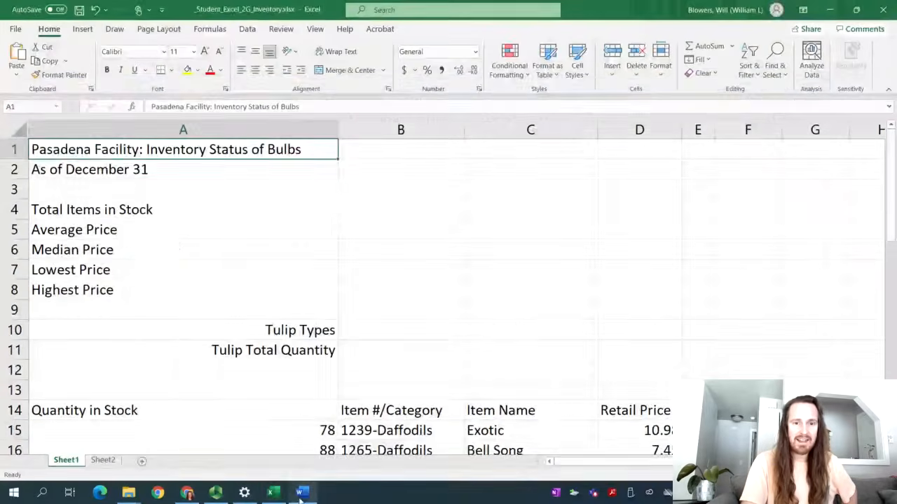
Step: Check the project instructions in Word, and in Excel change the inventory workbook's theme to Slice
left_click(300, 493)
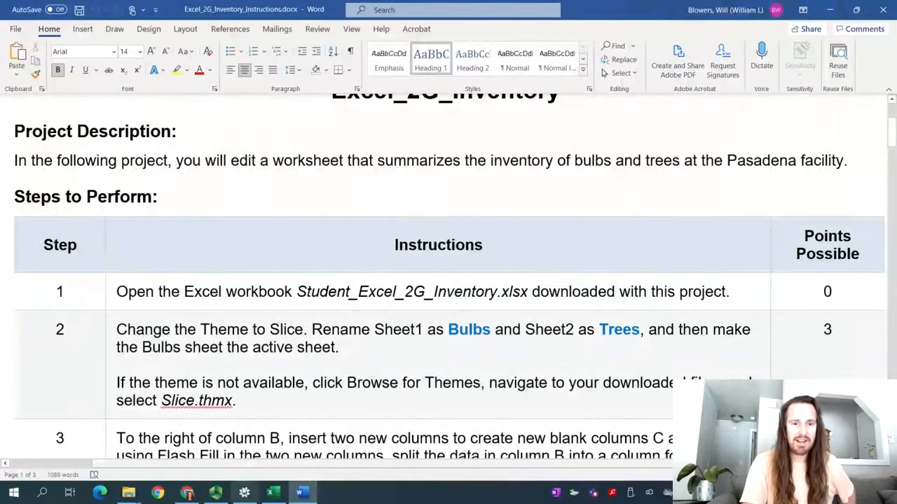
left_click(298, 496)
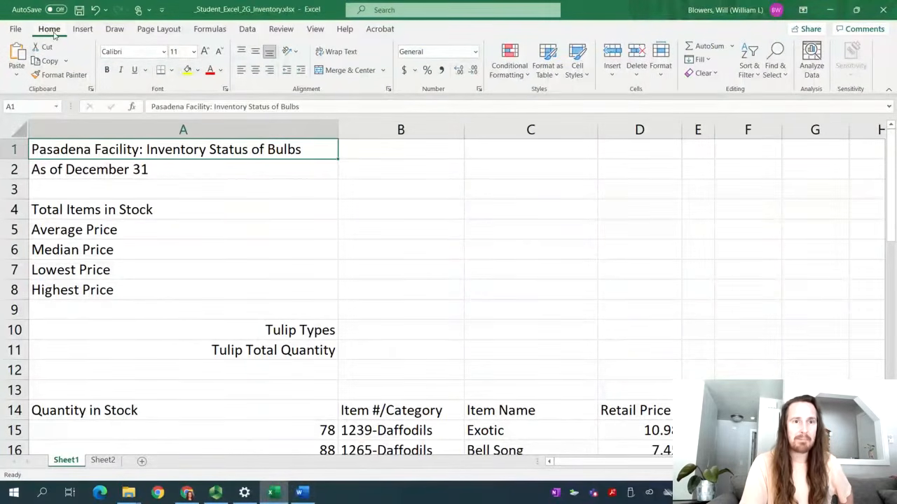
left_click(157, 31)
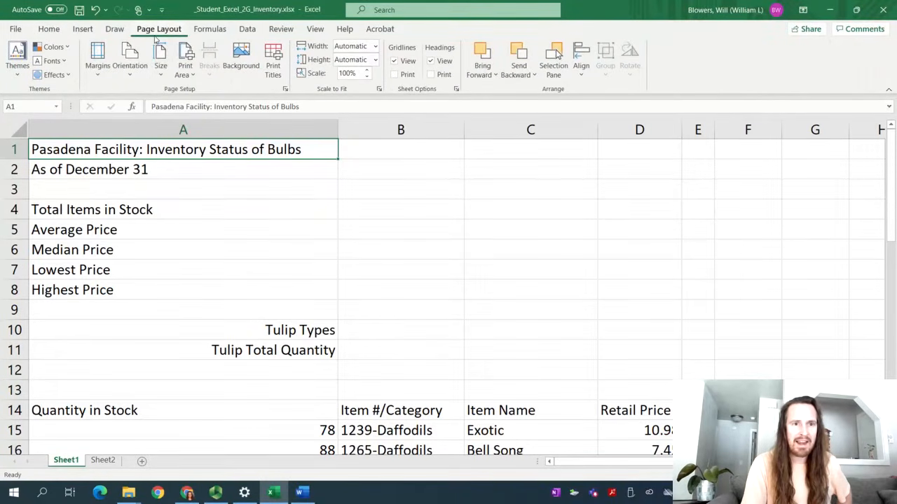
left_click(18, 74)
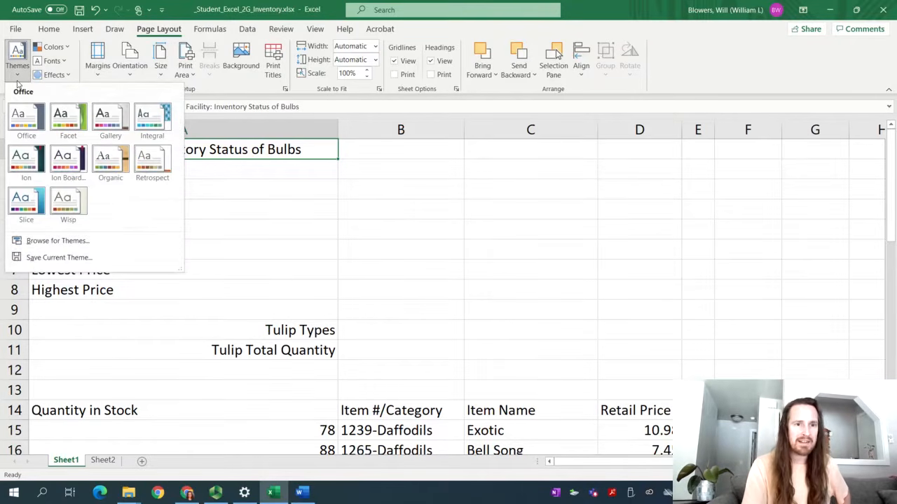
left_click(16, 199)
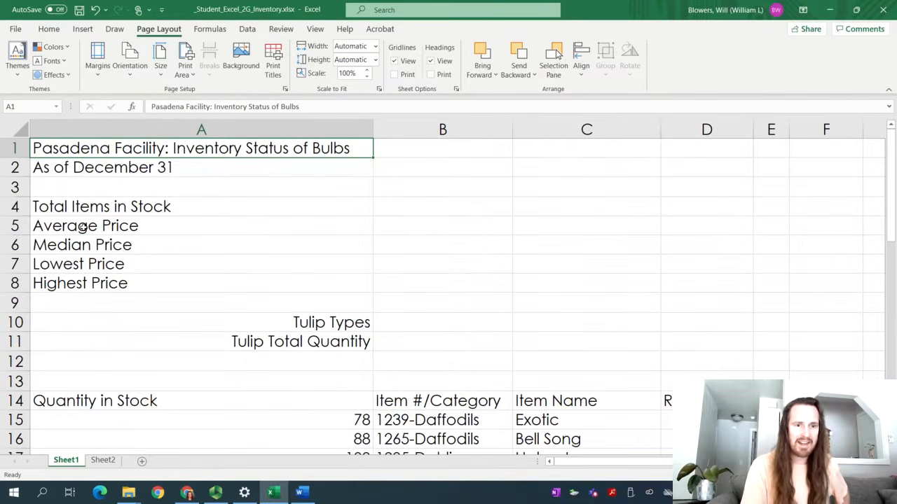
Step: Check the sheet names in the Word instructions and rename Sheet1 as Bulbs in the Excel workbook
left_click(301, 494)
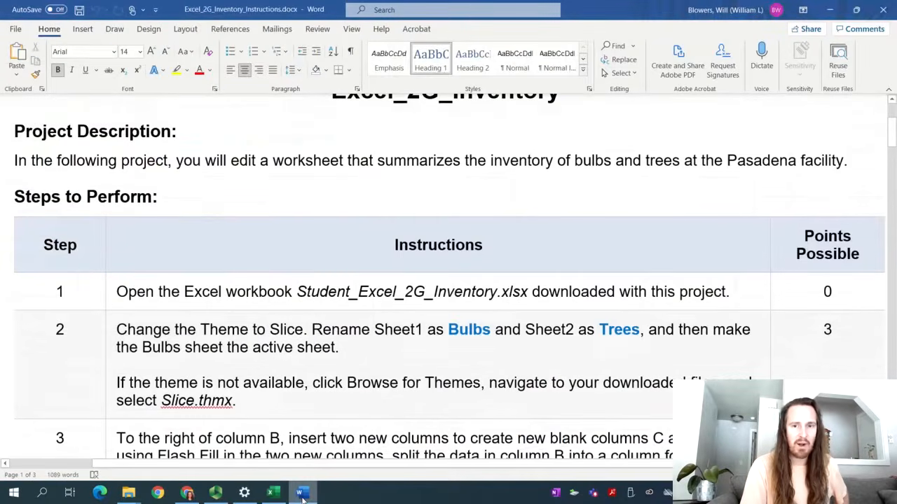
left_click(273, 492)
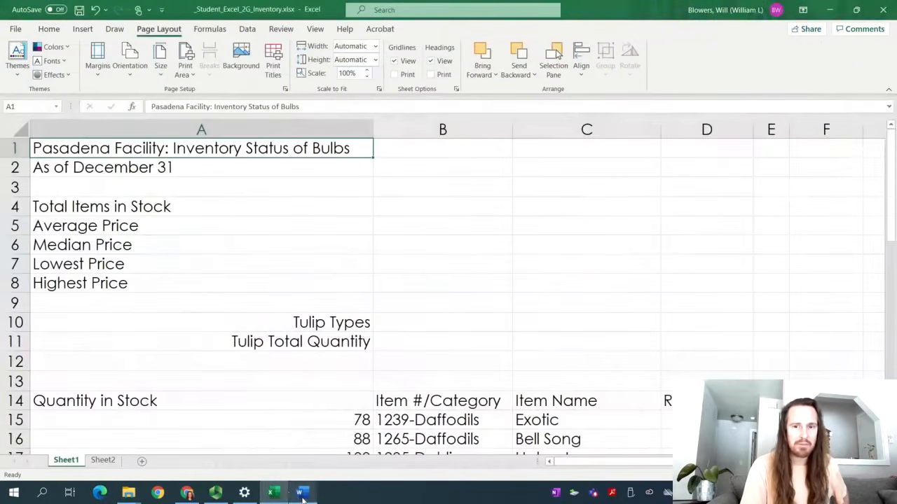
right_click(65, 462)
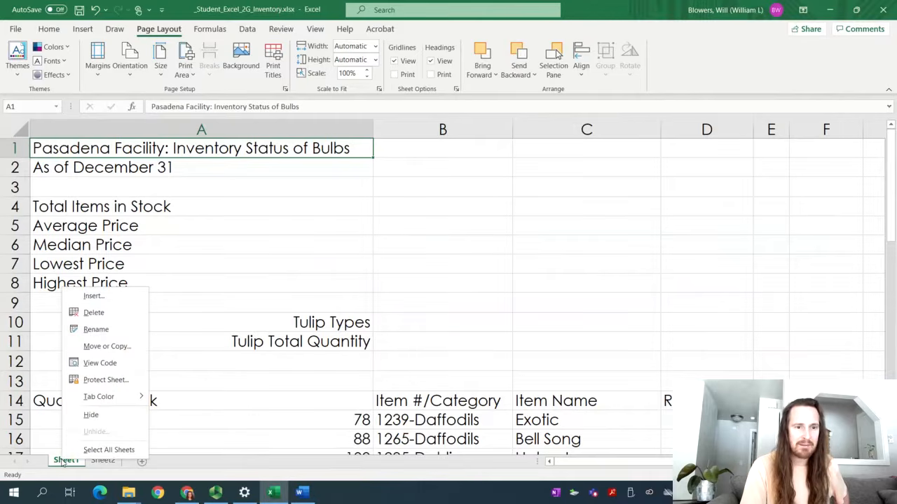
left_click(96, 330)
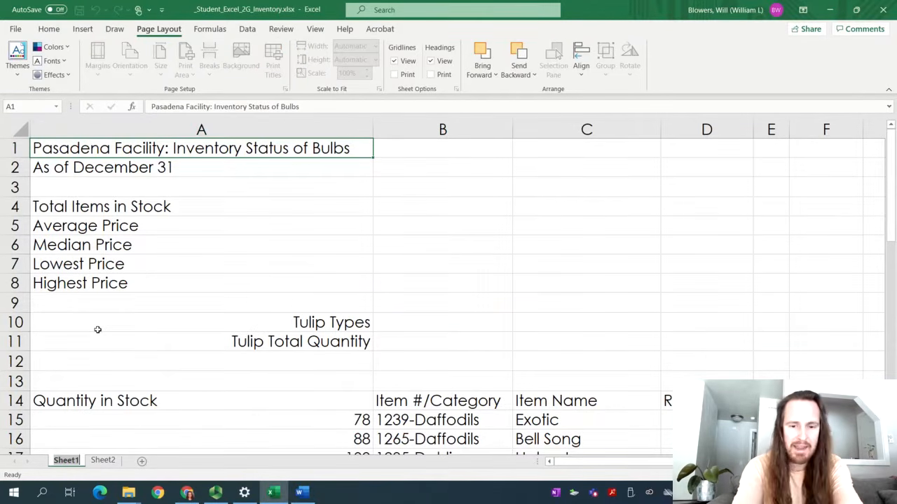
type("Bulbs")
key("Return")
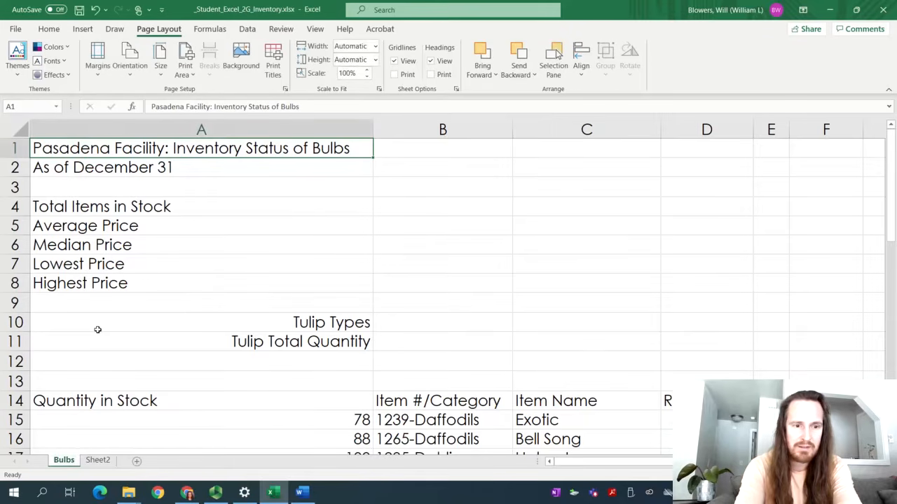
Step: Rename Sheet2 as Trees
right_click(99, 462)
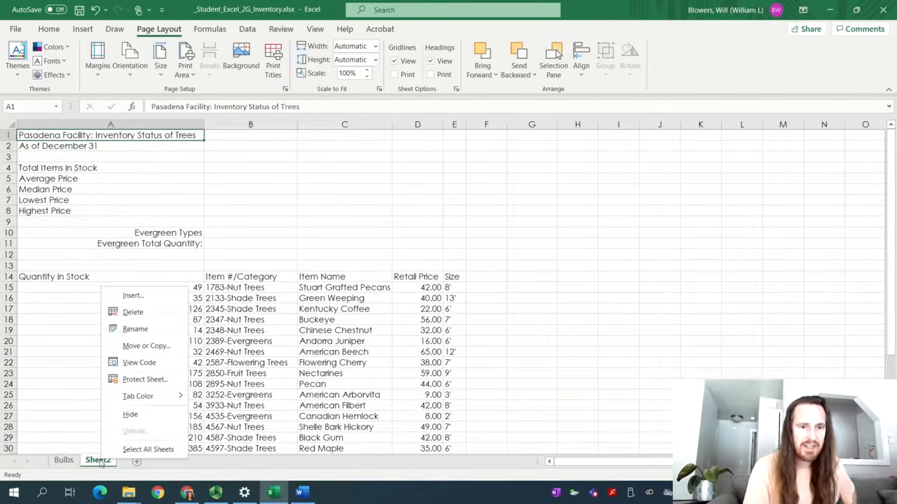
left_click(145, 330)
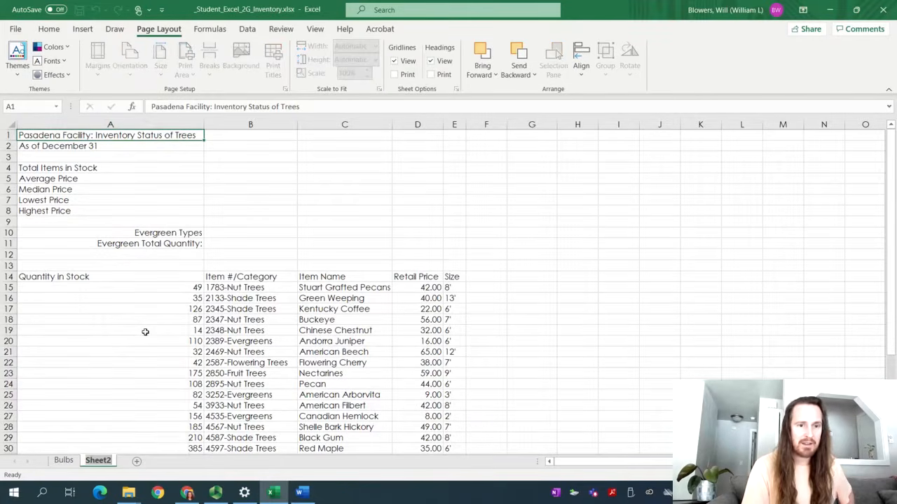
type("T")
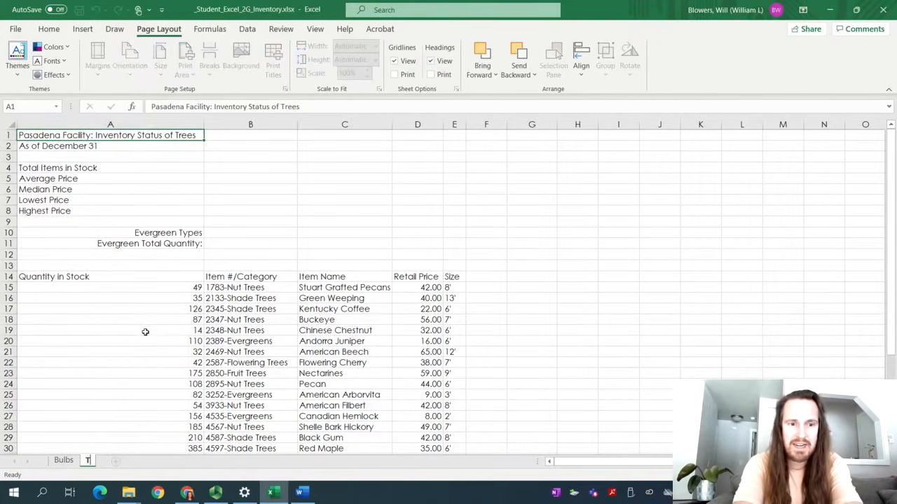
type("rees")
key("Return")
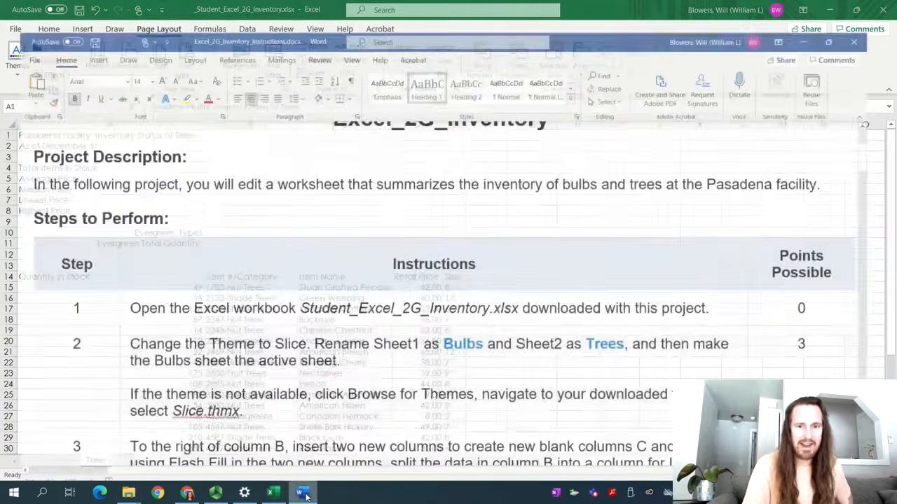
Step: Read steps 3 and 4 of the instructions in Word, and make Bulbs the active sheet in Excel
left_click(304, 494)
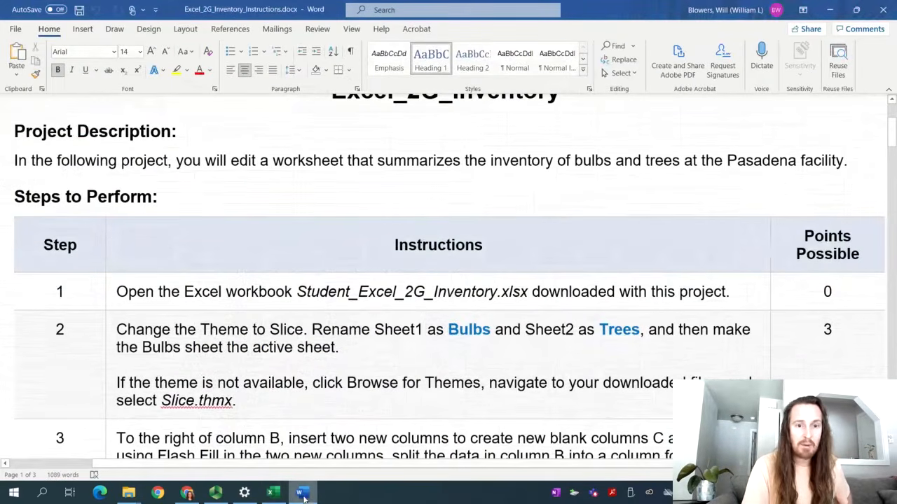
scroll(231, 298, "down", 6)
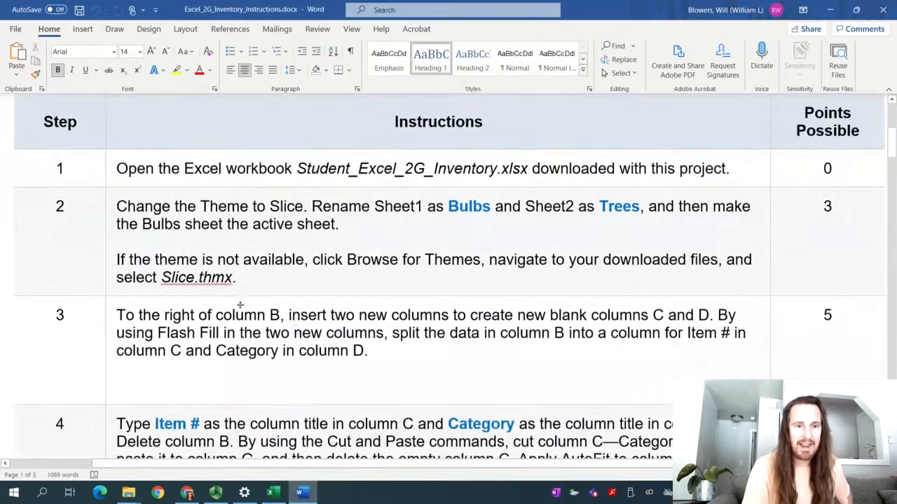
scroll(226, 300, "down", 1)
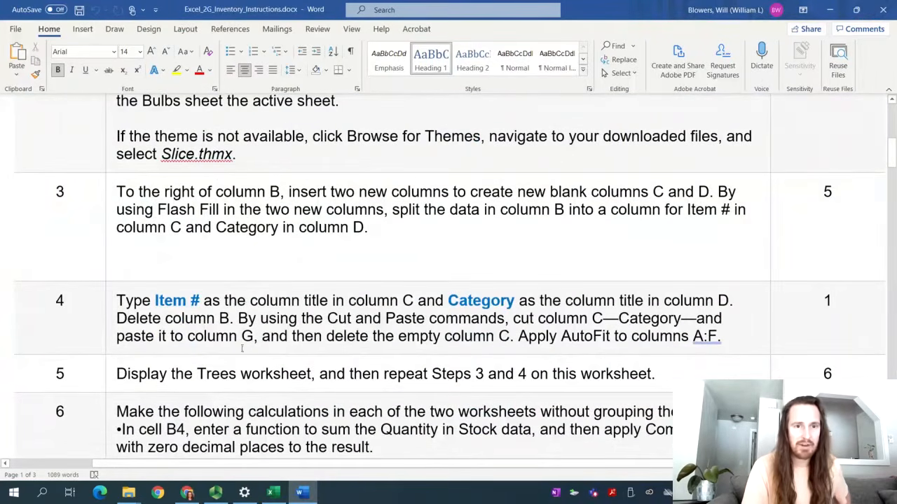
left_click(272, 494)
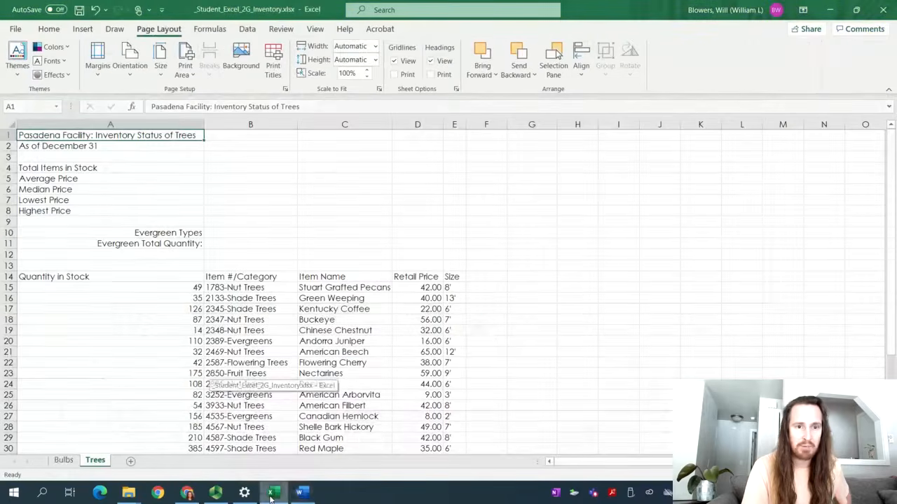
left_click(63, 461)
left_click(215, 492)
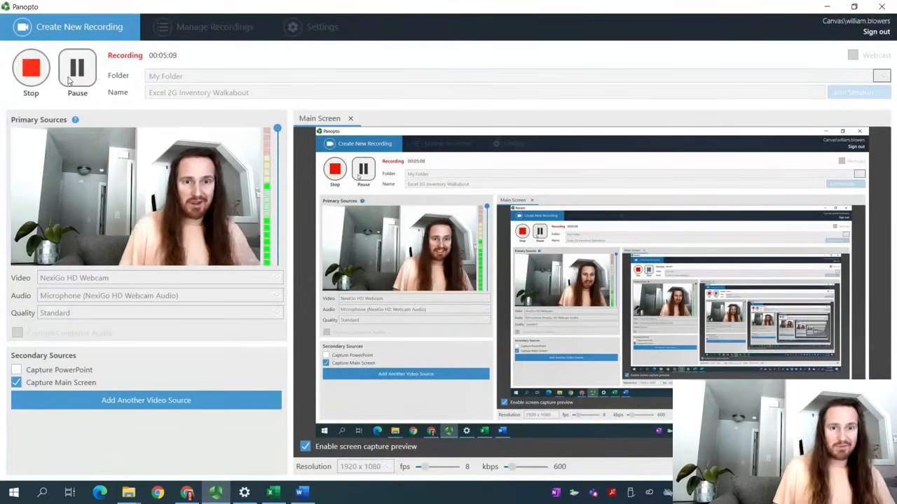
left_click(274, 492)
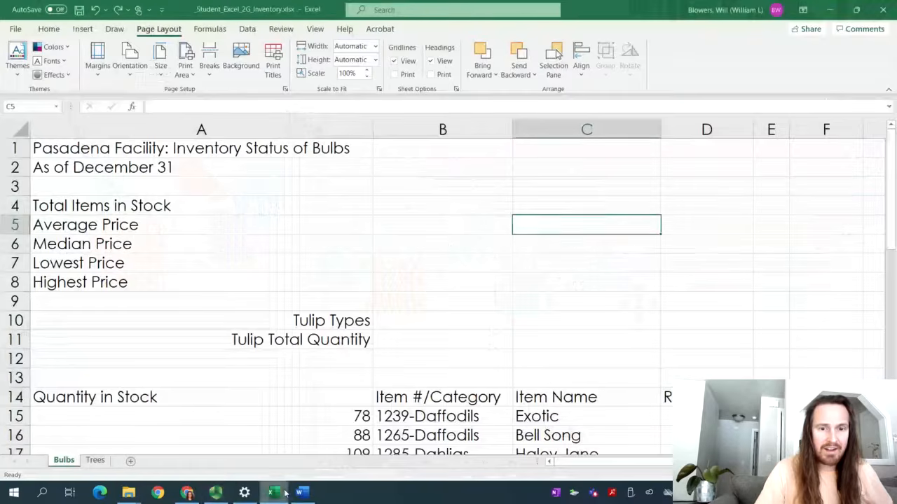
Step: Examine the combined item number and category entries in column B of the Bulbs sheet, including the heading in B14
left_click(415, 128)
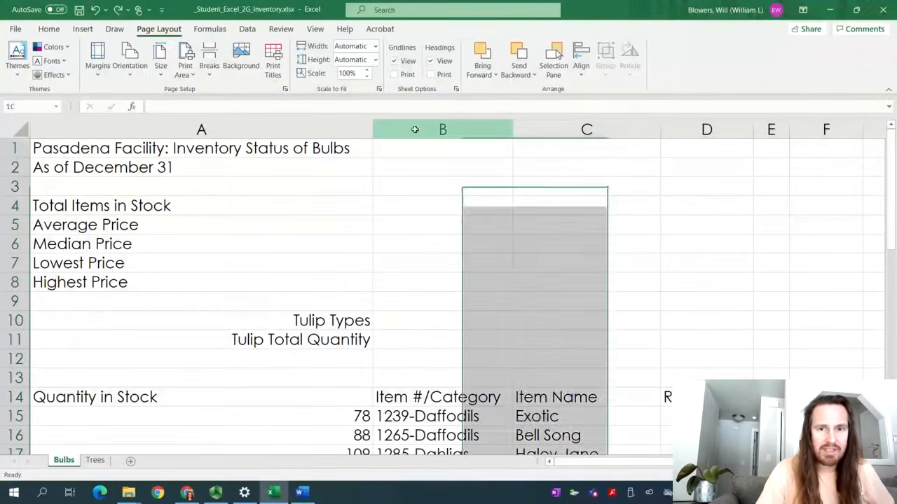
left_click(455, 394)
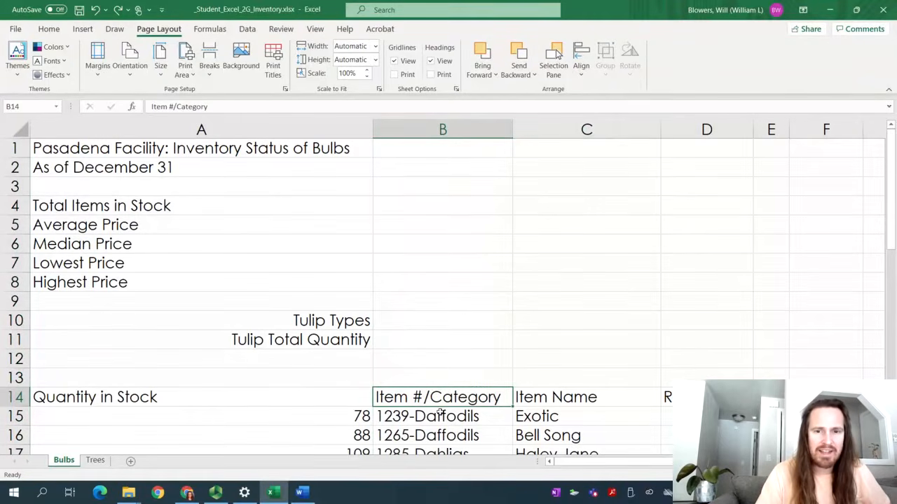
scroll(445, 406, "down", 2)
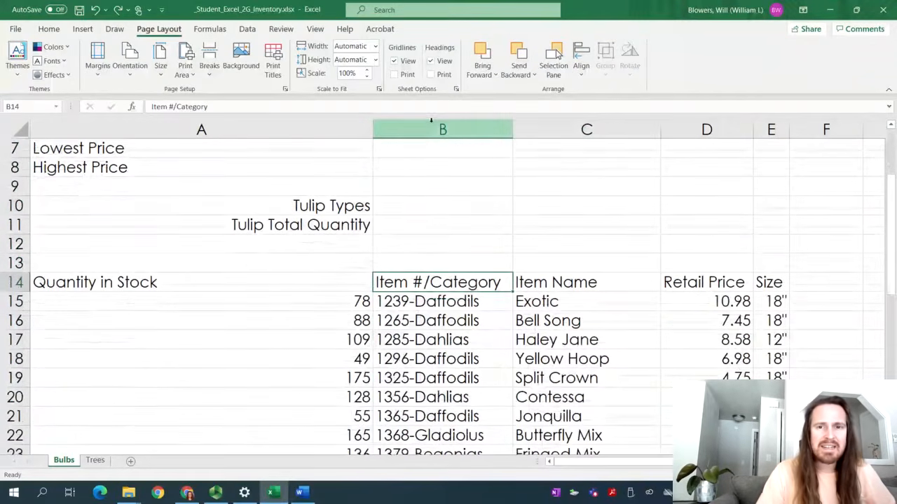
key("Down")
left_click(437, 283)
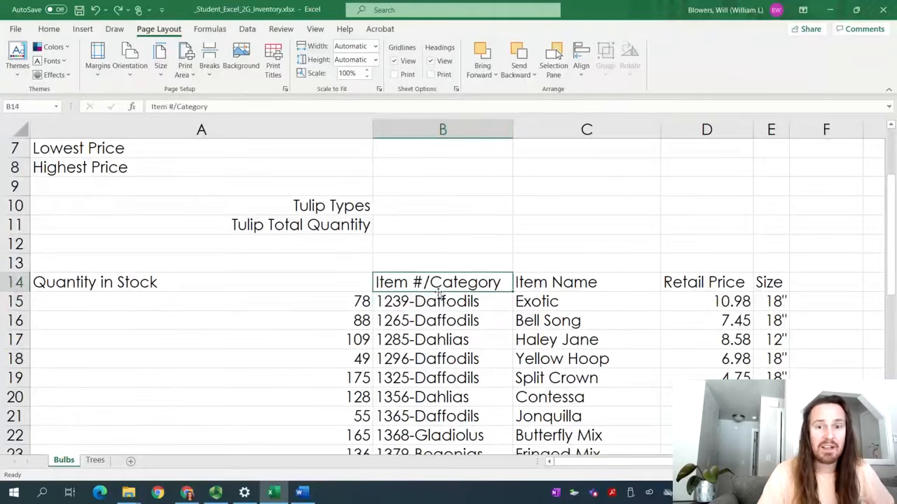
left_click(435, 301)
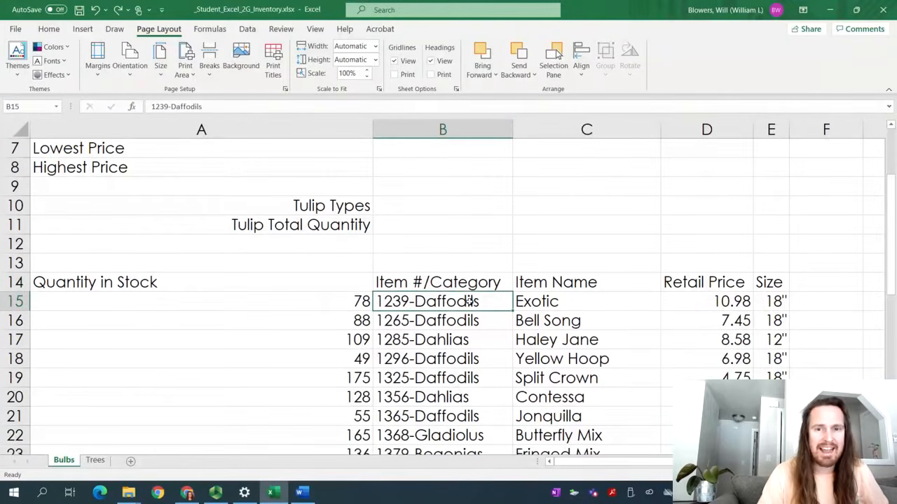
left_click(460, 284)
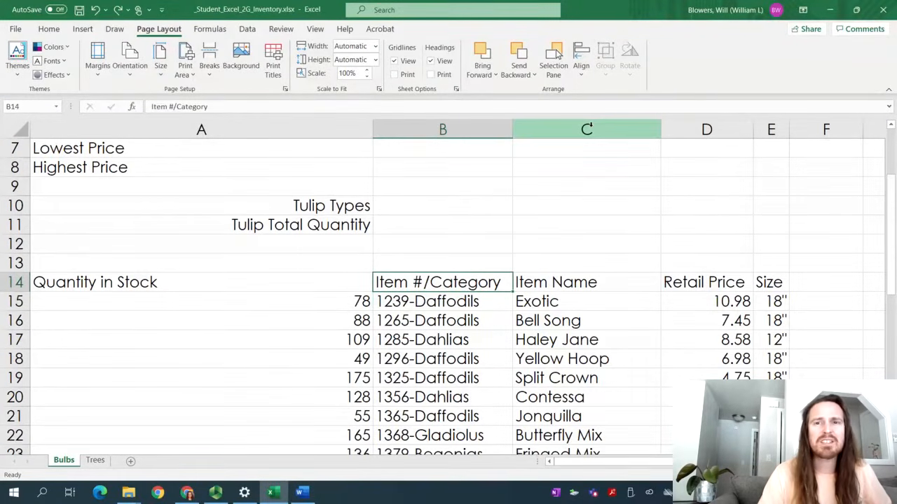
Step: Insert two blank columns, C and D, between the Item #/Category and Item Name columns on the Bulbs sheet
left_click(587, 128)
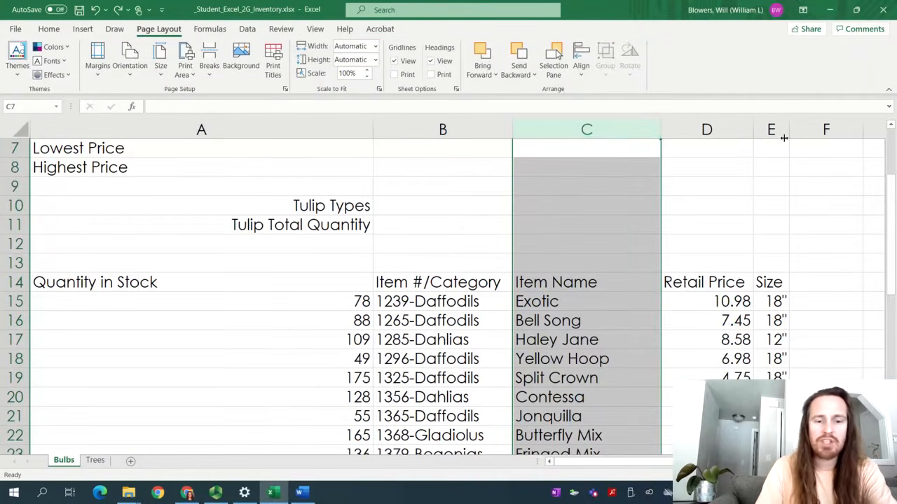
left_click(713, 131, "shift")
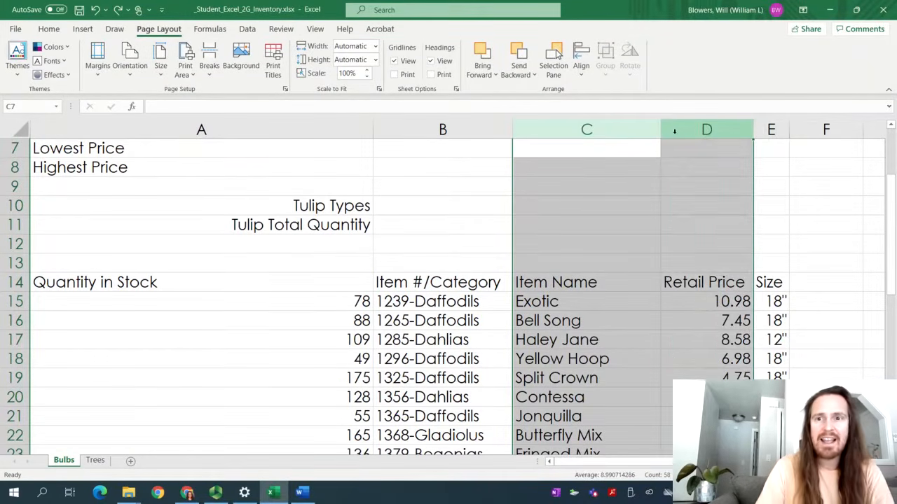
right_click(624, 128)
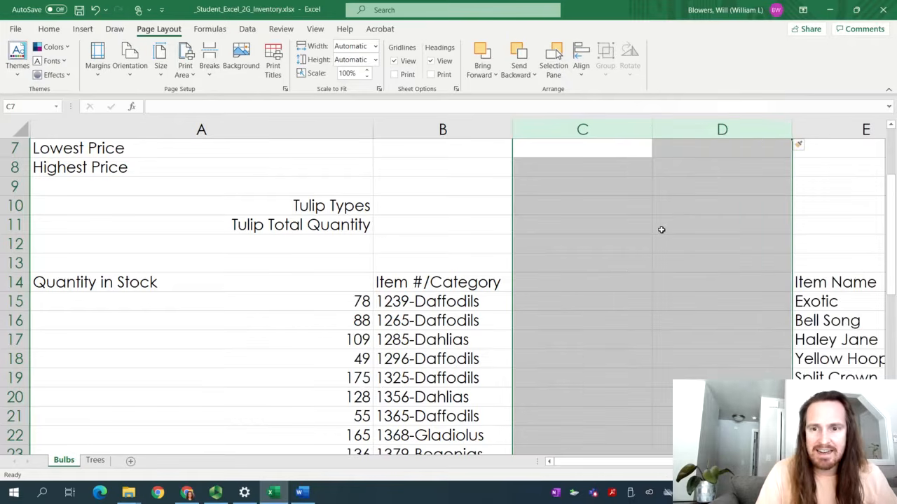
left_click(655, 229)
Step: Enter the column titles Item # in C14 and Category in D14
left_click(587, 280)
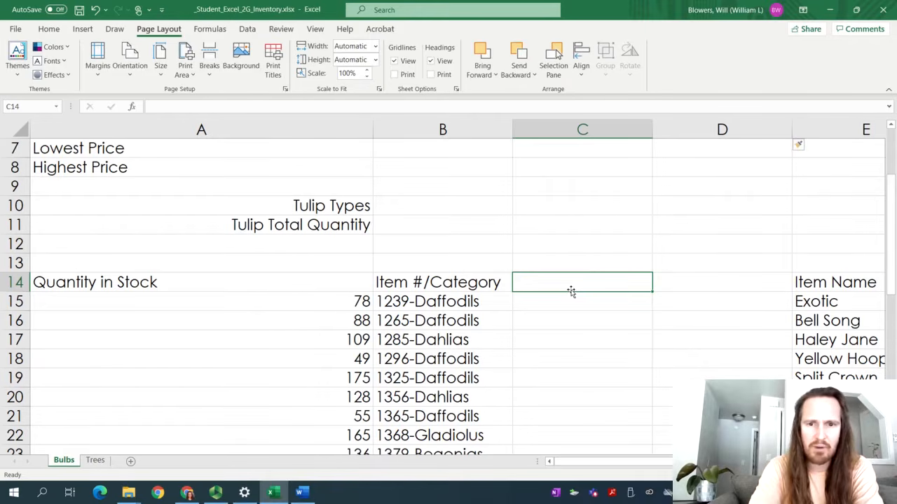
type("Item #")
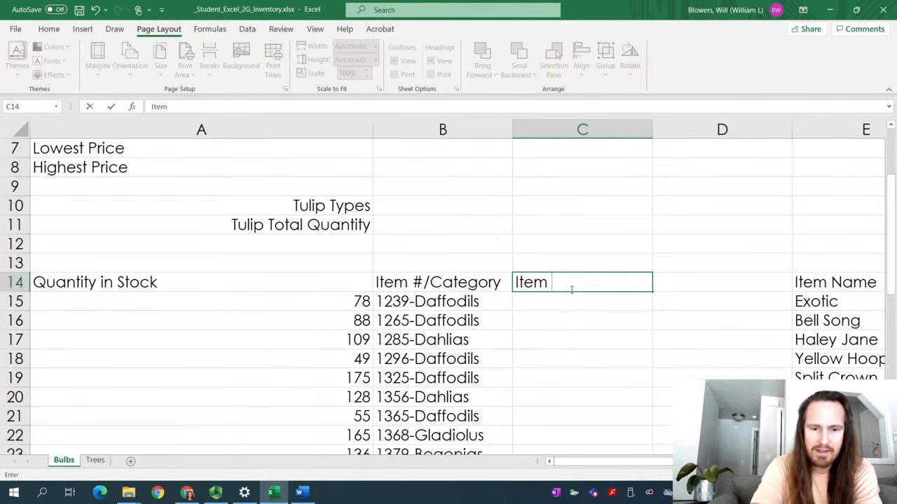
key("Tab")
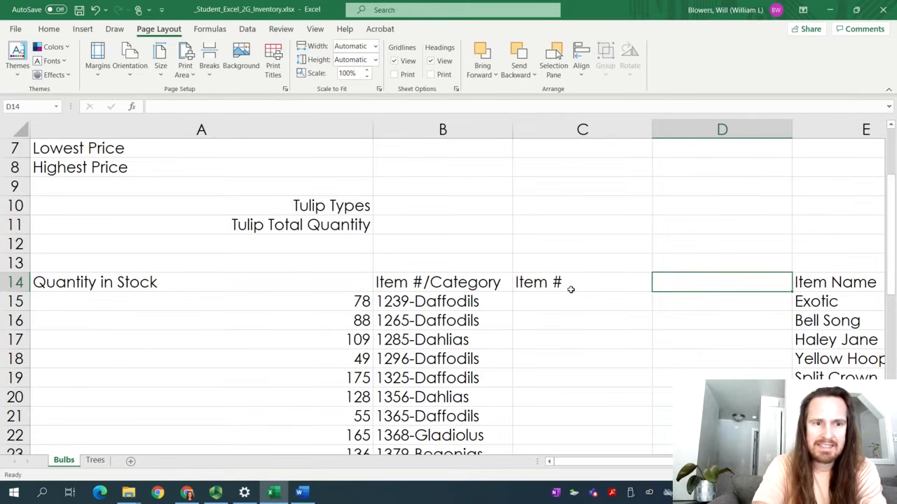
type("Cate")
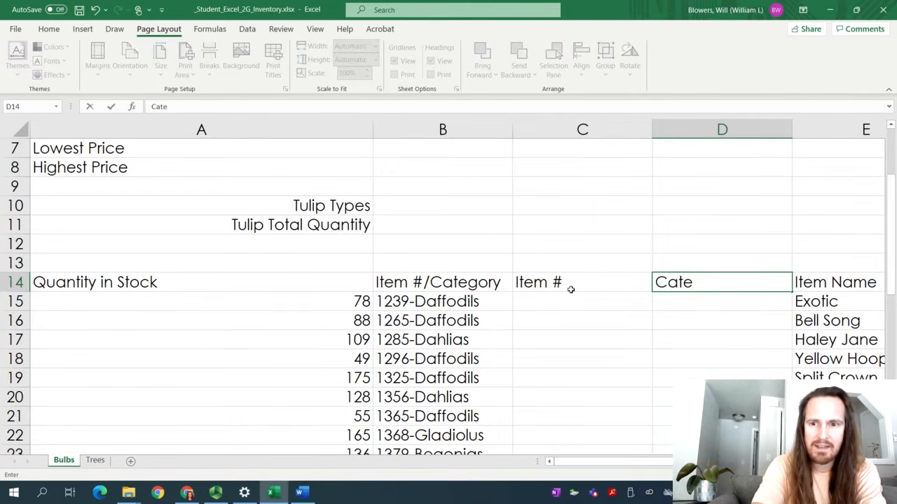
type("gory")
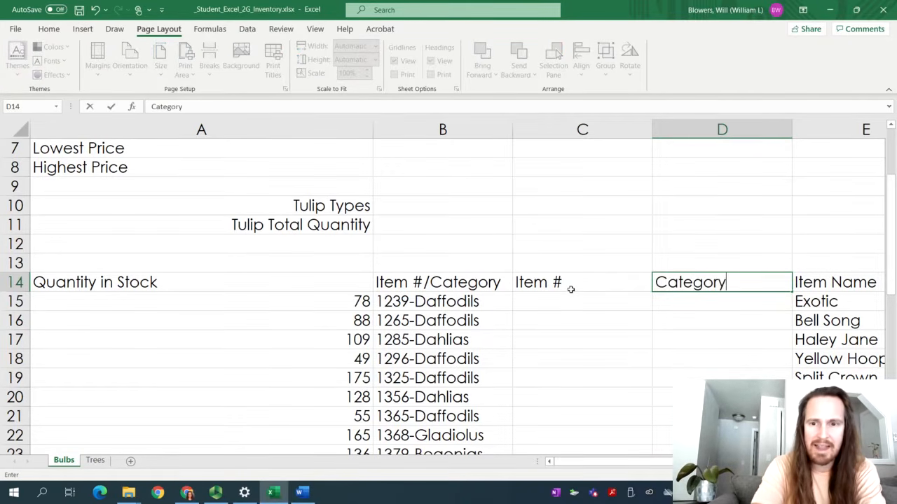
left_click(534, 304)
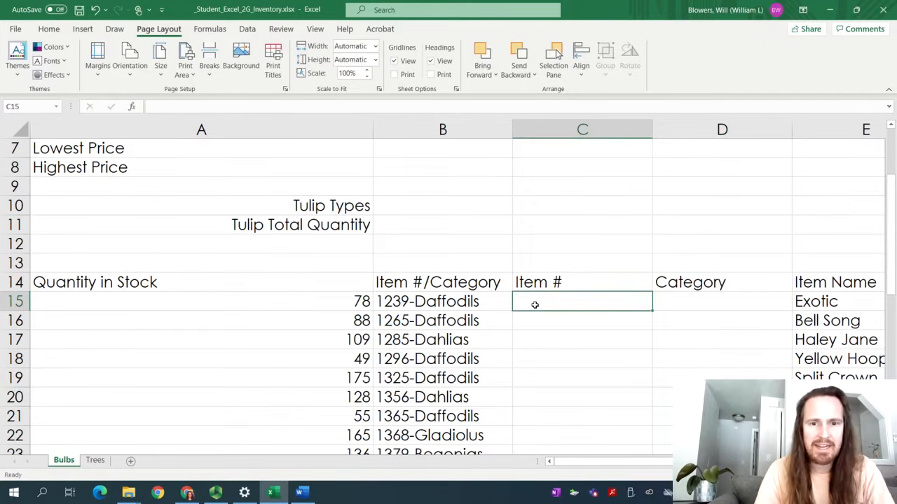
Step: Enter the first split values beside 1239-Daffodils on the Bulbs sheet: 1239 in C15 and Daffodils in D15
type("1239")
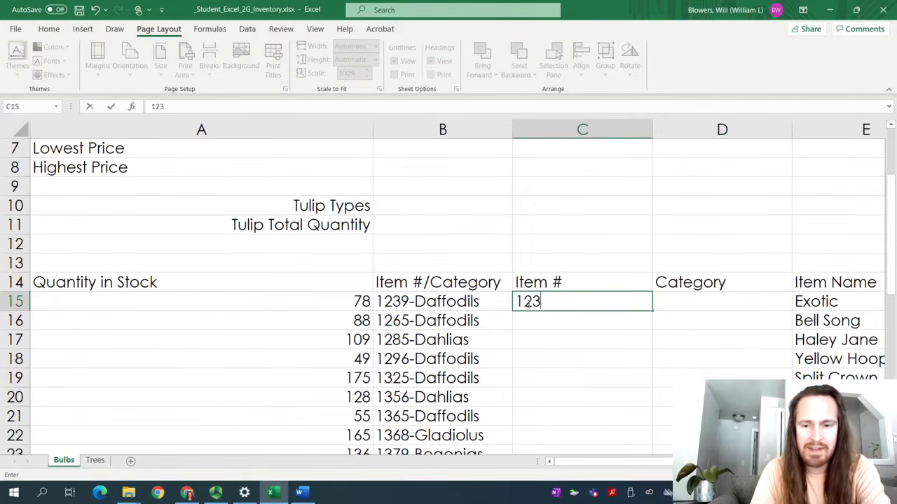
left_click(407, 308)
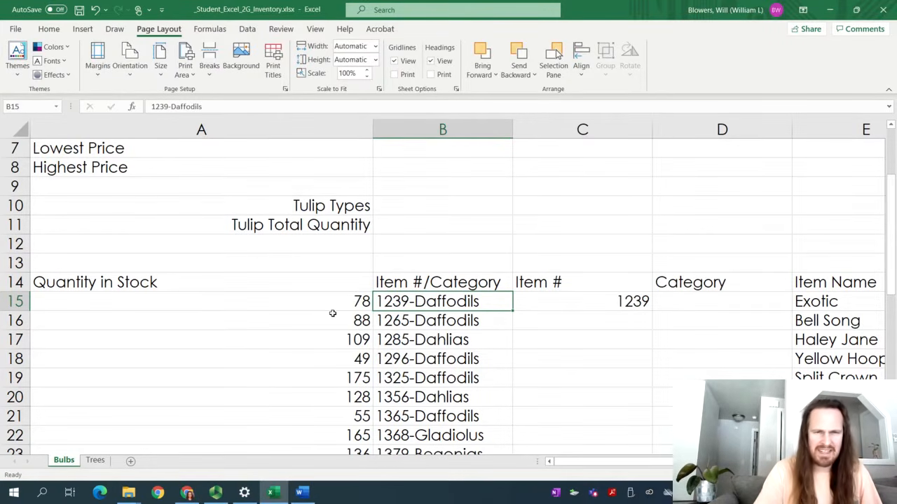
left_click(692, 304)
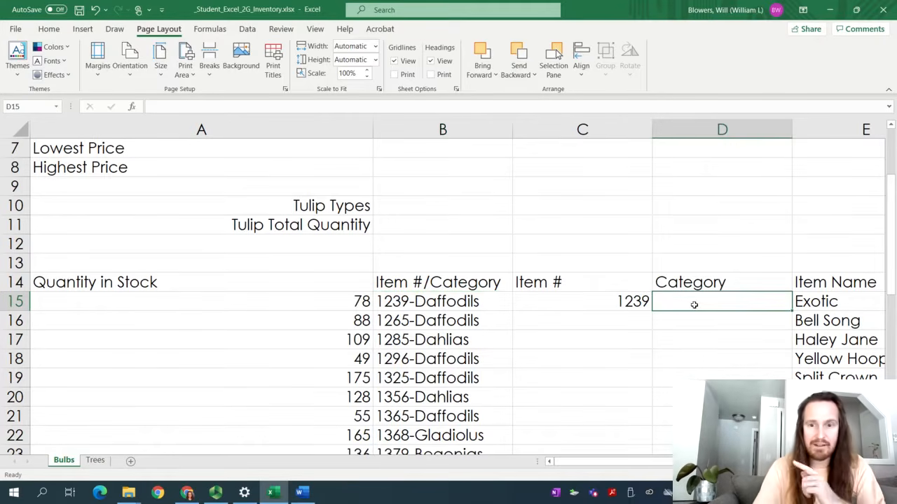
type("Daf")
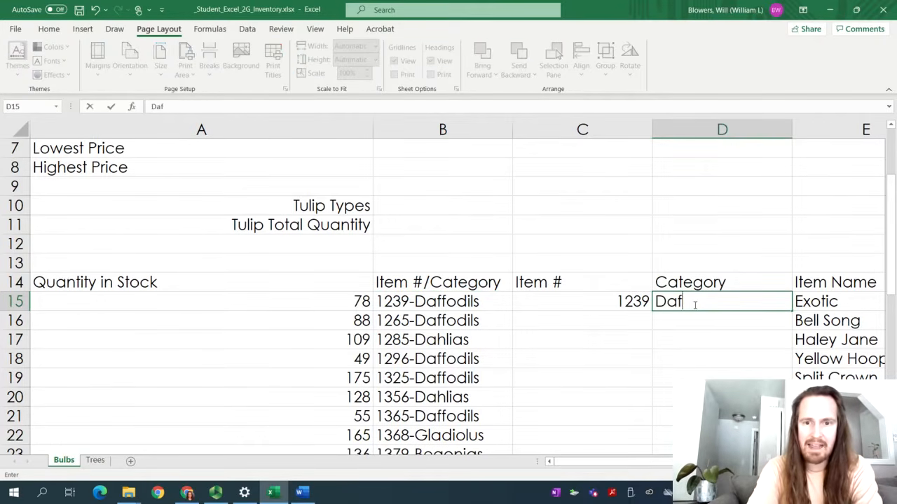
type("fodils")
key("Return")
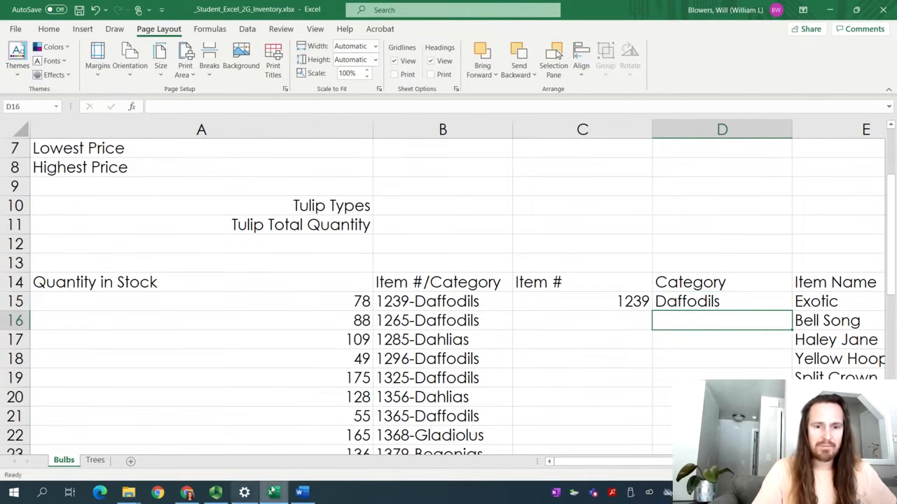
Step: Switch to Word and review the Flash Fill and column instructions in steps 3 and 4
left_click(301, 492)
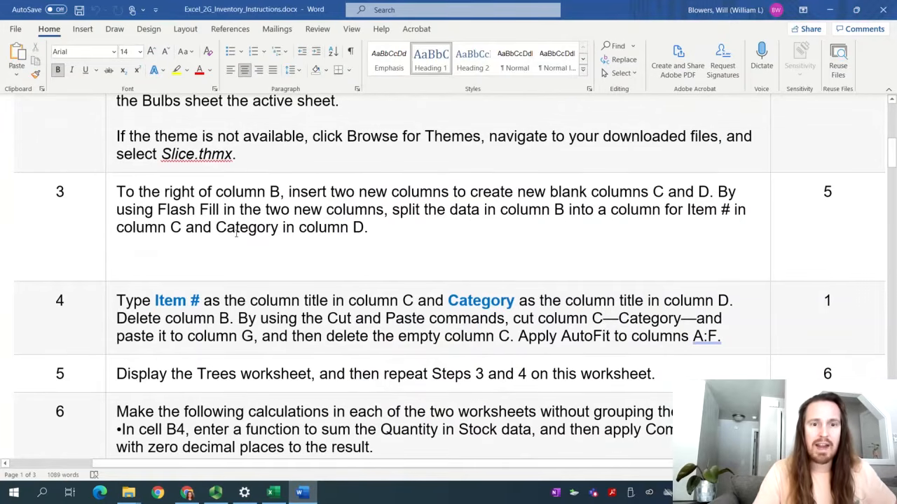
left_click(233, 273)
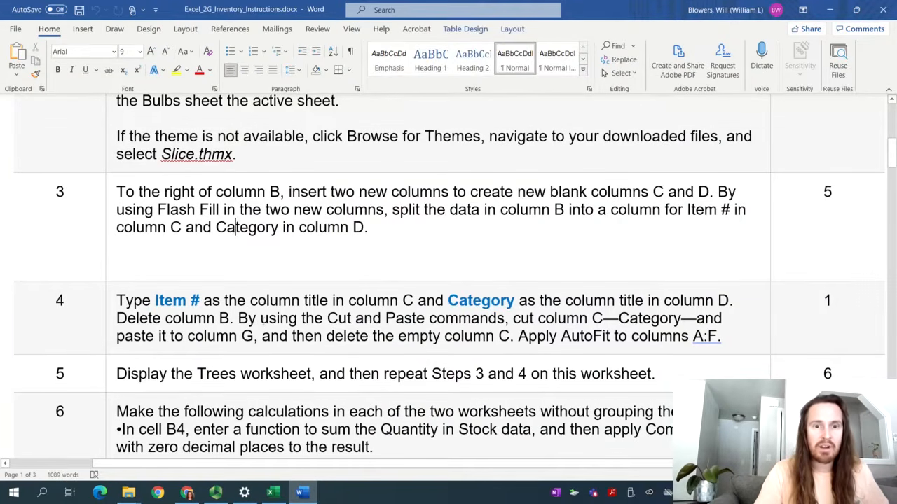
left_click(269, 191)
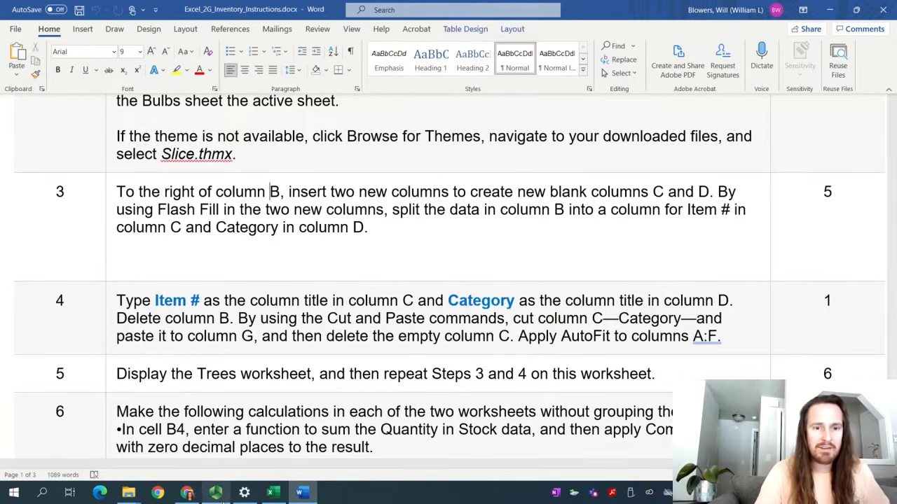
left_click(215, 493)
left_click(76, 65)
left_click(76, 65)
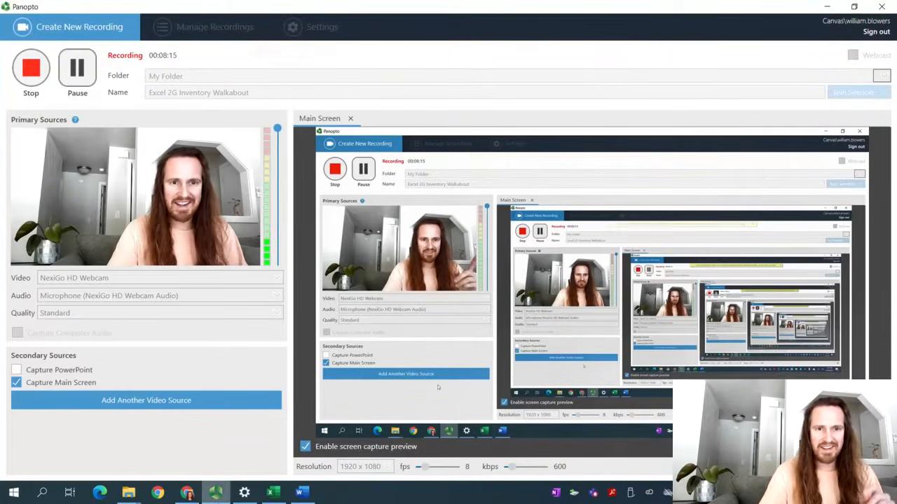
Step: Switch to Excel and Flash Fill the Item # column on the Bulbs sheet from C15, checking the filled rows
left_click(273, 492)
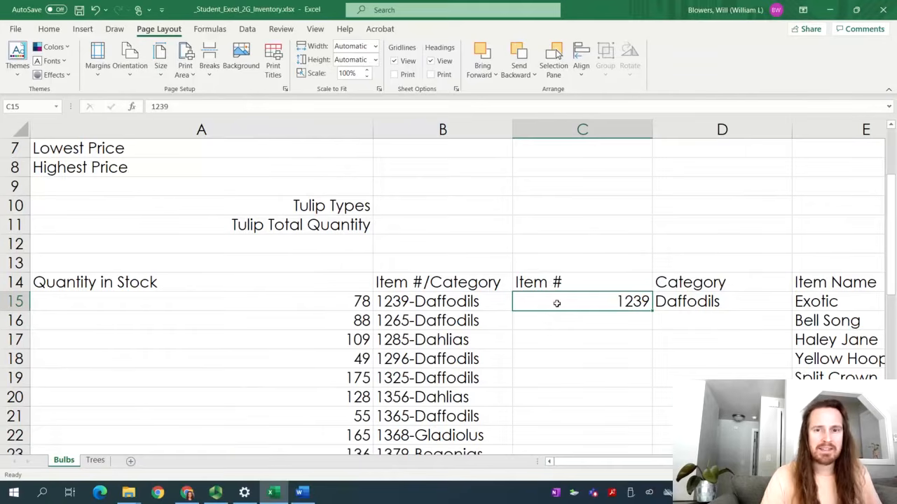
left_click(47, 31)
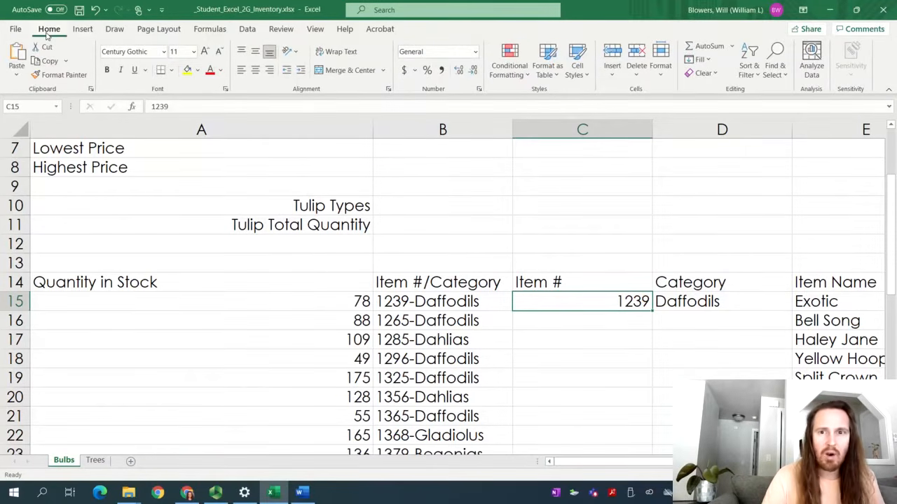
left_click(708, 60)
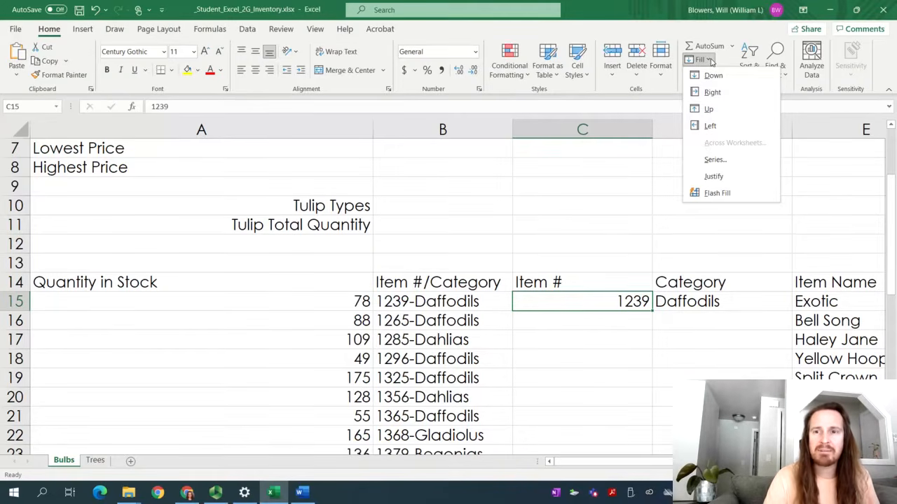
left_click(748, 194)
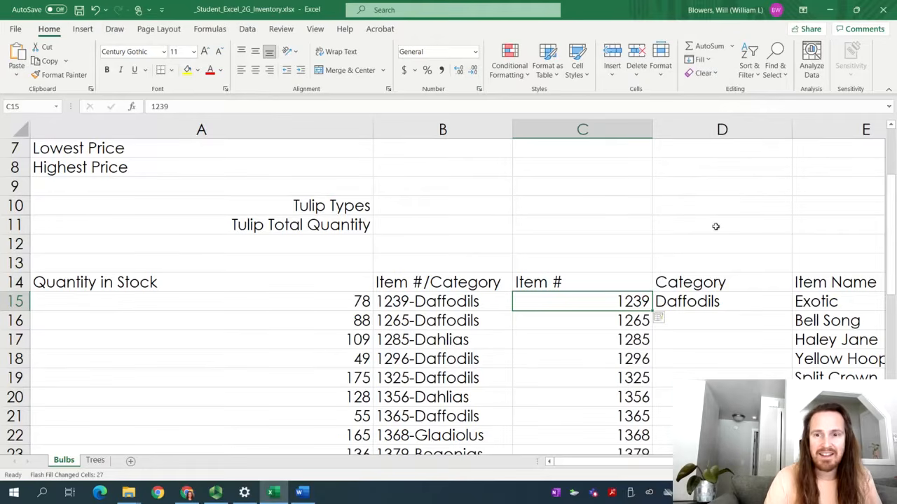
scroll(605, 314, "down", 1)
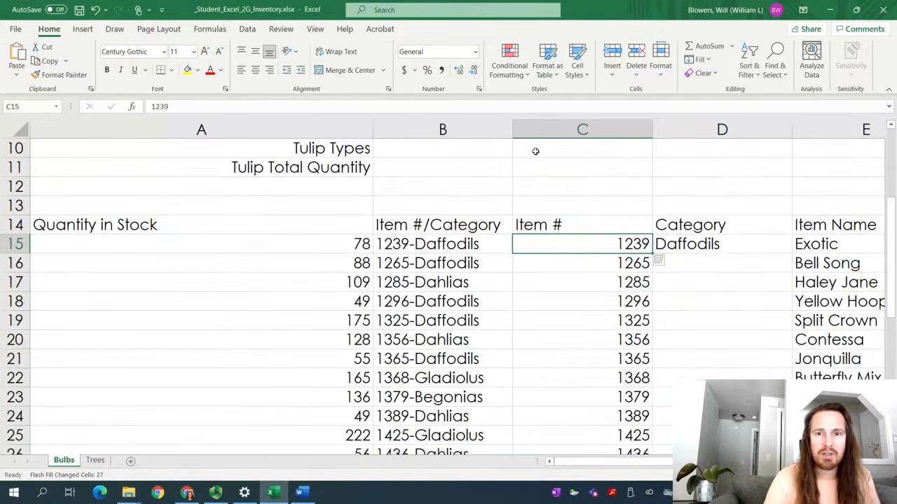
scroll(594, 266, "down", 9)
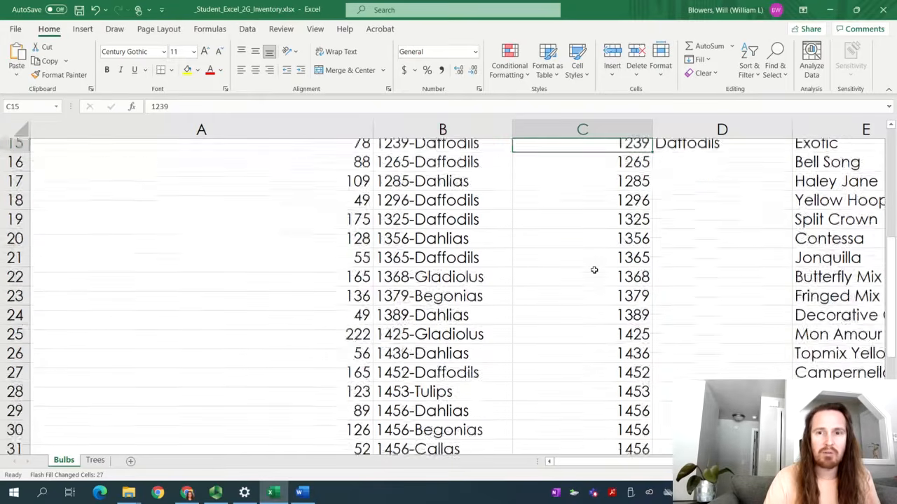
scroll(590, 256, "up", 10)
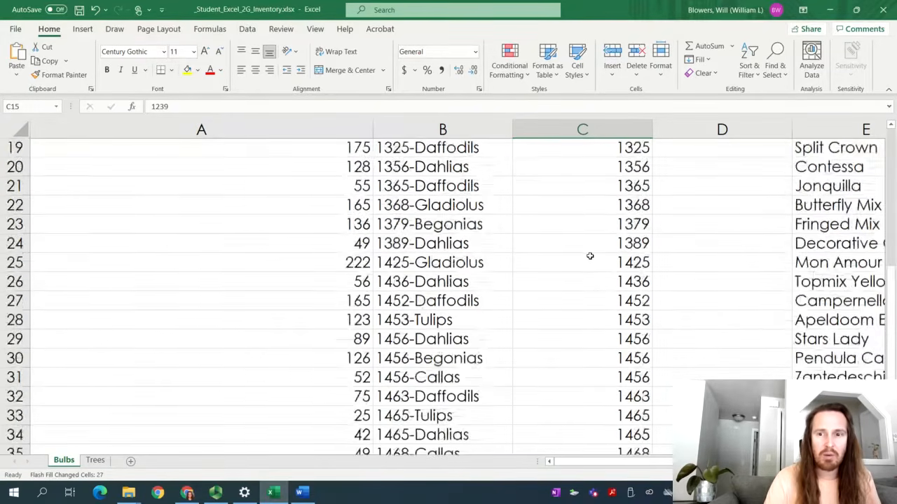
scroll(599, 309, "down", 1)
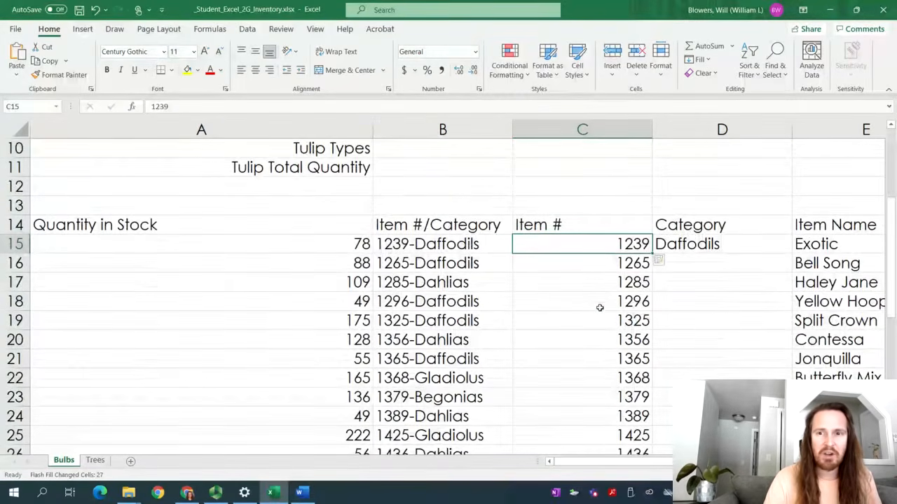
Step: Flash Fill the Category column on the Bulbs sheet from the Daffodils entry in D15
left_click(688, 250)
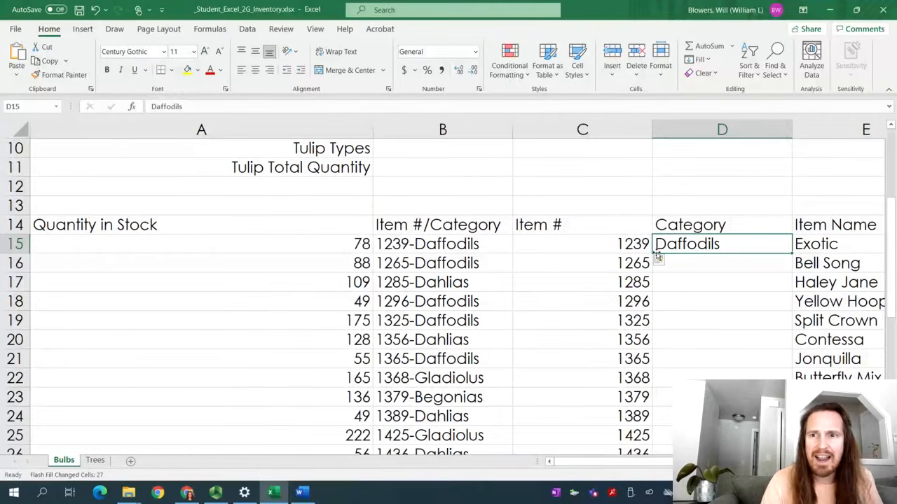
left_click(709, 60)
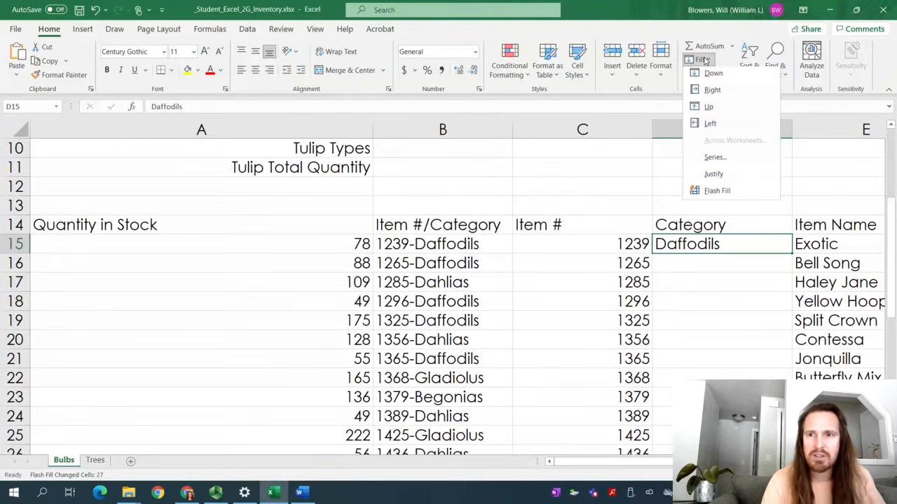
left_click(715, 196)
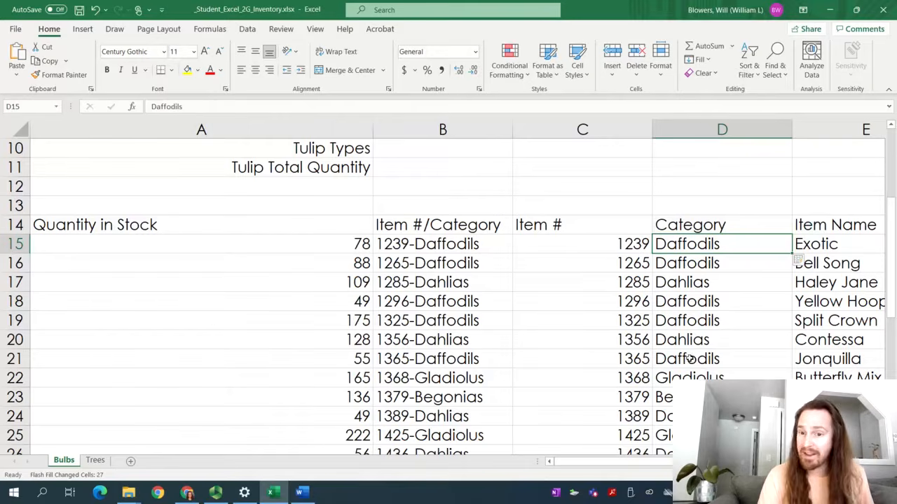
scroll(691, 360, "down", 1)
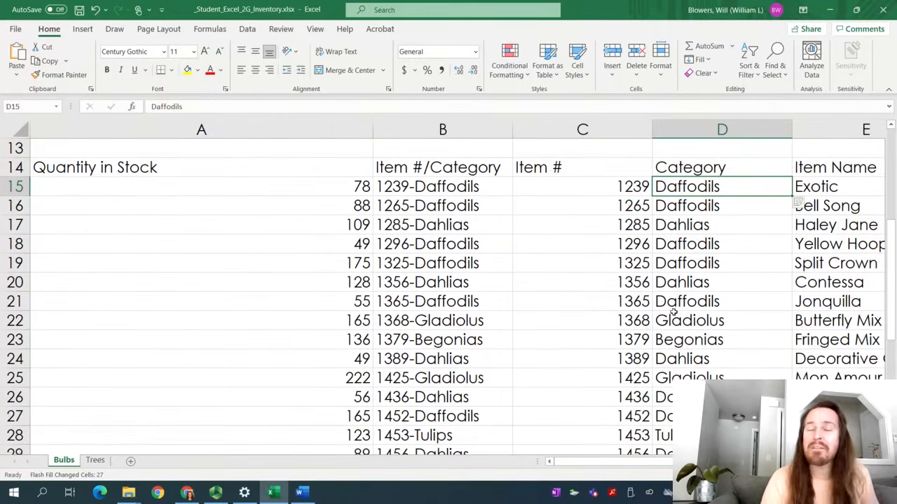
scroll(620, 303, "up", 2)
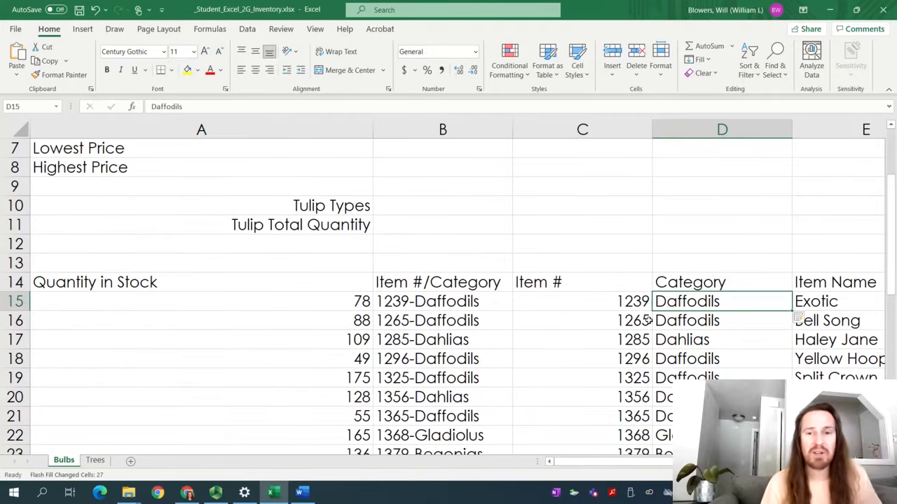
Step: Delete the combined Item #/Category column B from the Bulbs sheet
left_click(694, 353)
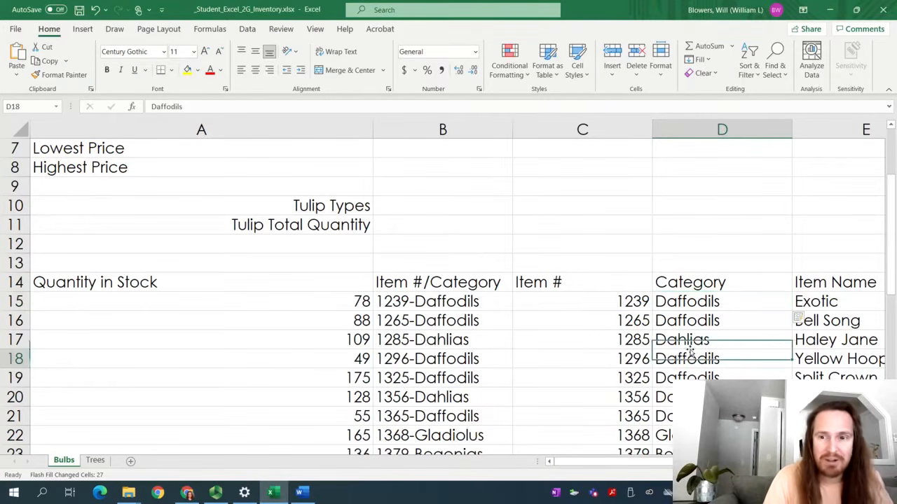
left_click(562, 131)
left_click(661, 129)
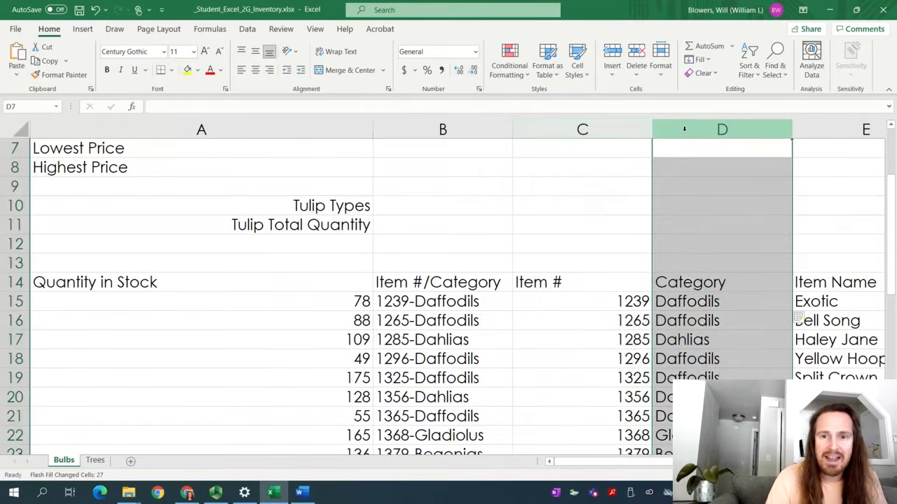
left_click(466, 131)
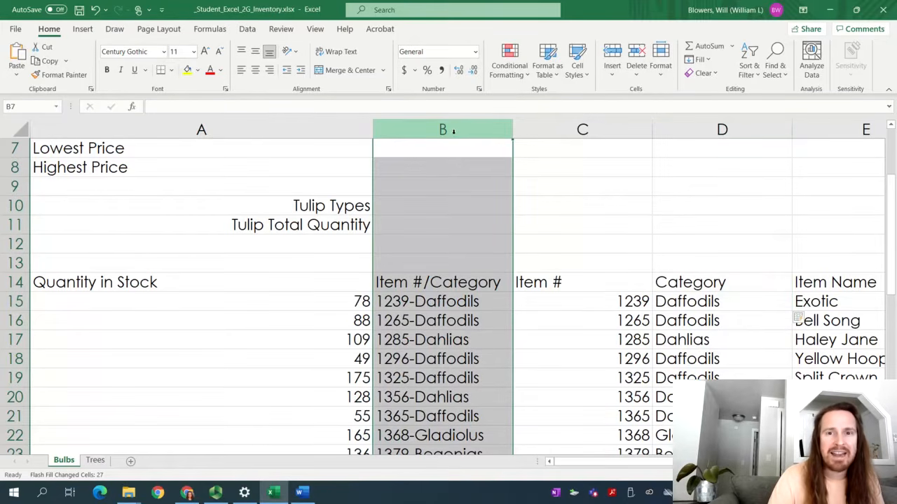
right_click(454, 129)
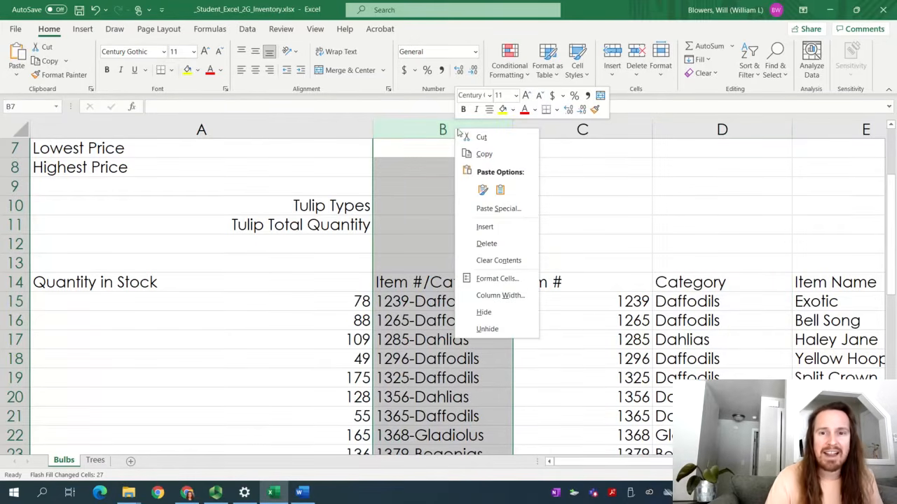
left_click(488, 245)
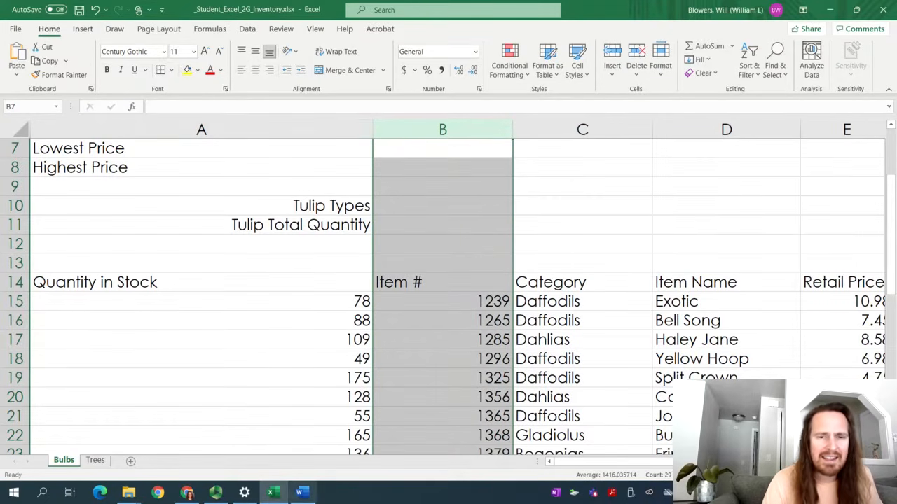
Step: Check the rest of step 4 in the Word instructions and return to the Excel workbook
left_click(303, 493)
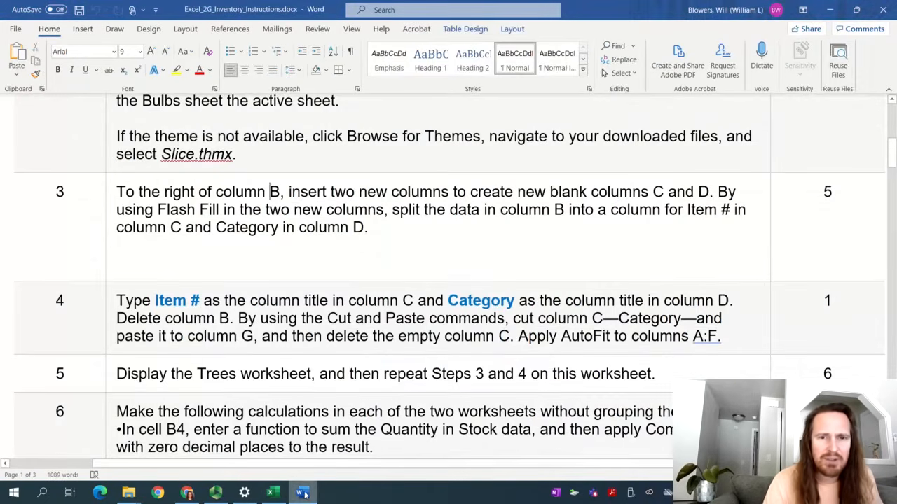
left_click(538, 336)
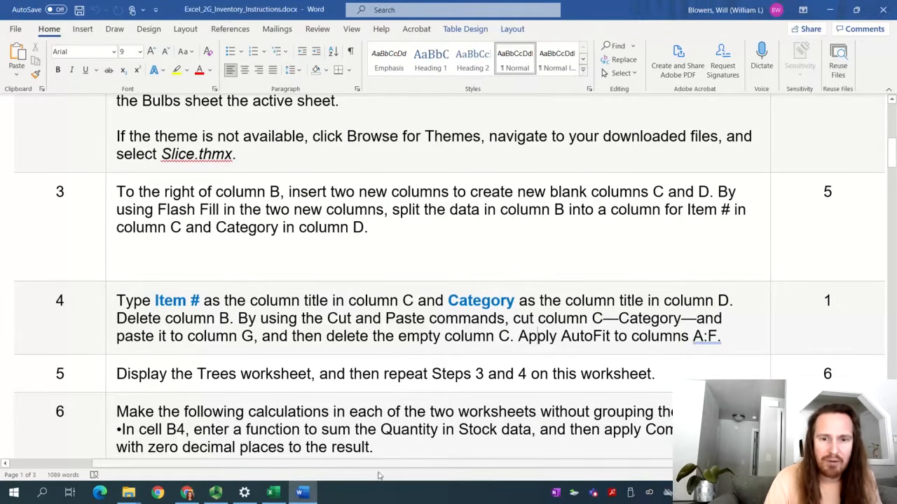
left_click(273, 493)
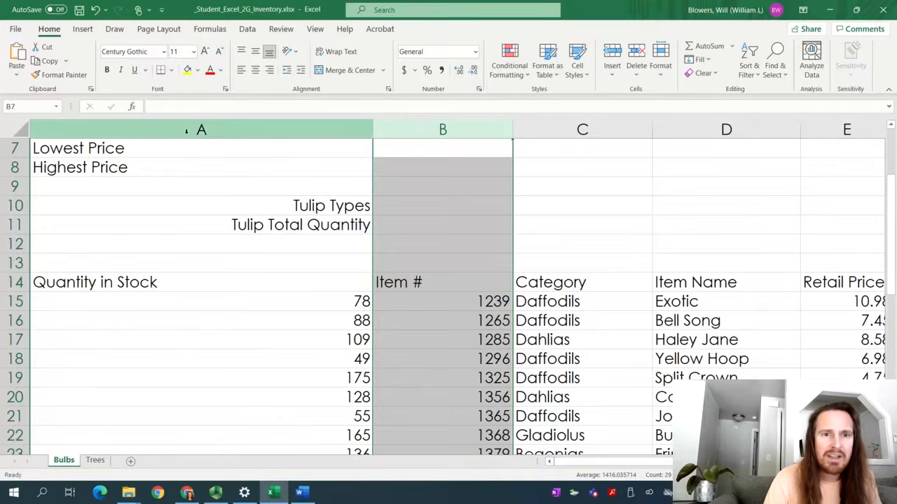
Step: Apply AutoFit to the widths of columns A through F on the Bulbs sheet
left_click(193, 131)
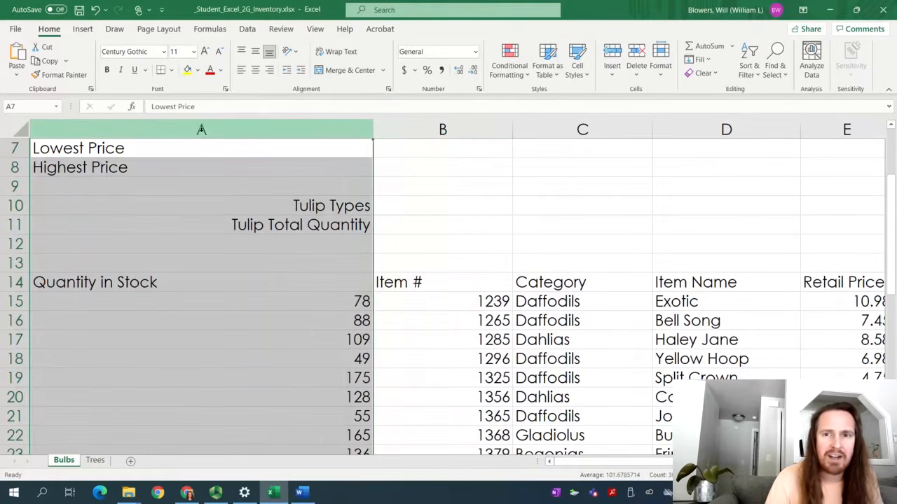
scroll(449, 294, "down", 3)
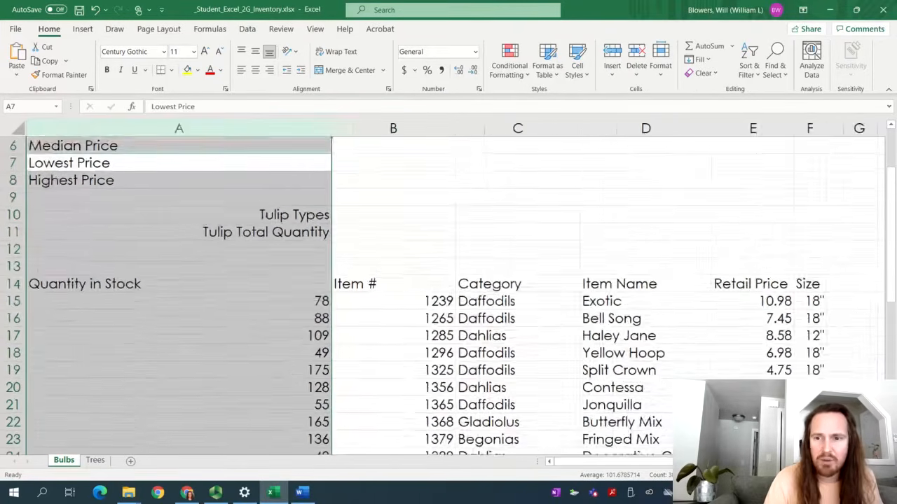
left_click(242, 129)
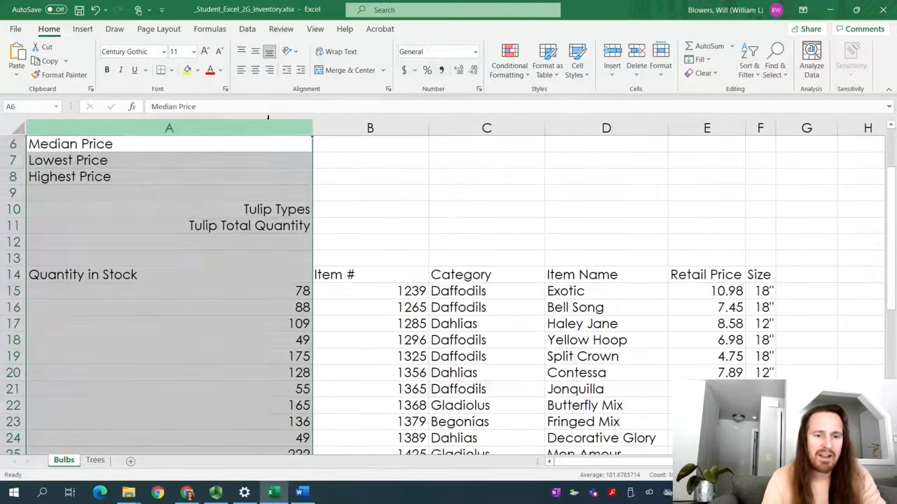
left_click(762, 128, "shift")
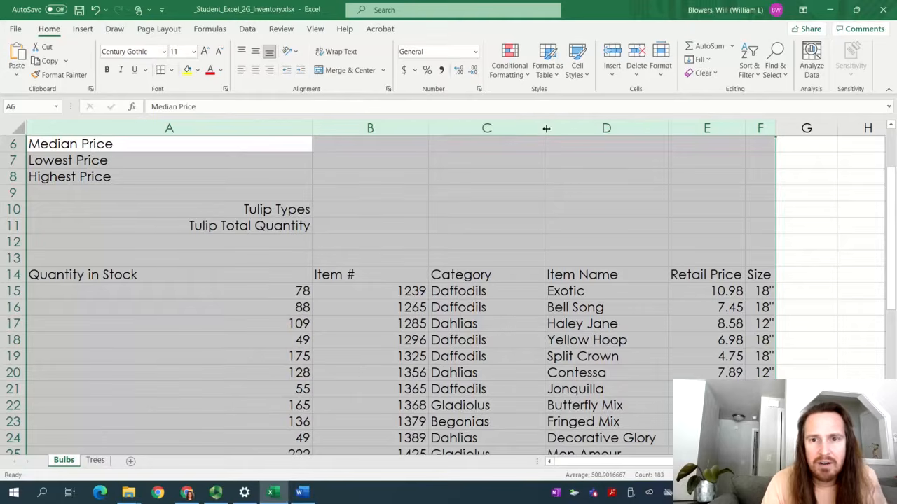
left_click_drag(667, 128, 667, 128)
double_click(667, 129)
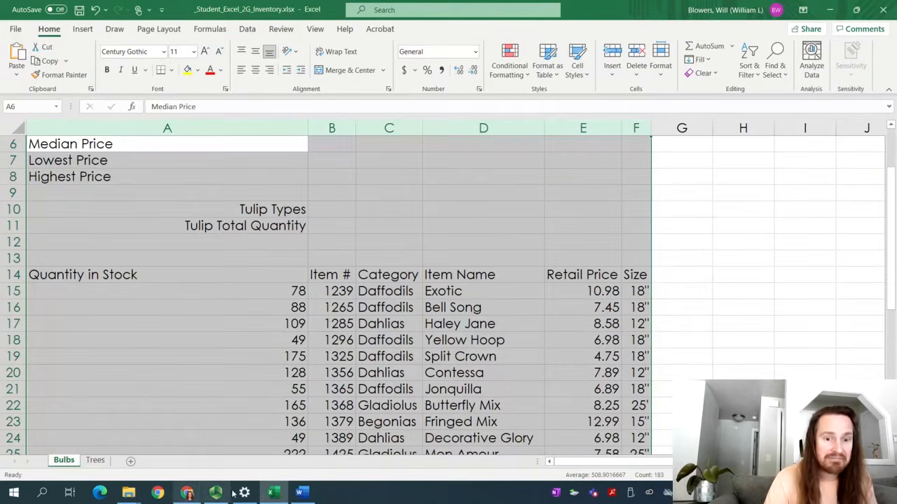
Step: Switch to the Word instructions and highlight the step 3 text in yellow
left_click(308, 495)
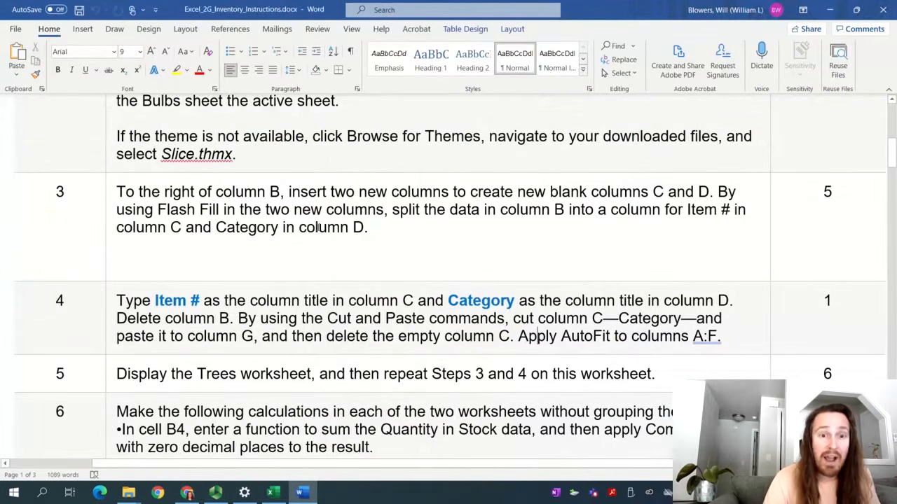
left_click_drag(372, 236, 117, 191)
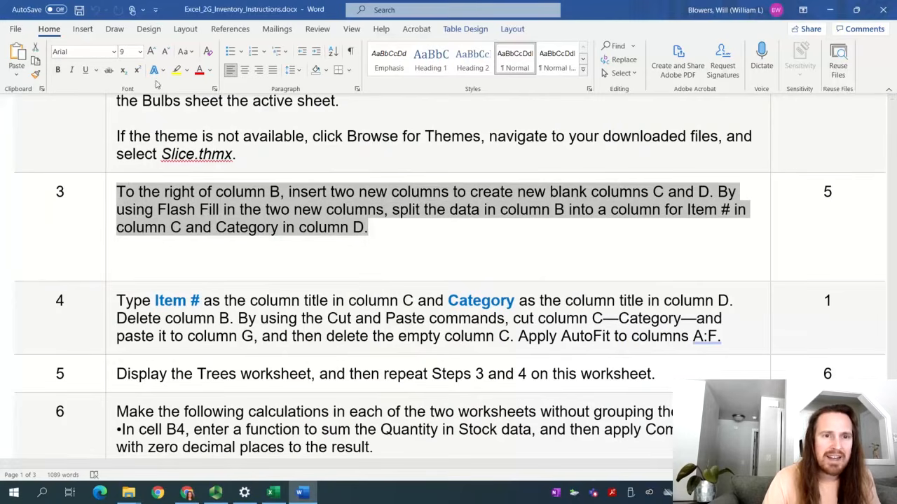
left_click(178, 70)
Step: Highlight the instruction text of steps 2 and 1 in yellow
scroll(209, 353, "up", 5)
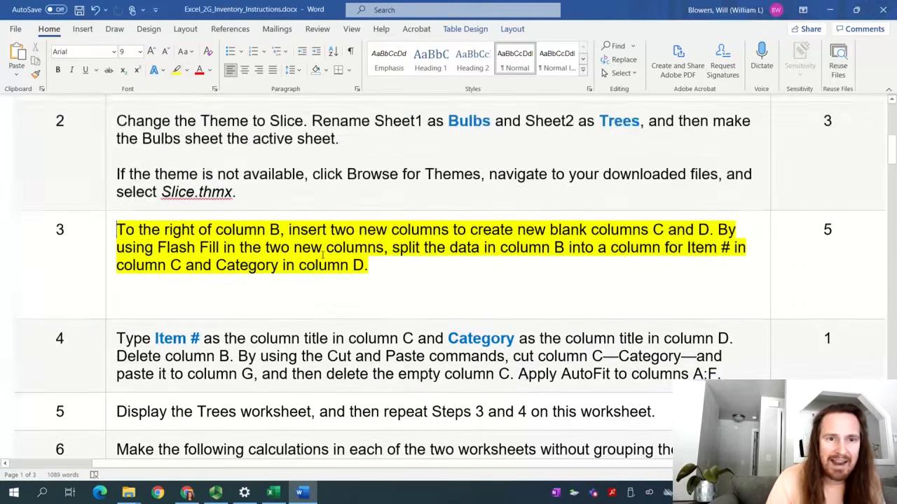
left_click_drag(208, 353, 116, 265)
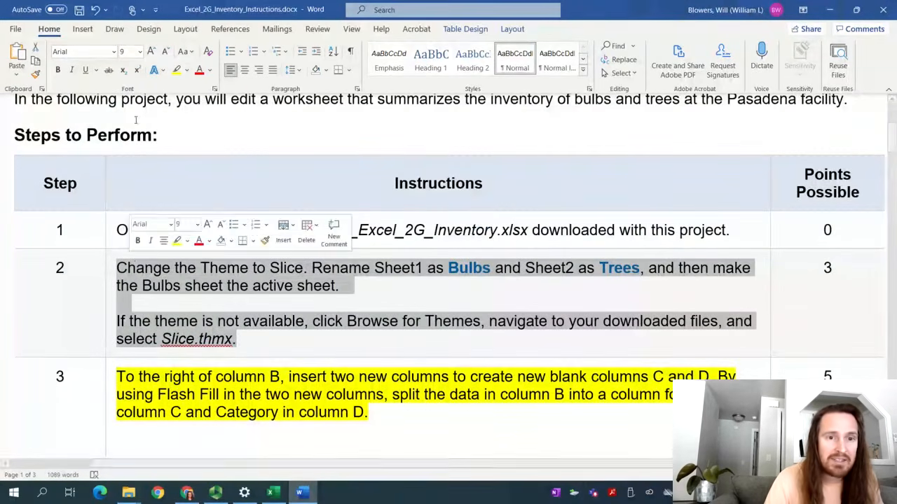
left_click(176, 70)
left_click(619, 230)
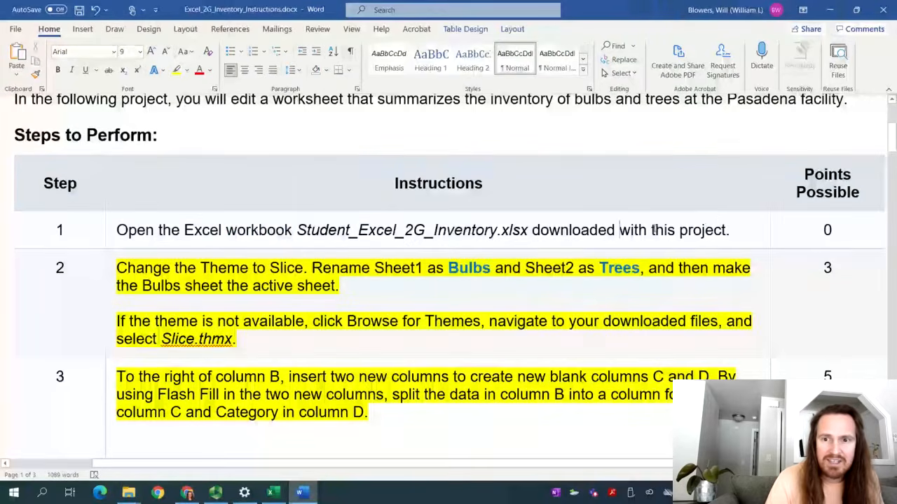
left_click_drag(743, 227, 129, 239)
left_click(177, 70)
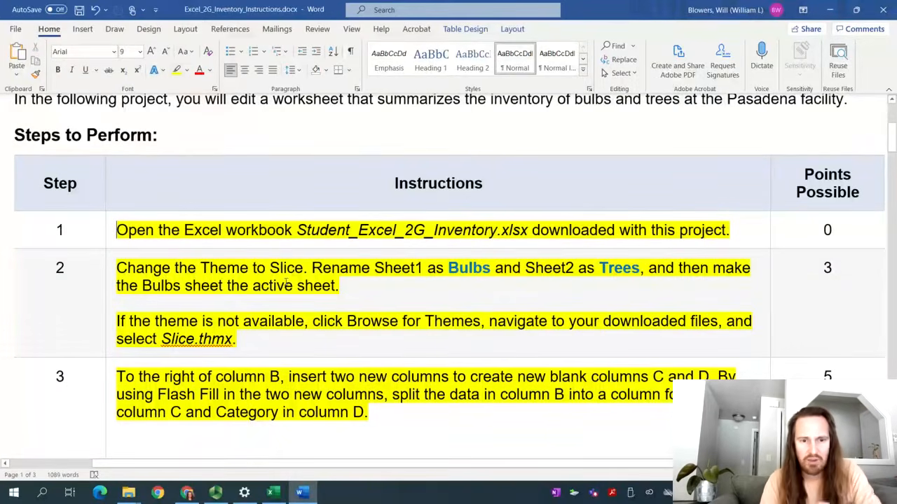
Step: Highlight the step 4 instruction text in yellow
scroll(353, 291, "down", 5)
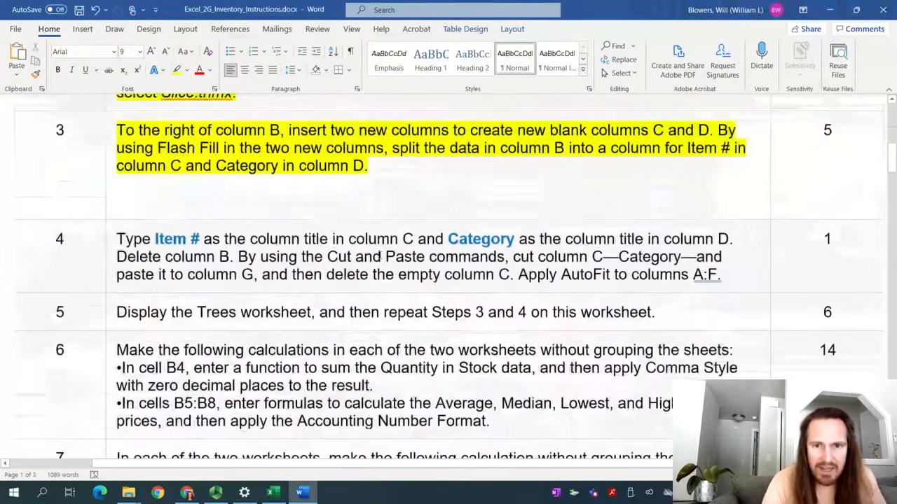
left_click_drag(722, 275, 118, 238)
left_click(176, 70)
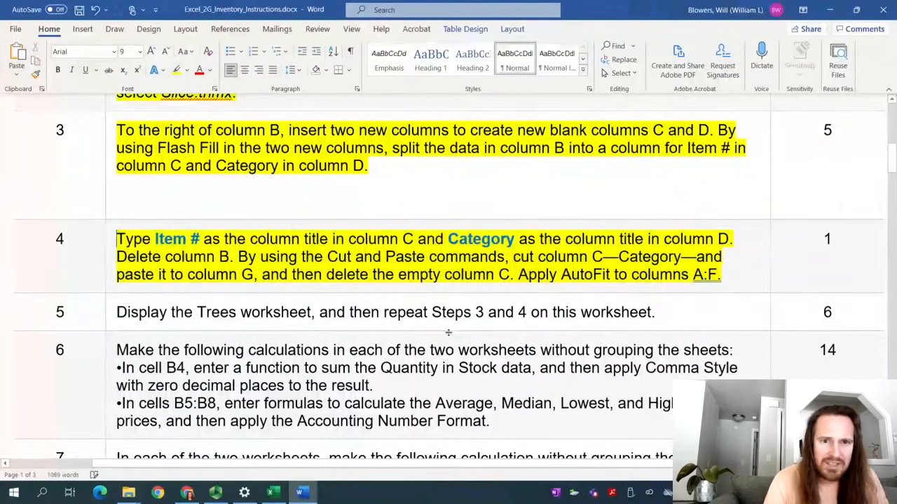
Step: Check step 5 of the instructions, return to the Excel workbook and display the Item #/Category heading on the Trees sheet
left_click(821, 312)
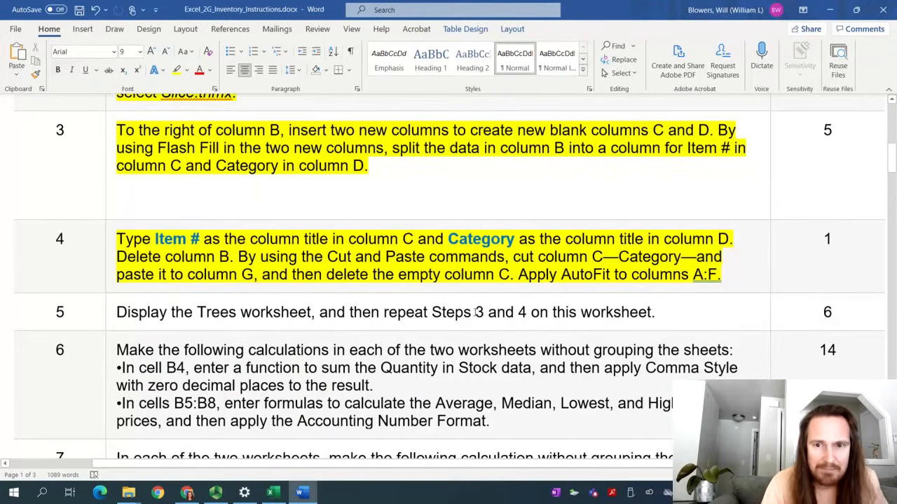
left_click(273, 493)
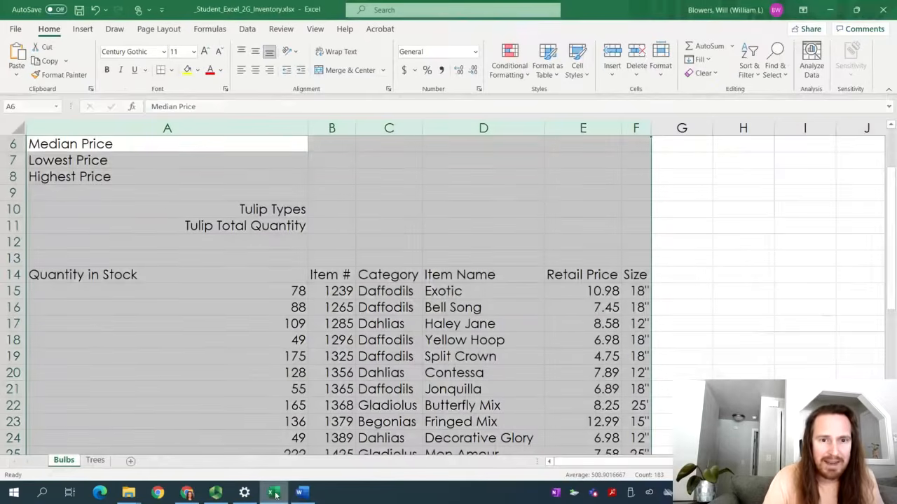
left_click(95, 461)
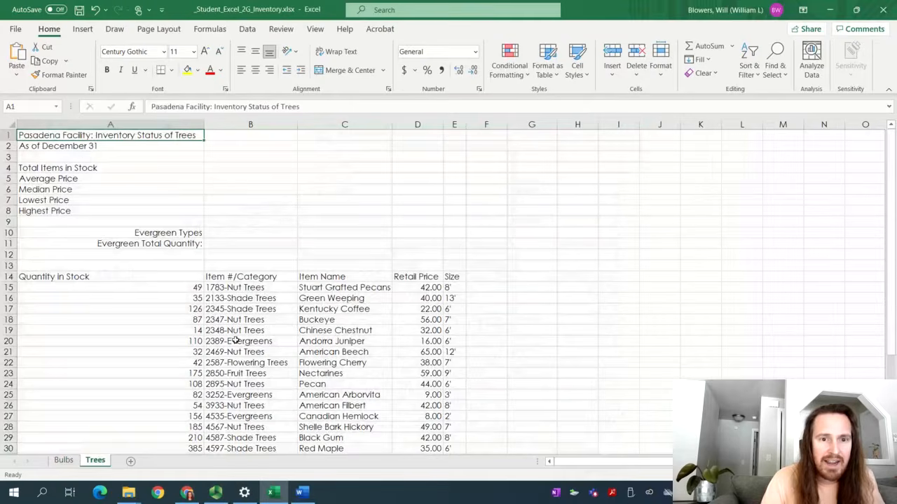
left_click(223, 277)
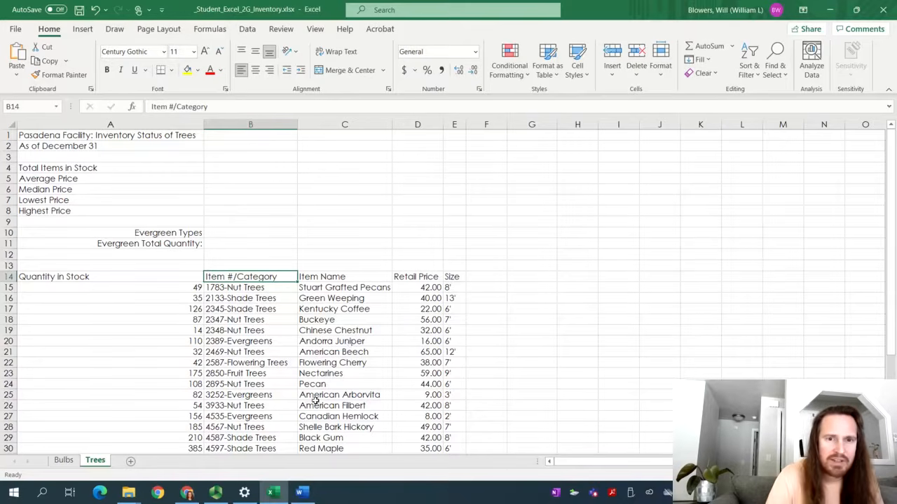
left_click(216, 493)
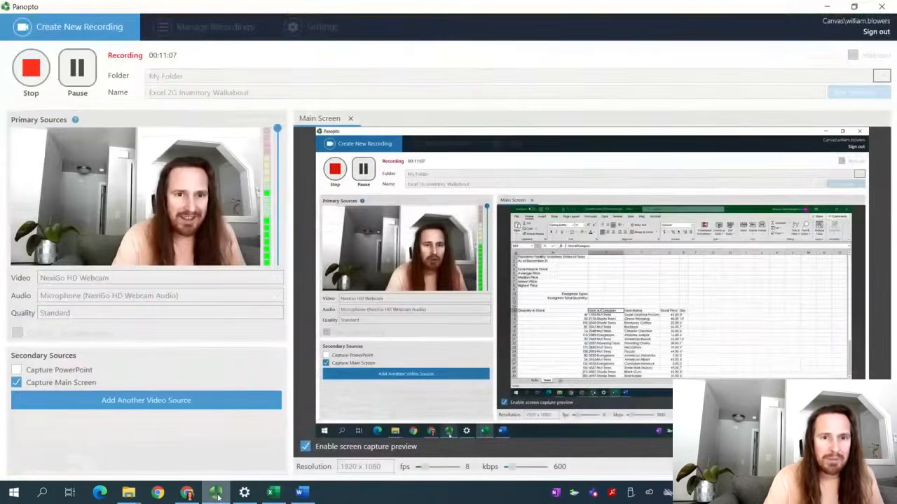
left_click(300, 493)
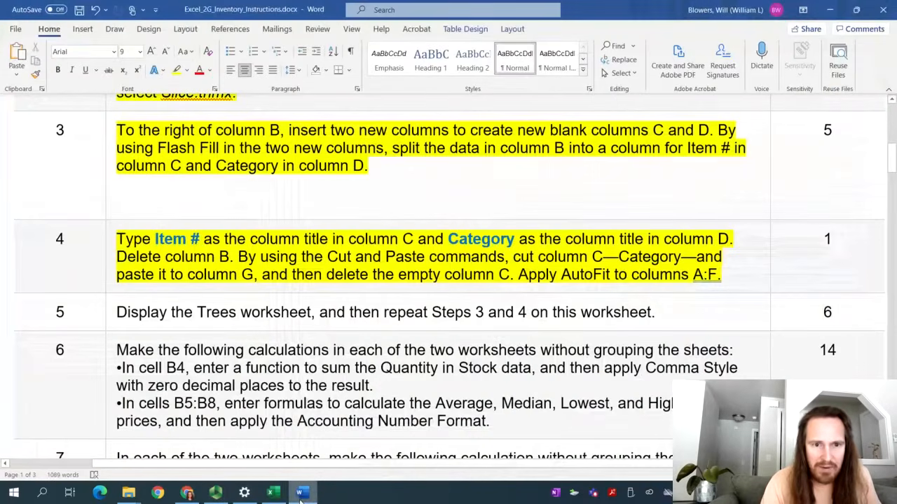
left_click(216, 494)
left_click(273, 493)
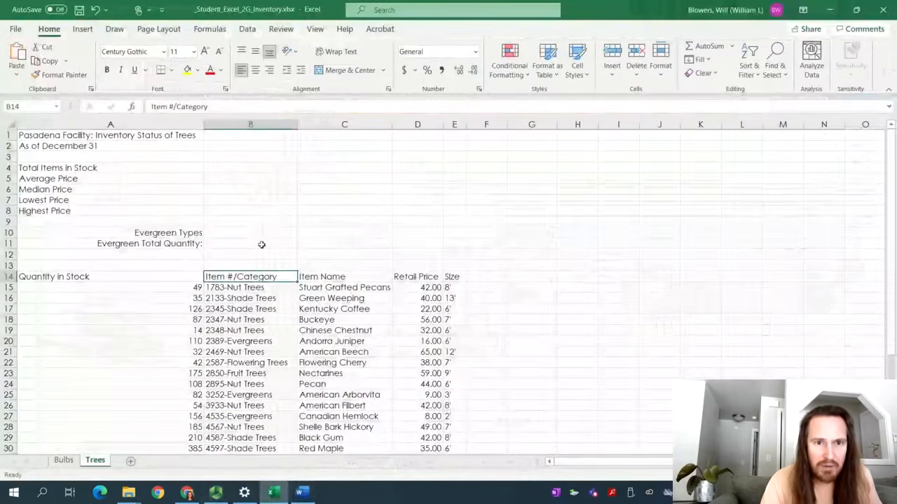
Step: Insert two blank columns between Item #/Category and Item Name on the Trees sheet, as columns C and D
scroll(449, 288, "up", 4)
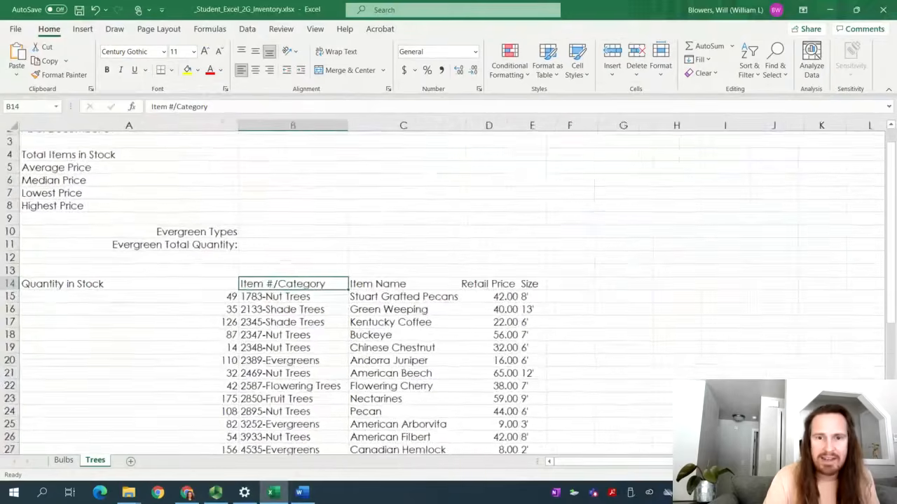
scroll(615, 308, "up", 2)
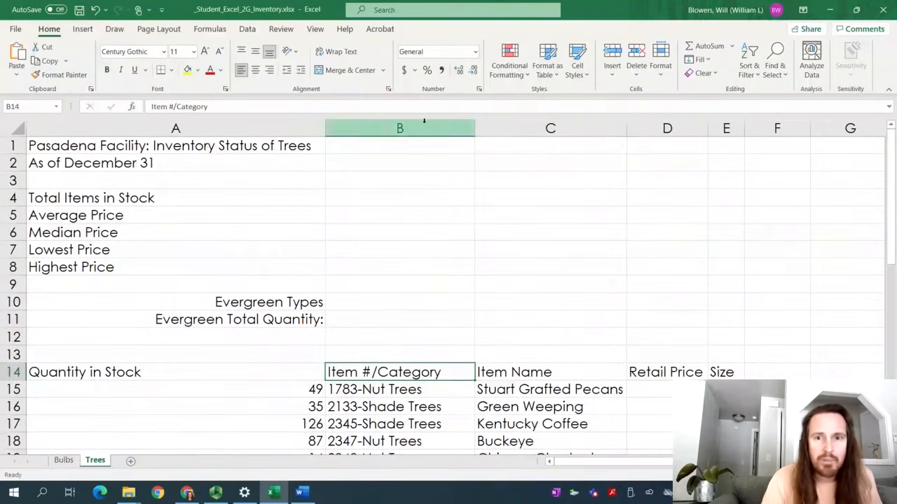
left_click(526, 128)
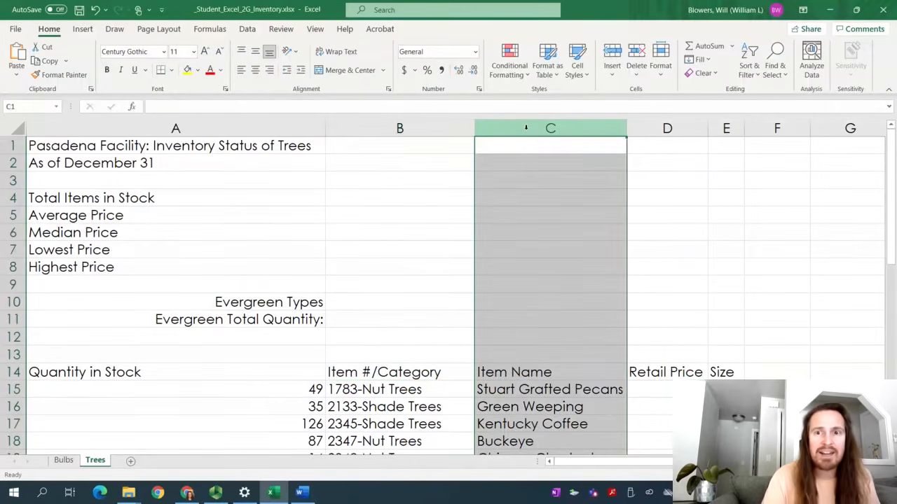
left_click_drag(554, 129, 650, 130)
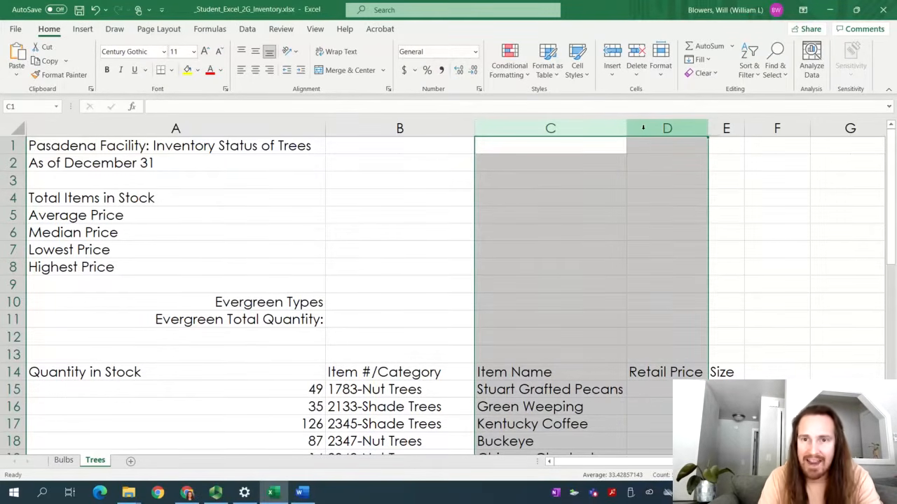
right_click(518, 128)
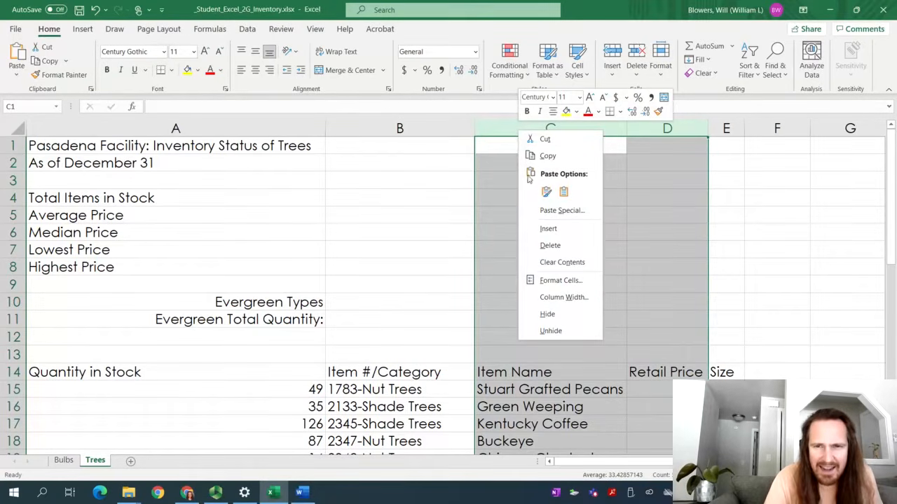
left_click(552, 229)
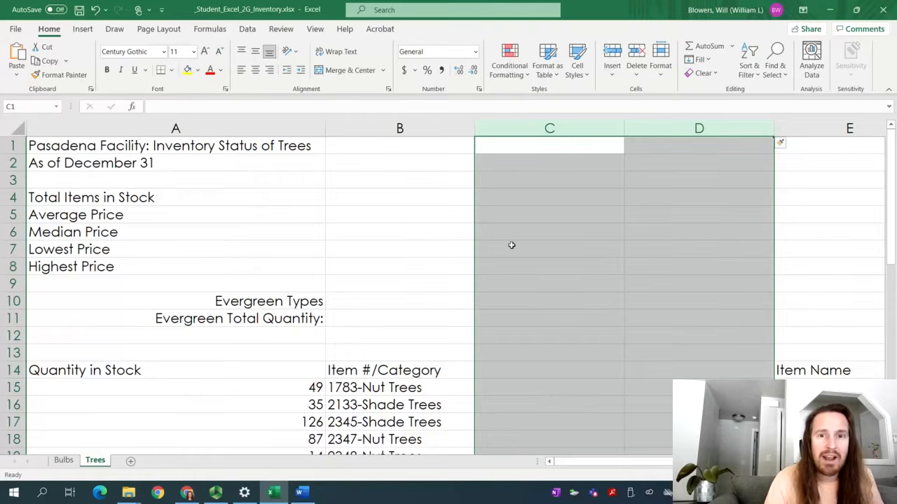
Step: Enter the column titles Item # in C14 and Category in D14 on the Trees sheet
left_click(540, 371)
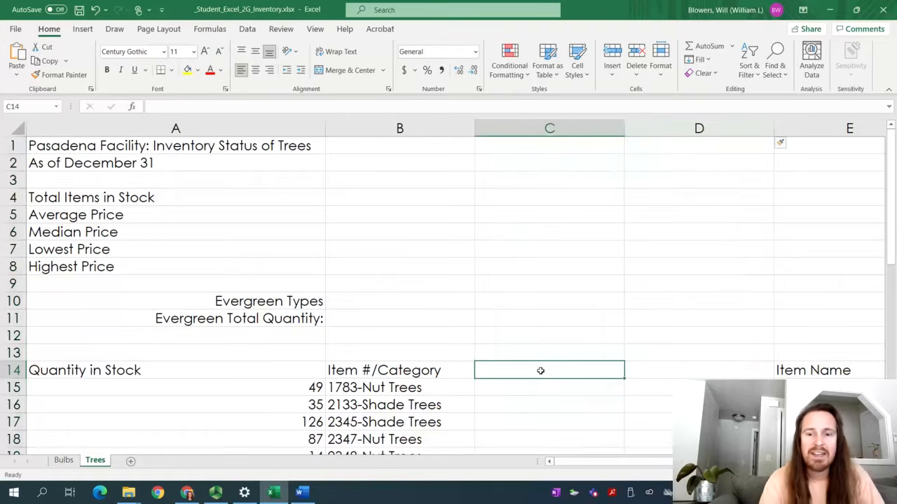
type("Item ")
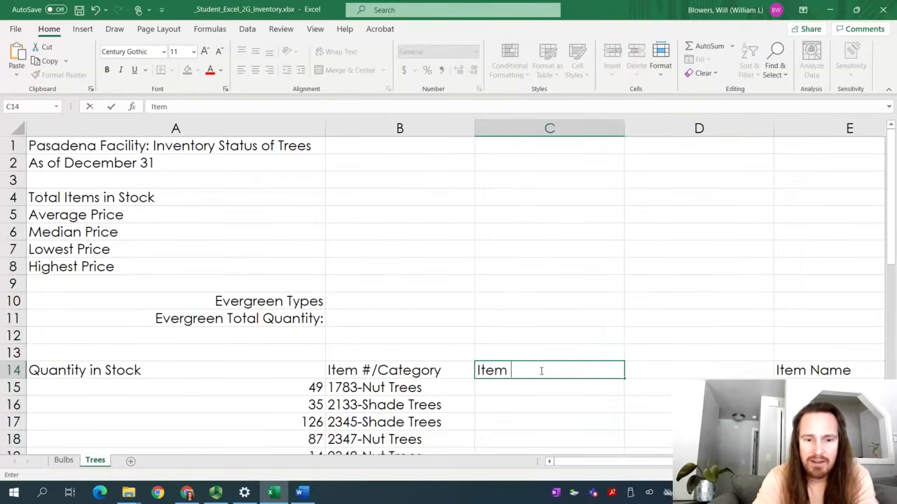
type("#")
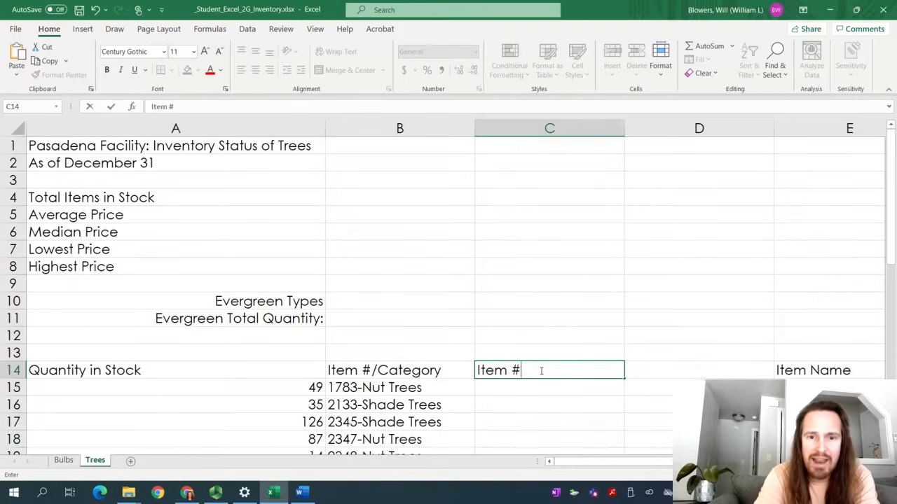
key("Tab")
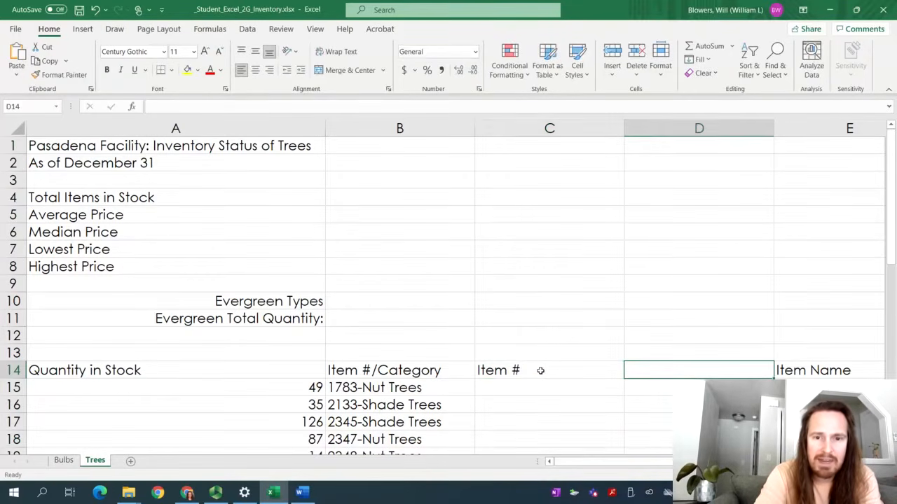
type("Category")
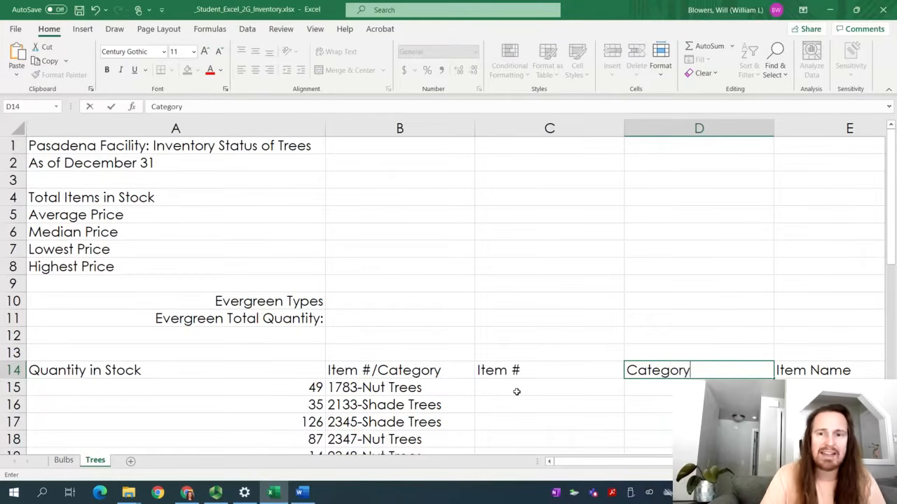
Step: Enter 1783 in C15 and Nut Trees in D15 as the sample values for splitting the first tree's data
left_click(517, 391)
type("1")
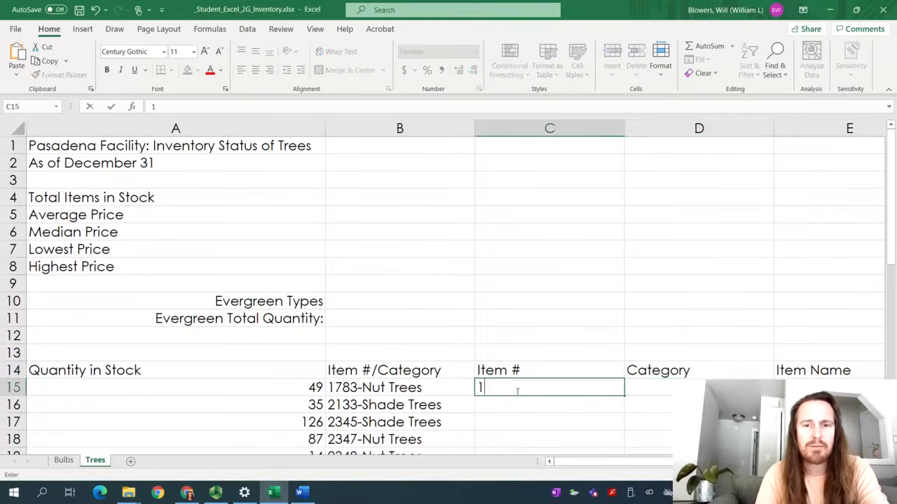
type("783")
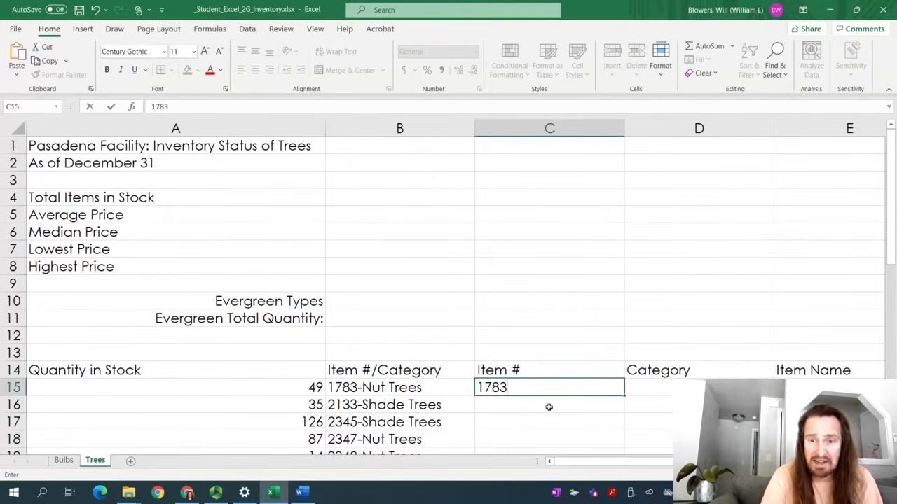
left_click(639, 383)
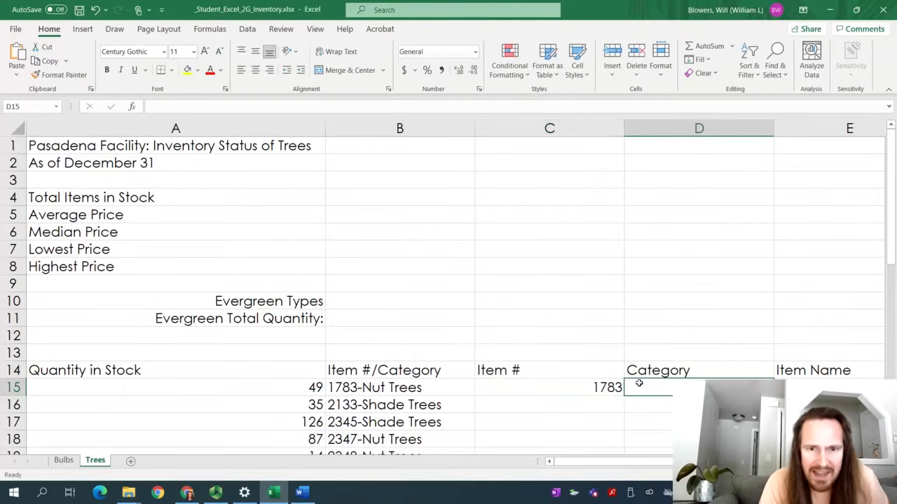
type("Nut")
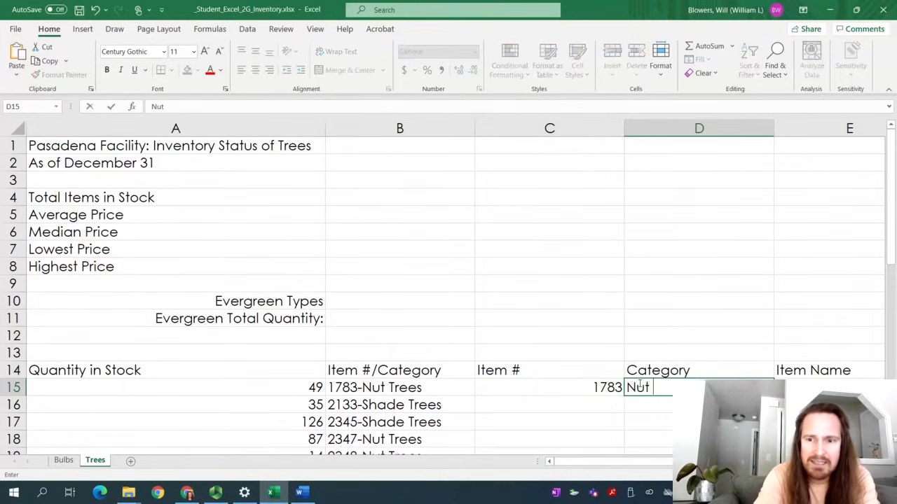
type(" Tre")
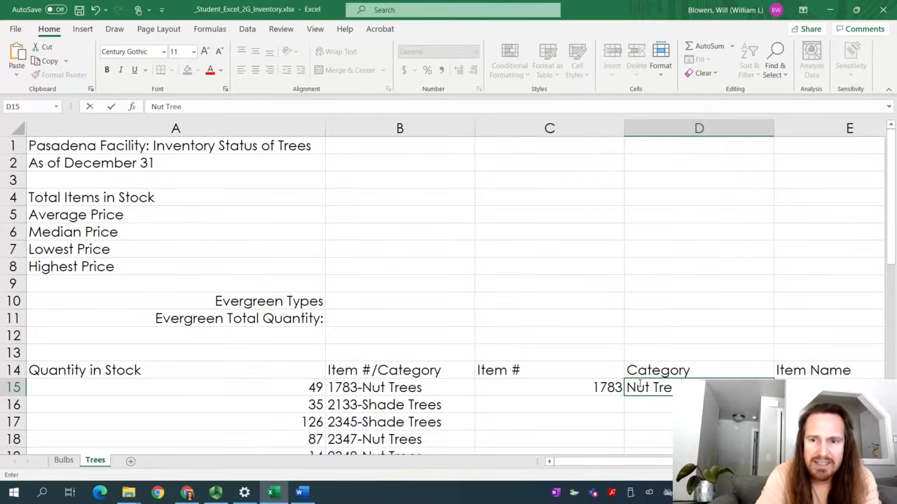
type("e")
key("Return")
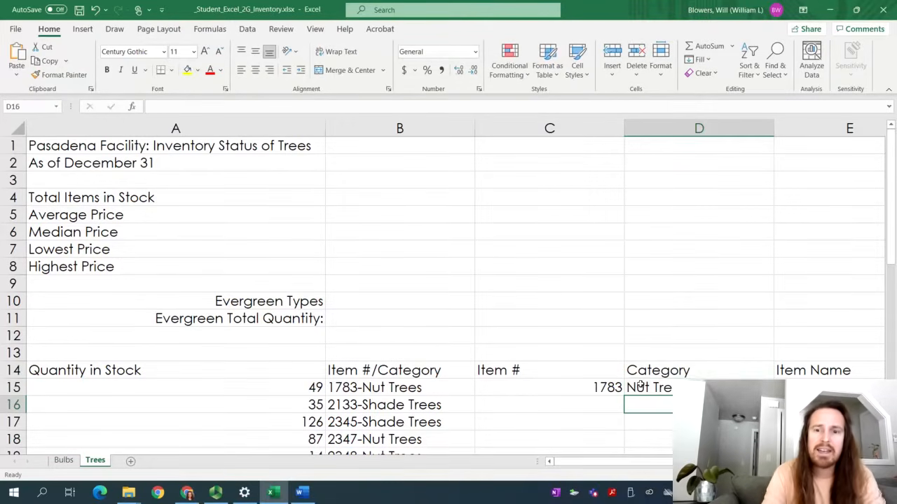
Step: Flash Fill the Item # column on the Trees sheet from the 1783 entry in C15
left_click(603, 388)
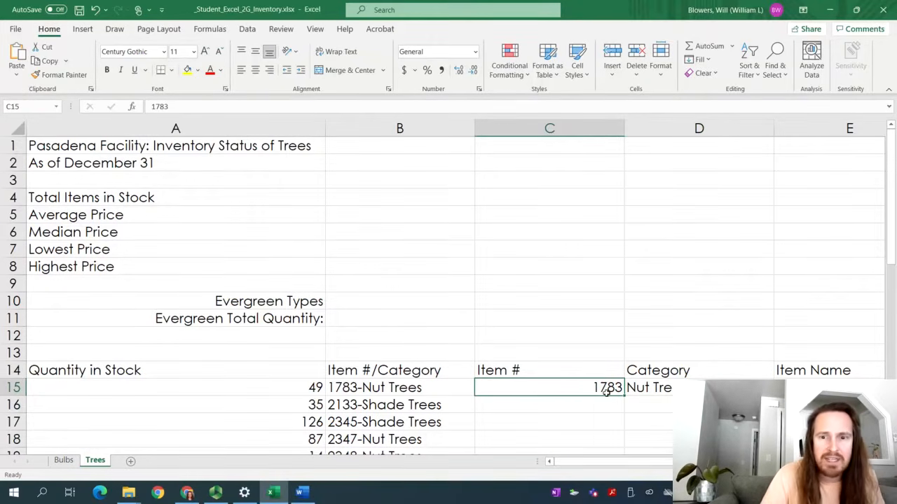
left_click(709, 62)
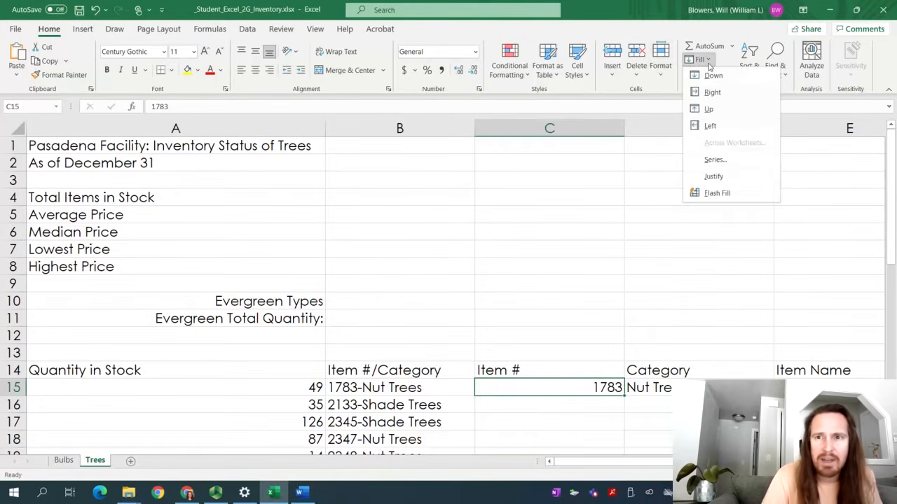
left_click(710, 198)
scroll(537, 370, "down", 3)
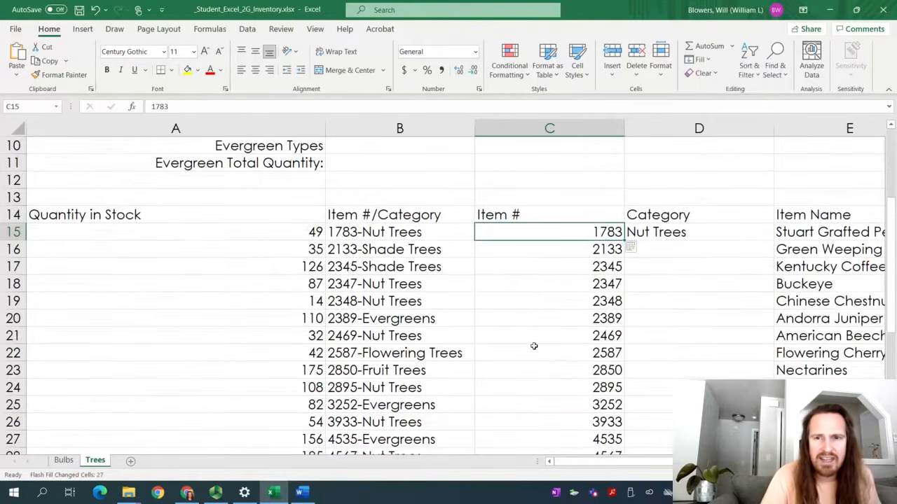
Step: Check the filled Item # values in column C down to the last tree row on the Trees sheet
left_click(546, 286)
left_click(549, 319)
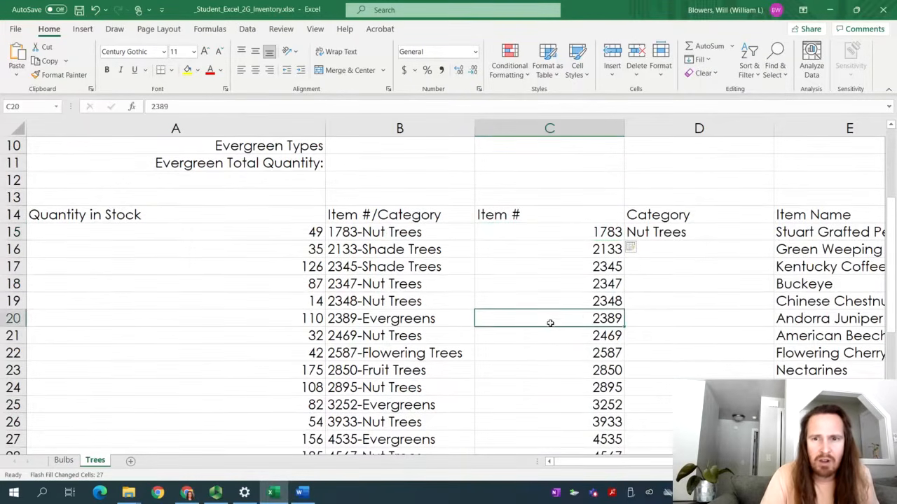
left_click(552, 368)
scroll(552, 368, "down", 8)
left_click(564, 286)
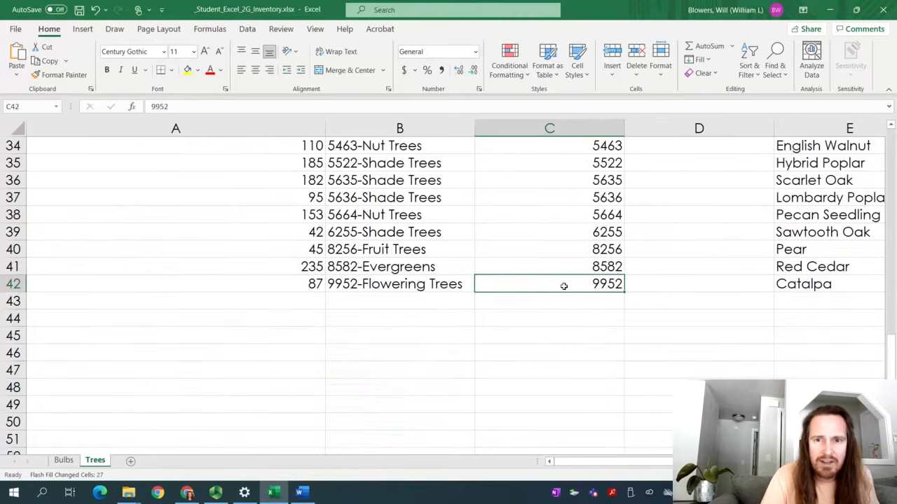
scroll(564, 285, "up", 7)
scroll(563, 286, "up", 1)
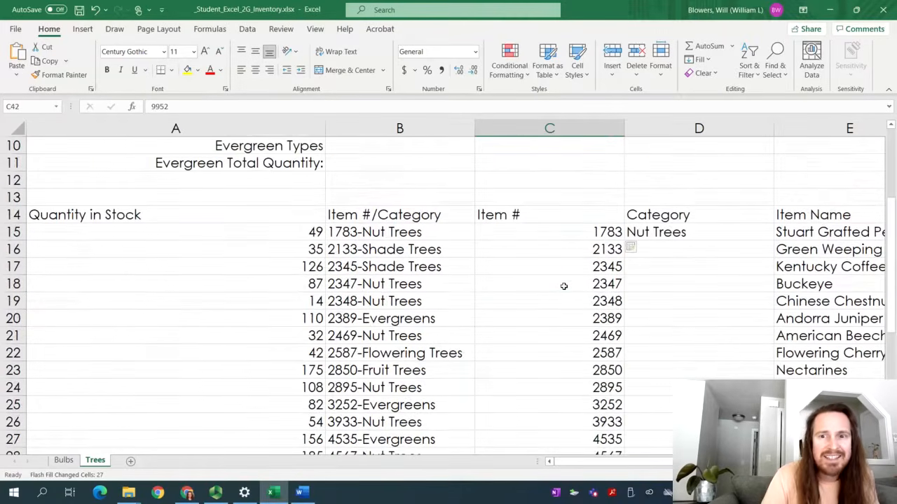
Step: Flash Fill the Category column on the Trees sheet from the Nut Trees entry in D15
left_click(674, 234)
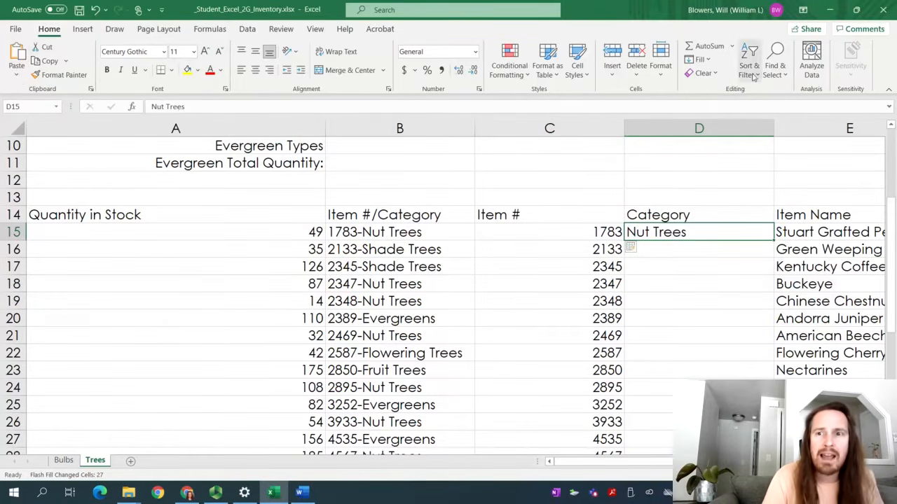
left_click(709, 61)
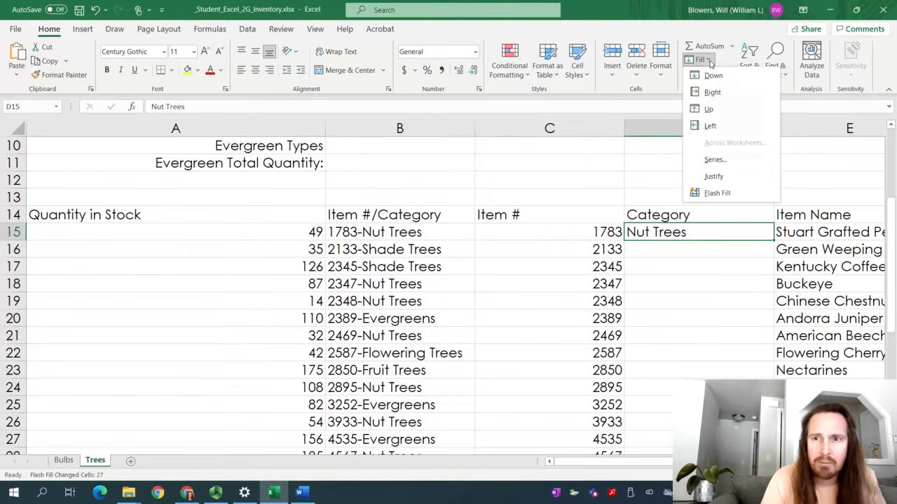
left_click(742, 195)
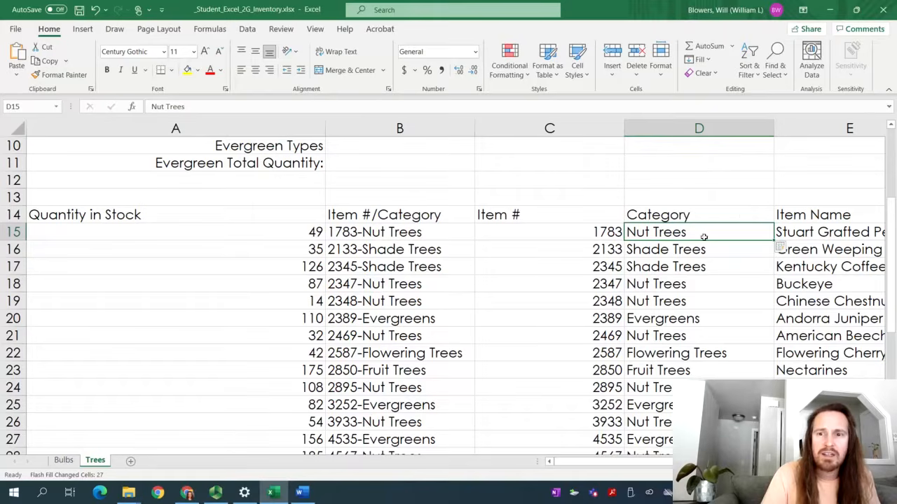
left_click(655, 370)
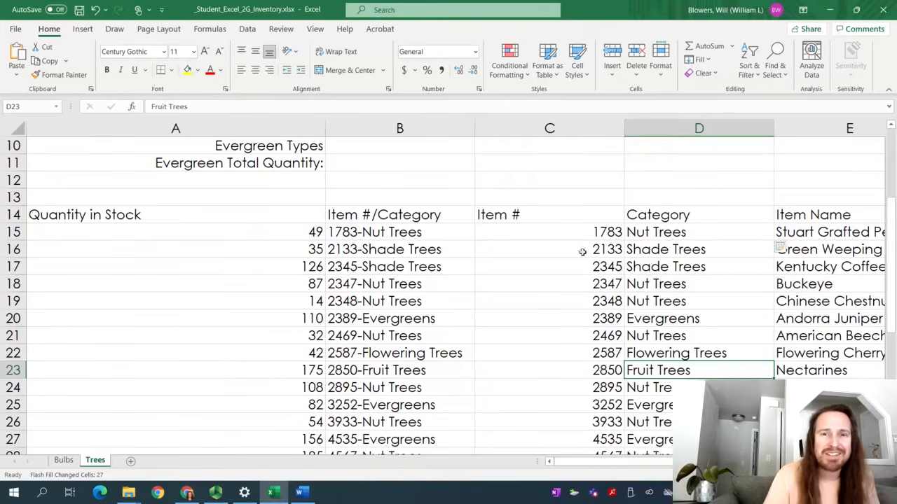
Step: Delete the combined Item #/Category column B from the Trees sheet
left_click(418, 128)
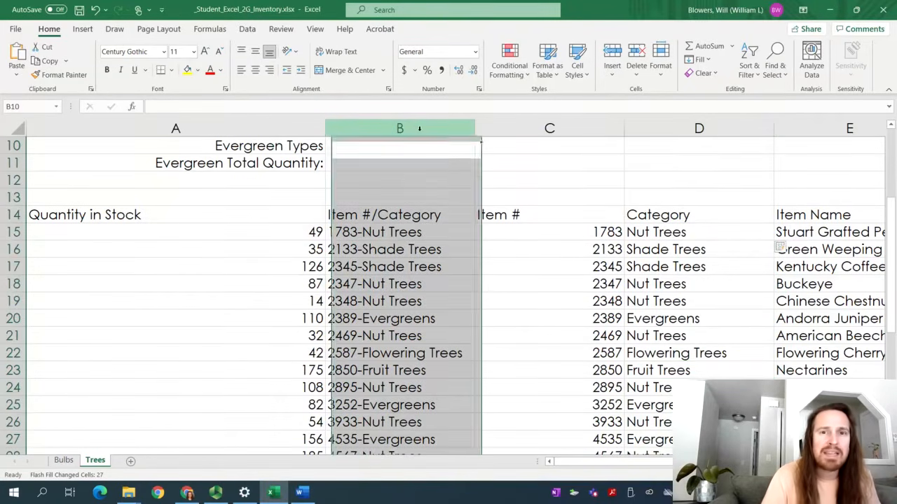
right_click(419, 128)
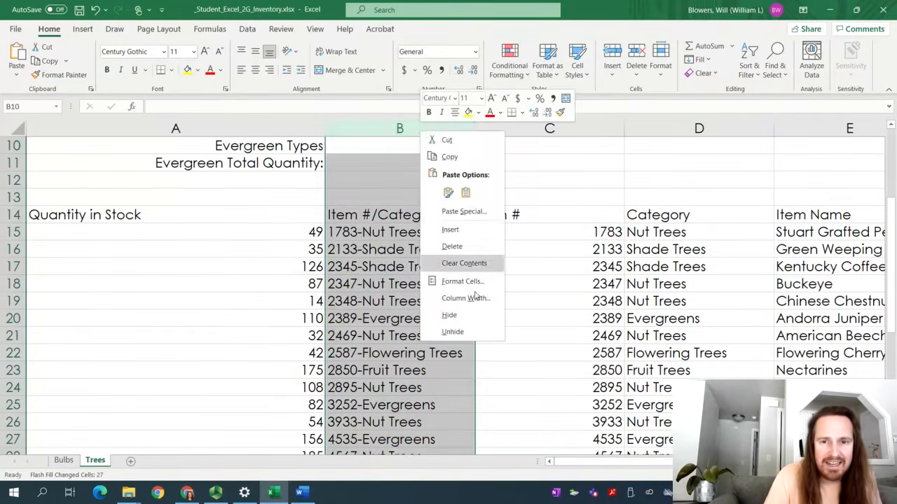
left_click(448, 247)
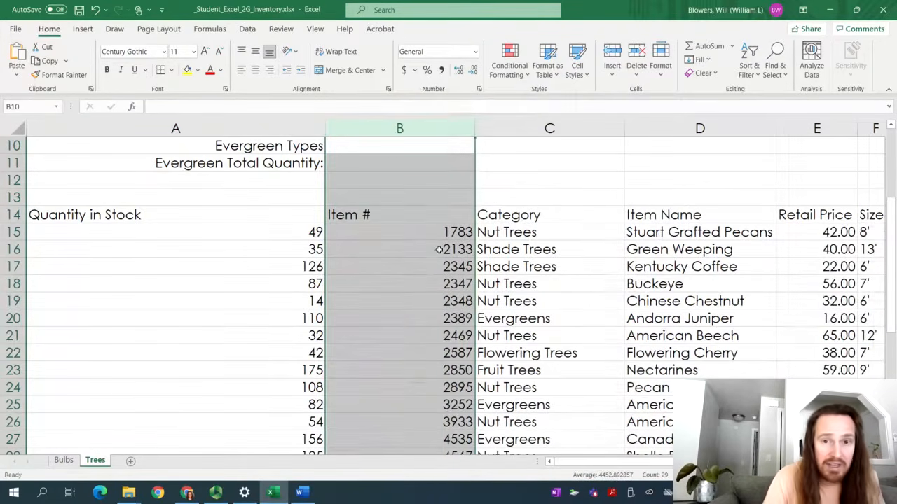
left_click(512, 232)
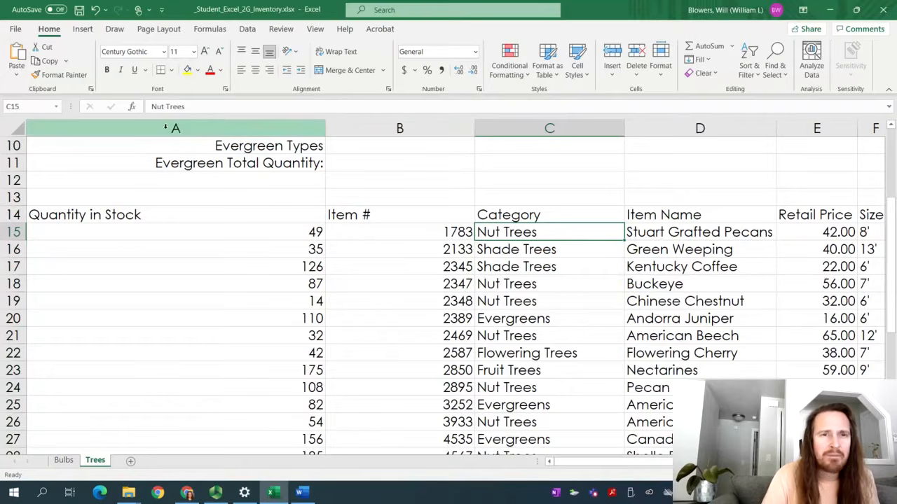
Step: AutoFit columns A:F on the Trees sheet and compare its layout with the Bulbs sheet
scroll(189, 124, "down", 2, "ctrl")
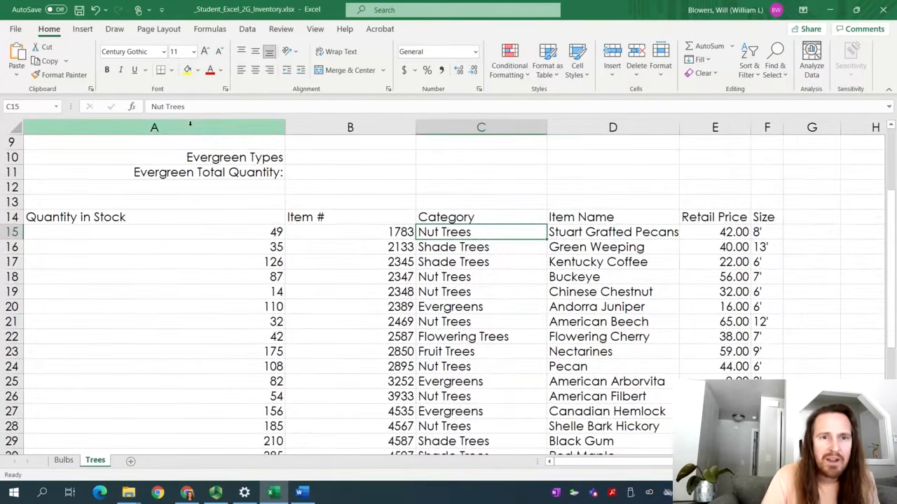
left_click(190, 124)
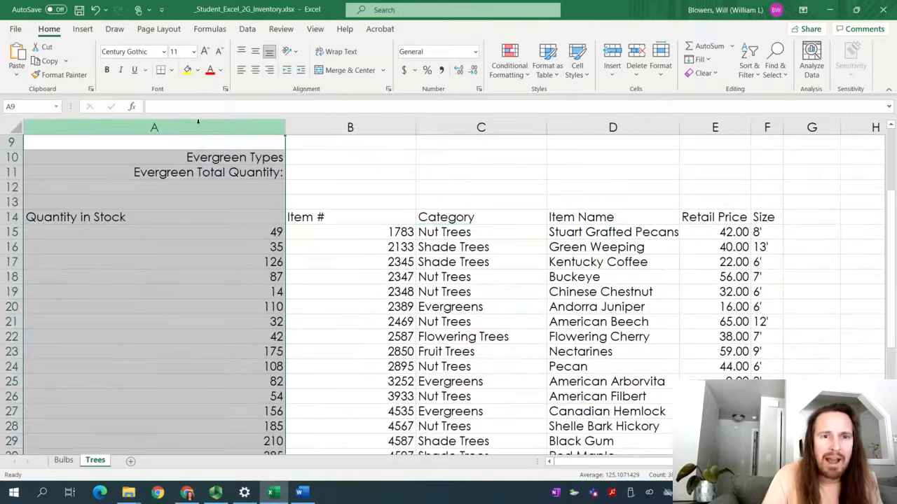
left_click(765, 127, "shift")
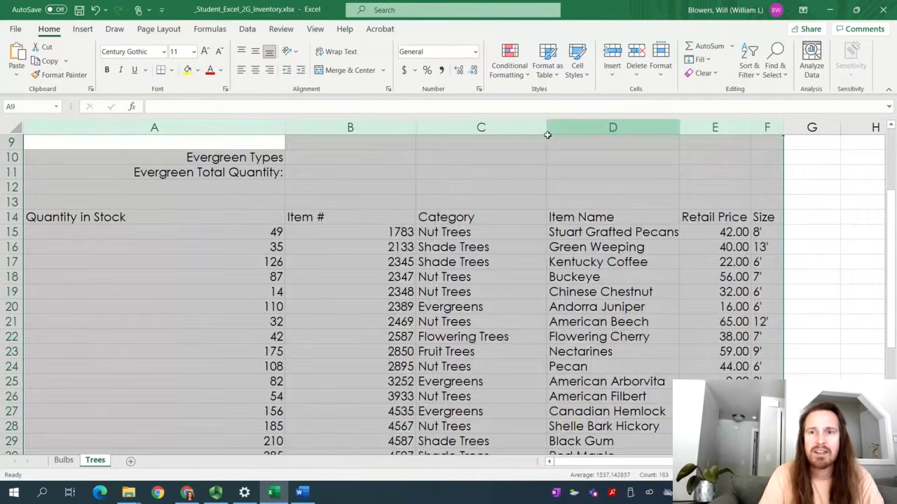
double_click(286, 127)
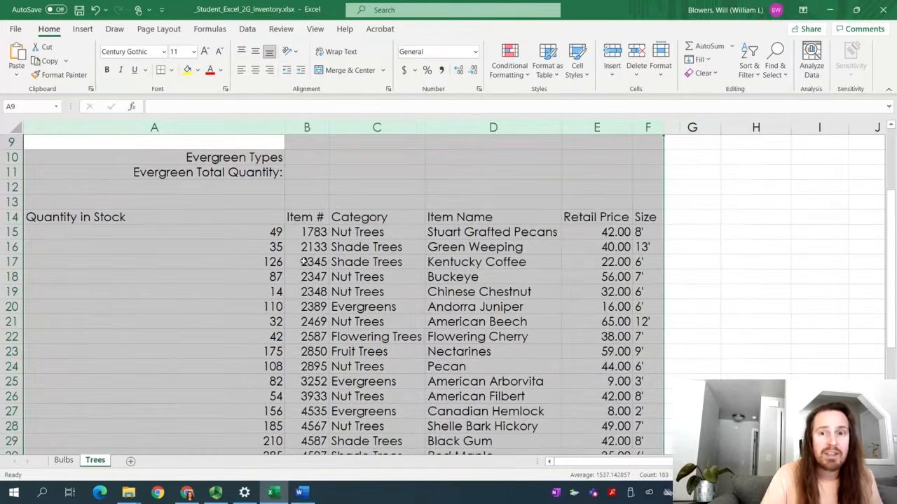
left_click(56, 465)
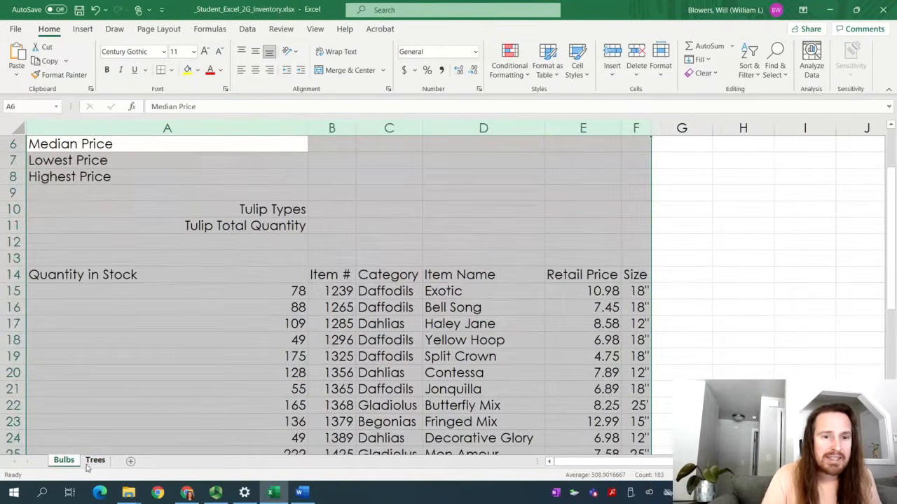
left_click(91, 462)
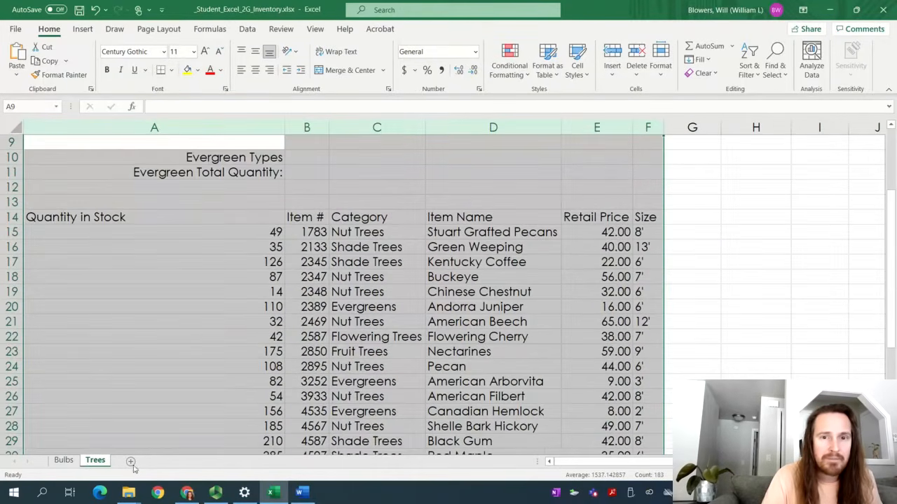
Step: Switch to the Word instructions and highlight the step 5 text about the Trees worksheet in yellow
left_click(300, 493)
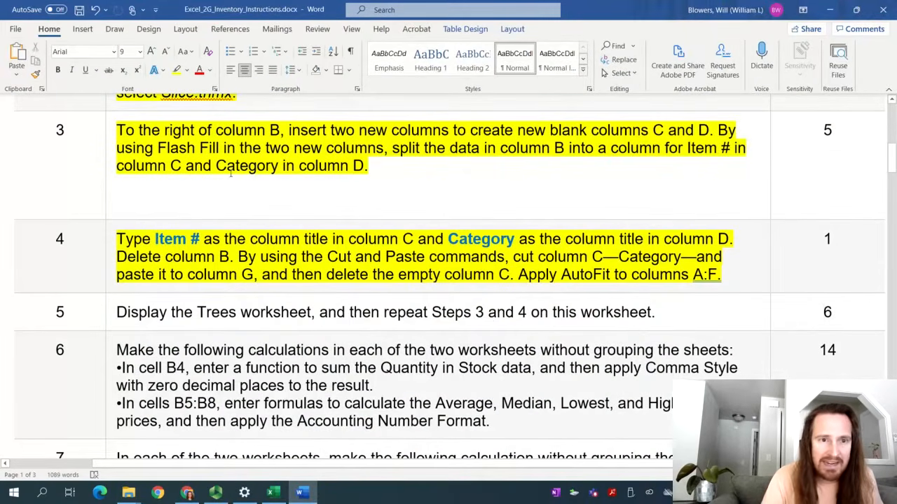
left_click(657, 314)
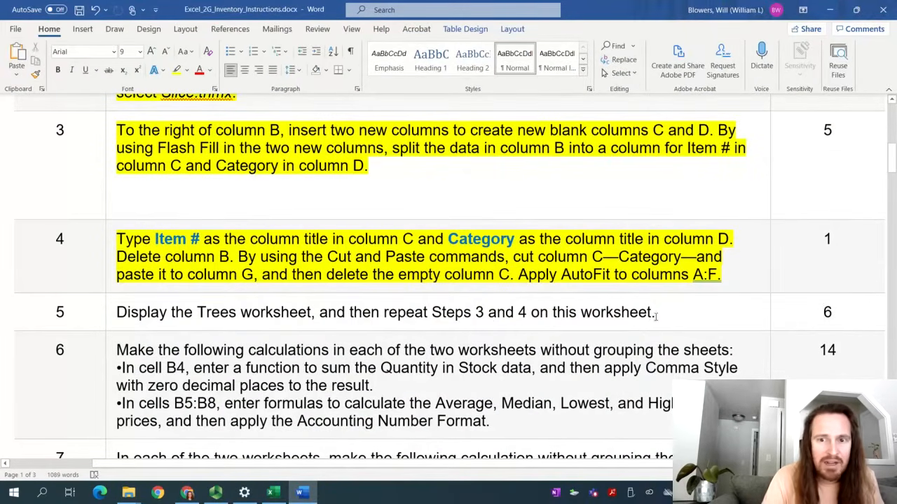
left_click_drag(657, 316, 144, 322)
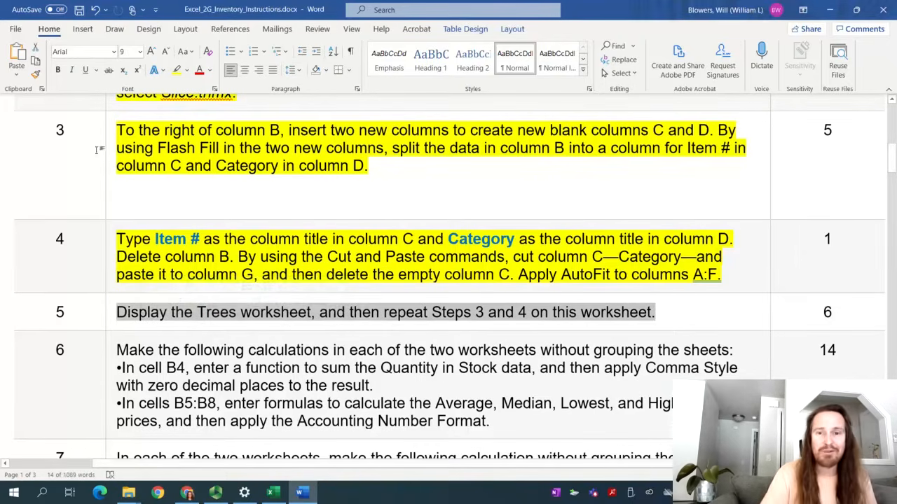
left_click(178, 71)
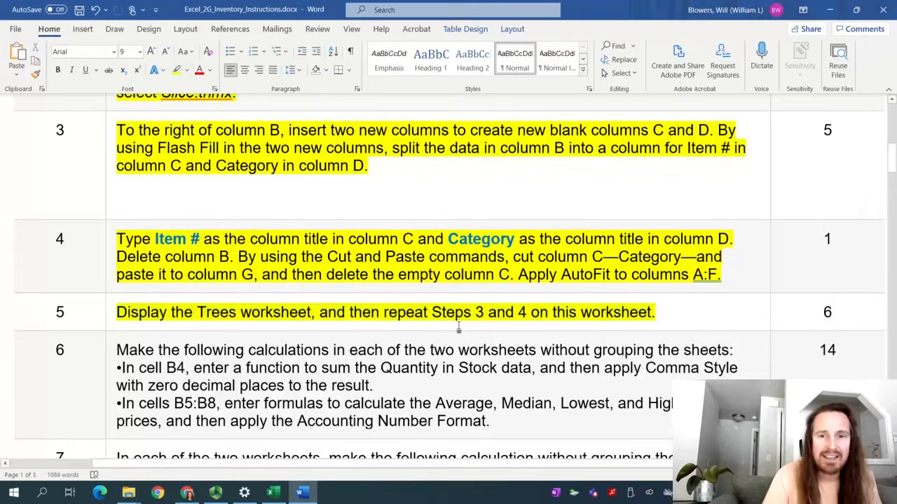
Step: Read the step 6 instructions on the calculations for cells B4 and B5:B8
scroll(459, 325, "down", 1)
scroll(459, 325, "down", 2)
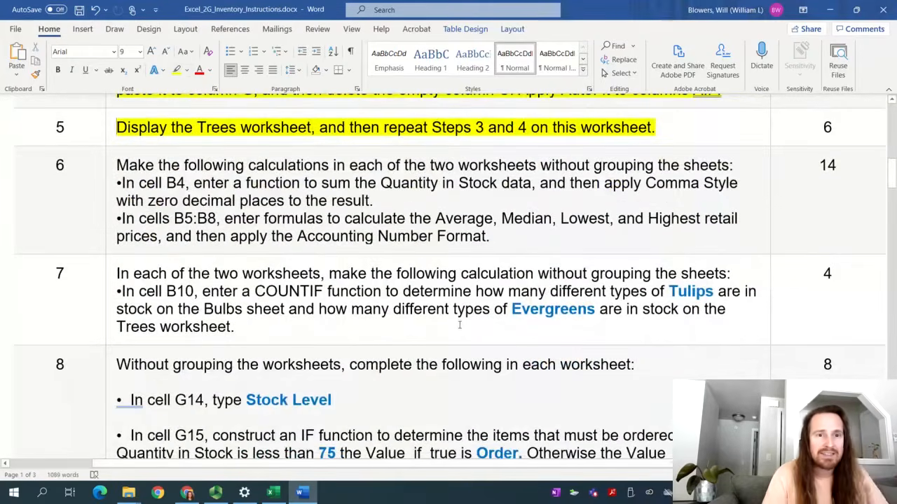
left_click(373, 166)
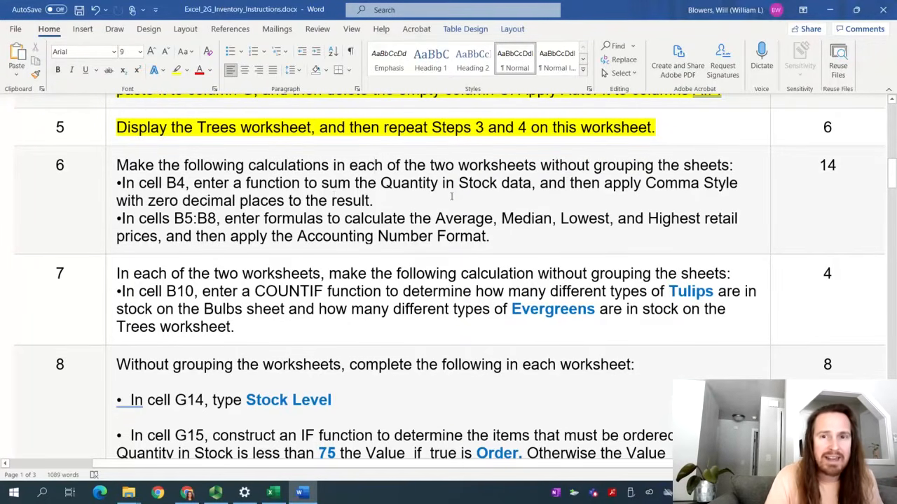
left_click(273, 493)
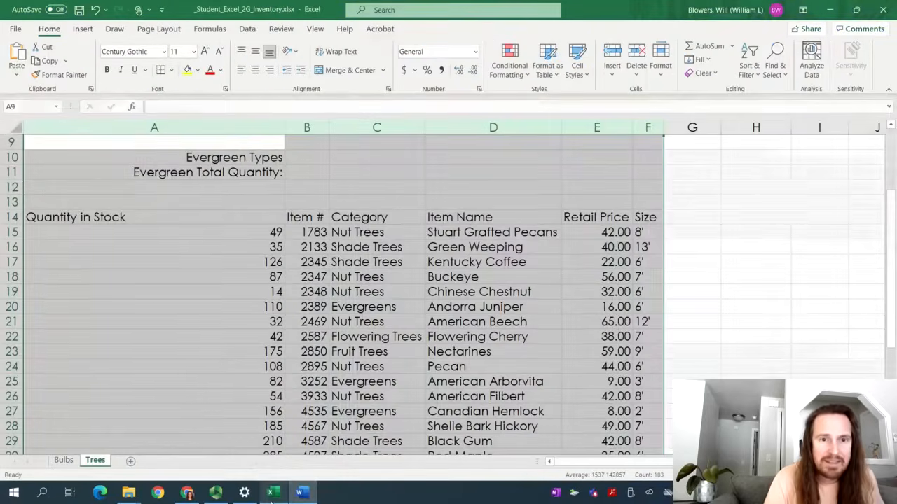
left_click(215, 493)
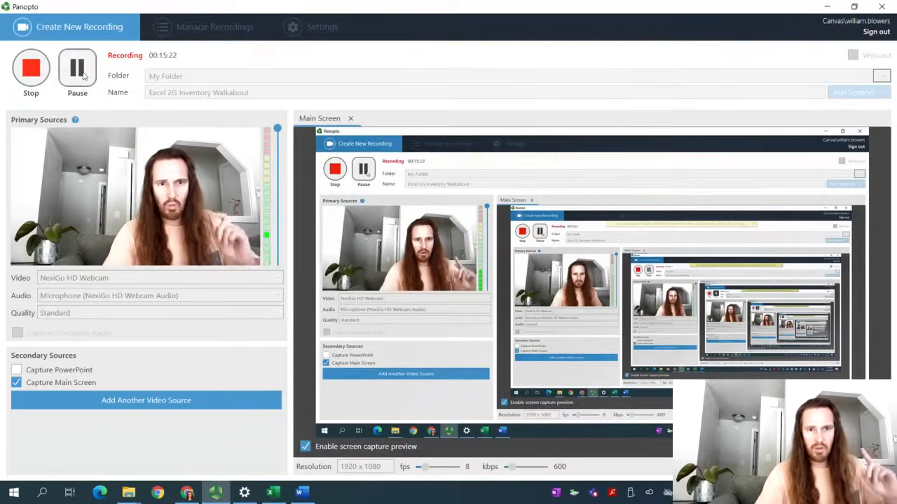
Step: Reread step 4 in the Word instructions about moving the Category column, and return to the Trees sheet in Excel
left_click(302, 493)
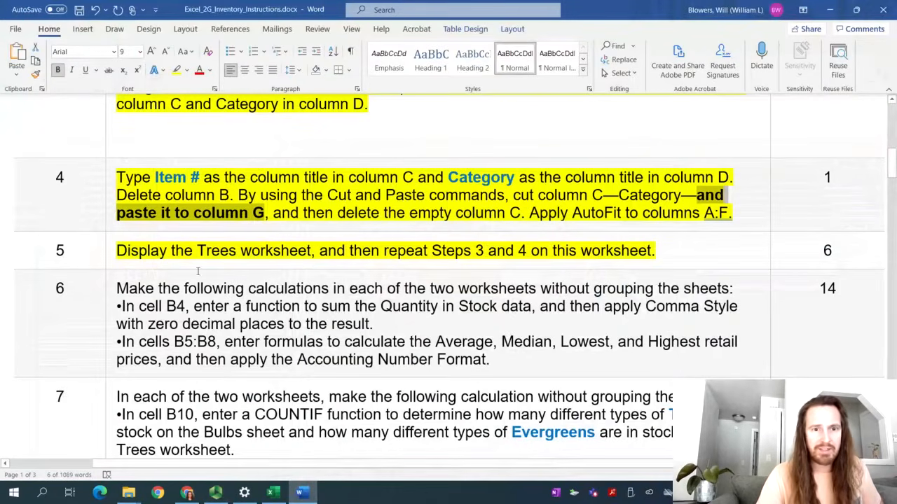
left_click(273, 492)
left_click(394, 352)
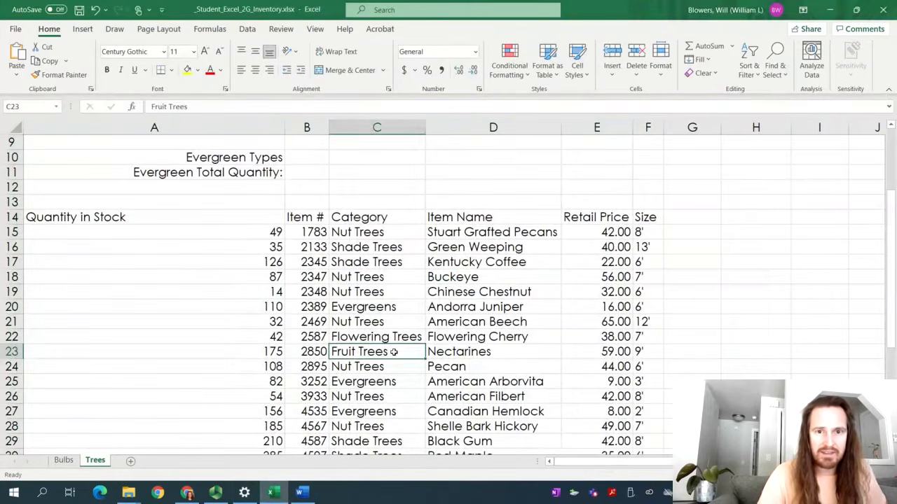
Step: Cut the Category column C on the Trees sheet and paste it into column G
left_click(359, 123)
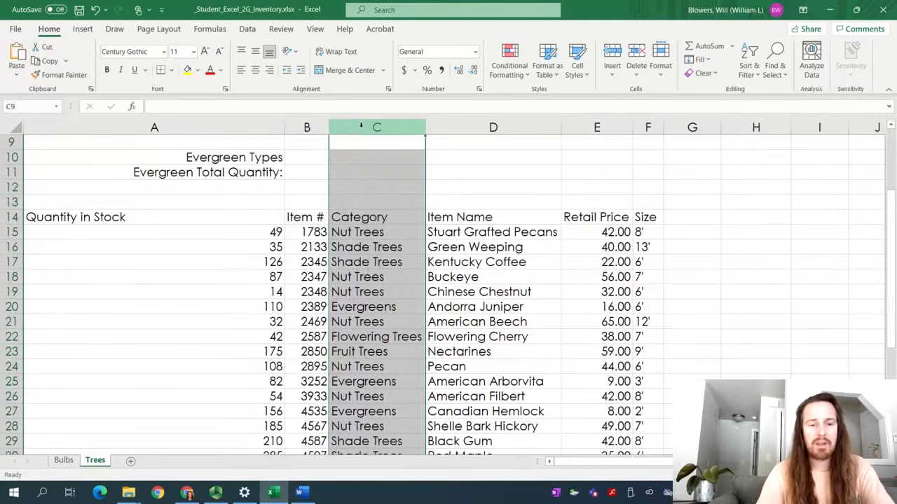
key("ctrl+x")
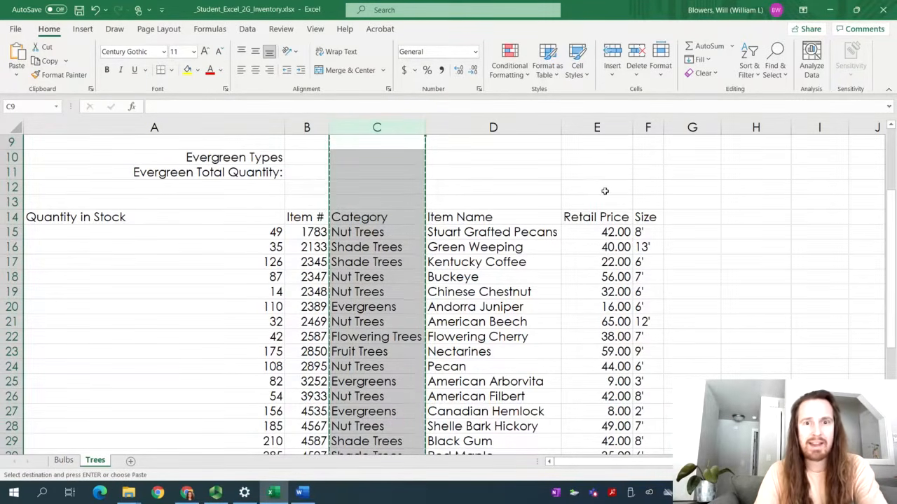
right_click(345, 133)
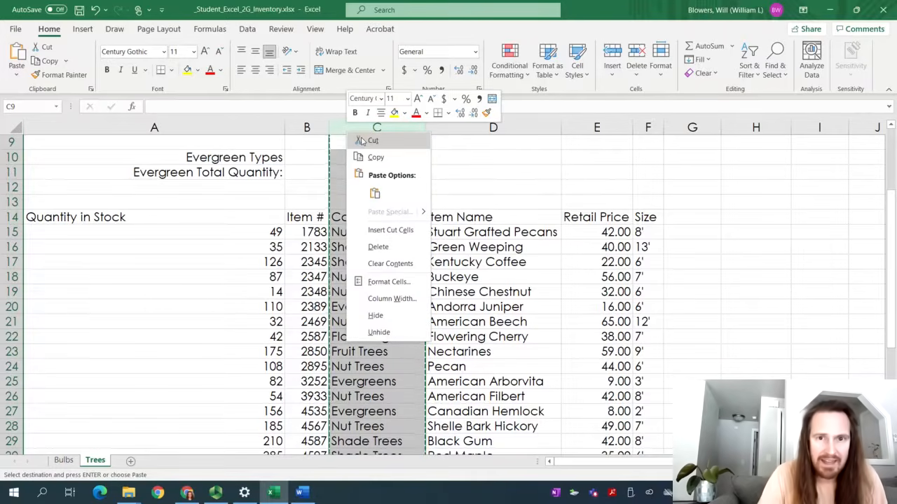
left_click(547, 110)
left_click(708, 126)
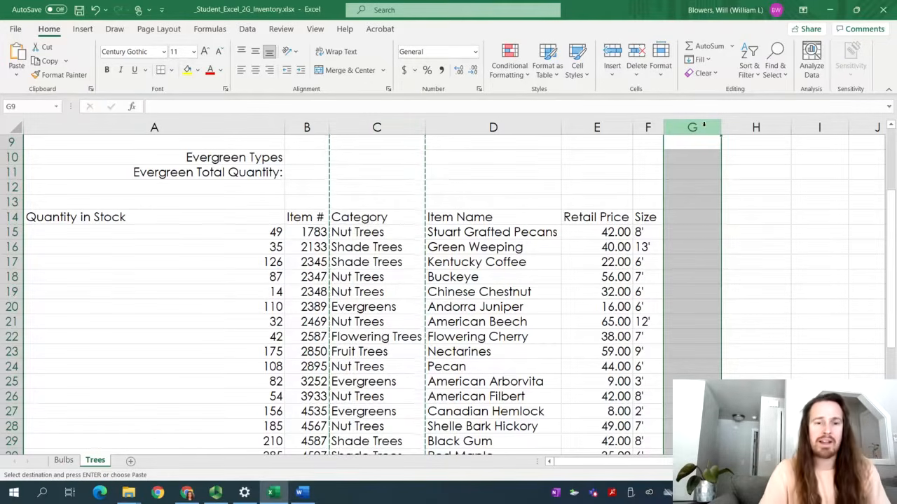
key("ctrl+v")
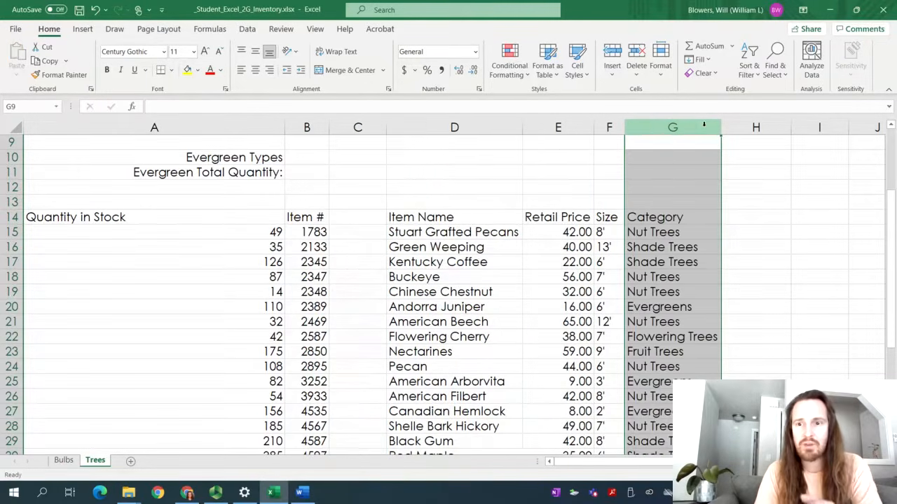
Step: Delete the empty column C between Item # and Item Name on the Trees sheet
left_click(339, 125)
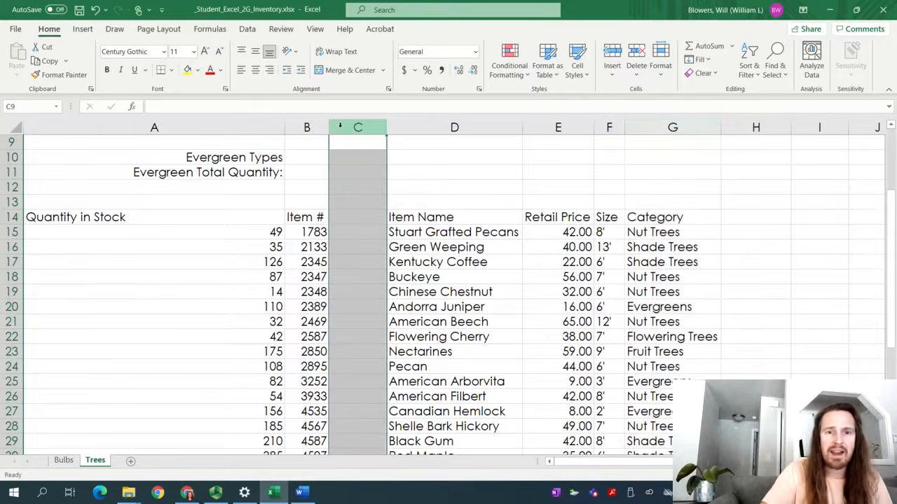
right_click(351, 127)
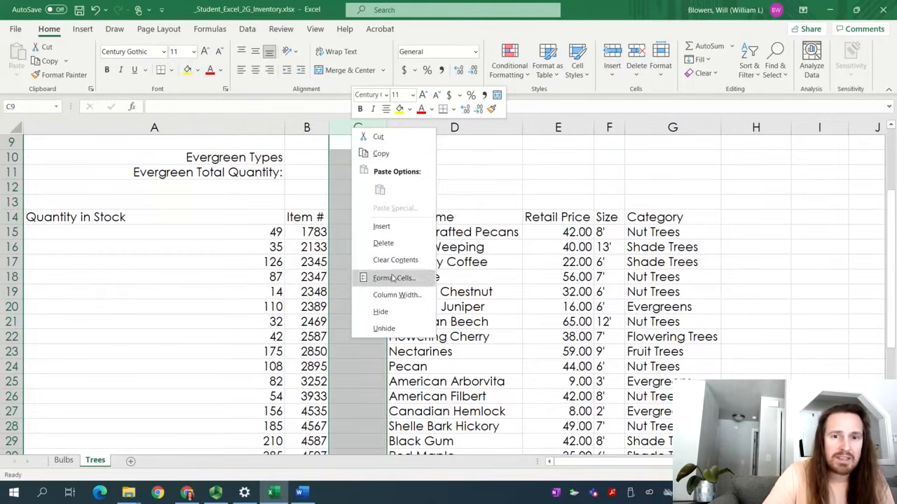
left_click(392, 248)
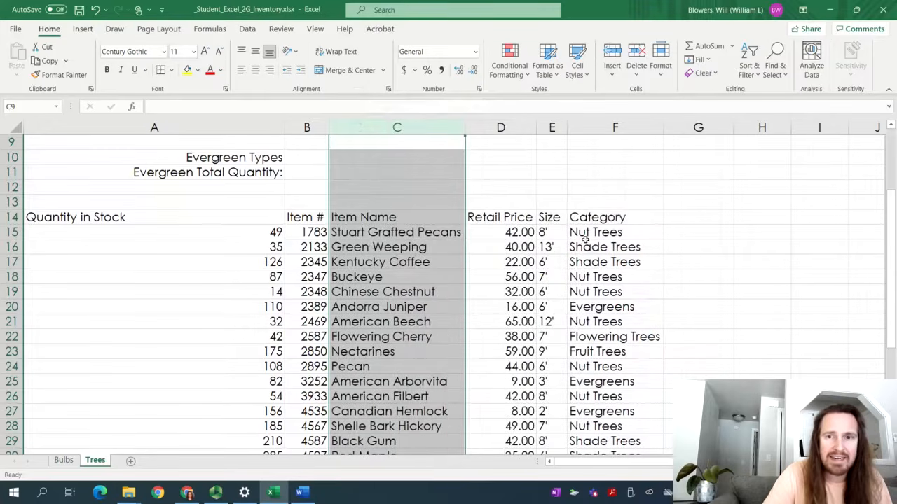
left_click(215, 492)
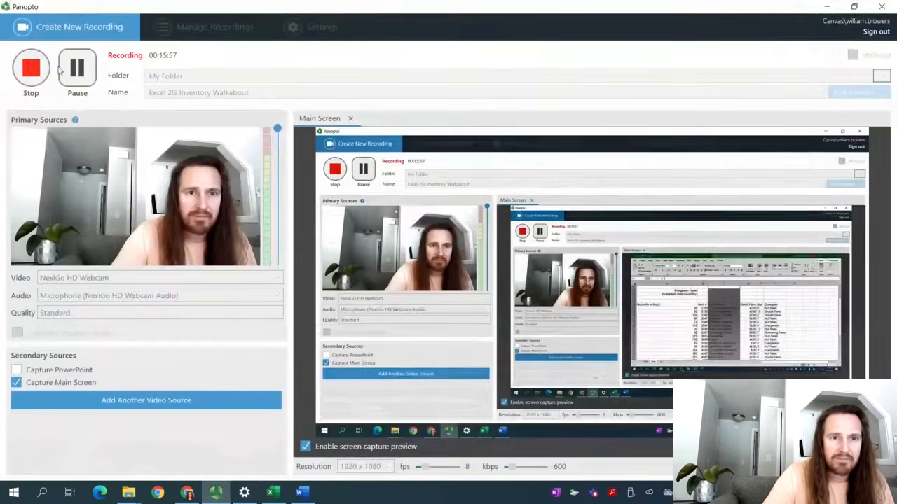
left_click(77, 68)
left_click(78, 75)
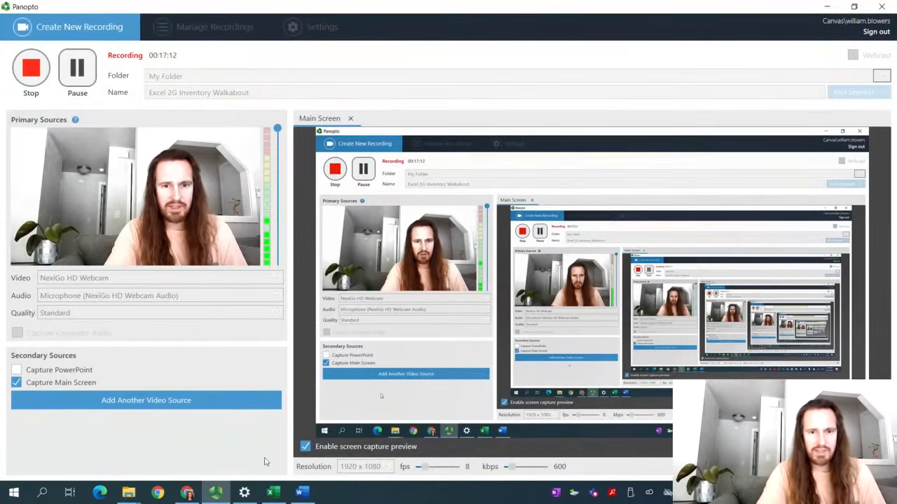
Step: Check the step 4 and 5 column instructions in Word against the Trees sheet in Excel
left_click(301, 493)
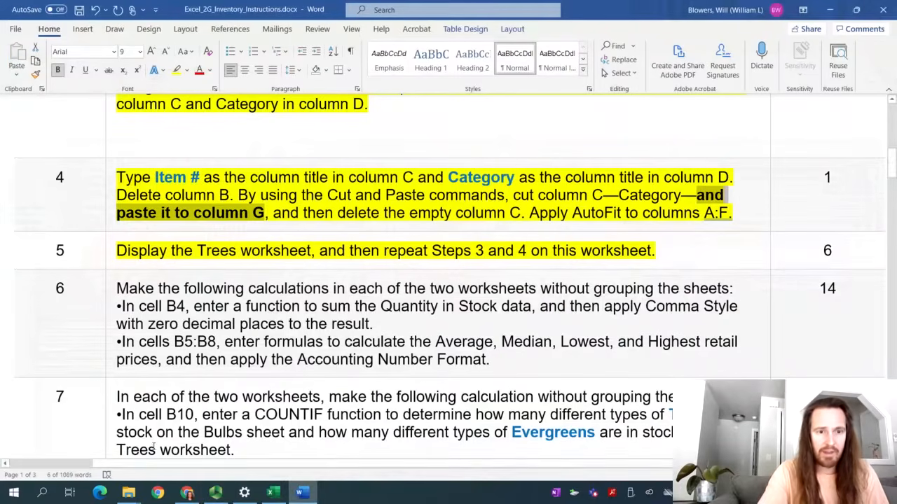
left_click(272, 493)
left_click(95, 460)
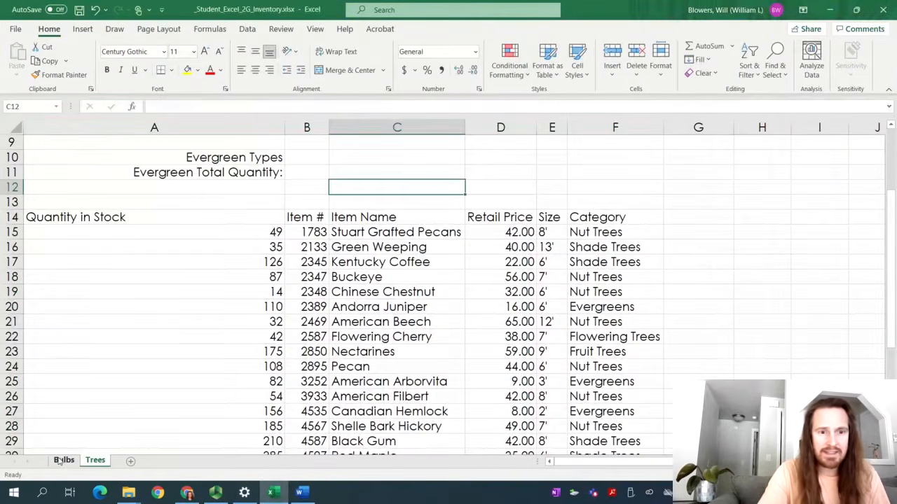
Step: Cut the Category column C on the Bulbs sheet and paste it into column G
left_click(61, 461)
left_click(449, 340)
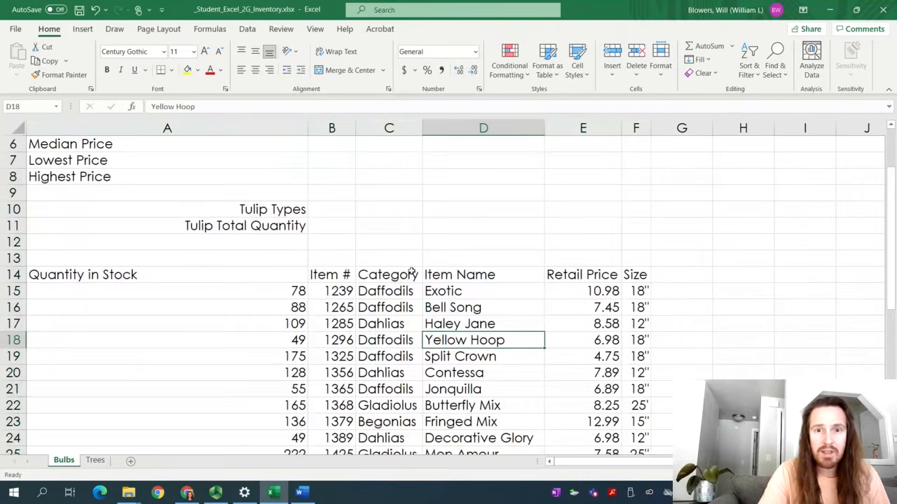
left_click(386, 127)
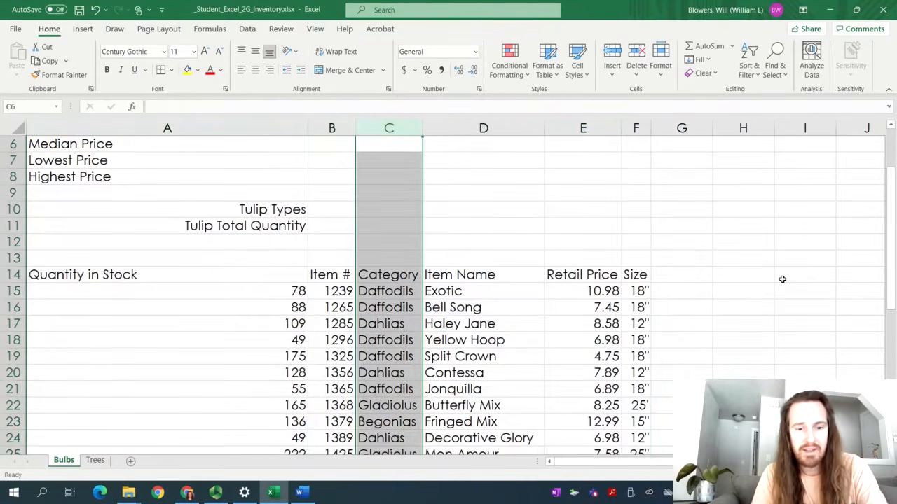
key("ctrl+x")
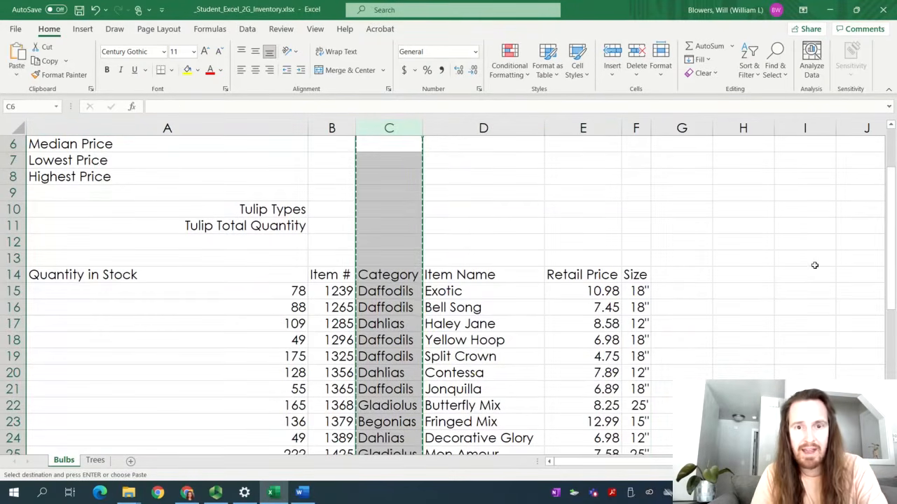
left_click(700, 124)
key("ctrl+v")
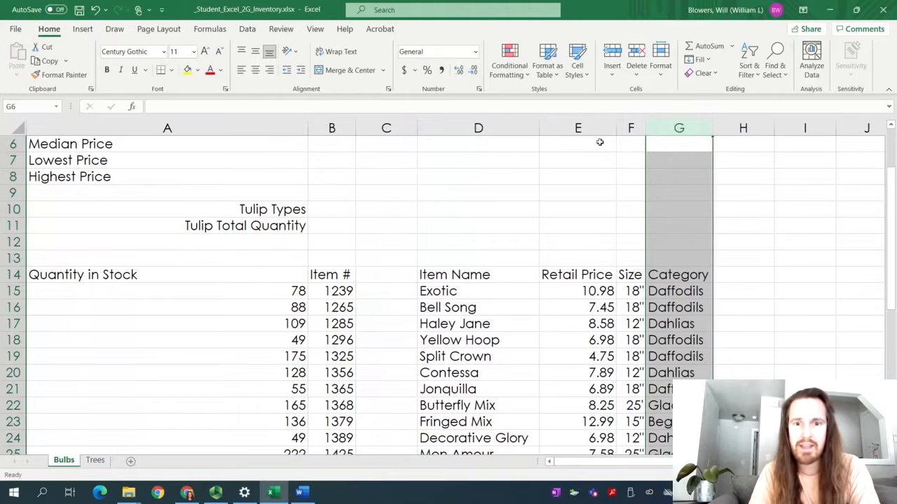
Step: Delete the empty column C between Item # and Item Name on the Bulbs sheet
left_click(386, 128)
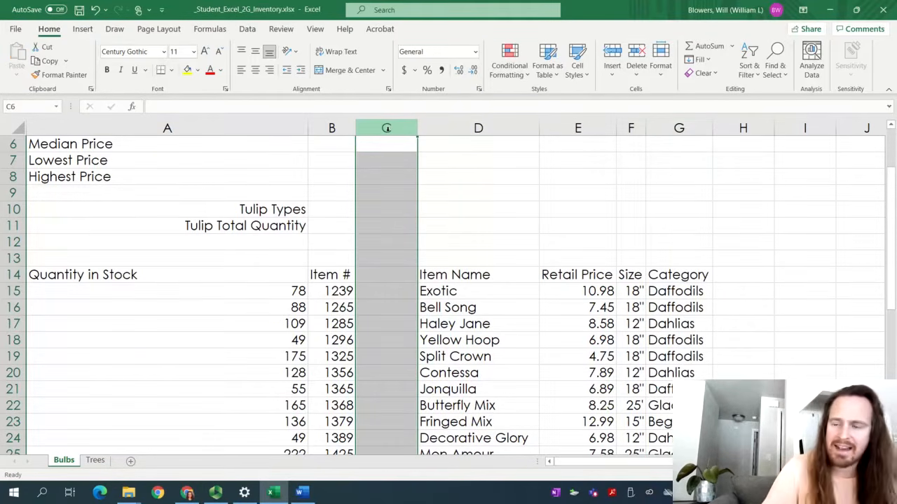
right_click(386, 128)
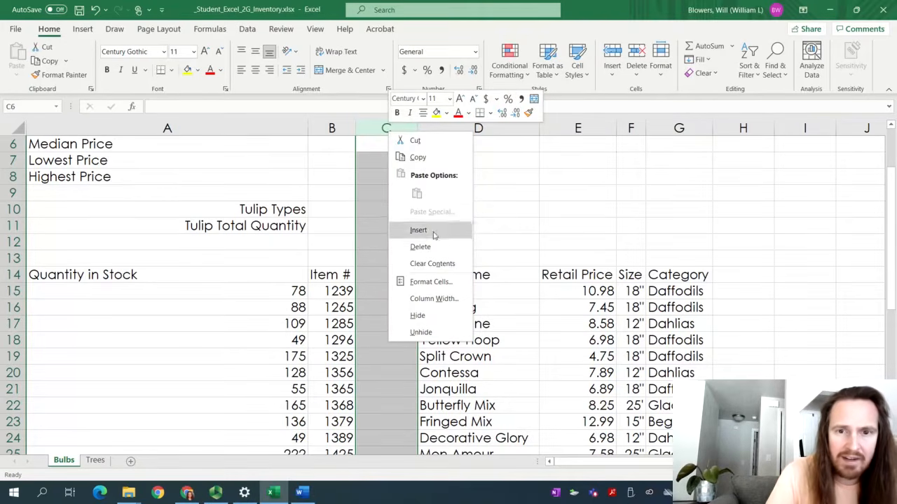
left_click(420, 246)
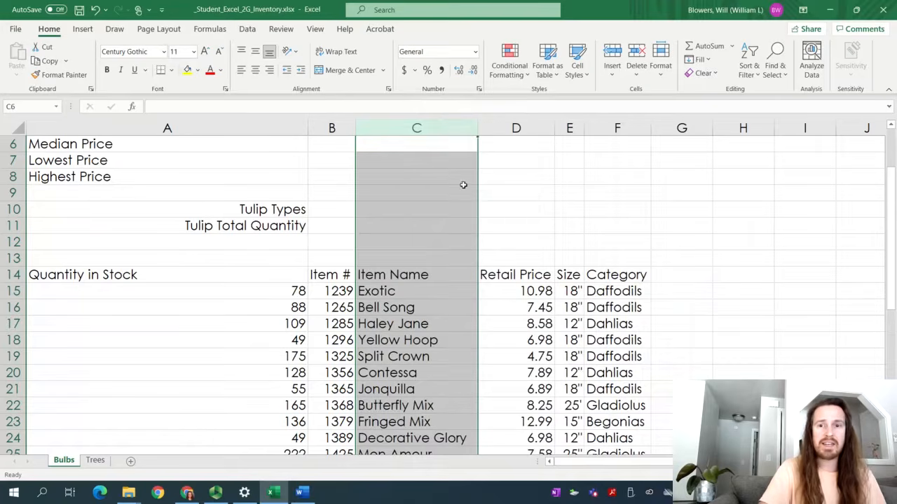
left_click(619, 223)
Step: Check the step 6 calculation instructions in Word, then select the Total Items in Stock cell B4 on the Trees sheet in Excel
left_click(95, 460)
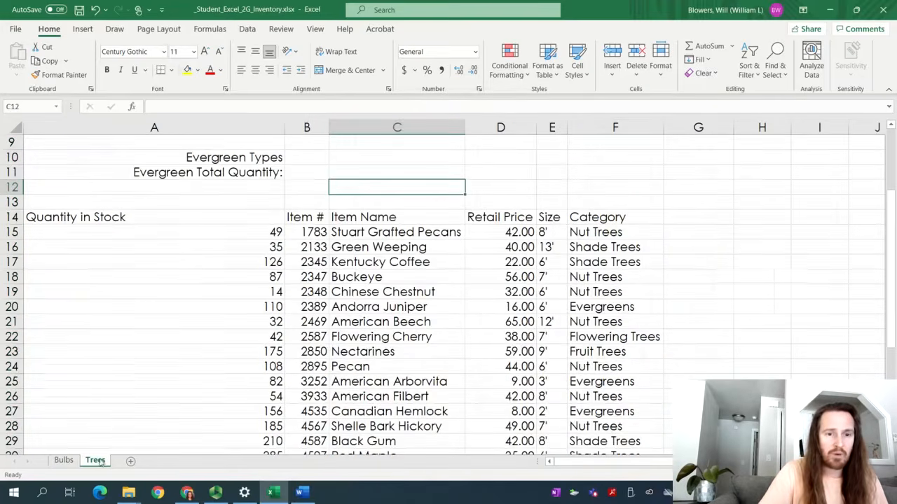
left_click(312, 490)
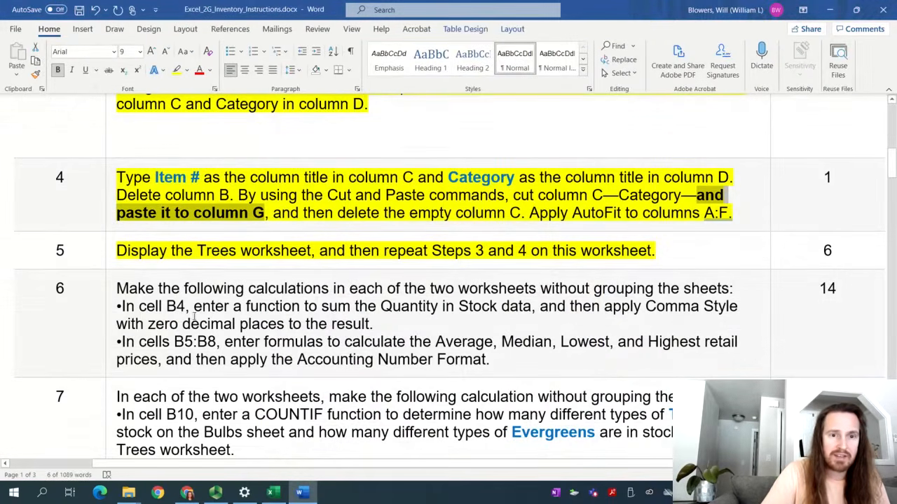
left_click(273, 493)
scroll(180, 168, "up", 3)
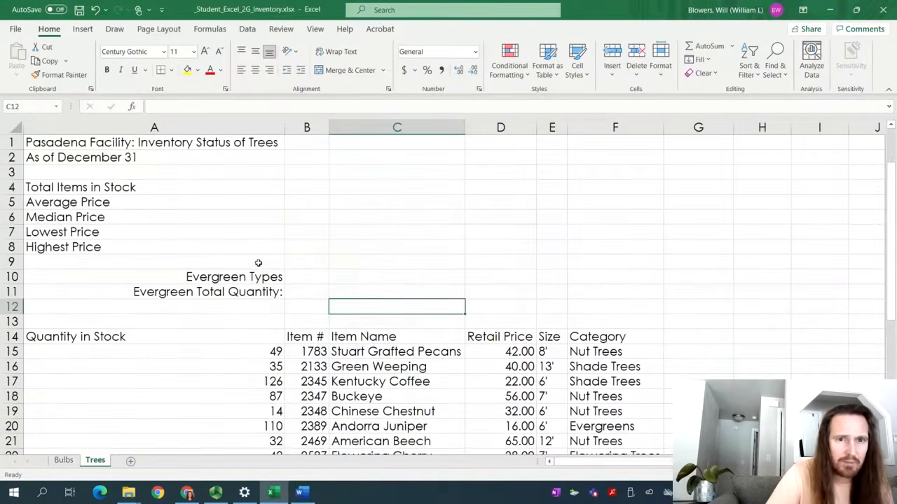
left_click(296, 190)
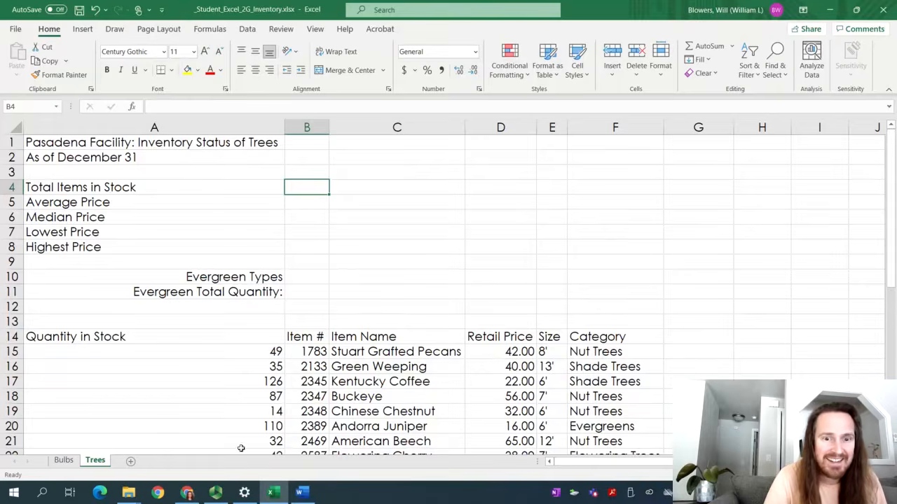
left_click(215, 492)
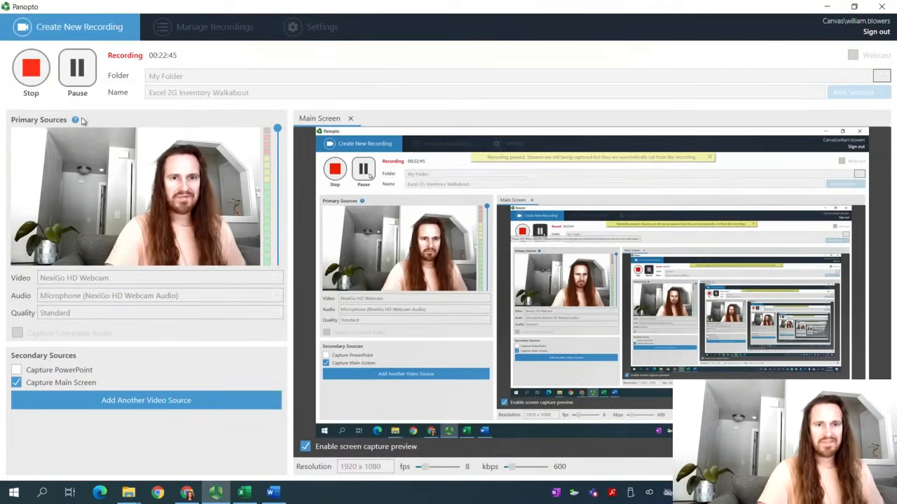
left_click(243, 493)
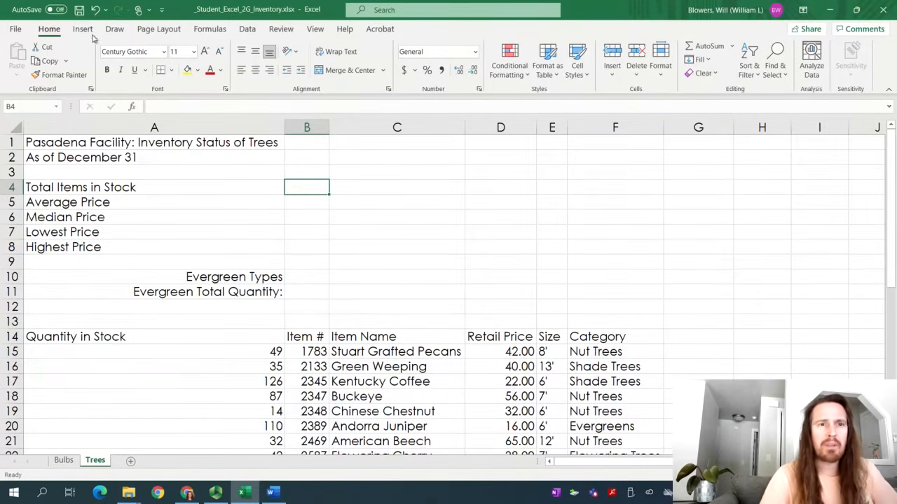
left_click(733, 47)
left_click(733, 50)
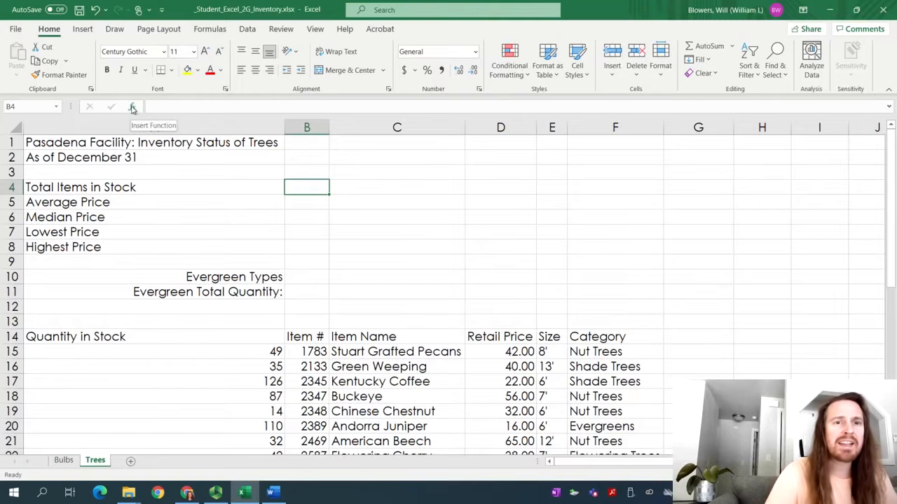
Step: Search the Insert Function dialog for "sum" and insert the SUM function in cell B4 on the Trees sheet
left_click(133, 109)
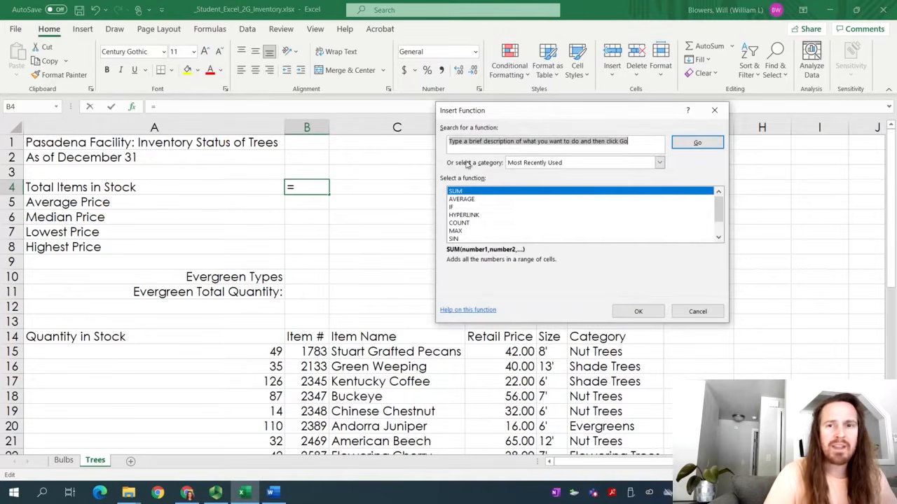
left_click(474, 141)
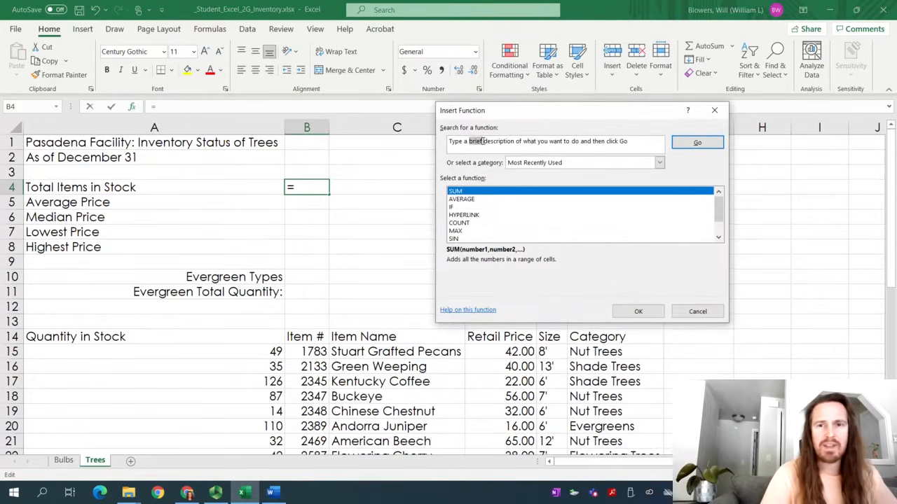
left_click_drag(648, 142, 241, 123)
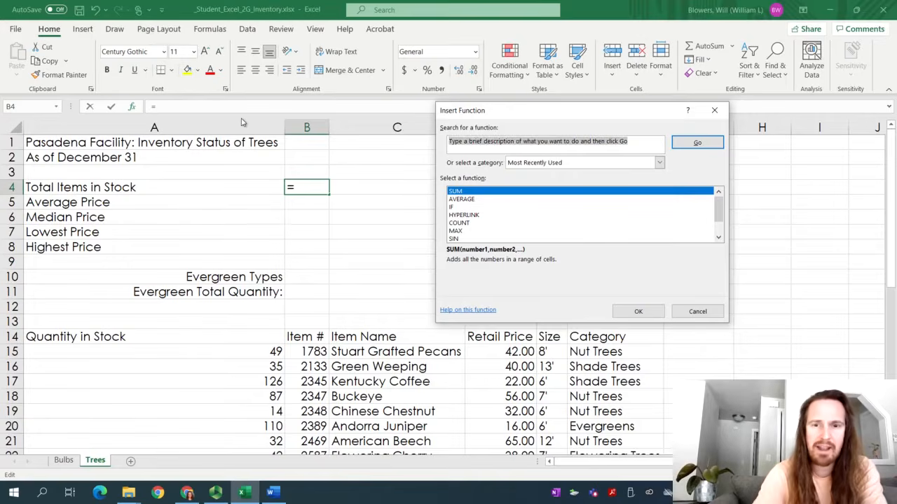
type("sum")
key("Return")
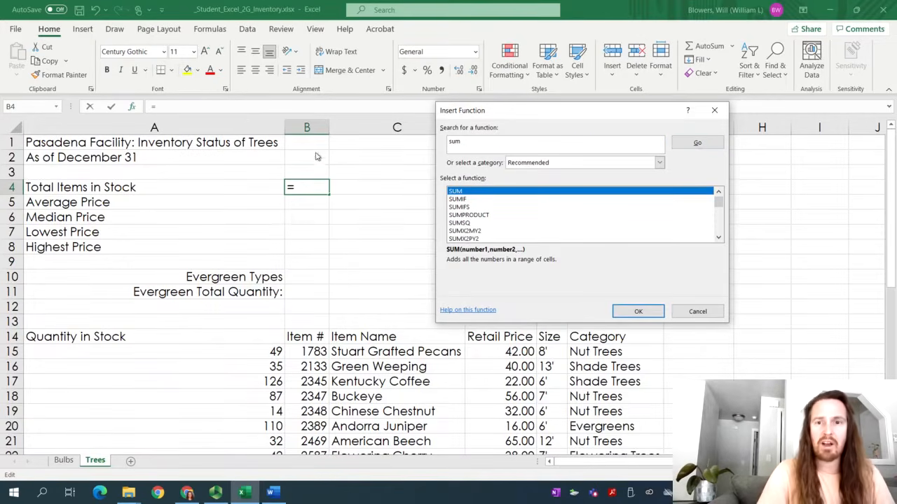
double_click(504, 191)
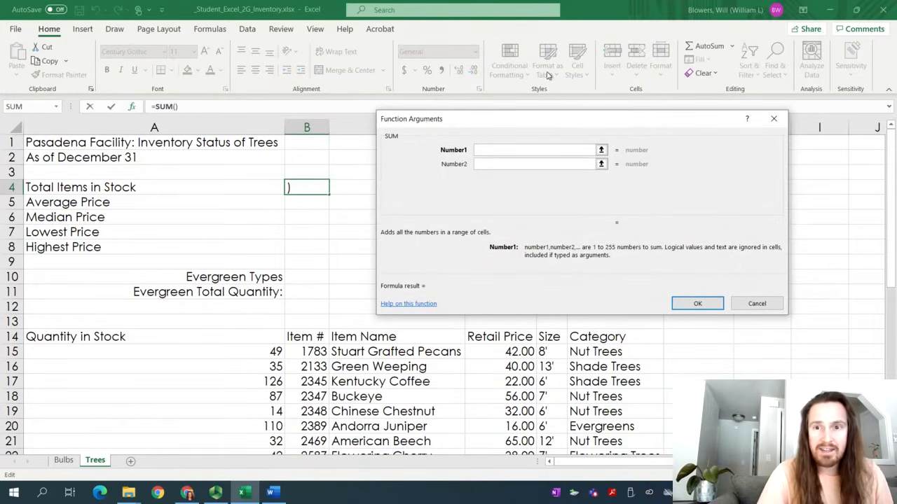
Step: Set the SUM function's first argument to the Quantity in Stock range A15:A42 and accept the formula
left_click_drag(551, 122, 582, 102)
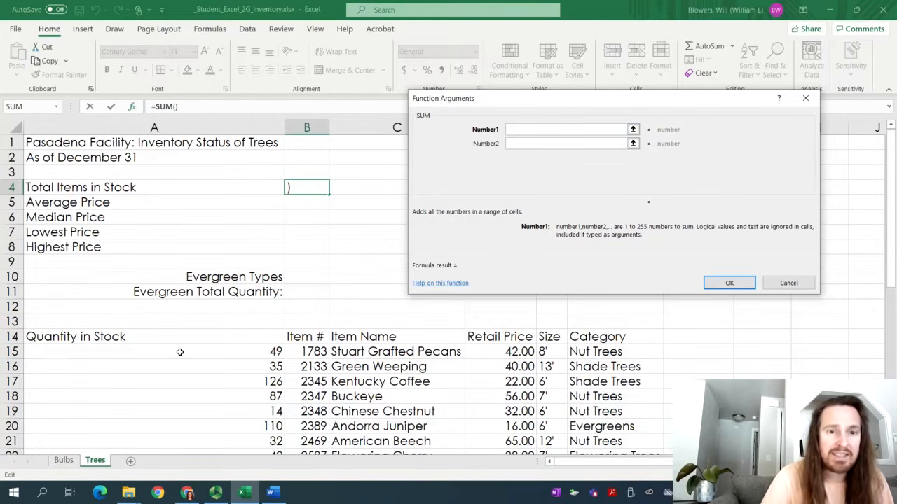
left_click_drag(179, 352, 158, 370)
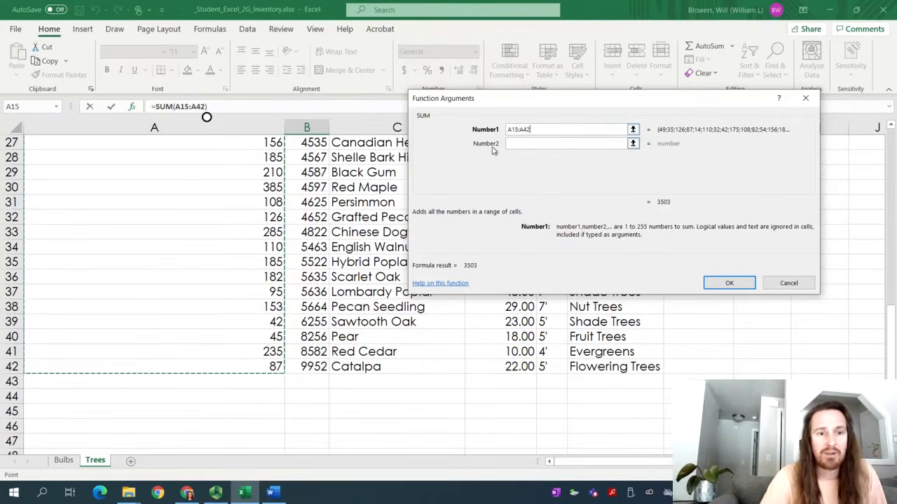
left_click(729, 282)
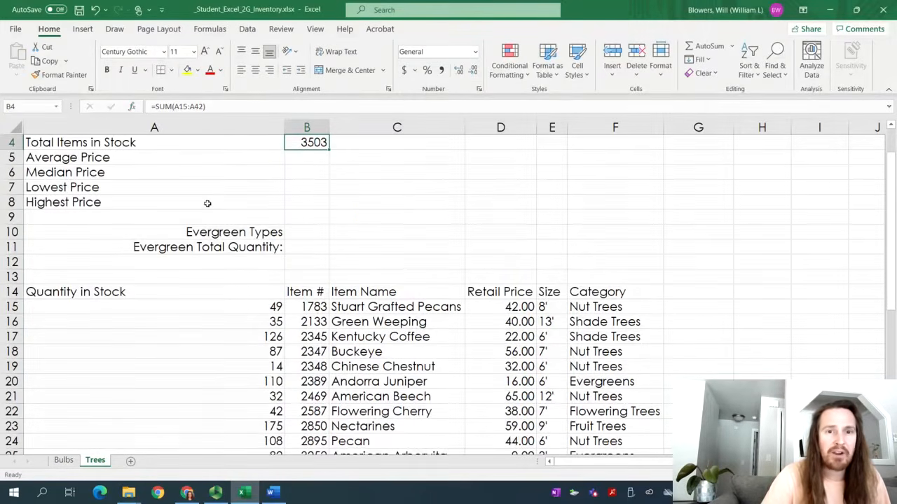
scroll(207, 204, "up", 1)
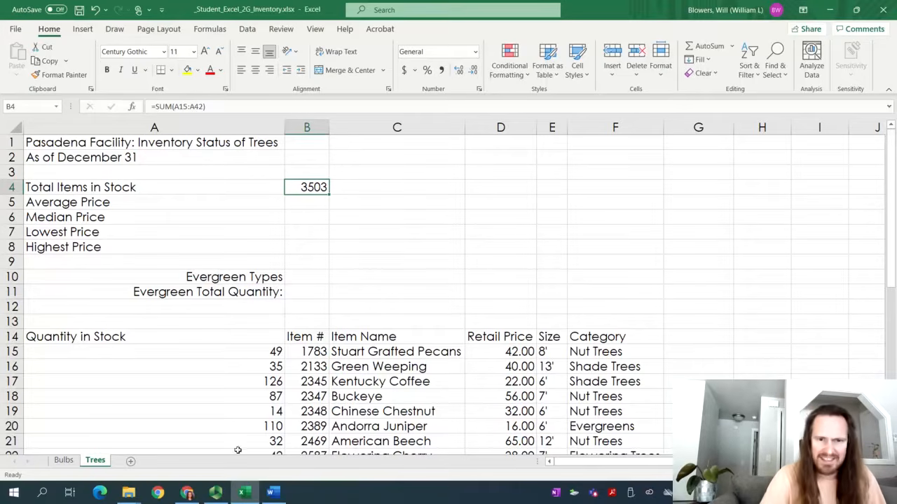
left_click(215, 493)
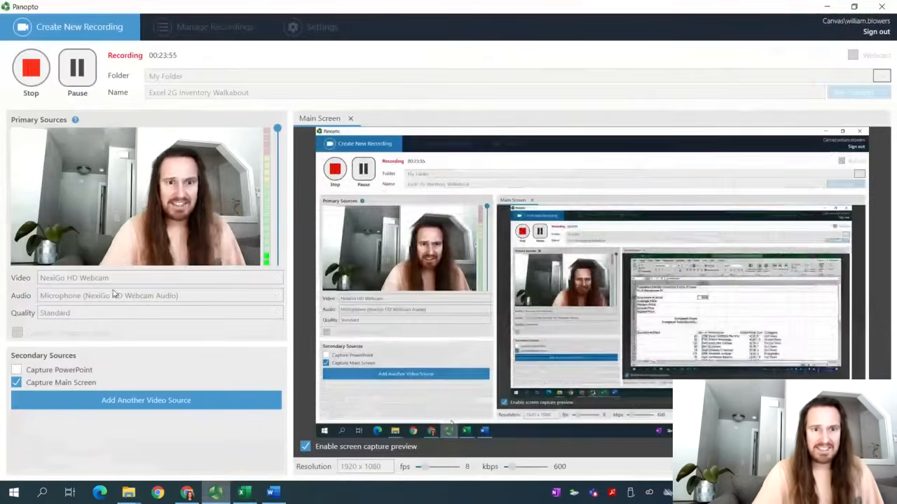
left_click(77, 66)
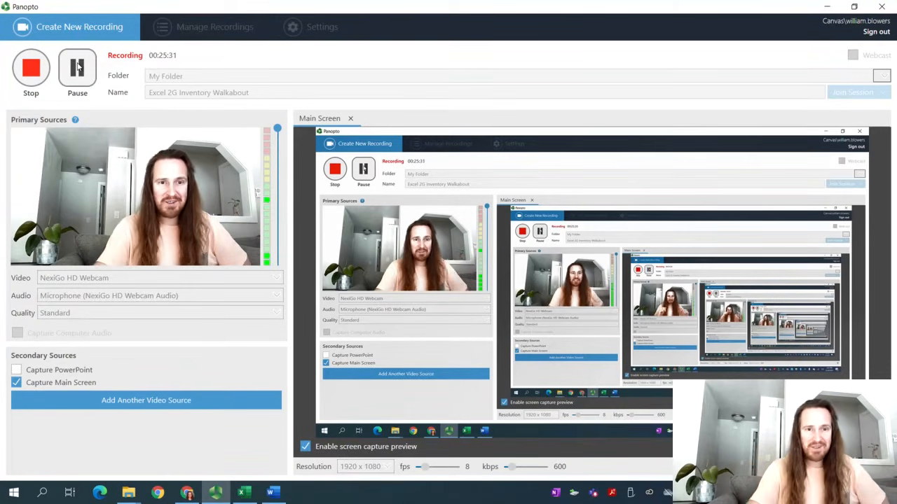
left_click(243, 493)
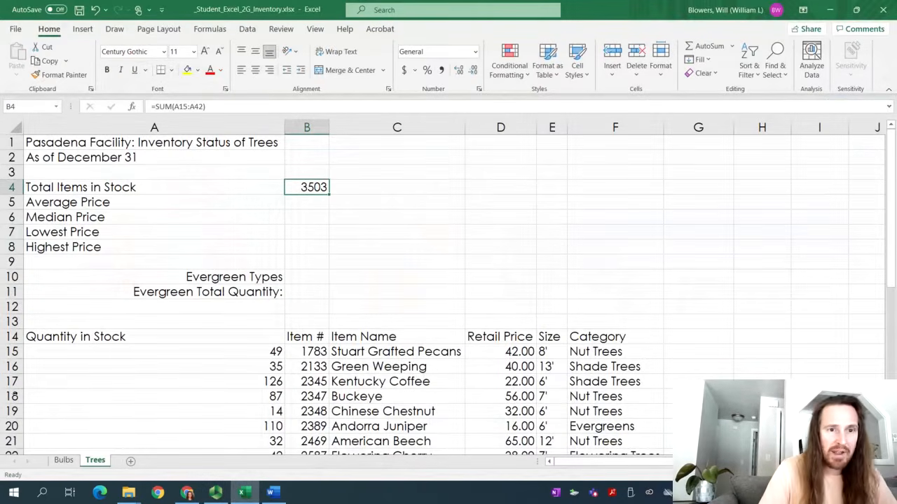
Step: On the Bulbs sheet, insert a SUM function in the Total Items in Stock cell B4 that adds the quantities in A15:A42
left_click(63, 461)
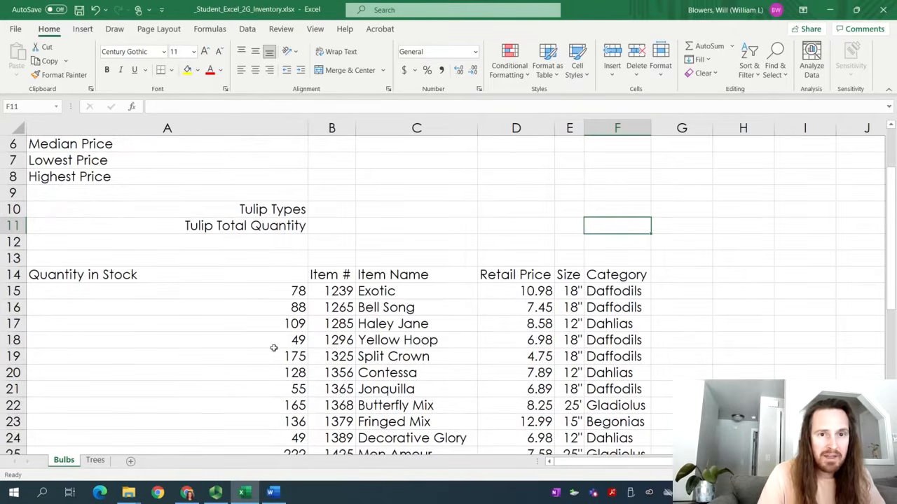
scroll(295, 334, "up", 2)
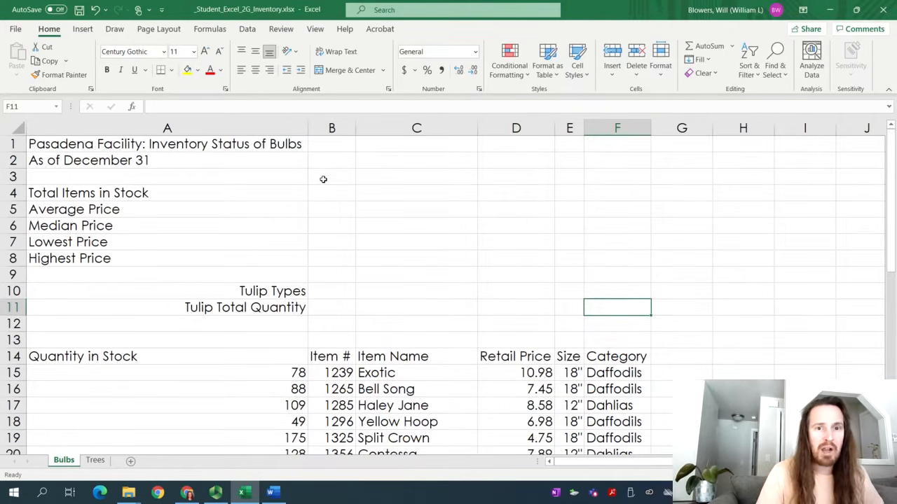
left_click(331, 209)
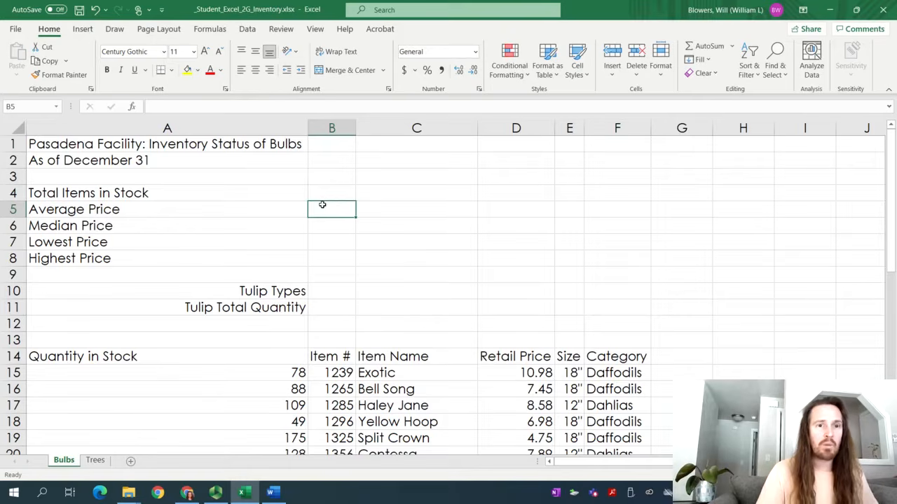
left_click(322, 191)
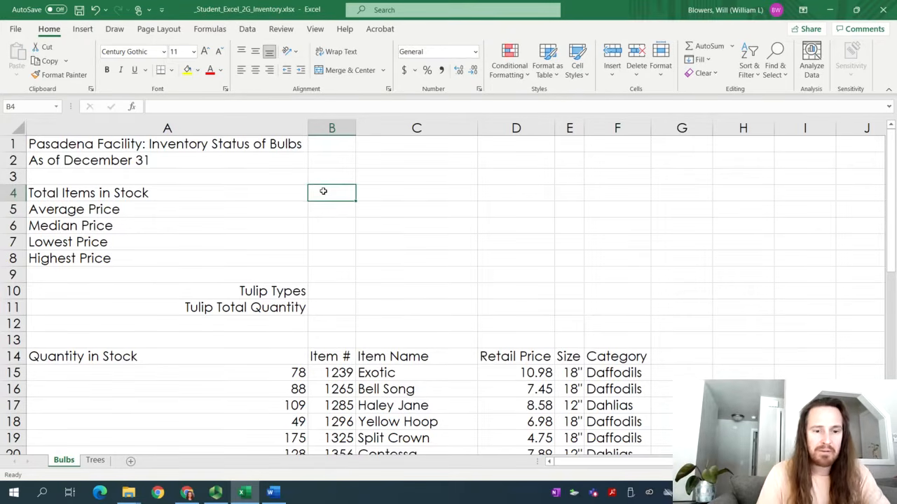
left_click(323, 191)
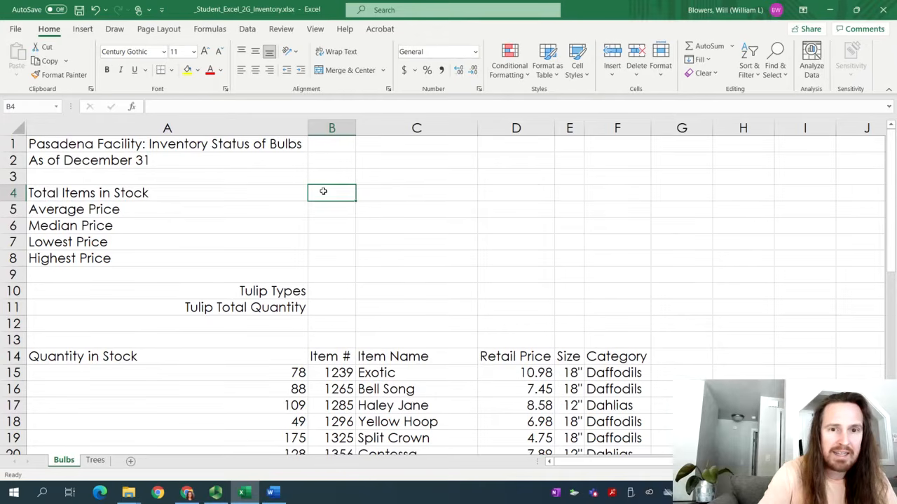
left_click(132, 107)
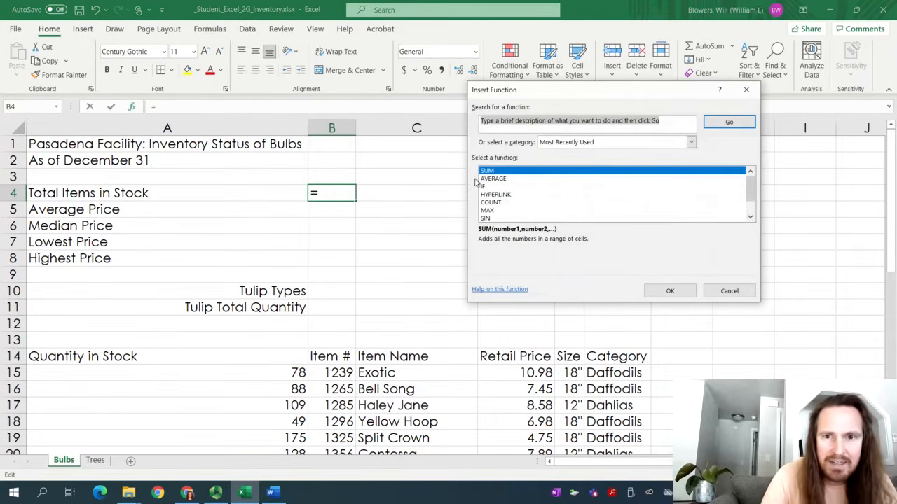
double_click(496, 171)
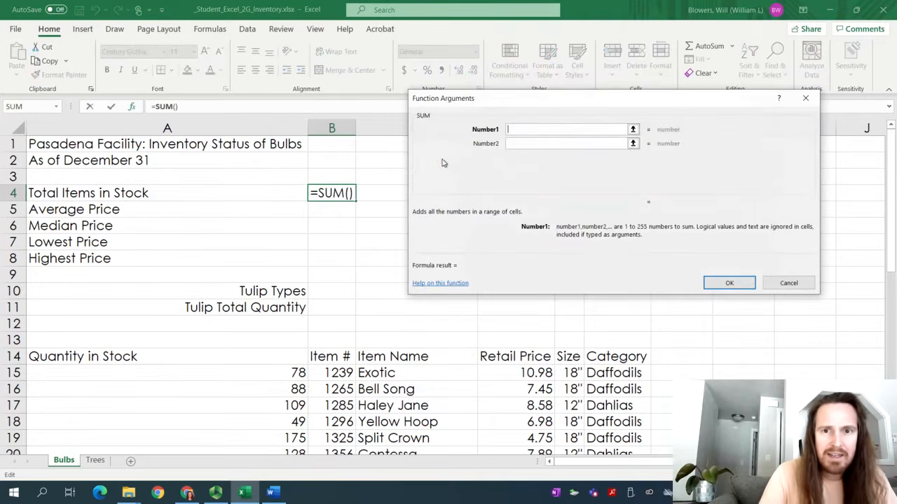
left_click_drag(206, 369, 207, 117)
left_click_drag(194, 499, 198, 428)
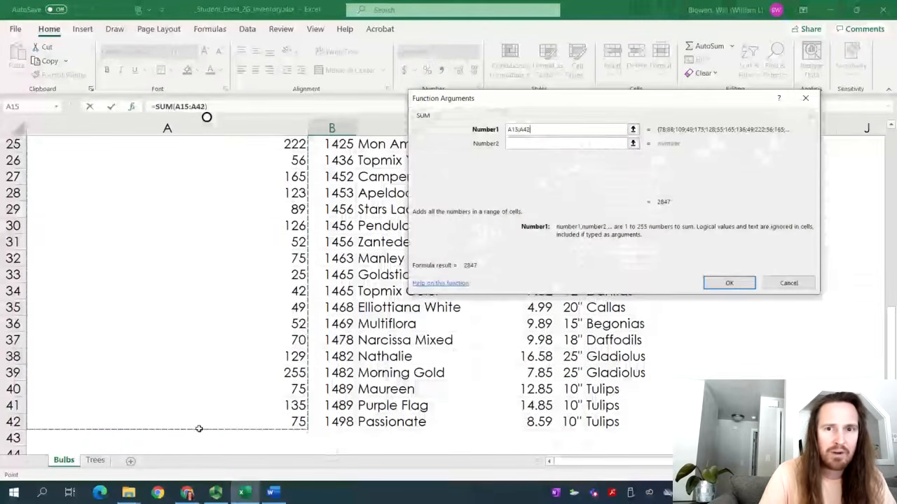
left_click(728, 284)
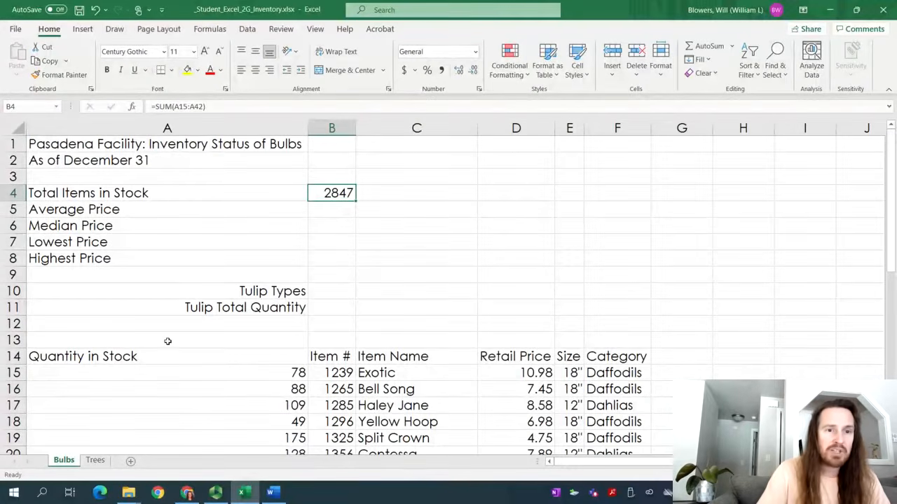
Step: Enter an AVERAGE formula over the retail prices D15:D42 in the Average Price cell B5 on the Bulbs sheet
left_click(331, 210)
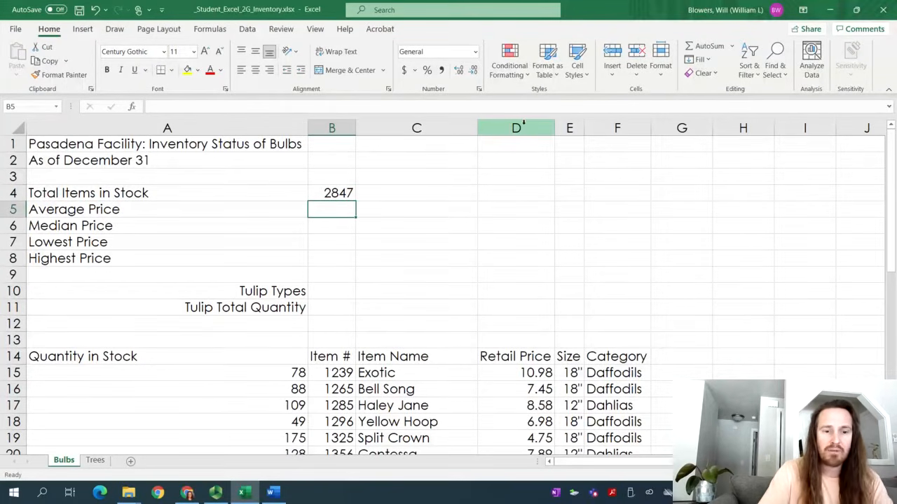
key("ctrl")
key("ctrl")
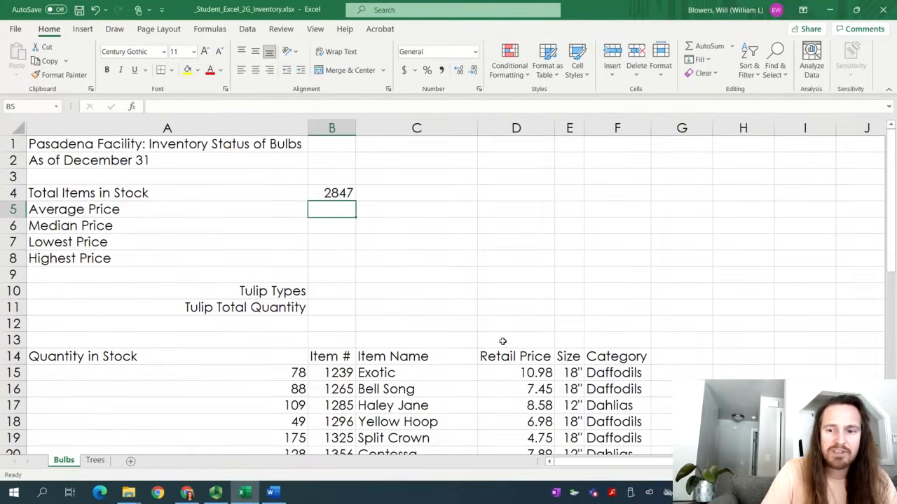
type("=")
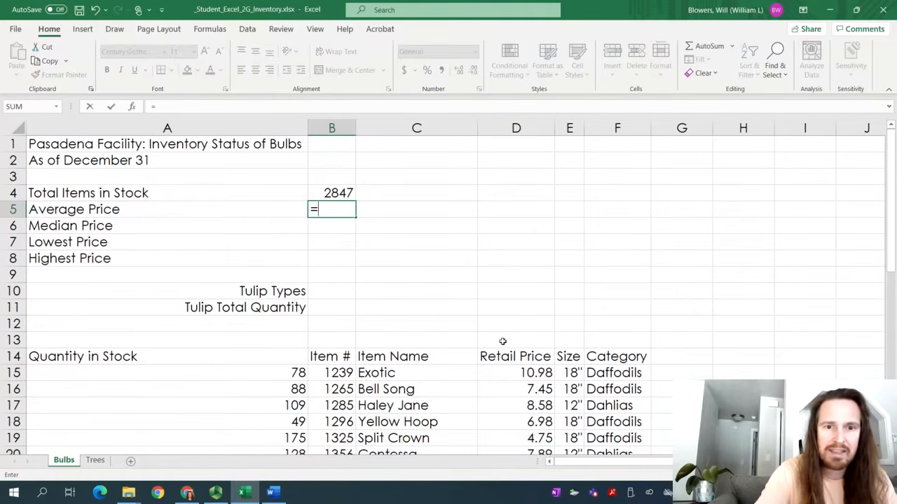
type("average")
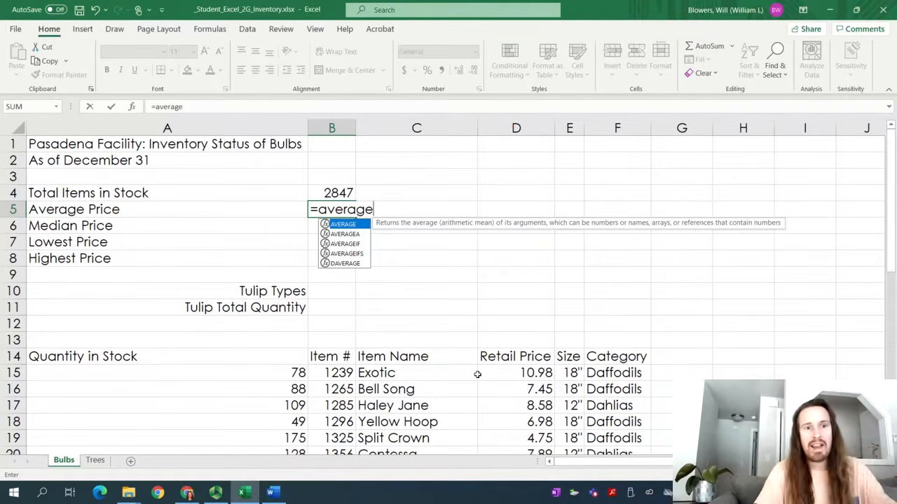
double_click(338, 224)
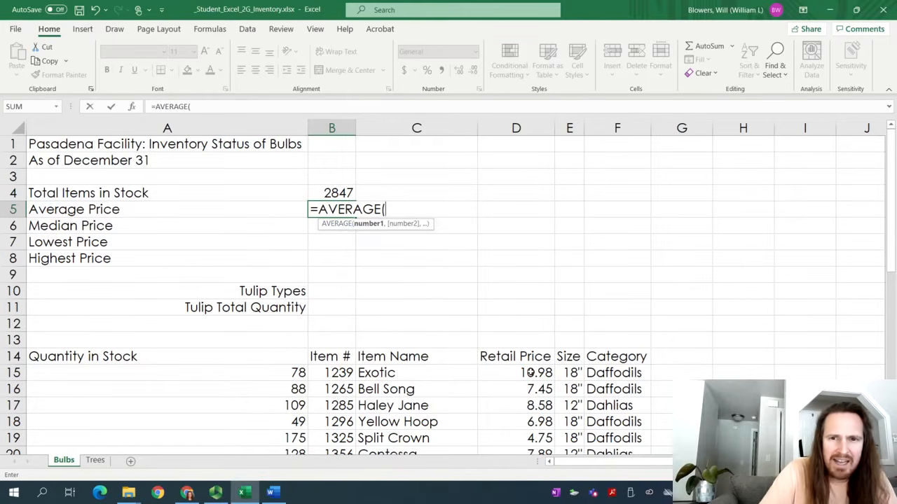
left_click_drag(531, 373, 499, 406)
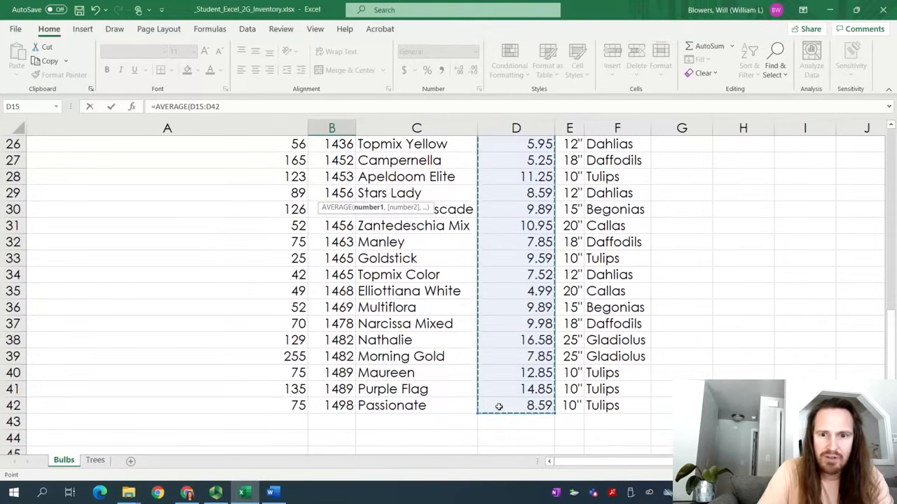
left_click_drag(891, 365, 891, 137)
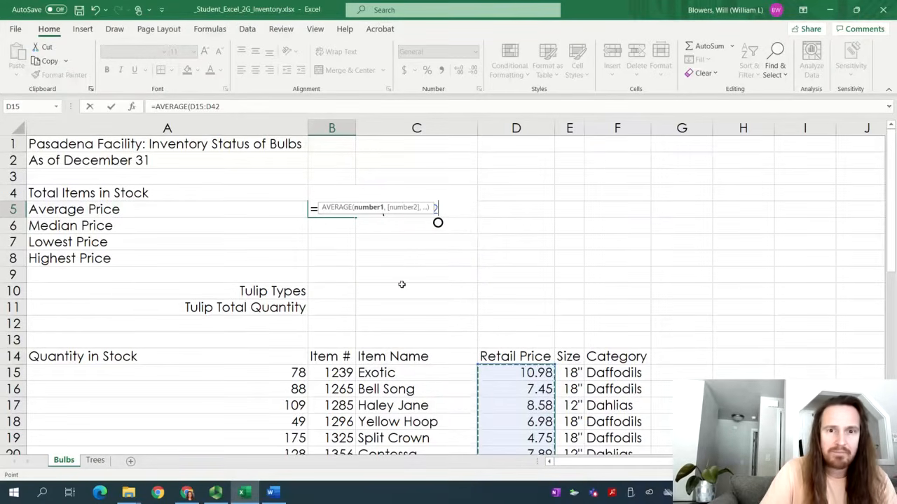
key("Return")
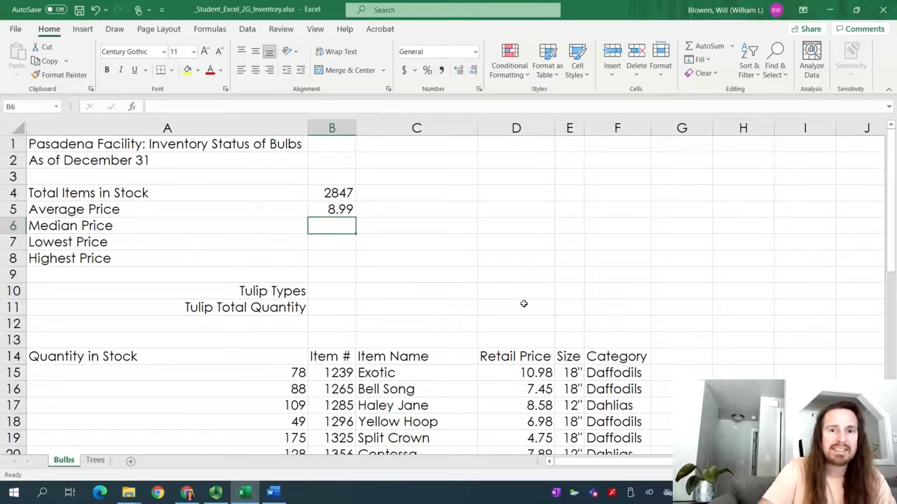
scroll(523, 303, "down", 10)
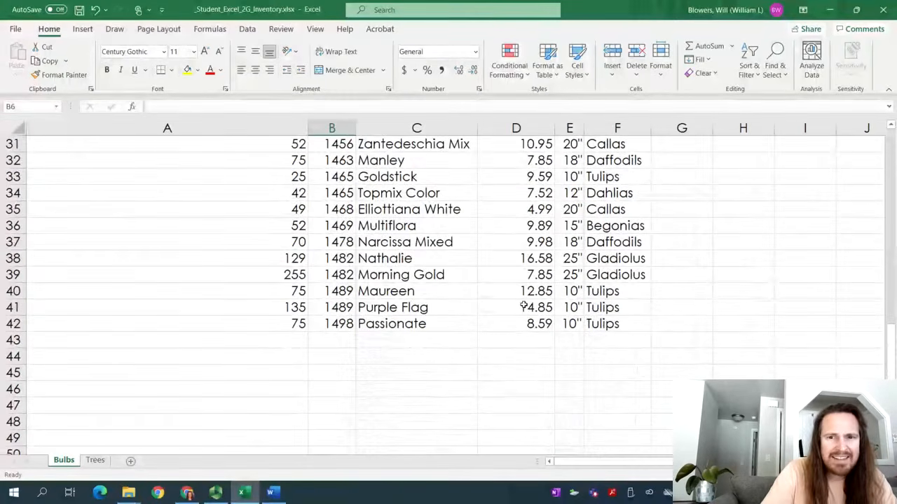
scroll(523, 306, "up", 10)
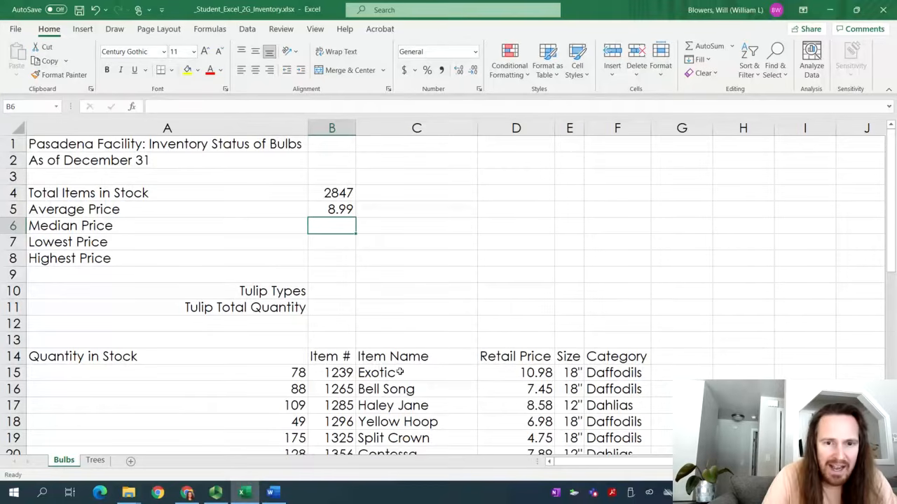
Step: On the Trees sheet, enter an AVERAGE formula over the retail prices D15:D42 in cell B5 and check the resulting formula
left_click(94, 461)
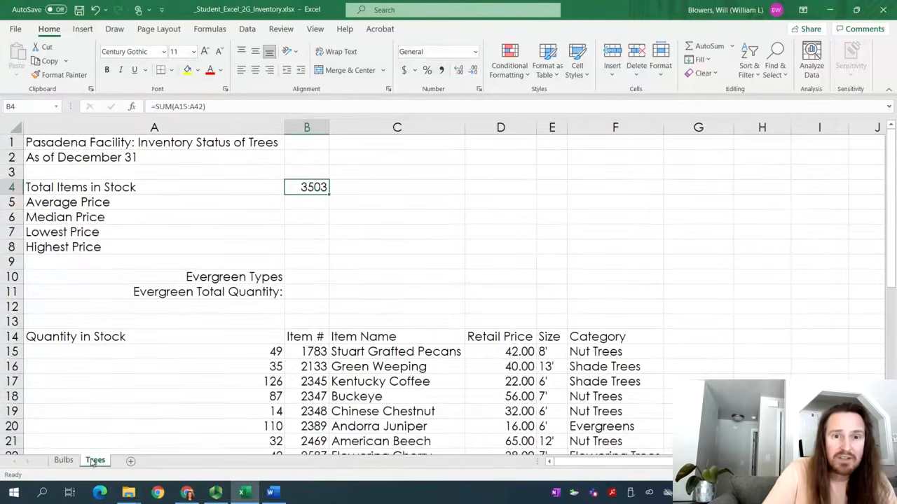
left_click(308, 203)
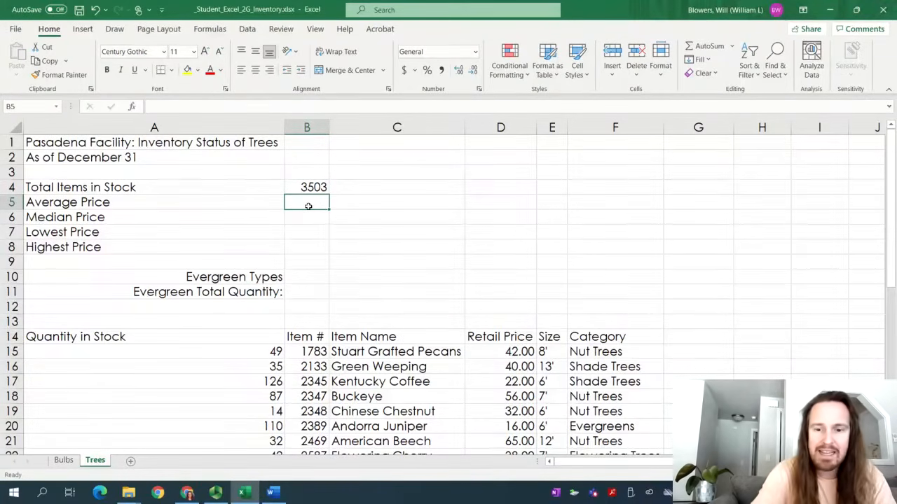
type("=average")
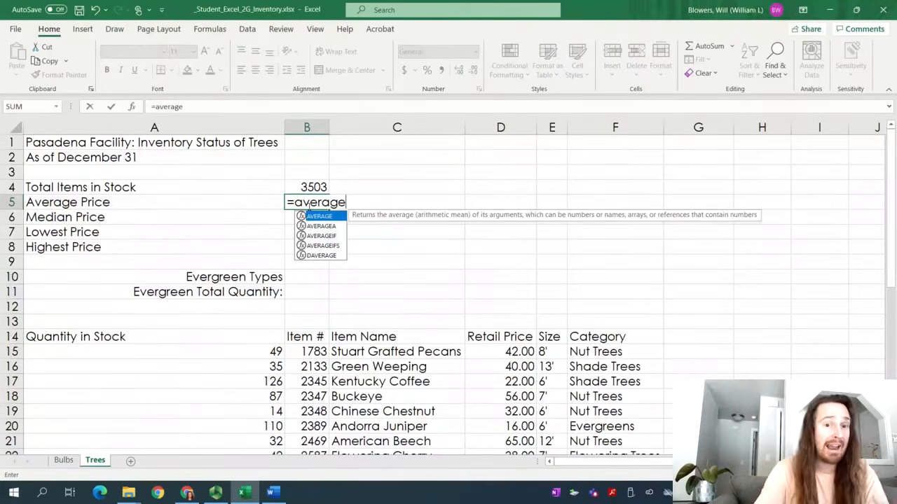
double_click(320, 217)
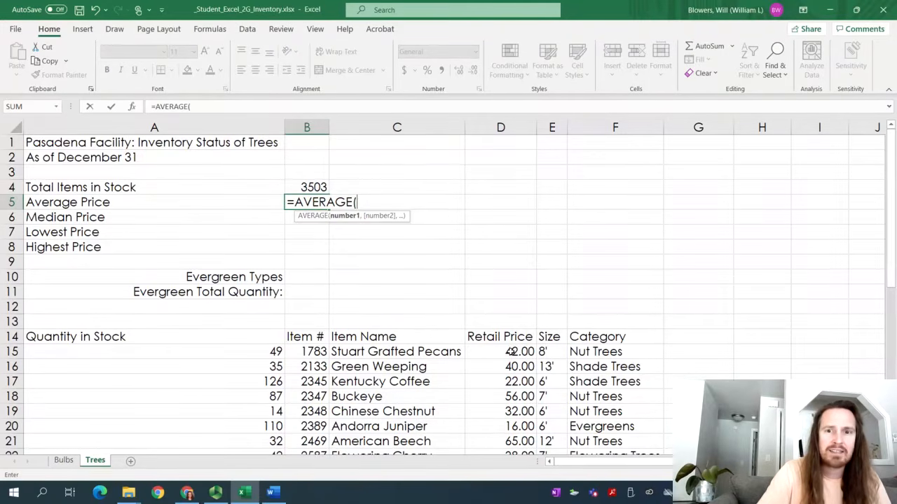
left_click_drag(510, 352, 506, 400)
key("Return")
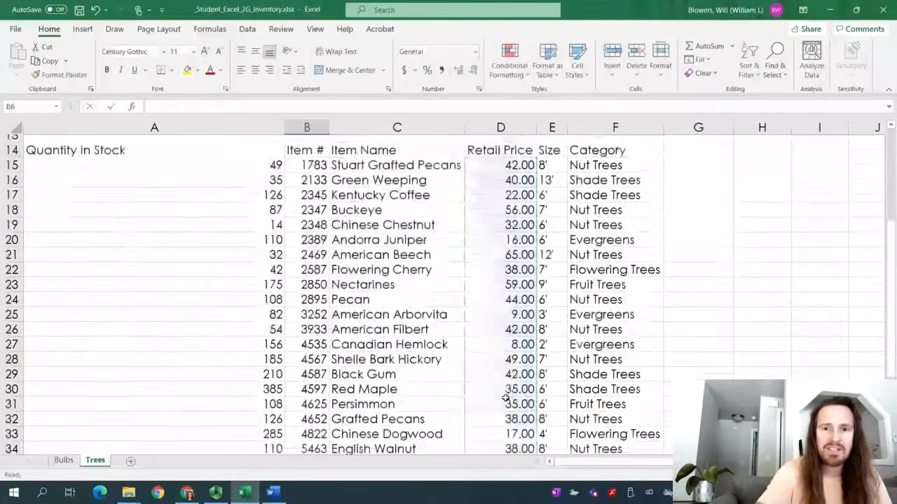
scroll(506, 399, "up", 3)
scroll(346, 311, "up", 2)
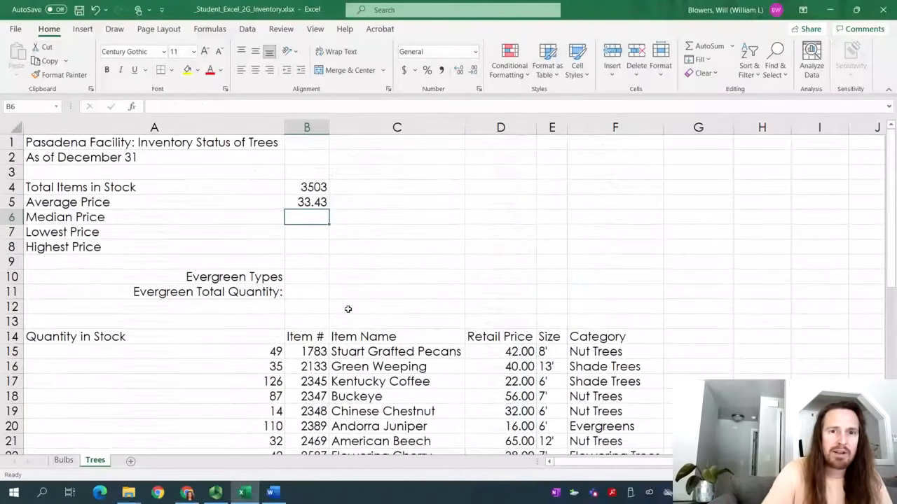
left_click(292, 201)
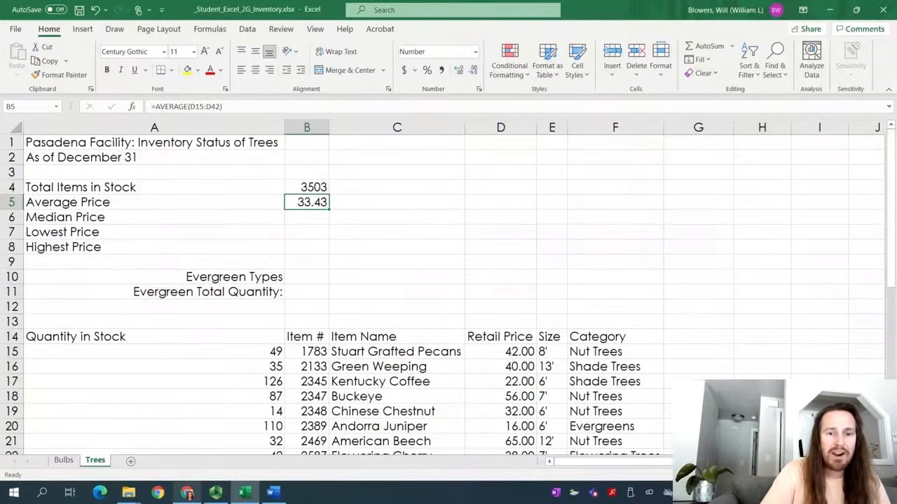
left_click(215, 493)
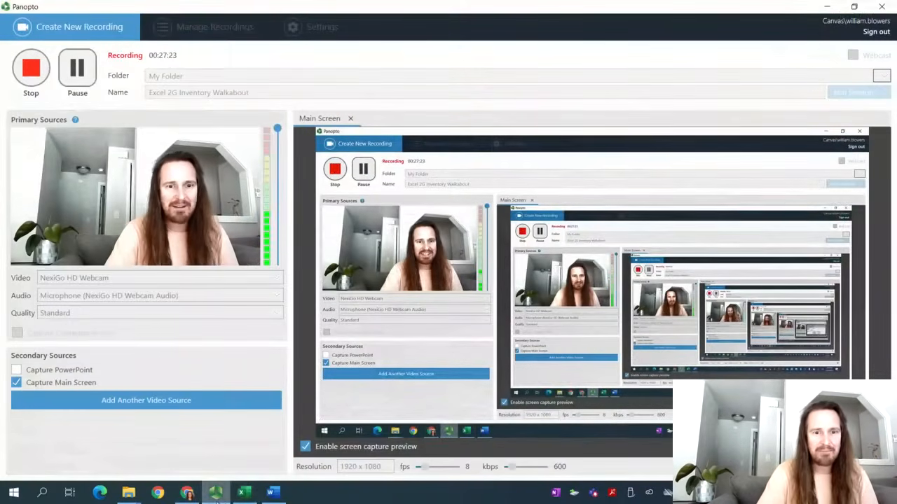
left_click(243, 492)
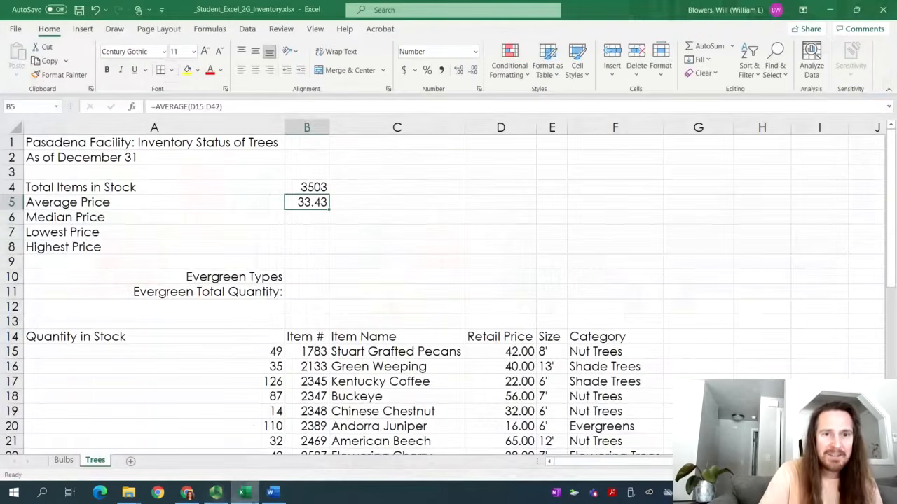
Step: On the Trees sheet, enter a MEDIAN formula over the retail prices D15:D42 in the Median Price cell B6
left_click(304, 223)
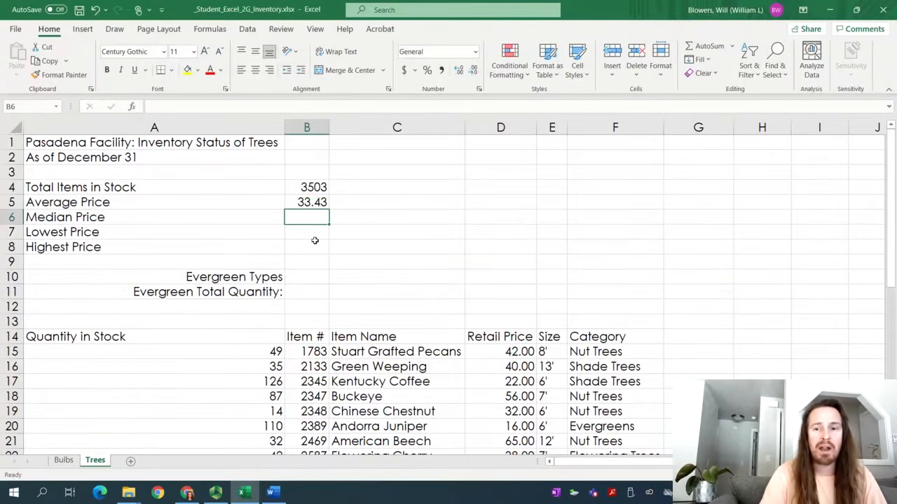
type("=median")
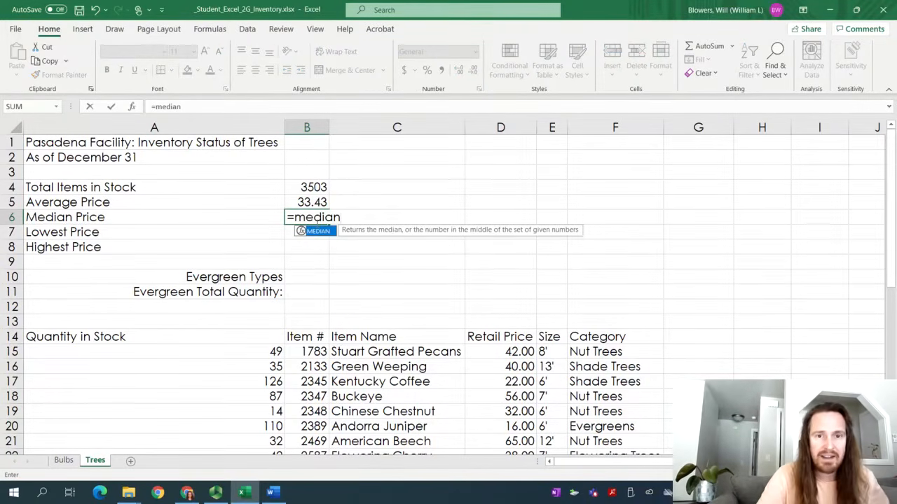
double_click(318, 232)
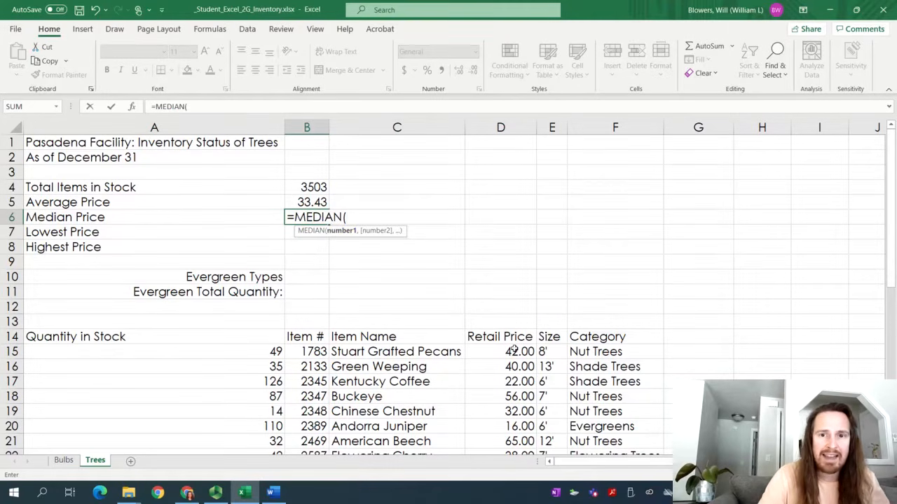
type("d")
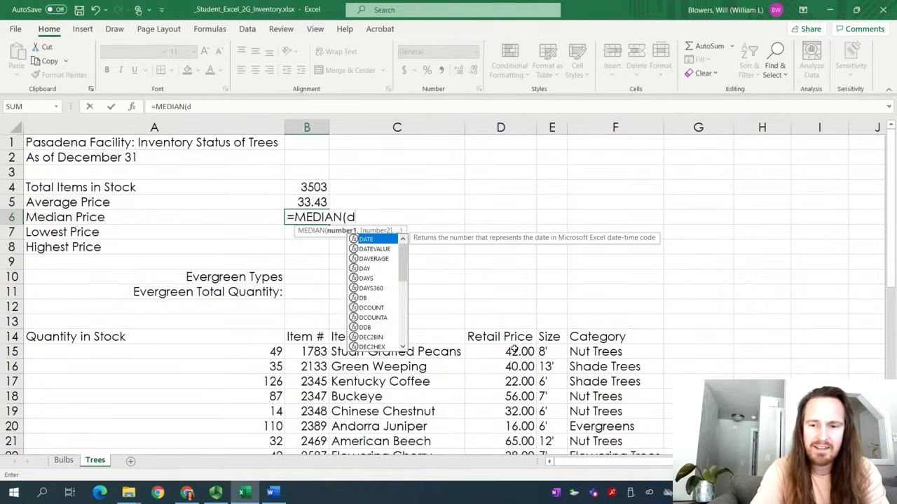
type(":")
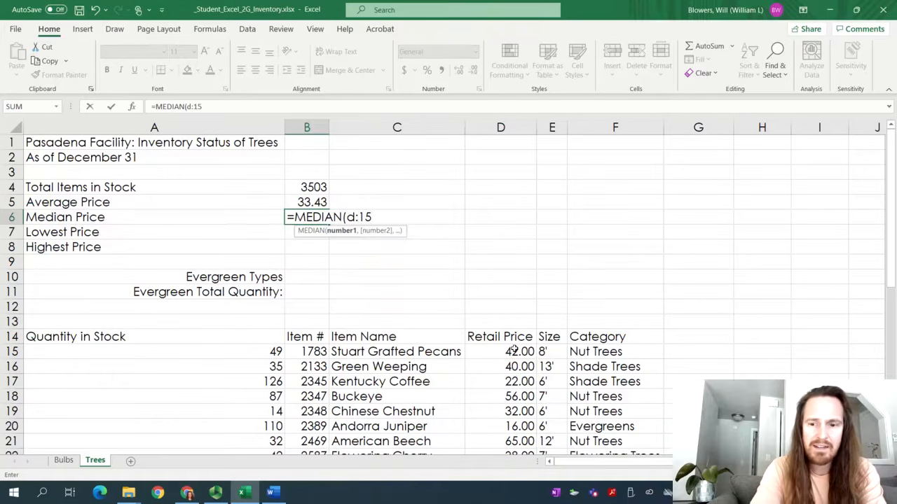
type("15")
key("BackSpace")
key("BackSpace")
key("BackSpace")
type("15")
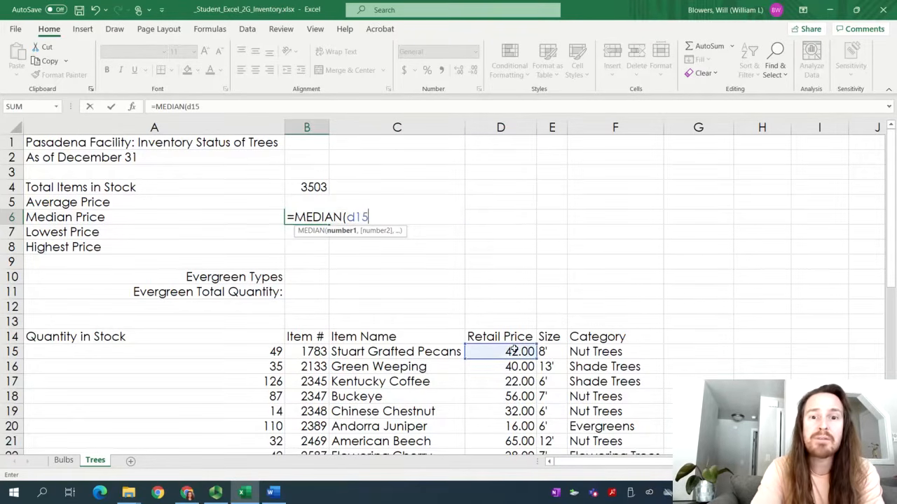
type("\"")
key("BackSpace")
type(":")
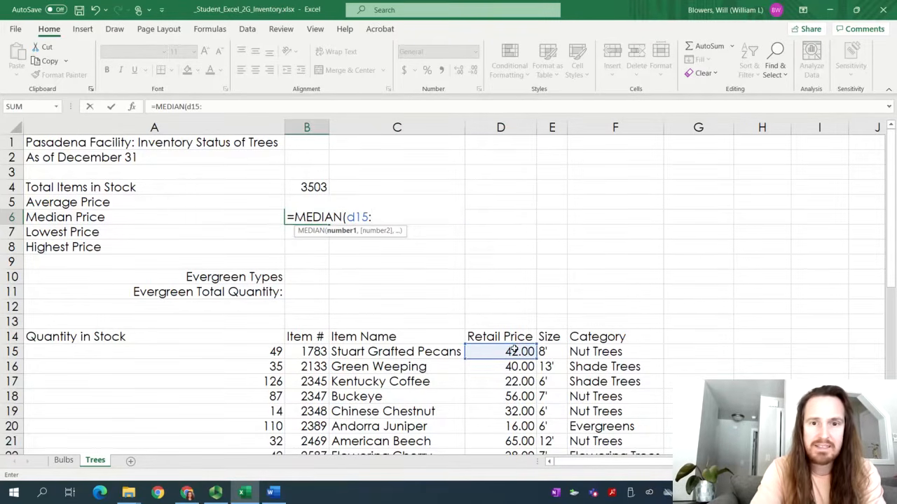
type("d42")
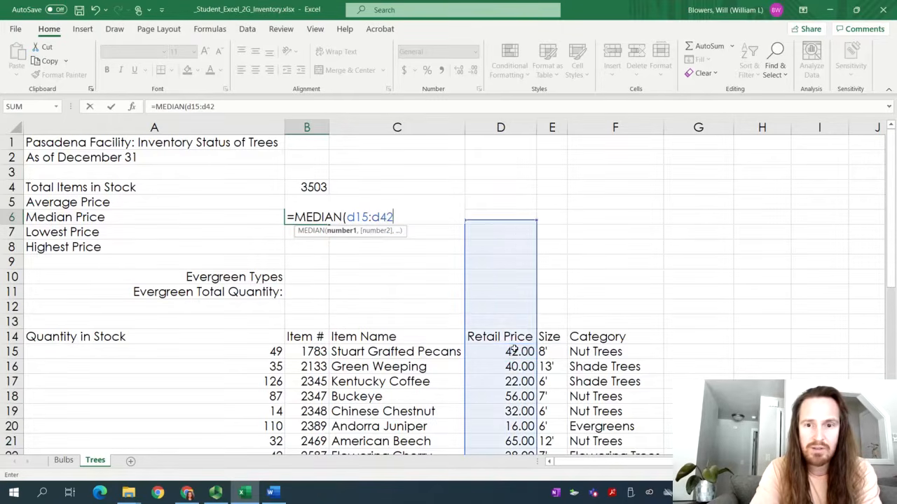
scroll(514, 354, "down", 11)
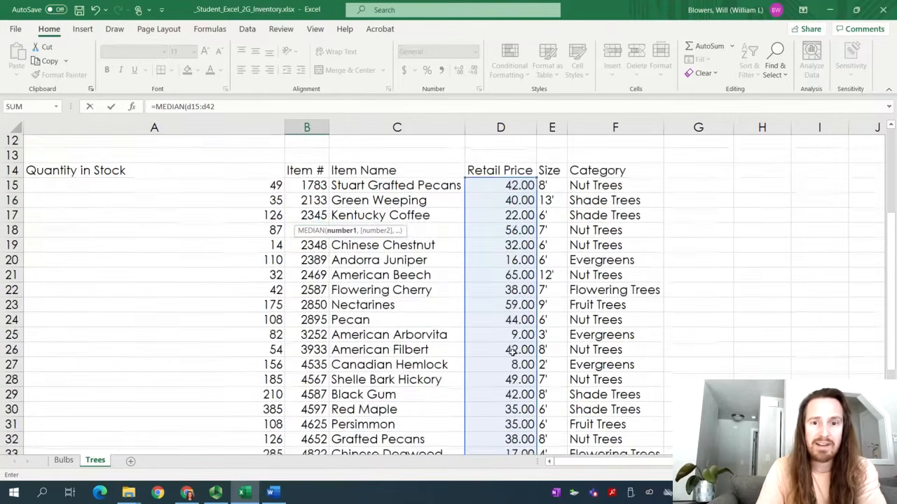
scroll(513, 357, "up", 5)
scroll(513, 361, "up", 6)
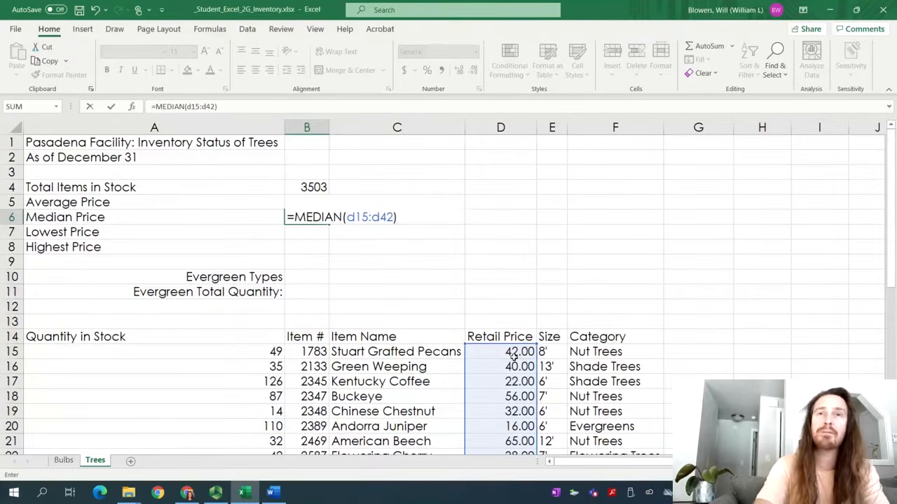
key("Return")
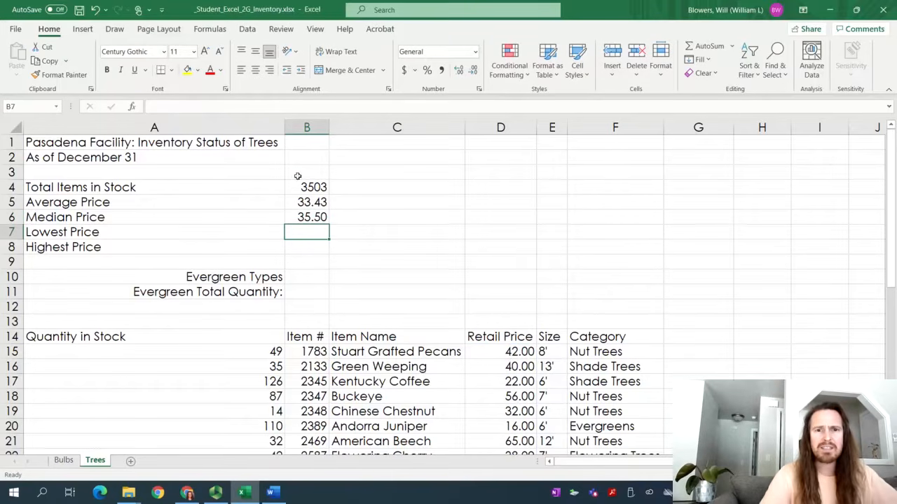
Step: On the Bulbs sheet, insert a MEDIAN function in the Median Price cell B6 with D15:D42 as its first argument
left_click(63, 461)
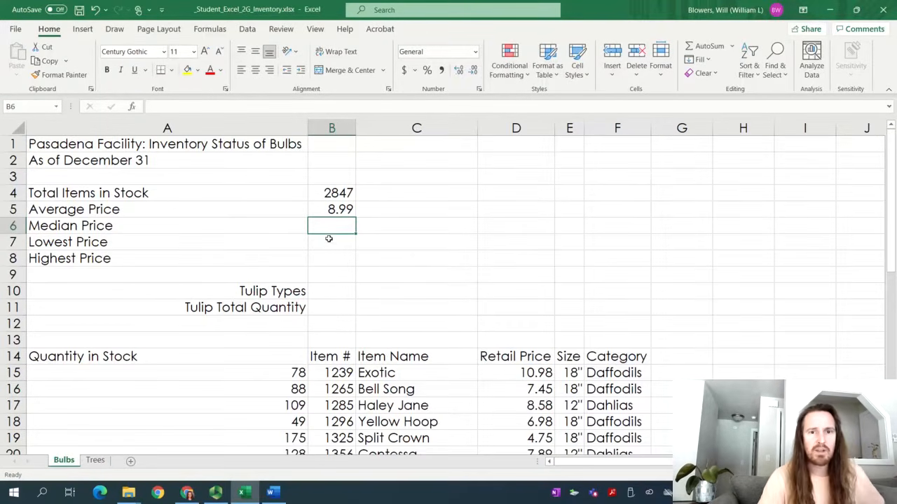
left_click(133, 107)
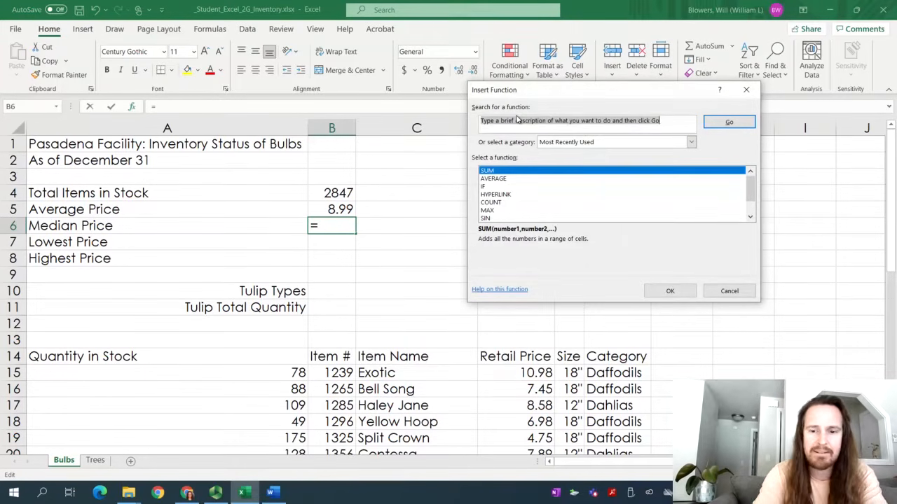
type("median")
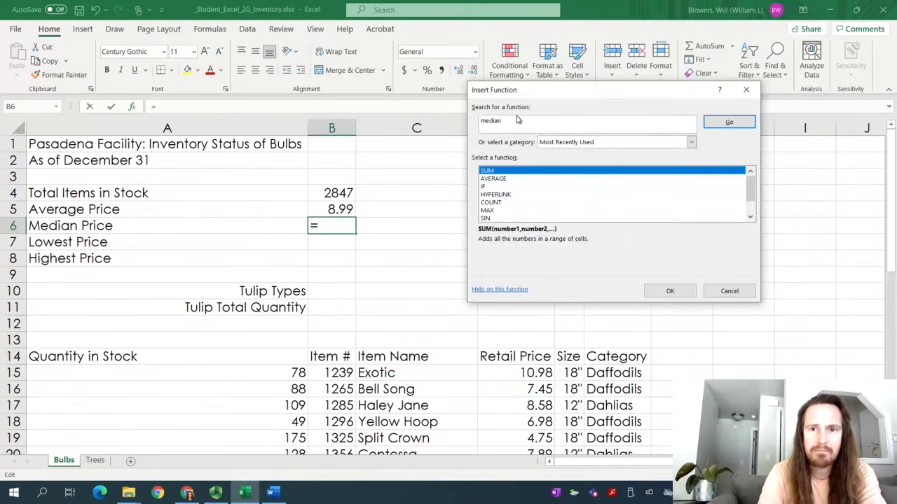
key("Return")
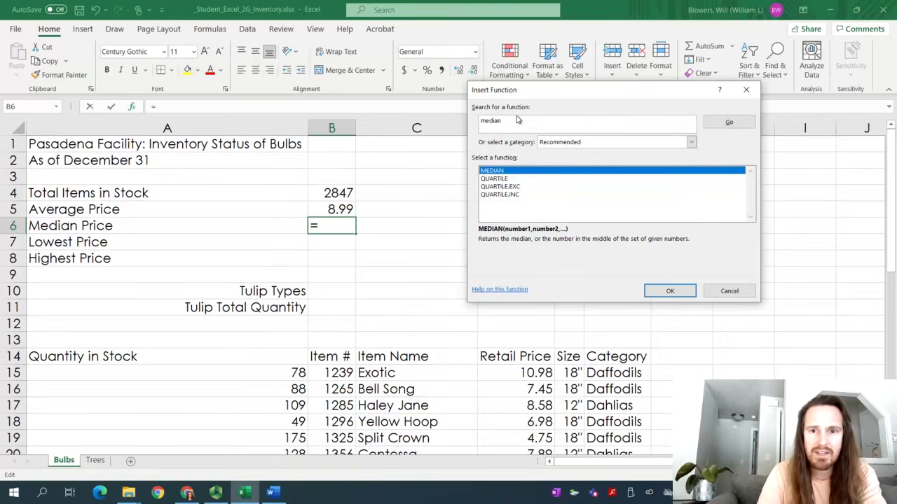
double_click(509, 171)
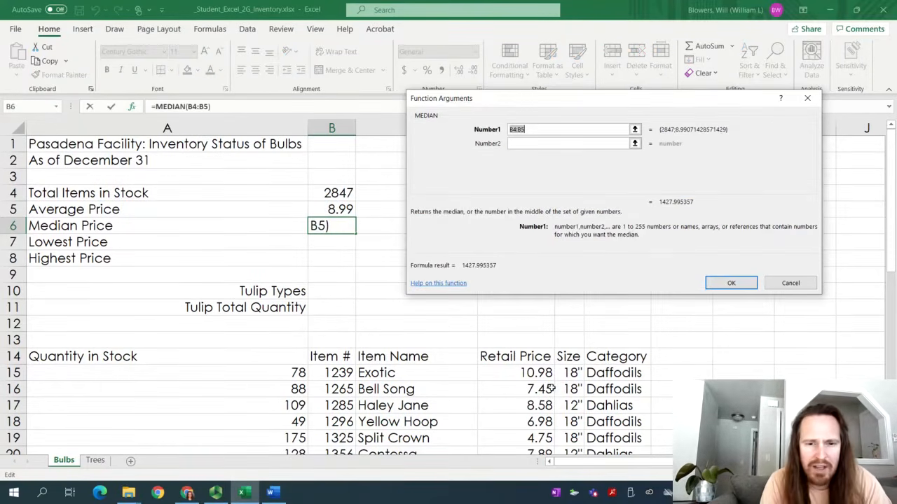
type("d15")
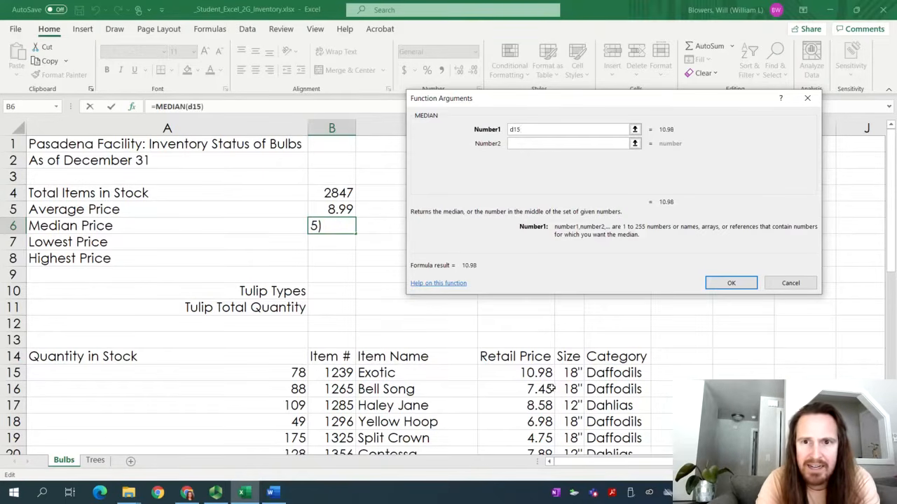
type(":")
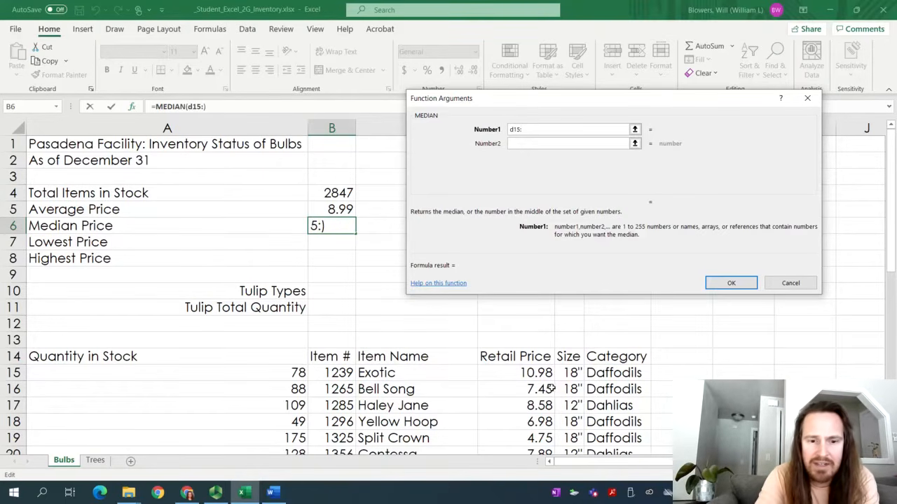
type("d42")
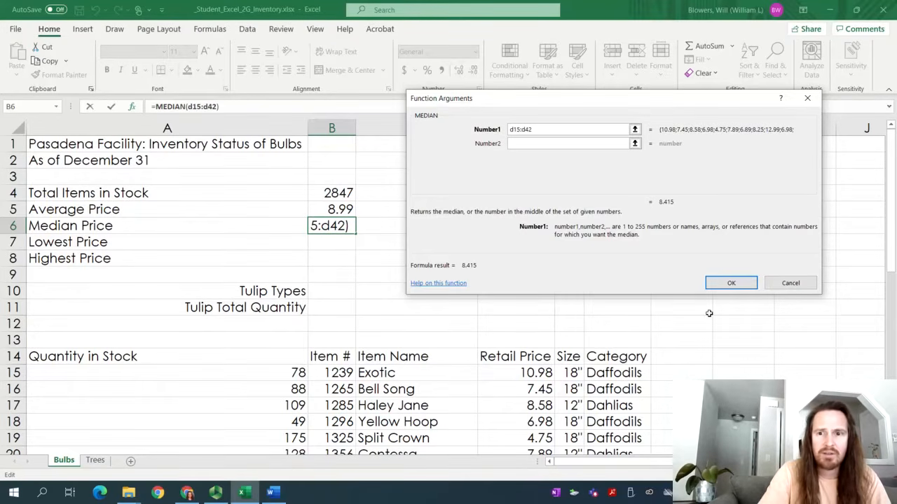
left_click(726, 287)
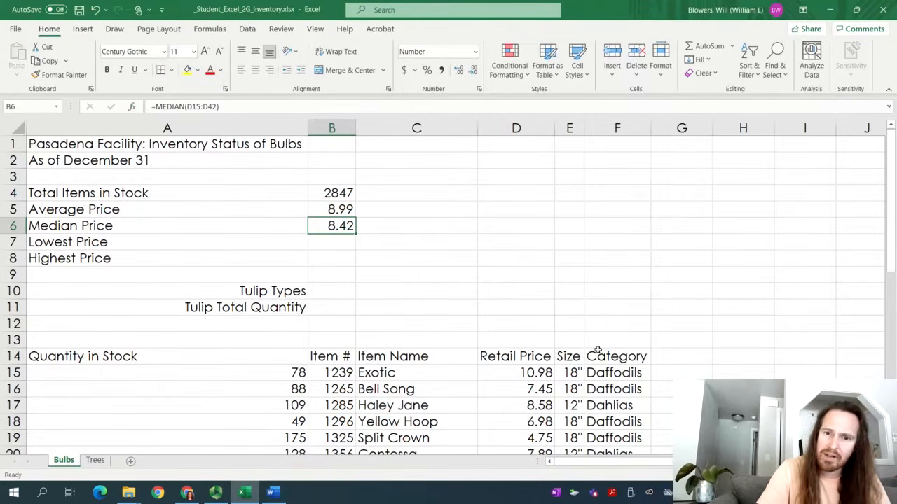
Step: Enter a MIN formula over the retail prices D15:D42 in the Lowest Price cell B7 on the Bulbs sheet
left_click(342, 208)
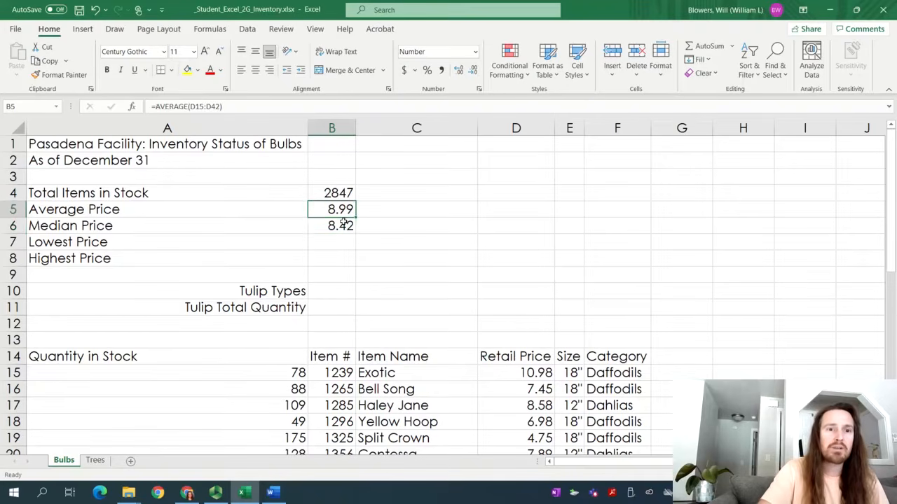
left_click(342, 224)
left_click(333, 238)
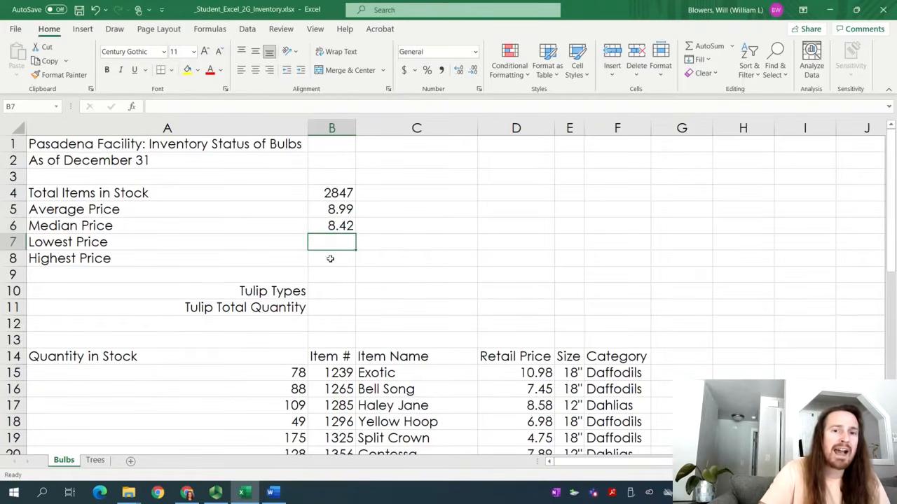
left_click(330, 259)
left_click(330, 246)
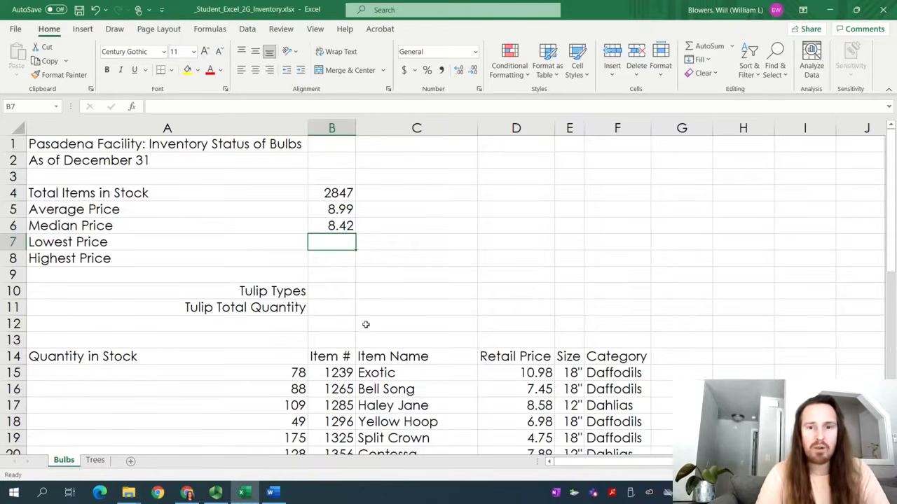
type("=")
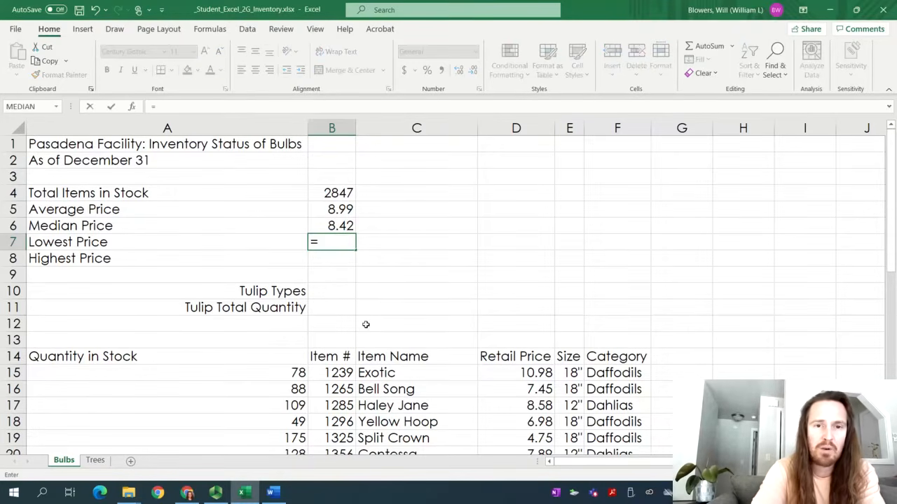
type("min")
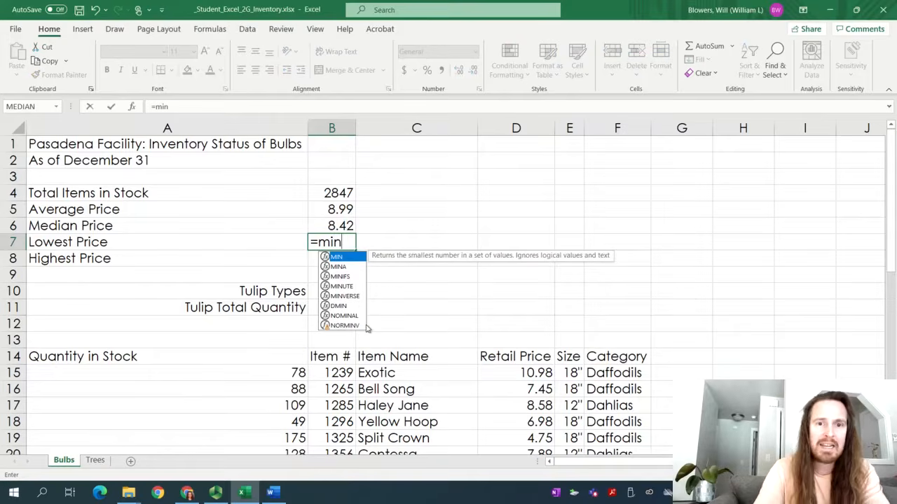
double_click(346, 257)
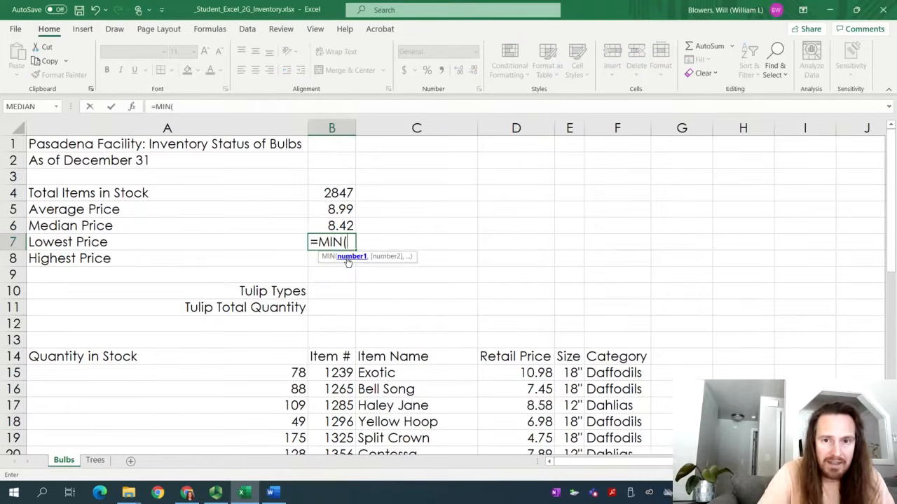
type("d")
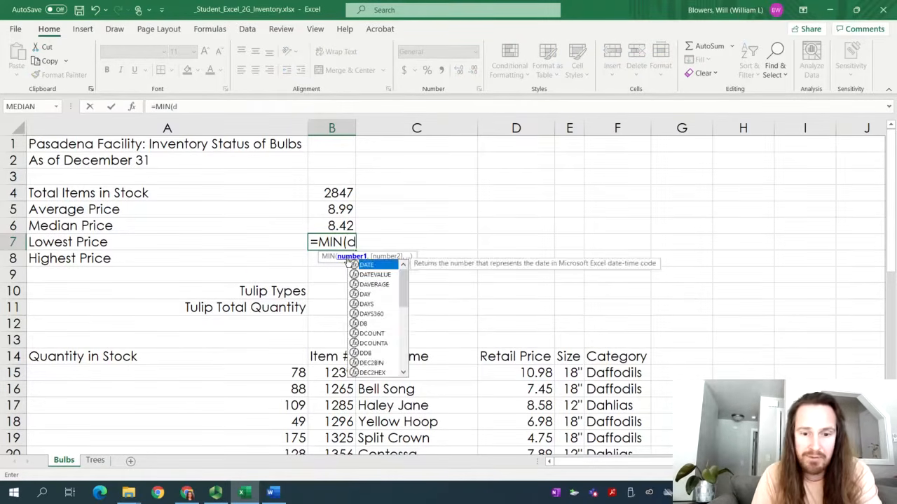
type("15:d")
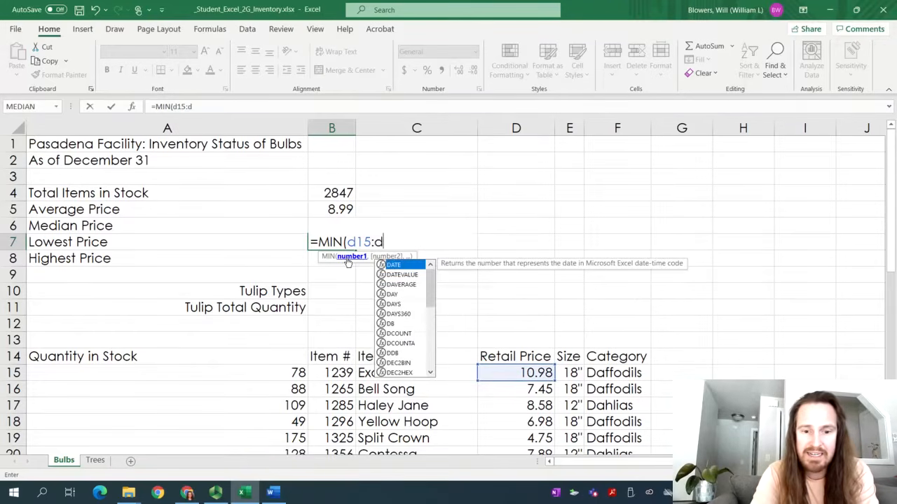
type("42)")
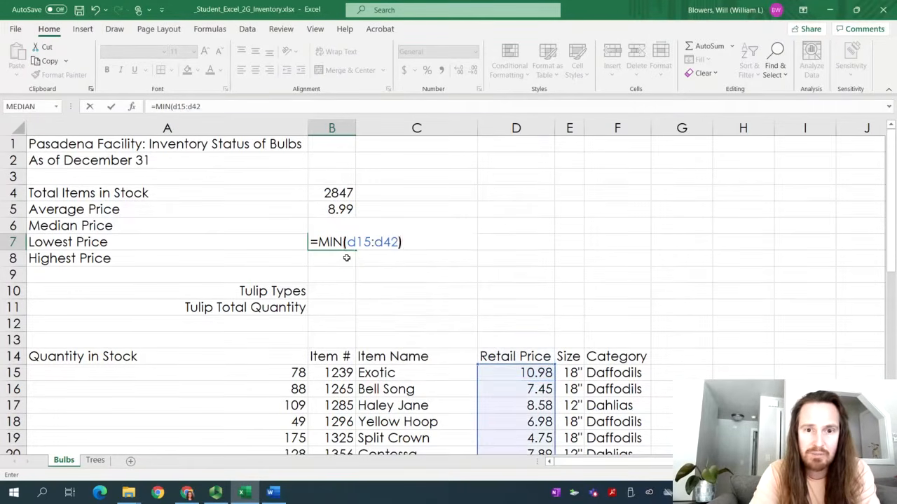
key("Return")
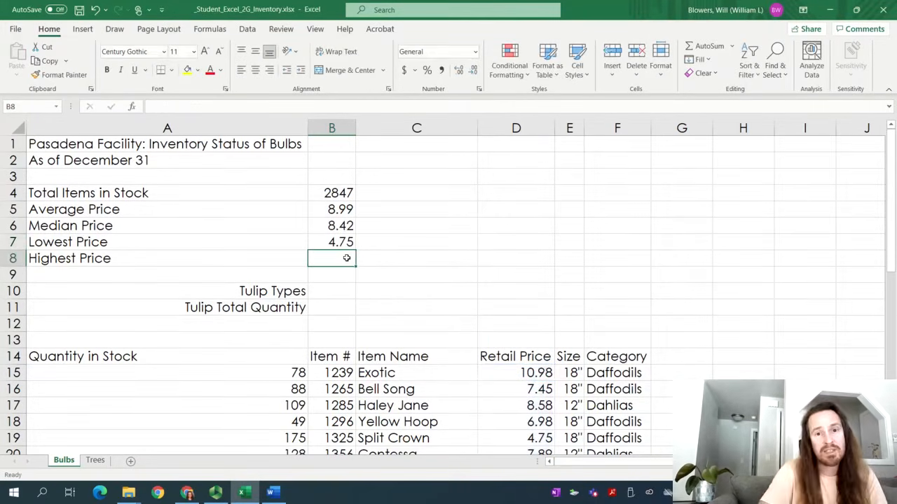
Step: Look through the Retail Price column on the Bulbs sheet to check the calculated lowest price against the listed prices
left_click(536, 128)
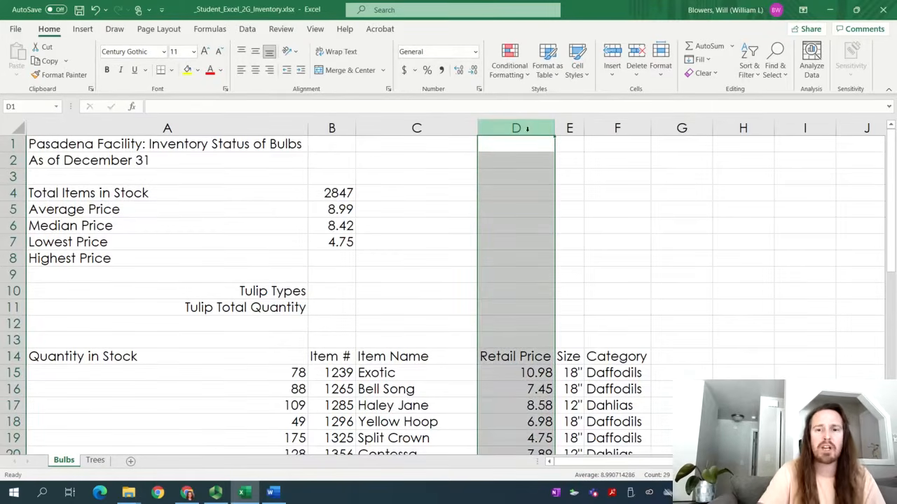
left_click(505, 439)
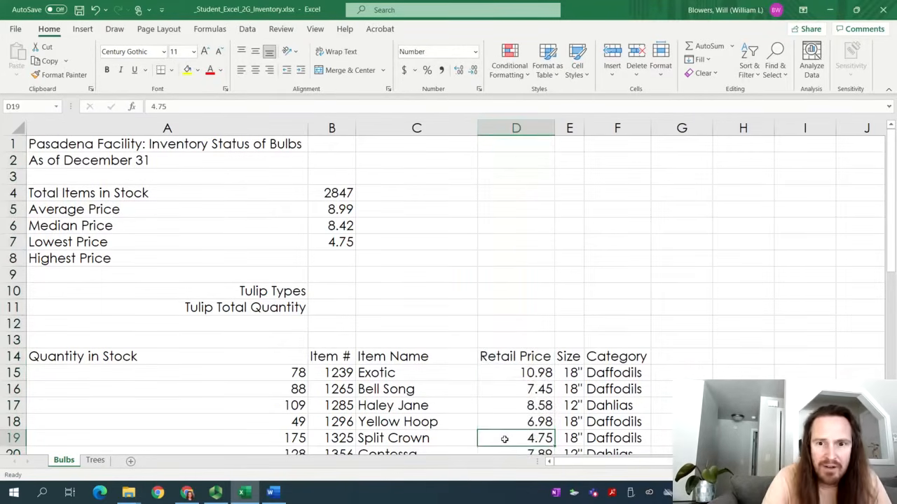
scroll(504, 439, "down", 5)
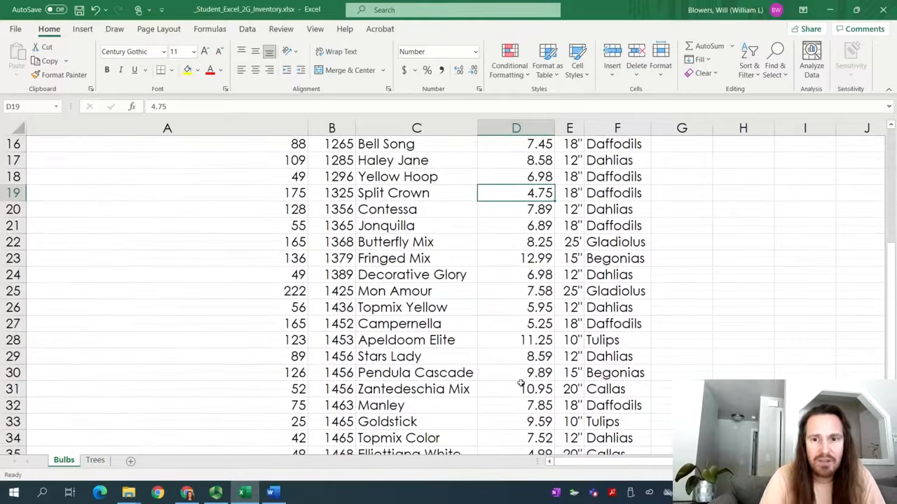
scroll(530, 335, "down", 1)
scroll(532, 343, "down", 3)
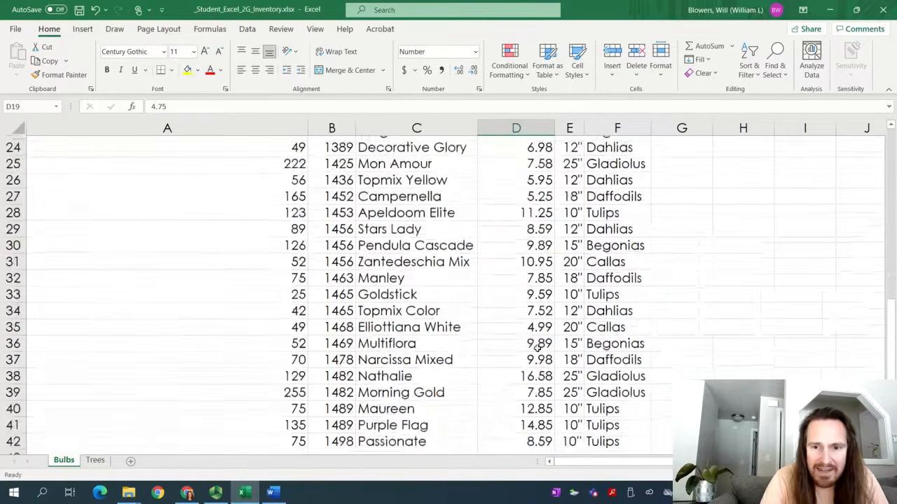
scroll(534, 355, "up", 9)
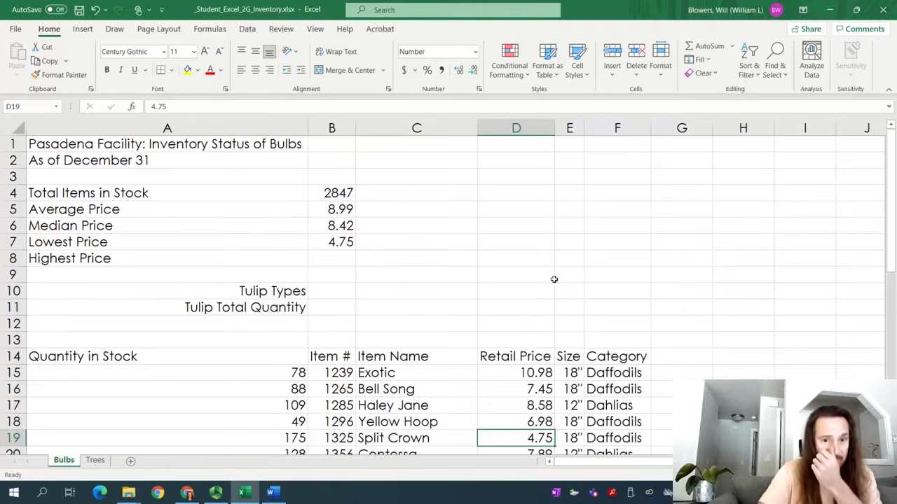
Step: On the Trees sheet, enter a MIN formula over the retail prices D15:D42 in the Lowest Price cell B7
left_click(328, 242)
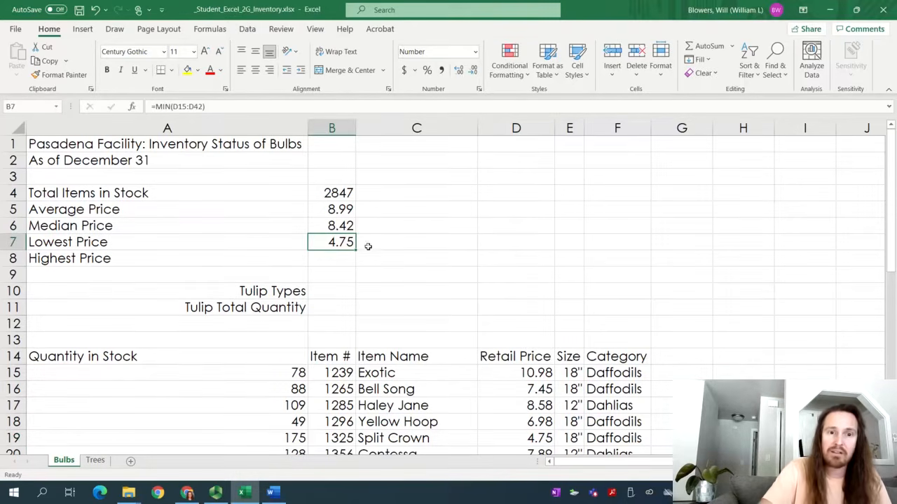
left_click(97, 461)
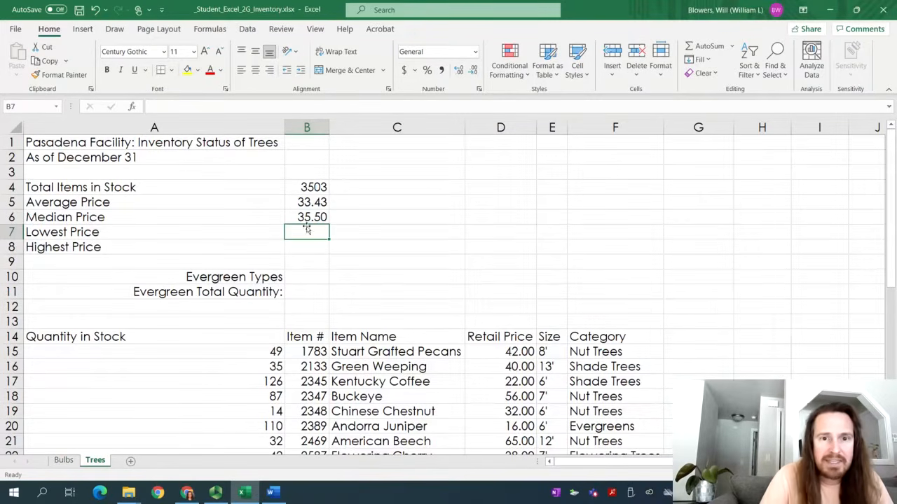
type("=")
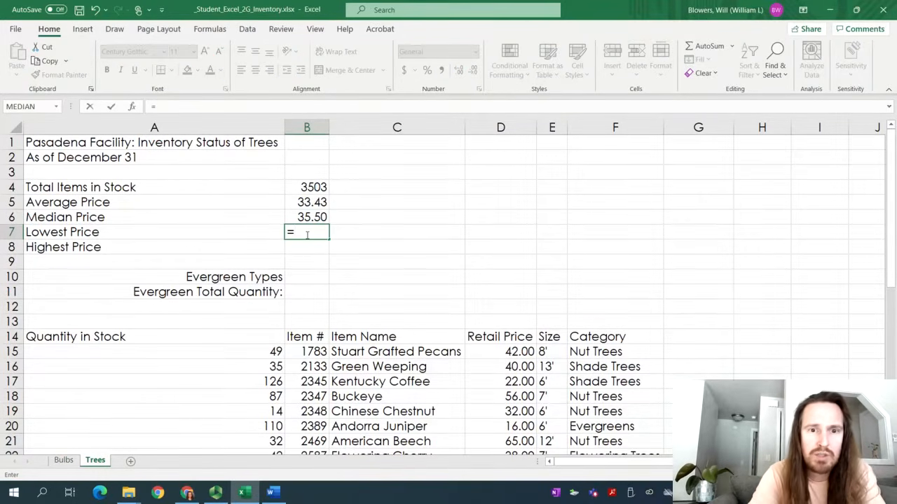
type("min")
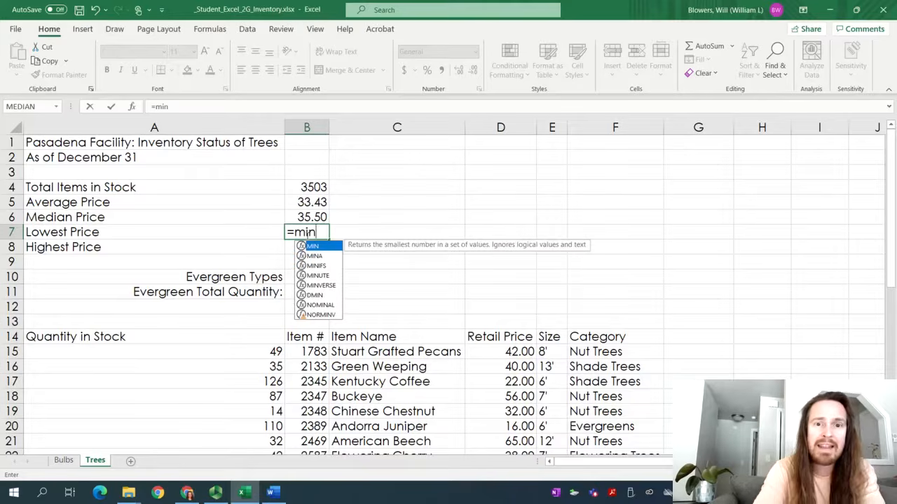
double_click(308, 247)
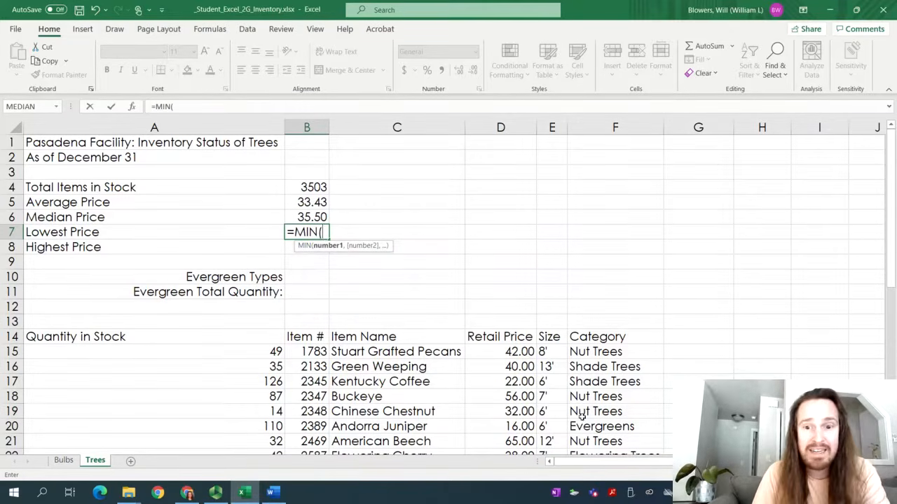
type("d")
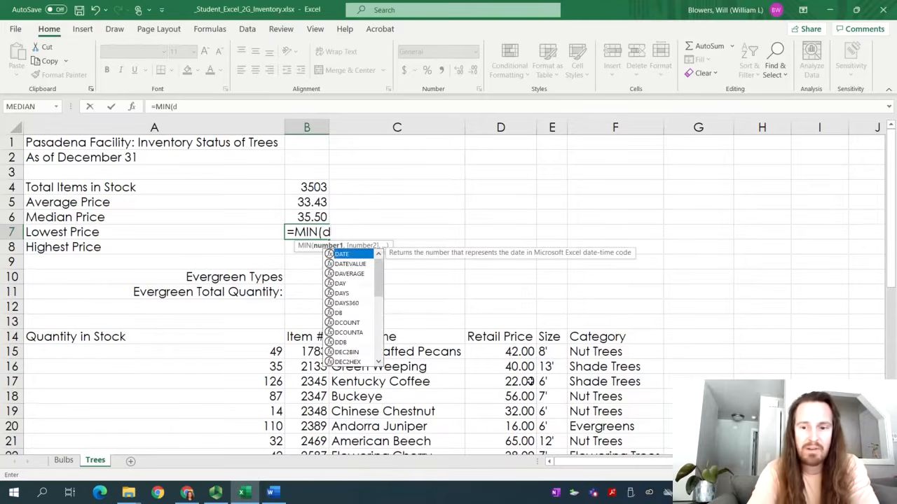
type("15")
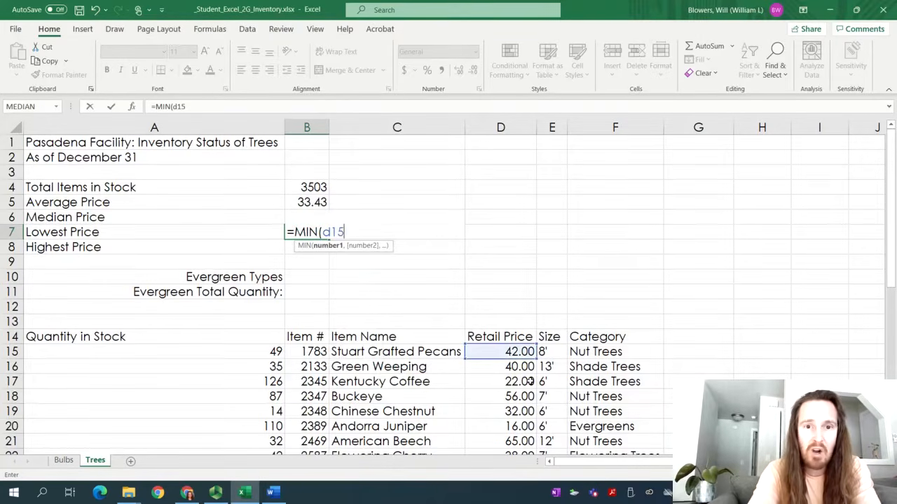
type(":d42)")
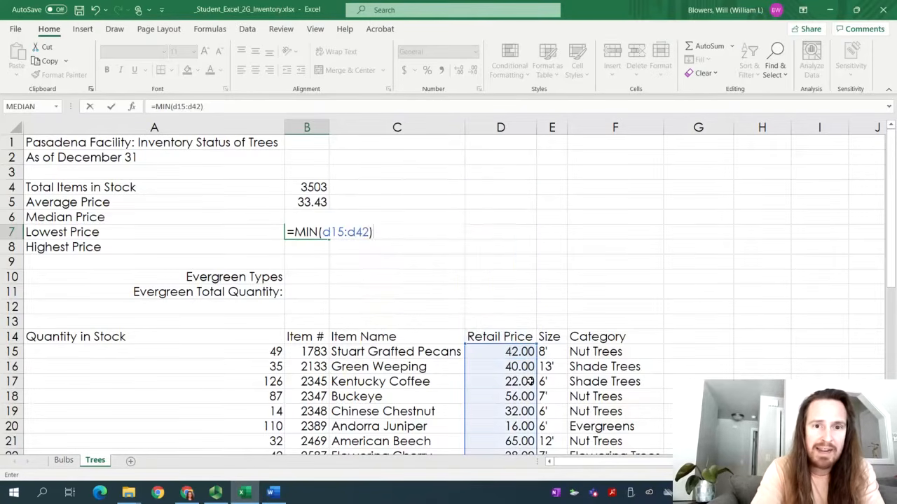
key("Return")
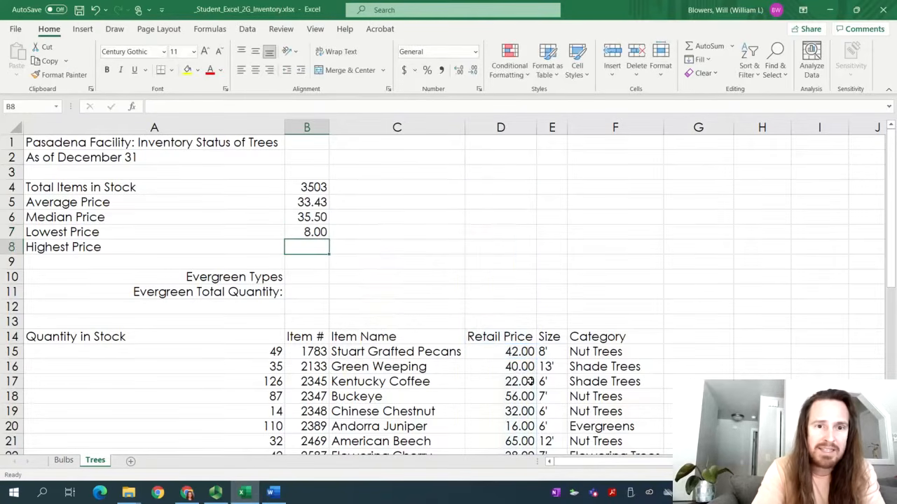
Step: Look through the Retail Price column on the Trees sheet to check the calculated lowest price against the listed prices
left_click(513, 128)
scroll(525, 397, "down", 1)
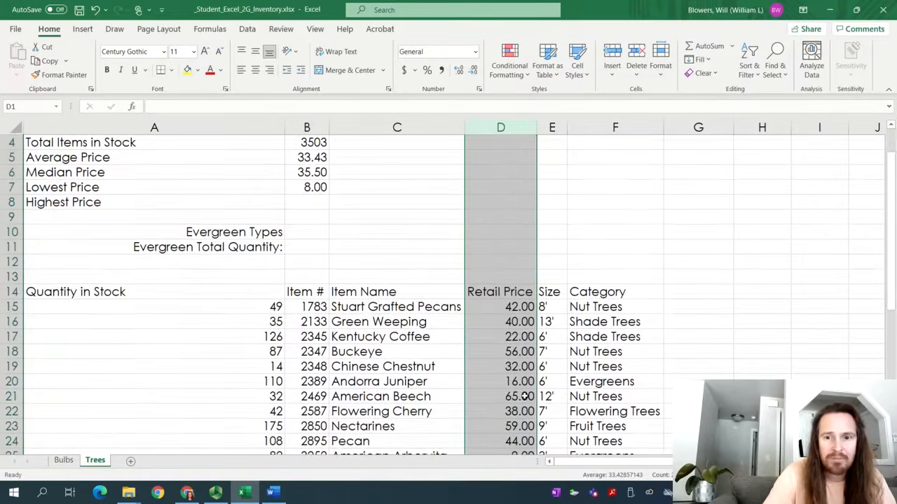
scroll(525, 396, "down", 3)
left_click(506, 351)
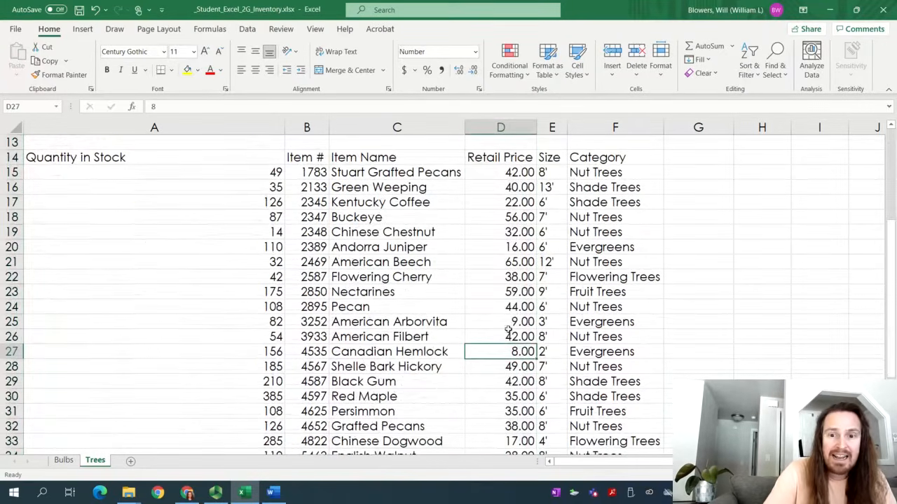
scroll(513, 319, "down", 2)
scroll(514, 318, "down", 2)
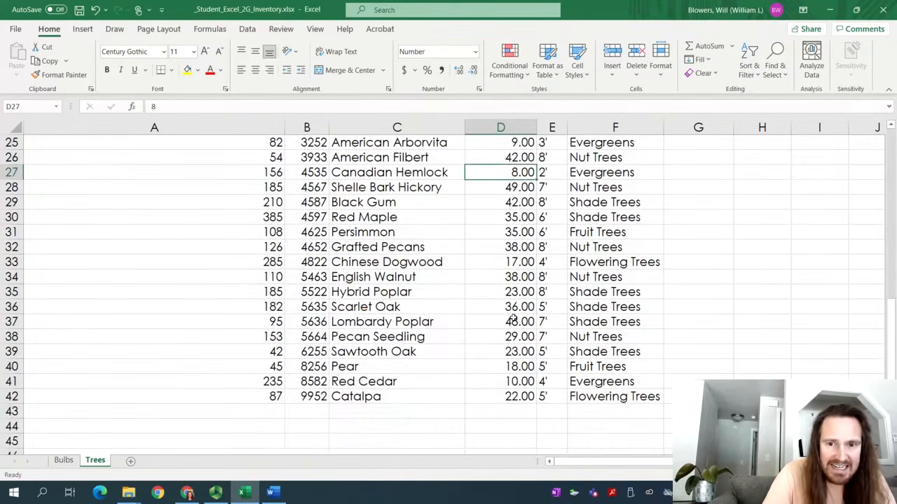
scroll(513, 318, "up", 5)
scroll(513, 319, "up", 3)
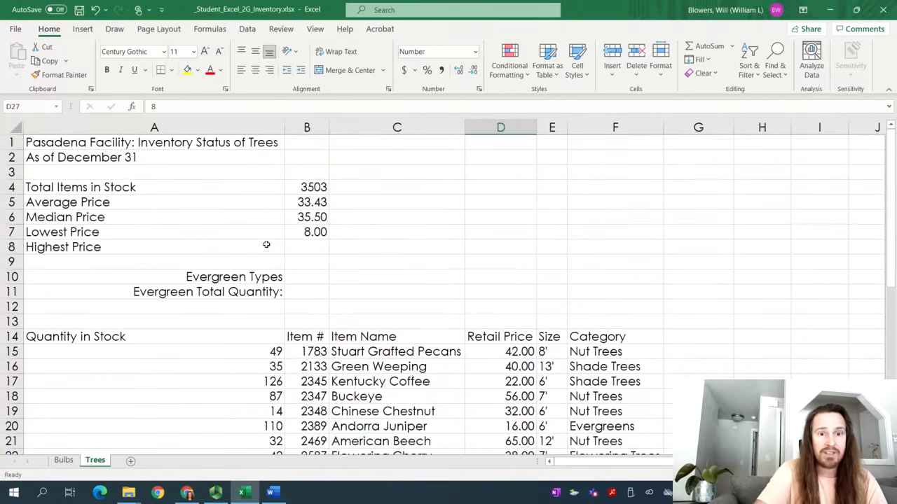
Step: Enter a MAX formula over the retail prices D15:D42 in the Highest Price cell B8 on the Trees sheet
left_click(313, 243)
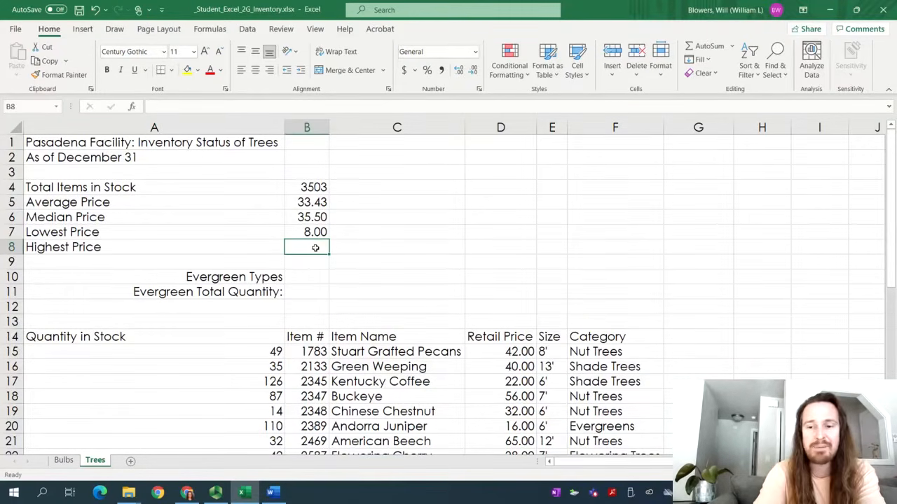
type("=")
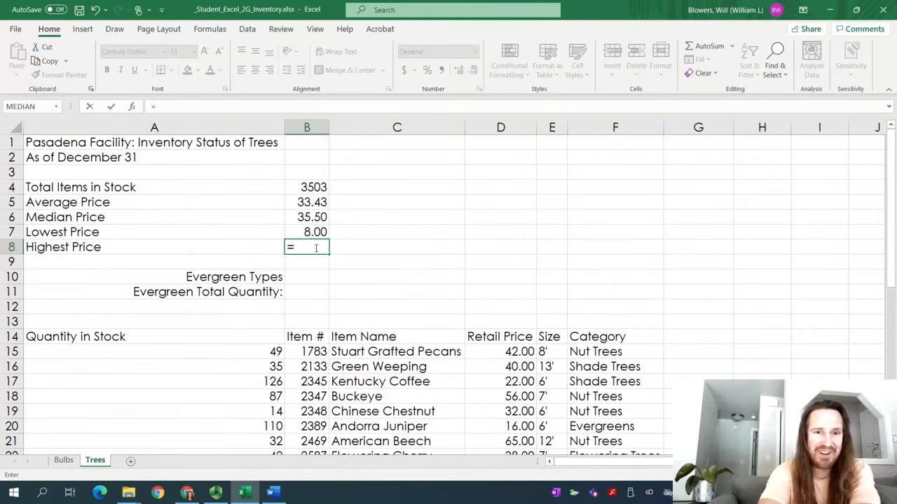
type("max")
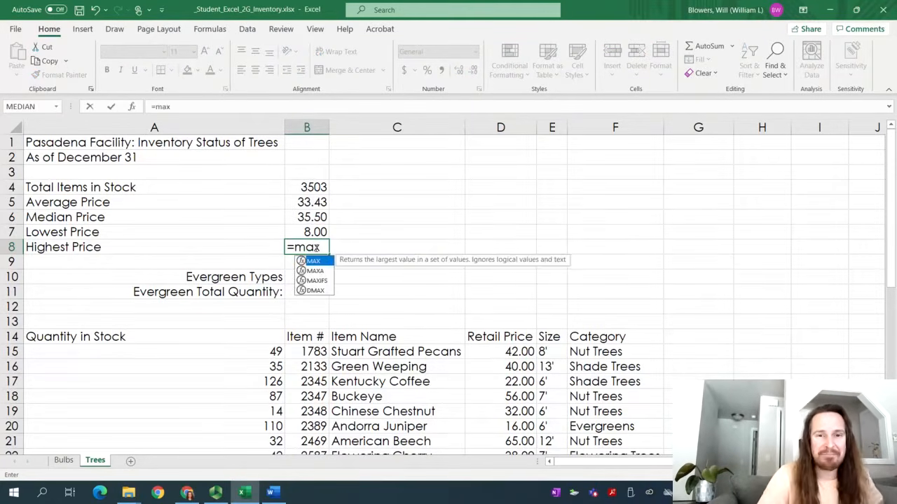
double_click(313, 262)
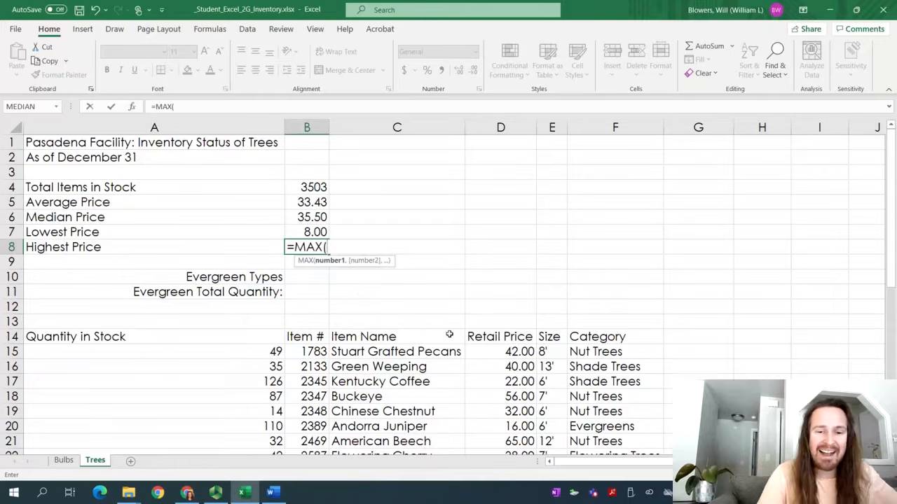
type("d15:")
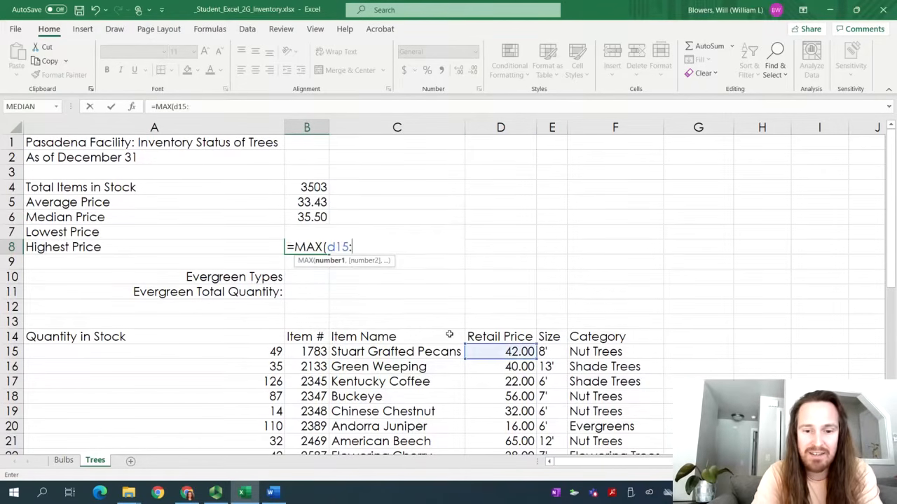
type("d42")
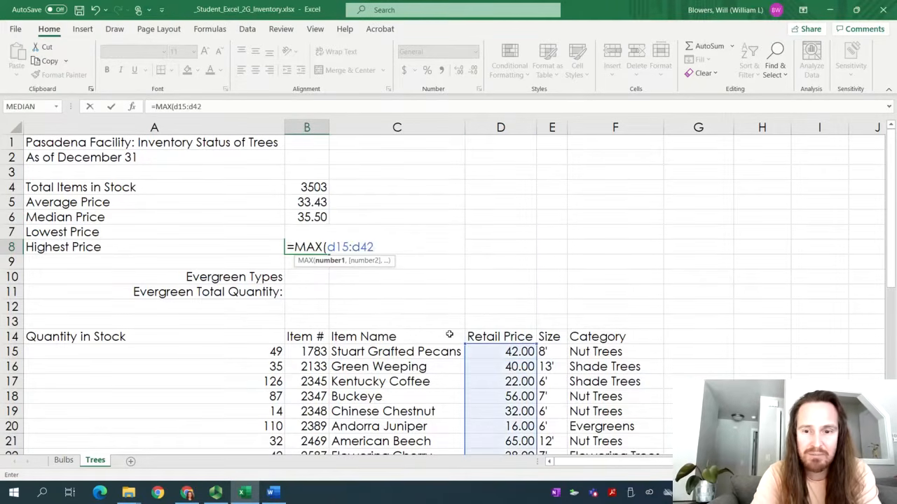
type(")")
key("Return")
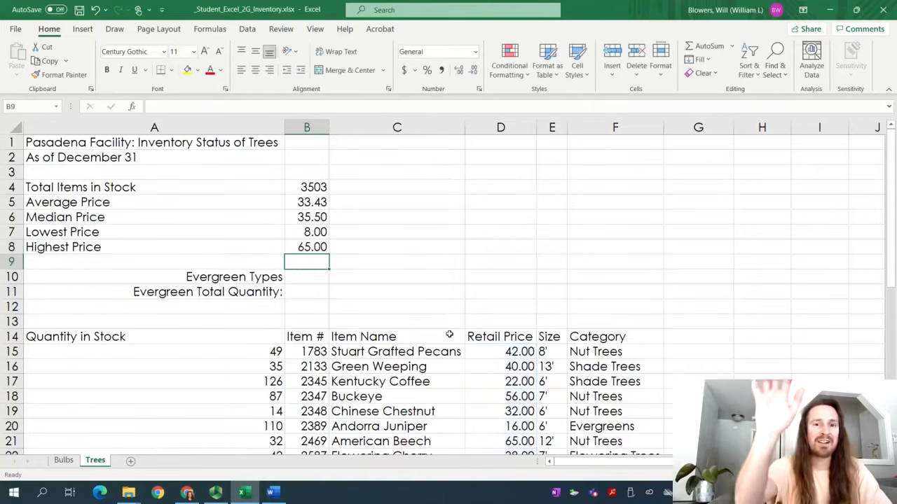
Step: Check the calculated highest price on the Trees sheet against the listed retail prices
left_click(508, 440)
scroll(504, 420, "down", 4)
scroll(499, 391, "down", 4)
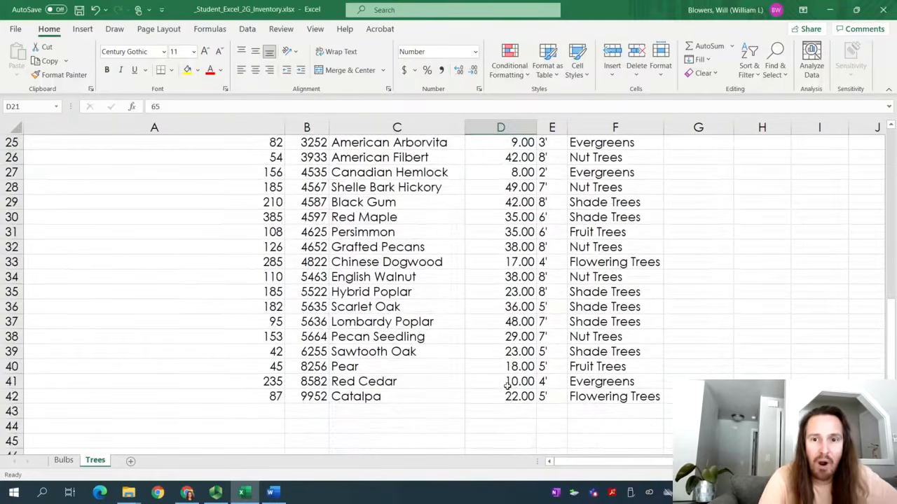
scroll(501, 387, "up", 7)
scroll(446, 209, "up", 1)
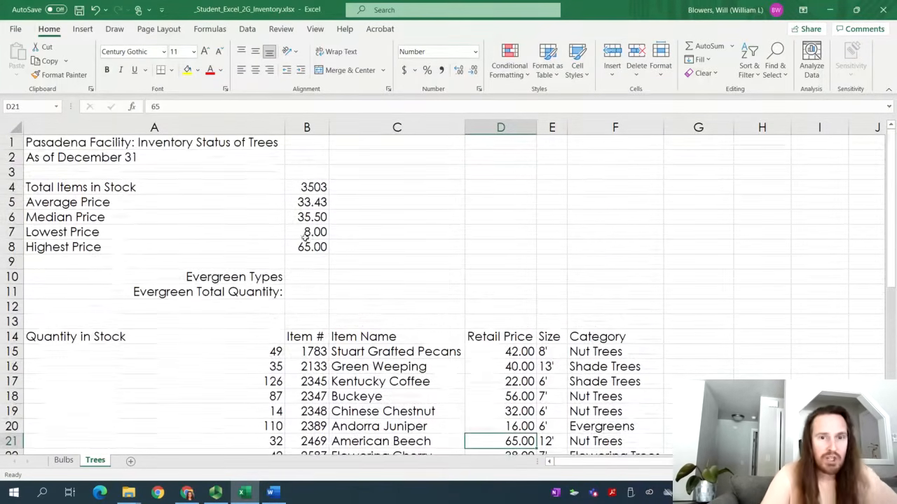
Step: On the Bulbs sheet, enter a MAX formula over the retail prices D15:D42 in the Highest Price cell B8
left_click(63, 460)
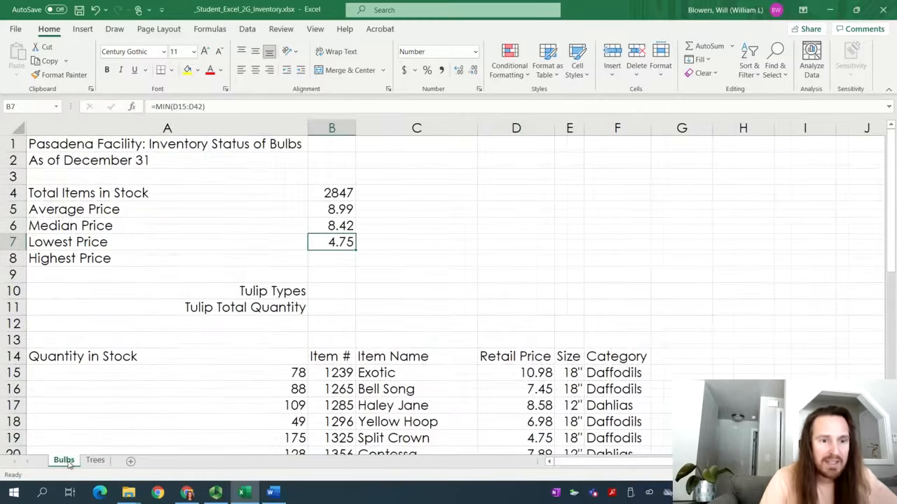
left_click(319, 257)
type("=")
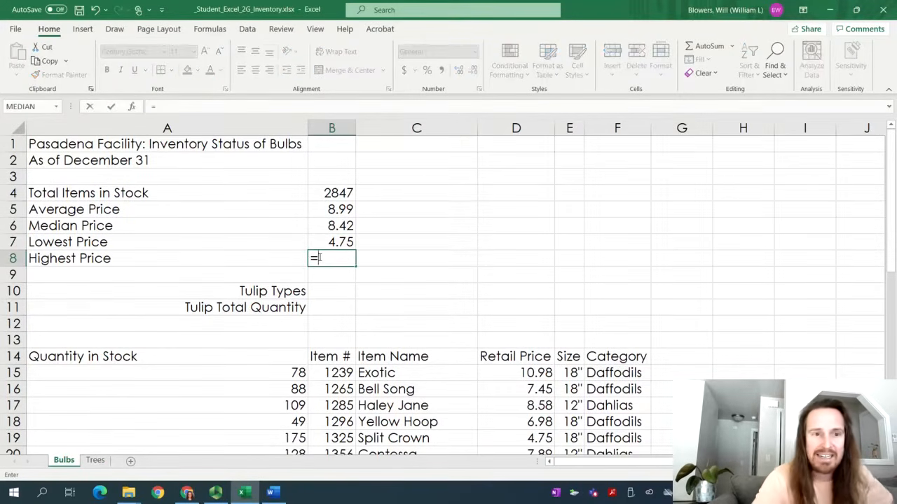
type("max")
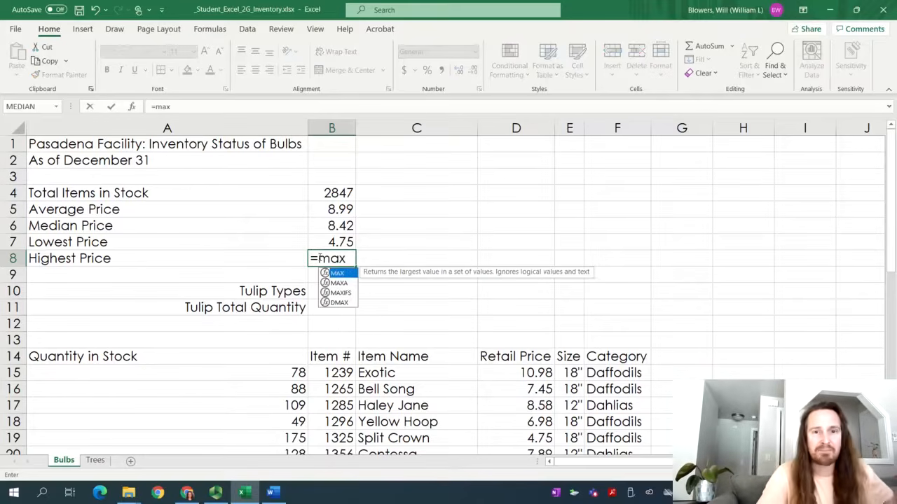
double_click(327, 274)
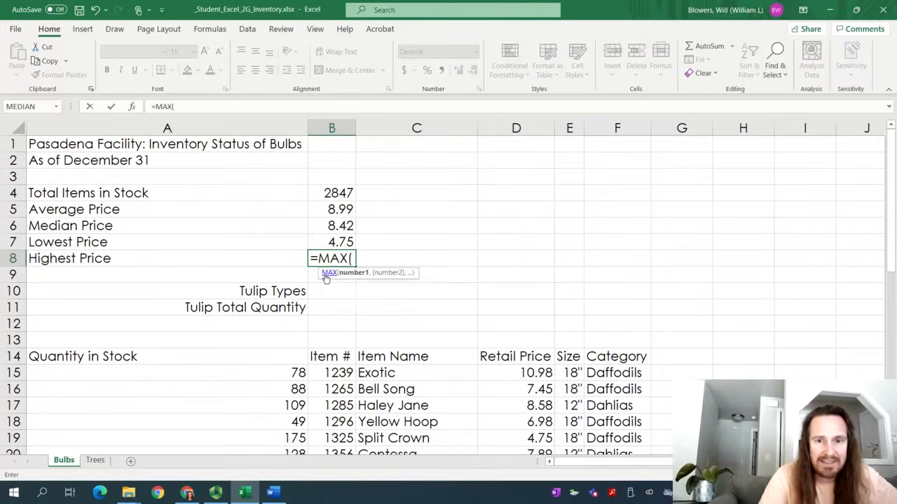
type("d15")
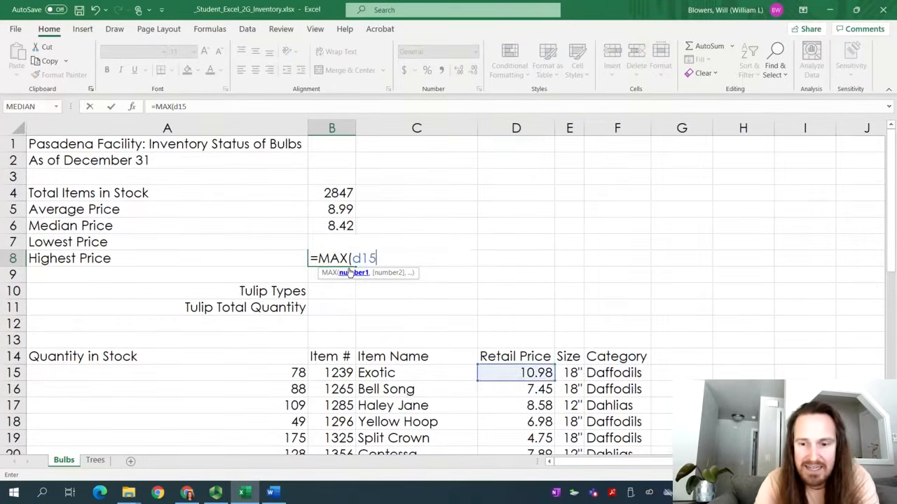
type(":d")
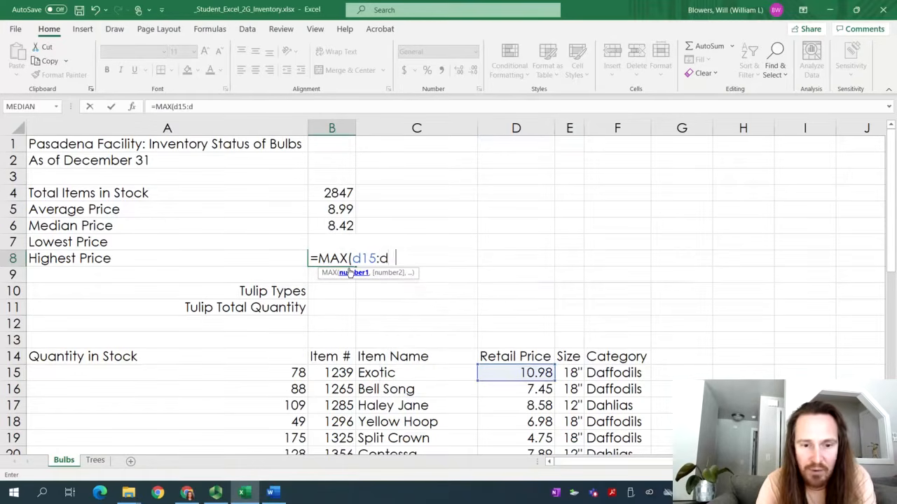
type("42)")
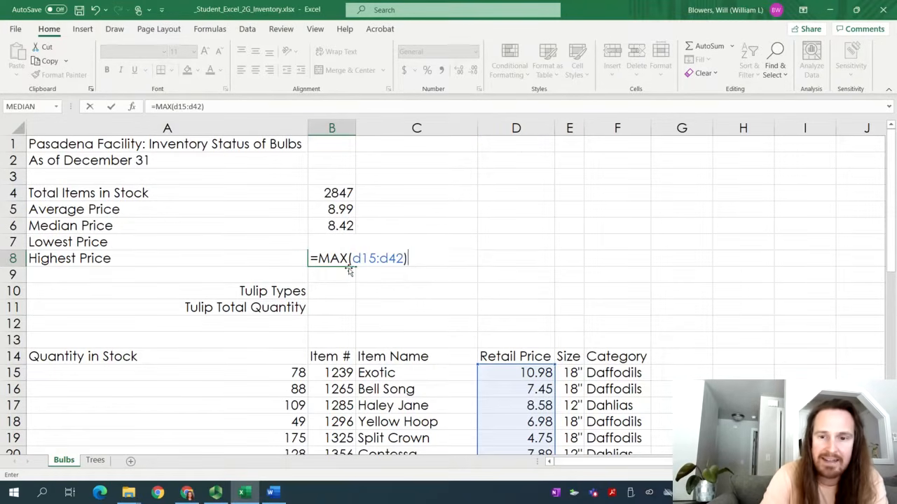
key("Return")
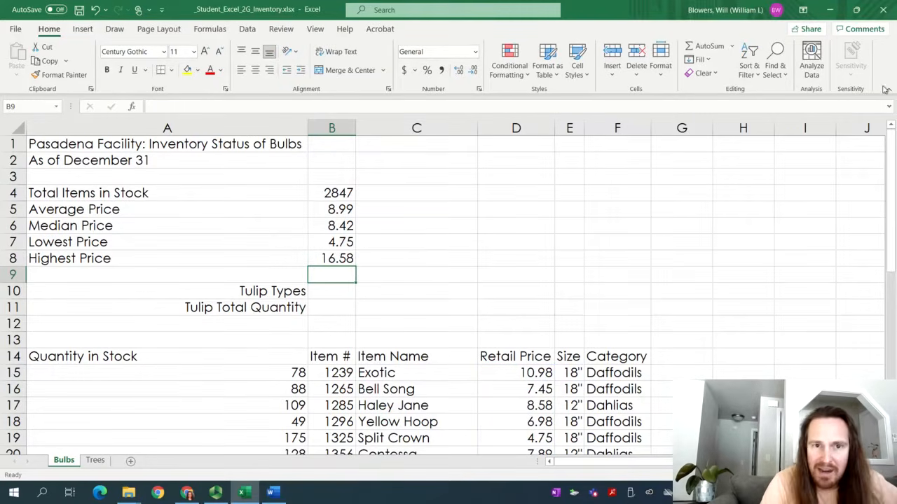
Step: Check the highest price on the Bulbs sheet against its Retail Price column, and switch to the Word instructions document to review step 6
left_click(516, 128)
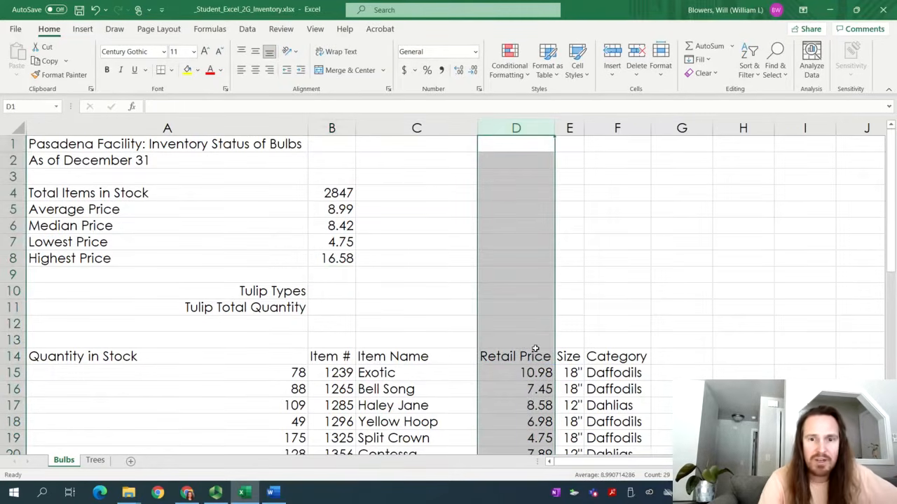
scroll(535, 347, "down", 3)
scroll(536, 346, "down", 4)
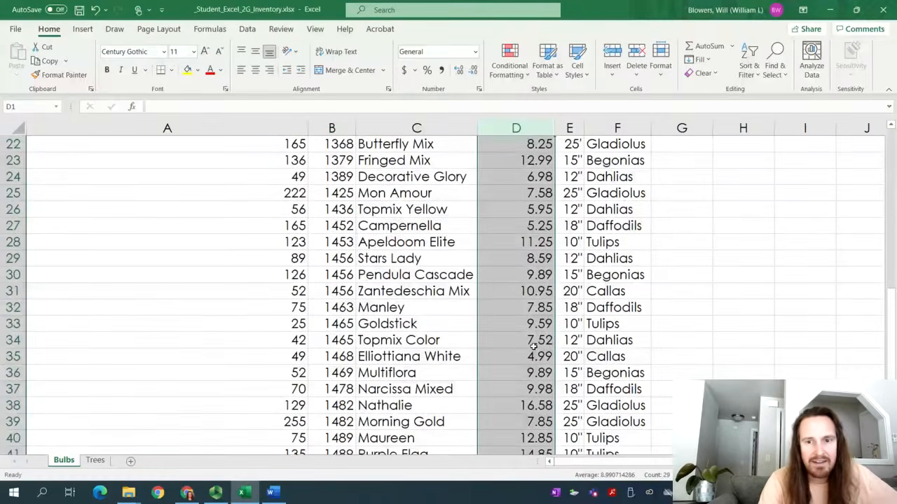
scroll(534, 346, "down", 2)
left_click(534, 313)
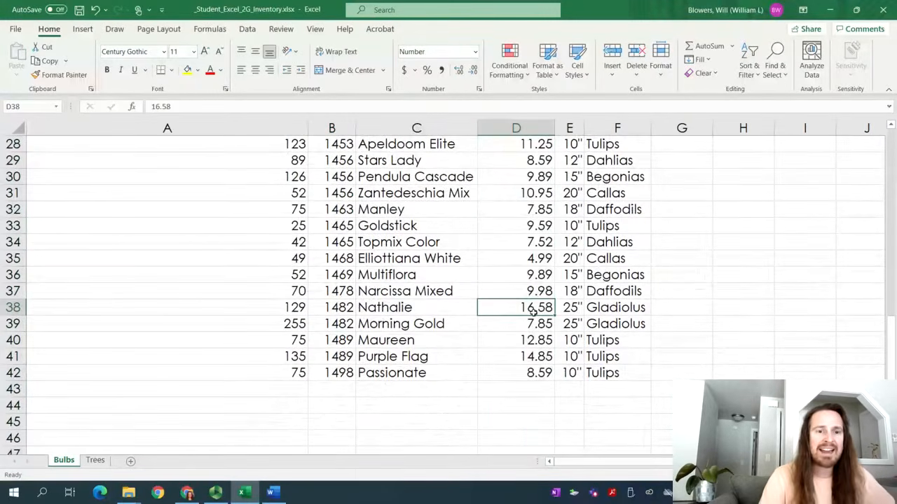
scroll(534, 313, "up", 9)
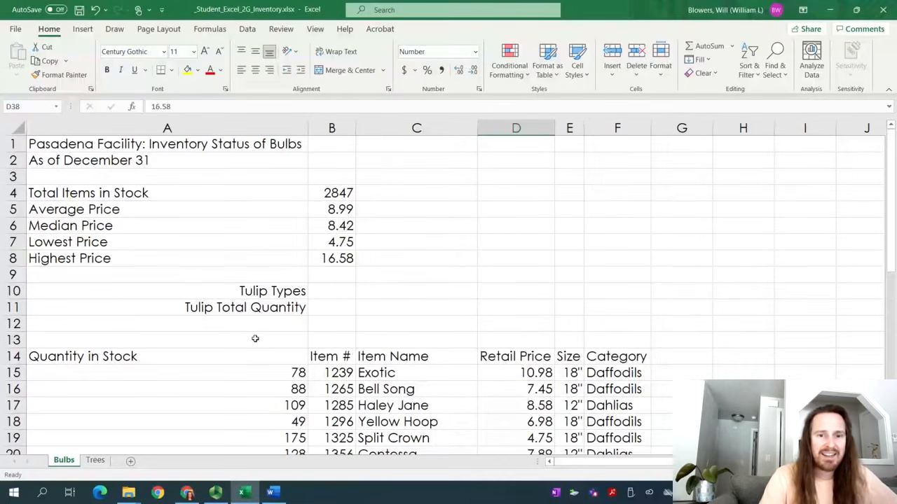
left_click(273, 493)
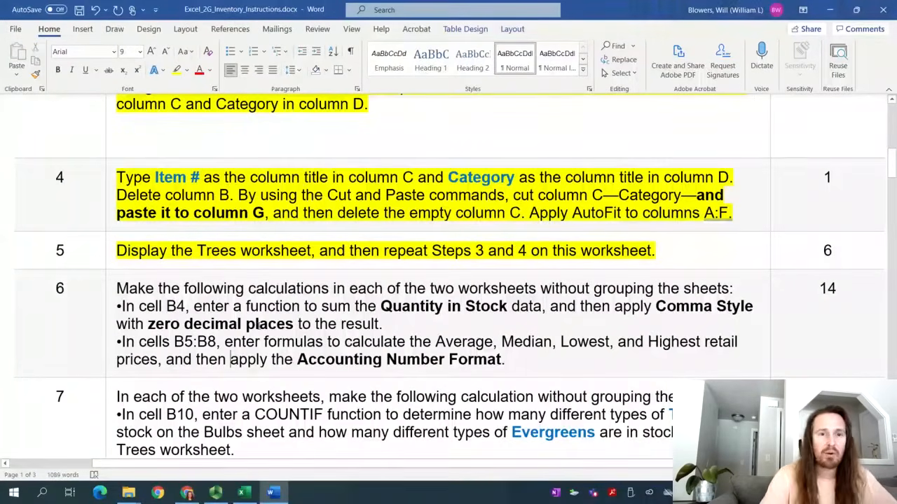
Step: Review the step 6 instructions on the B4 stock total and the number formats for cells B4:B8
left_click(408, 302)
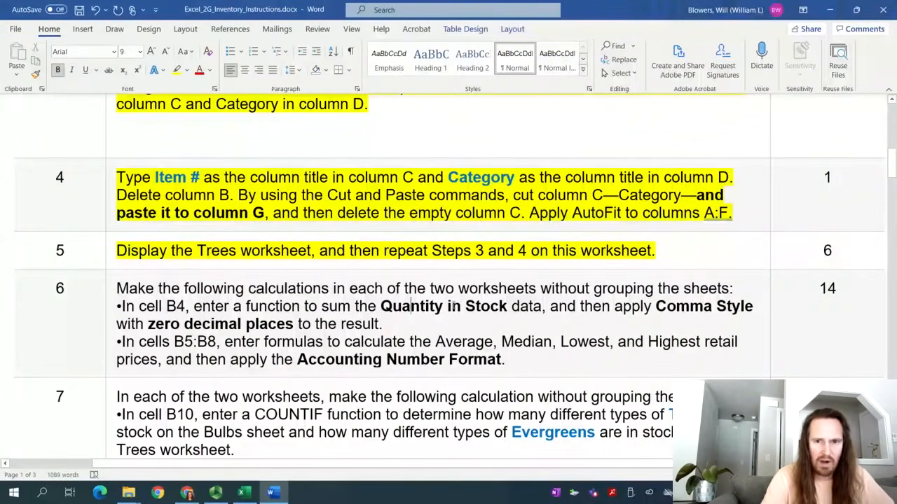
left_click(507, 306)
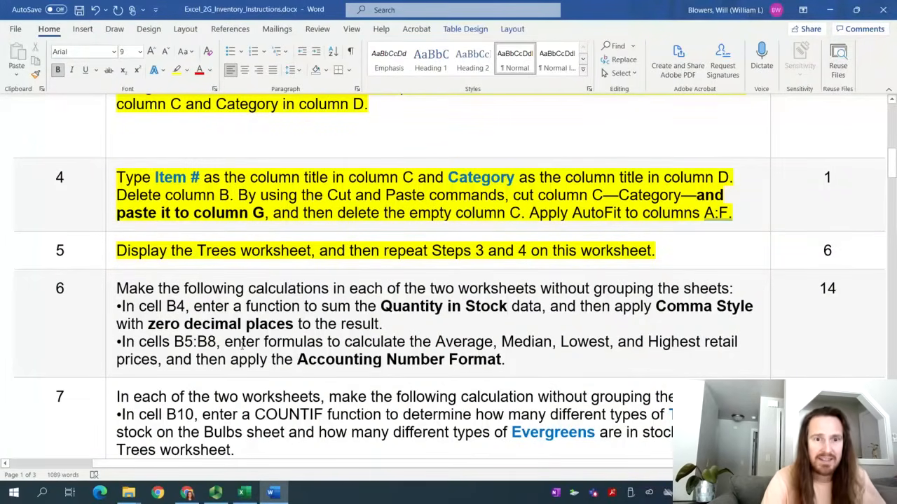
left_click(562, 353)
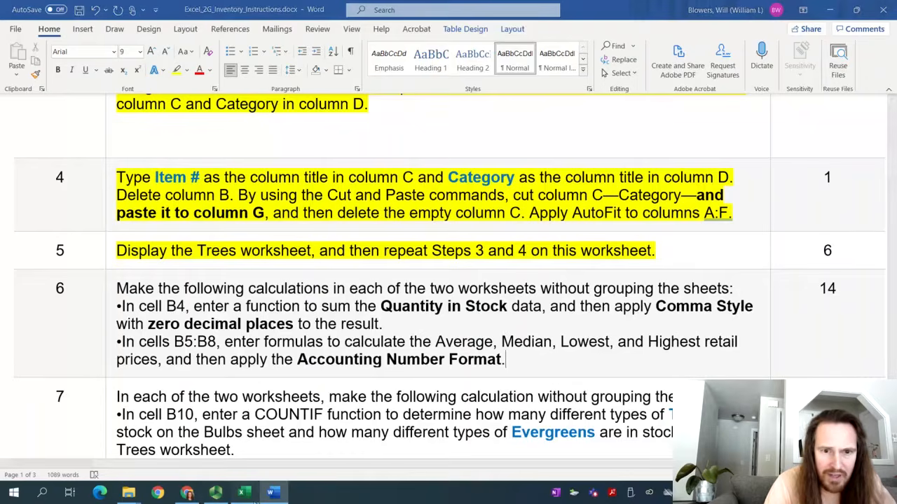
Step: Switch to the Excel inventory workbook and apply Comma Style to the Total Items in Stock cell B4 on the Bulbs sheet
left_click(243, 493)
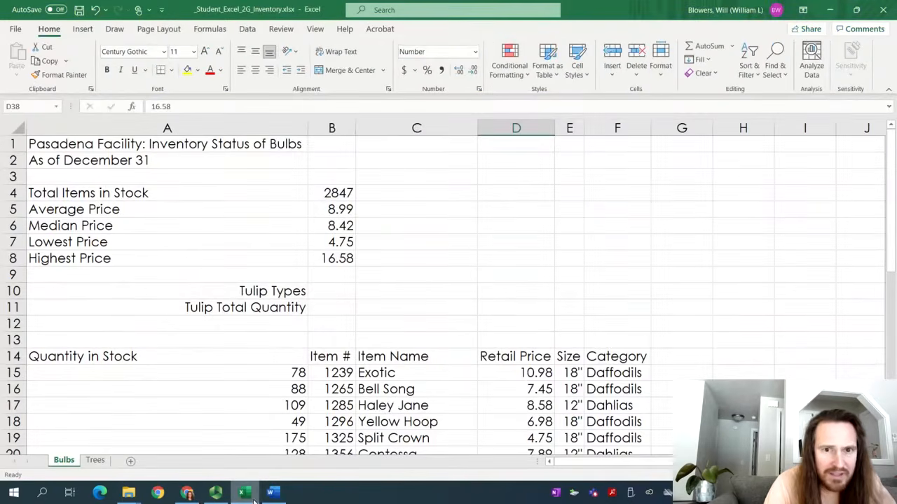
left_click(332, 199)
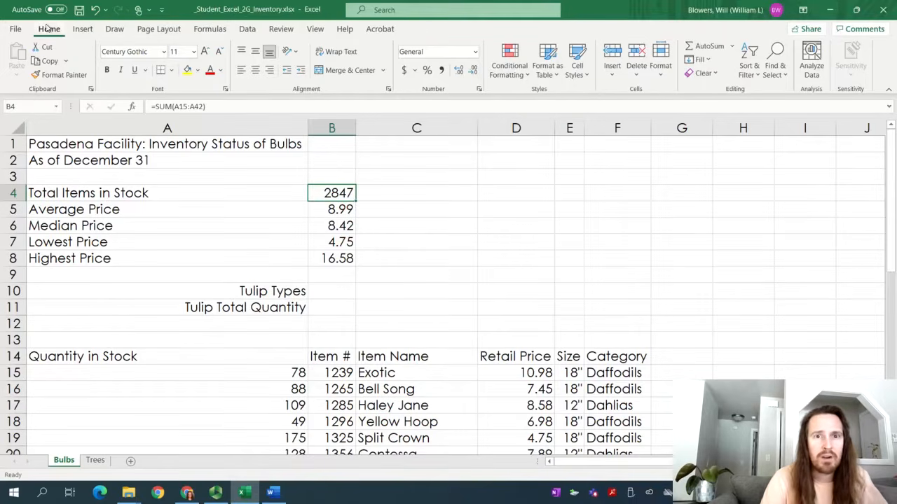
left_click(440, 73)
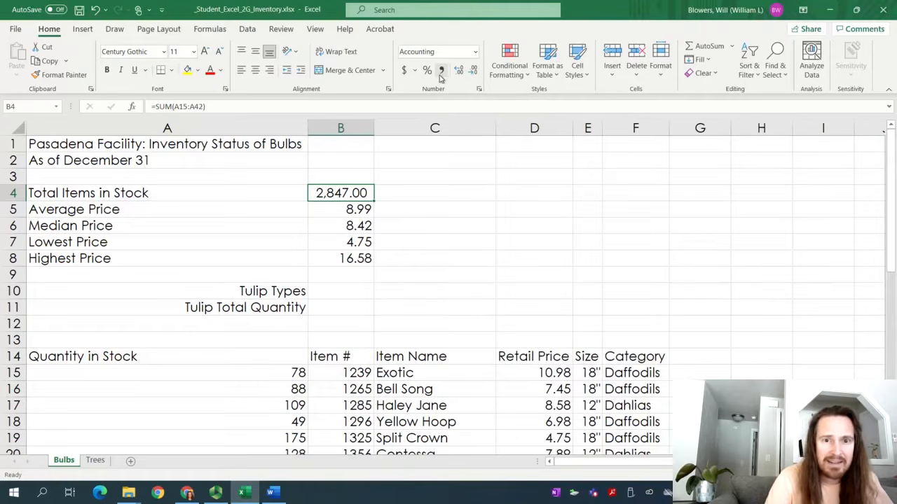
Step: On the Trees sheet, apply Comma Style to the Total Items in Stock cell B4
left_click(95, 460)
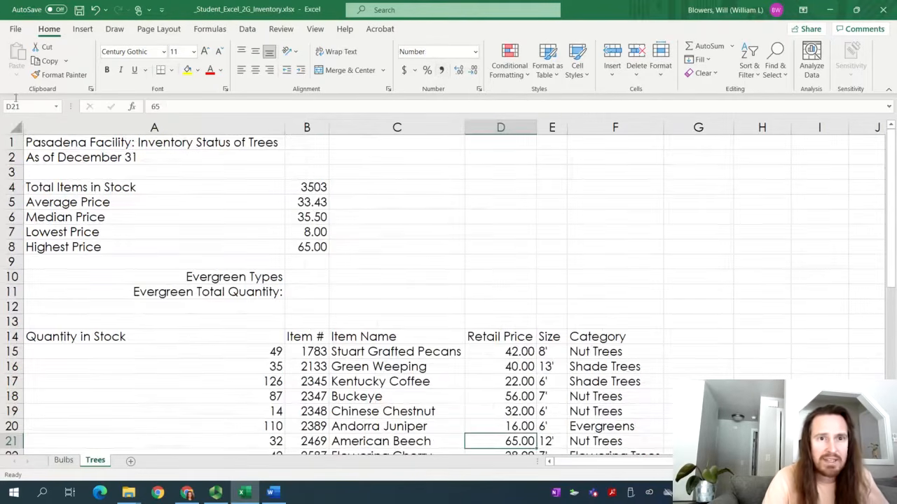
left_click(441, 70)
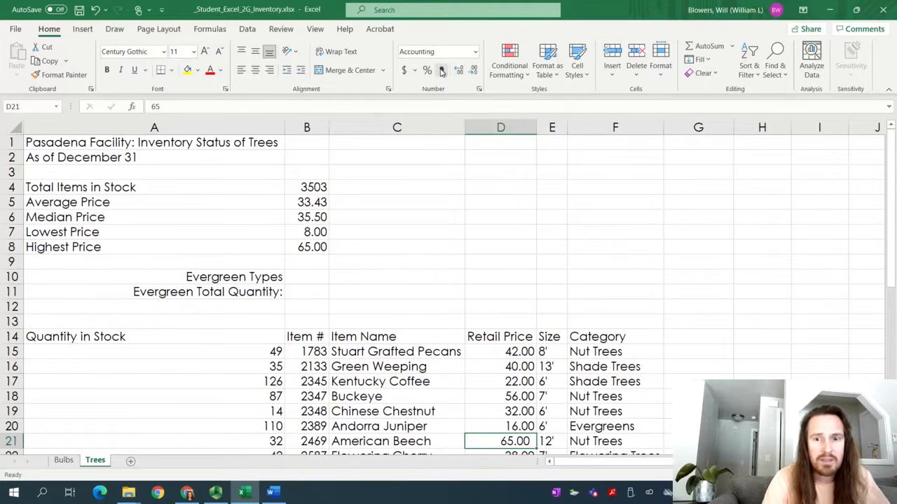
left_click(313, 186)
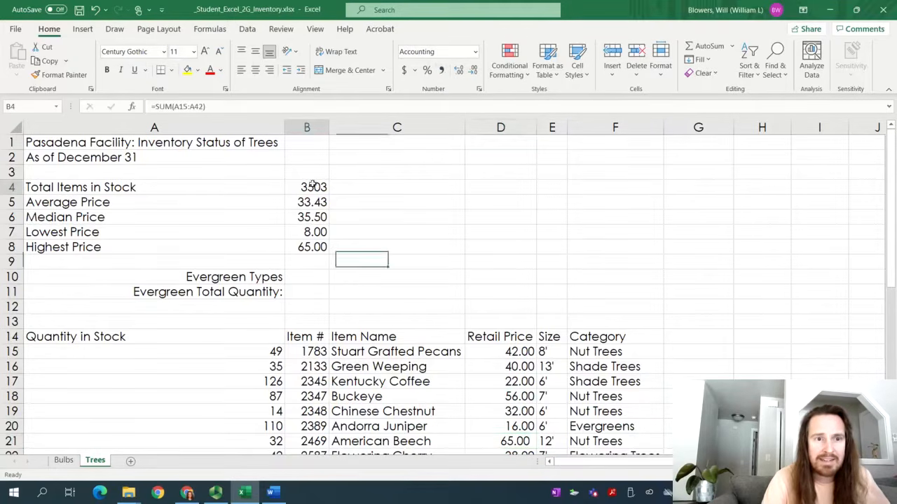
left_click(441, 71)
Step: Recheck the Word instructions, return to Excel and reduce the Total Items in Stock cell B4 on the Trees sheet to zero decimal places
left_click(274, 493)
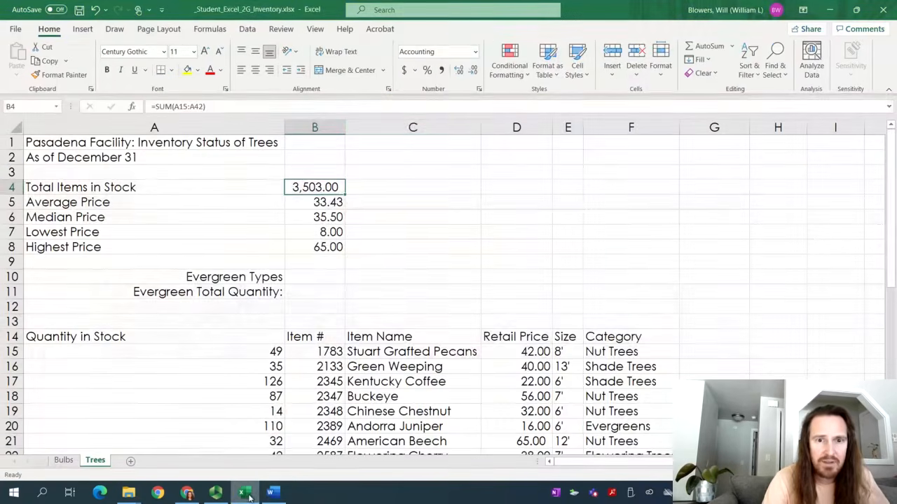
left_click(244, 492)
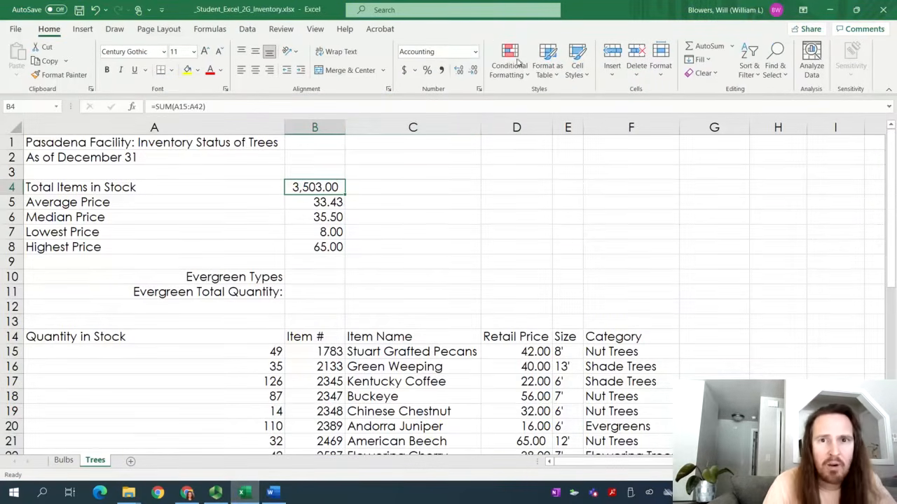
left_click(459, 71)
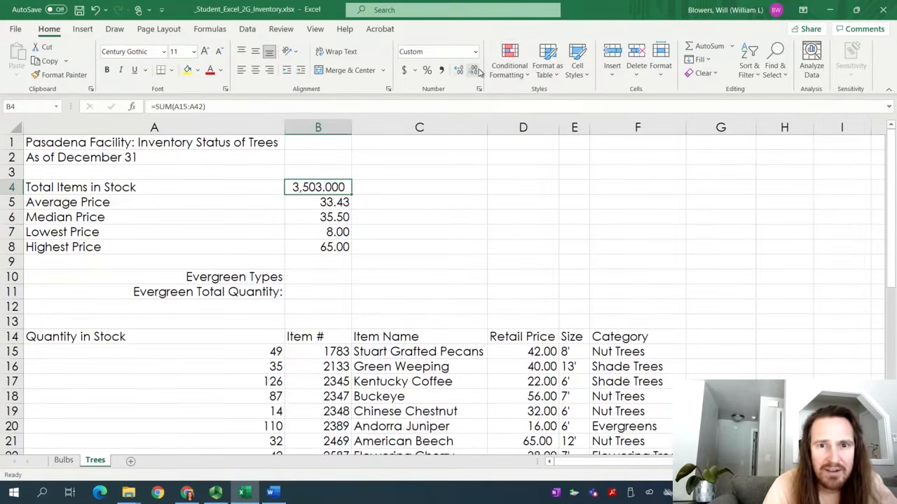
left_click(474, 70)
left_click(474, 70)
left_click(475, 70)
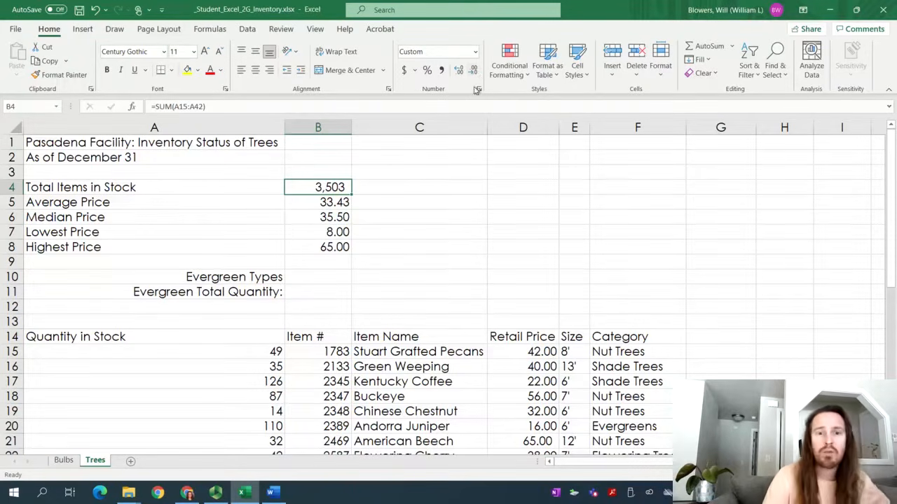
Step: On the Bulbs sheet, reduce the Total Items in Stock cell B4 to zero decimal places
left_click(63, 460)
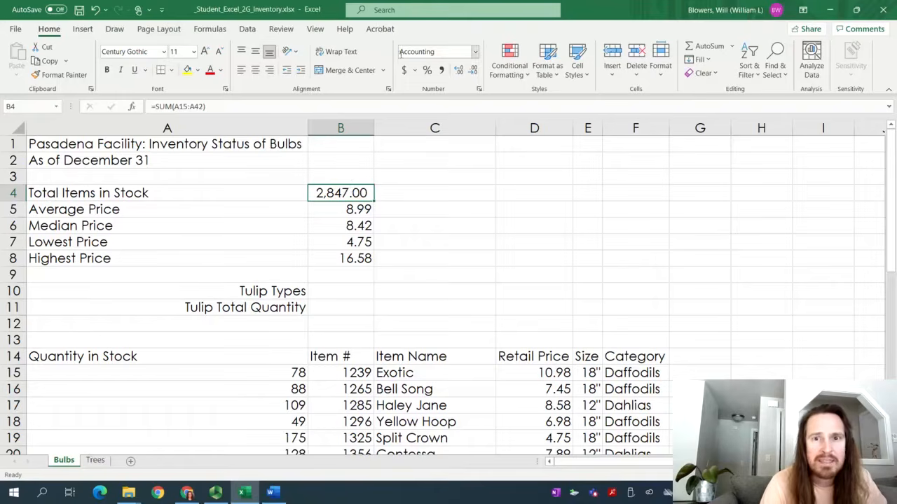
left_click(469, 77)
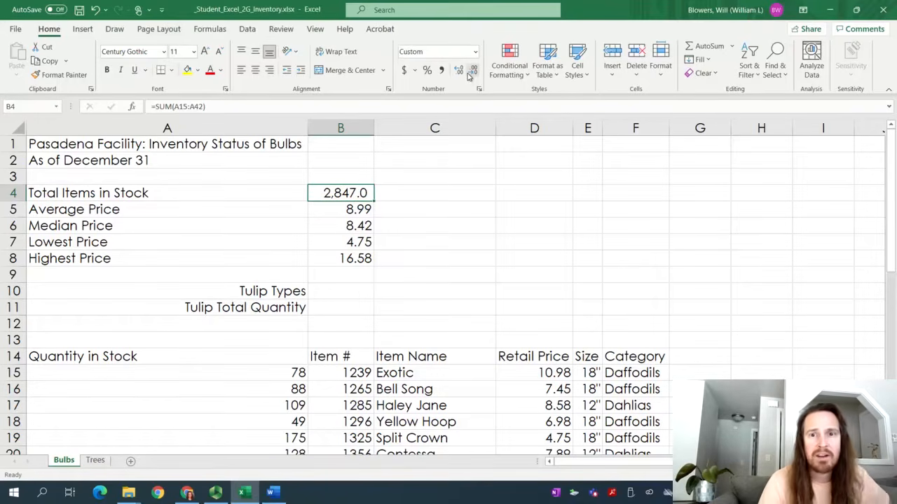
left_click(473, 70)
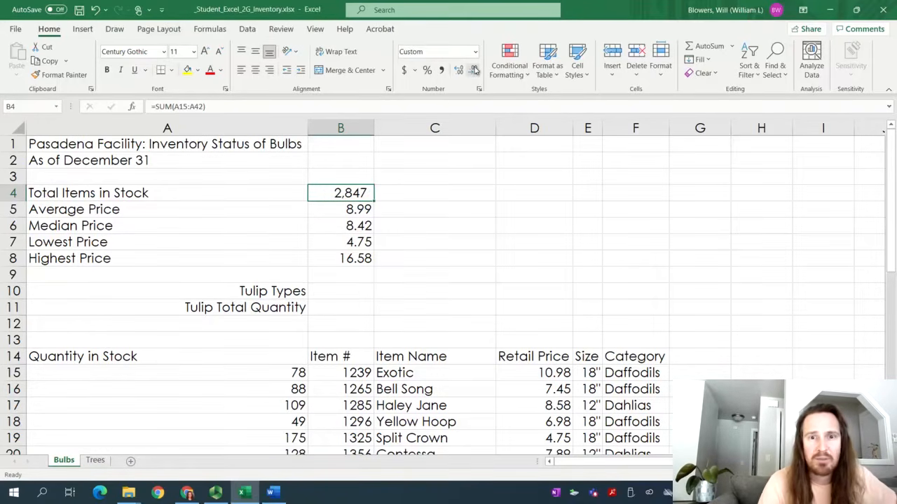
Step: Switch to the Word instructions document and review the number format that step 6 requires for cells B5:B8
left_click(283, 491)
scroll(648, 325, "down", 2)
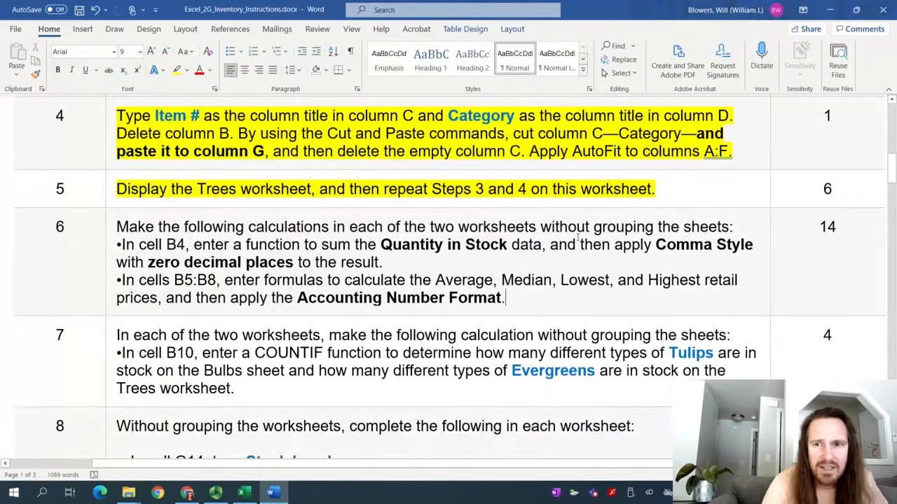
left_click(334, 298)
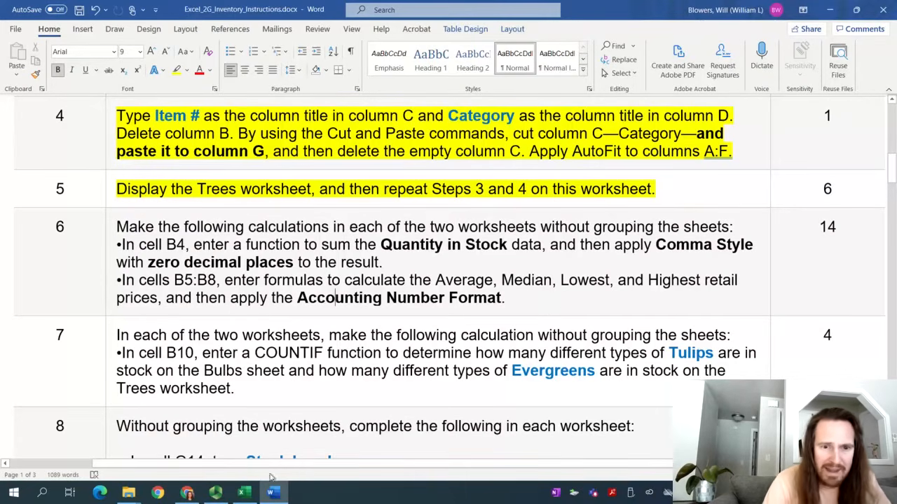
left_click(243, 492)
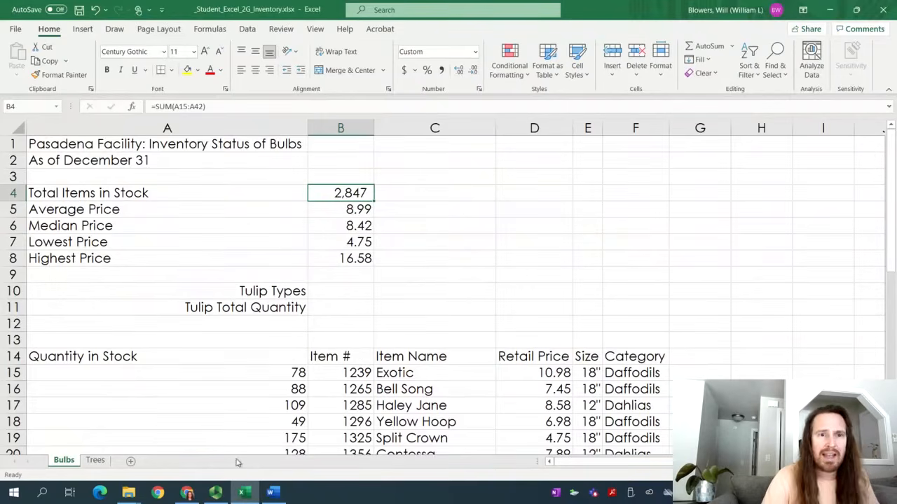
left_click(284, 498)
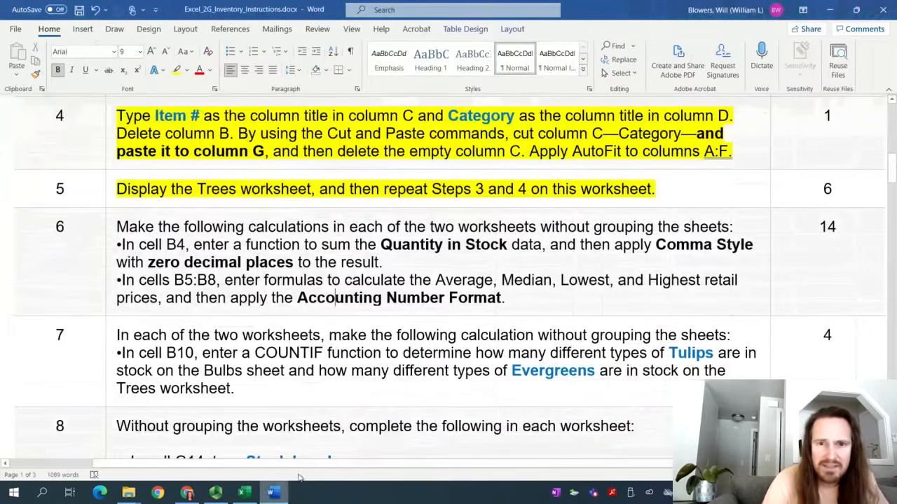
left_click(348, 280)
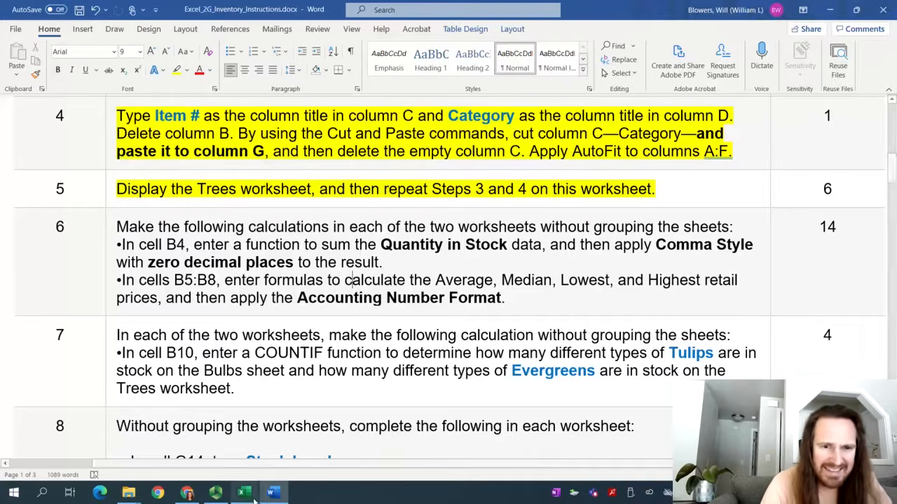
Step: Return to the Excel workbook and apply the Accounting Number Format to the price cells B5:B8 on the Bulbs sheet
key("alt+Tab")
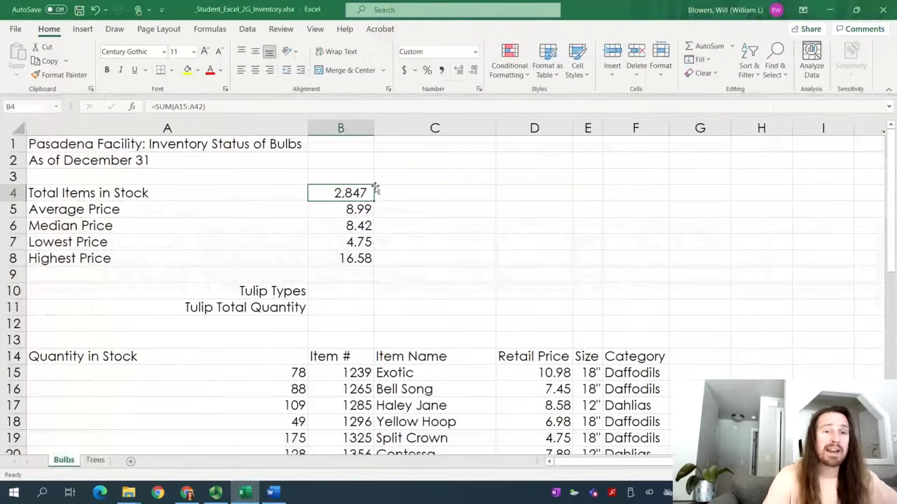
left_click(245, 193)
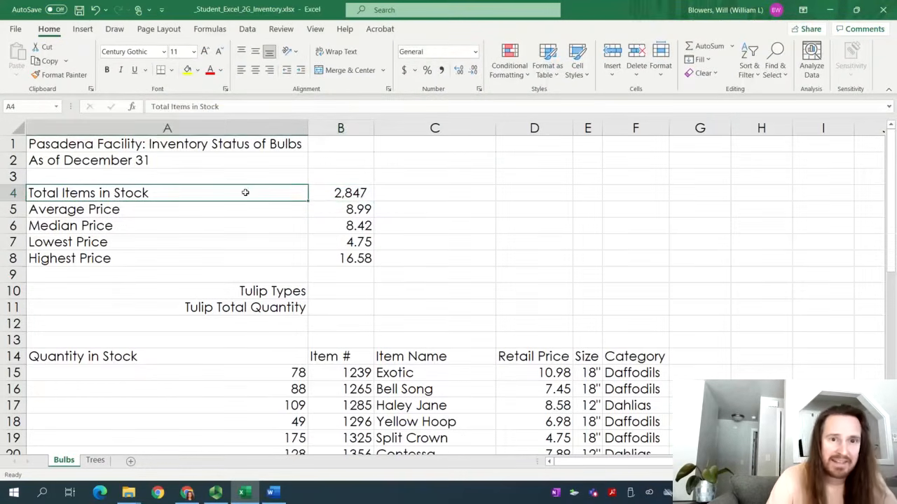
left_click(362, 193)
left_click_drag(353, 212, 353, 261)
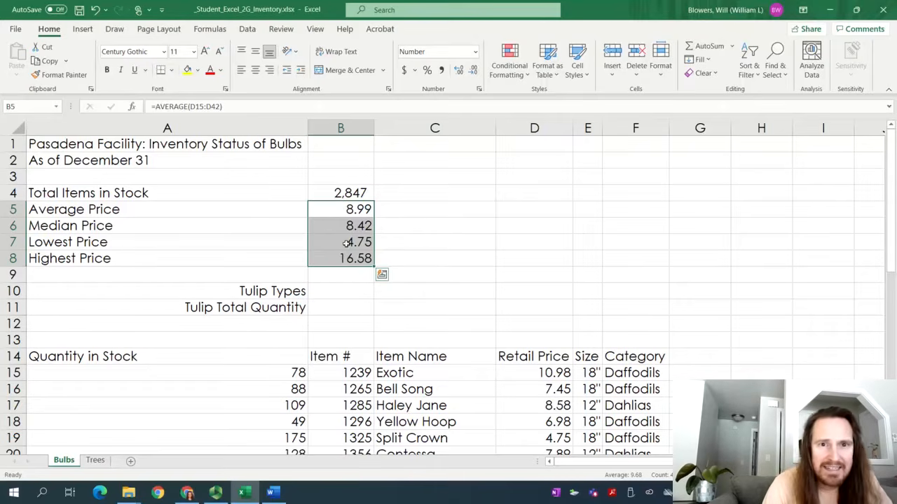
left_click(404, 71)
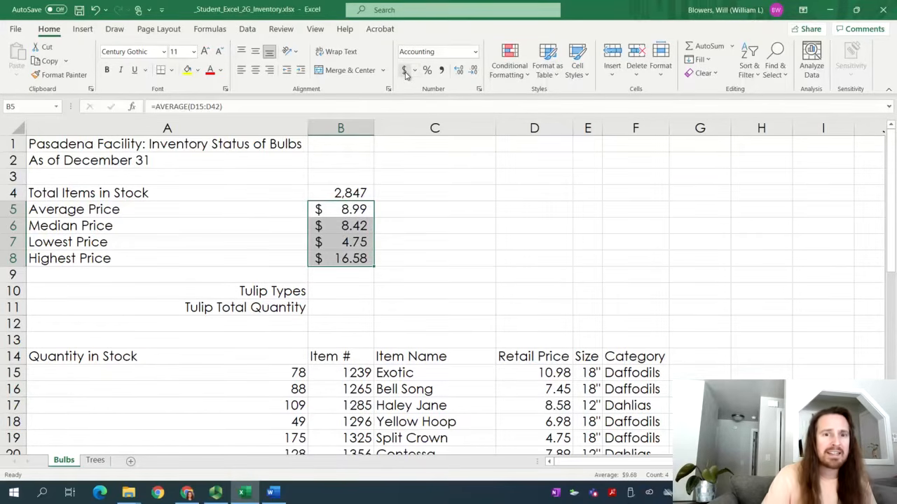
Step: On the Trees sheet, select the price cells B5:B8 for the Accounting Number Format
left_click(95, 462)
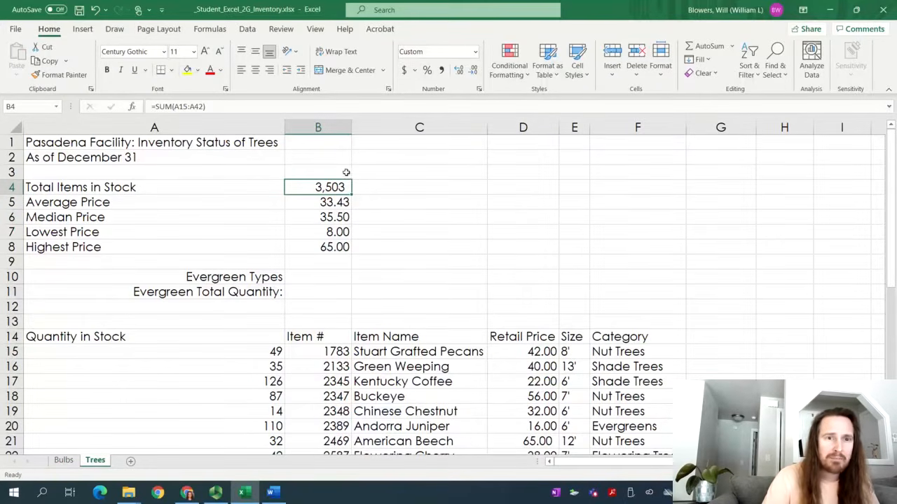
left_click_drag(333, 206, 330, 247)
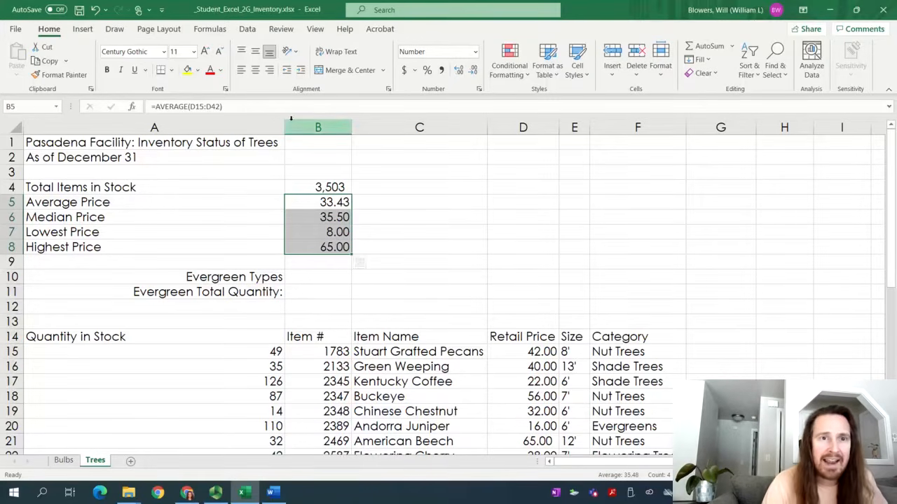
Step: Apply the Accounting Number Format to the price statistics in B5:B8 on the Trees worksheet
left_click(404, 71)
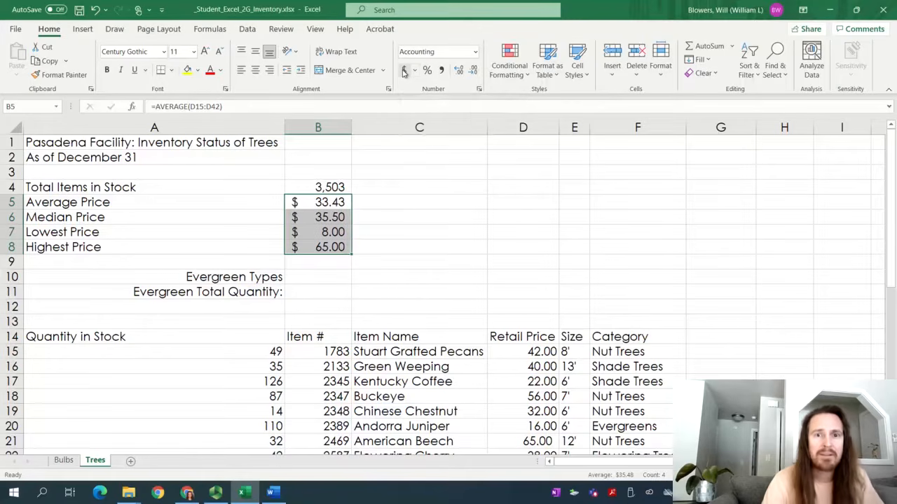
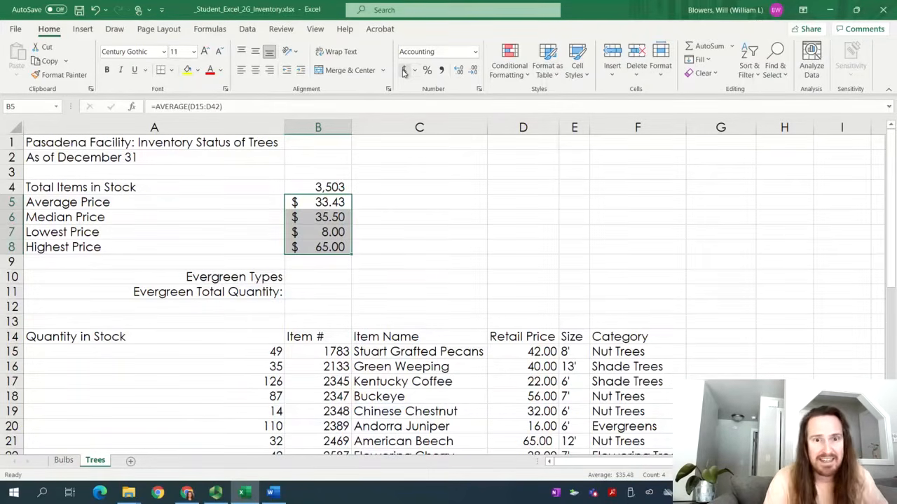
Step: Switch to the Word instructions and highlight all of the step 6 text in yellow
left_click(273, 492)
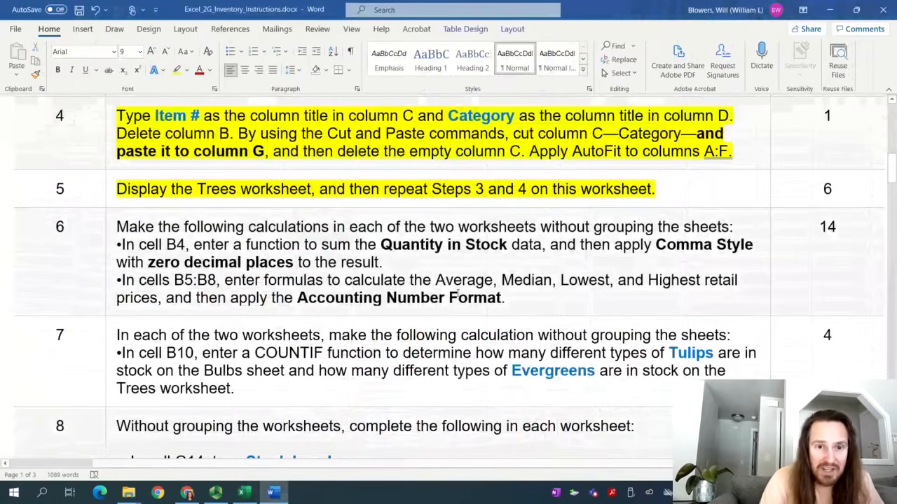
left_click_drag(504, 301, 117, 226)
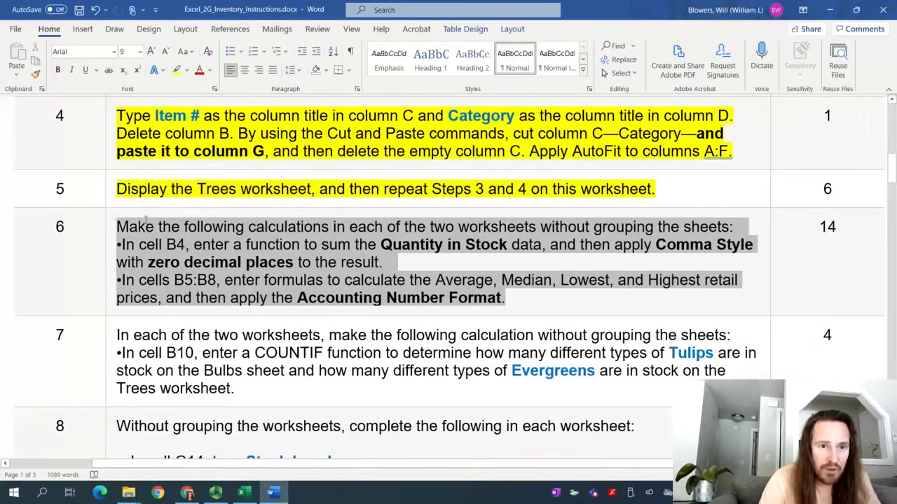
left_click(177, 69)
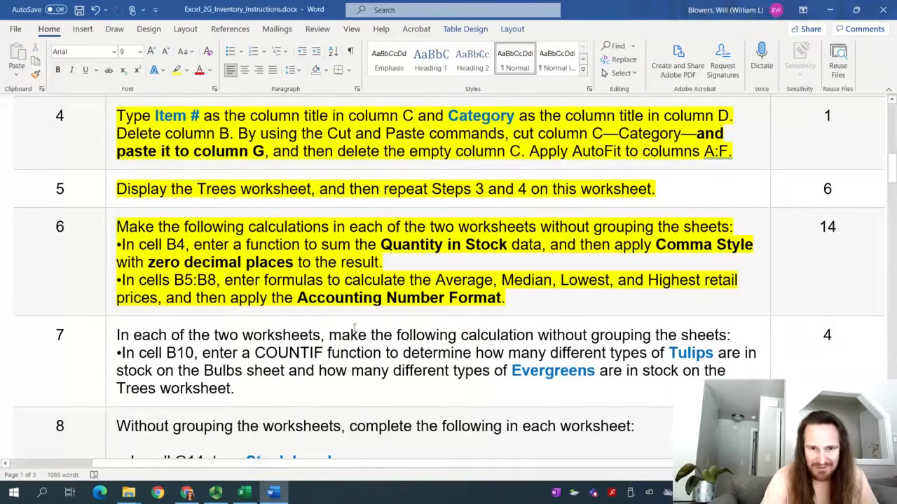
Step: Read instructions 7 and 8 in the Word document, checking them against the Bulbs and Trees worksheets in Excel
scroll(364, 352, "down", 3)
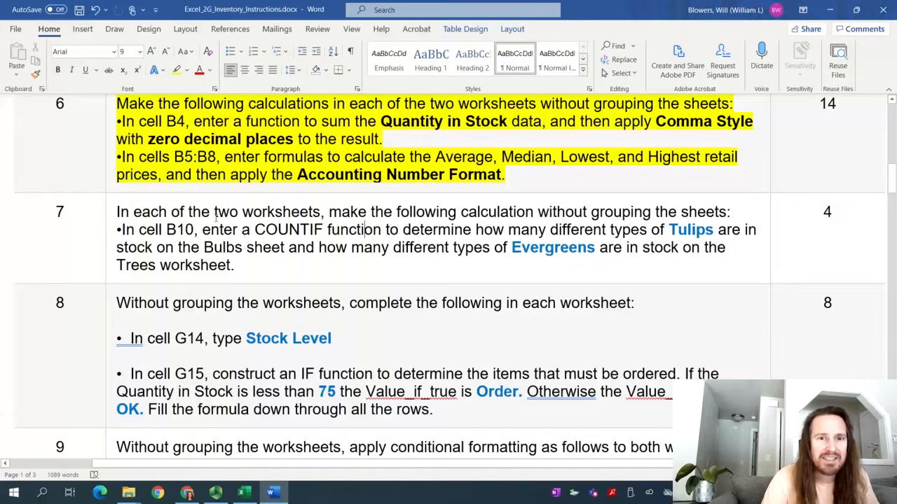
left_click(244, 493)
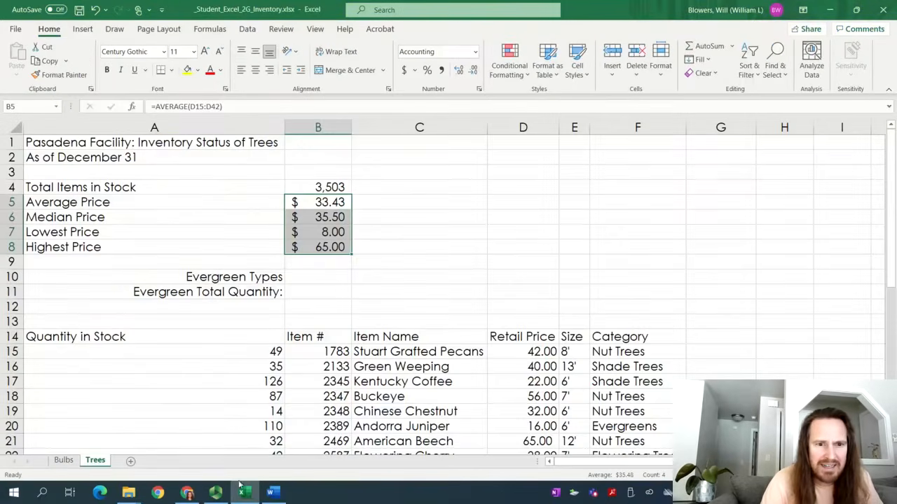
left_click(64, 460)
left_click(95, 460)
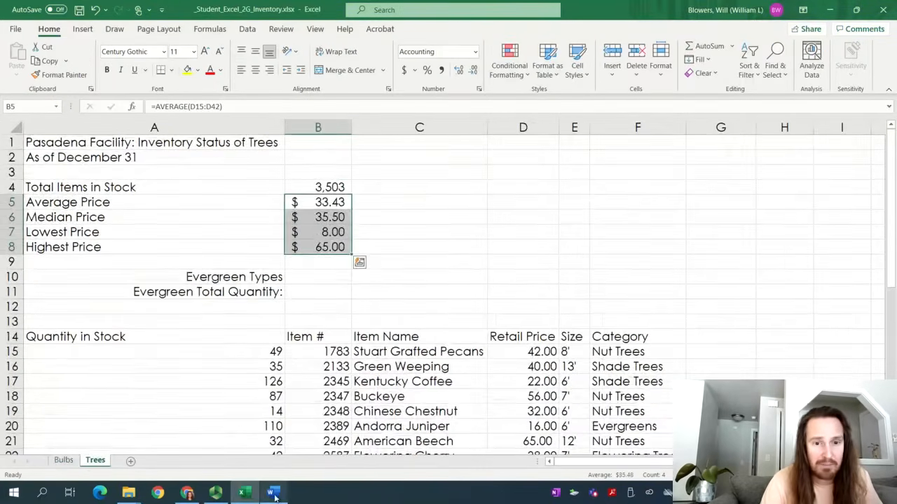
left_click(273, 492)
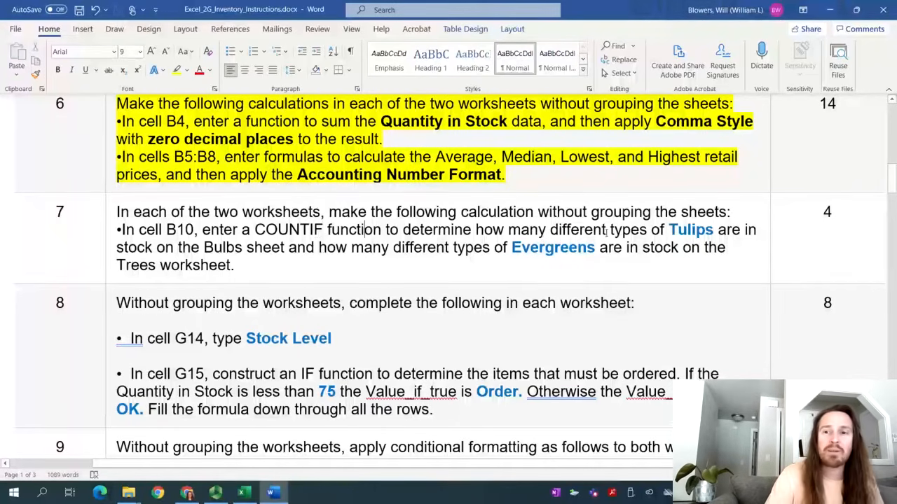
left_click(696, 229)
left_click(547, 252)
left_click(310, 335)
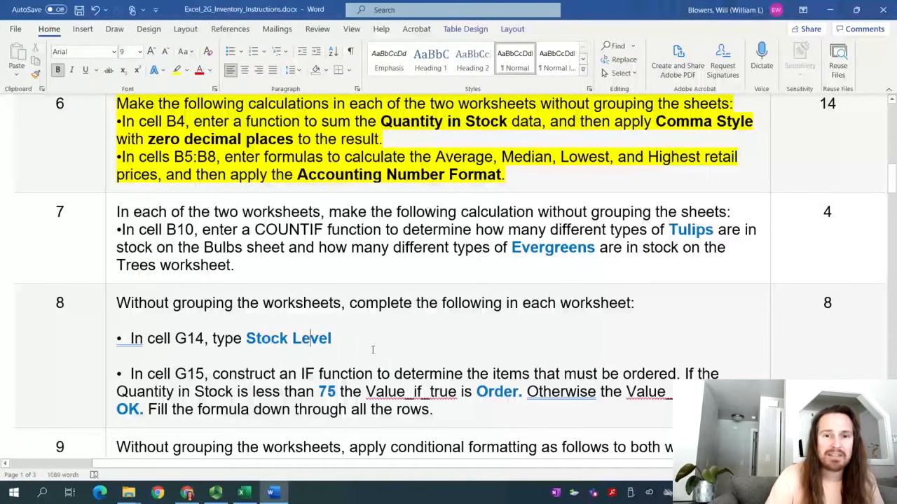
left_click(495, 393)
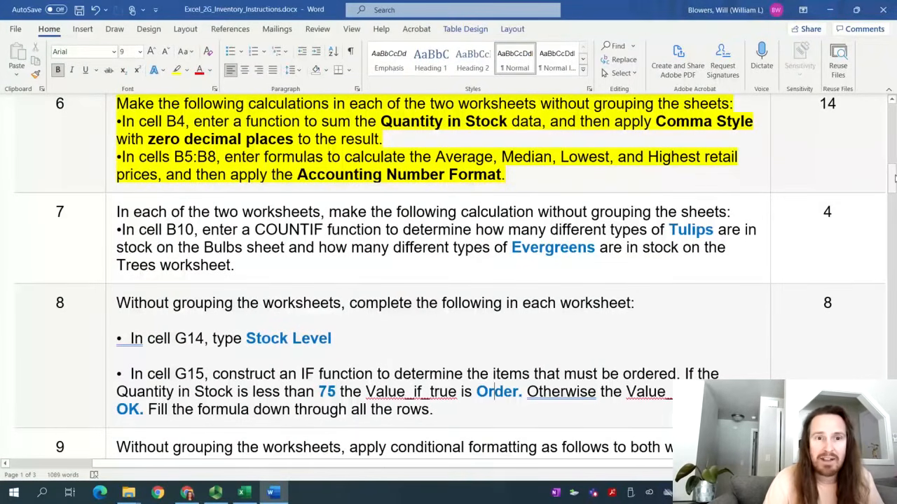
left_click_drag(894, 178, 870, 179)
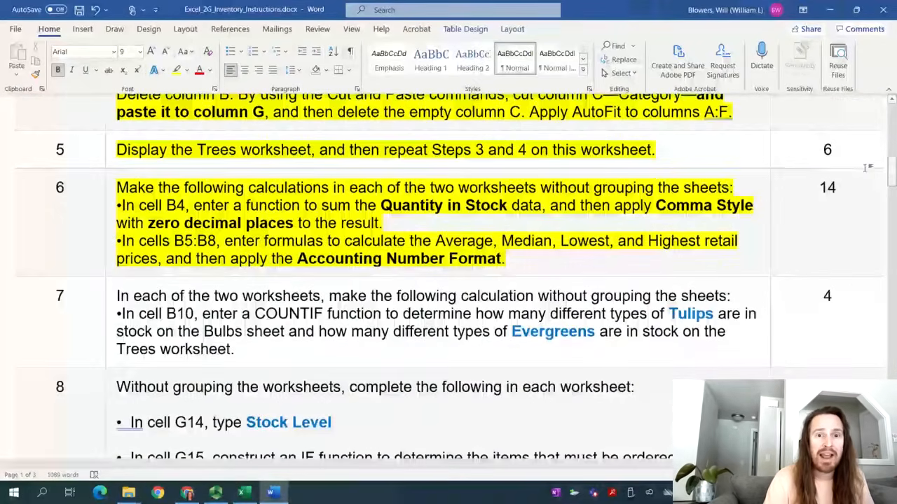
left_click(215, 492)
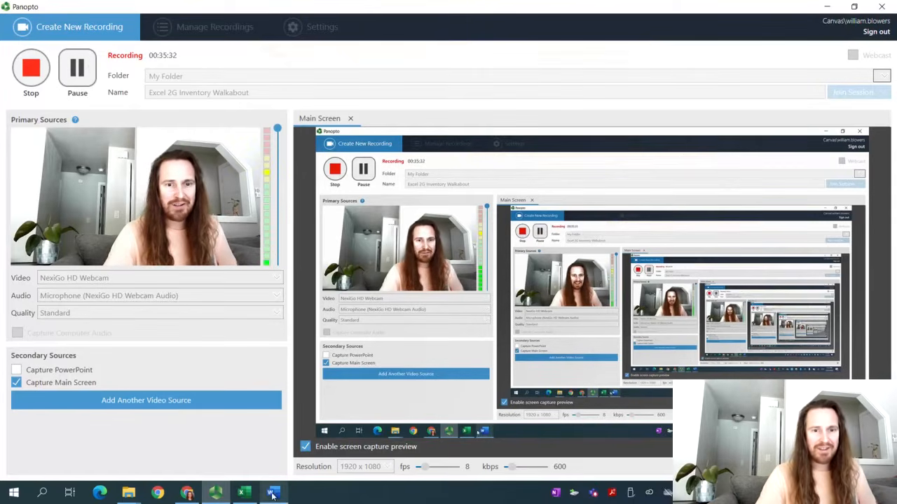
Step: Switch to the Excel workbook and insert a COUNTIF function in cell B10 of the Bulbs worksheet
left_click(244, 493)
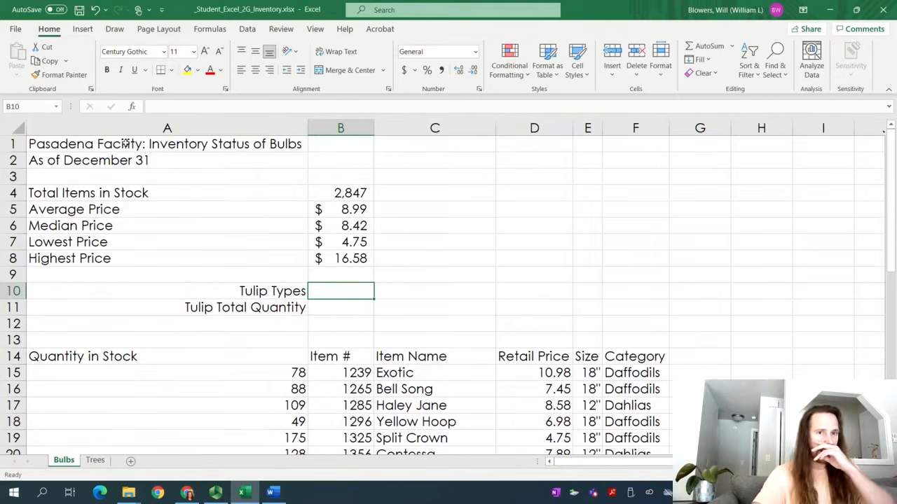
left_click(134, 109)
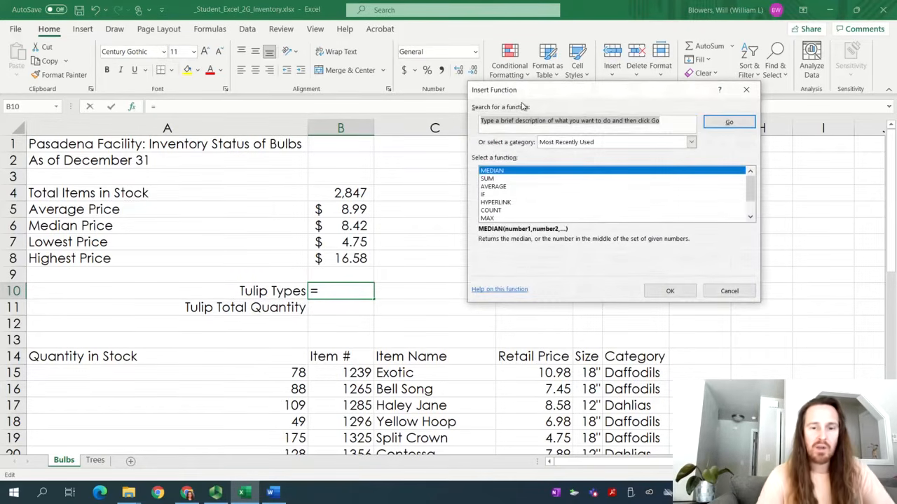
type("countif")
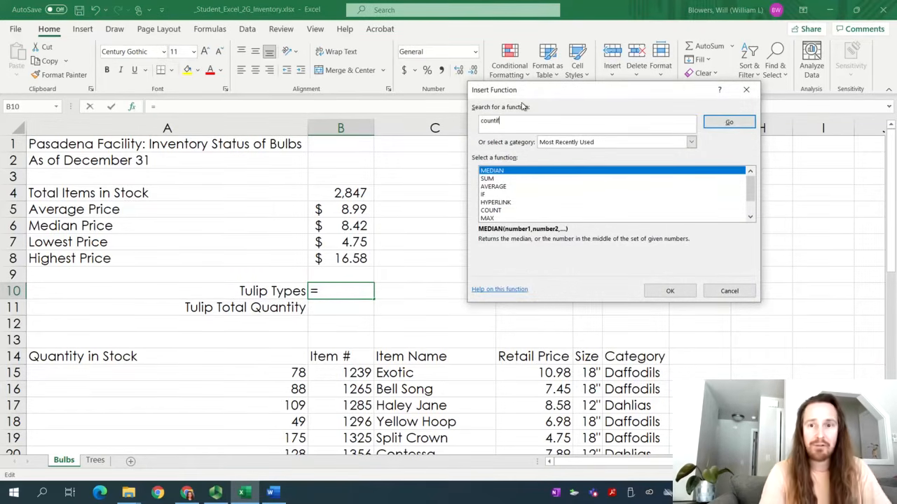
left_click(741, 125)
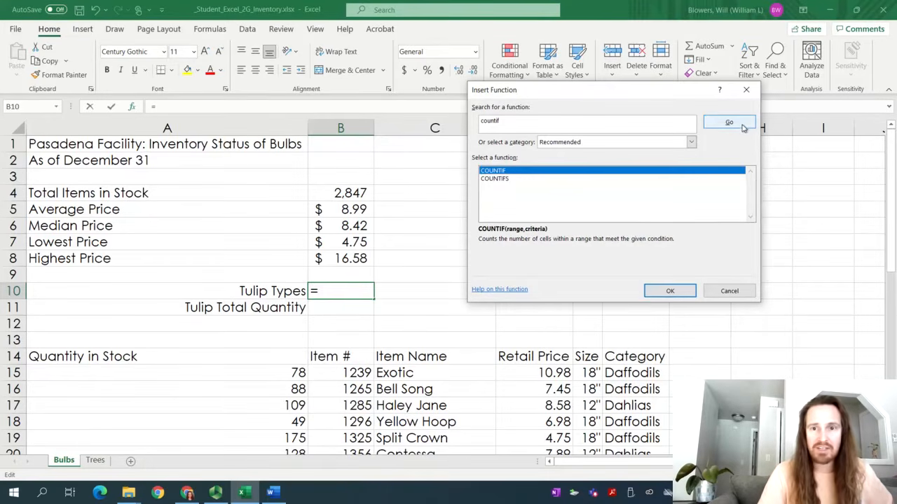
double_click(512, 172)
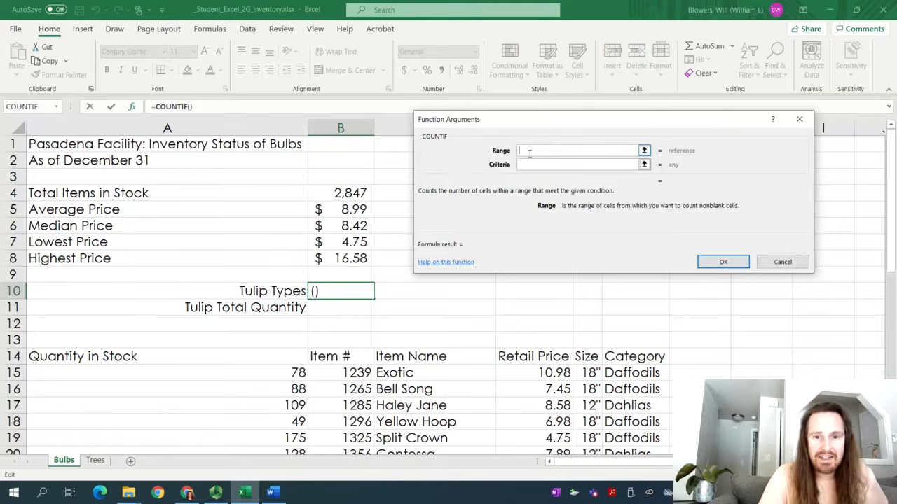
Step: Set the COUNTIF range to the category cells F15:F42 and the criteria to Tulips, and accept the function
scroll(401, 373, "down", 4)
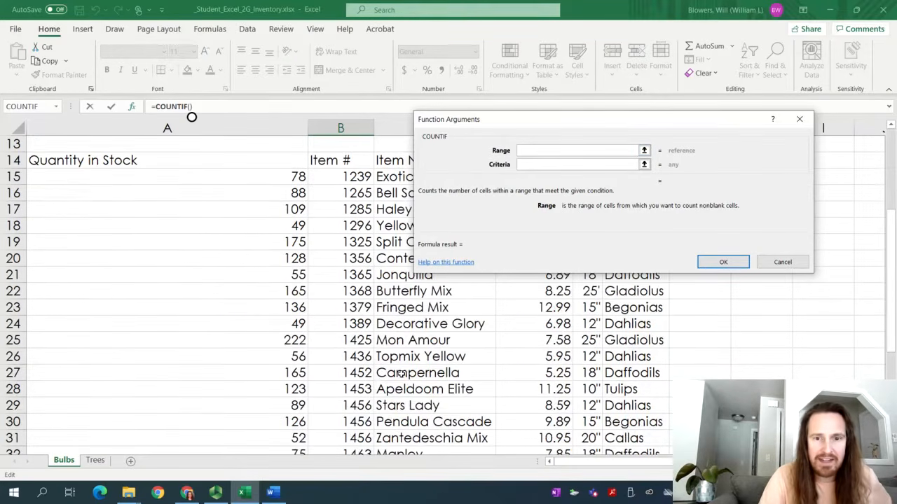
scroll(401, 373, "down", 3)
scroll(535, 278, "up", 7)
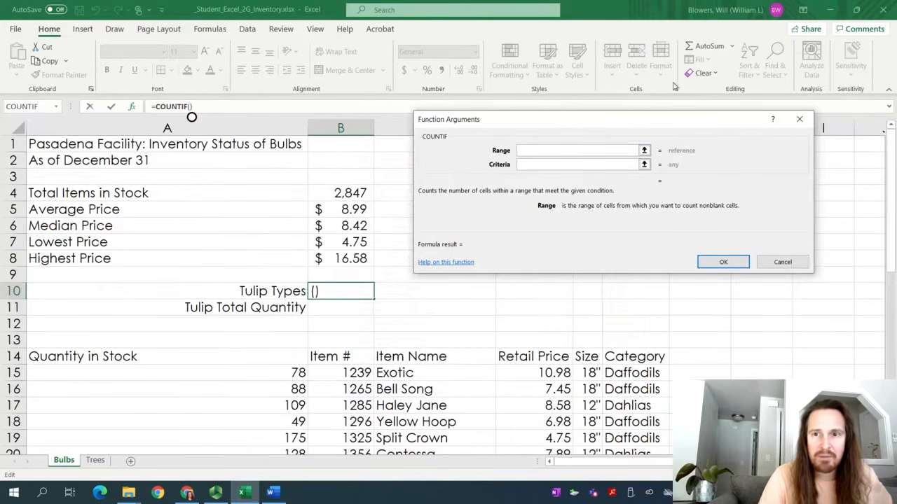
left_click_drag(651, 123, 372, 102)
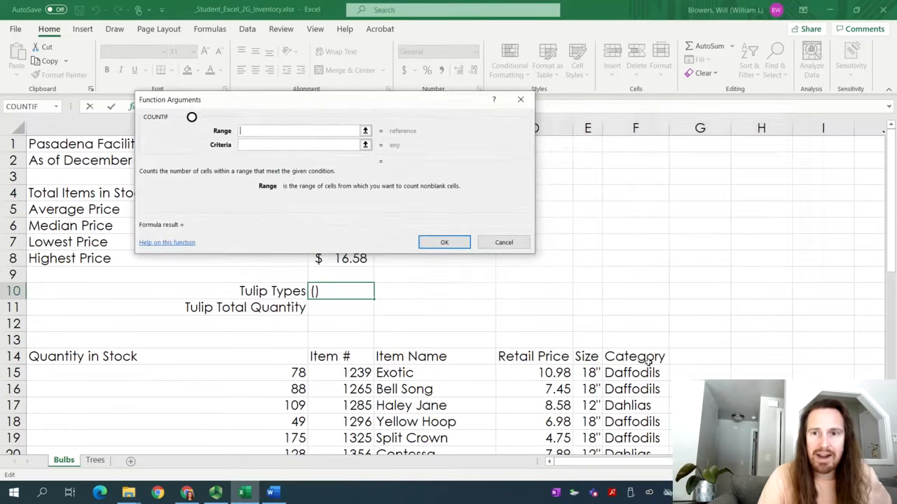
left_click_drag(628, 373, 624, 419)
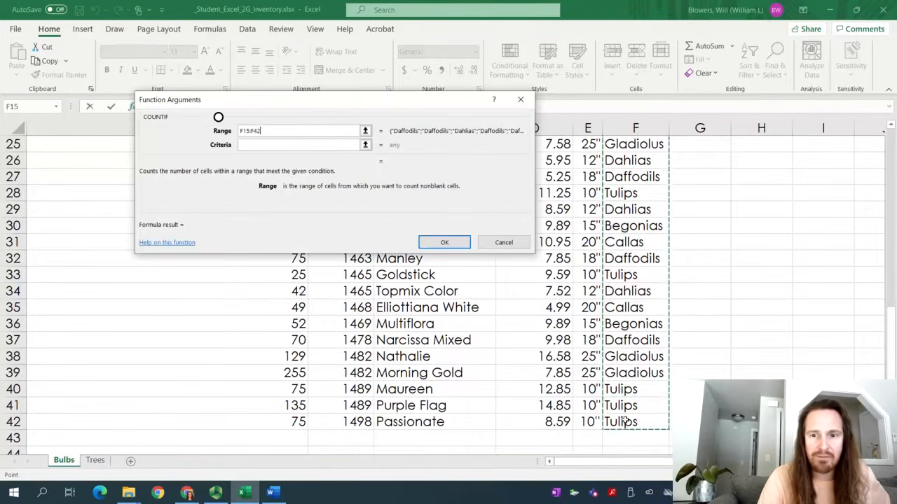
left_click(285, 146)
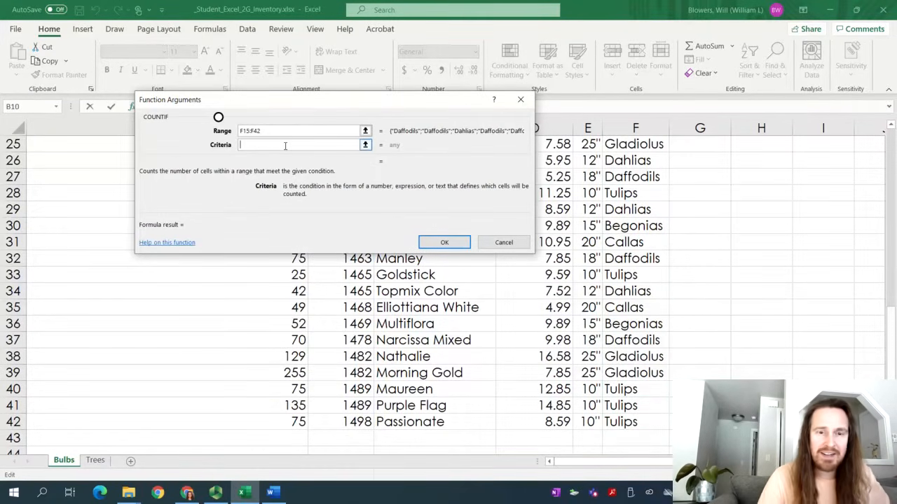
type("T")
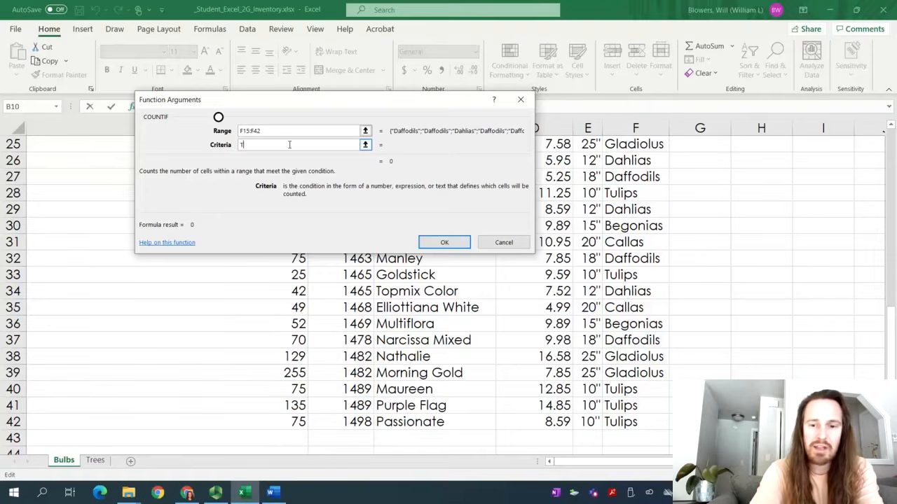
type("ulips")
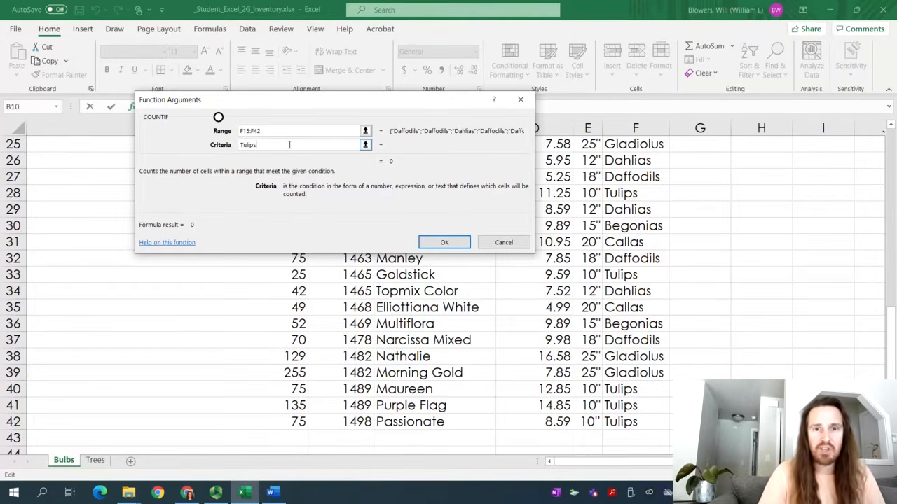
left_click(445, 243)
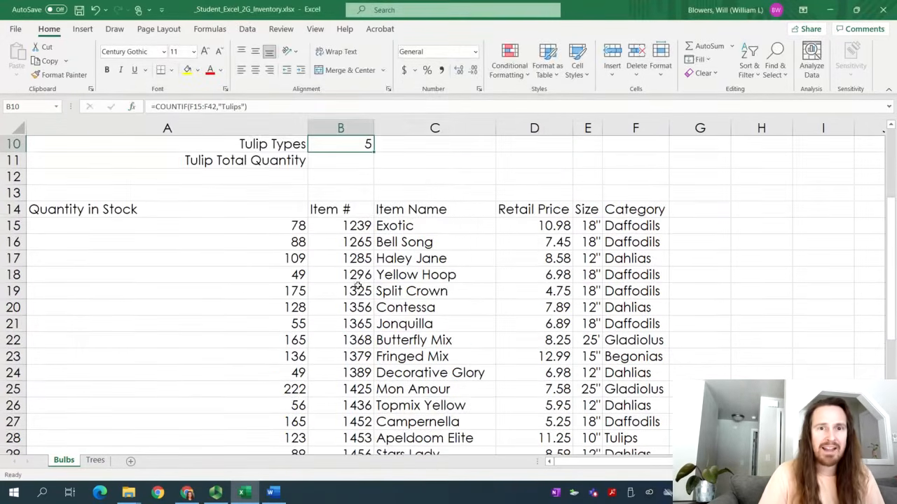
Step: Check the Tulip Types result against the Tulips entries in the Category column of the Bulbs worksheet
scroll(357, 285, "up", 2)
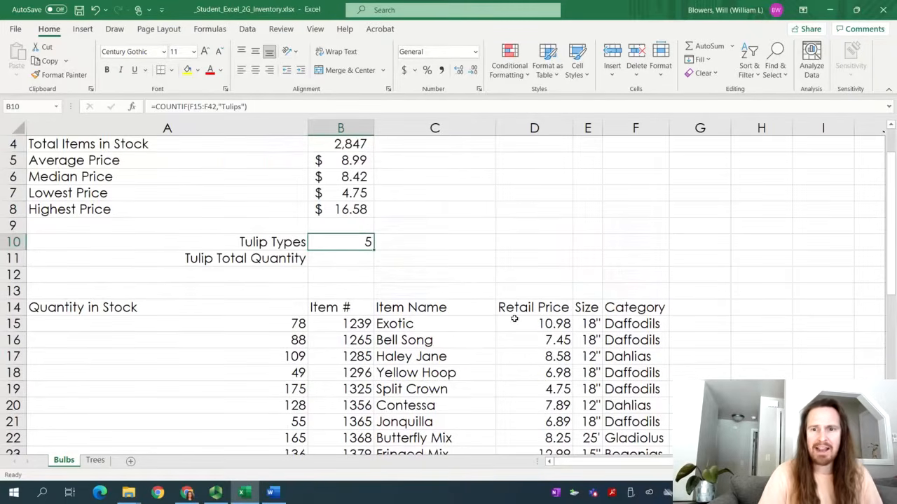
scroll(509, 323, "down", 2)
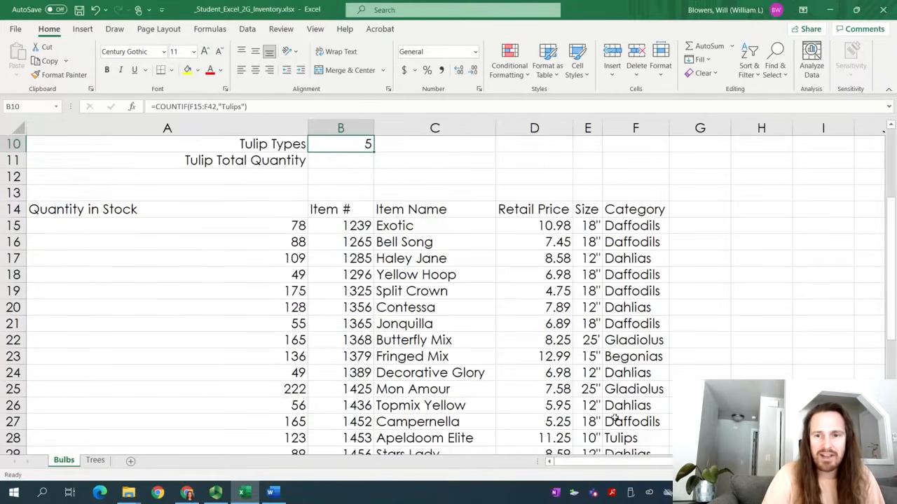
left_click(623, 440)
scroll(621, 404, "down", 4)
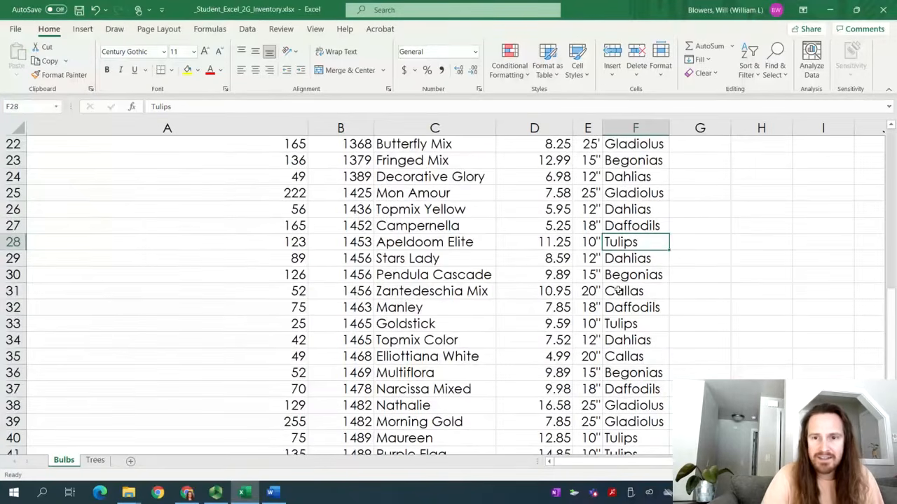
left_click(623, 321)
scroll(625, 330, "down", 2)
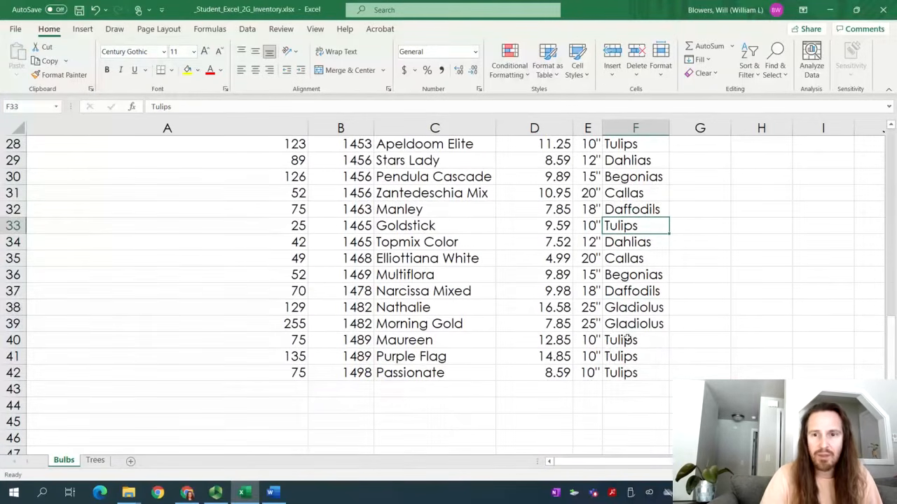
left_click_drag(627, 339, 627, 372)
left_click(539, 322)
scroll(490, 282, "up", 9)
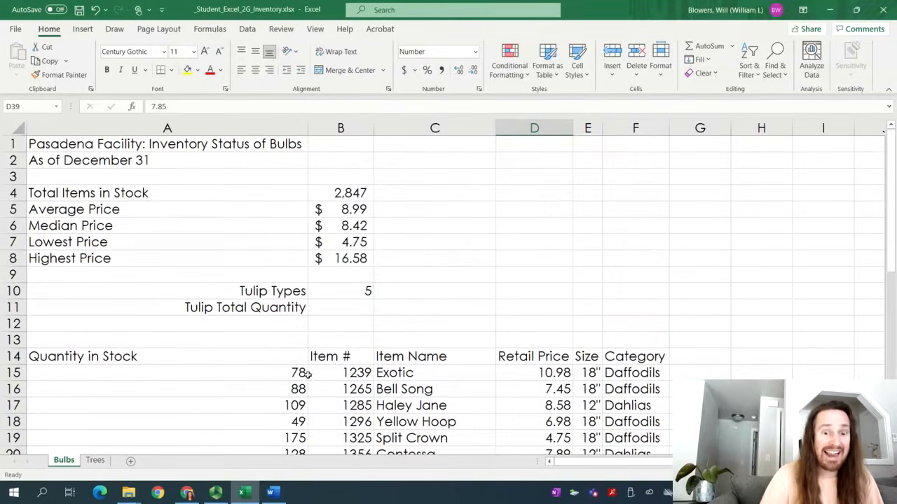
Step: Check instruction 7 in the Word document, and insert a COUNTIF function in cell B10 of the Trees worksheet in Excel
left_click(275, 494)
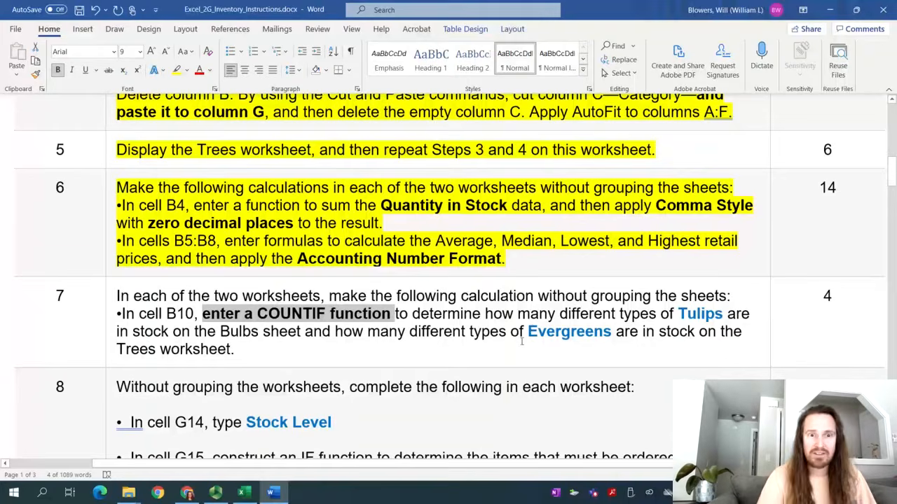
scroll(301, 350, "down", 4)
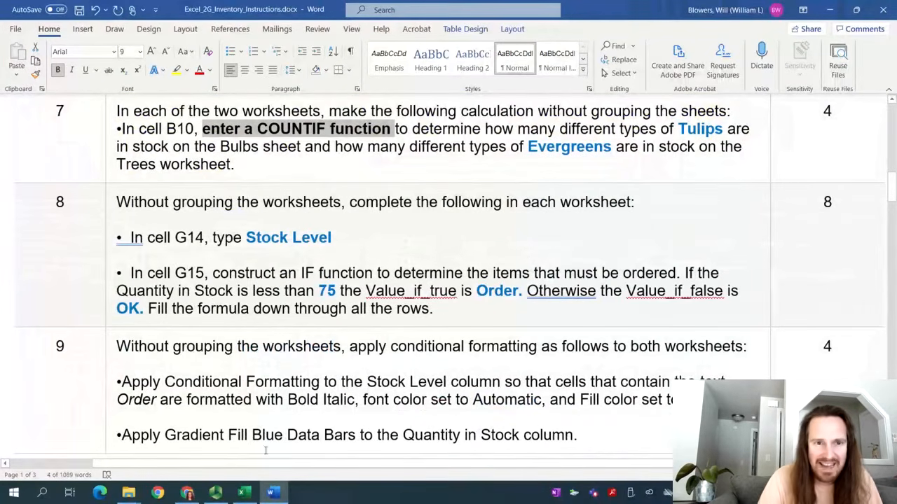
left_click(244, 492)
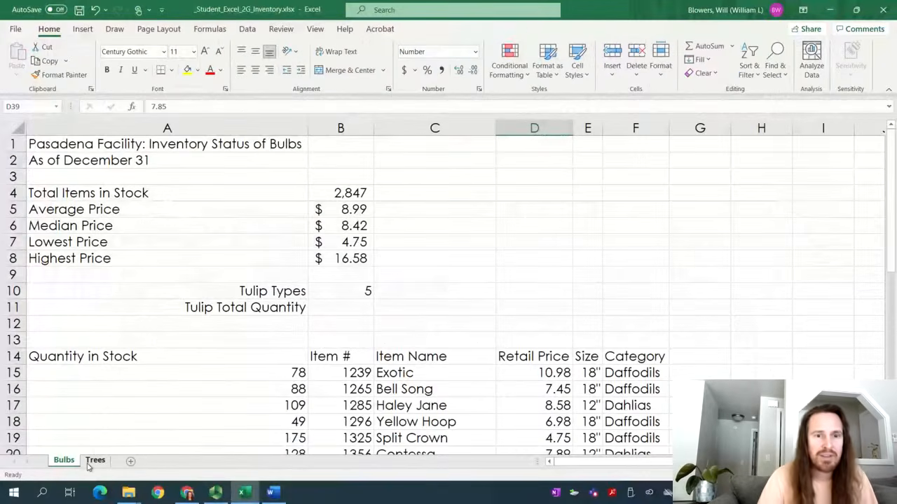
left_click(94, 461)
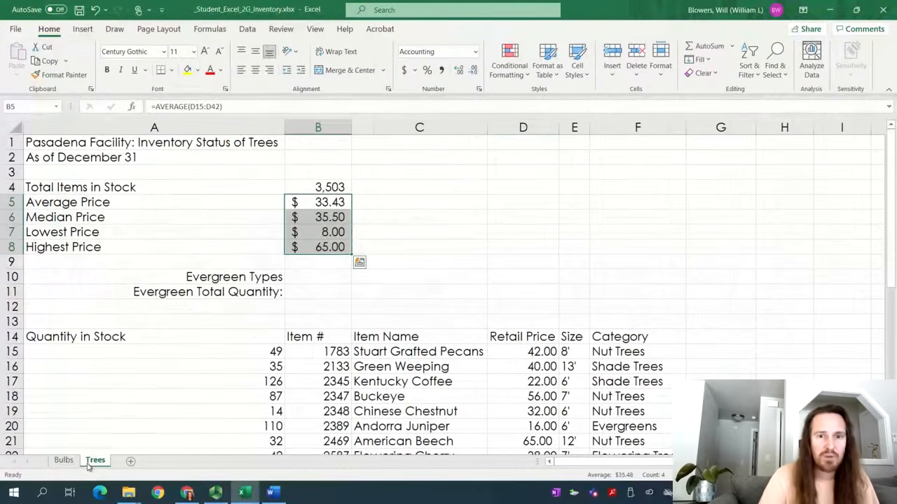
left_click(308, 278)
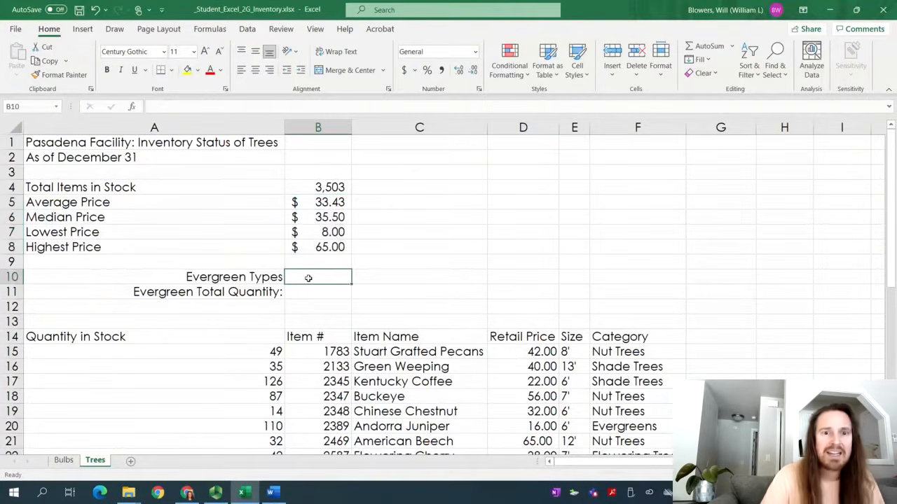
left_click(132, 107)
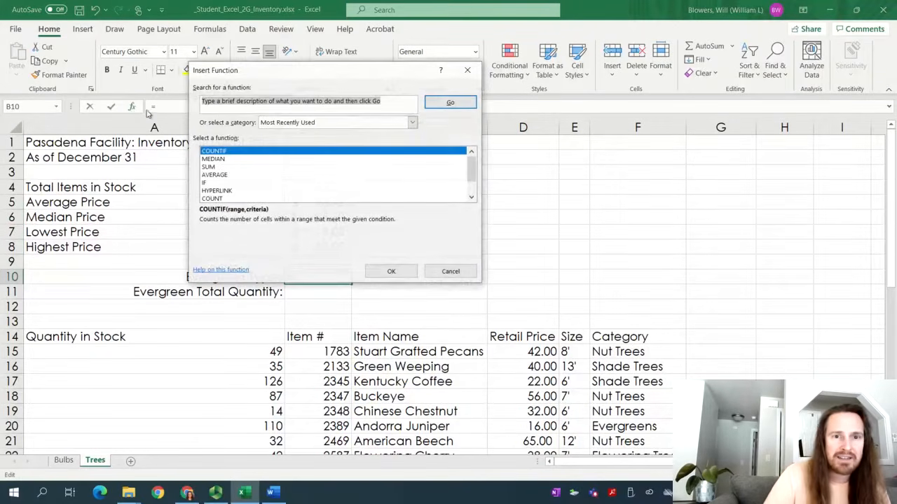
double_click(215, 153)
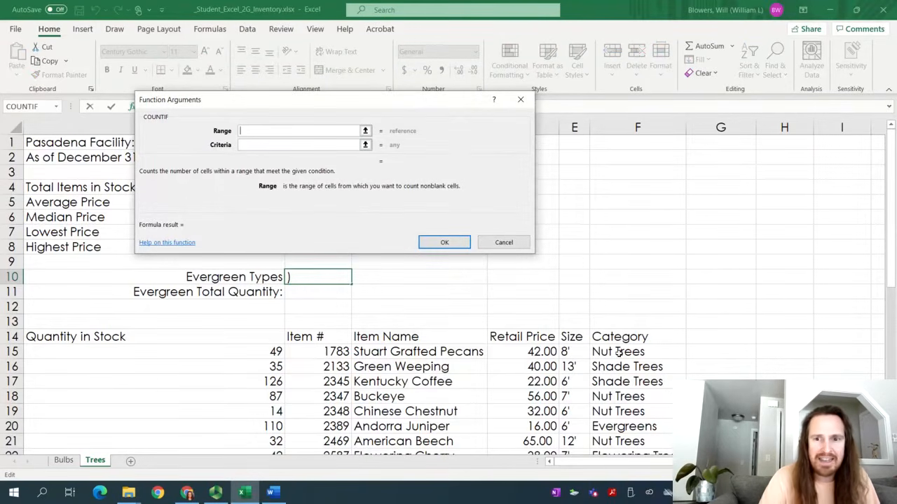
Step: Set the COUNTIF range to the category cells F15:F42 and the criteria to Evergreen, and accept the function
left_click_drag(618, 352, 621, 411)
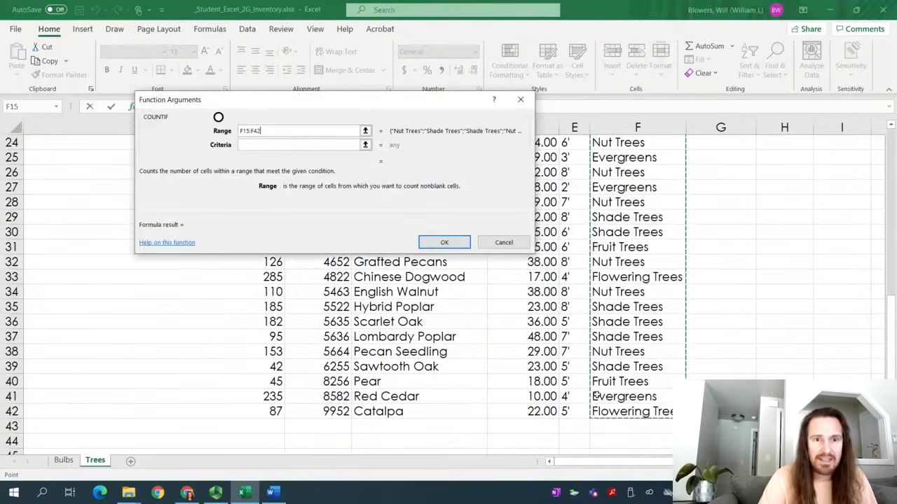
left_click(317, 144)
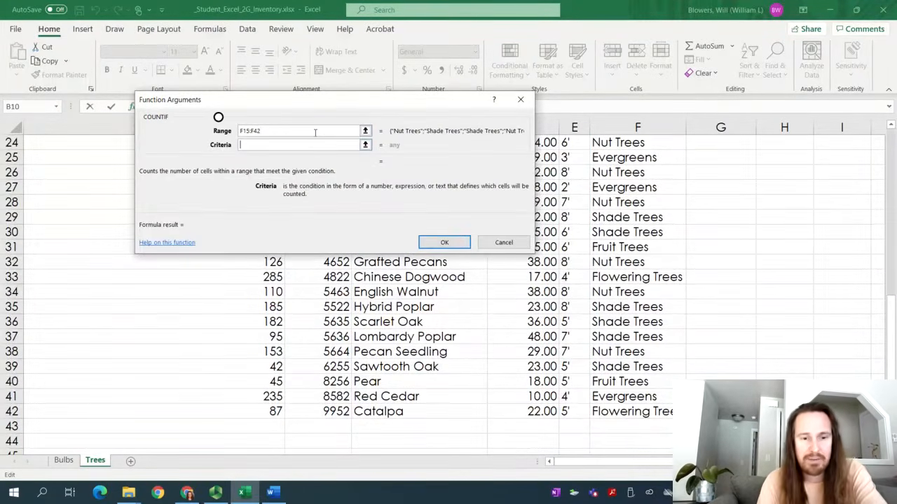
type("Evergr")
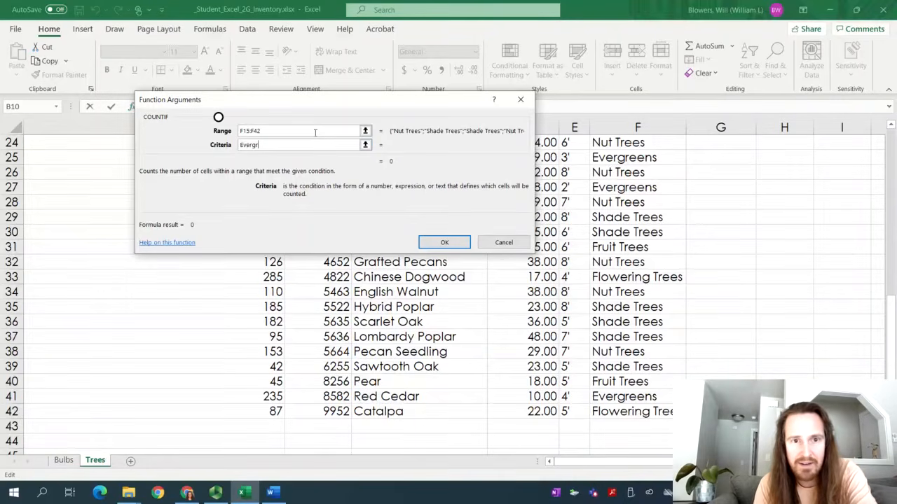
type("een")
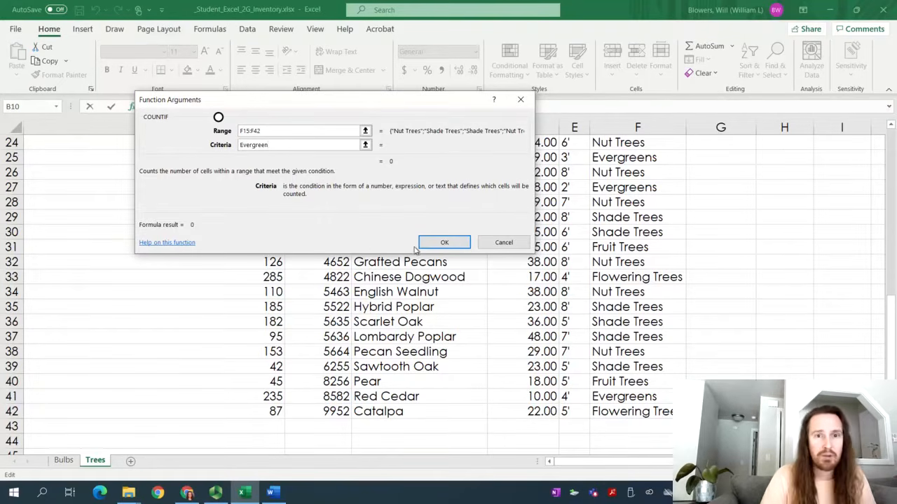
left_click(440, 242)
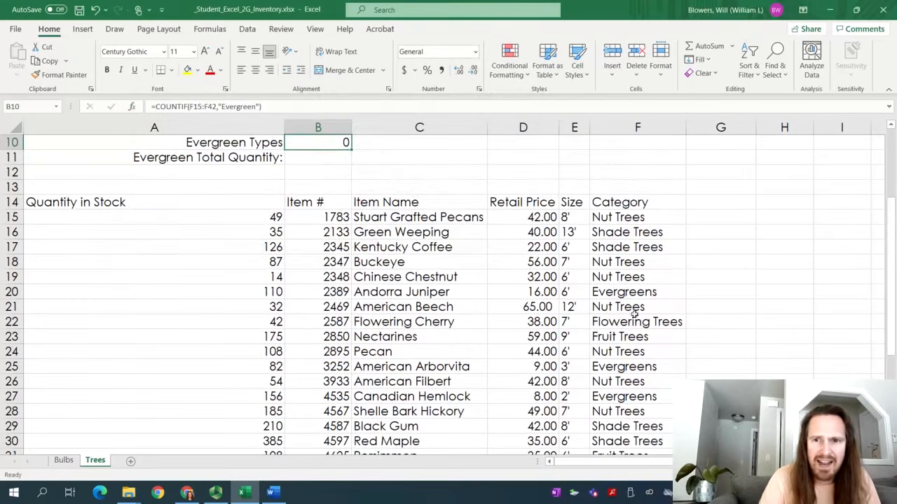
Step: Check the category wording in the Word instructions, and correct the COUNTIF criteria in cell B10 of the Excel Trees worksheet to Evergreens
left_click(273, 492)
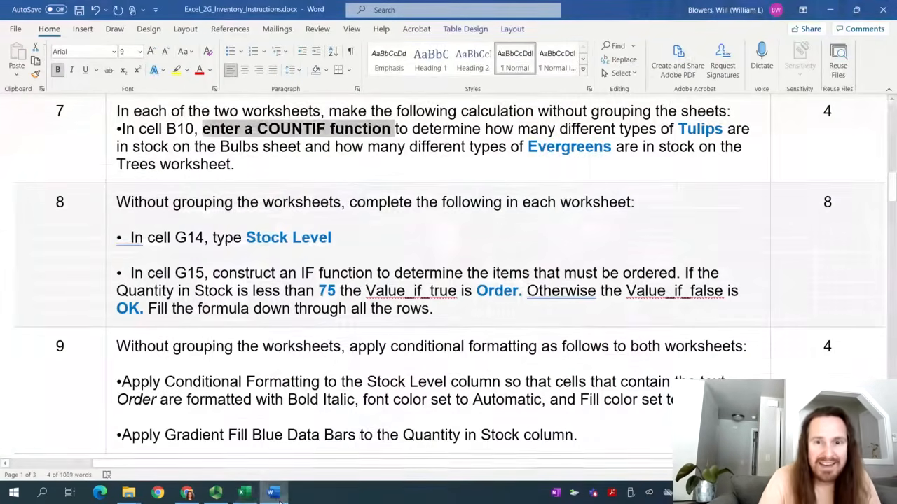
left_click(243, 492)
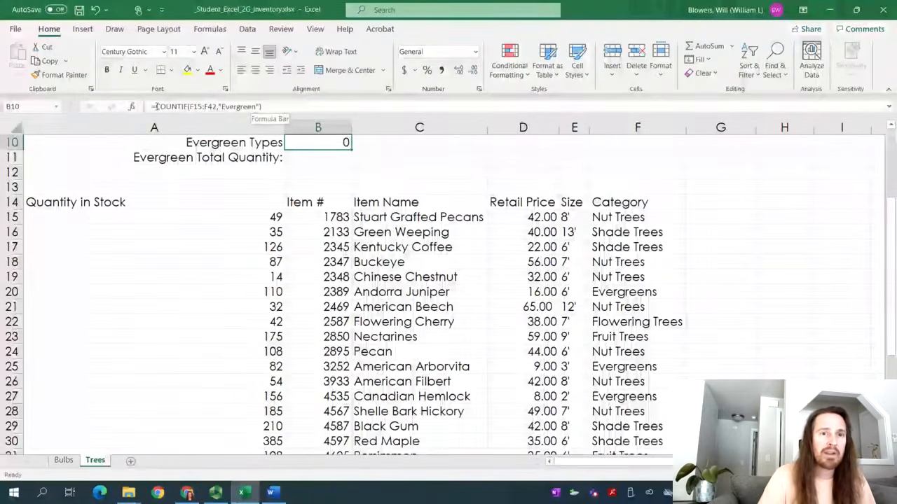
left_click(258, 107)
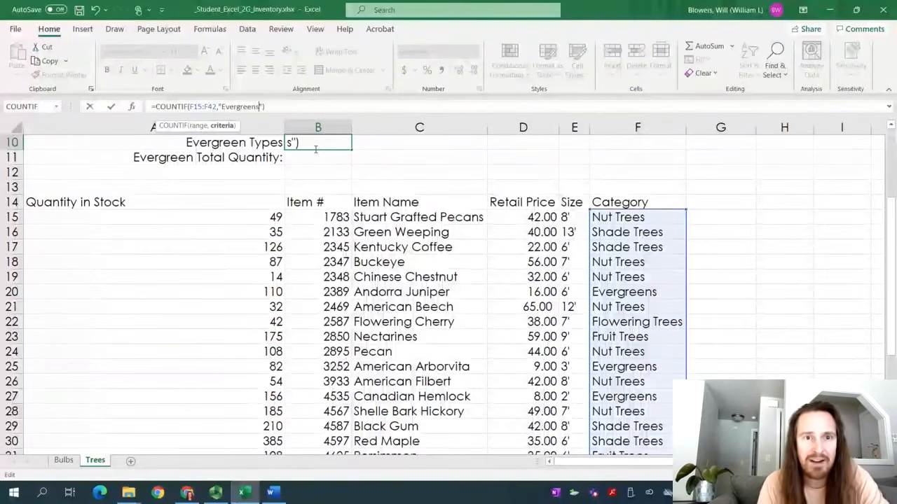
key("Return")
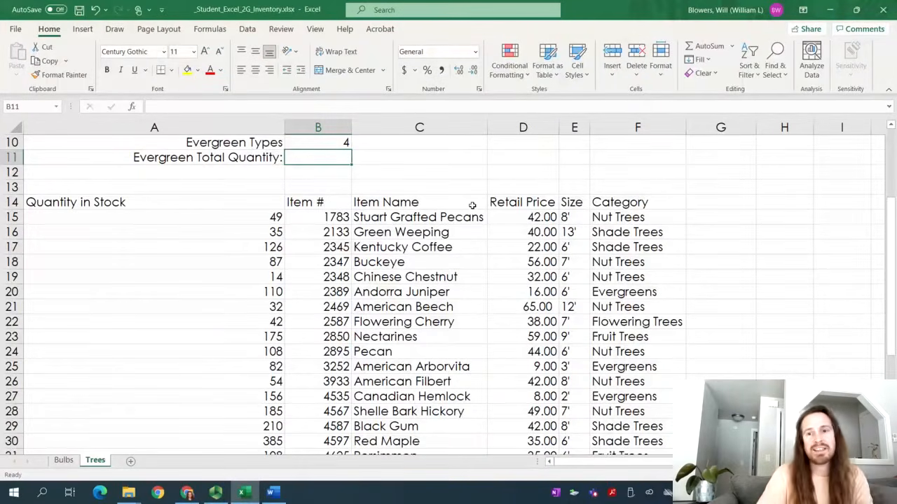
left_click(301, 144)
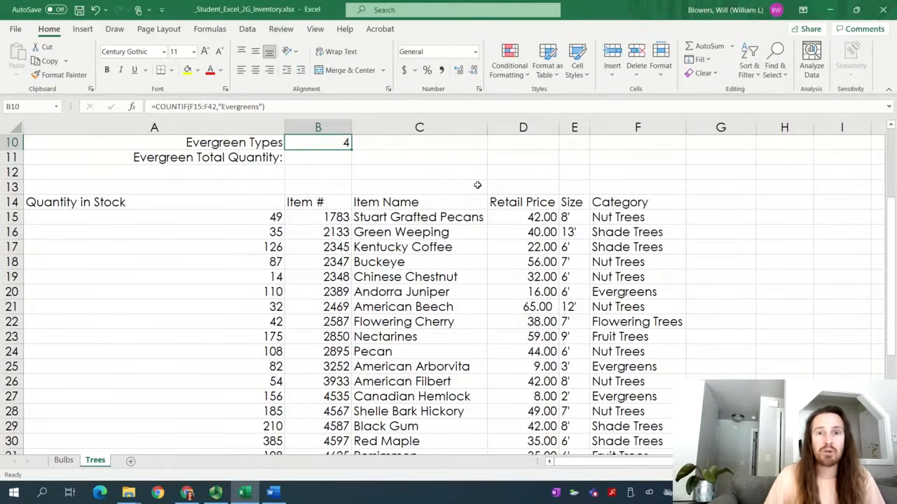
left_click(390, 190)
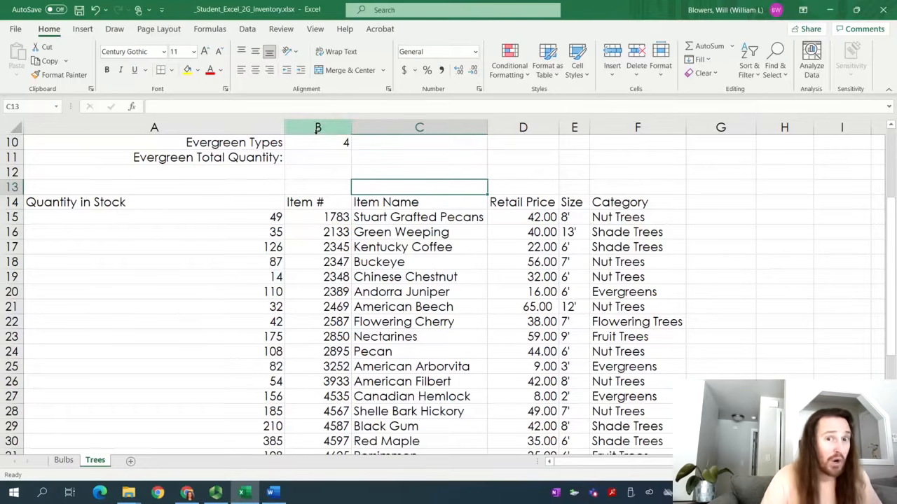
left_click(313, 142)
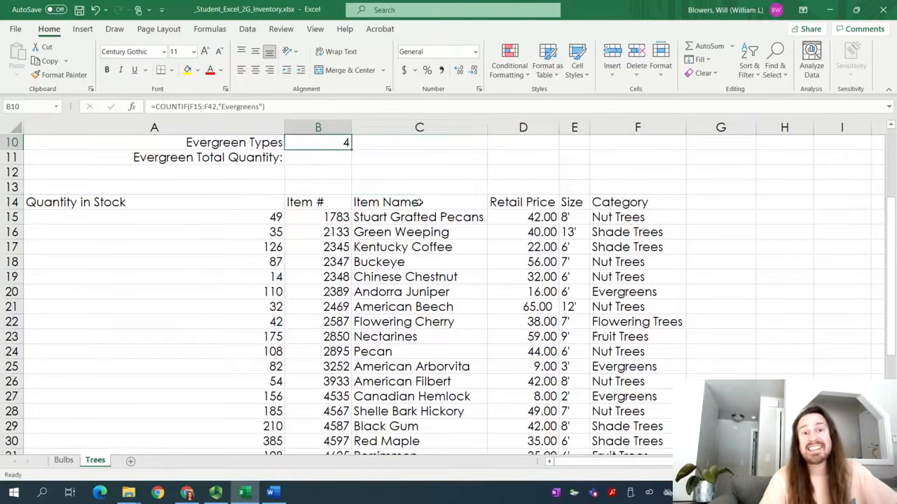
scroll(419, 203, "up", 2)
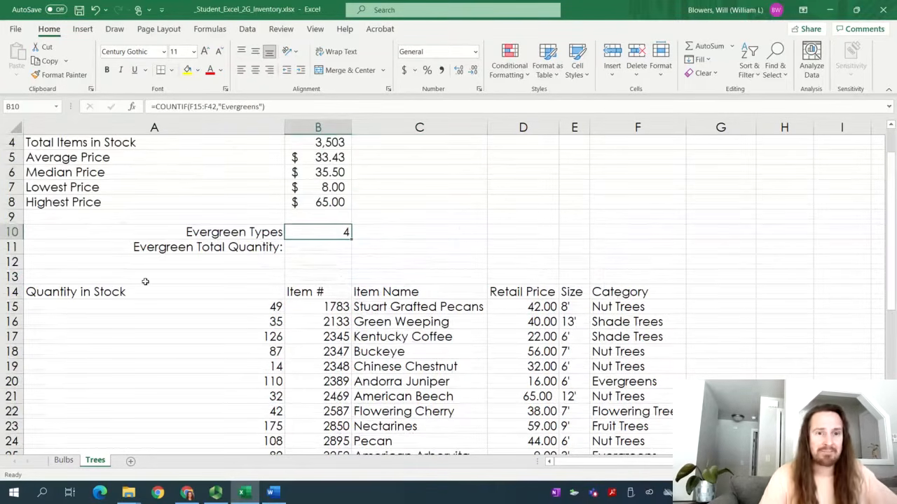
left_click(215, 492)
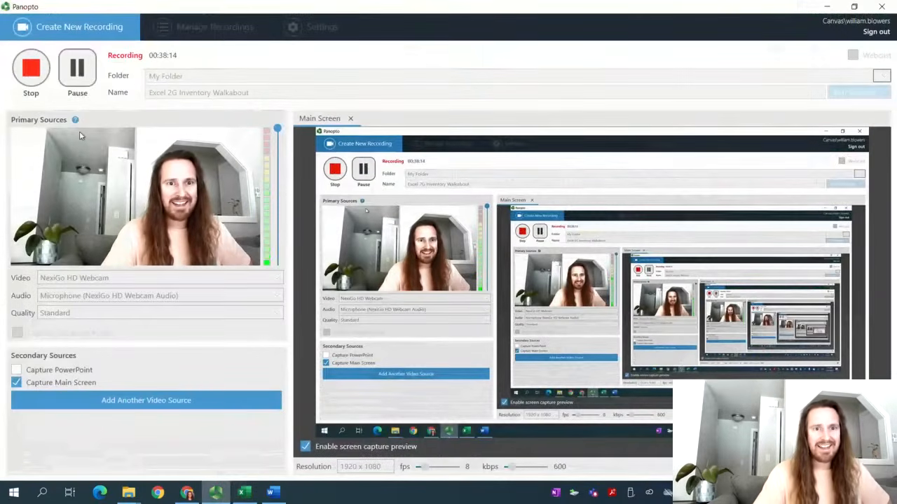
left_click(77, 68)
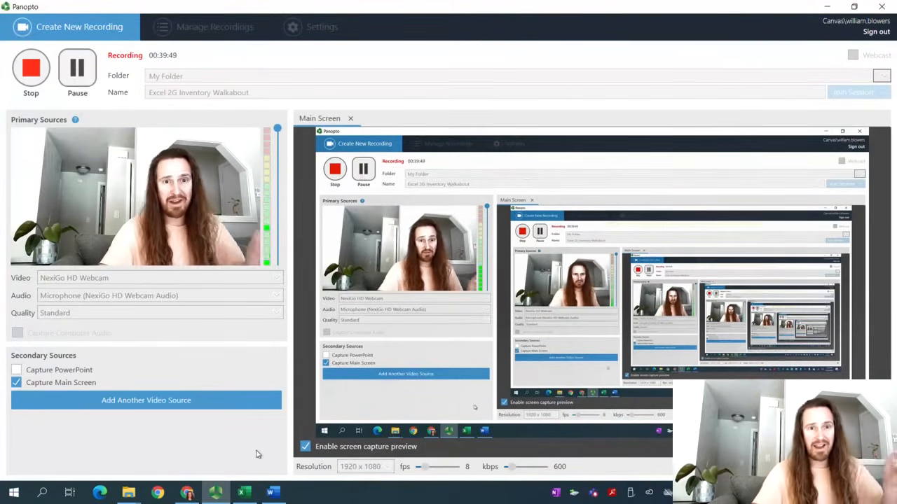
Step: Switch back to the Excel workbook and enter the heading Stock Level in cell G14 of the Trees worksheet
left_click(243, 493)
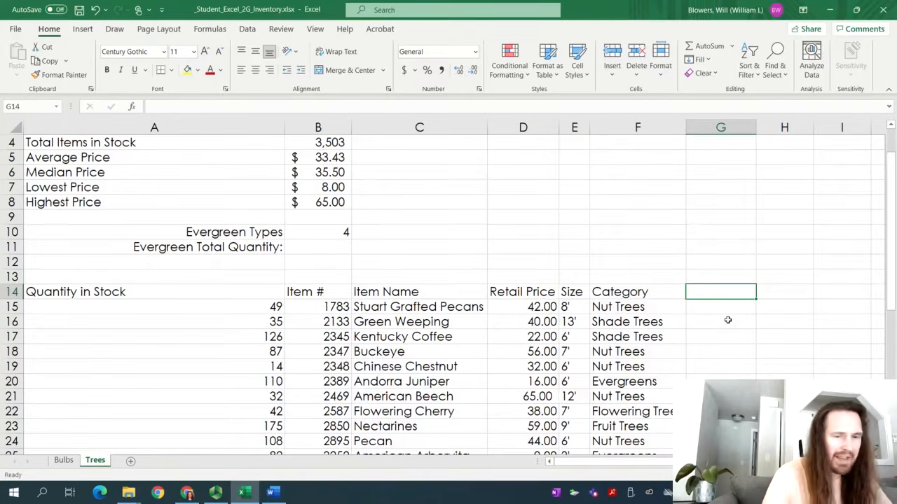
type("St")
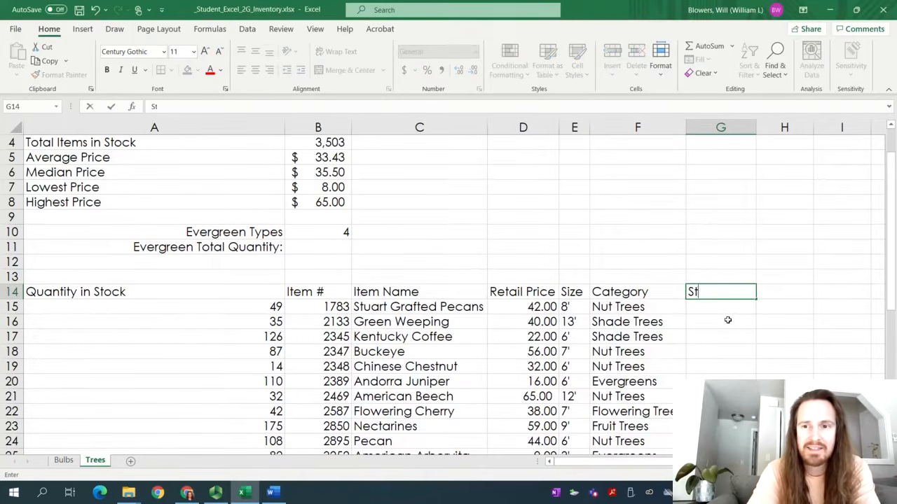
type("ock Level")
key("Return")
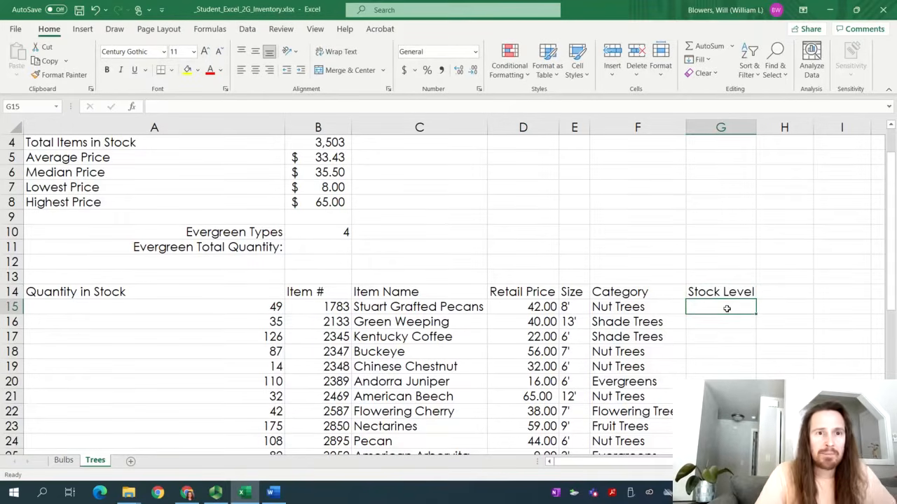
Step: Insert an IF function in cell G15 of the Trees worksheet with the logical test A15<75
left_click(133, 108)
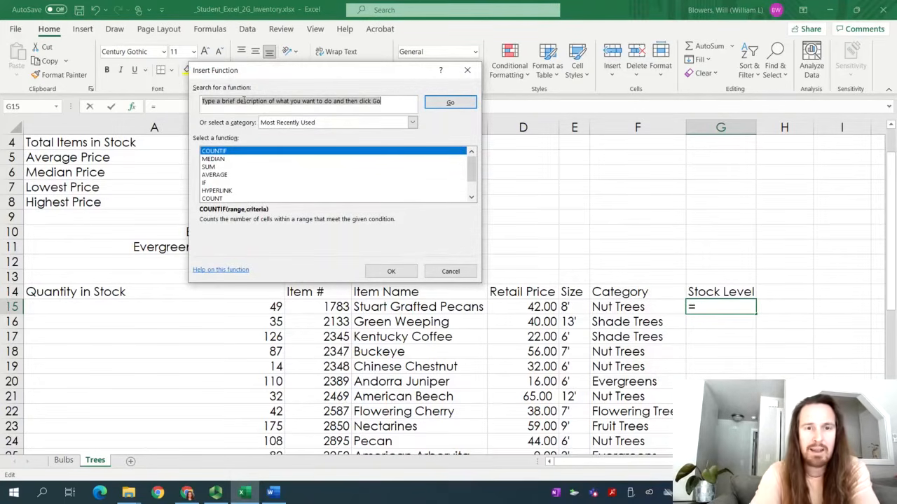
type("if")
left_click(445, 107)
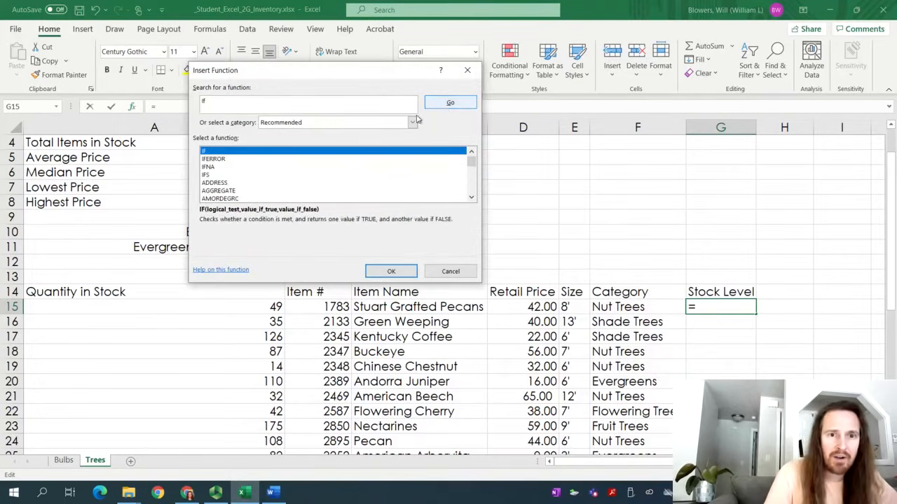
double_click(262, 155)
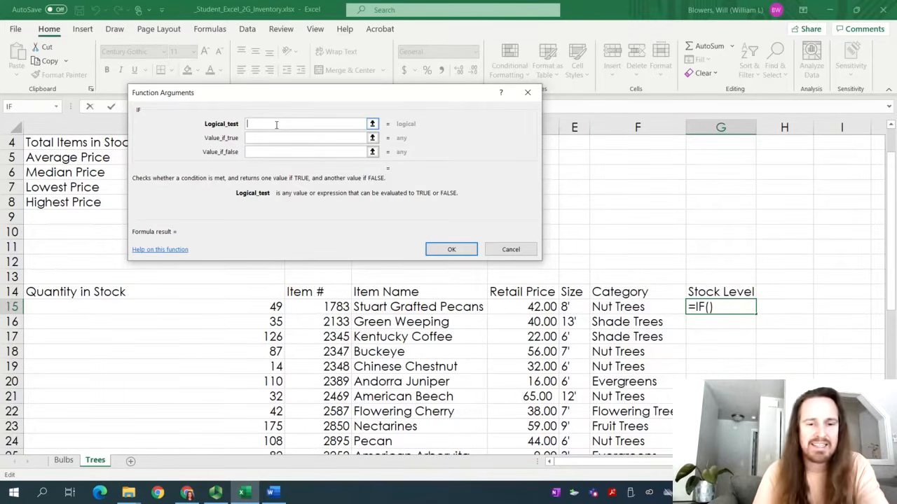
type("A15")
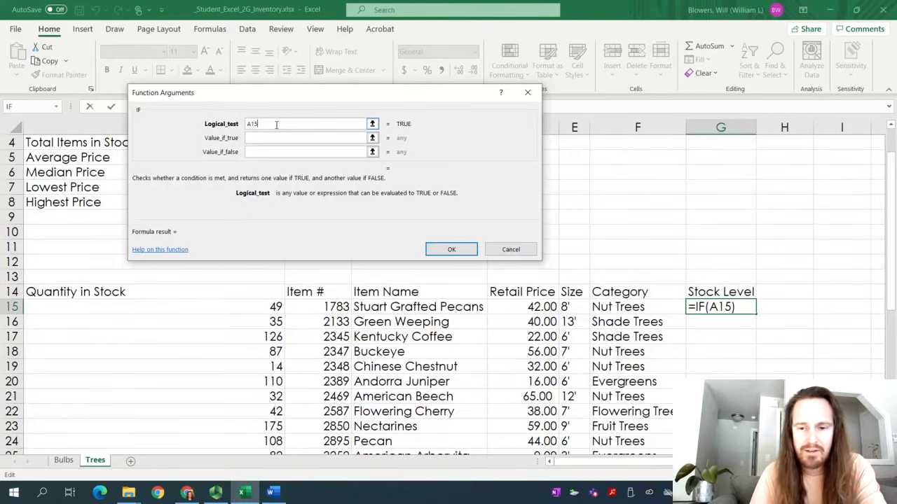
type("<75")
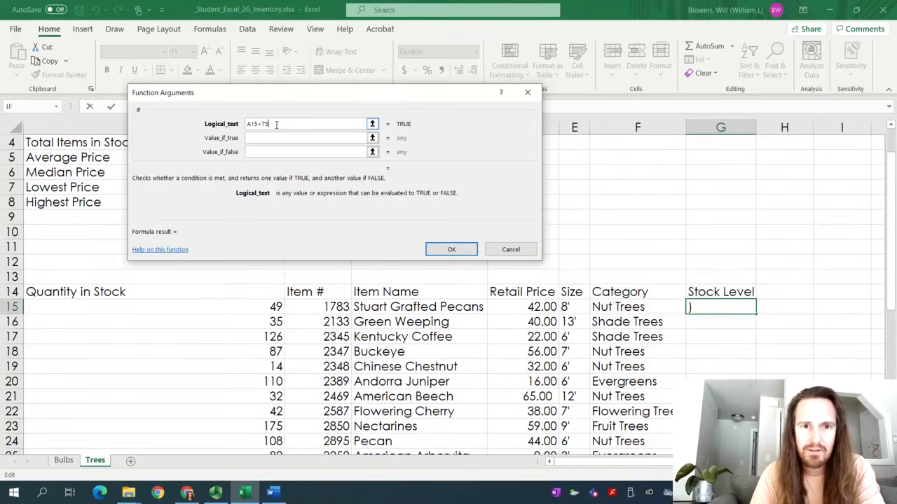
Step: Check the reorder rule in the Word instructions, and complete the Excel IF function with Order if true and OK if false
left_click(273, 492)
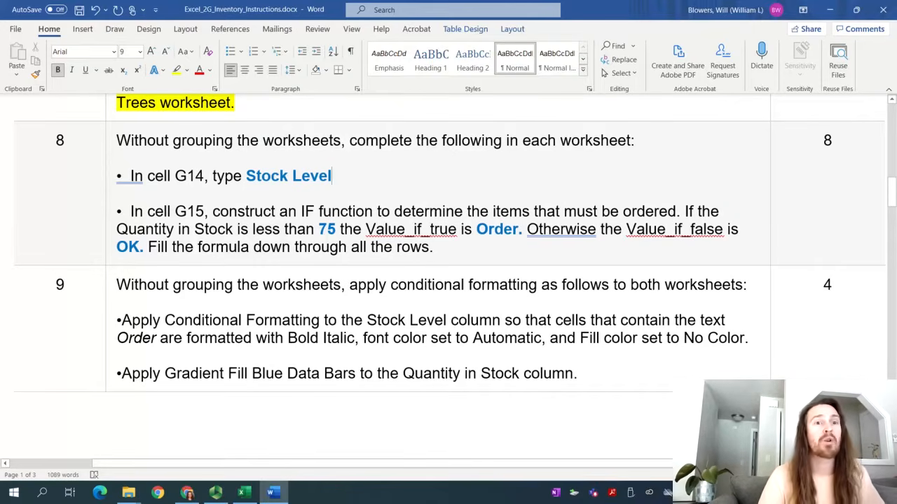
left_click(244, 493)
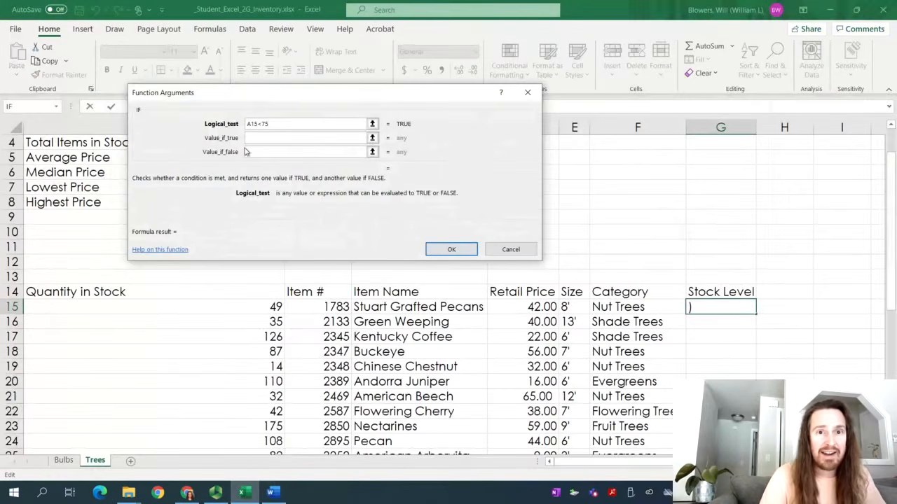
left_click(276, 125)
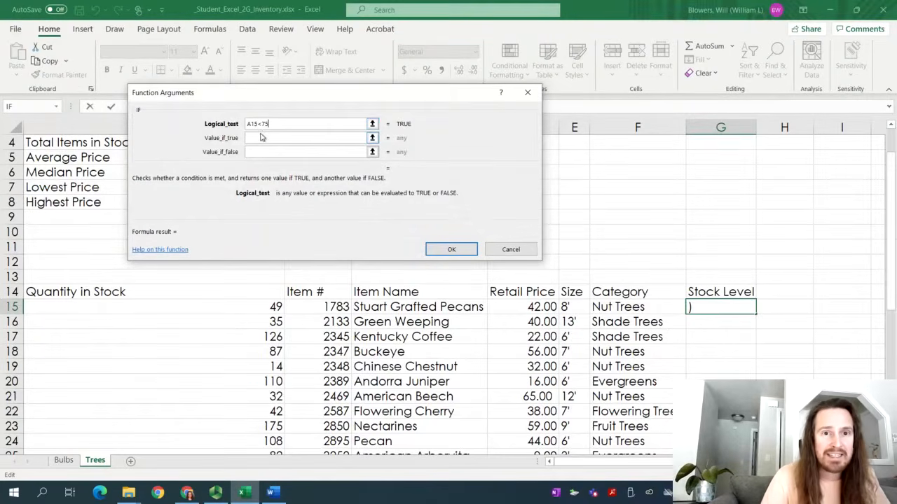
left_click(261, 138)
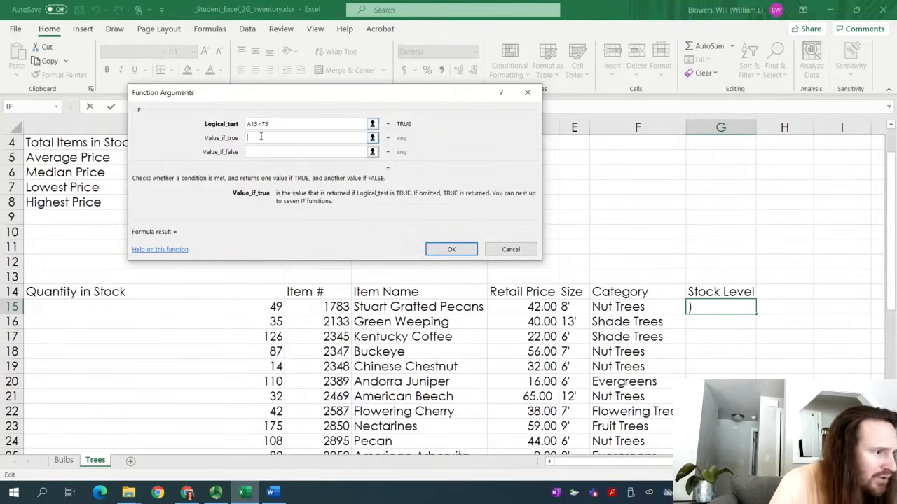
type("Ord")
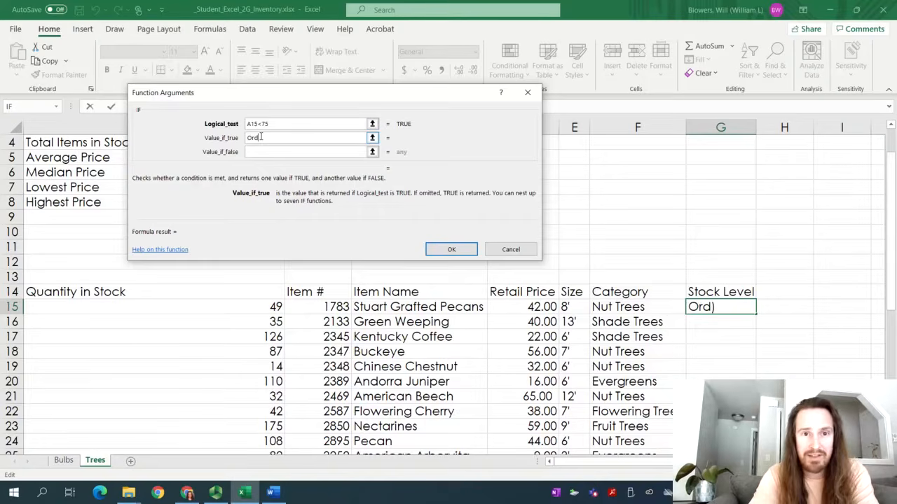
type("er")
key("Tab")
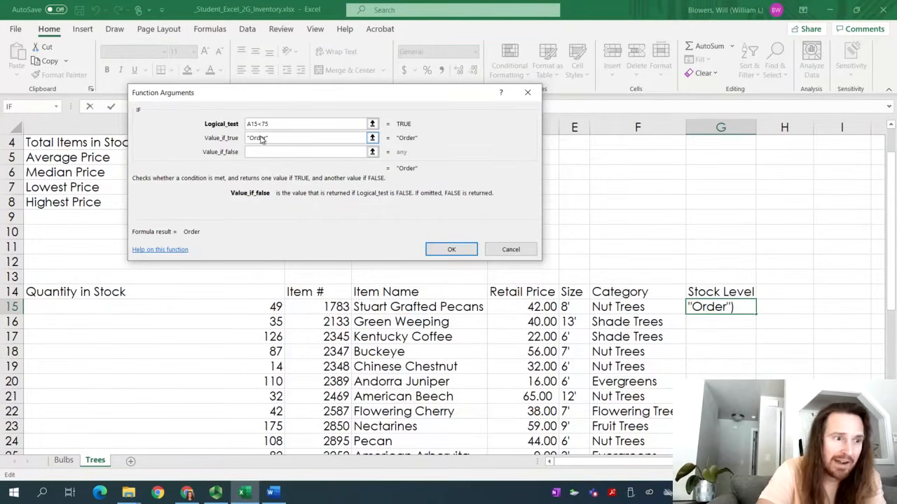
type("OK")
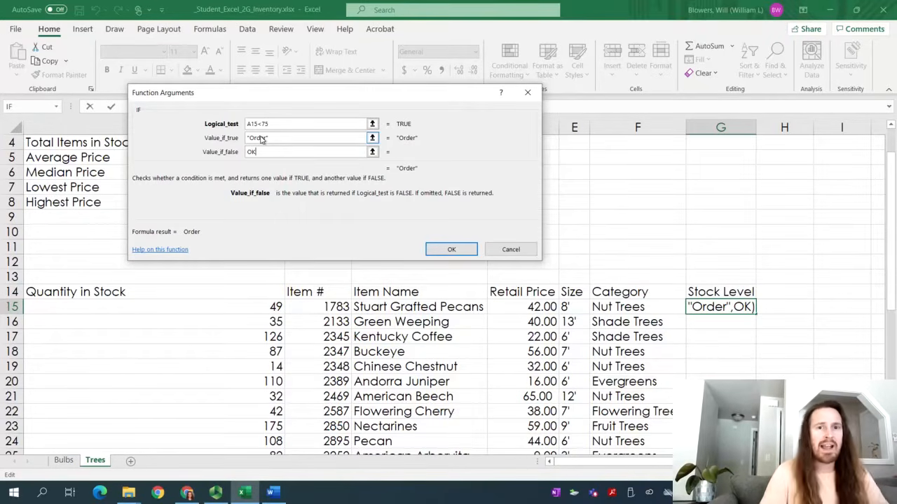
left_click(439, 249)
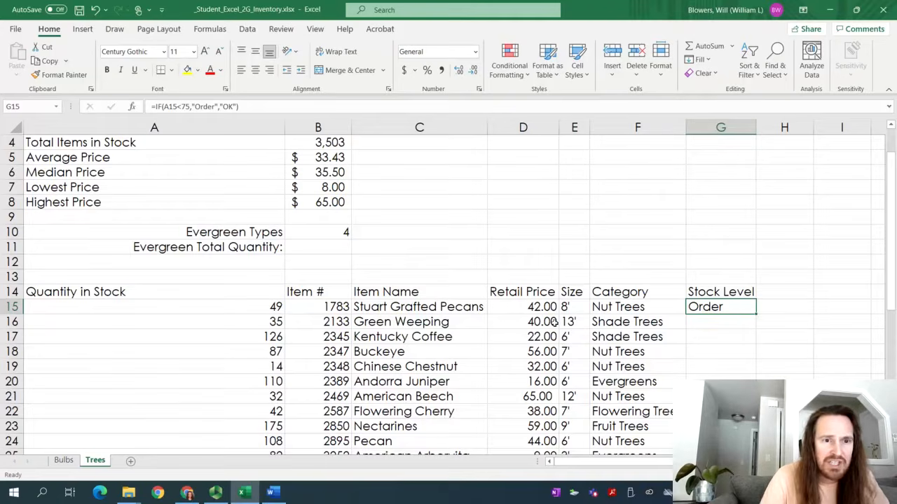
Step: Fill the Stock Level formula from cell G15 down through G42 on the Trees worksheet
left_click(237, 307)
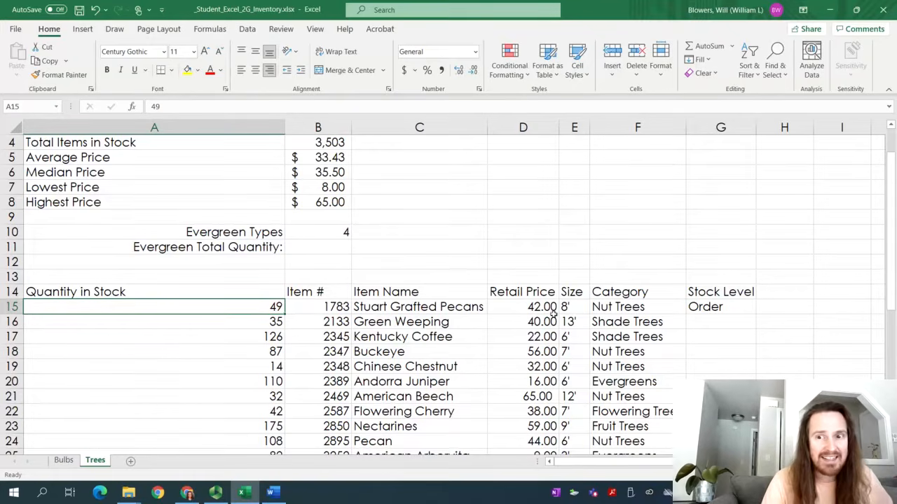
left_click(696, 312)
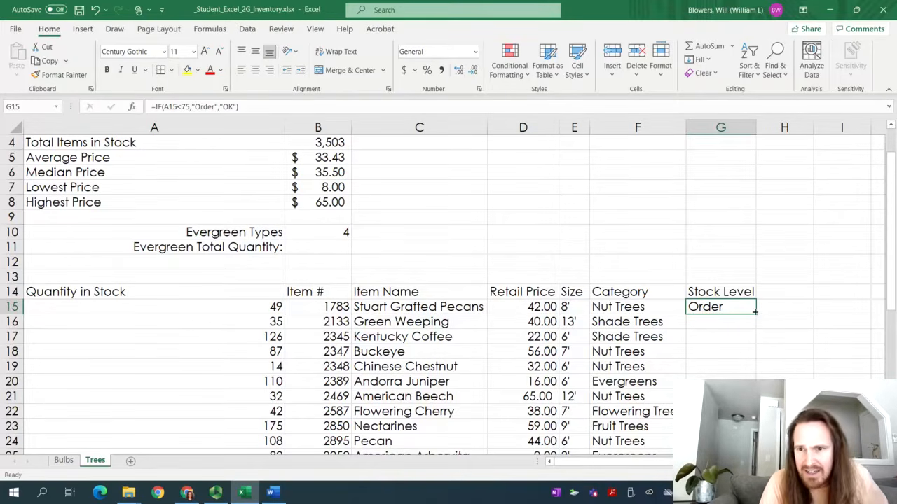
left_click_drag(755, 312, 747, 458)
left_click_drag(754, 464, 755, 413)
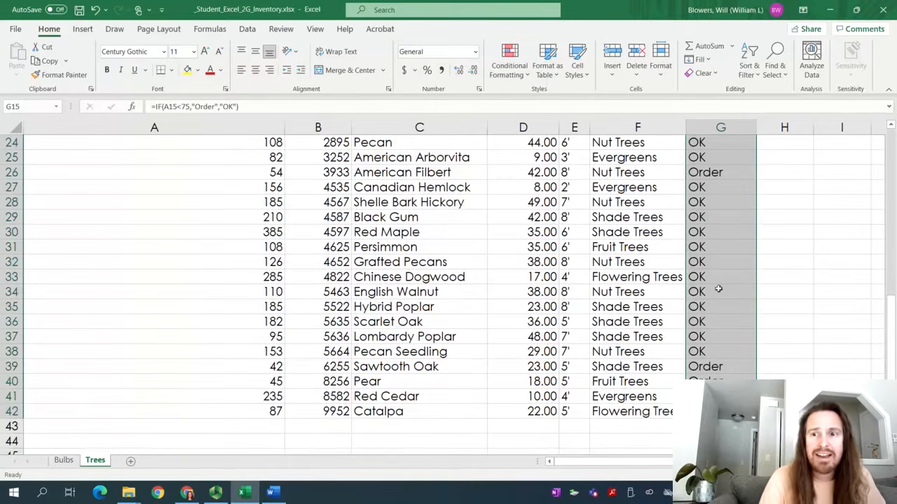
Step: Select the cells reading Order in the Stock Level column between rows 15 and 26 to review the flagged items
scroll(737, 338, "up", 4)
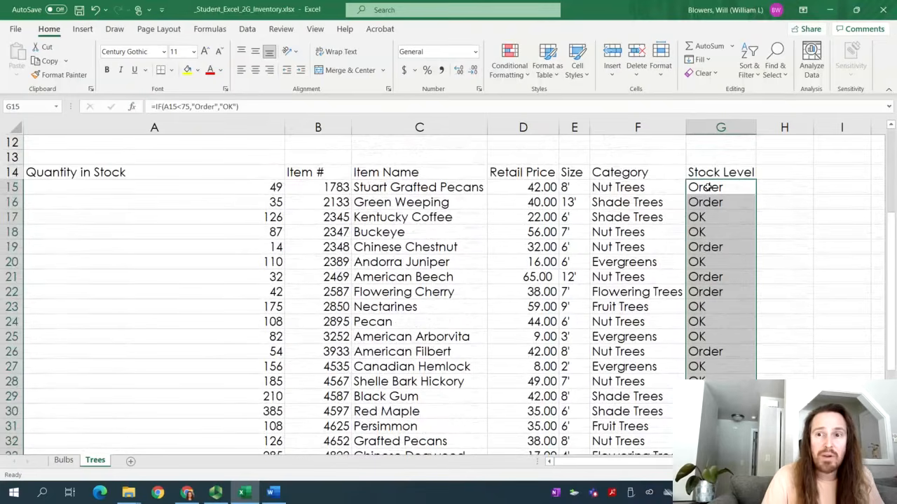
left_click(708, 189)
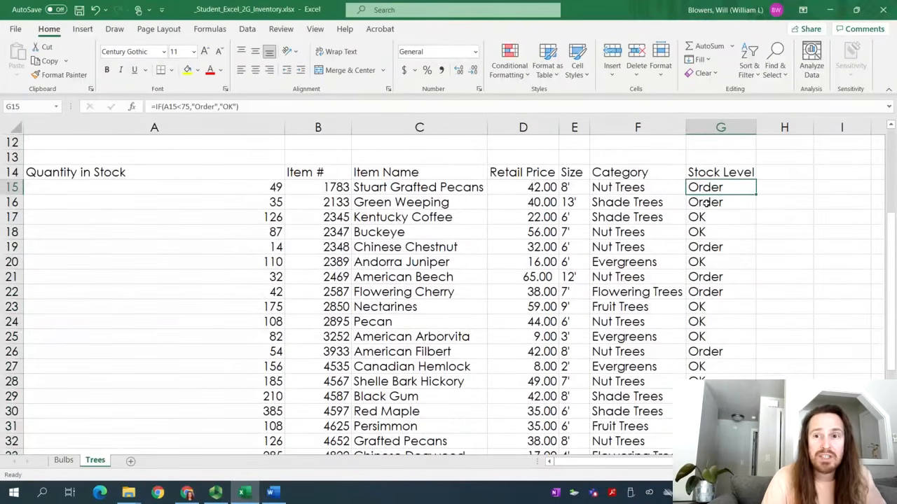
left_click(706, 202, "shift")
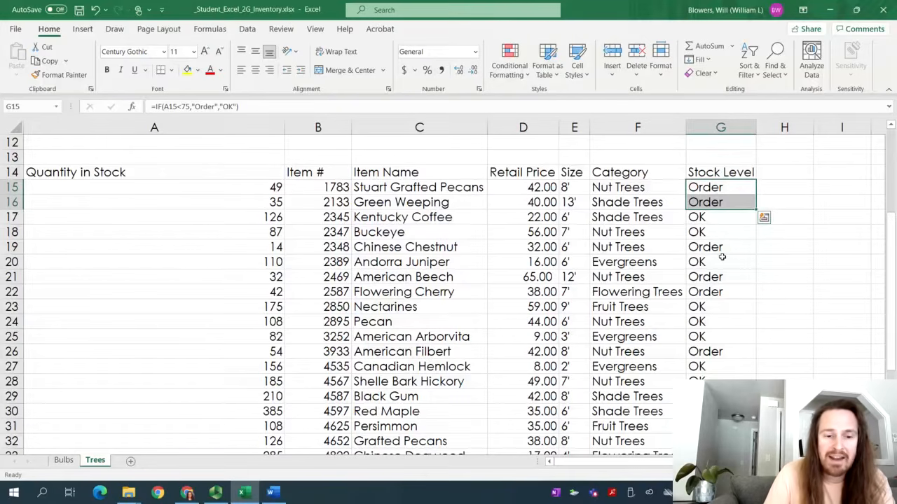
left_click(718, 246, "ctrl")
left_click(720, 277, "ctrl")
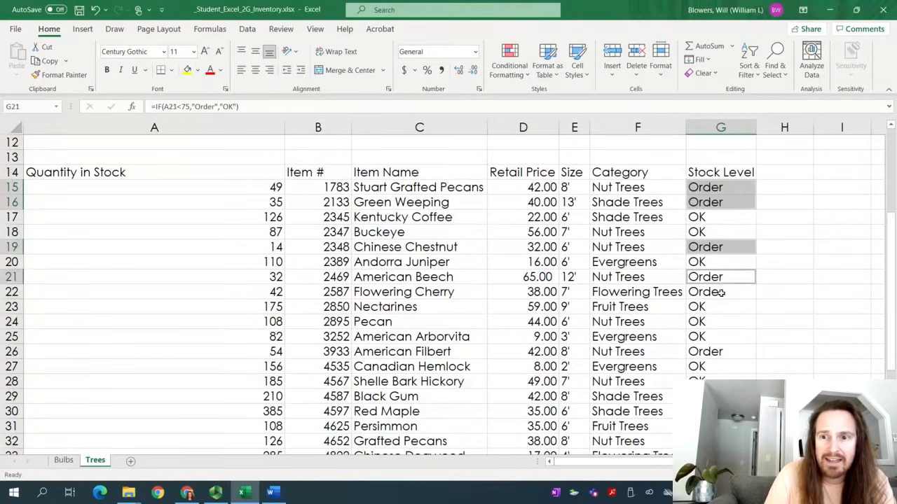
left_click(719, 291, "ctrl")
left_click(718, 351, "ctrl")
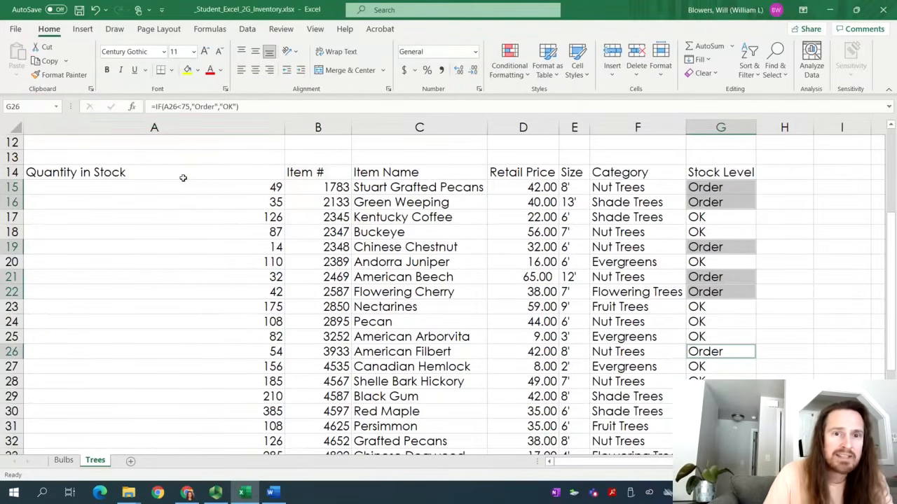
Step: Add the Quantity in Stock cells of the Order rows to the selection, compare them with the limit of 75, and clear the selection
left_click(205, 192)
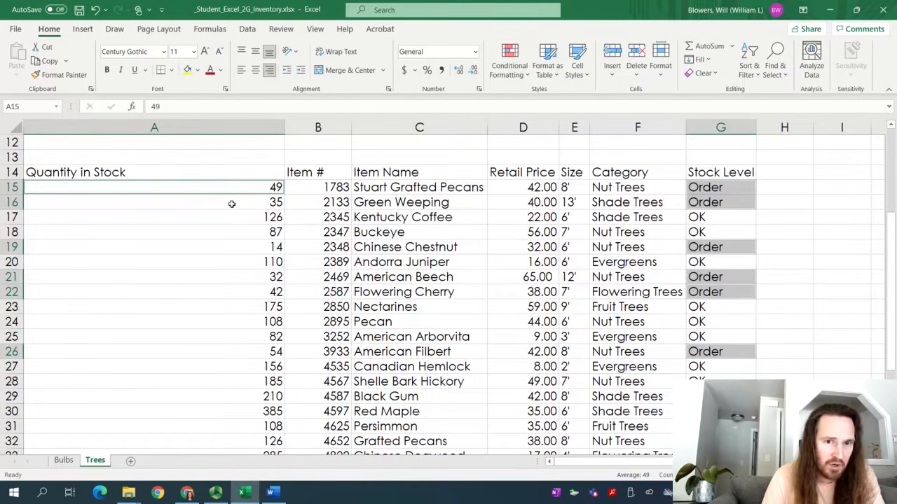
left_click(232, 203, "ctrl")
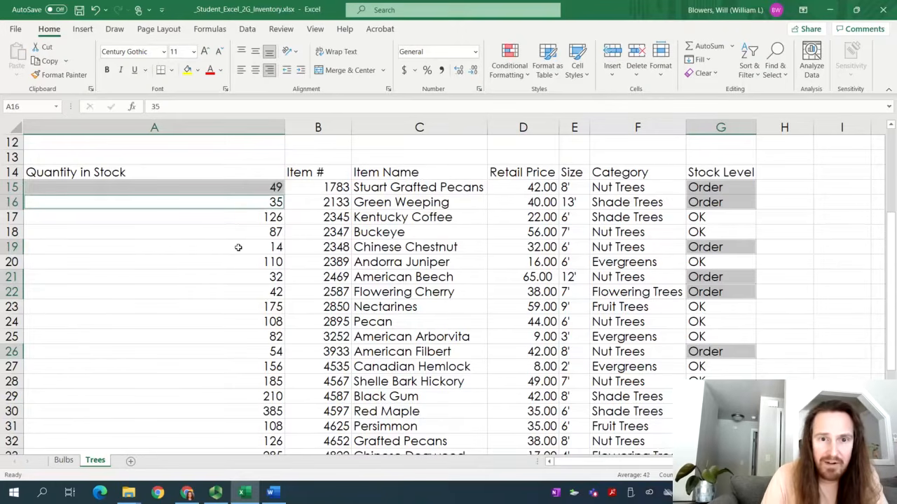
left_click(238, 248, "ctrl")
left_click(243, 280, "ctrl")
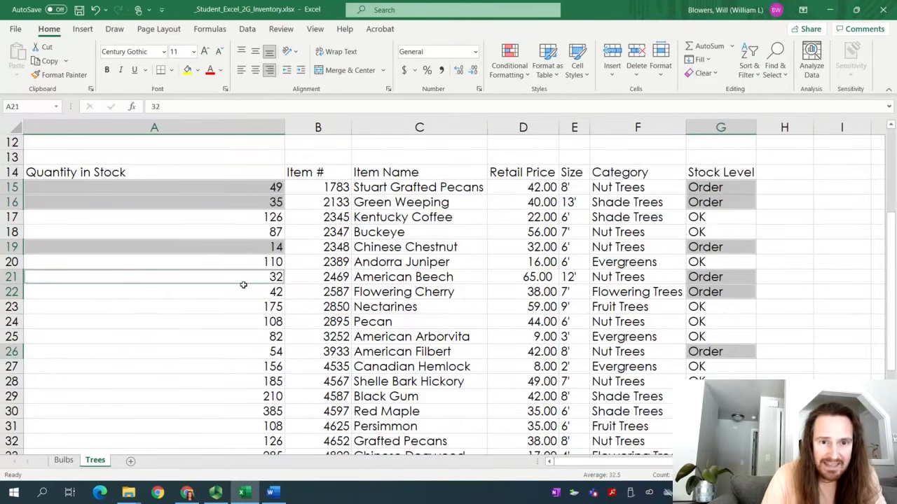
left_click(243, 292, "ctrl")
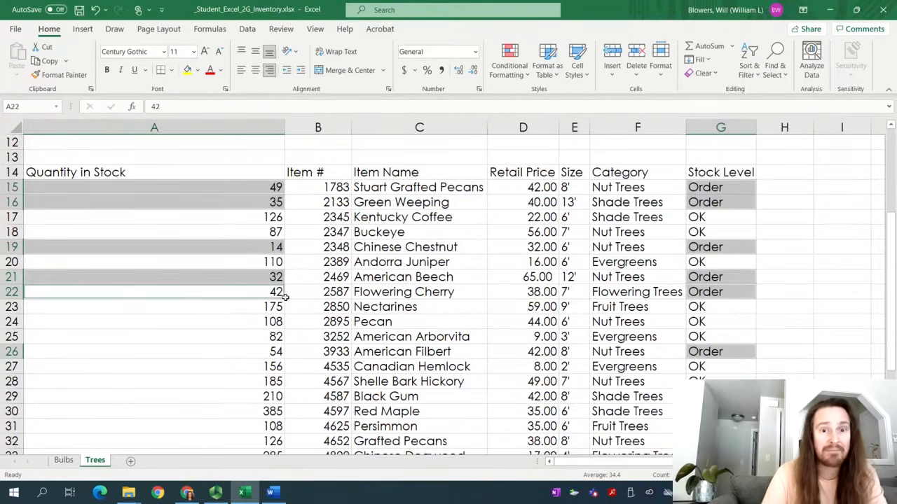
left_click(235, 351, "ctrl")
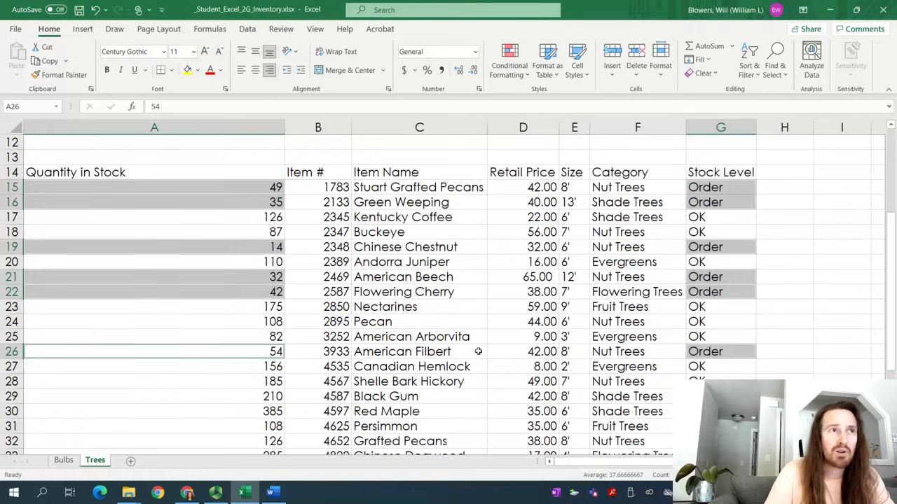
left_click(424, 261)
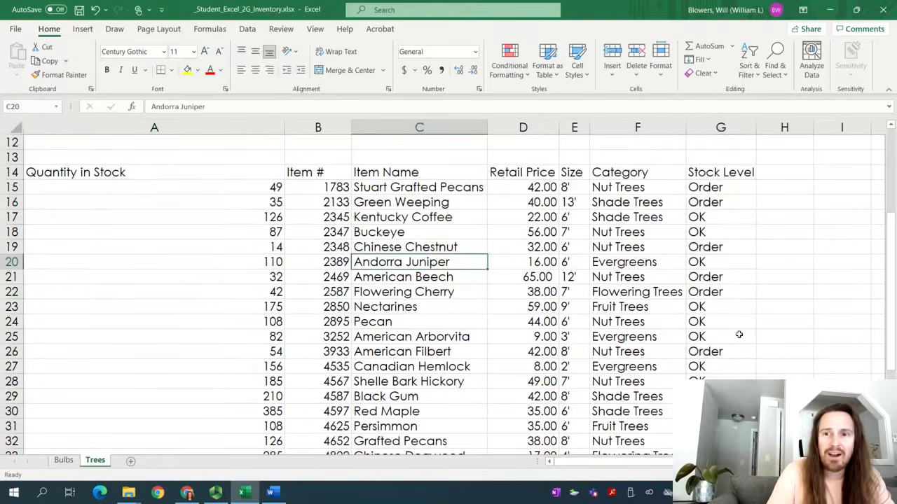
scroll(738, 336, "down", 6)
scroll(738, 336, "up", 9)
scroll(731, 338, "down", 2)
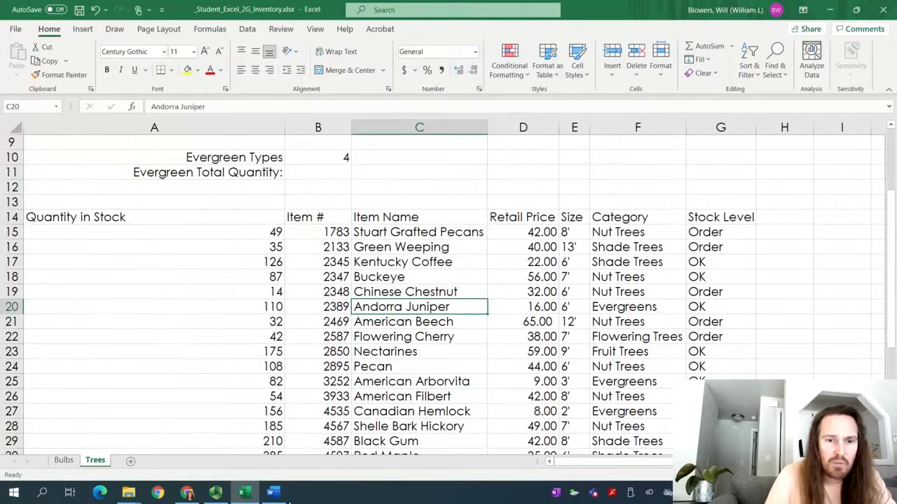
Step: Check the instructions in Word, return to Excel and enter the heading Stock Level in cell G14 of the Bulbs worksheet
left_click(283, 494)
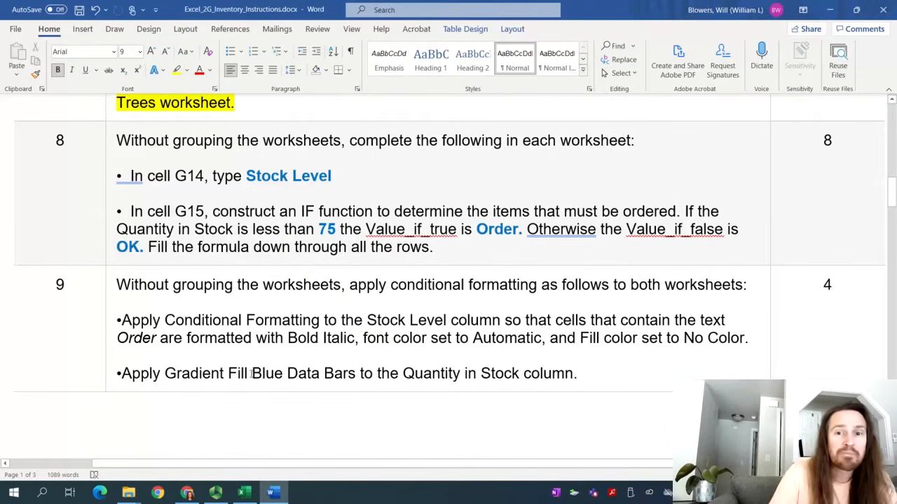
key("alt+Tab")
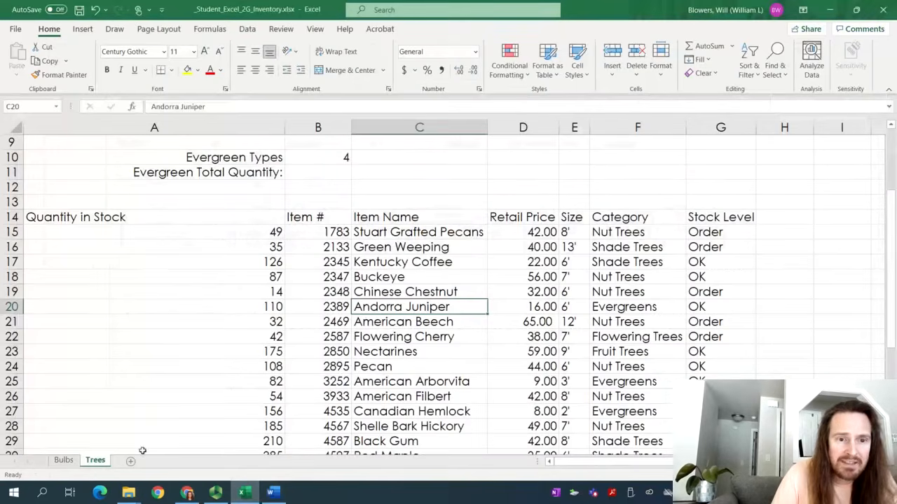
scroll(214, 345, "up", 1)
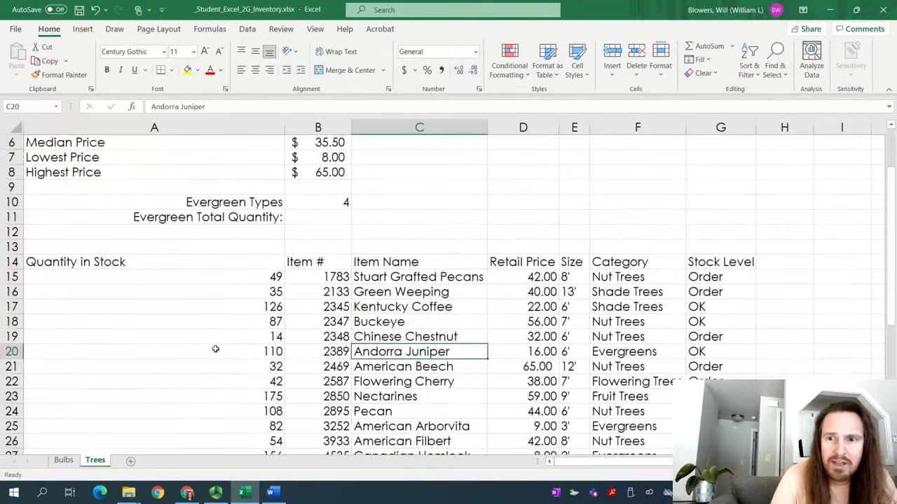
left_click(62, 460)
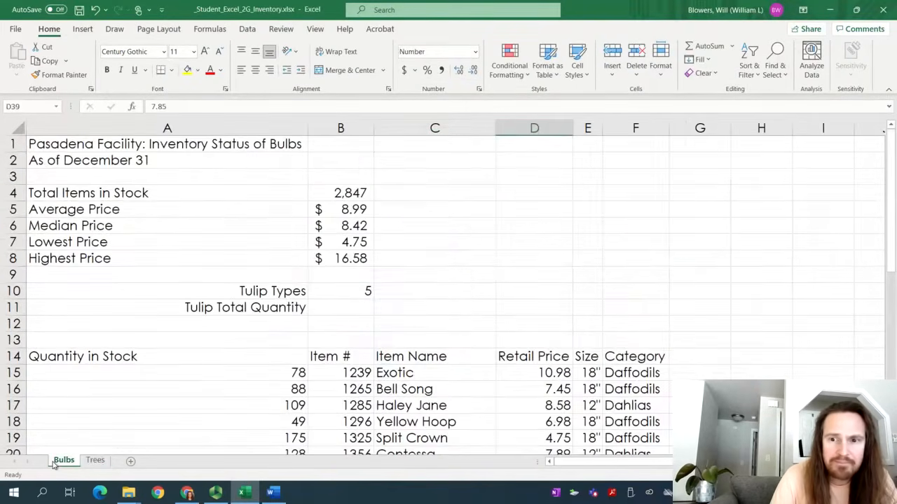
left_click(710, 358)
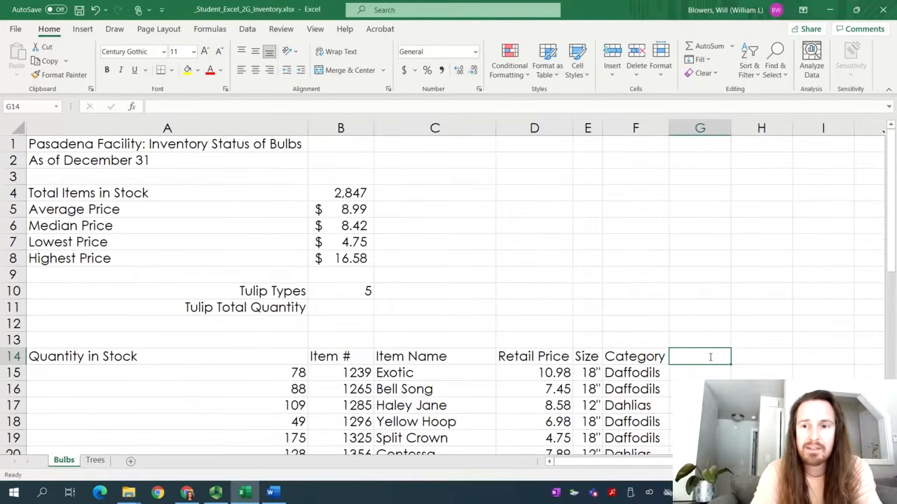
type("Stock Level")
key("Return")
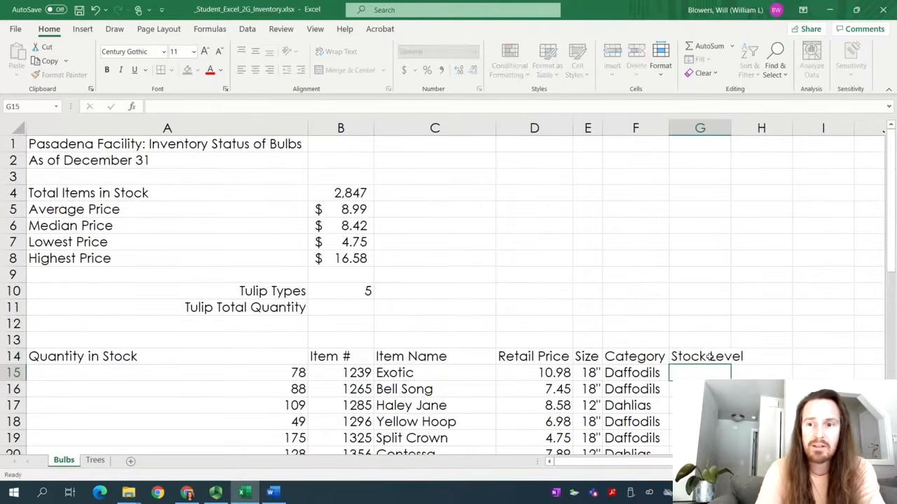
Step: AutoFit the width of column G on both the Bulbs and Trees worksheets
double_click(729, 128)
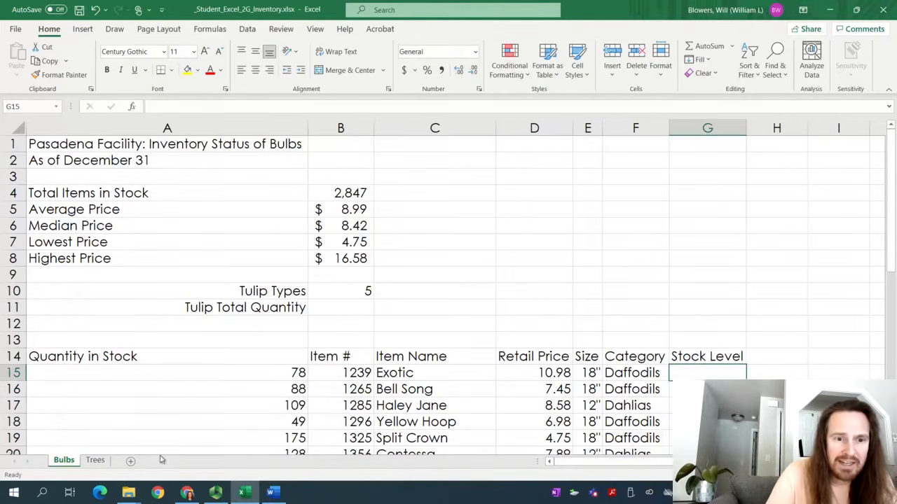
left_click(95, 460)
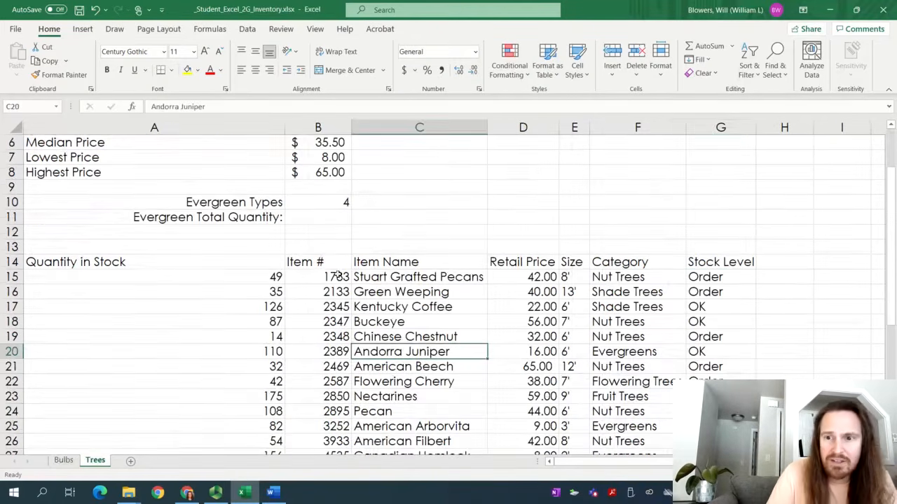
double_click(756, 129)
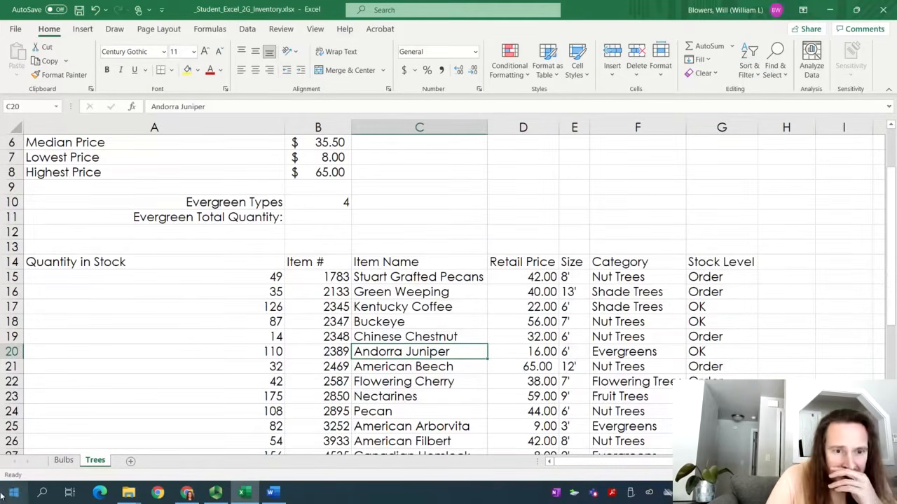
Step: On the Bulbs worksheet, start an IF function in cell G15 with the logical test A15<75
left_click(63, 460)
scroll(520, 301, "down", 1)
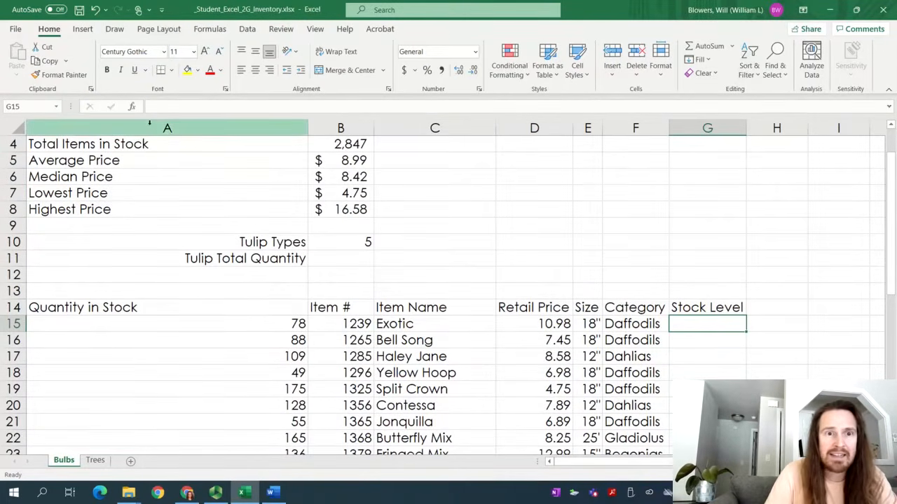
left_click(132, 107)
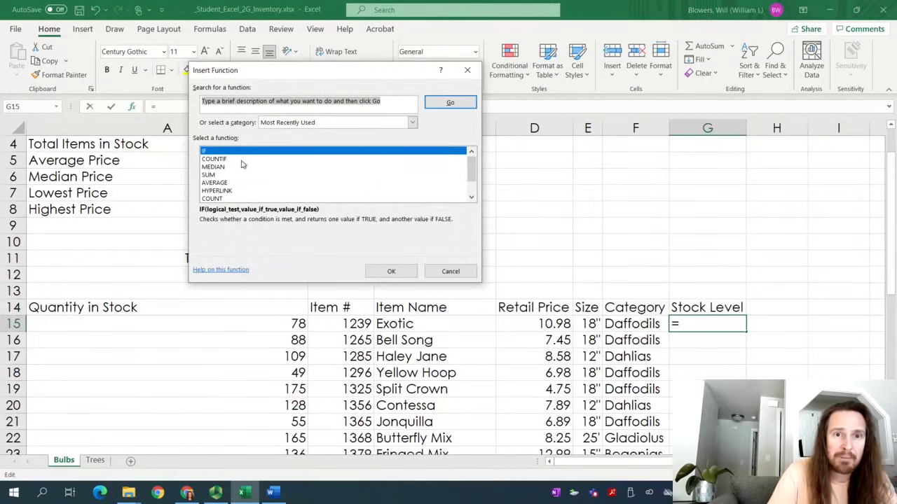
double_click(243, 152)
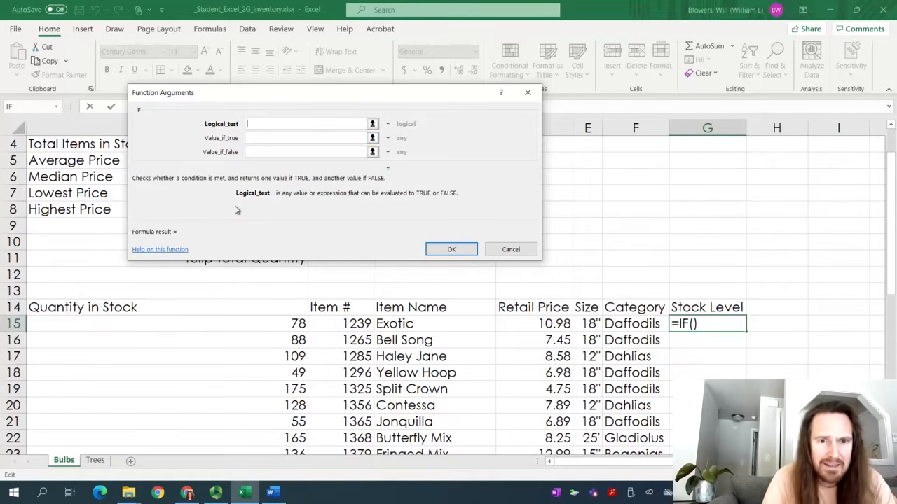
type("a15")
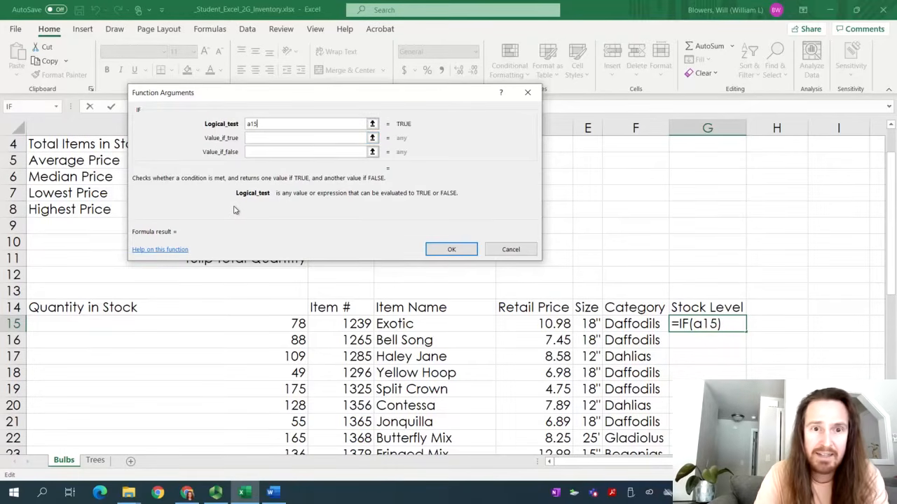
type(">")
key("BackSpace")
type("<")
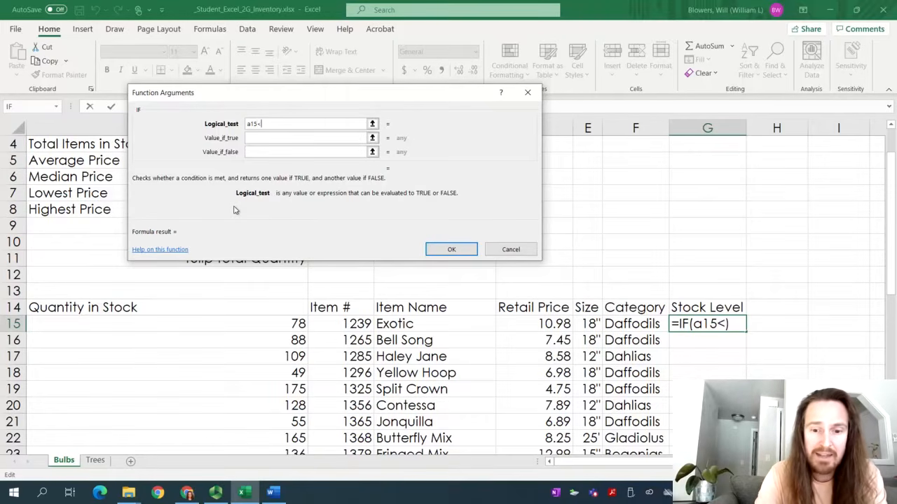
type("75")
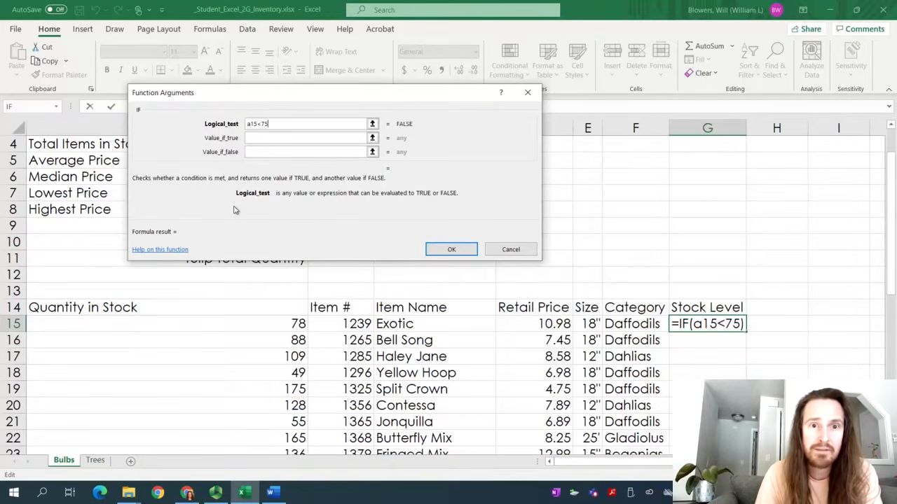
Step: Set the IF function's value if true to "Order" and value if false to OK, and insert the formula in G15
key("Tab")
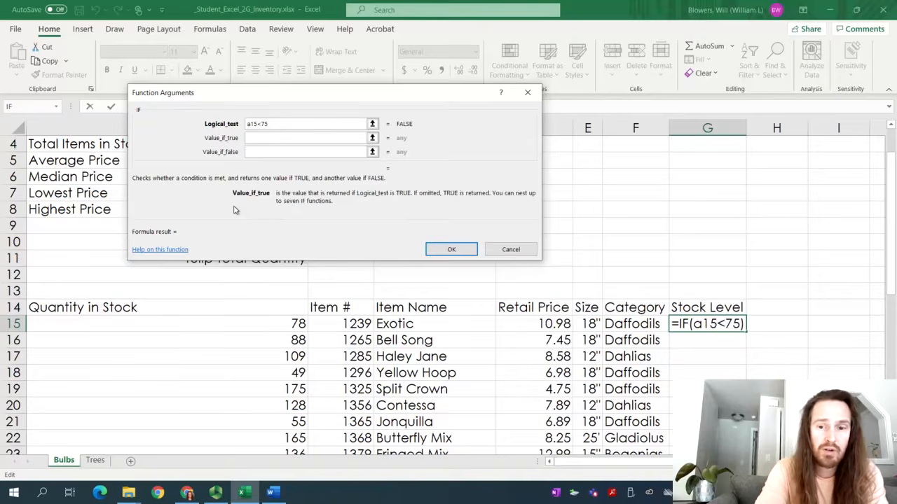
type("\"Order\"")
key("Tab")
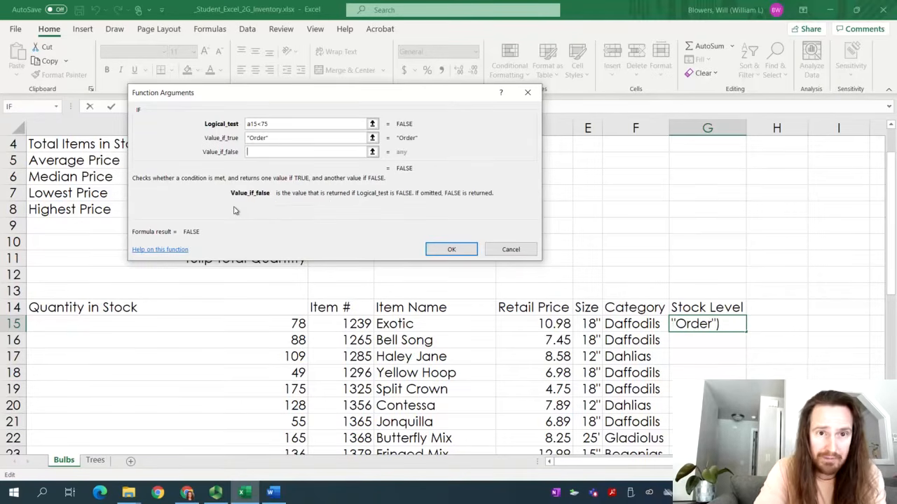
type("OK")
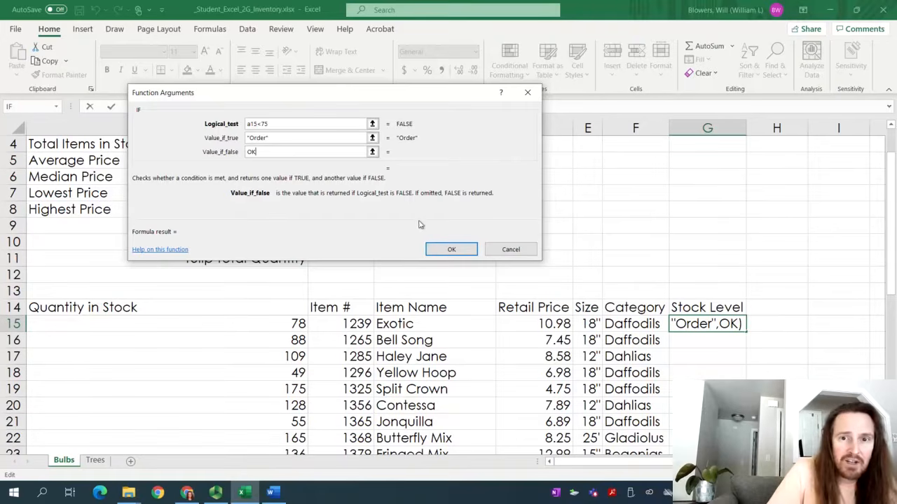
left_click(451, 249)
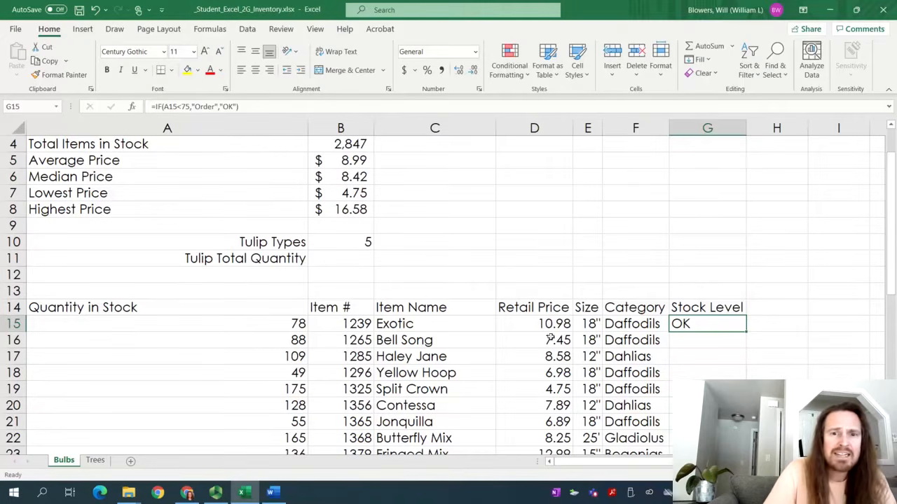
Step: Compare the G15 result with the quantity in A15, and fill the Stock Level formula down from G15 to G42
left_click(299, 324)
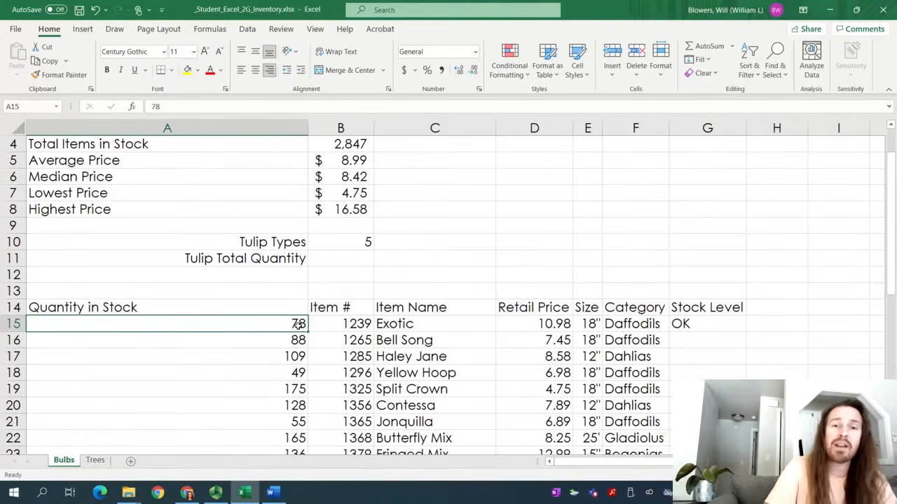
left_click(715, 320)
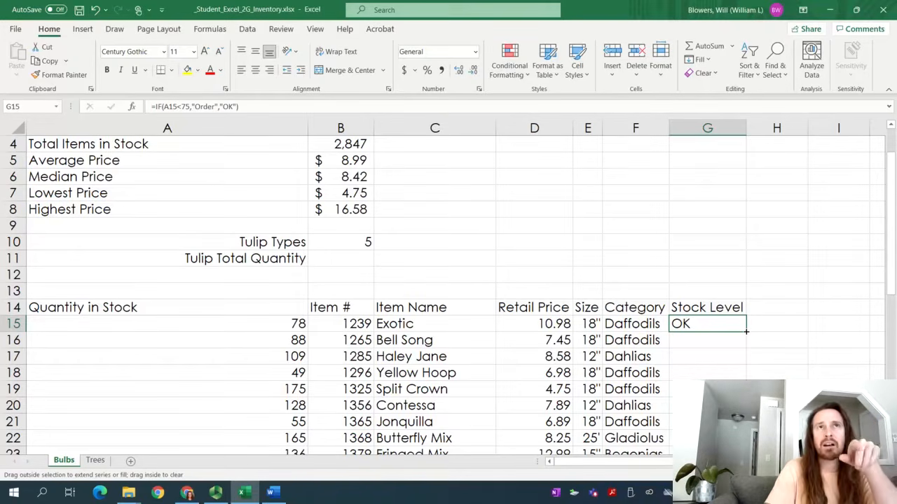
mouse_move(746, 331)
left_mouse_down()
mouse_move(746, 449)
mouse_move(742, 425)
left_mouse_up()
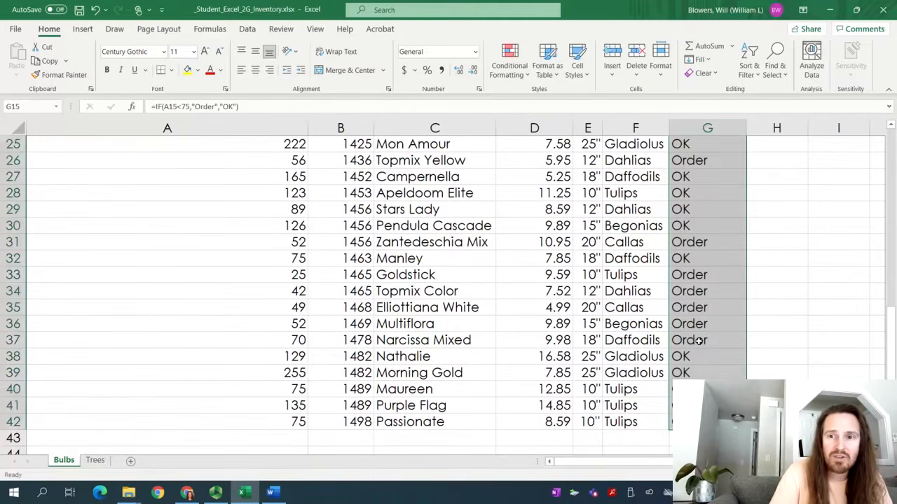
Step: Select the cells reading Order in the Stock Level column between rows 26 and 37 of the Bulbs worksheet
left_click_drag(698, 339, 694, 275)
key("ctrl")
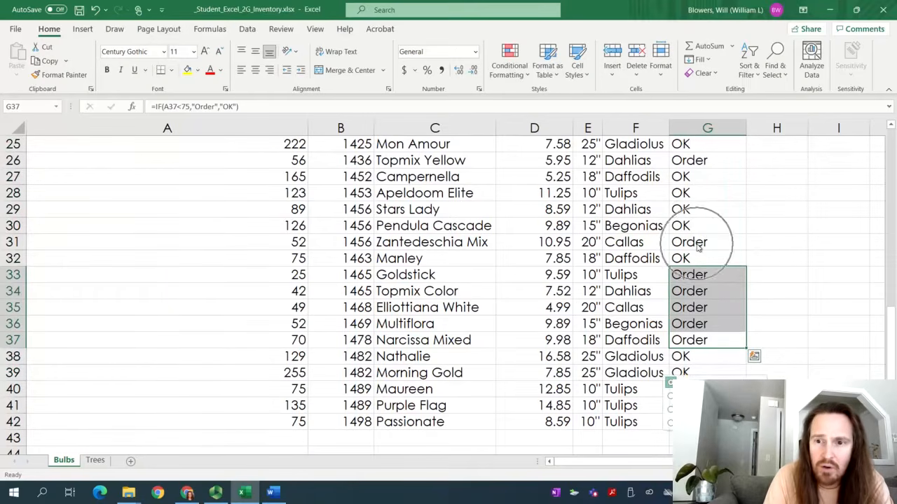
left_click(697, 246)
left_click_drag(694, 340, 692, 276)
left_click(690, 242, "ctrl")
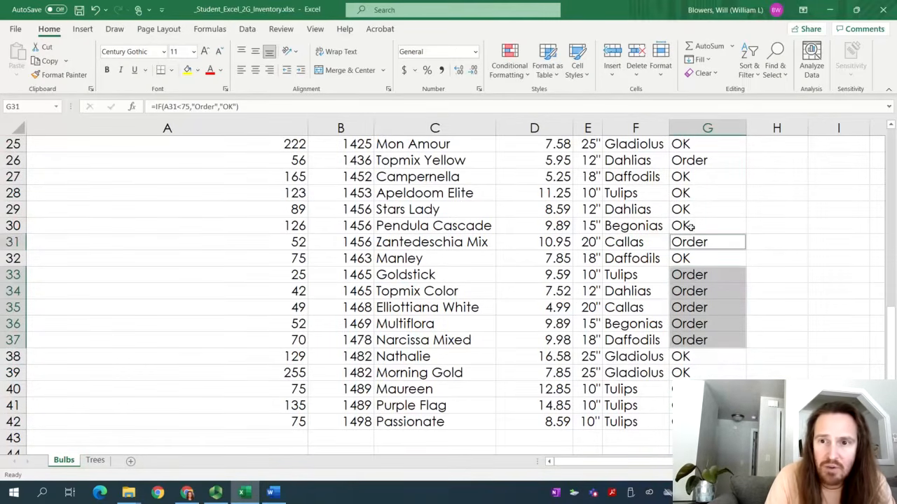
left_click(692, 160, "ctrl")
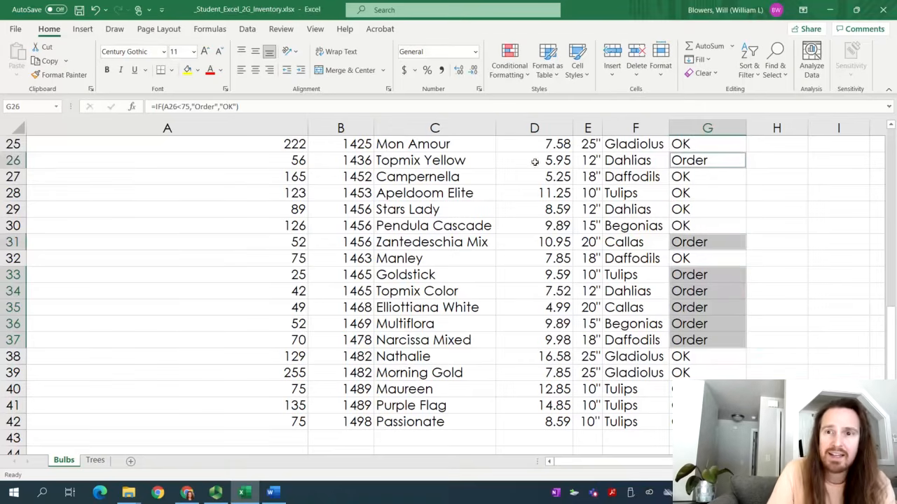
Step: Add the Quantity in Stock cells of the Order rows to the selection to compare them with the limit of 75, and clear the selection
left_click(271, 159, "ctrl")
left_click(294, 243, "ctrl")
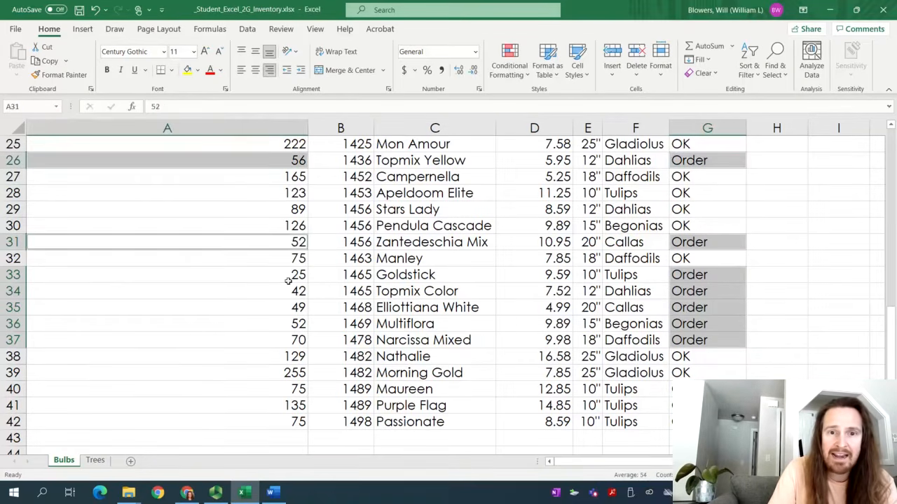
left_click_drag(288, 280, 280, 326)
left_click(276, 350, "ctrl")
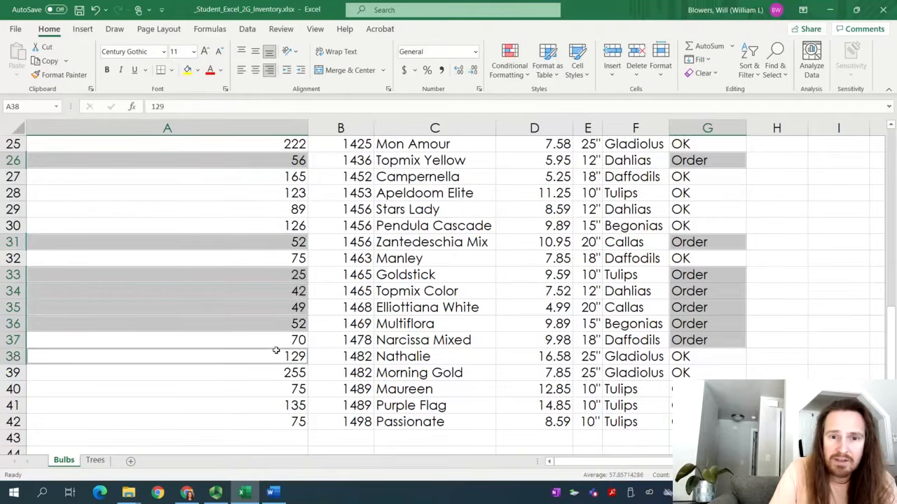
left_click(276, 342)
left_click(279, 357)
left_click(279, 373)
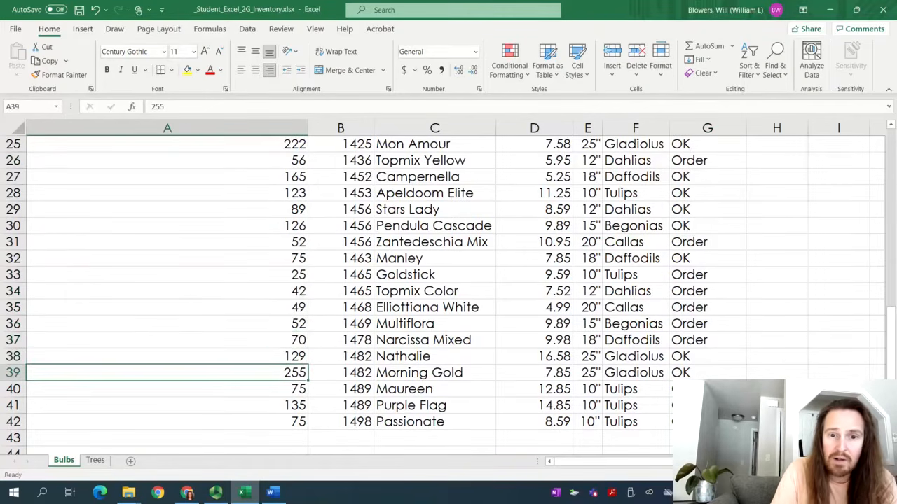
left_click(699, 375)
left_click(671, 316)
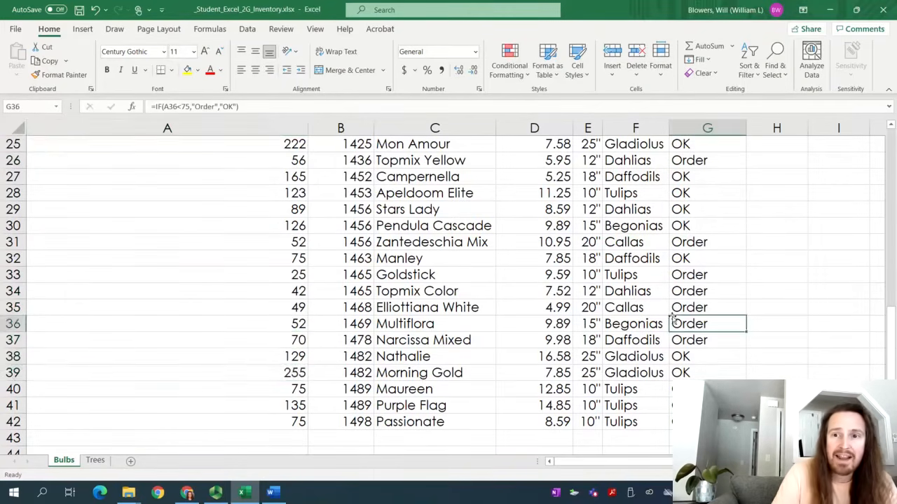
Step: Review the summary sections at the top of the Bulbs and Trees worksheets, and return to Bulbs
scroll(671, 316, "up", 5)
scroll(671, 317, "up", 3)
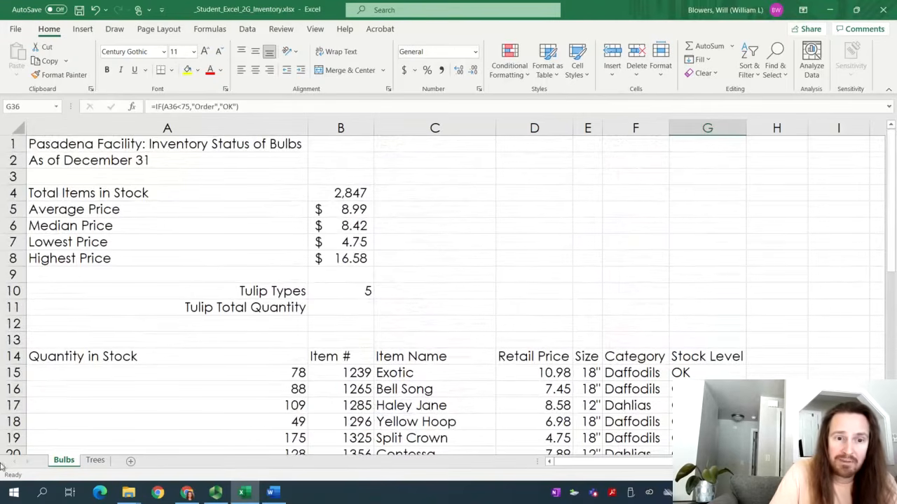
left_click(94, 460)
scroll(206, 338, "up", 2)
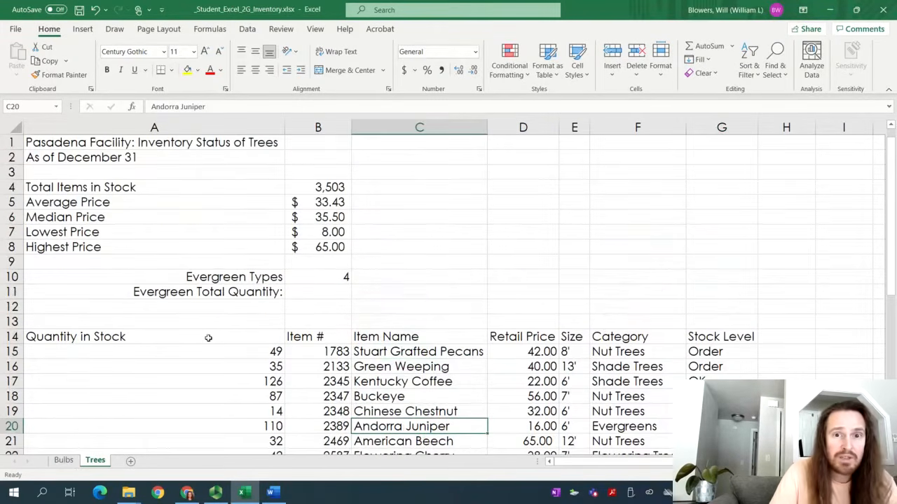
left_click(63, 460)
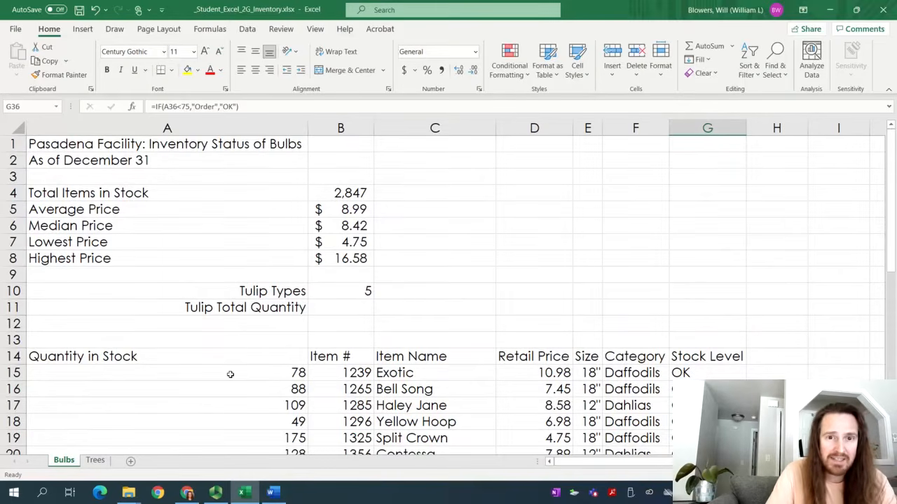
Step: Read instruction 9 on conditional formatting in the Word document and return to the Excel workbook
left_click(215, 492)
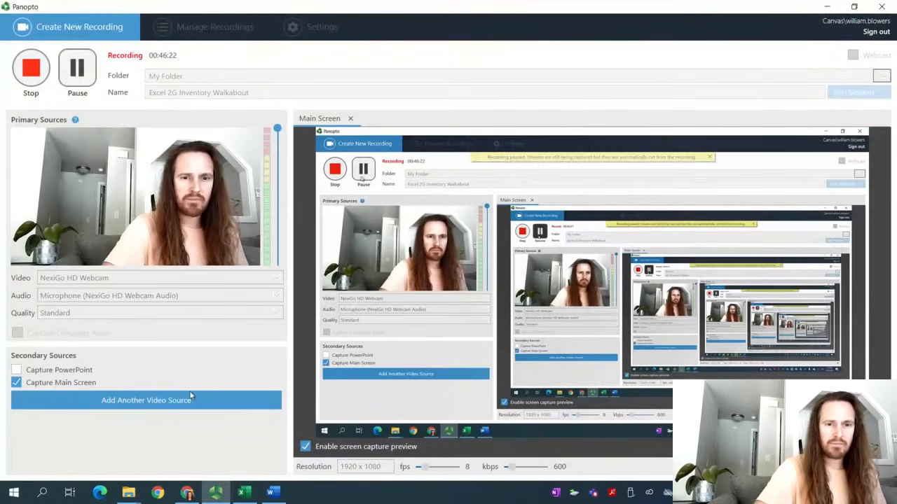
left_click(245, 494)
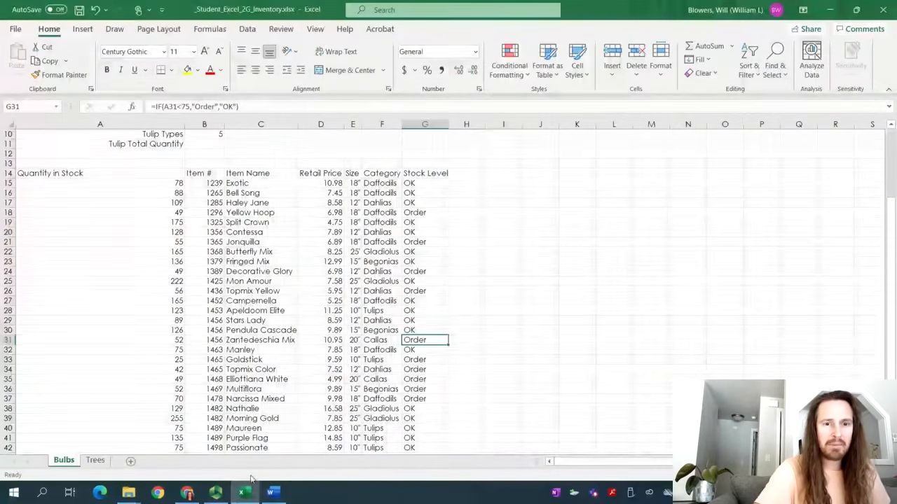
left_click(273, 492)
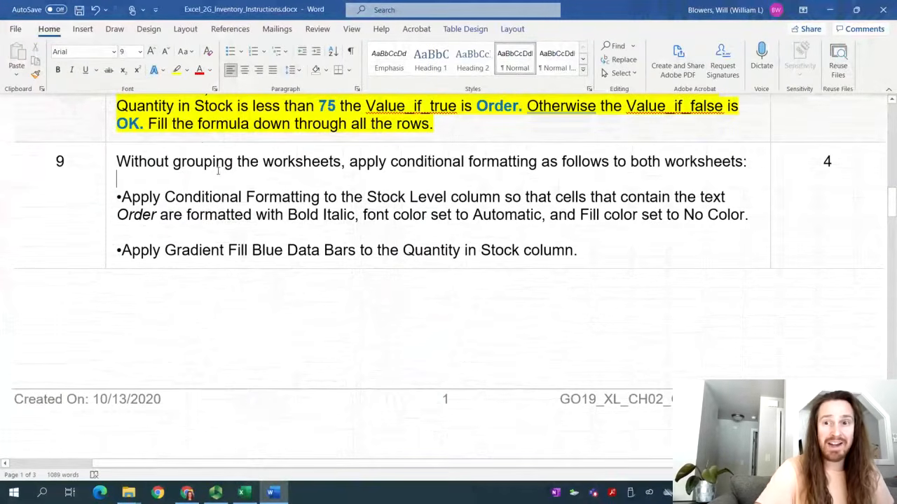
left_click(244, 494)
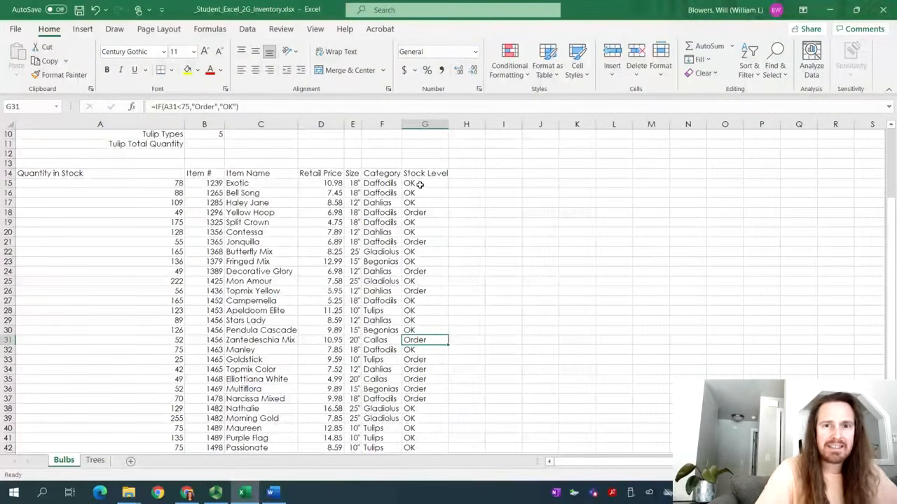
Step: Select Stock Level cells G15:G42 on Bulbs and start a Text That Contains highlight rule for the text Order
left_click_drag(419, 185, 413, 447)
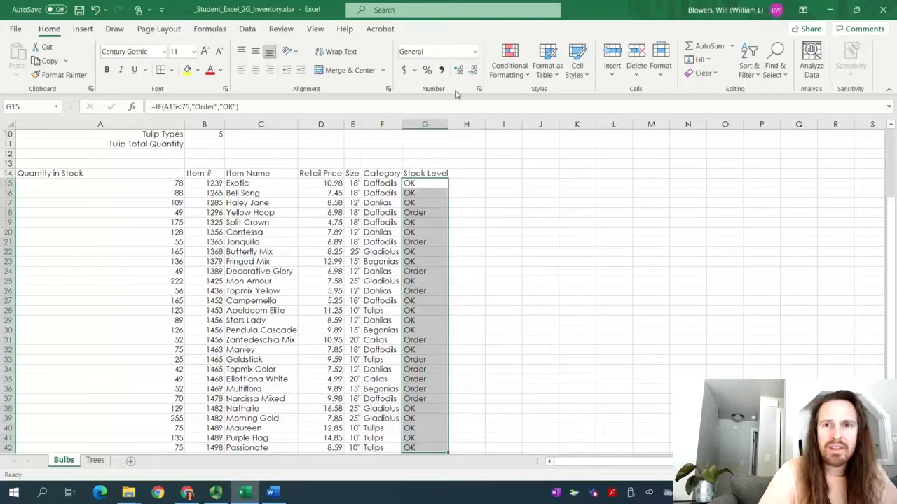
left_click(523, 78)
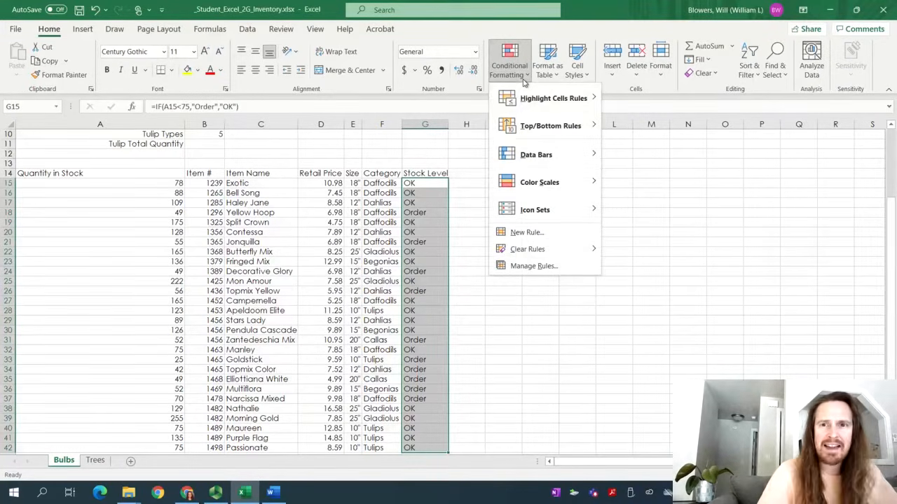
mouse_move(520, 101)
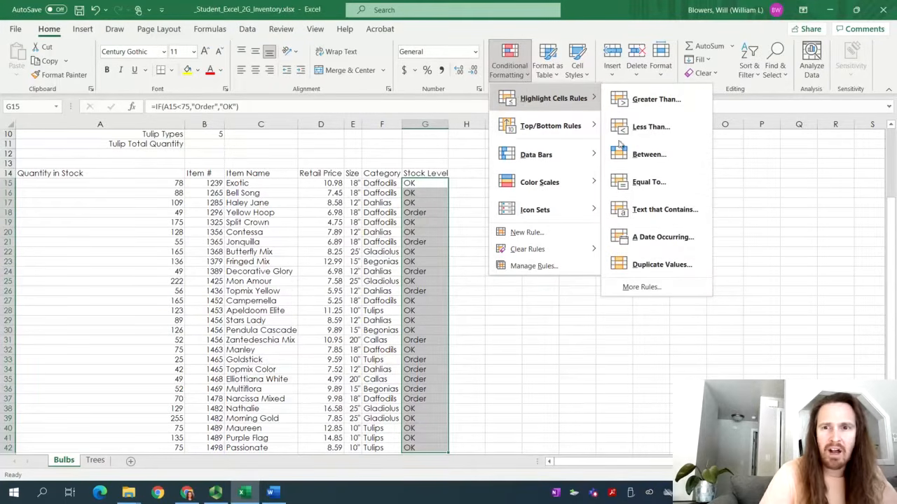
left_click(626, 208)
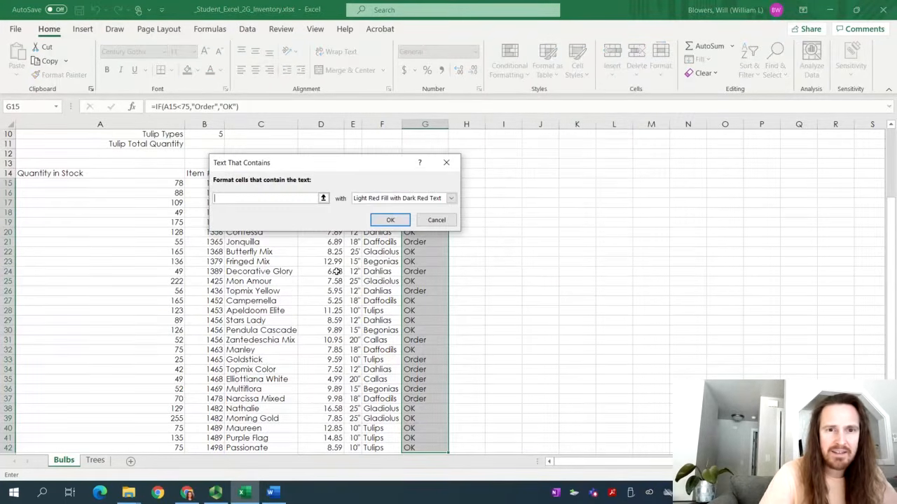
left_click(215, 492)
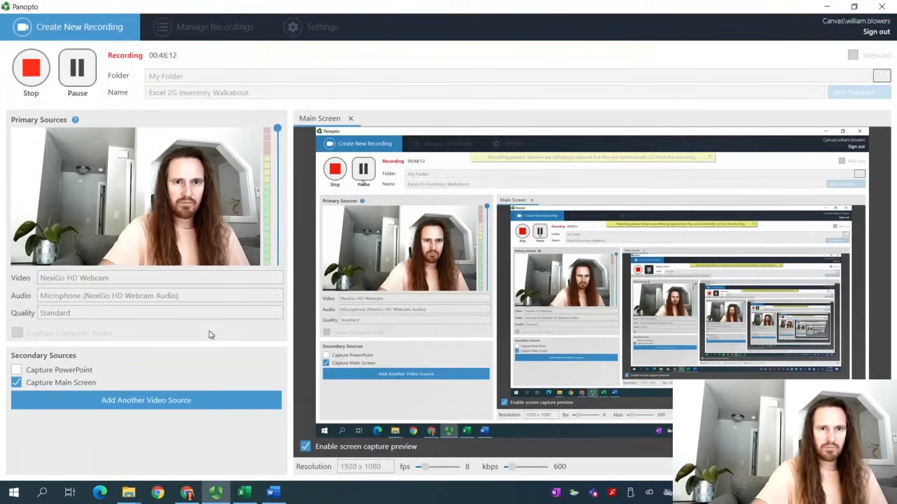
left_click(252, 495)
type("Order")
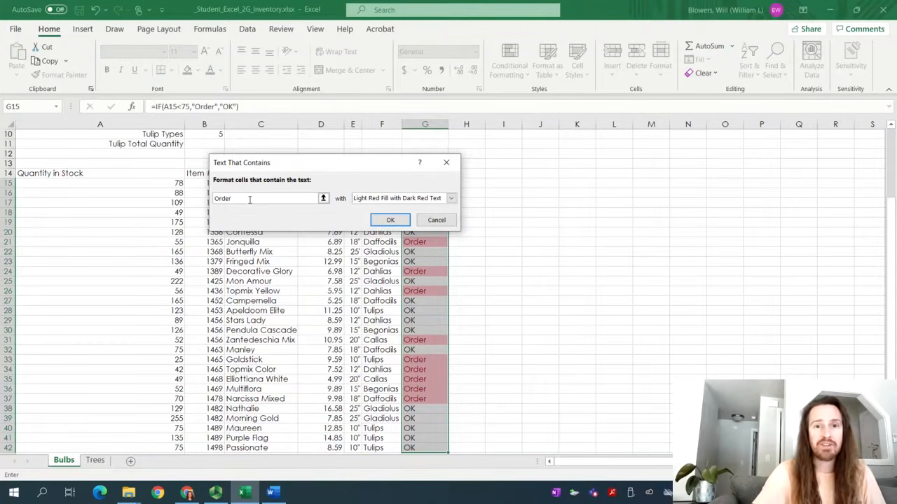
Step: Give the Order rule a custom format with Bold Italic font style and No Color fill
left_click(451, 199)
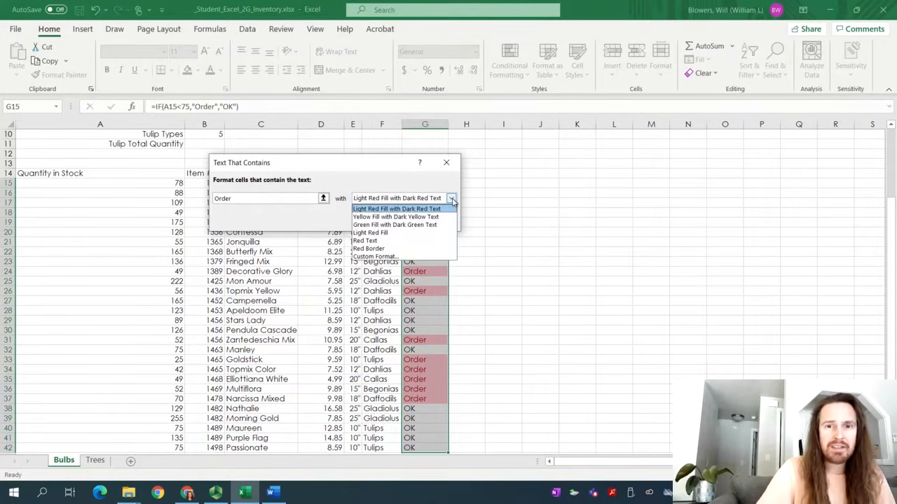
left_click(412, 257)
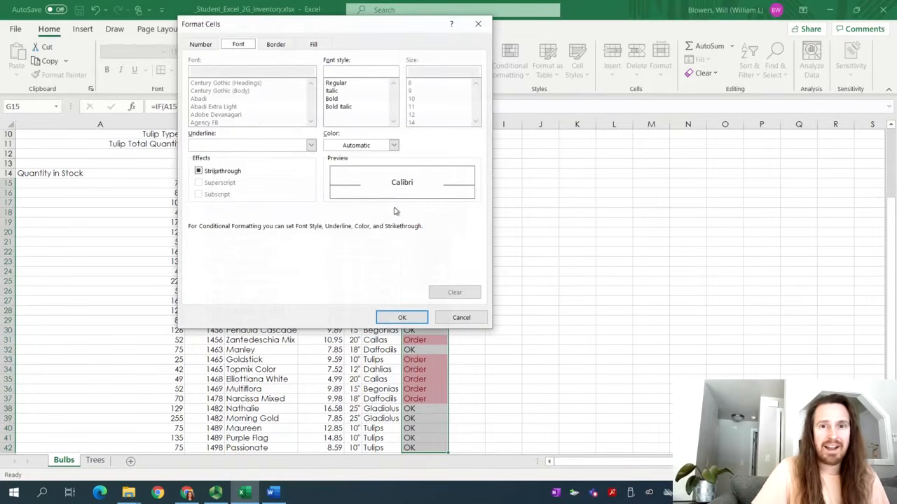
left_click(331, 106)
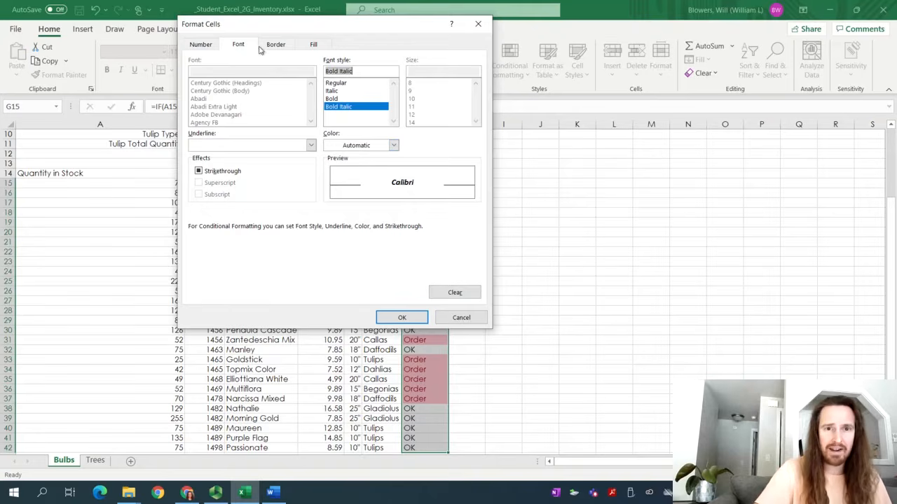
left_click(313, 45)
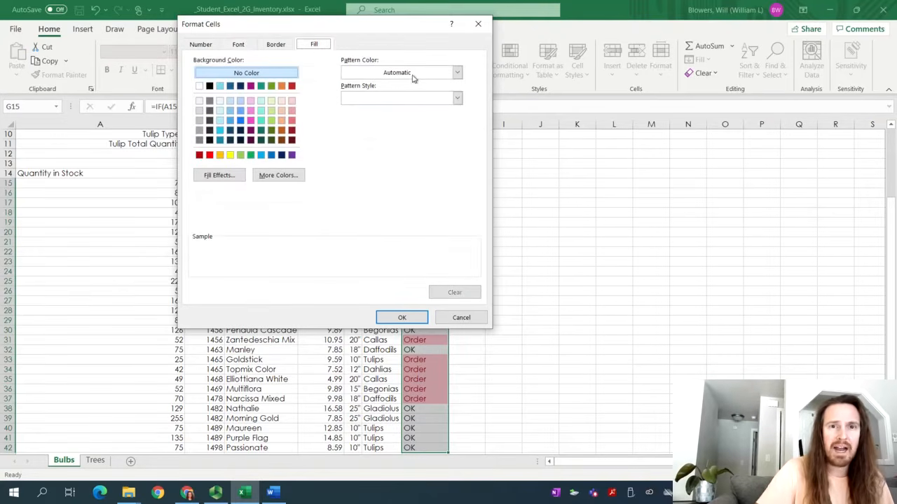
left_click(278, 74)
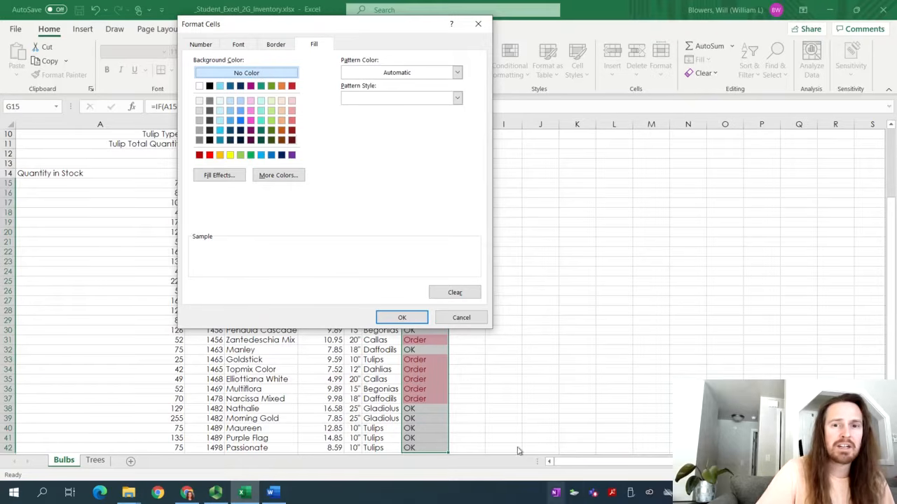
left_click(399, 318)
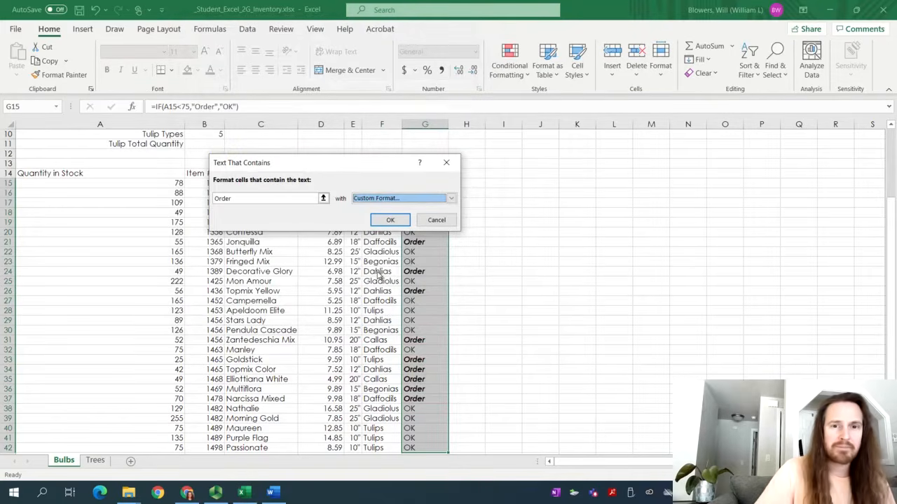
left_click(215, 492)
left_click(77, 81)
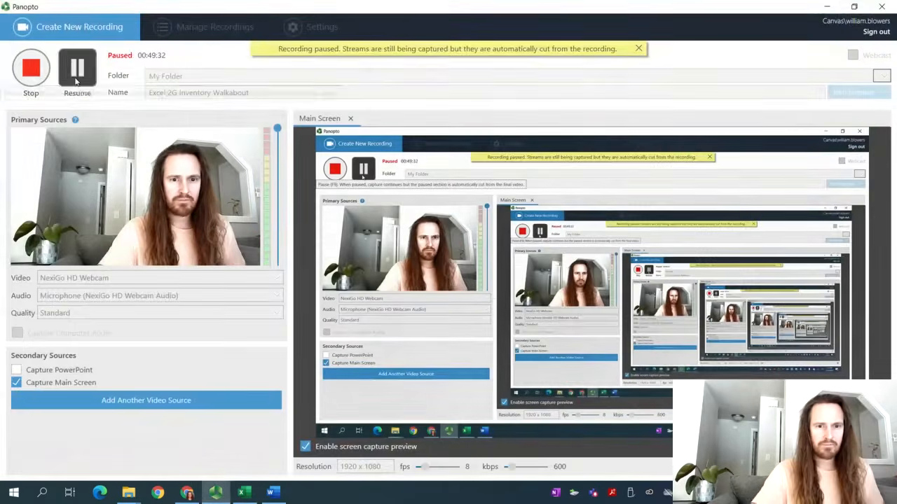
left_click(76, 81)
left_click(215, 493)
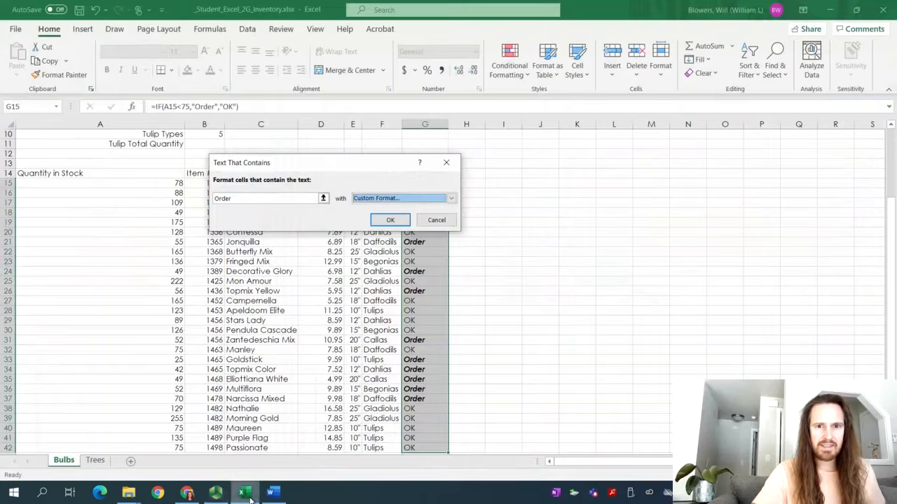
Step: Apply the Order rule on Bulbs, and select the Stock Level cells G15:G42 on the Trees worksheet
left_click(391, 220)
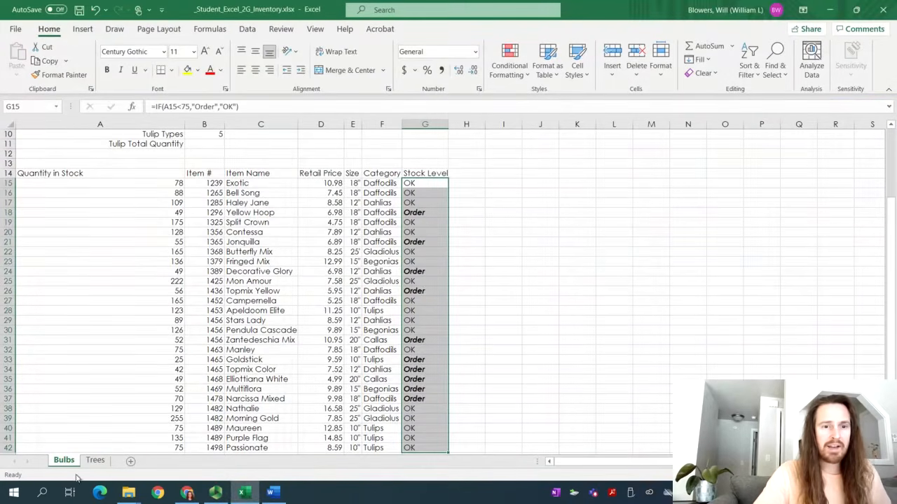
left_click(93, 460)
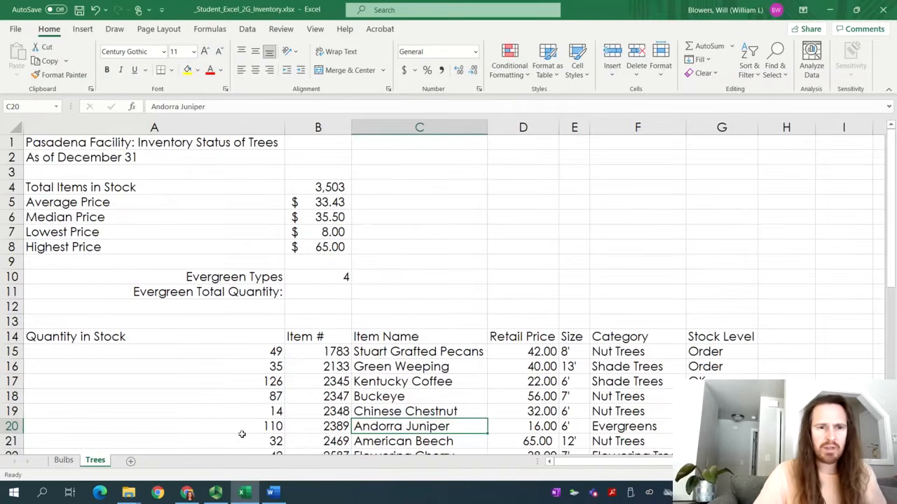
left_click(716, 351)
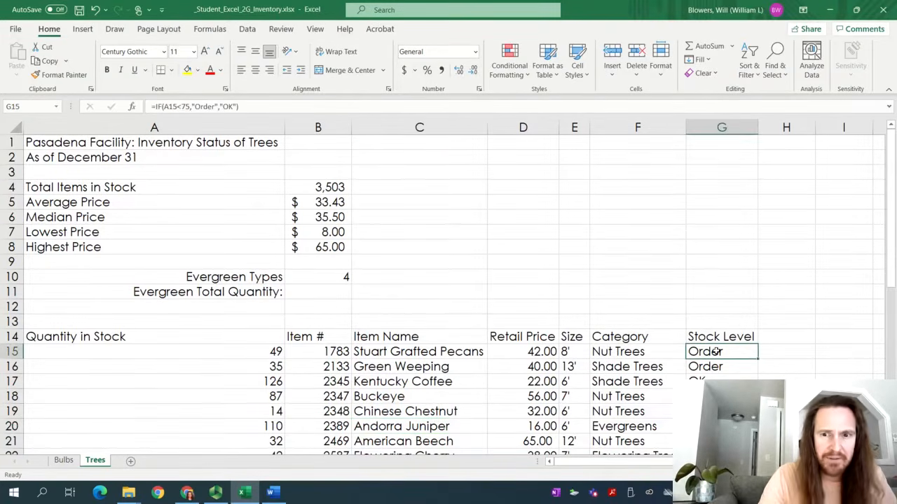
key("ctrl+shift+Down")
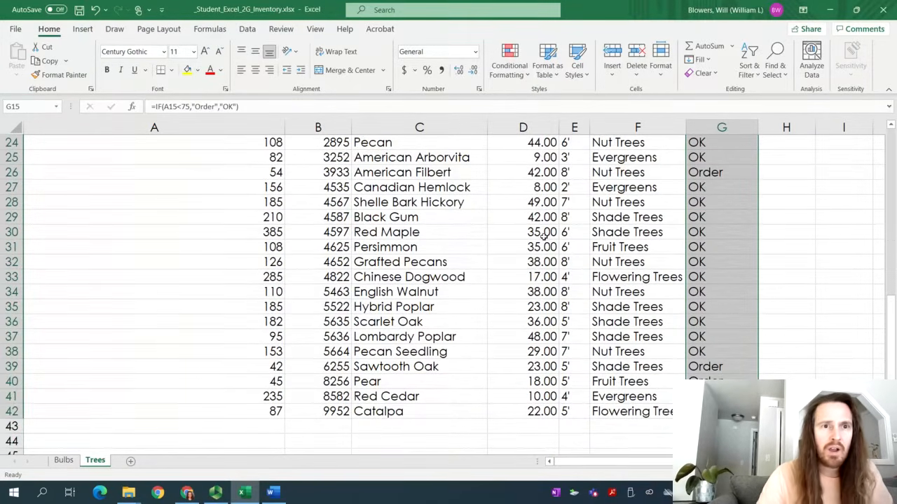
Step: Start a Text That Contains highlight rule for the text Order on the selected Trees cells
left_click(521, 79)
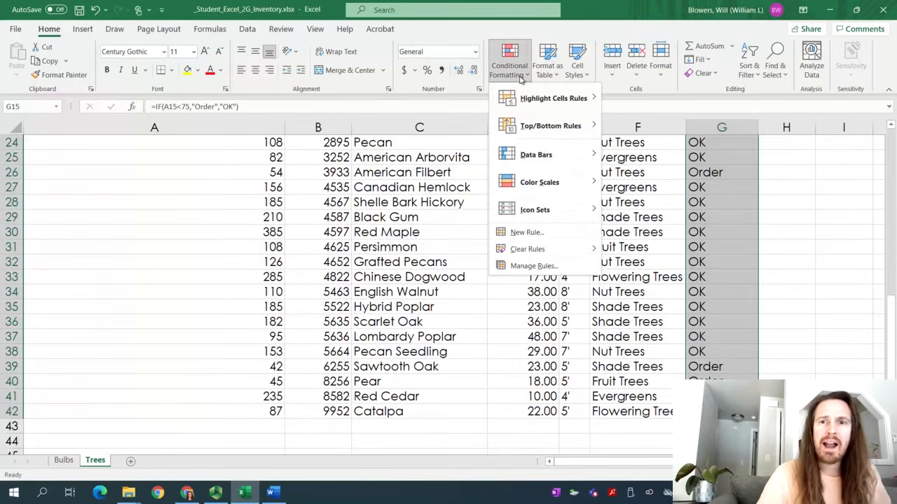
mouse_move(519, 95)
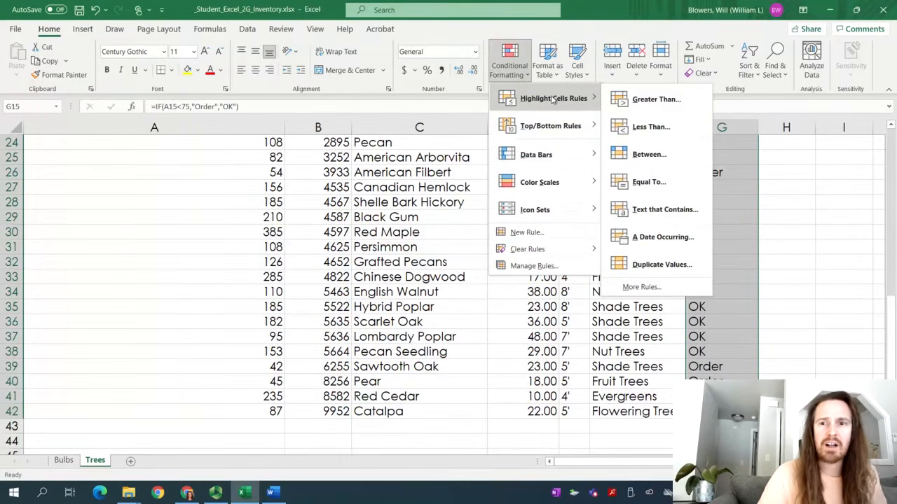
left_click(659, 209)
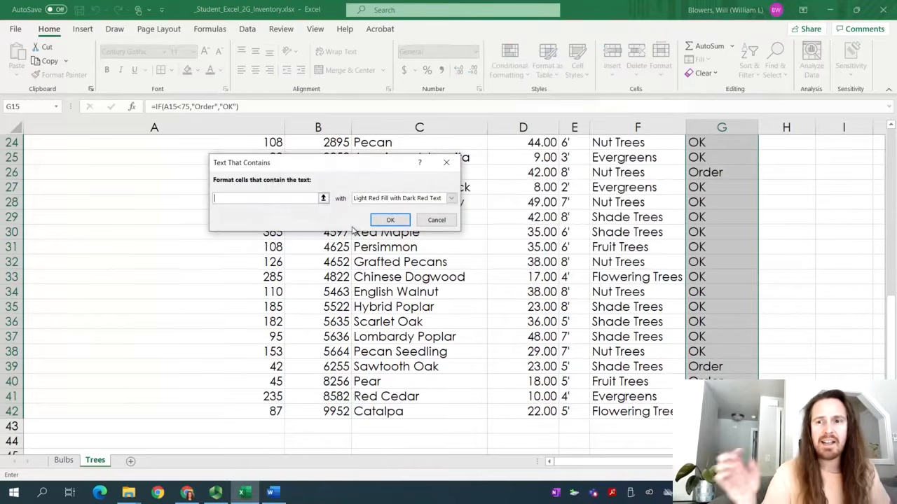
type("Ord")
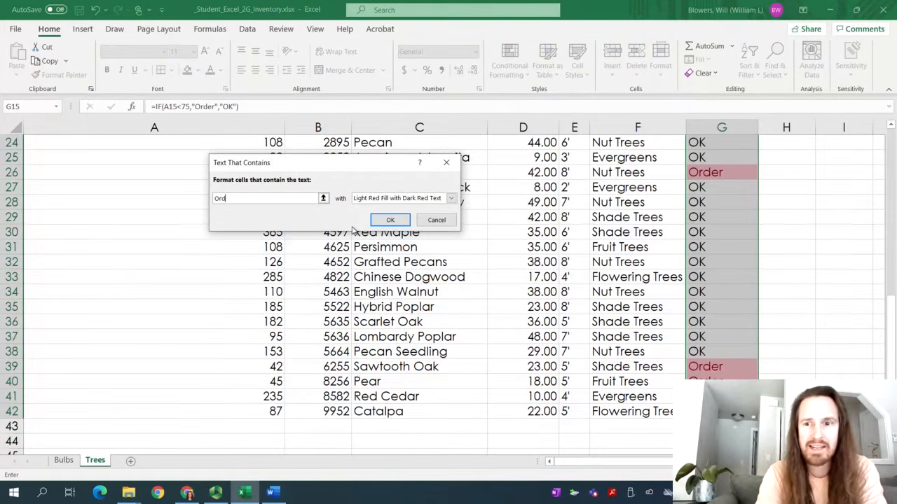
type("er")
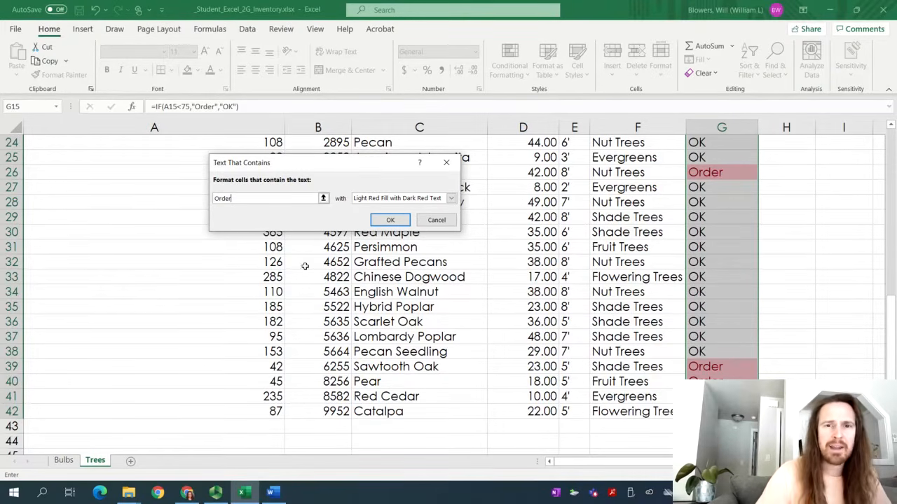
Step: Apply the Trees rule with a custom format of Bold Italic, Automatic font color and No Color fill
left_click(451, 199)
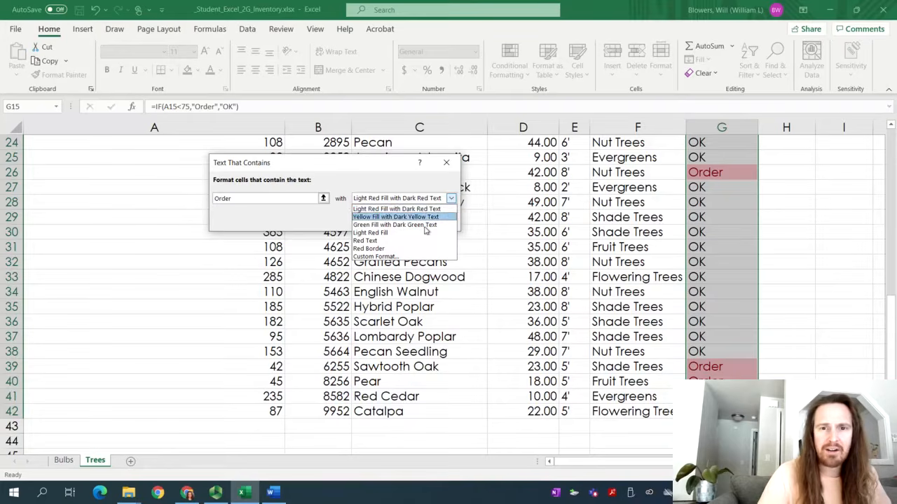
left_click(416, 257)
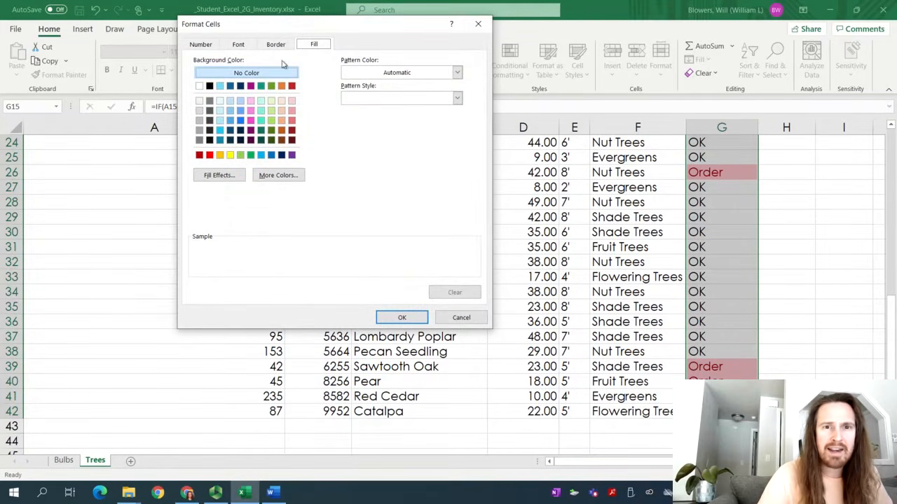
left_click(263, 74)
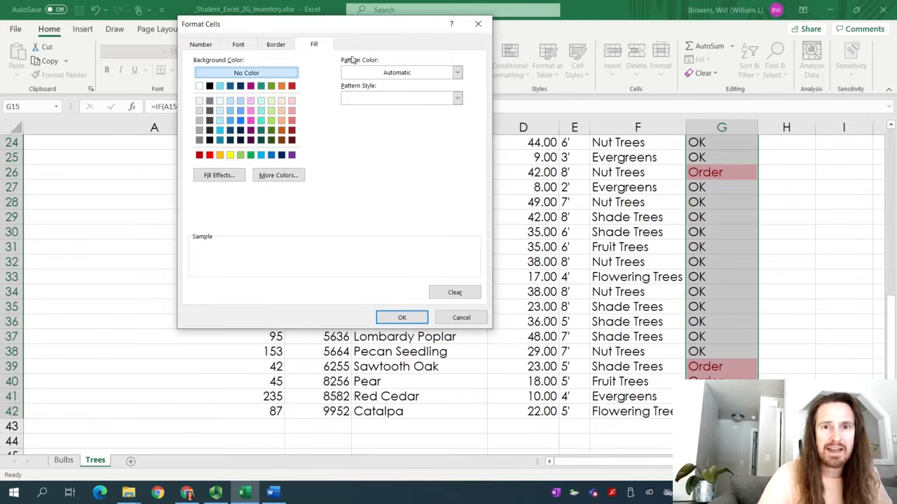
left_click(237, 45)
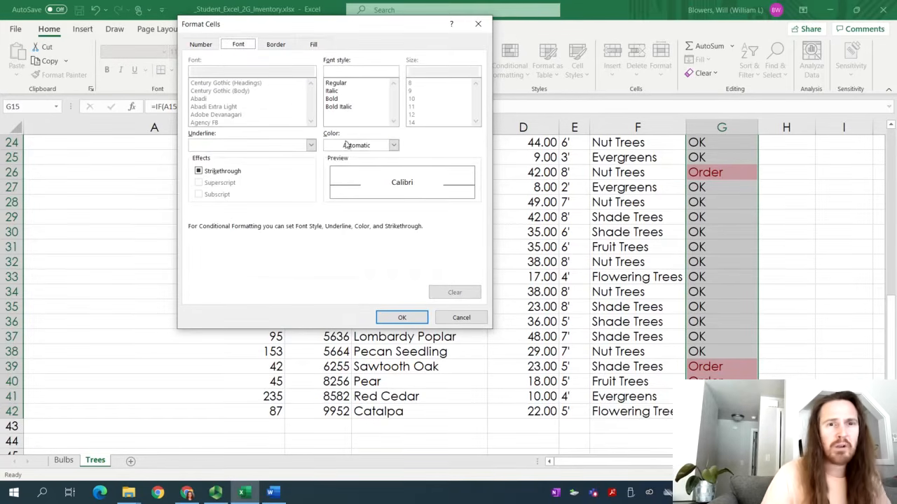
left_click(343, 107)
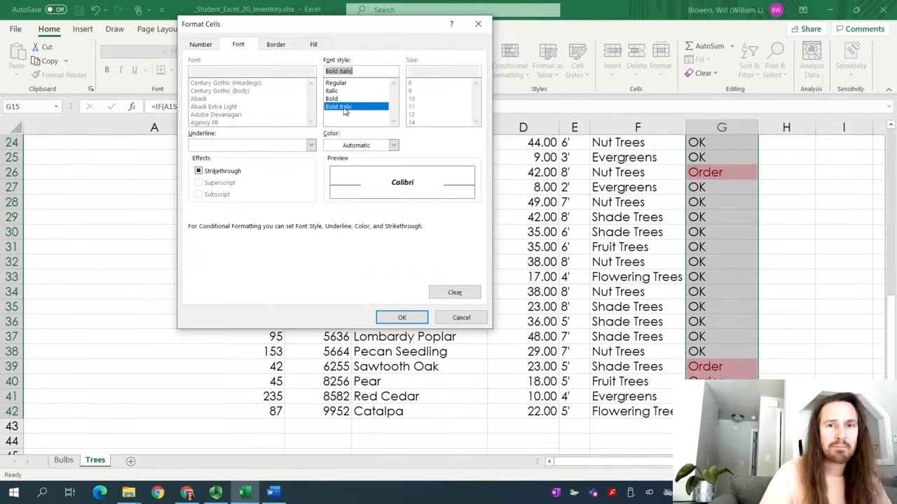
left_click(363, 145)
left_click(364, 147)
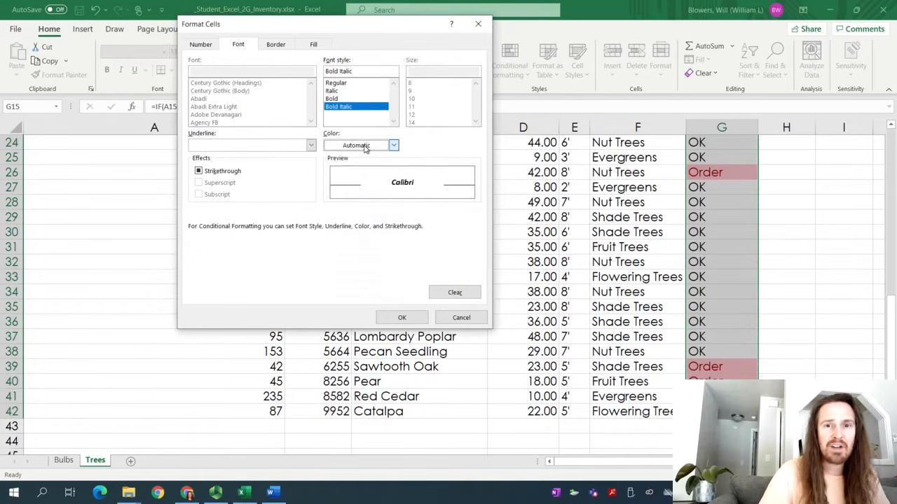
left_click(402, 319)
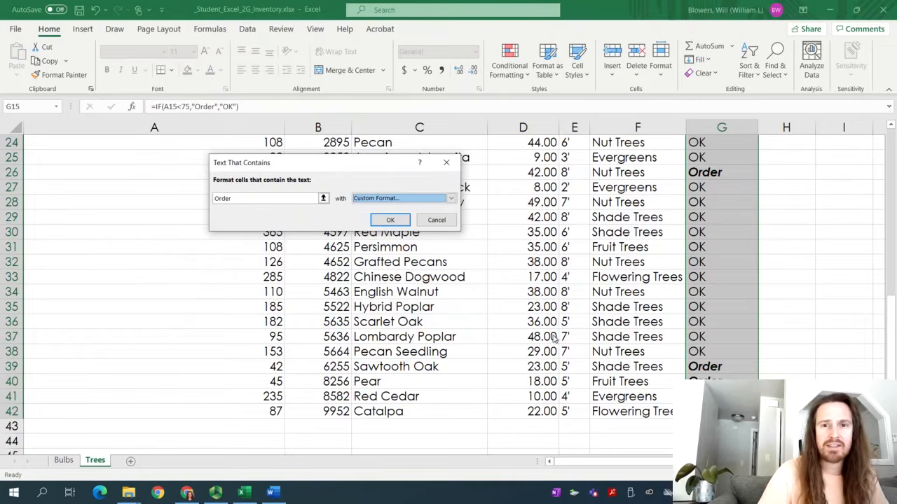
left_click(389, 220)
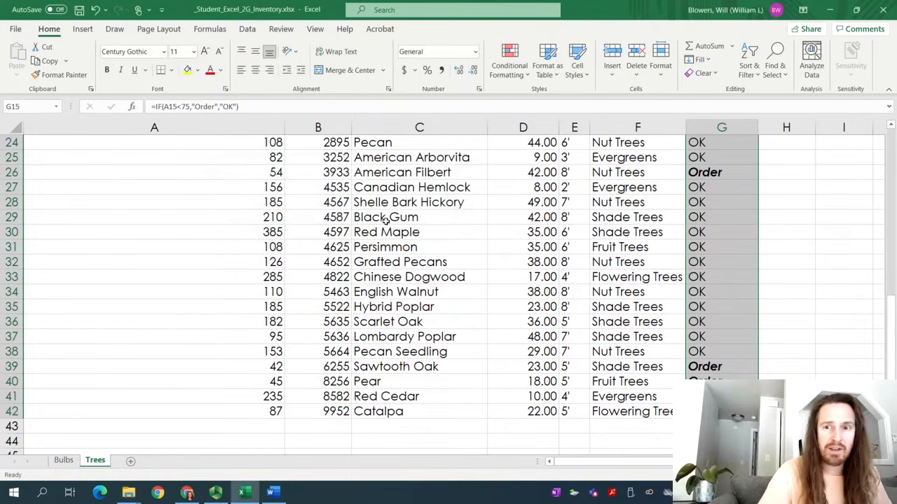
Step: Switch to the Word instructions and read the instruction 9 bullet about data bars for the Quantity in Stock column
left_click(270, 493)
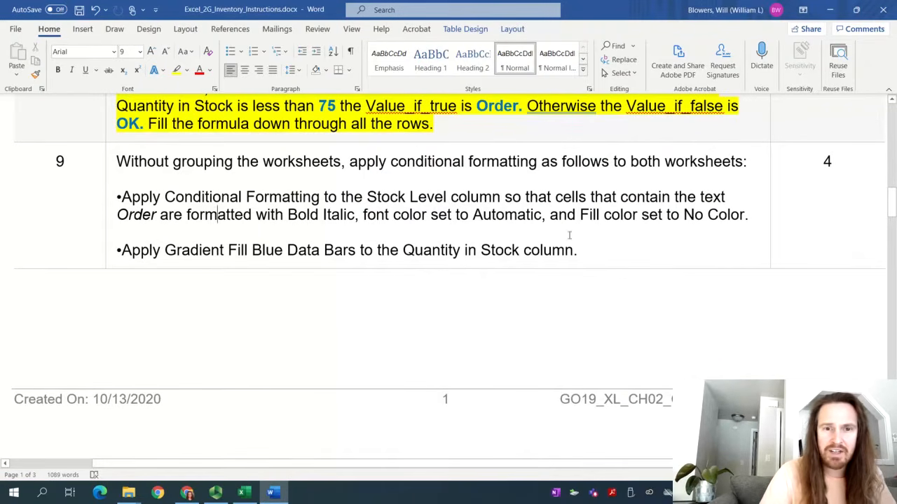
left_click_drag(121, 250, 373, 250)
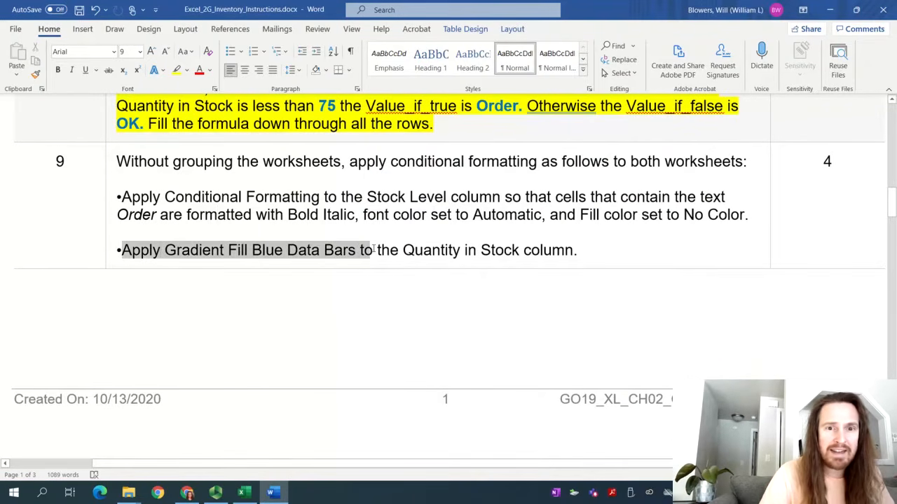
left_click(450, 249)
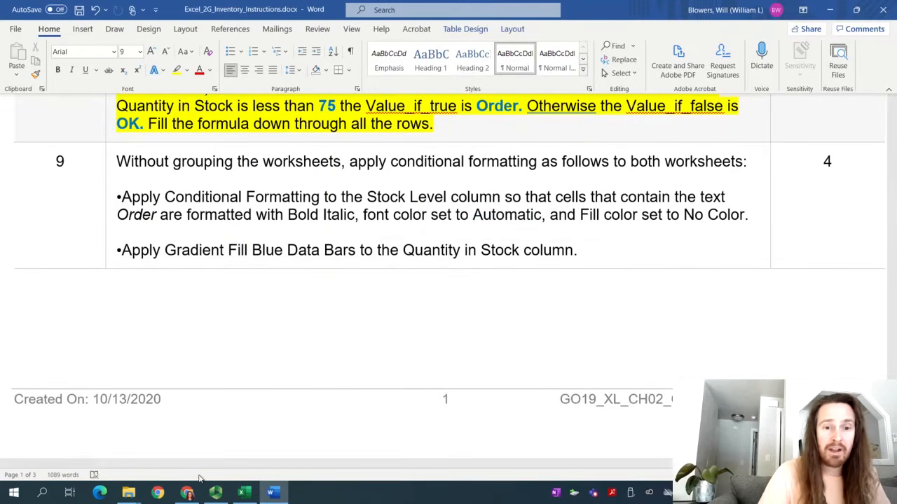
left_click(216, 492)
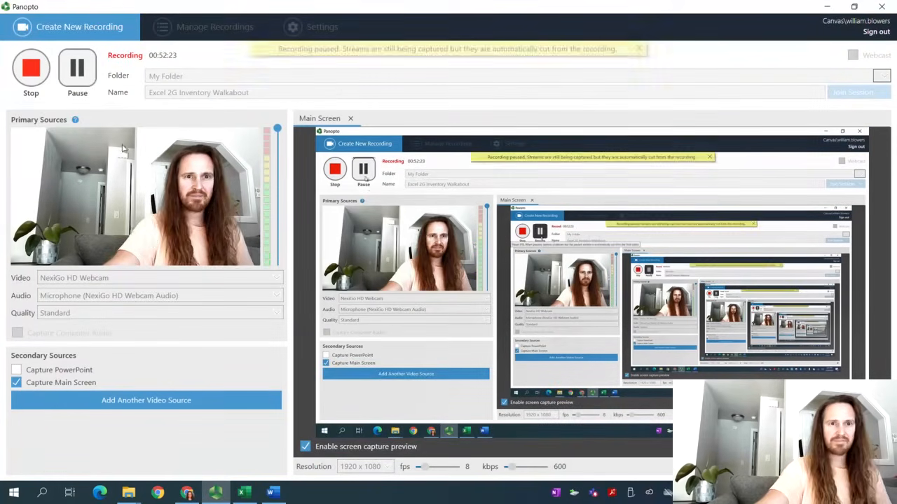
Step: Switch to Excel and apply Gradient Fill Blue data bars to the Quantity in Stock cells A15:A42 on the Trees worksheet
left_click(243, 492)
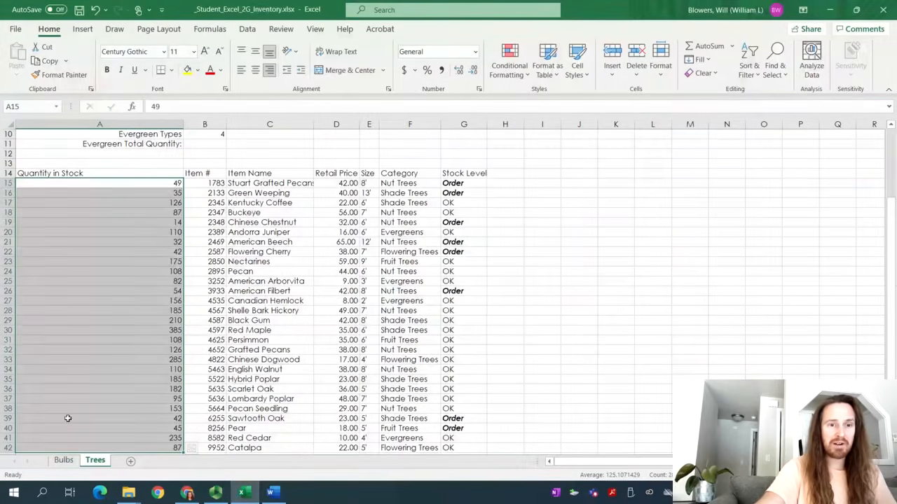
left_click(64, 460)
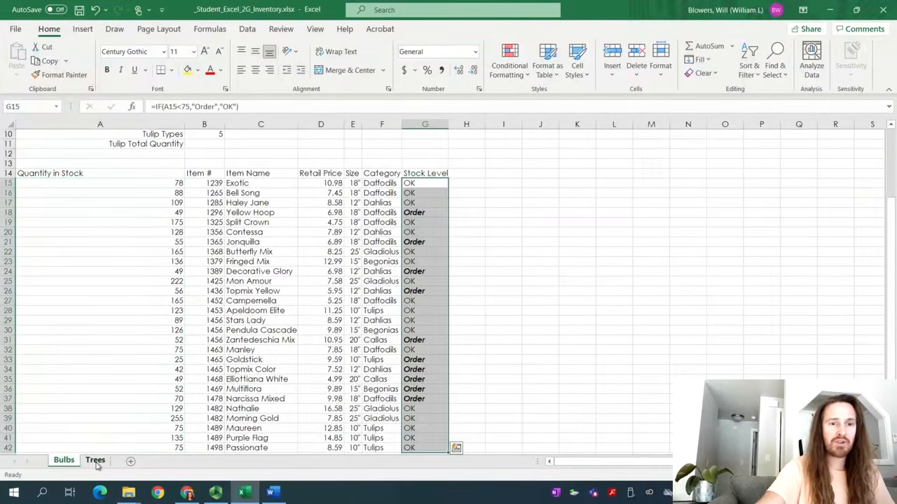
left_click(96, 460)
left_click(65, 460)
left_click(96, 460)
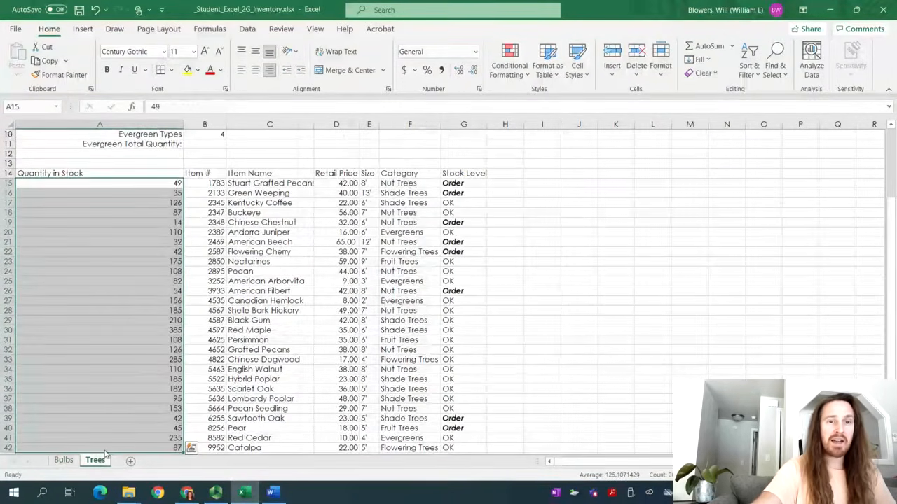
left_click(177, 320)
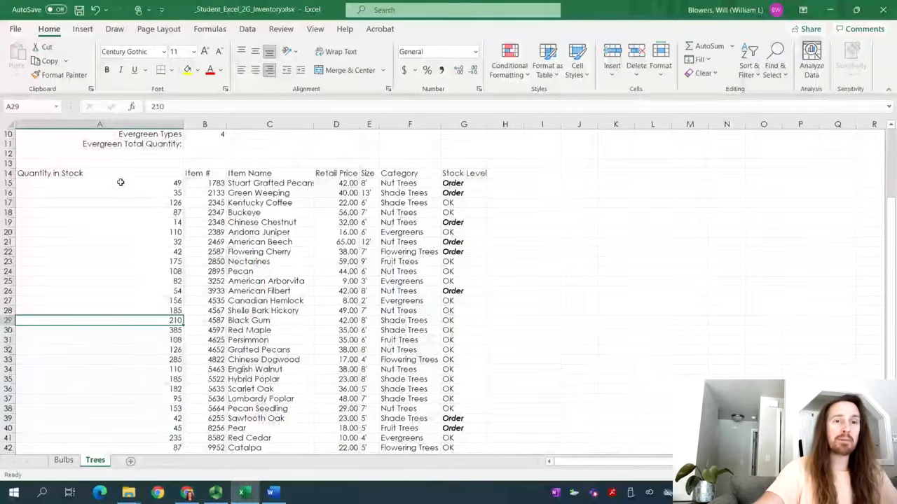
left_click_drag(121, 182, 111, 445)
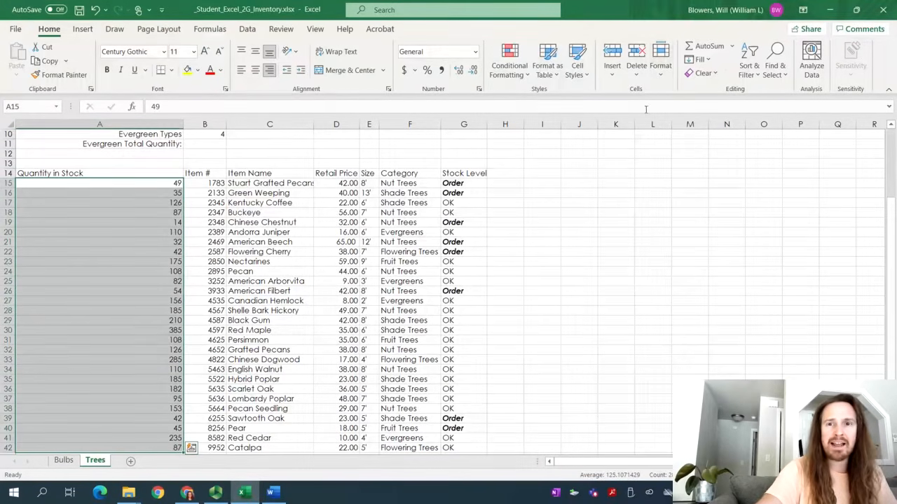
left_click(522, 77)
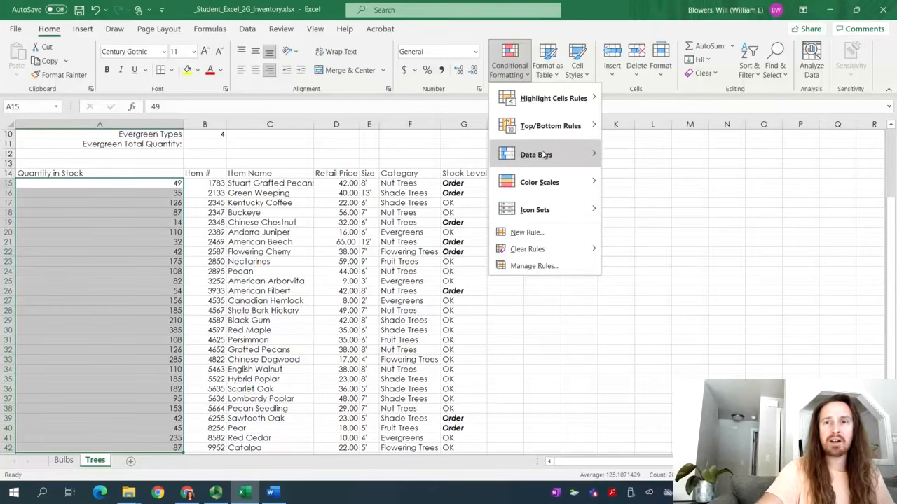
mouse_move(544, 155)
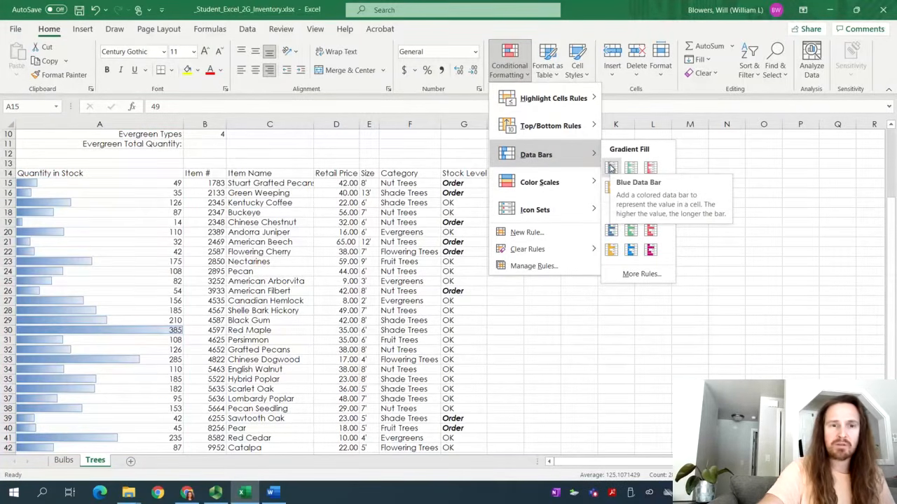
left_click(611, 168)
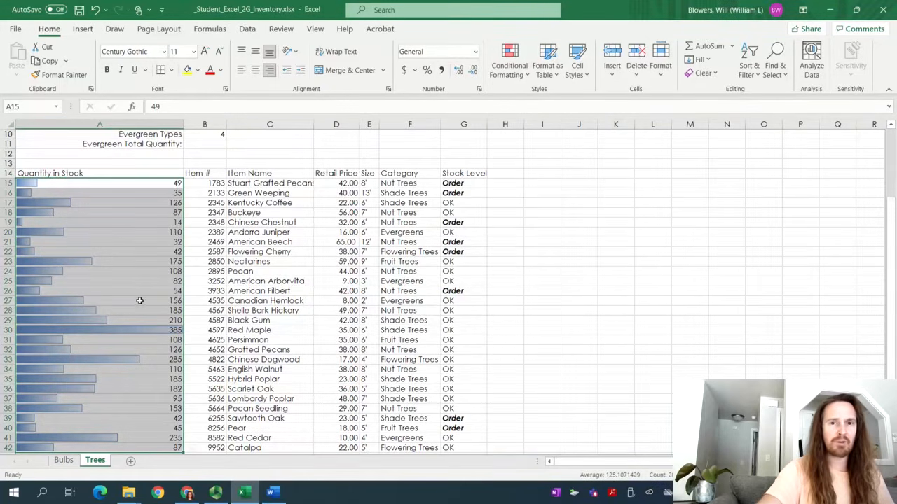
left_click(462, 124)
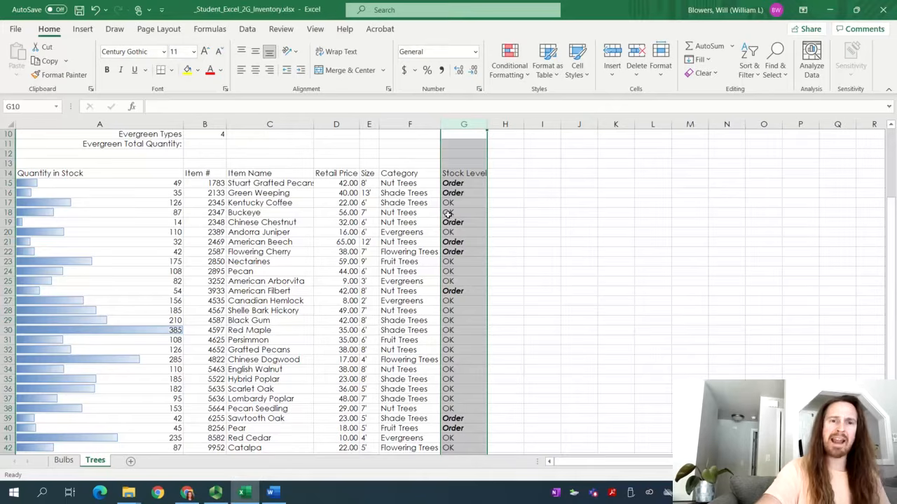
left_click(463, 241)
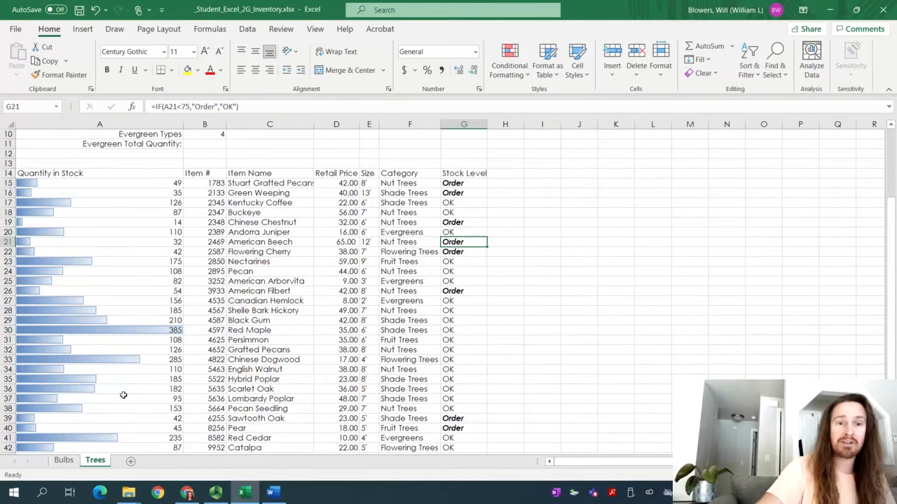
Step: Apply Gradient Fill Blue data bars to the Quantity in Stock cells A15:A42 on the Bulbs worksheet
left_click(64, 461)
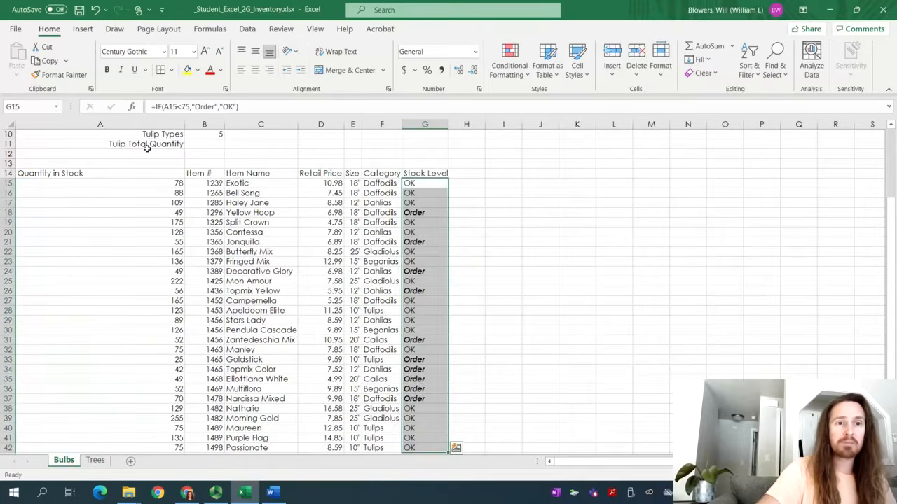
left_click_drag(92, 182, 131, 446)
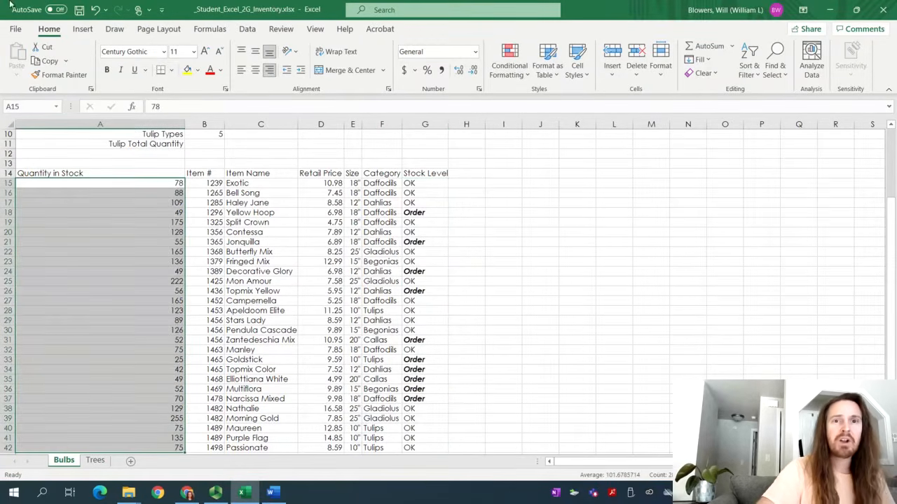
left_click(517, 80)
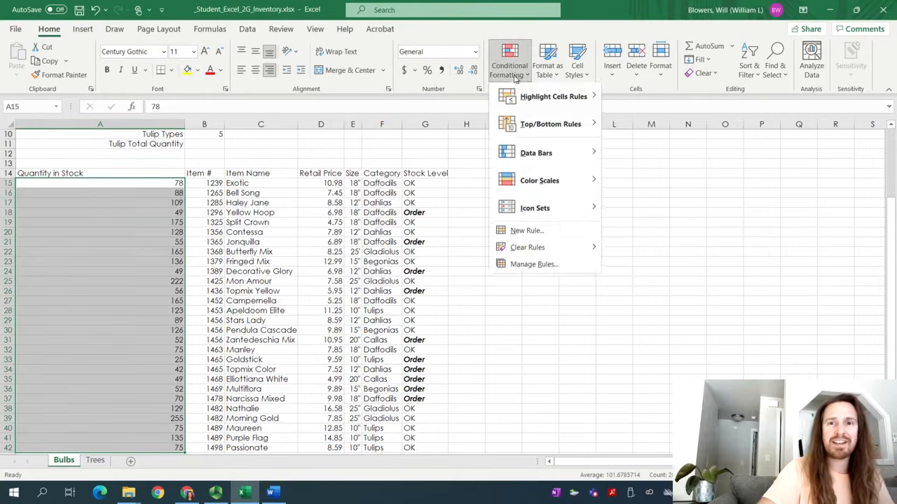
mouse_move(543, 158)
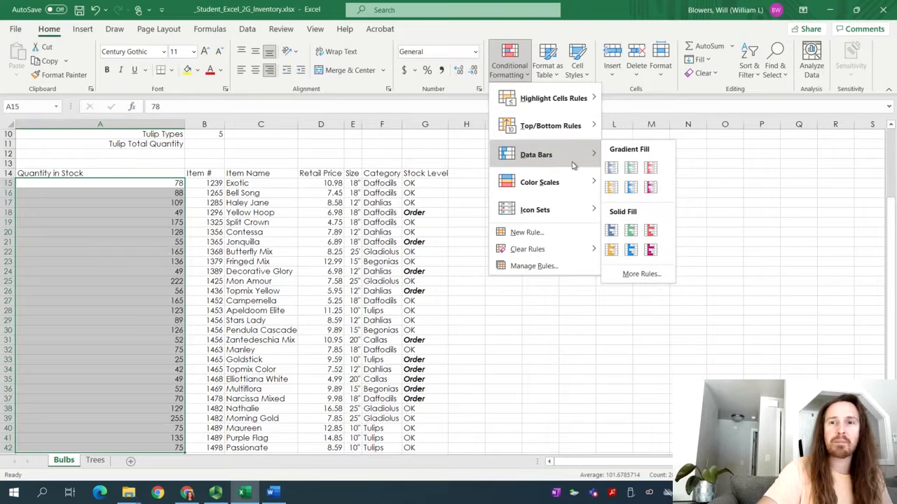
left_click(611, 168)
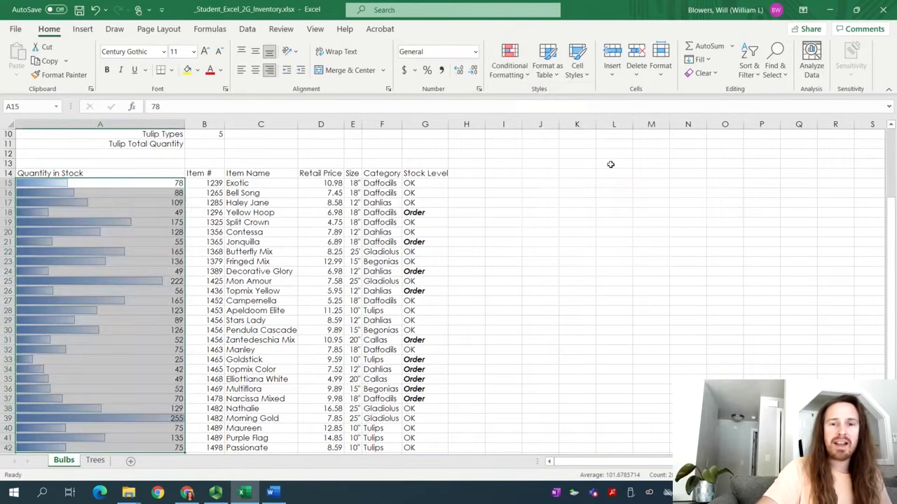
left_click(213, 418)
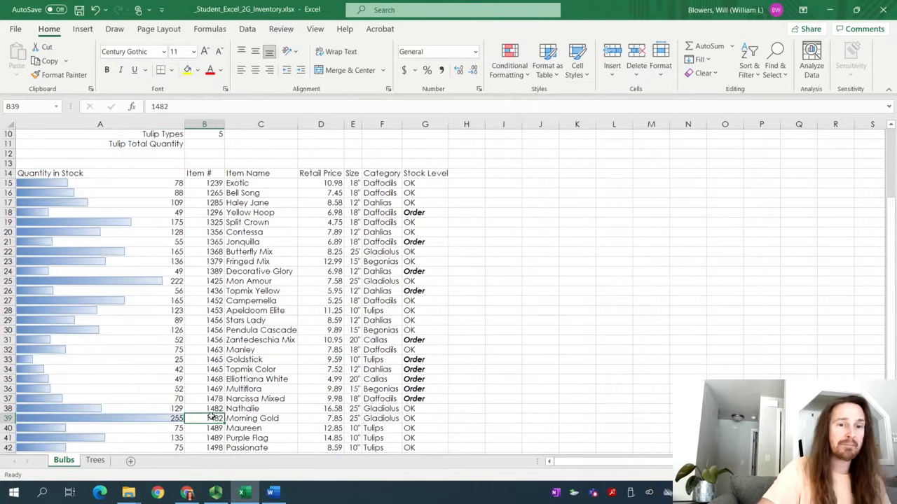
left_click(177, 418)
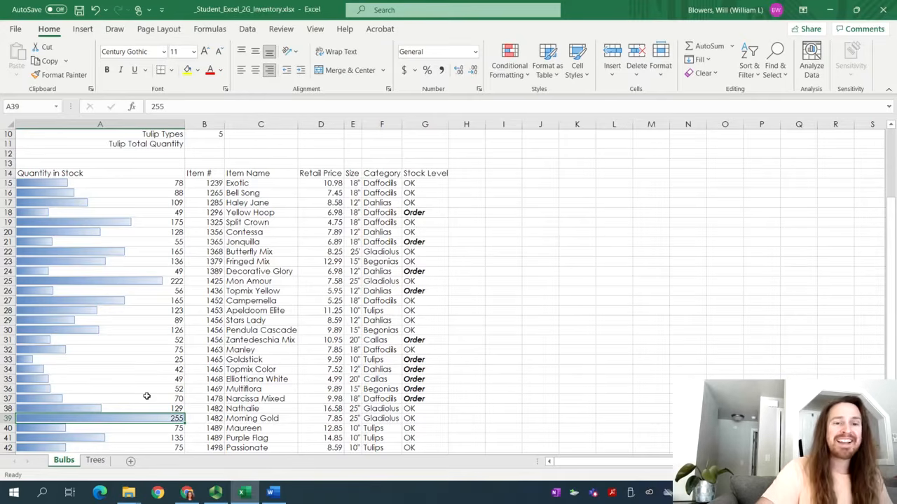
left_click(97, 463)
left_click(69, 464)
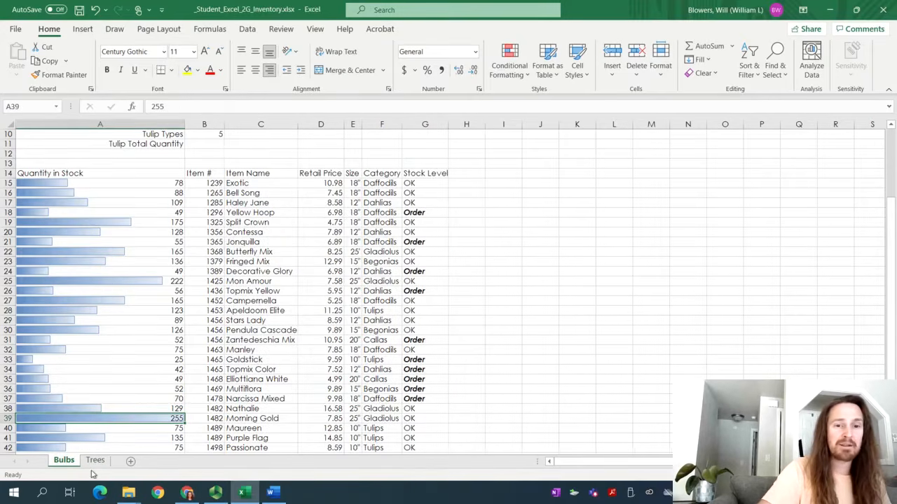
Step: Switch to the Word instructions, highlight all of instruction 9 in yellow, and read instruction 10
left_click(272, 492)
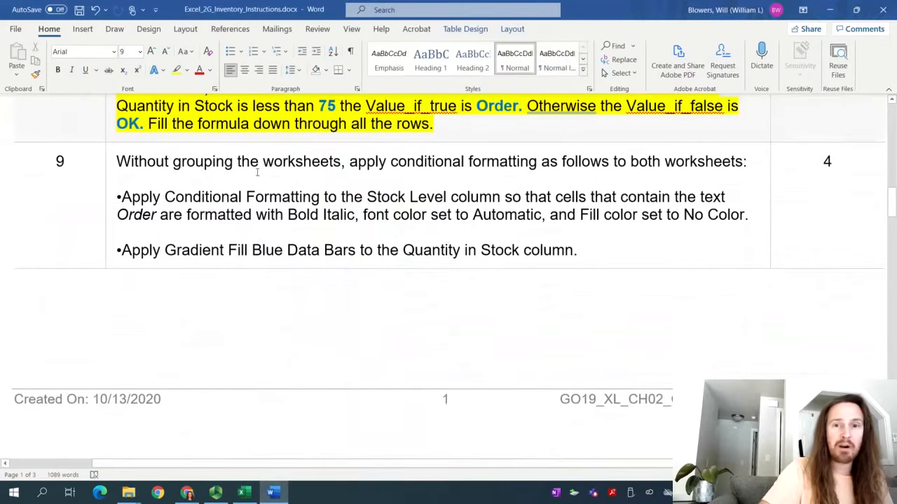
left_click_drag(579, 252, 116, 161)
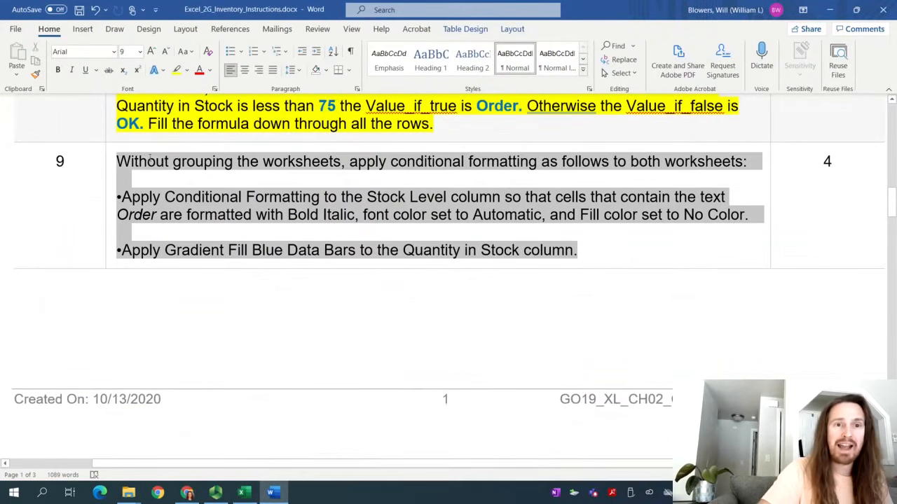
left_click(180, 74)
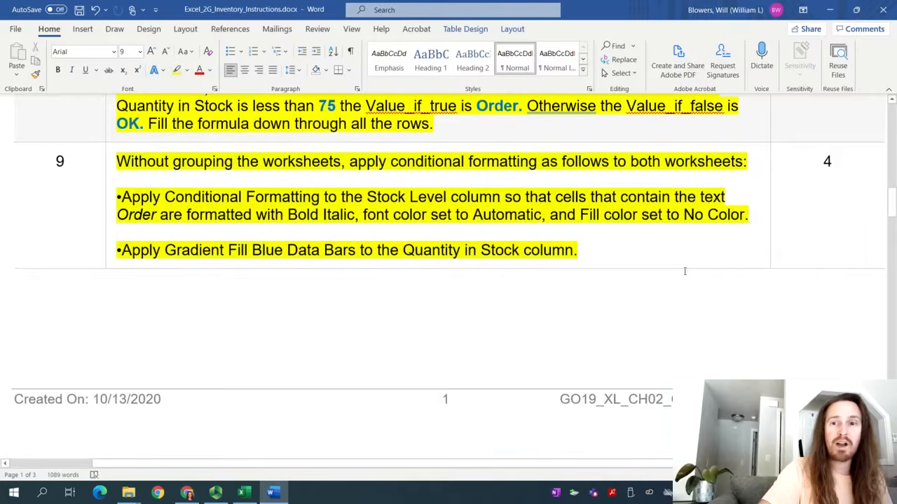
scroll(653, 257, "down", 5)
scroll(653, 257, "down", 3)
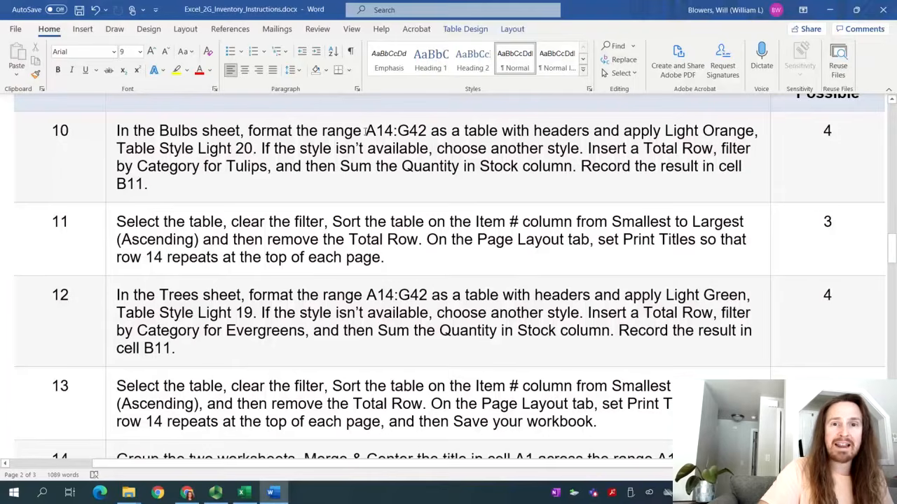
Step: Return to Excel and convert the range A14:G42 on the Bulbs worksheet into a table with headers
left_click(243, 492)
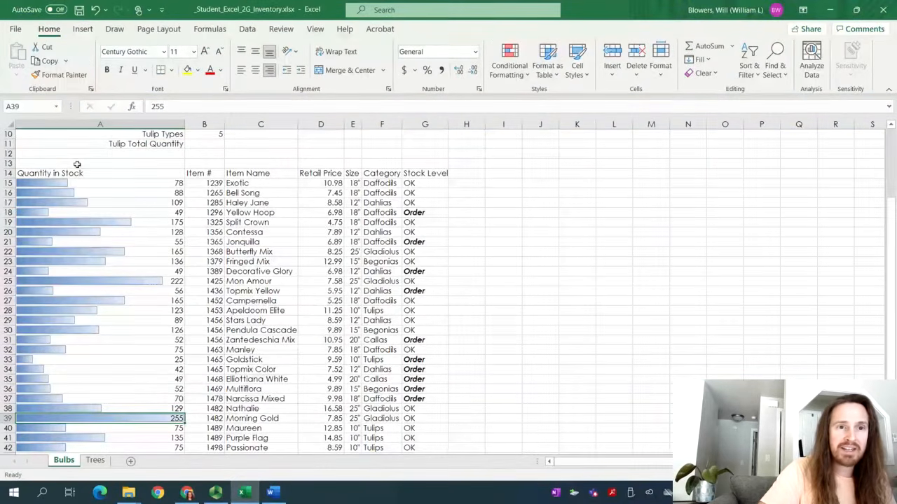
left_click_drag(68, 172, 354, 420)
left_click_drag(348, 264, 426, 419)
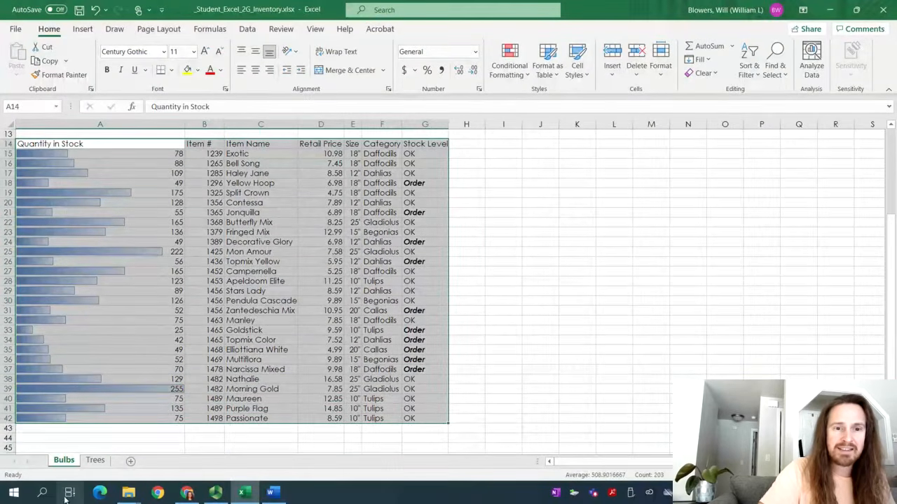
left_click(216, 492)
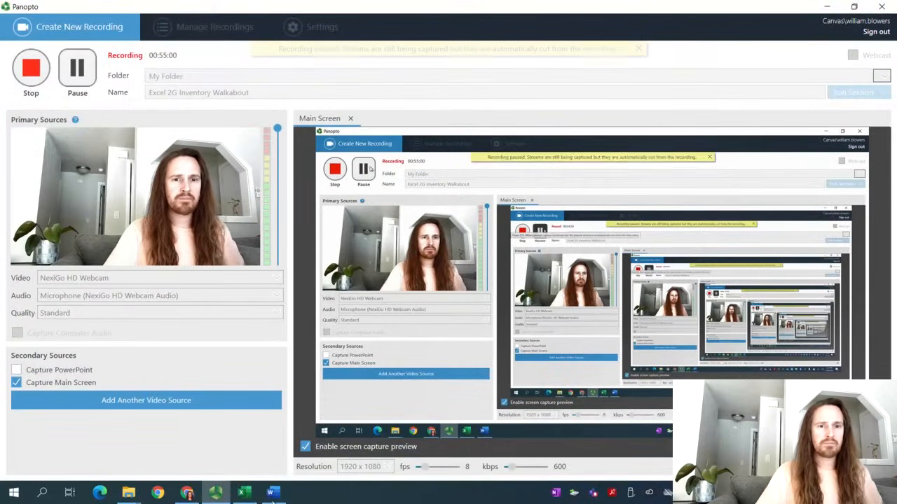
left_click(243, 493)
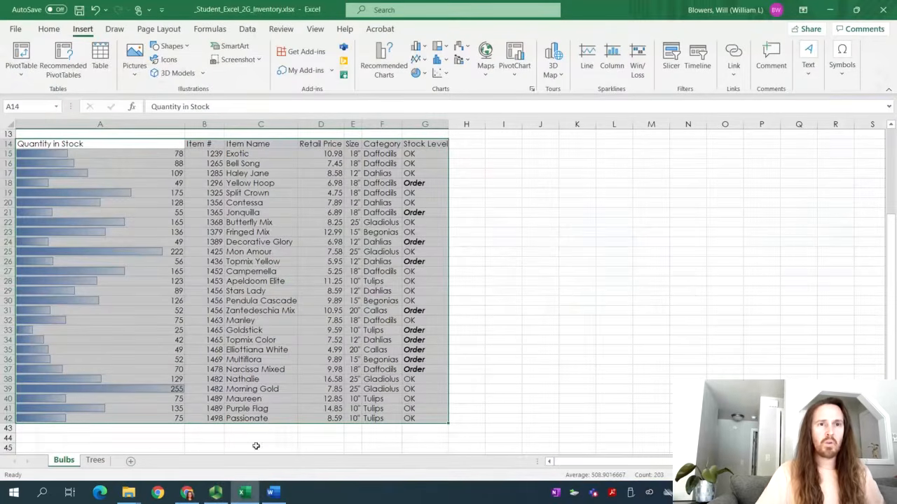
left_click(60, 30)
left_click(82, 28)
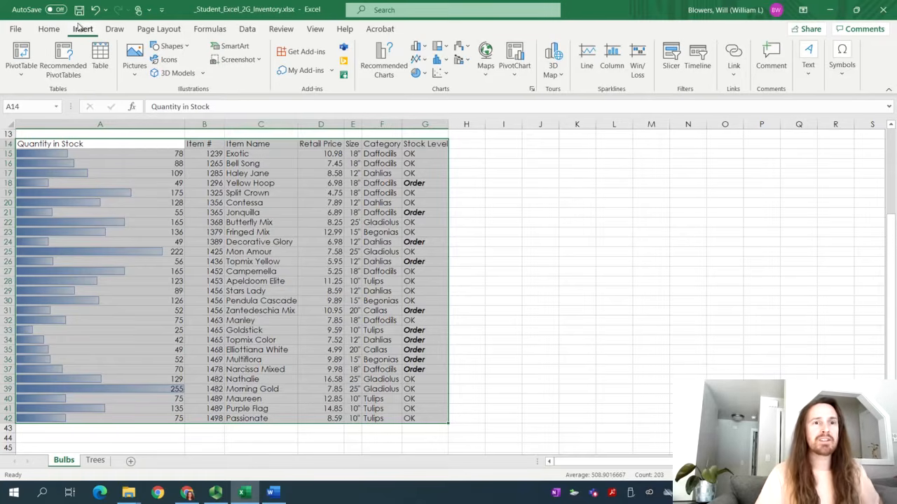
left_click(100, 83)
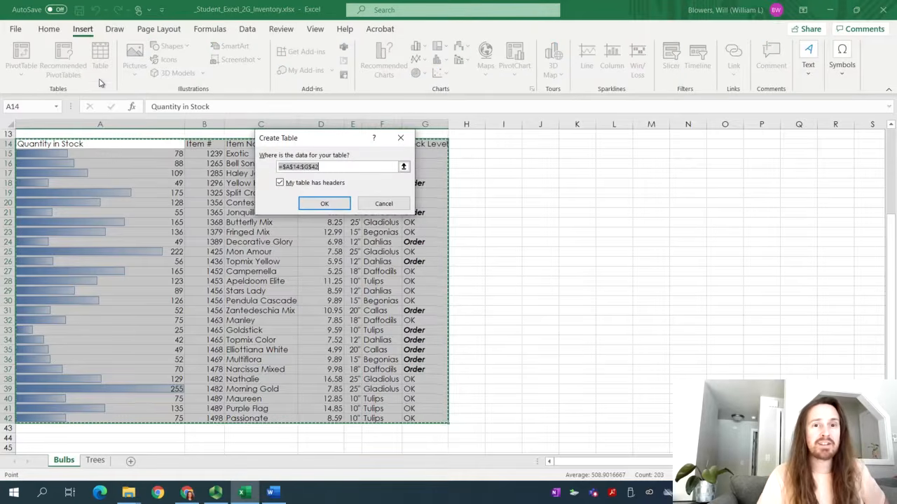
left_click(333, 205)
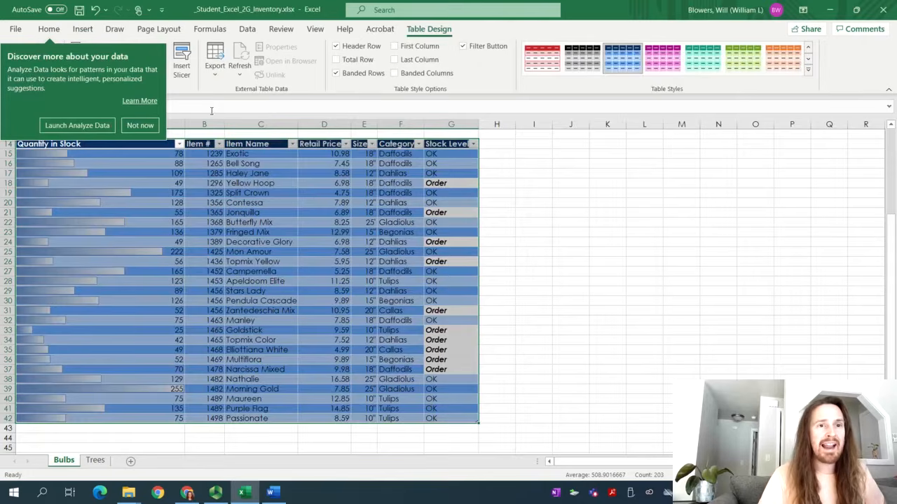
left_click(139, 126)
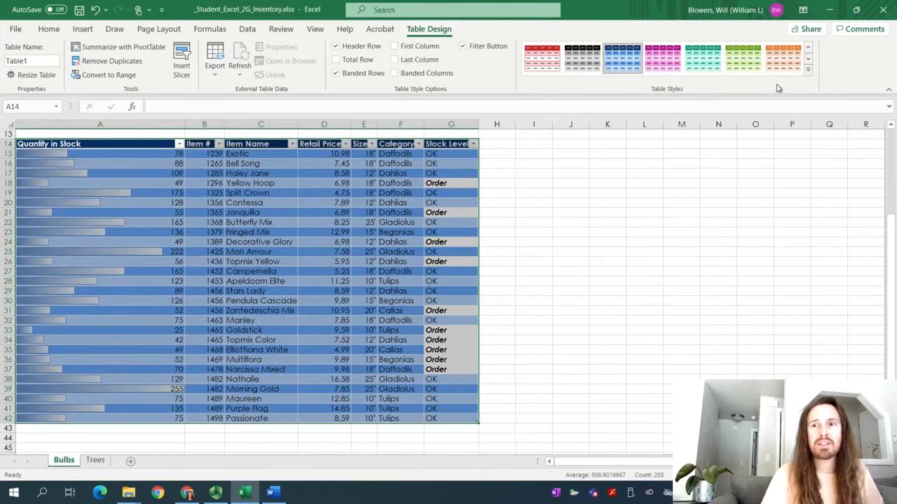
Step: Apply Light Orange, Table Style Light 20 to the Bulbs table and add a Total Row
left_click(807, 70)
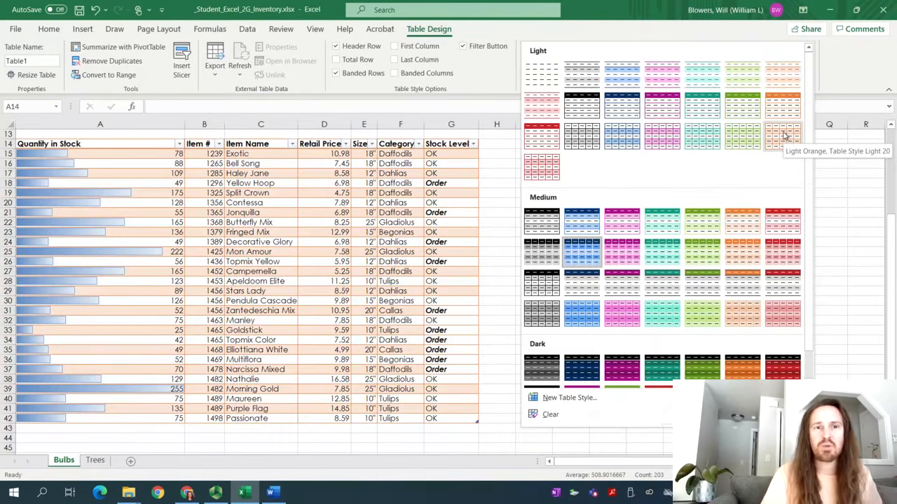
left_click(784, 135)
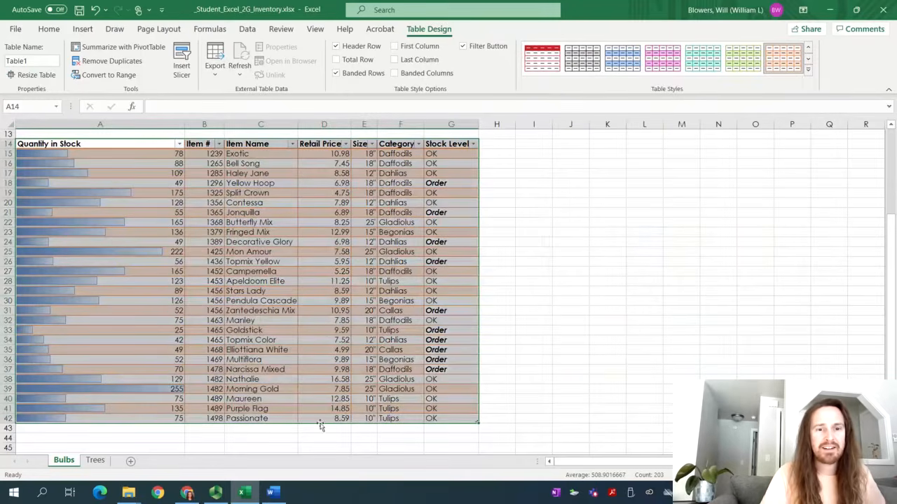
left_click(216, 492)
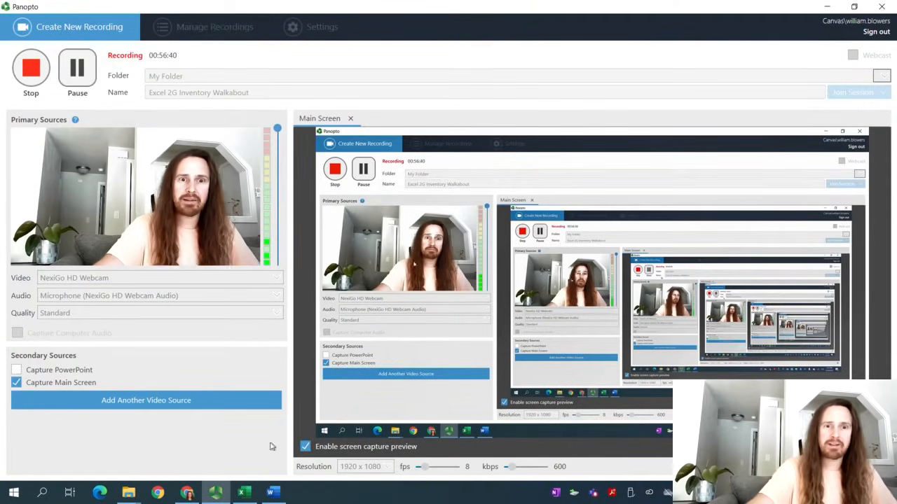
left_click(244, 492)
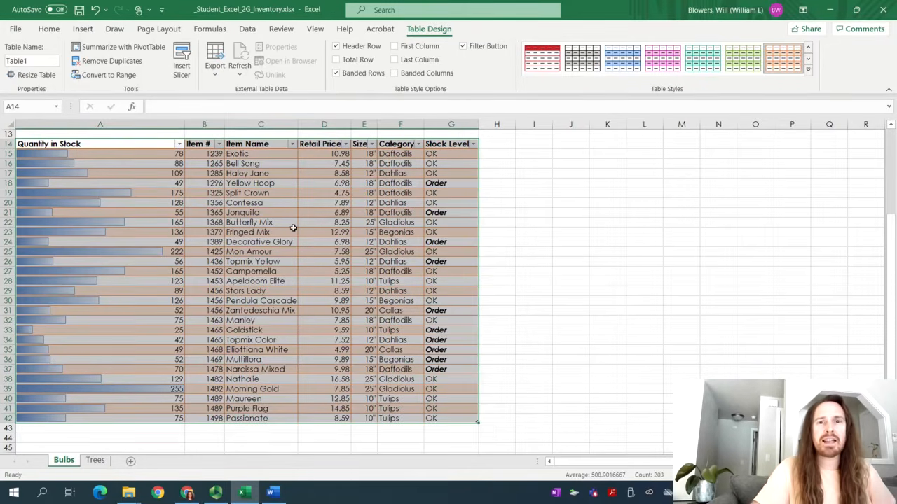
left_click(341, 60)
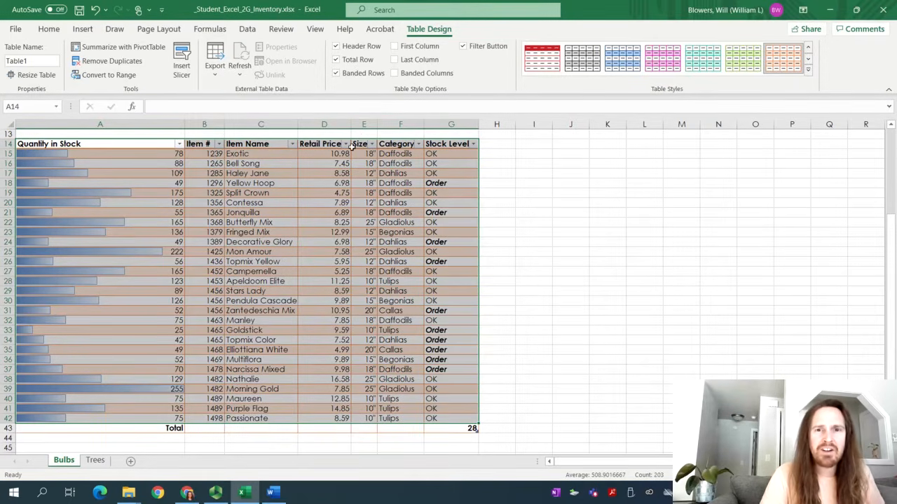
Step: Filter the Bulbs table by Category to show only Tulips
left_click(395, 172)
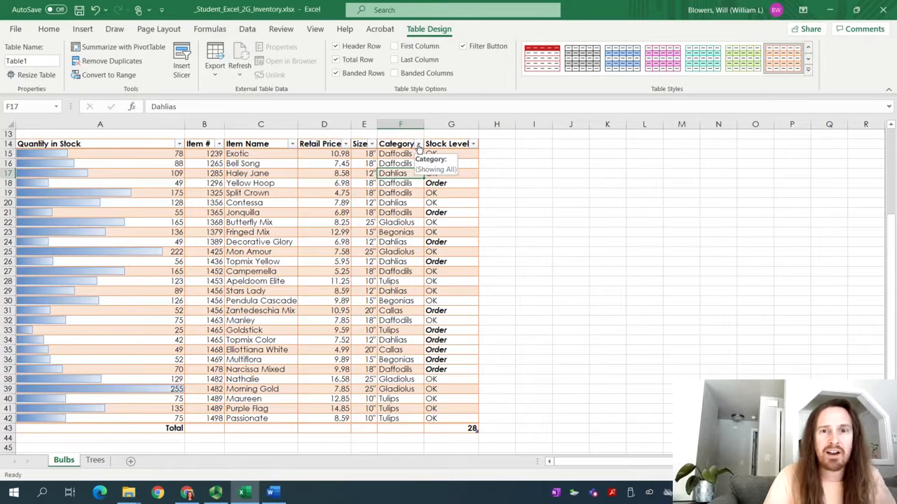
left_click(418, 144)
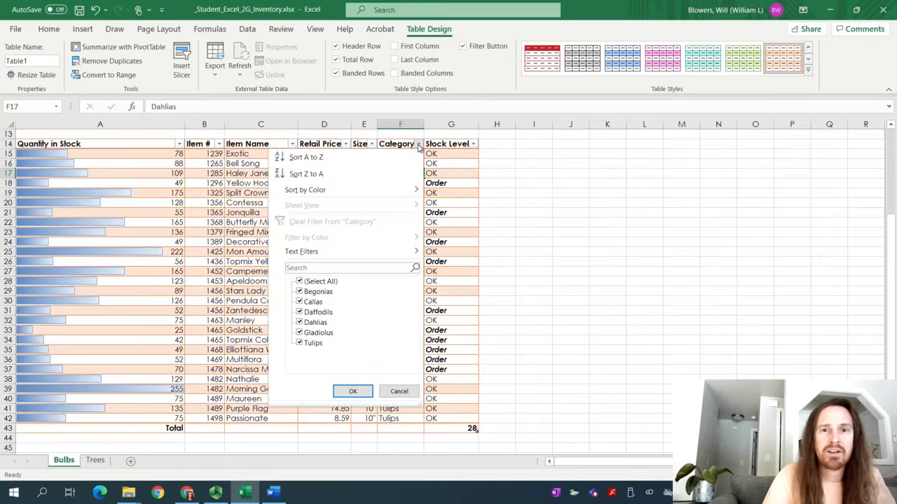
left_click(300, 282)
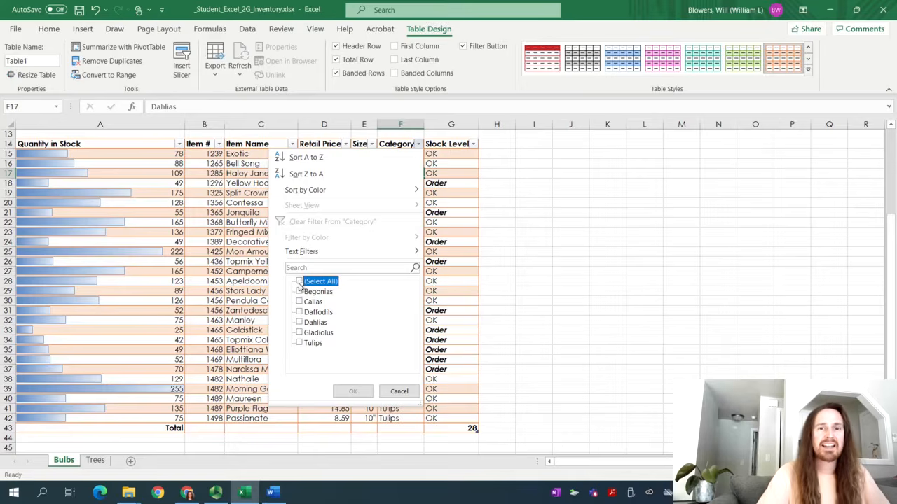
left_click(299, 343)
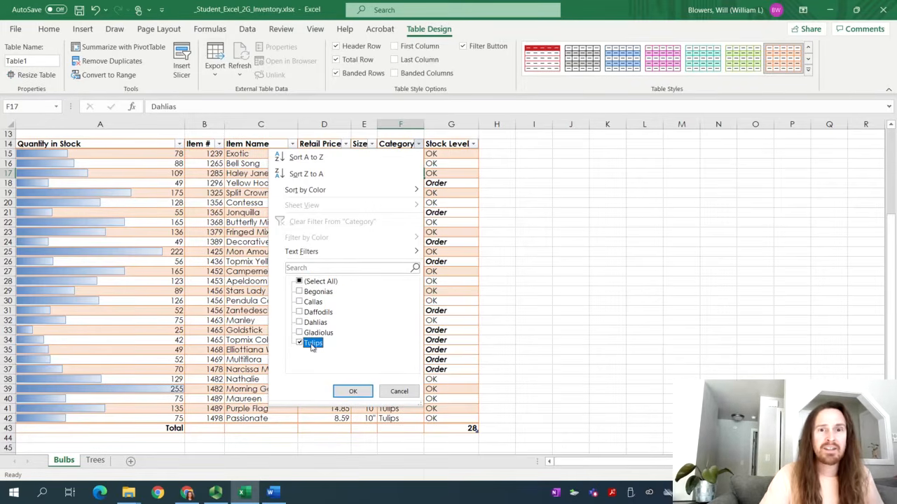
left_click(350, 391)
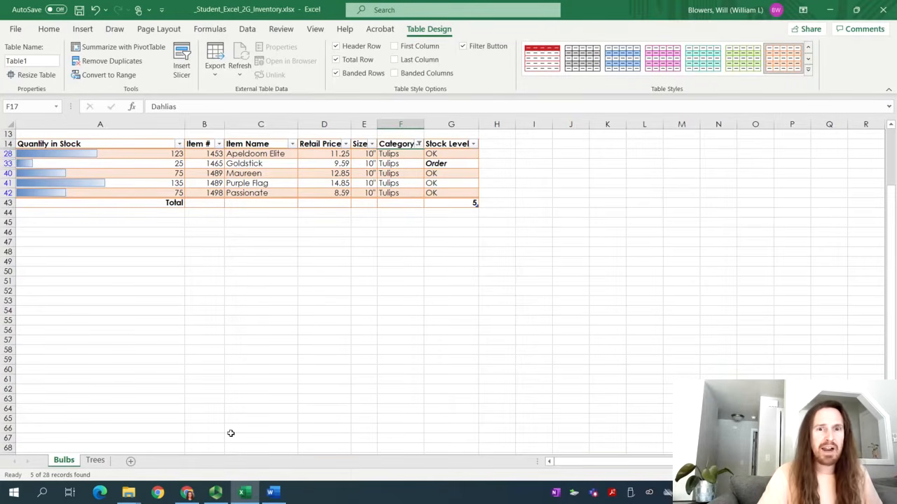
left_click(215, 493)
left_click(77, 70)
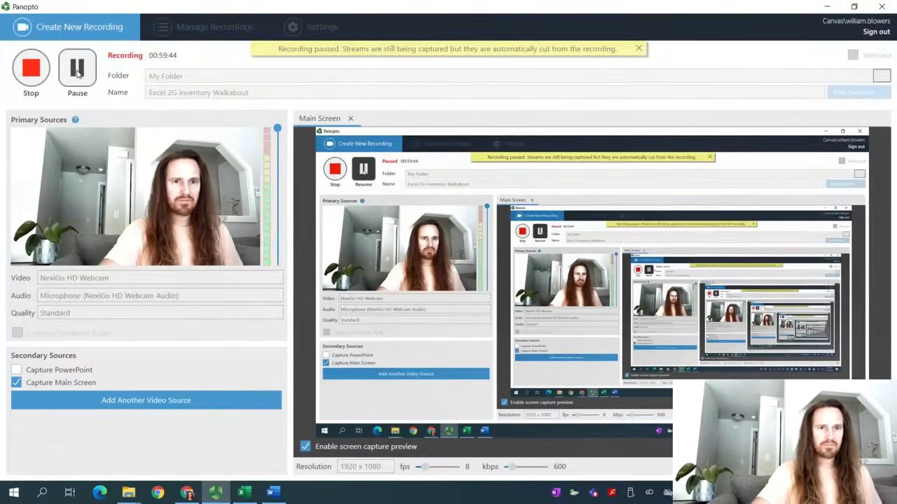
left_click(243, 492)
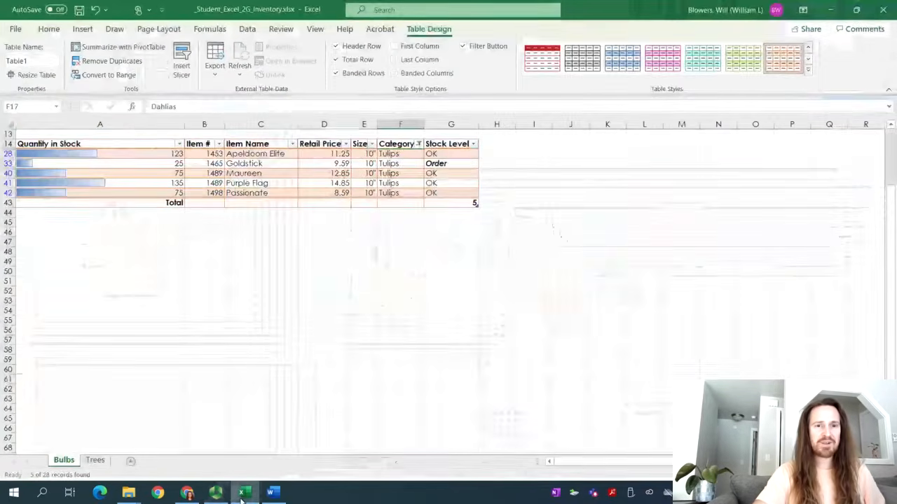
Step: Set the Quantity in Stock cell of the Bulbs table's Total Row to the Sum function
left_click(150, 202)
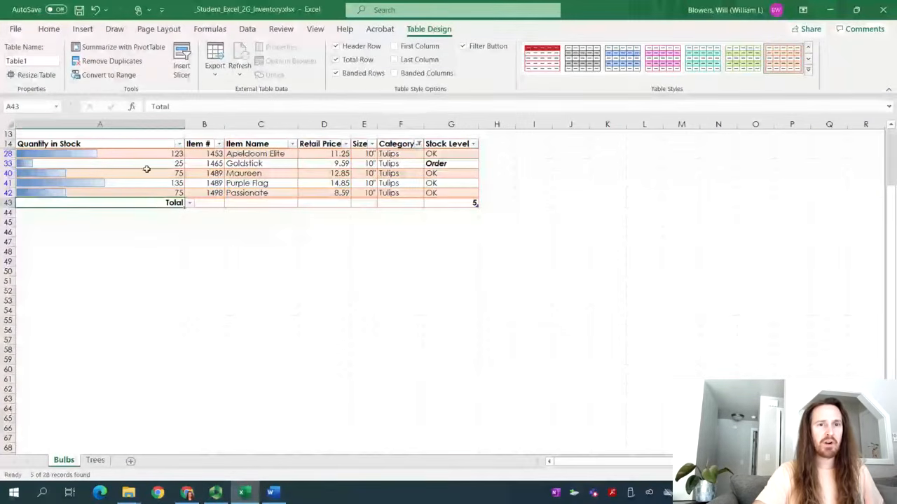
left_click(189, 203)
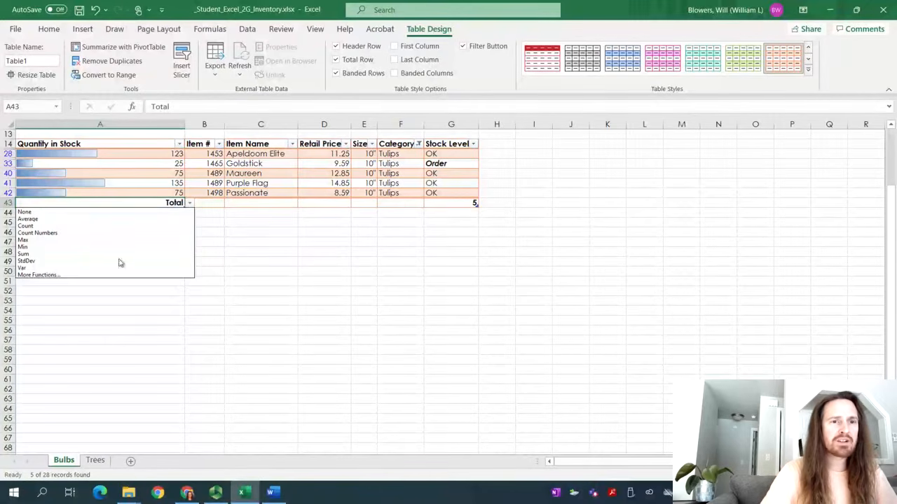
left_click(79, 254)
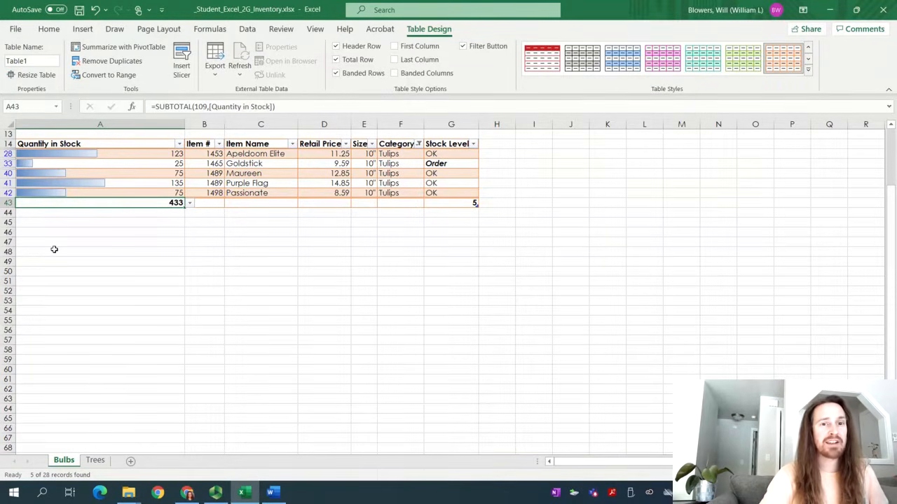
scroll(53, 250, "up", 4)
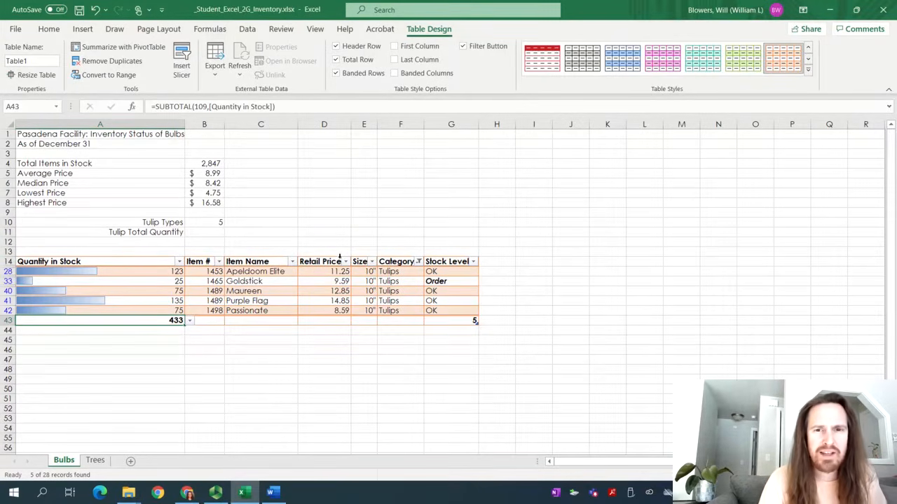
left_click(418, 262)
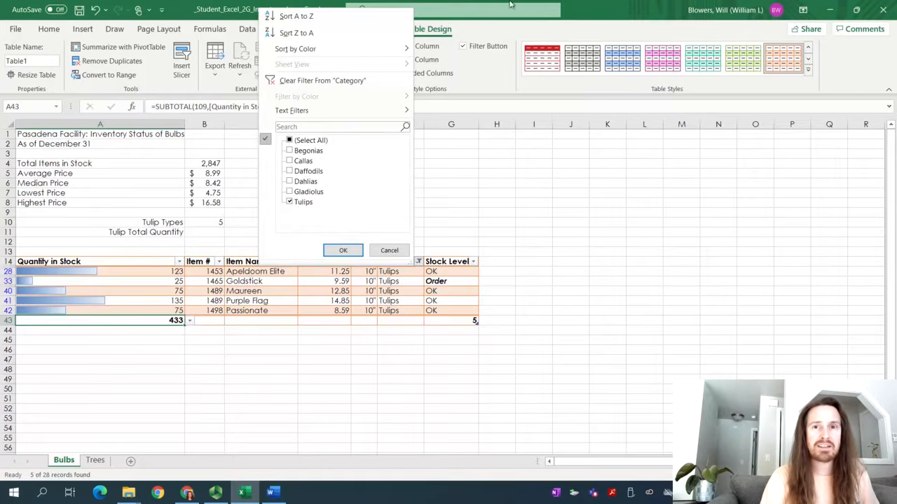
left_click(630, 16)
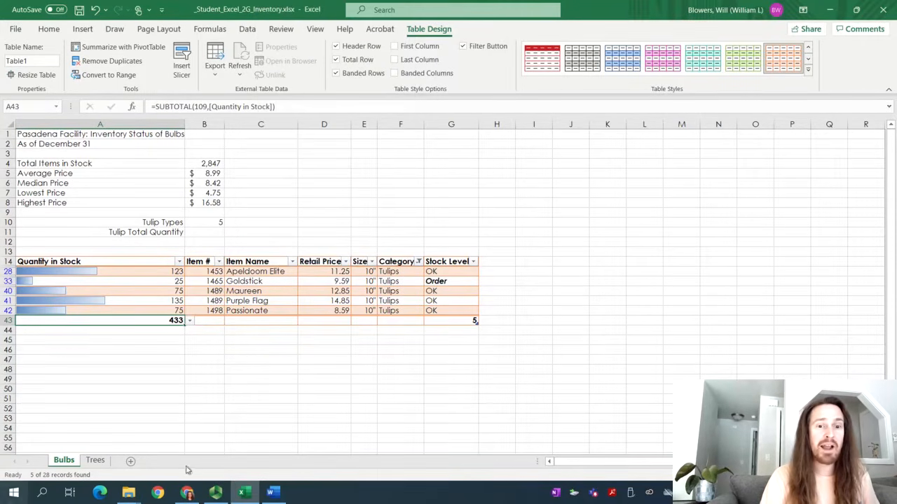
Step: Switch to the Word instructions, reread instruction 10 and highlight all of its text in yellow
left_click(273, 493)
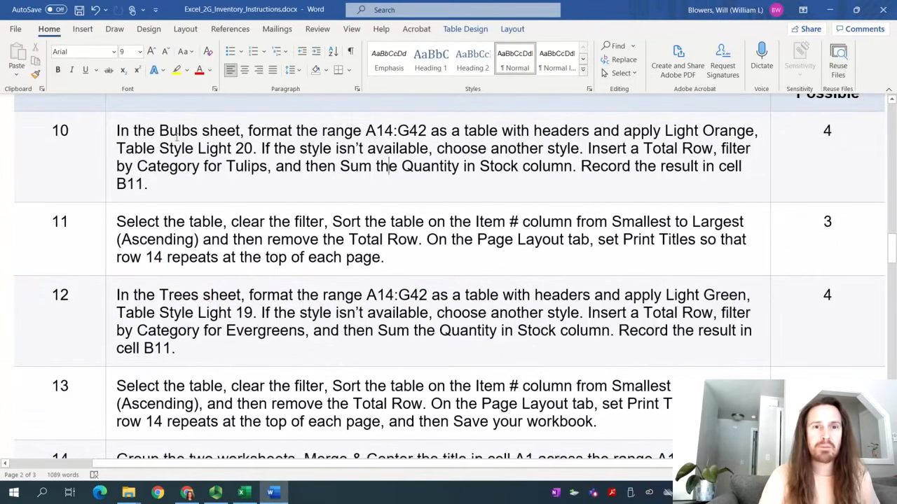
left_click_drag(306, 167, 552, 171)
left_click(592, 168)
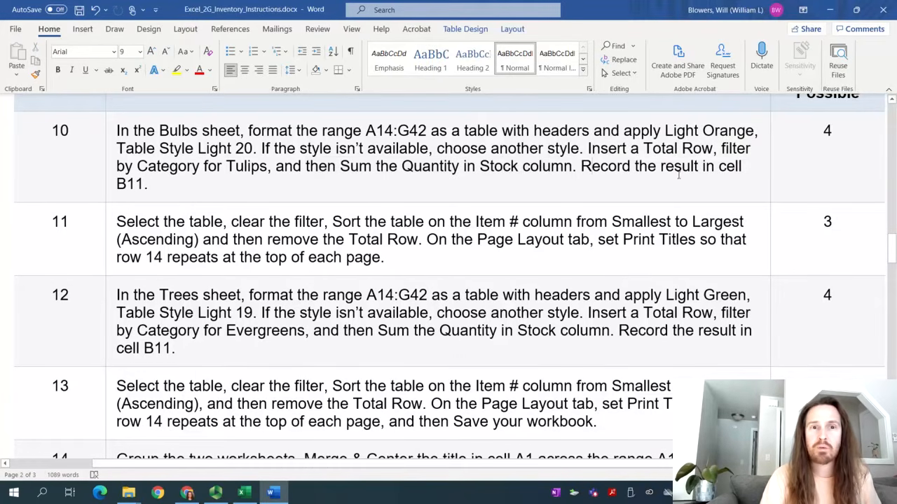
triple_click(158, 182)
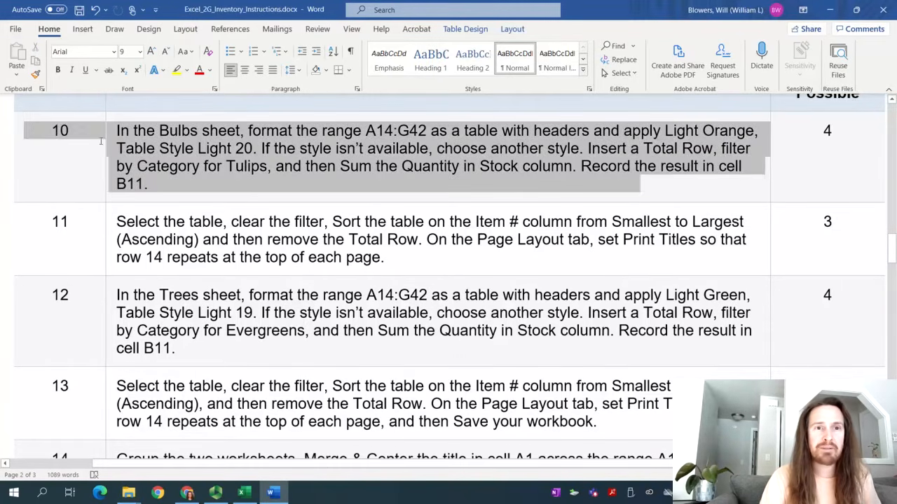
left_click(177, 73)
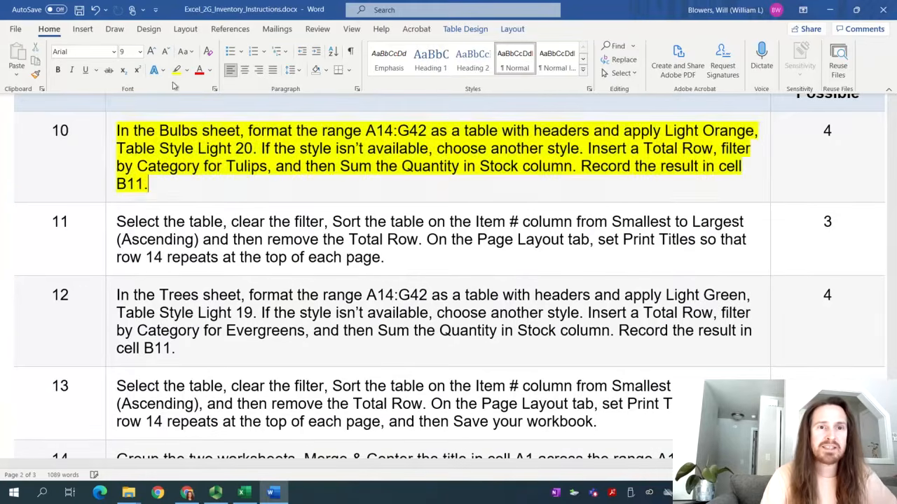
Step: Return to Excel and enter 433 as the Tulip Total Quantity in cell B11 of the Bulbs worksheet
left_click(245, 493)
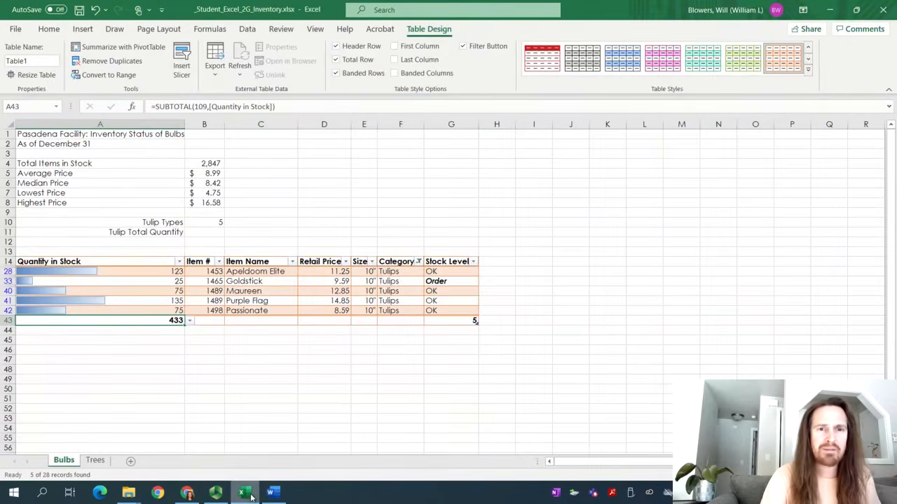
left_click(211, 234)
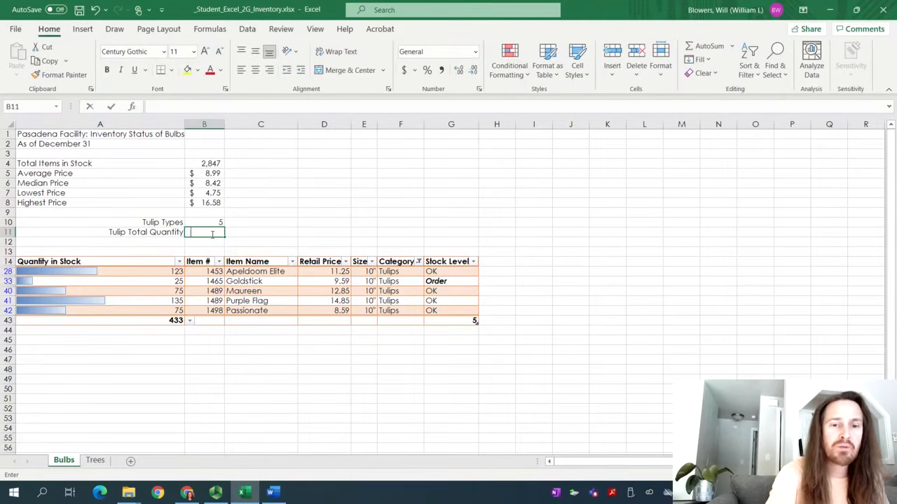
type("433")
key("Return")
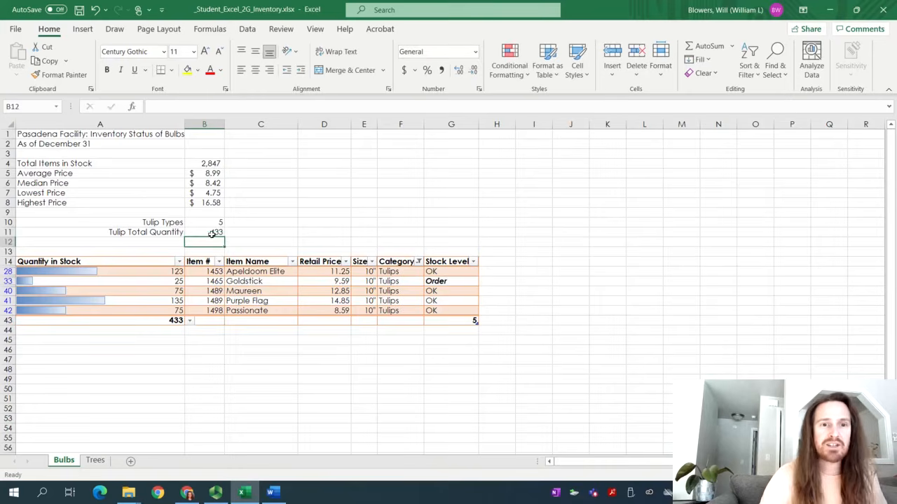
Step: Read instruction 11 in Word, return to Excel and show all categories again in the Bulbs table's Category filter
left_click(272, 492)
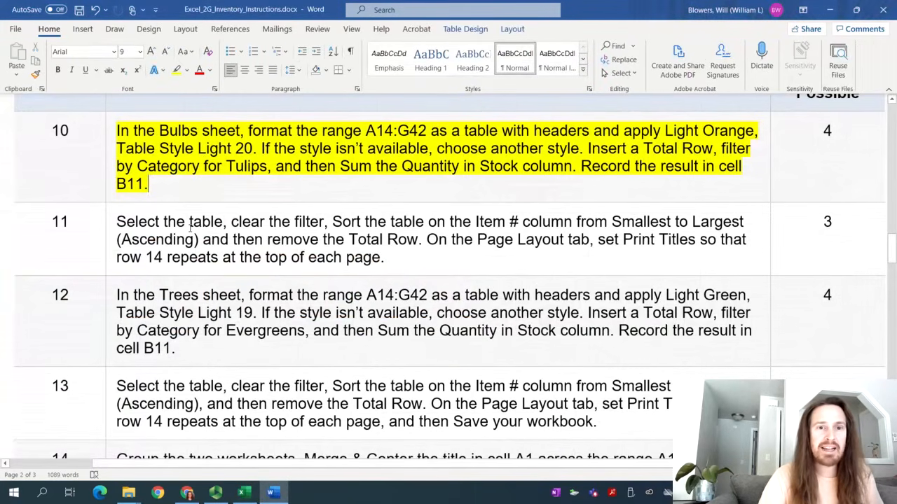
left_click(252, 496)
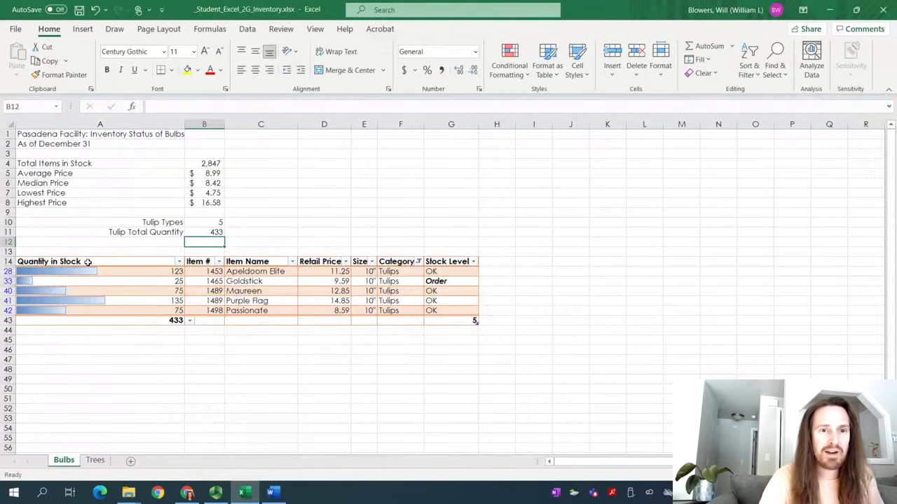
left_click_drag(88, 261, 464, 320)
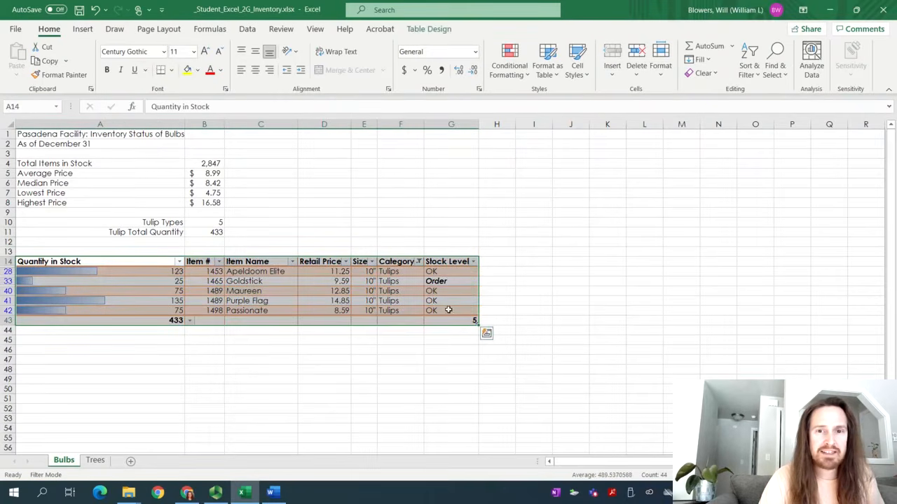
left_click(419, 261)
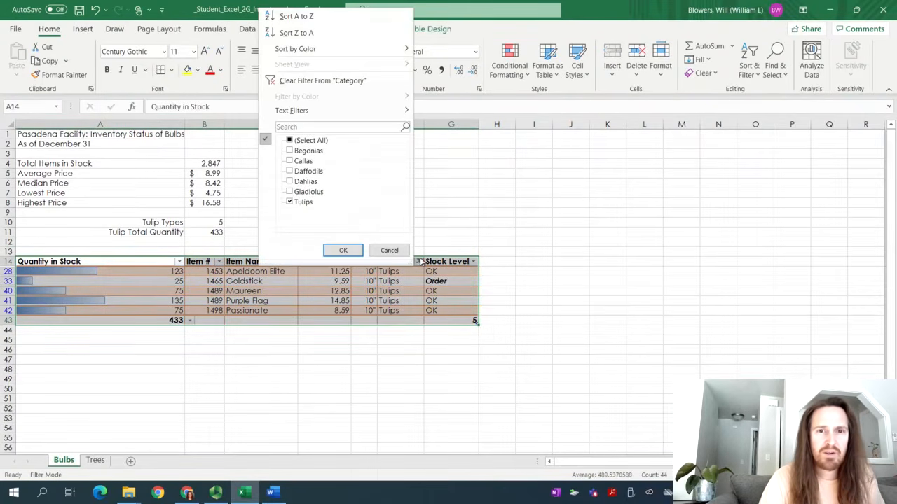
left_click(318, 141)
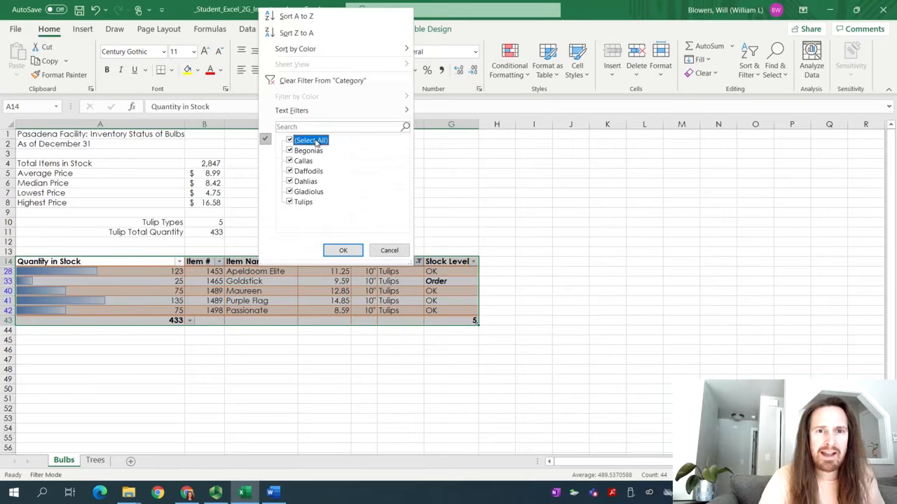
left_click(342, 250)
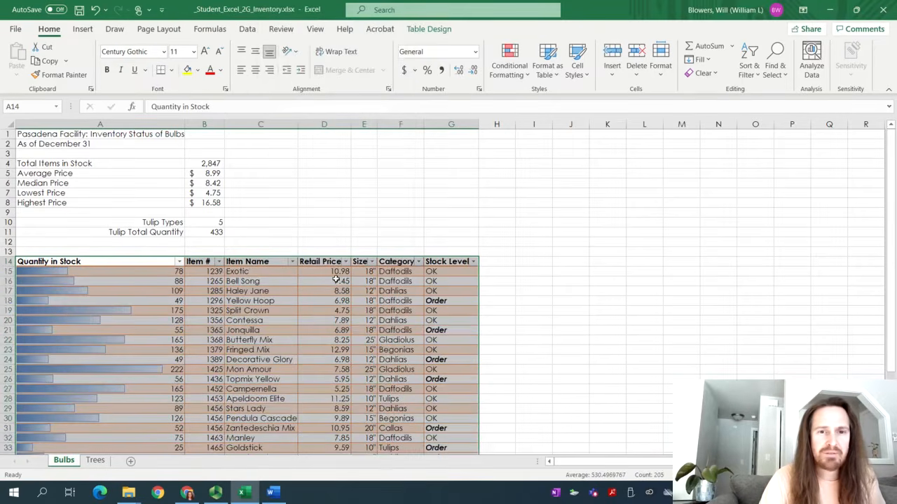
left_click(335, 279)
left_click(209, 223)
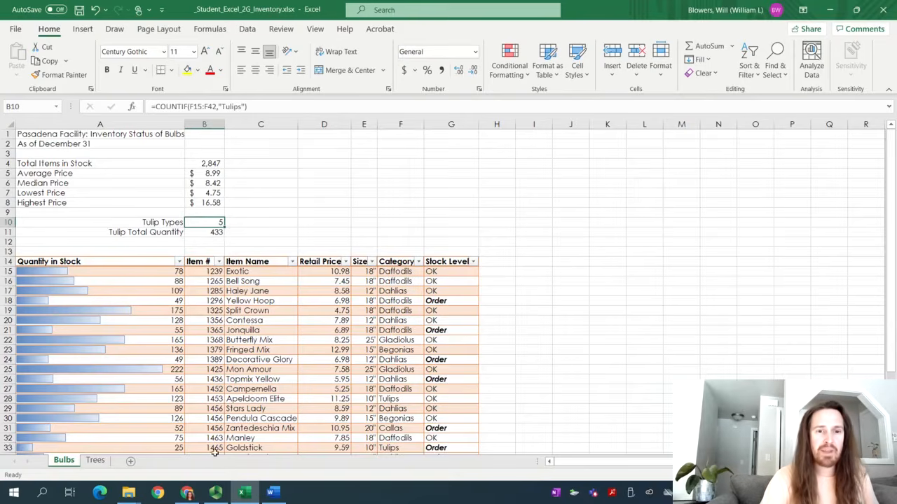
left_click(215, 493)
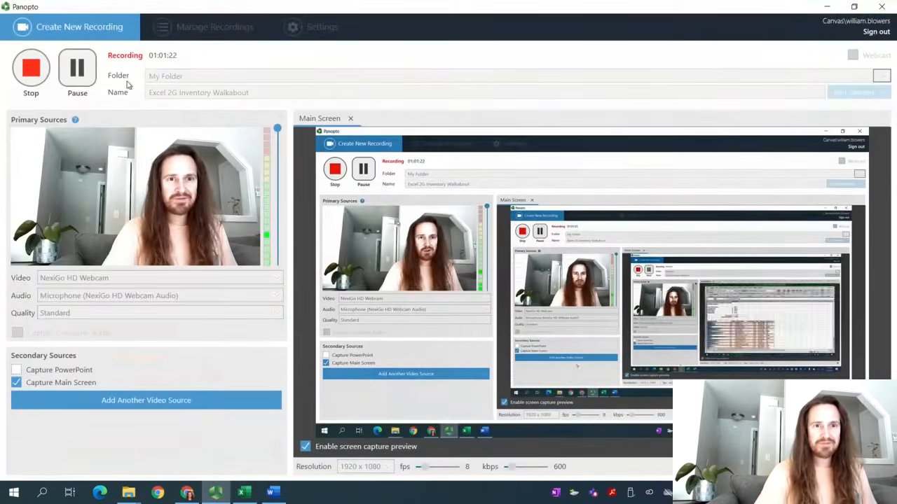
left_click(242, 492)
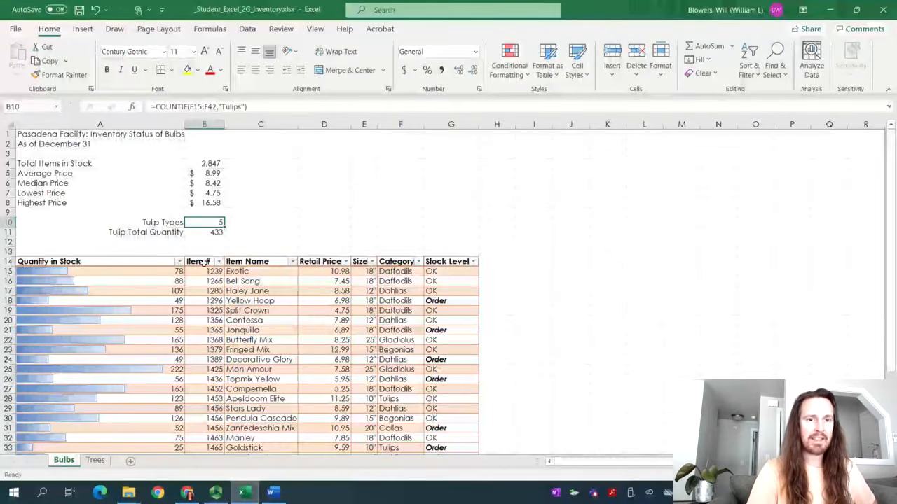
Step: Sort the Bulbs table by the Item # column from smallest to largest
left_click(203, 262)
left_click(218, 261)
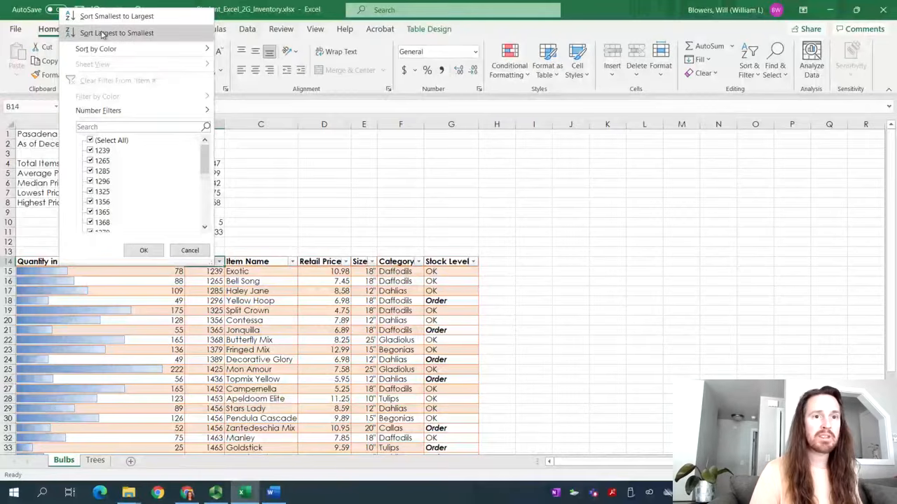
left_click(165, 17)
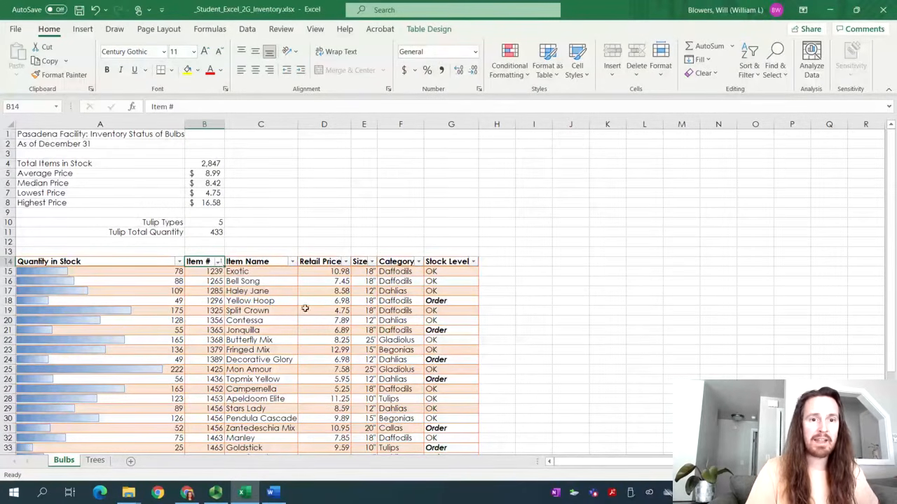
Step: Remove the Total Row from the Bulbs table
left_click(279, 369)
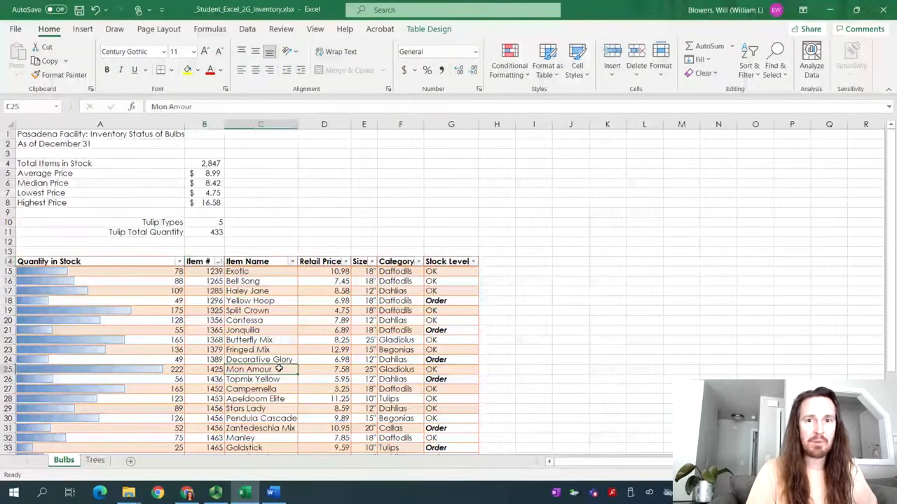
left_click(422, 32)
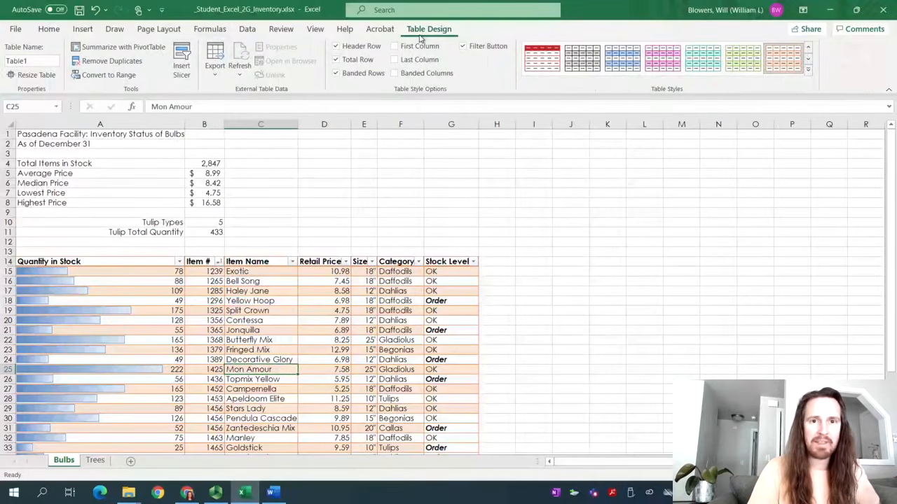
scroll(326, 287, "down", 6)
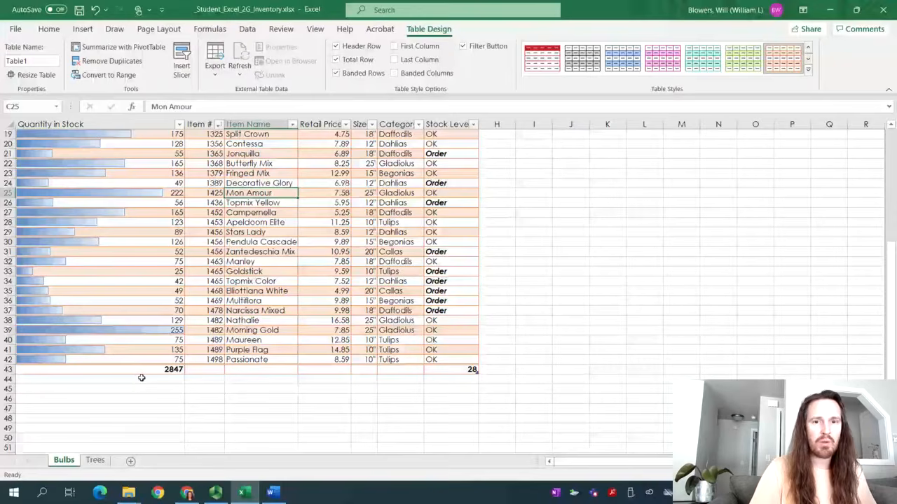
left_click(359, 61)
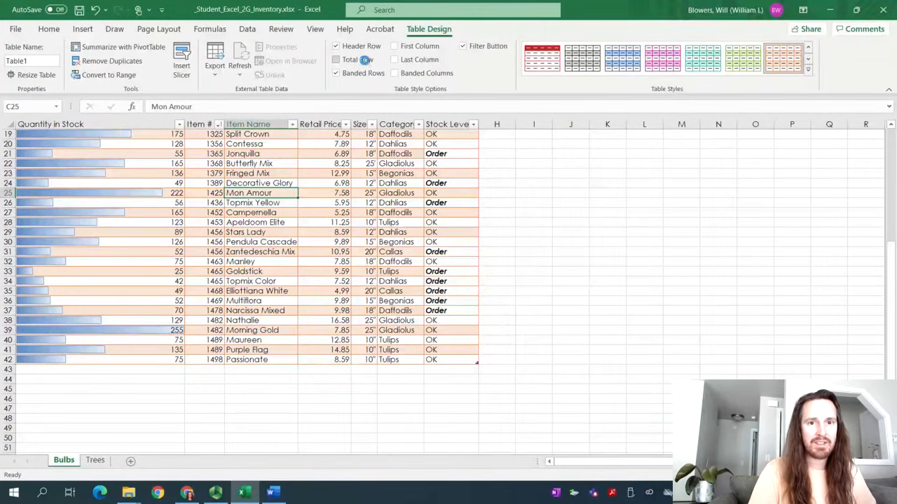
left_click(366, 61)
left_click(366, 61)
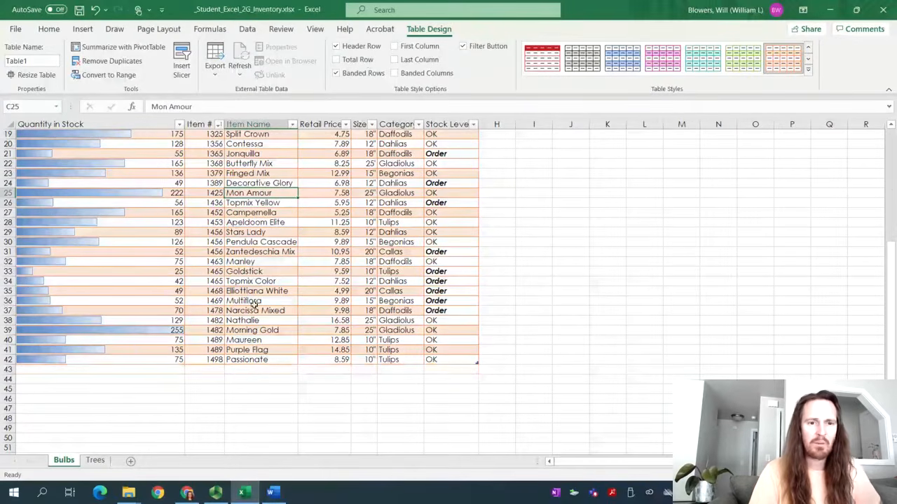
left_click(215, 492)
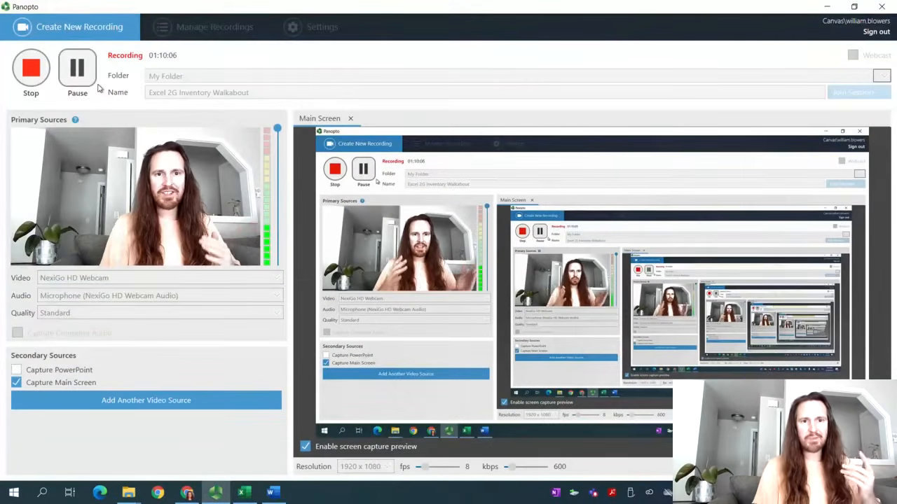
left_click(243, 492)
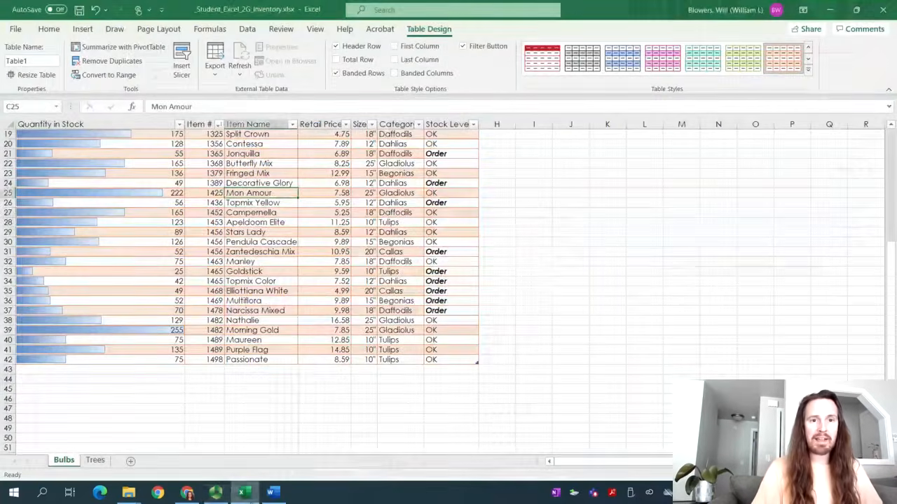
Step: Review the summary rows above the Bulbs table and the table's header row 14 as the title row for printing
scroll(239, 319, "up", 5)
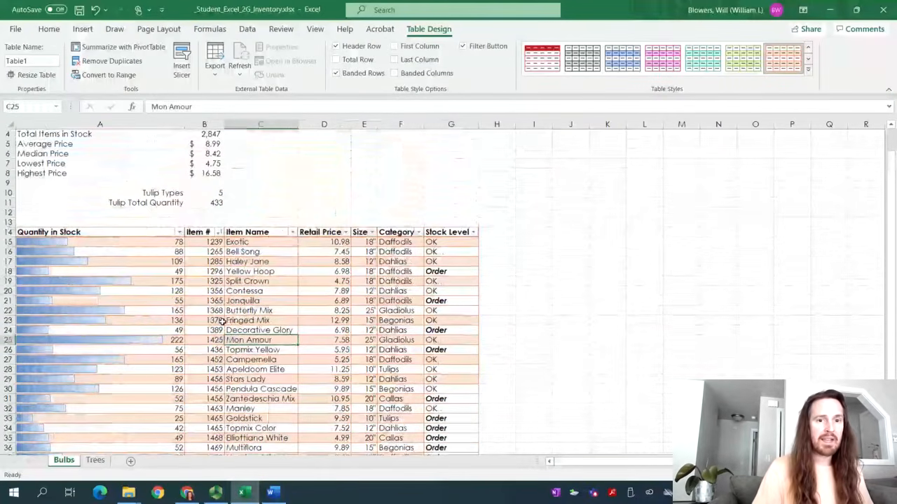
scroll(233, 316, "up", 1)
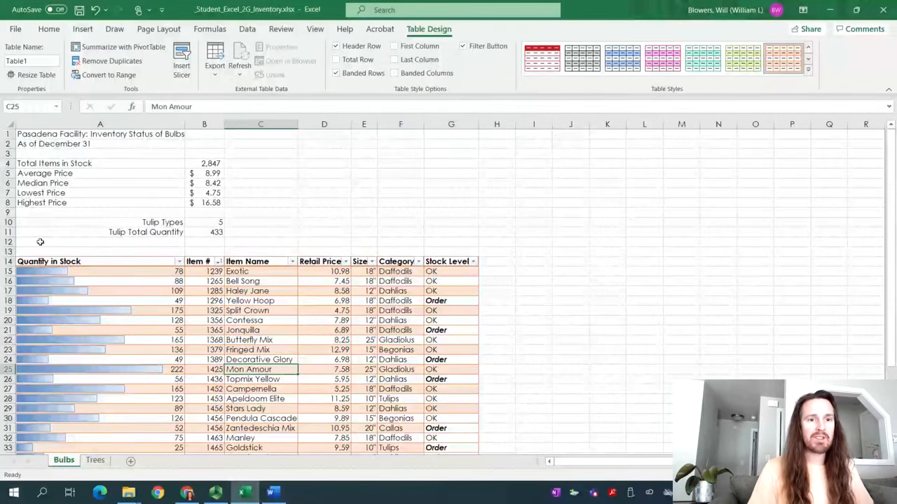
left_click_drag(35, 136, 35, 239)
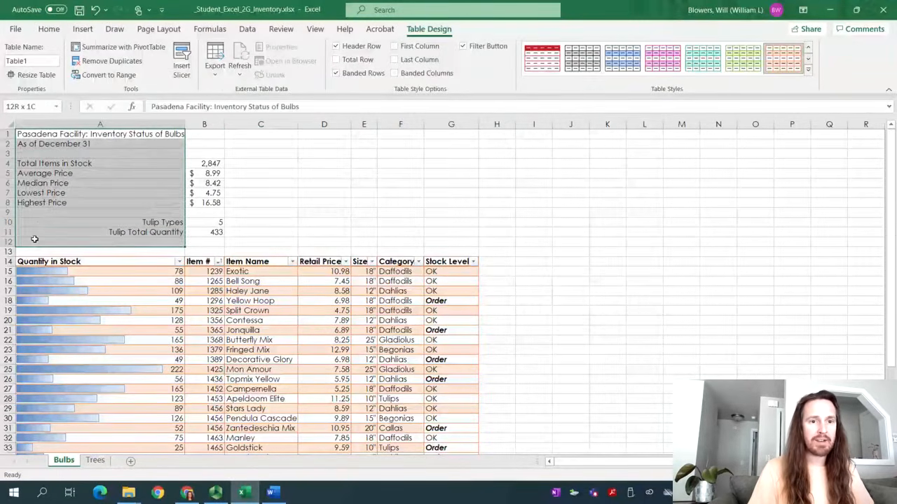
left_click(260, 222)
left_click(5, 261)
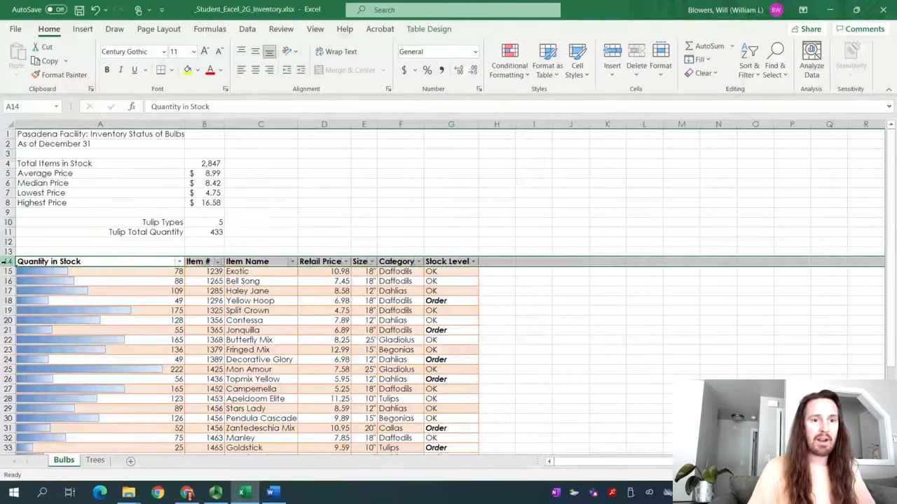
left_click(126, 263)
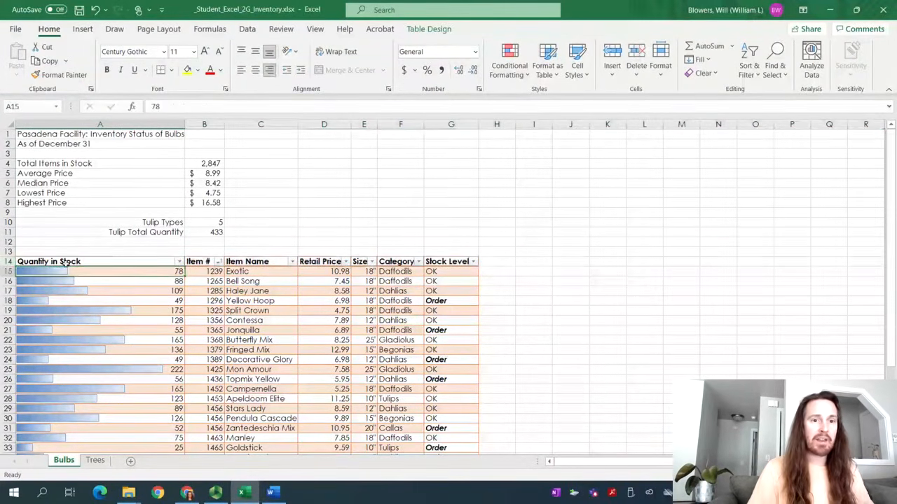
left_click(10, 262)
left_click(631, 291)
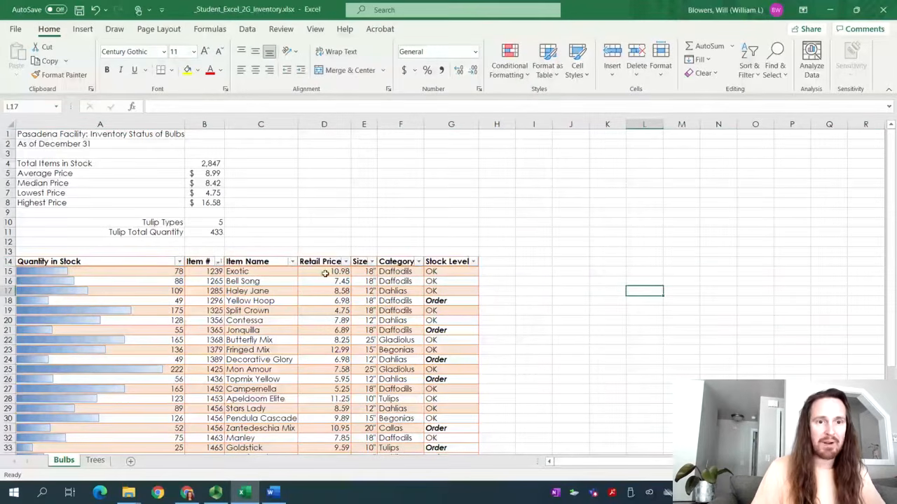
left_click(214, 340)
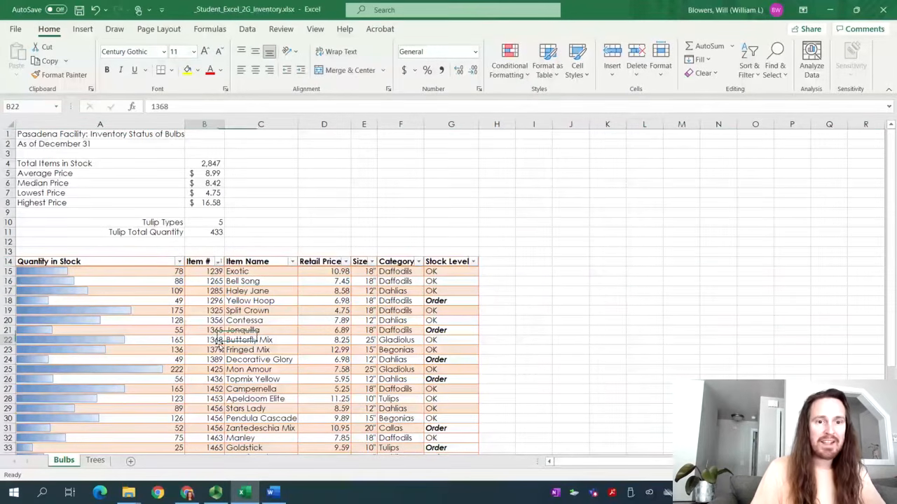
Step: Set row 14 of the Bulbs worksheet as the print title row to repeat at the top of each page
left_click(152, 29)
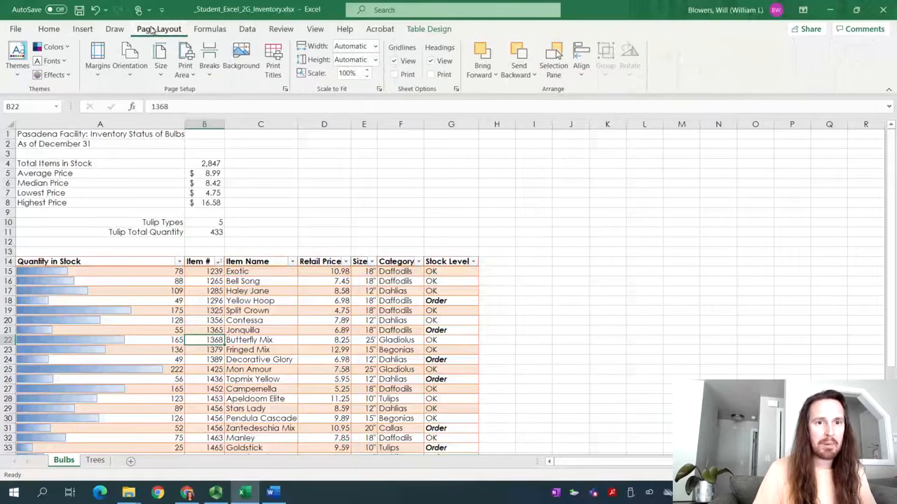
left_click(285, 89)
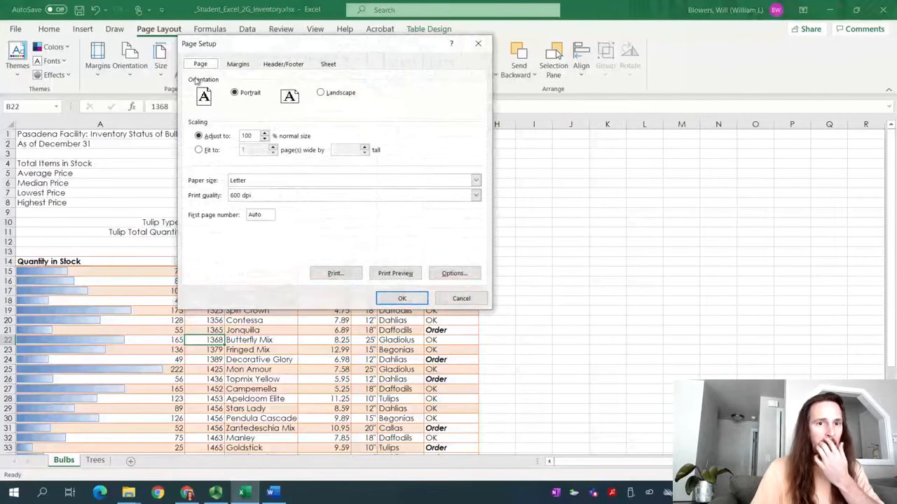
left_click(328, 66)
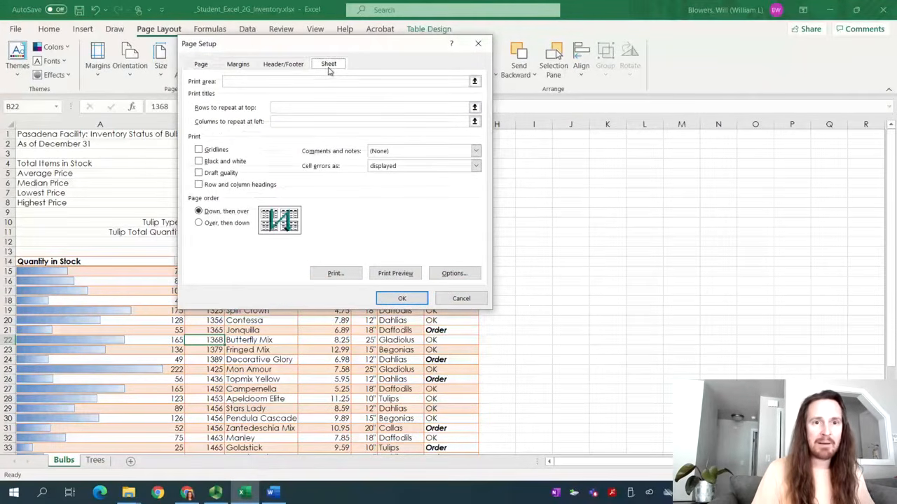
left_click(318, 107)
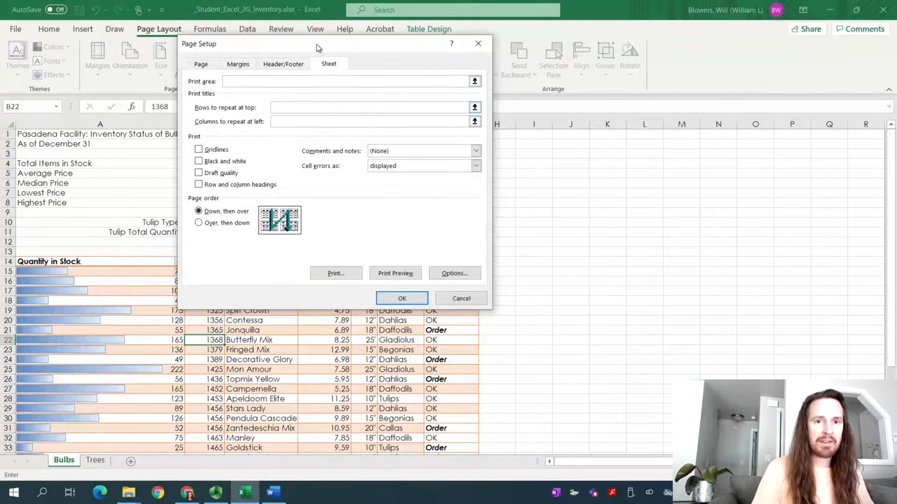
left_click_drag(317, 48, 642, 62)
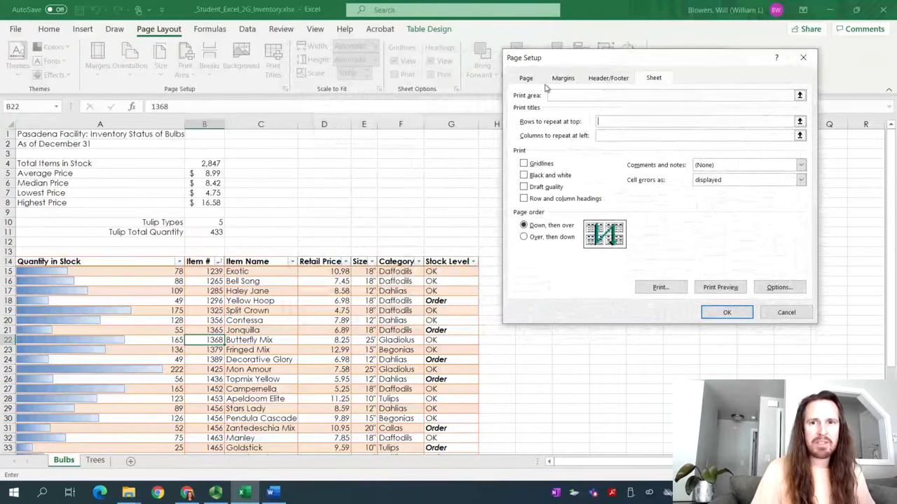
left_click(623, 121)
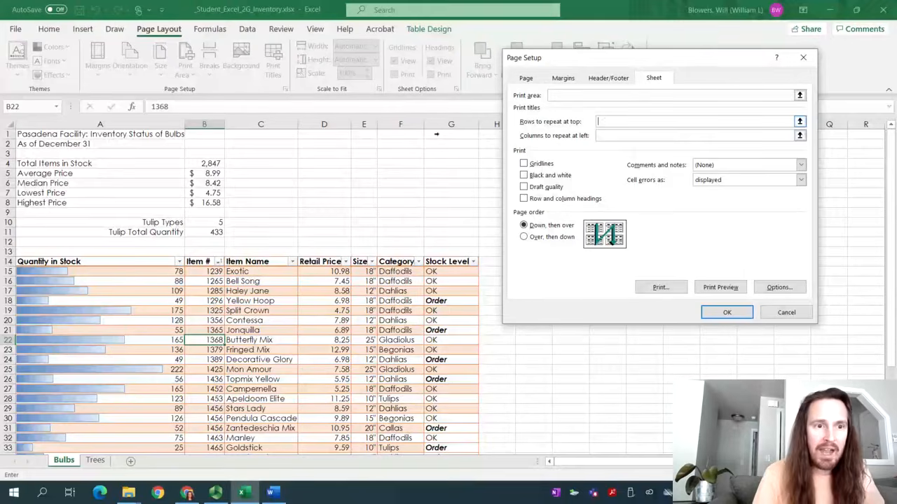
left_click(7, 262)
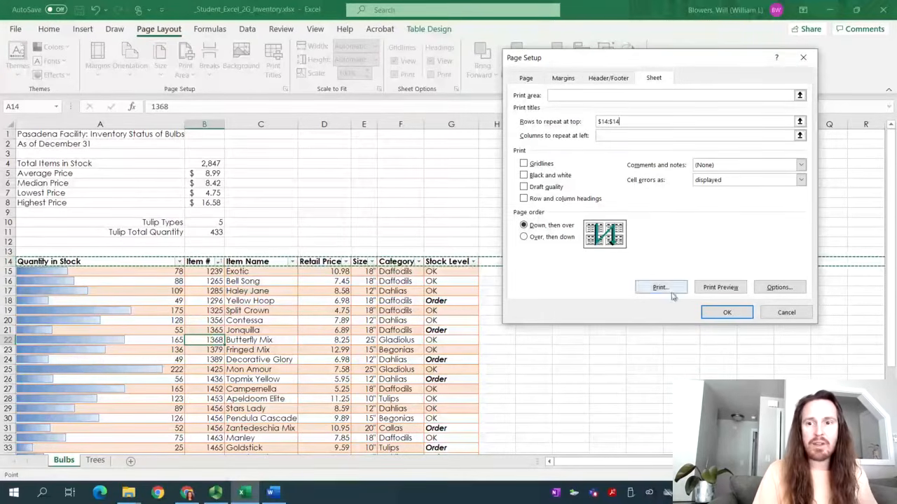
left_click(725, 313)
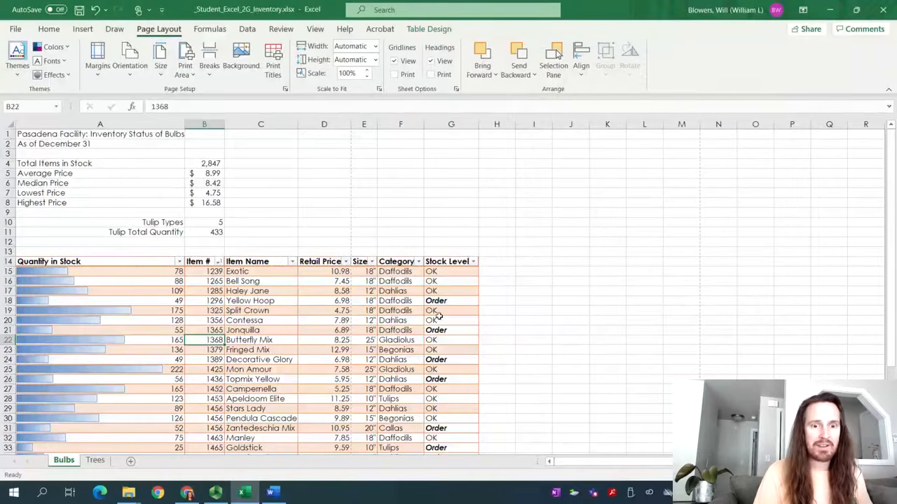
left_click(215, 492)
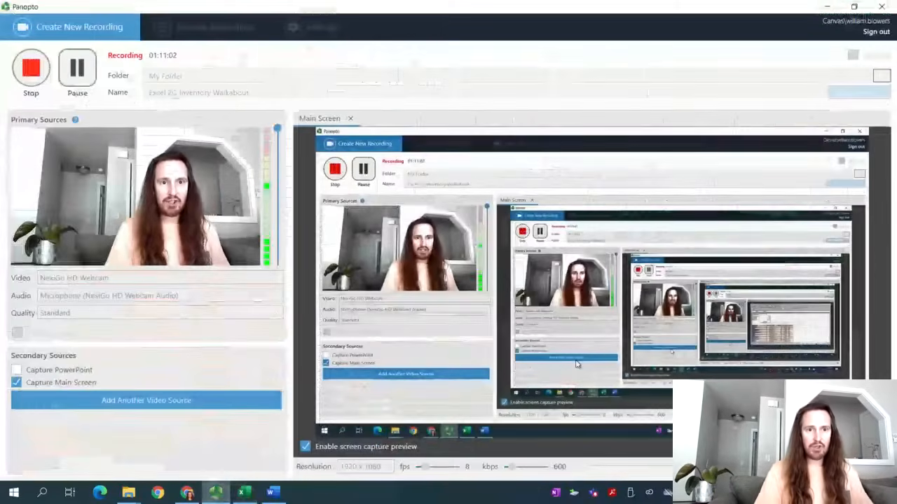
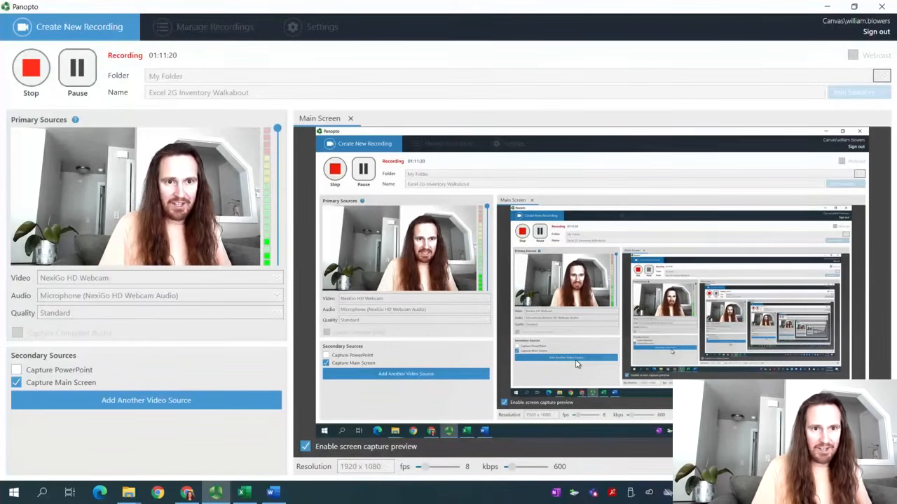
left_click(77, 67)
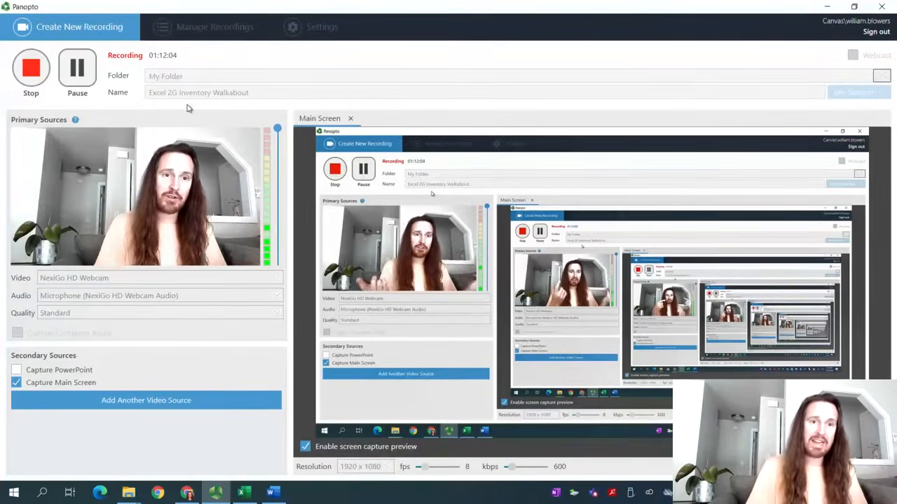
left_click(238, 494)
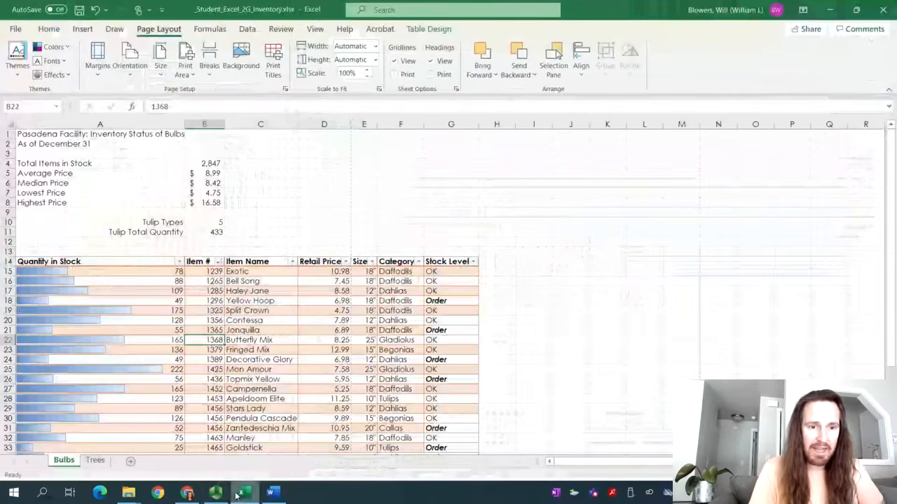
Step: Convert the range A14:G42 on the Trees worksheet into a table with headers
left_click(93, 461)
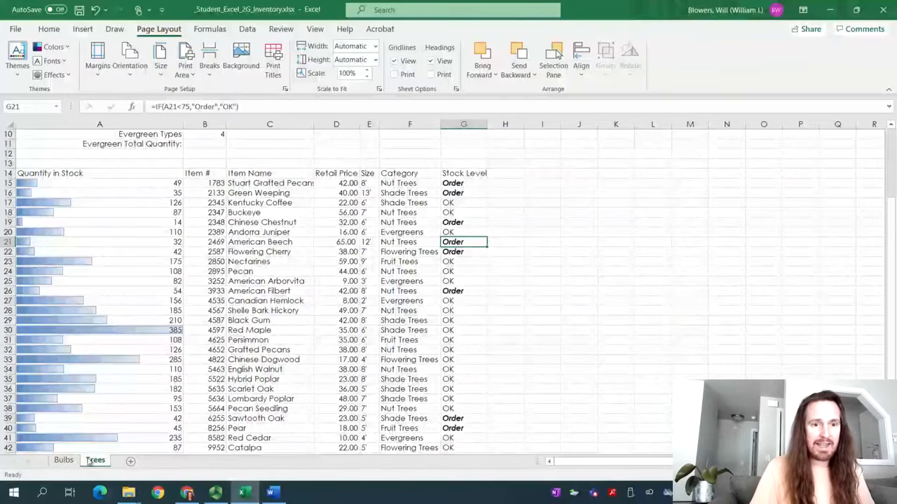
left_click(31, 174)
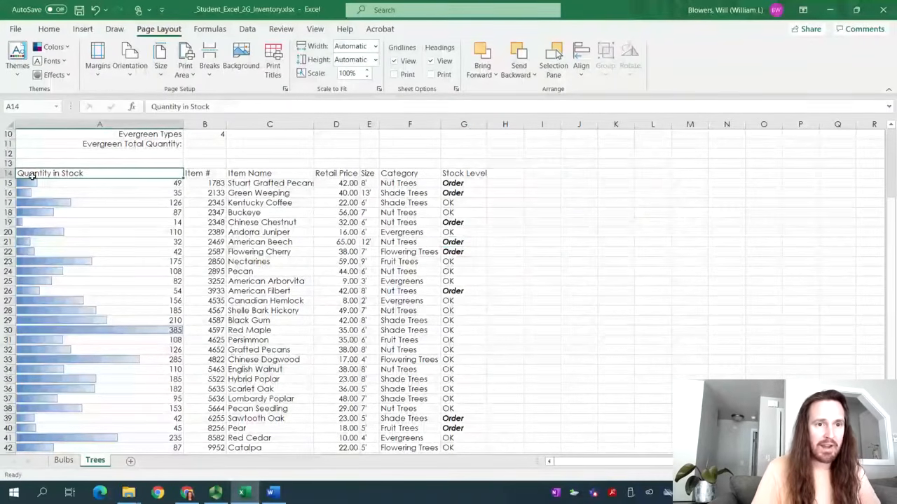
left_click_drag(32, 175, 449, 399)
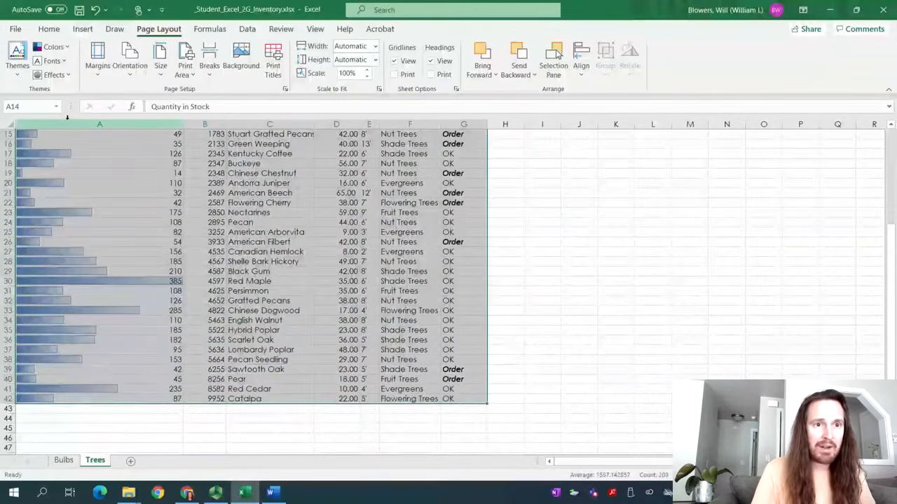
left_click(84, 29)
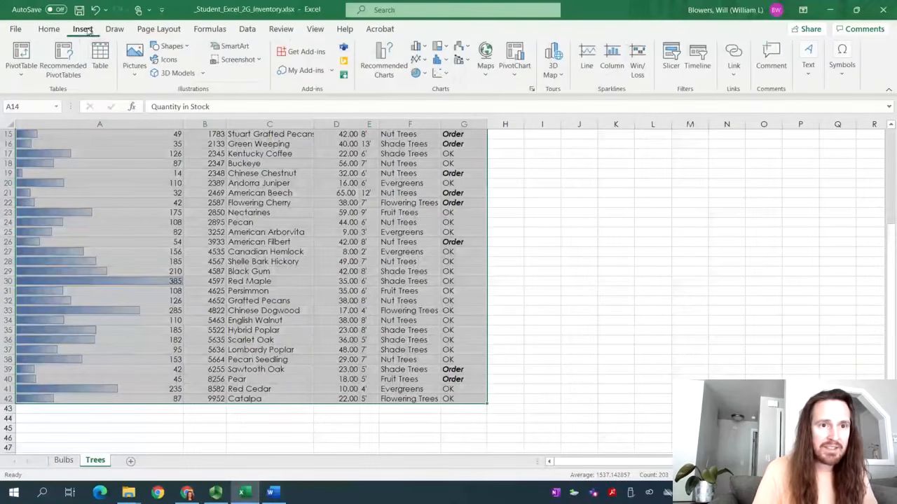
left_click(99, 64)
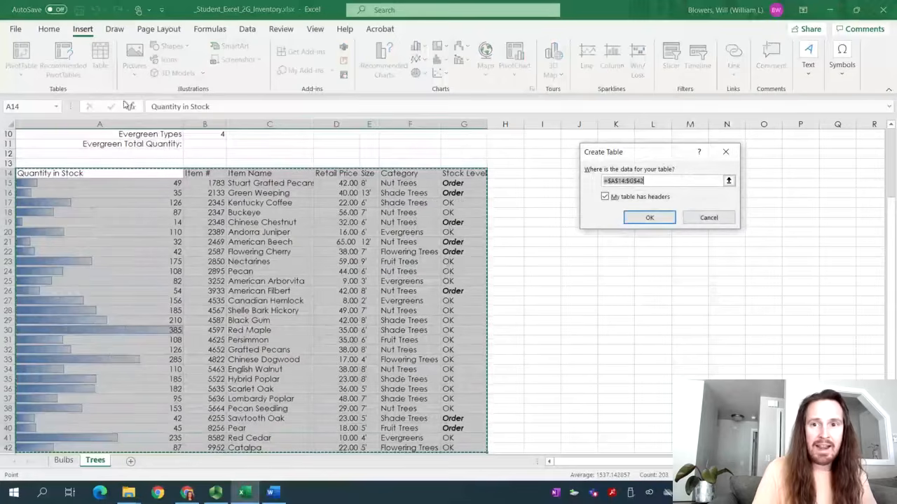
left_click(639, 217)
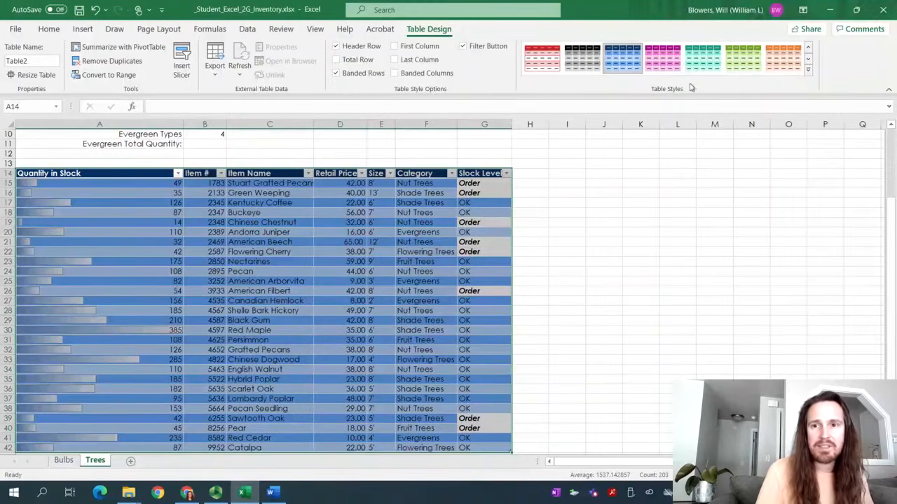
Step: Apply the Light Green, Table Style Light 19 to the Trees table and add a Total Row
left_click(810, 73)
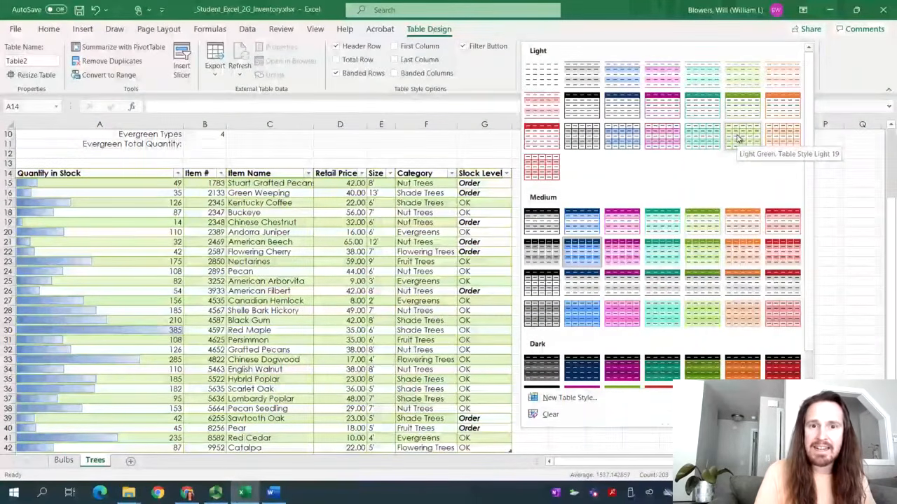
left_click(737, 137)
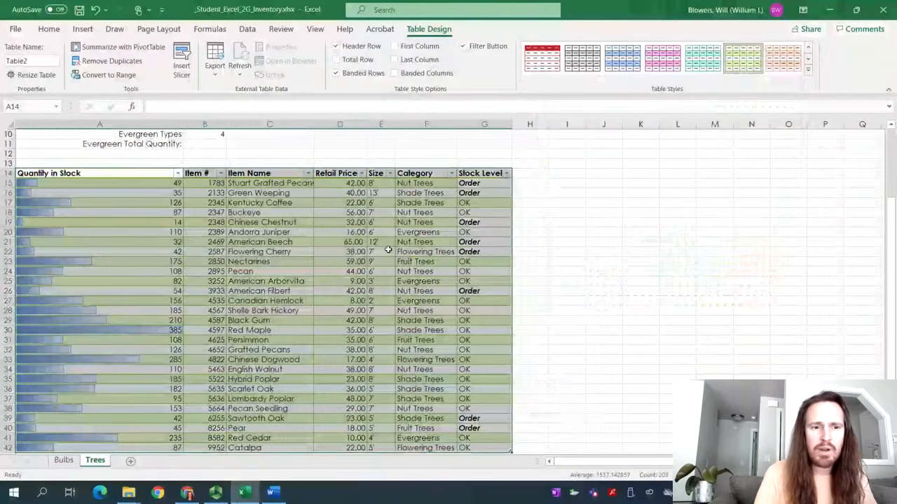
scroll(388, 249, "down", 2)
left_click(337, 59)
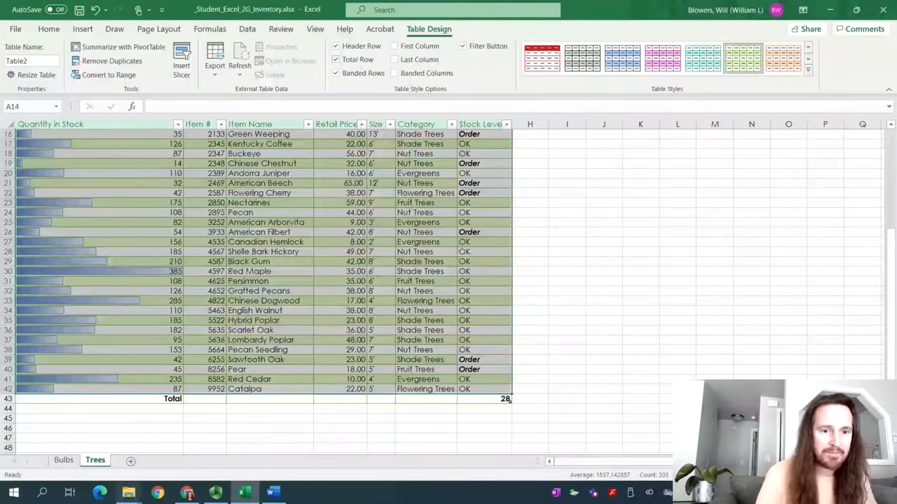
left_click(215, 492)
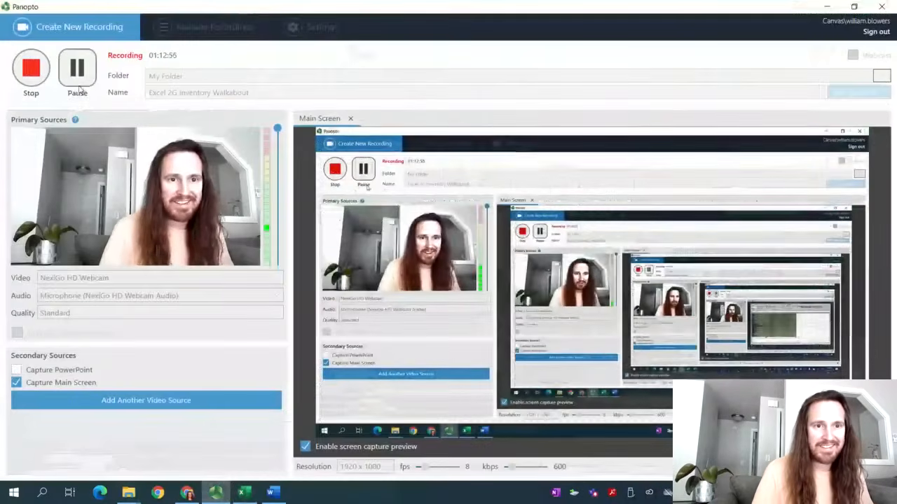
left_click(76, 68)
left_click(75, 70)
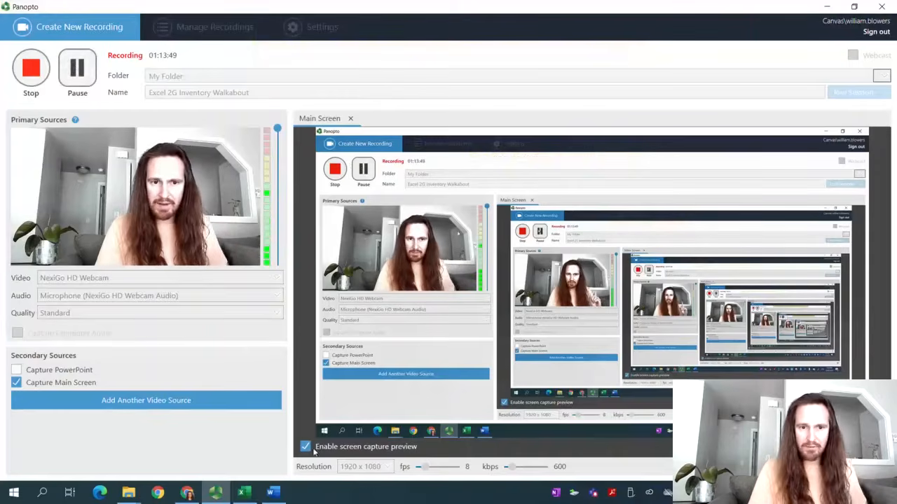
left_click(252, 495)
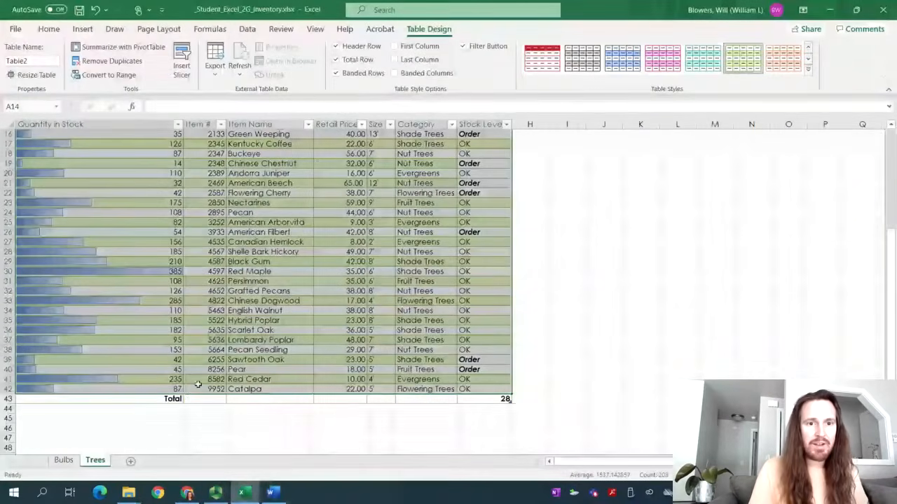
scroll(194, 378, "up", 5)
scroll(189, 371, "down", 1)
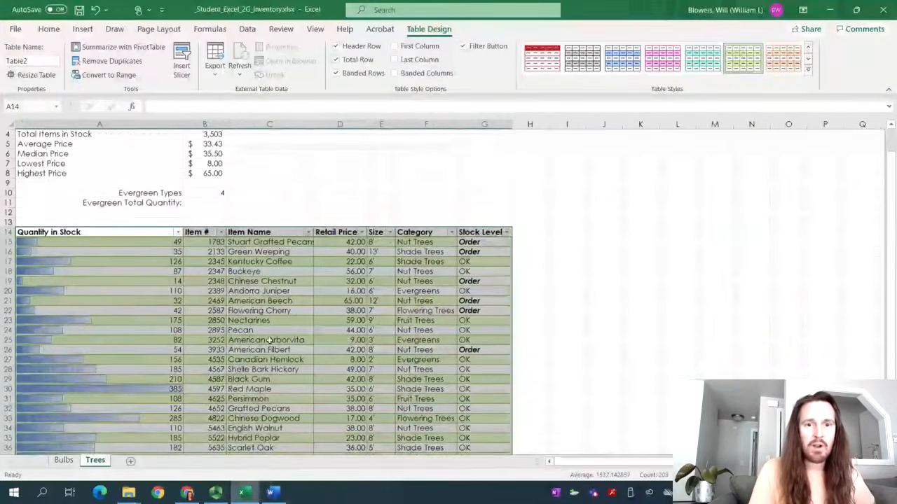
Step: Filter the Trees table by Category so that only the Evergreens rows are displayed
scroll(311, 314, "down", 3)
scroll(311, 314, "up", 5)
left_click(359, 321)
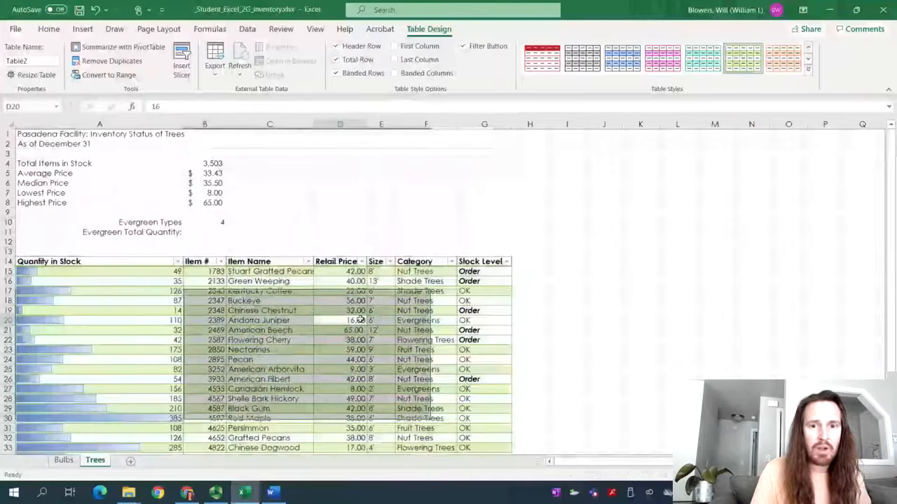
left_click(430, 262)
left_click(452, 262)
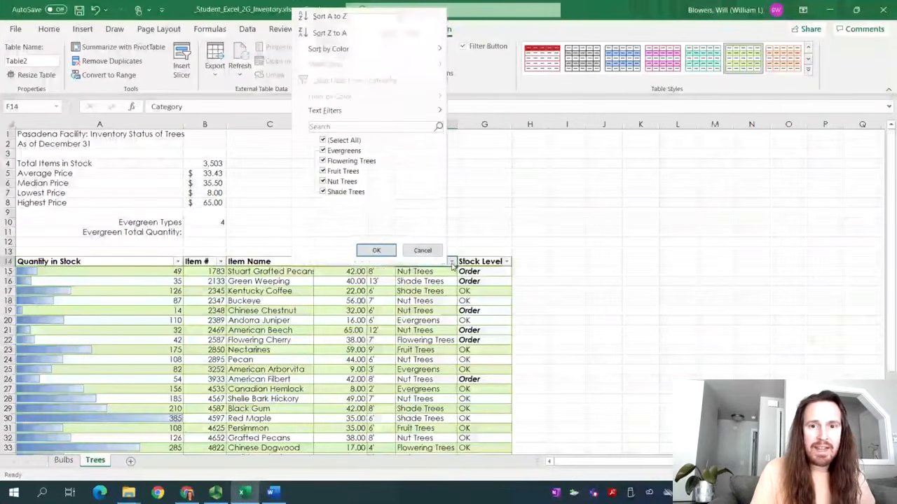
left_click(341, 140)
left_click(342, 151)
left_click(377, 250)
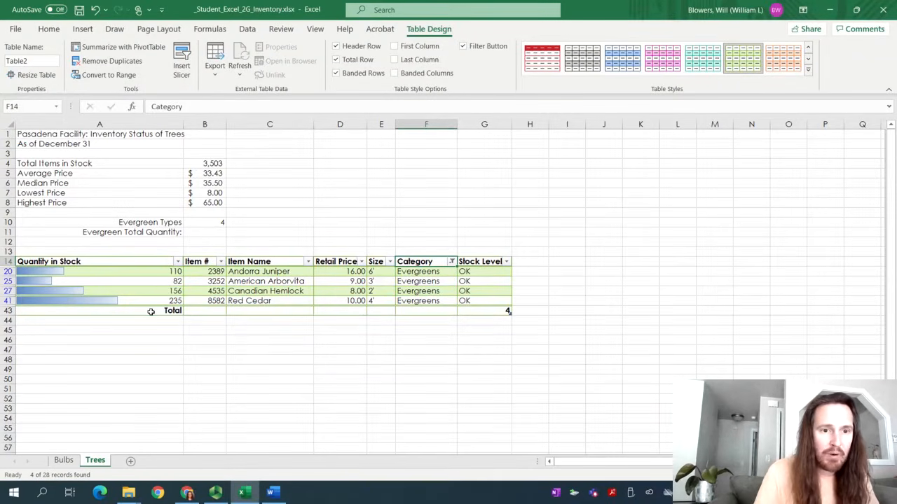
Step: Sum the Quantity in Stock column in the Total Row and record 583 in cell B11 for Evergreen Total Quantity
left_click(150, 312)
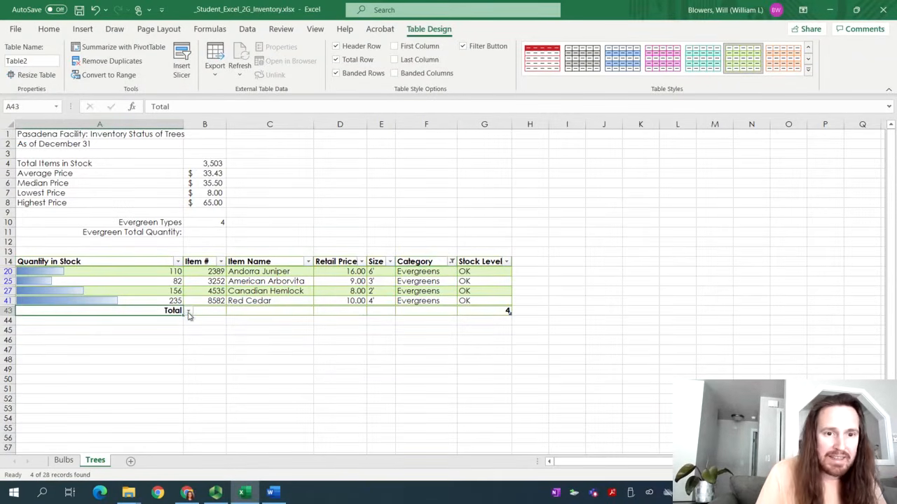
left_click(188, 312)
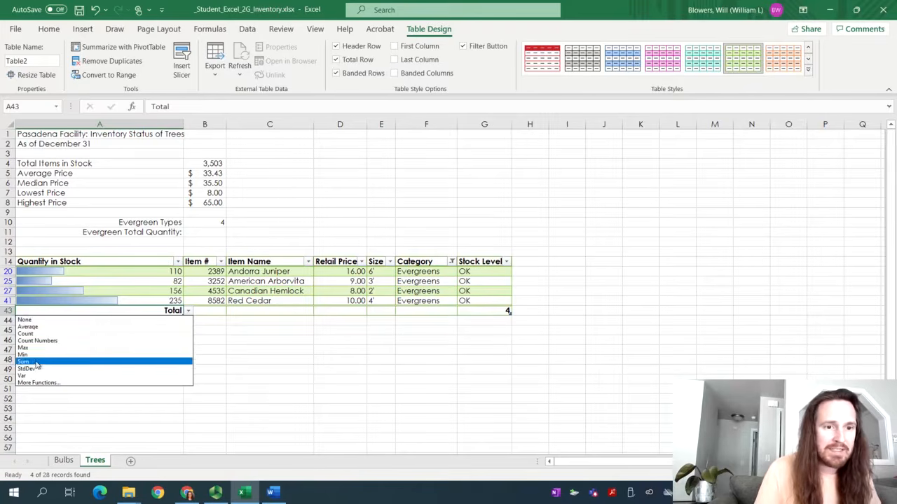
left_click(35, 361)
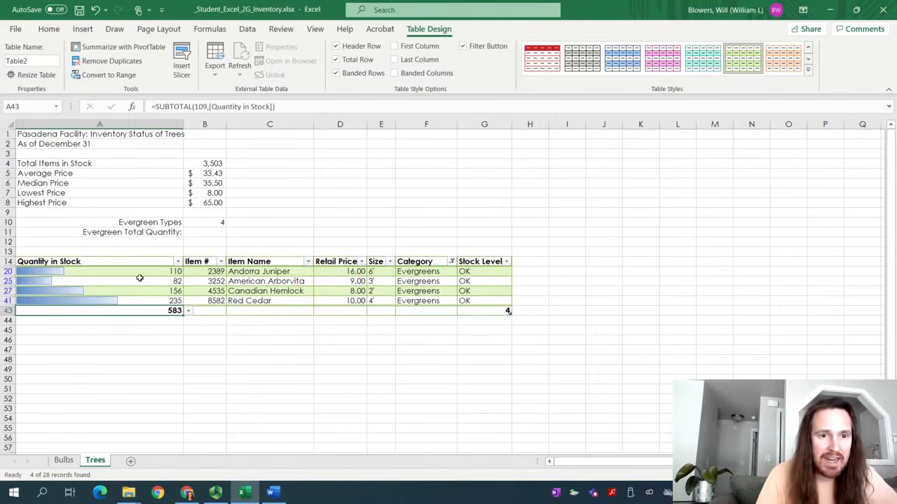
left_click(201, 235)
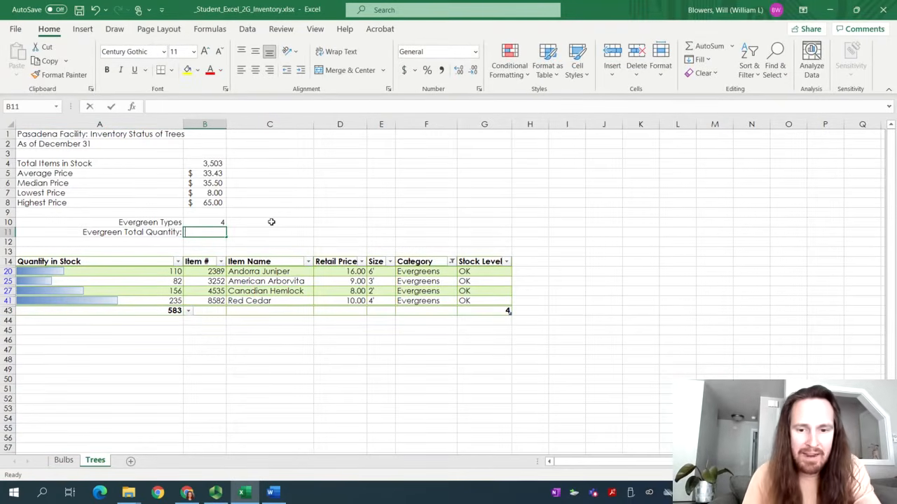
type("58")
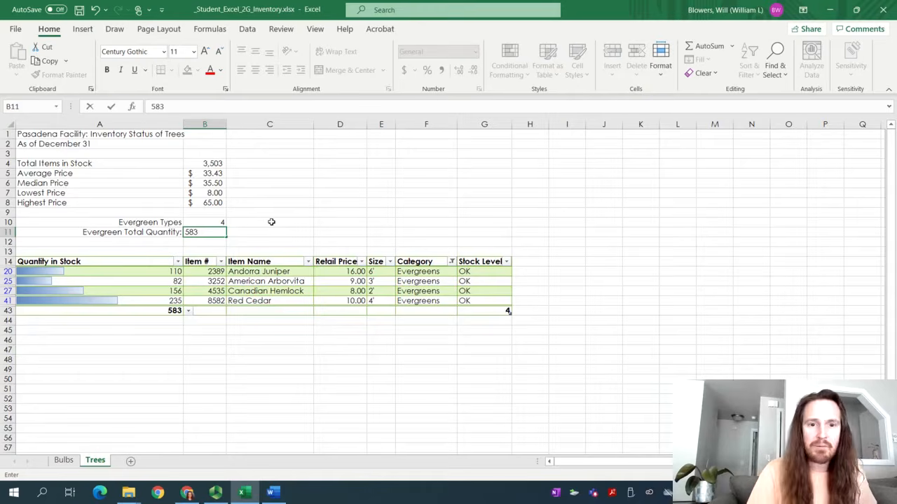
type("3")
key("Return")
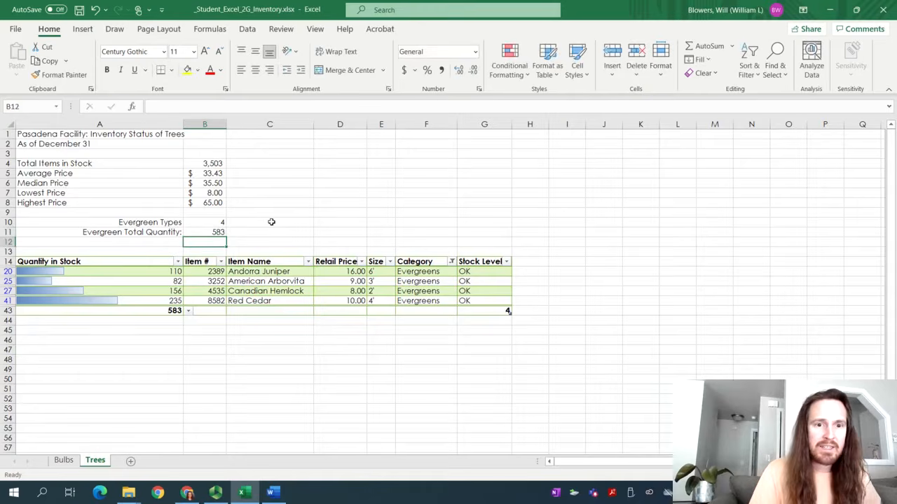
Step: Clear the Category filter from the Trees table and remove its Total Row
left_click(452, 262)
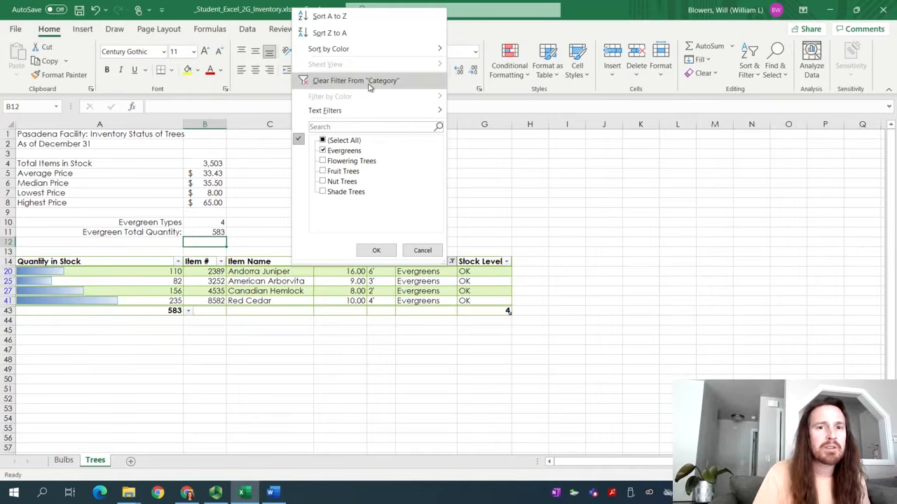
left_click(406, 88)
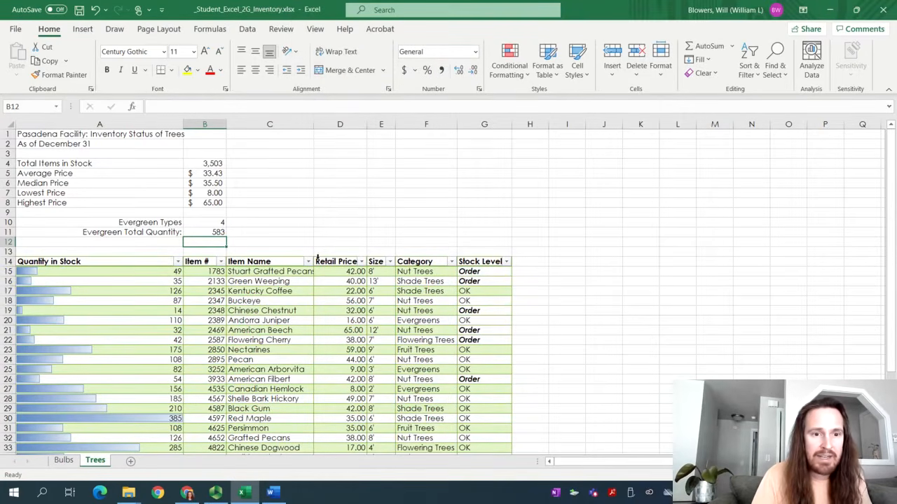
scroll(316, 267, "down", 6)
scroll(315, 266, "up", 6)
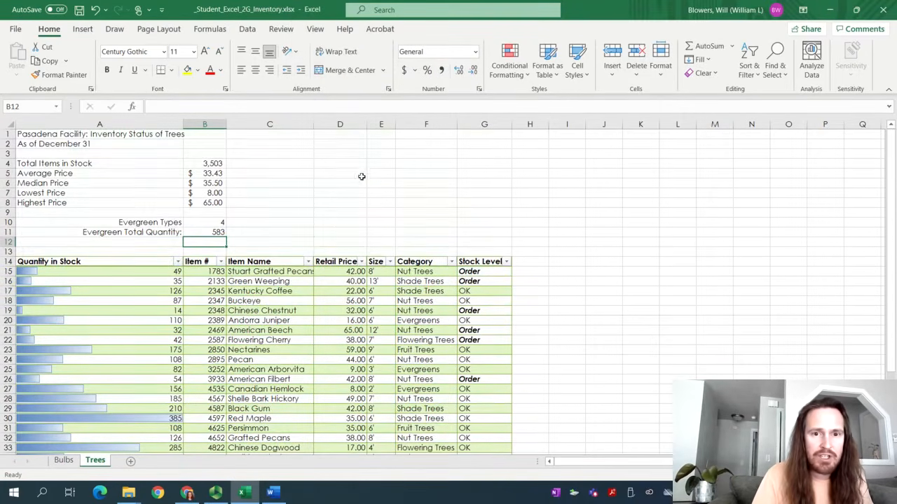
left_click(292, 350)
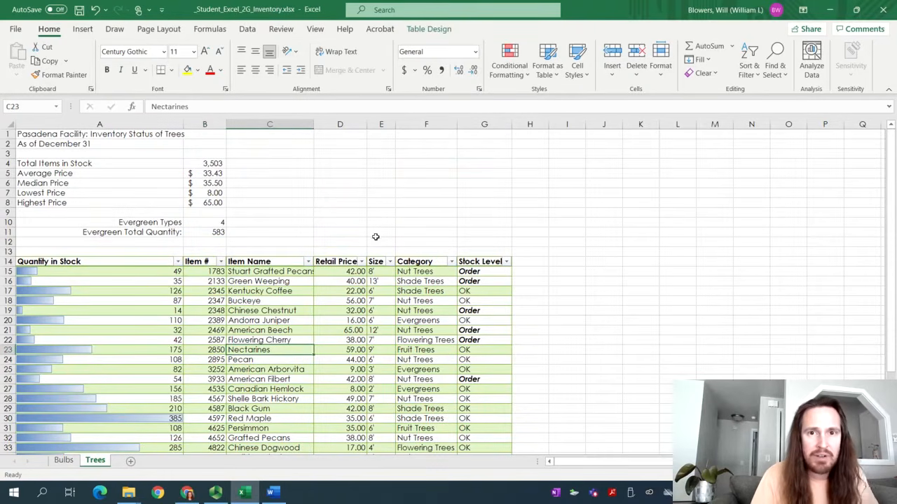
left_click(429, 31)
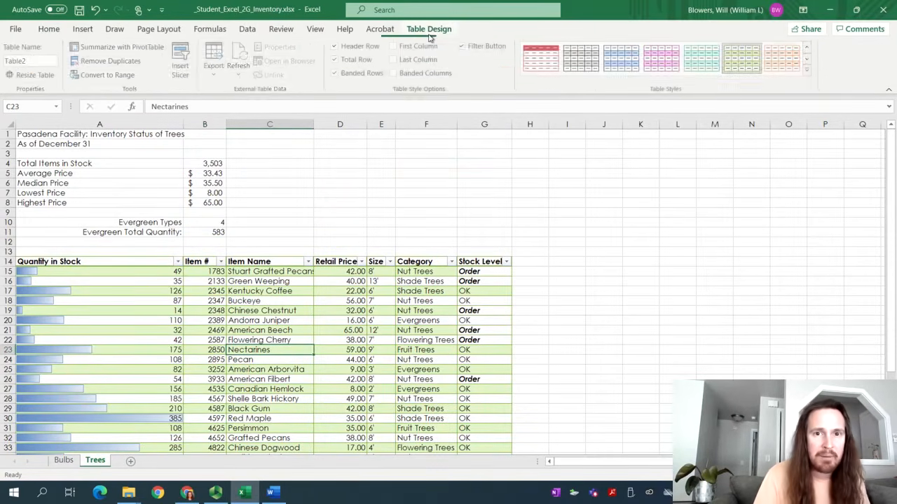
left_click(349, 61)
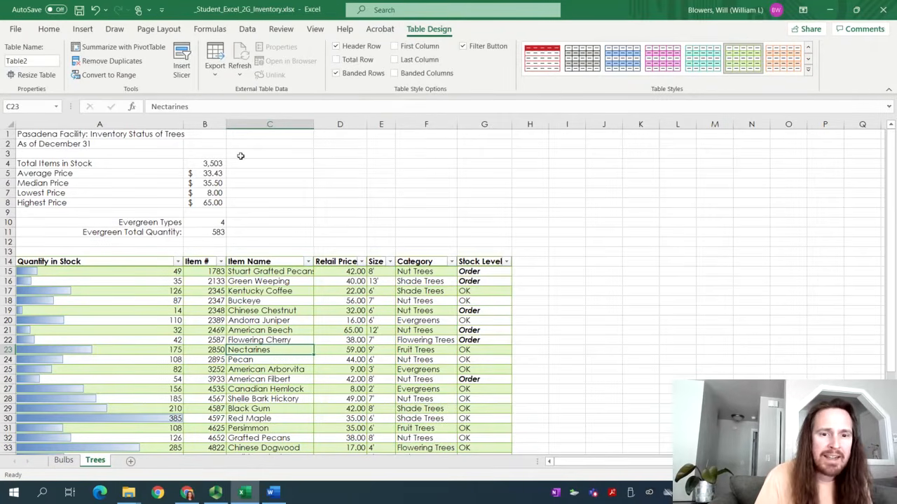
Step: Switch to the Word instructions and highlight the text of steps 11 and 12 in yellow
left_click(273, 492)
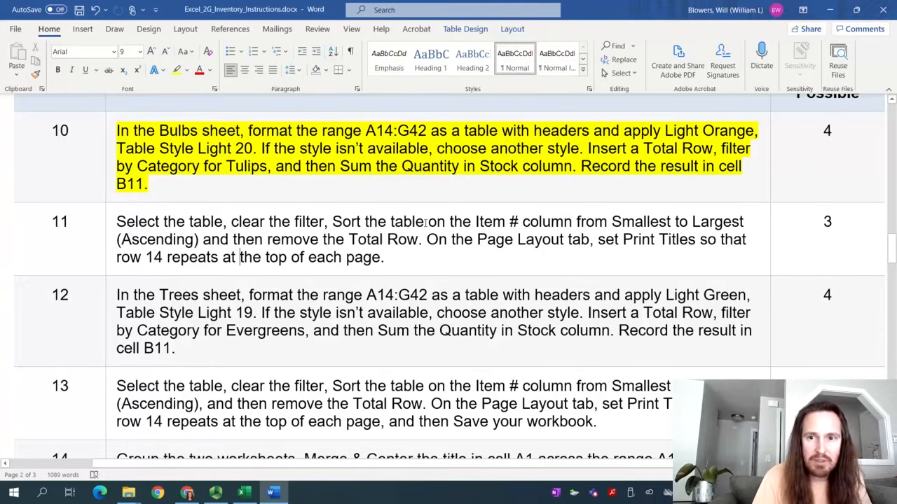
left_click_drag(415, 257, 110, 215)
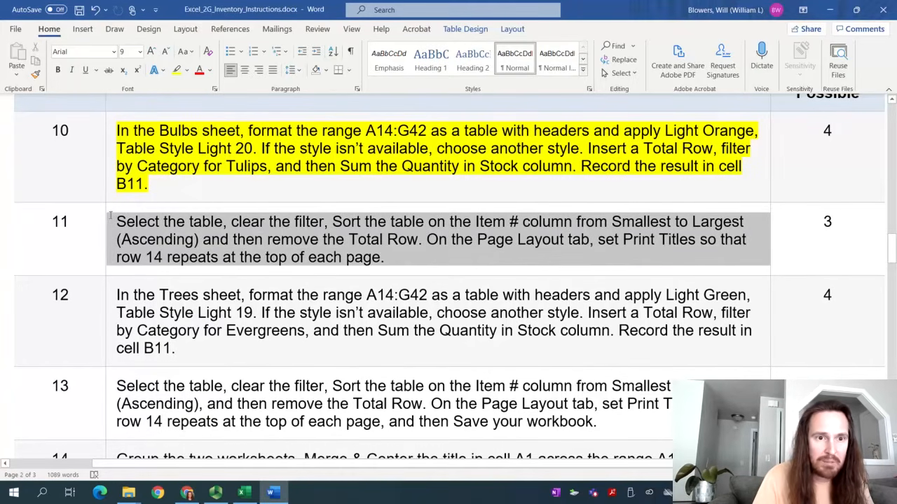
left_click(177, 70)
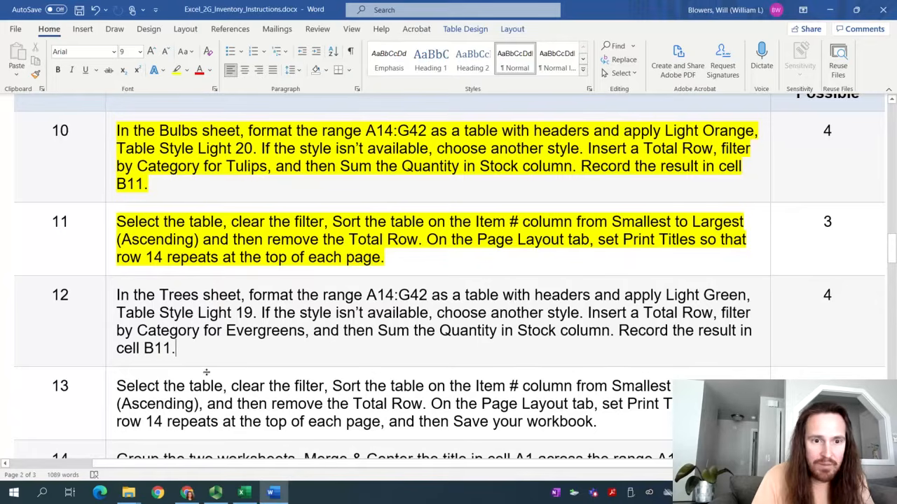
left_click_drag(198, 353, 112, 295)
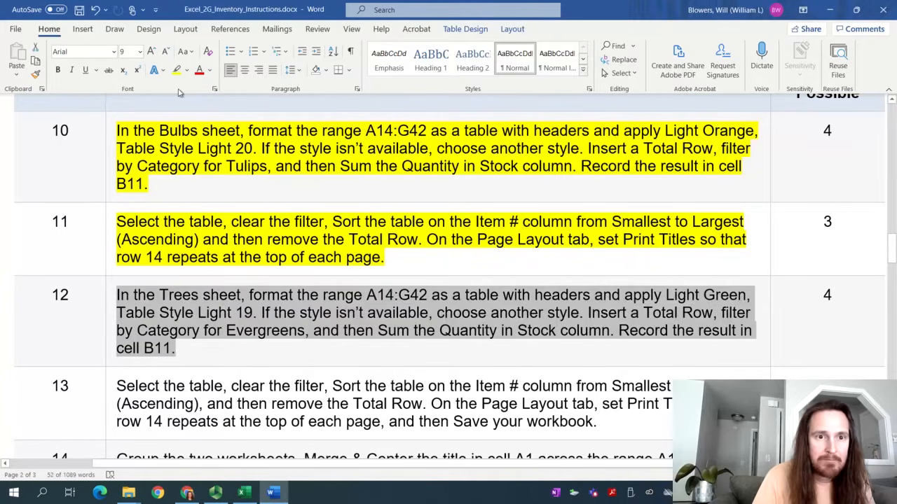
left_click(177, 70)
left_click(386, 387)
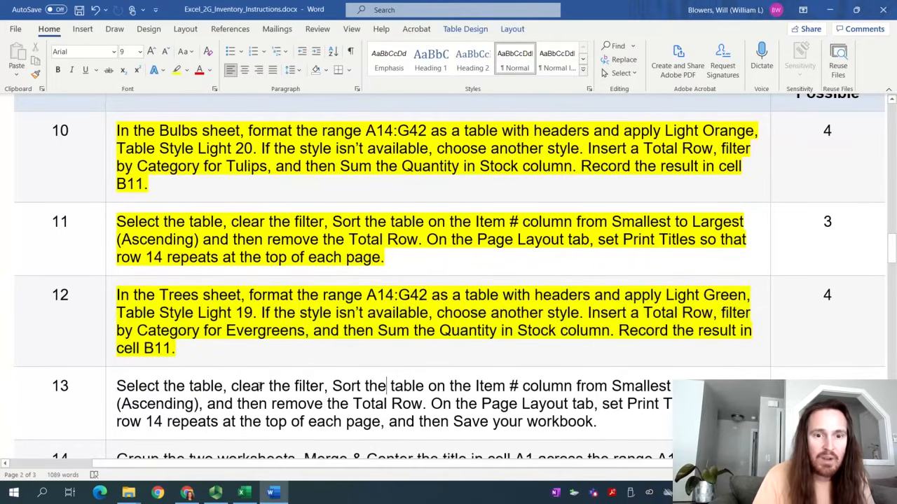
Step: Check instruction step 13, return to Excel and sort the Trees table by Item # from smallest to largest
scroll(260, 386, "down", 3)
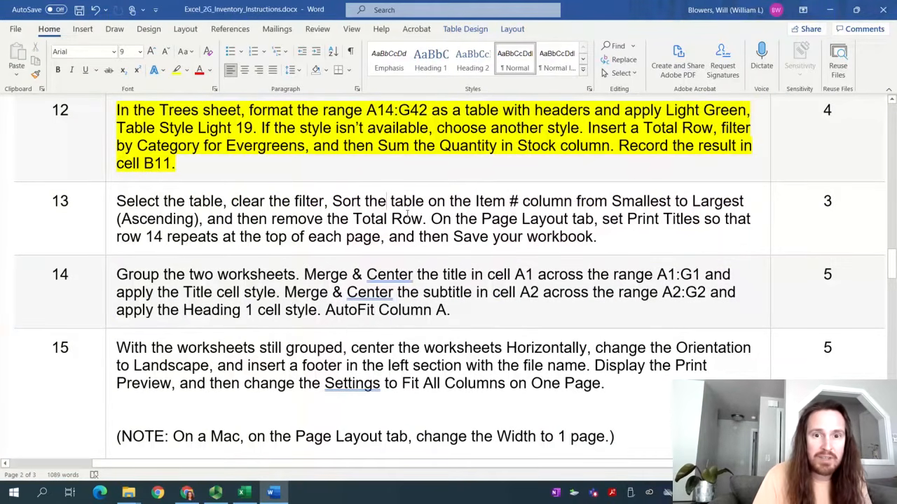
left_click(243, 493)
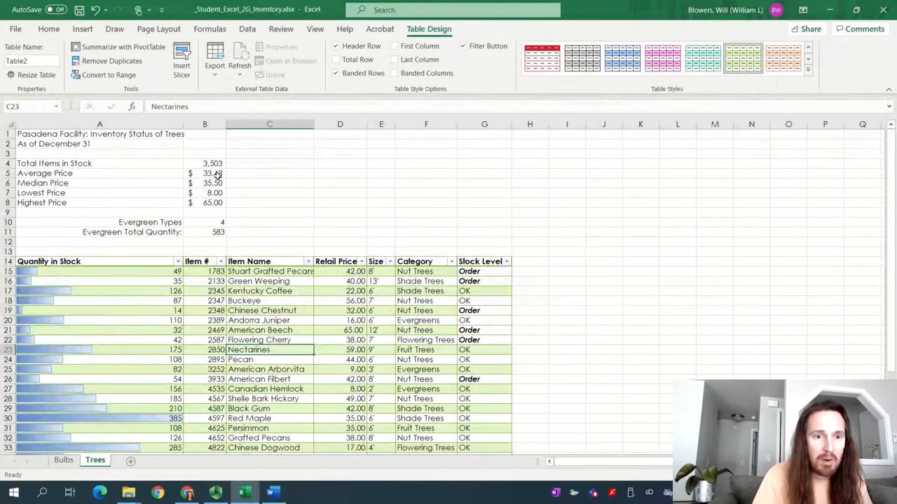
left_click(221, 261)
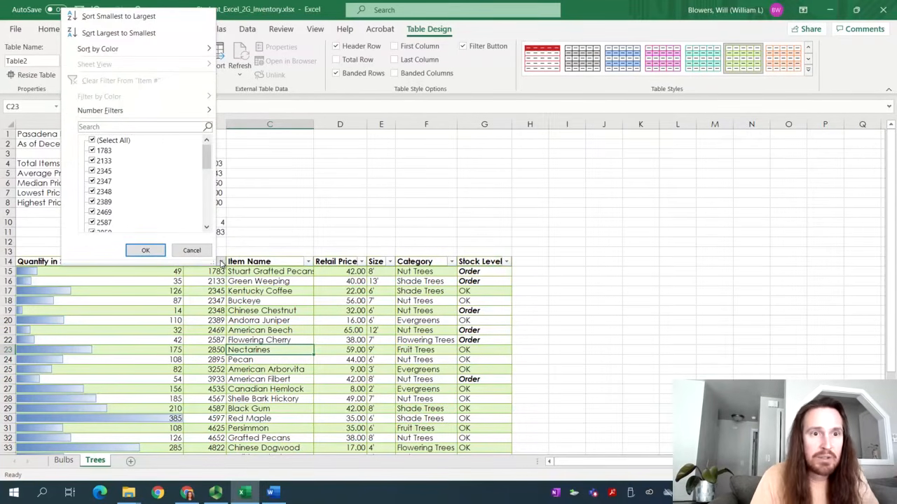
left_click(112, 16)
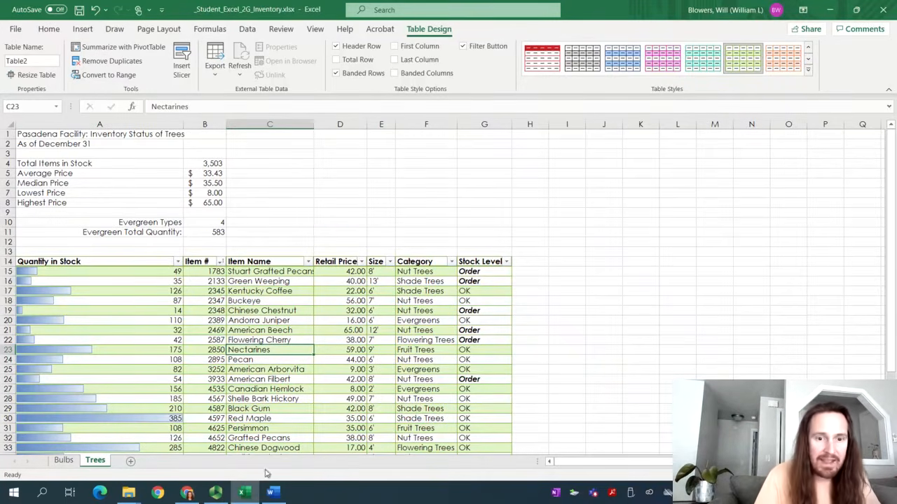
Step: Set row 14 of the Trees worksheet as the print title row to repeat at the top of each page
left_click(273, 492)
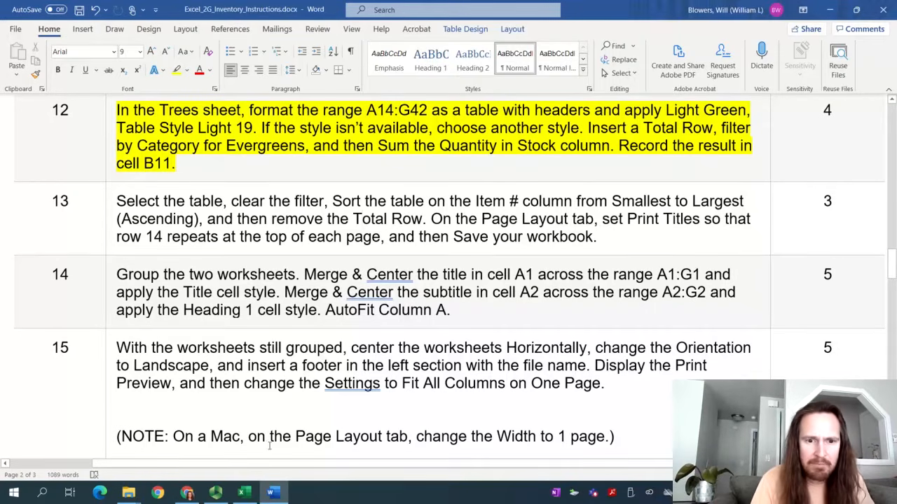
left_click(247, 494)
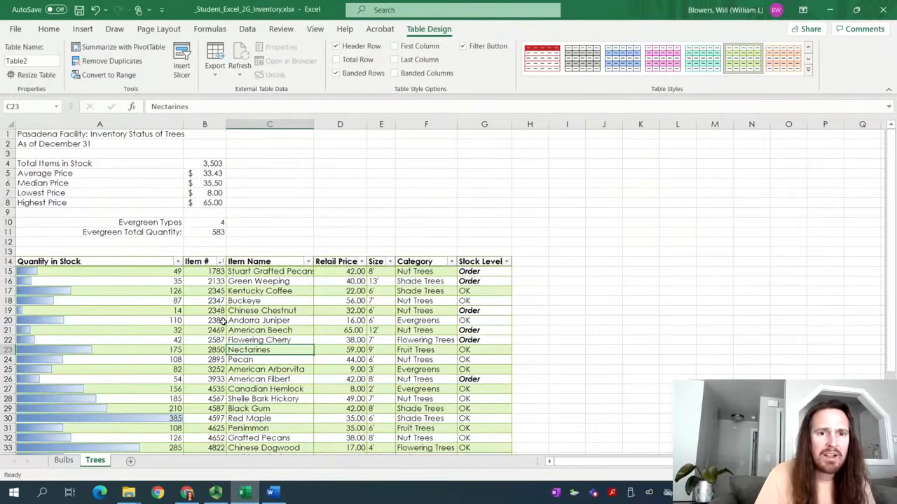
left_click(160, 29)
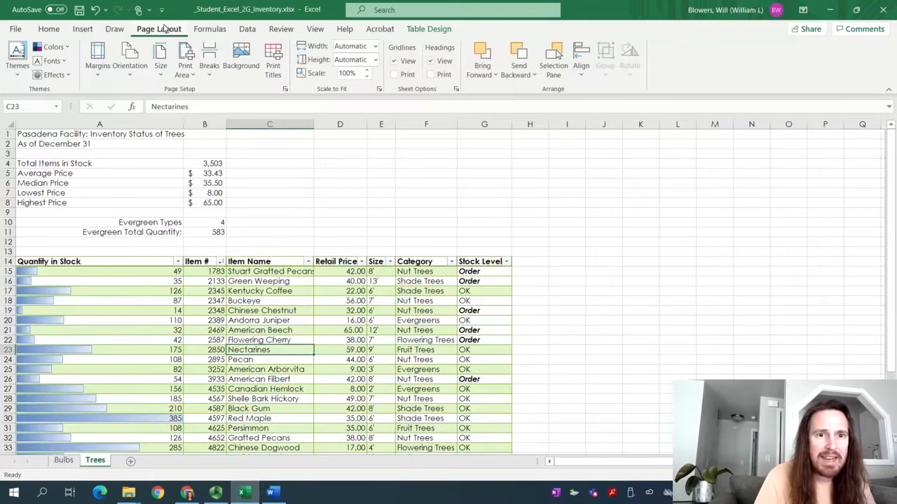
left_click(284, 90)
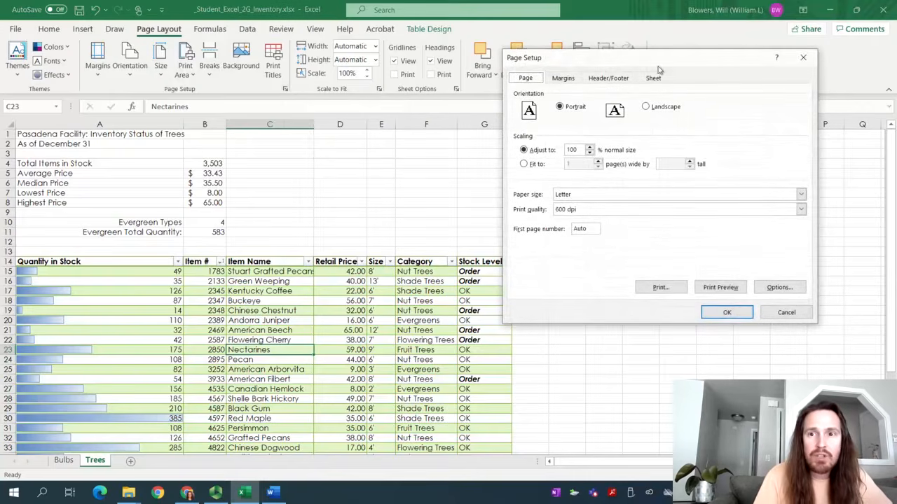
left_click(653, 78)
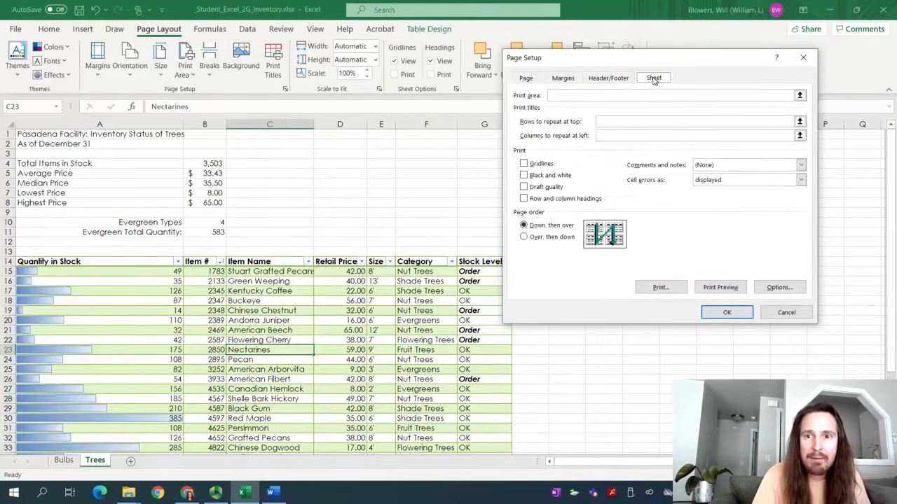
left_click(627, 121)
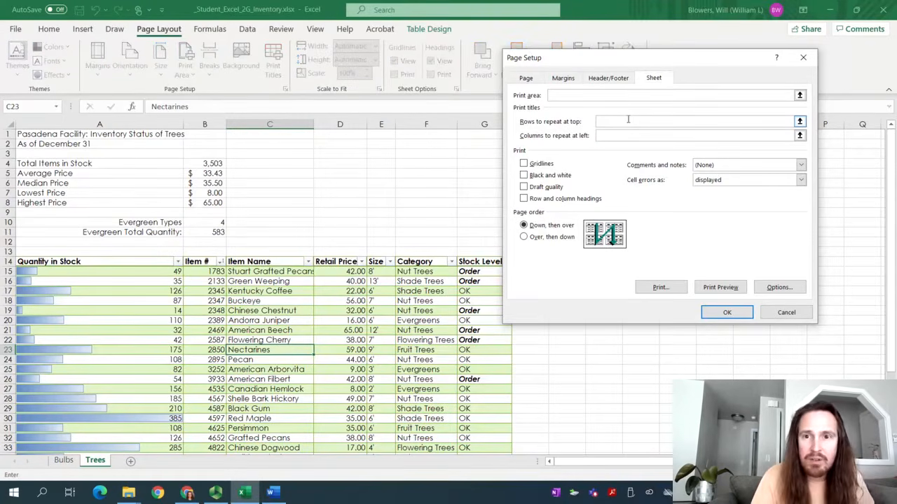
left_click(8, 261)
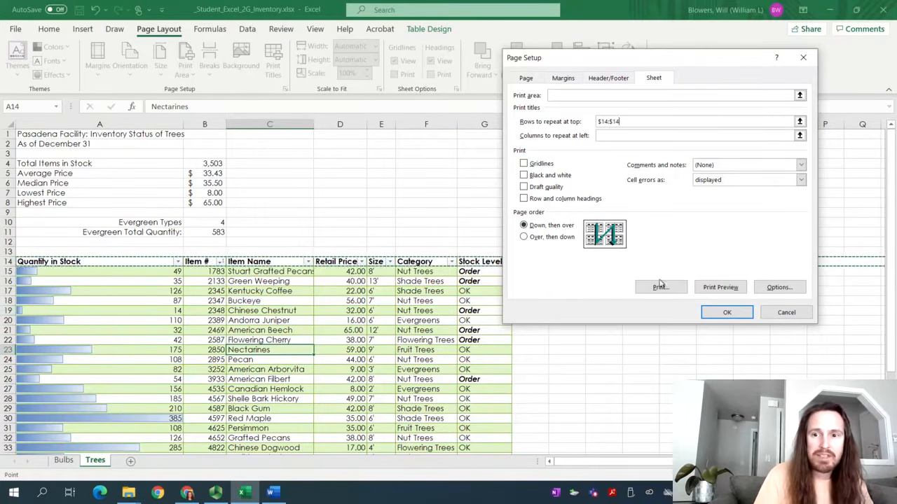
left_click(709, 313)
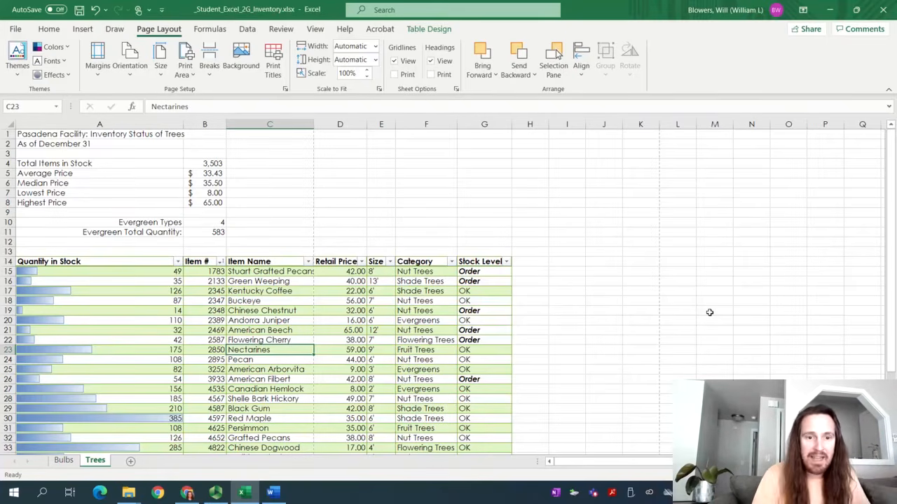
left_click(217, 492)
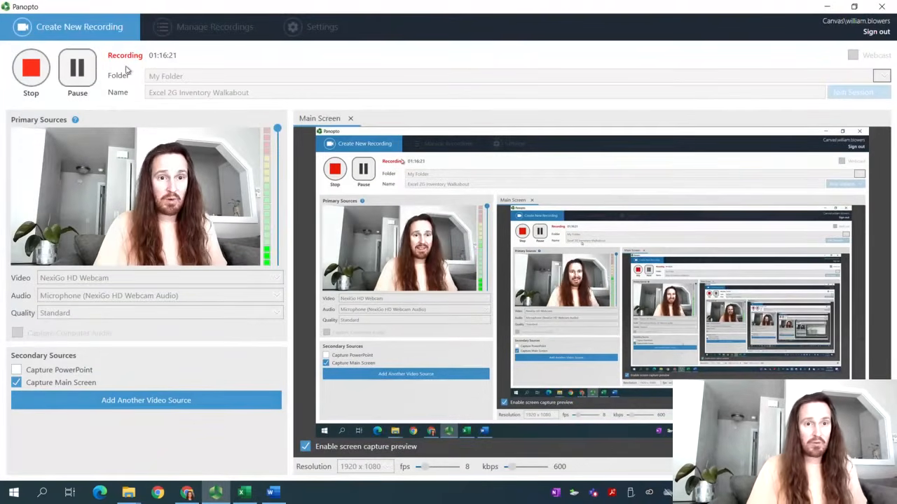
left_click(85, 75)
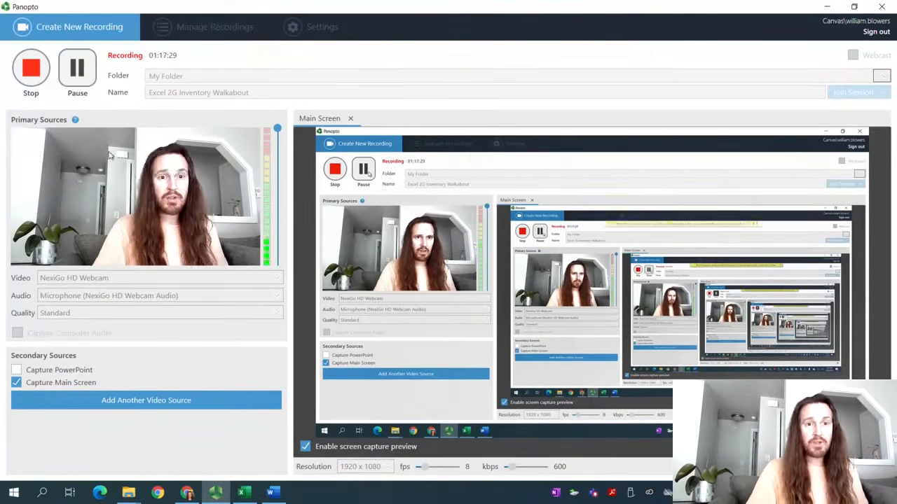
Step: Check the inventory instructions in Word and switch to the _Student_Excel_2G_Inventory workbook in Excel
mouse_move(286, 495)
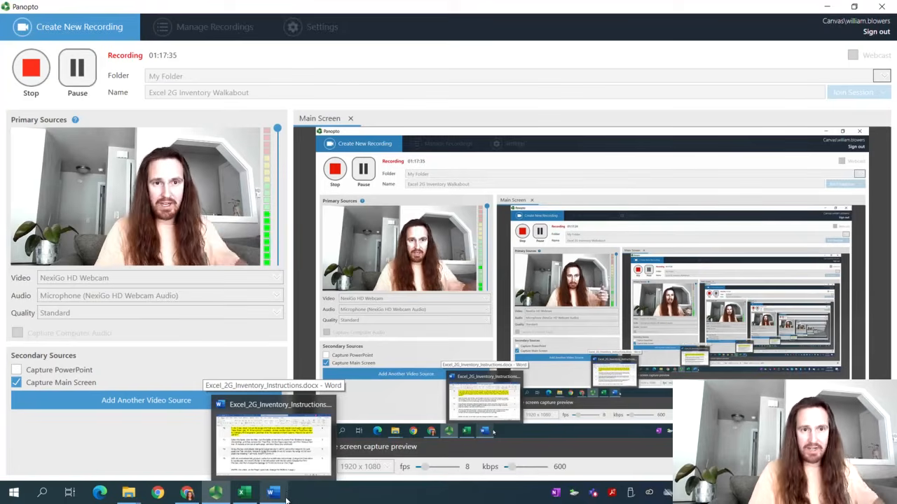
left_click(279, 484)
left_click(278, 486)
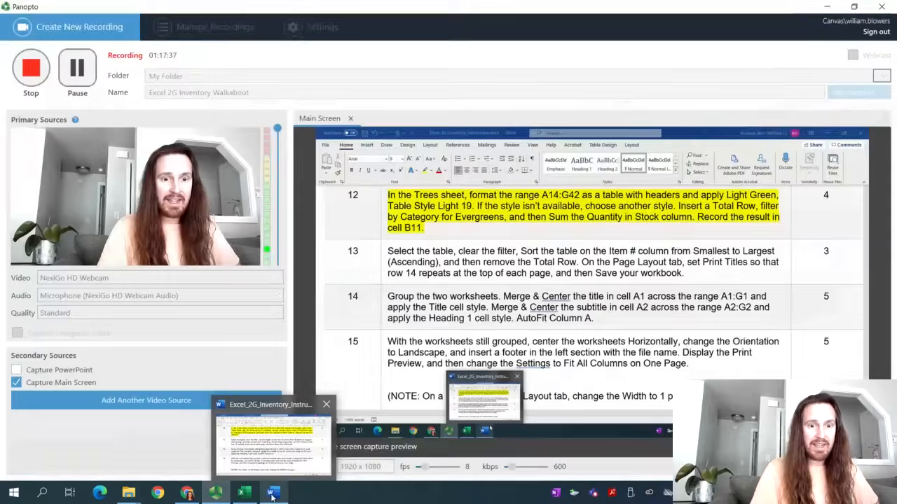
left_click(243, 492)
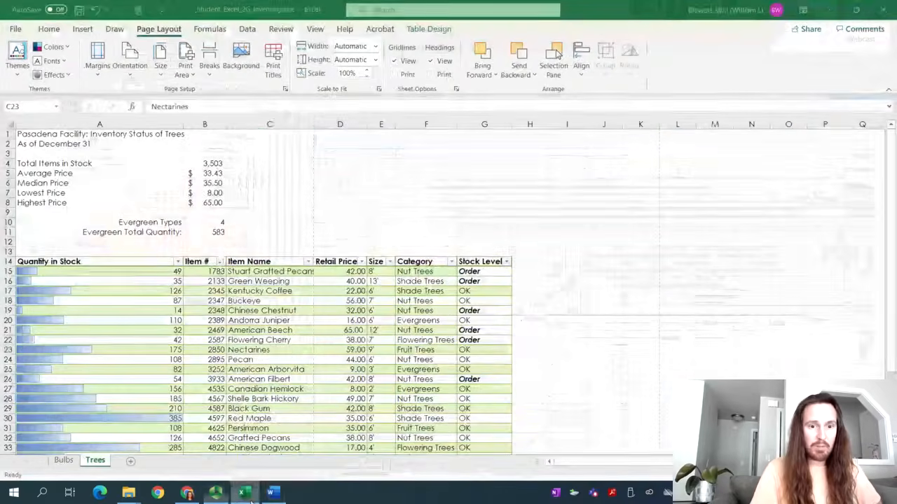
Step: Group all worksheets starting from the Trees sheet, and ungroup them by making Bulbs active
left_click(72, 462)
left_click(86, 464)
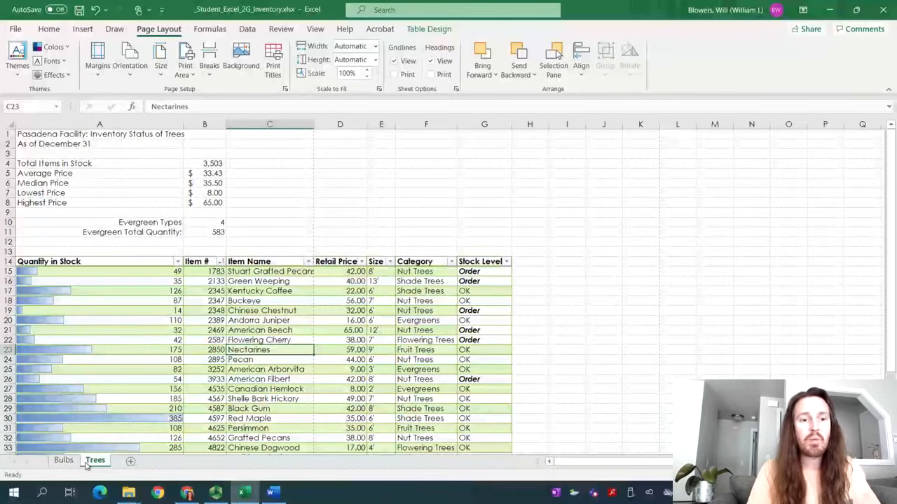
right_click(87, 464)
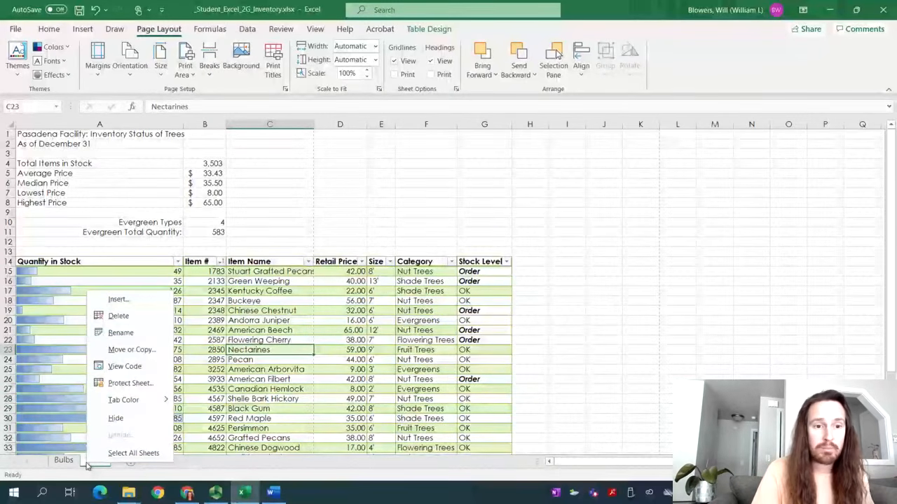
left_click(133, 453)
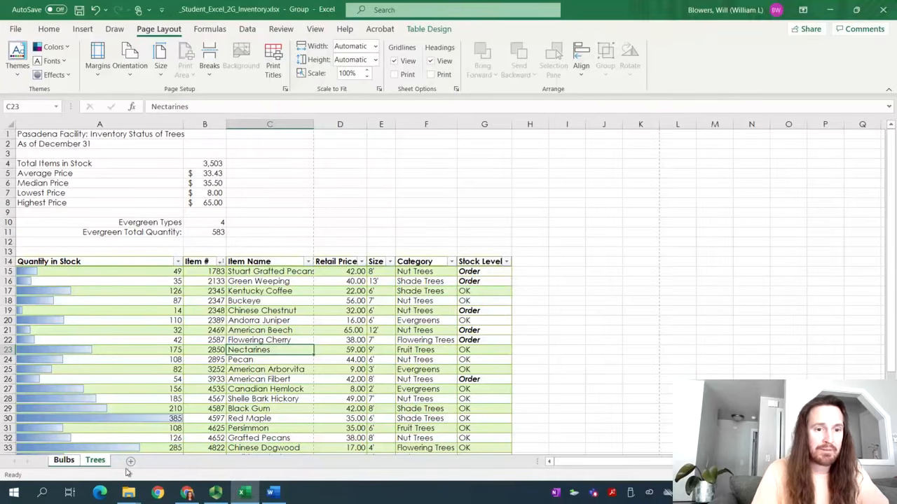
left_click(70, 465)
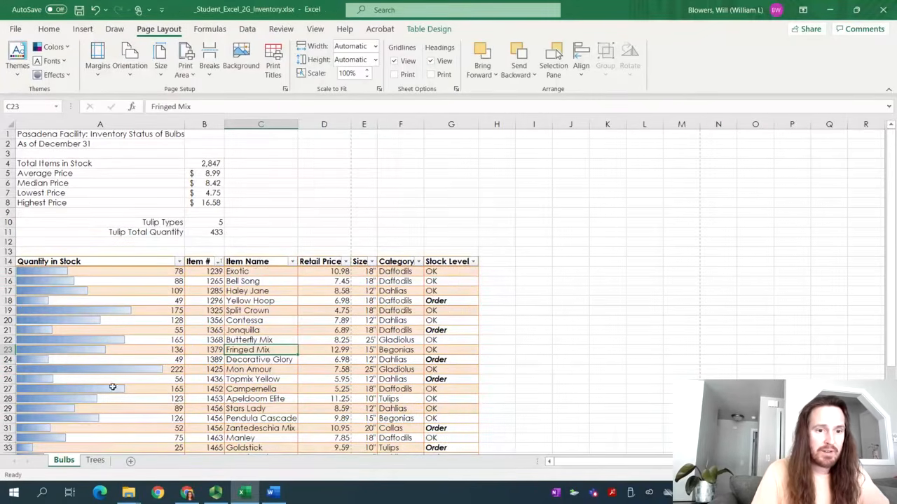
Step: Group the Bulbs and Trees worksheets with Bulbs as the active sheet
left_click(97, 462)
left_click(64, 462)
right_click(69, 461)
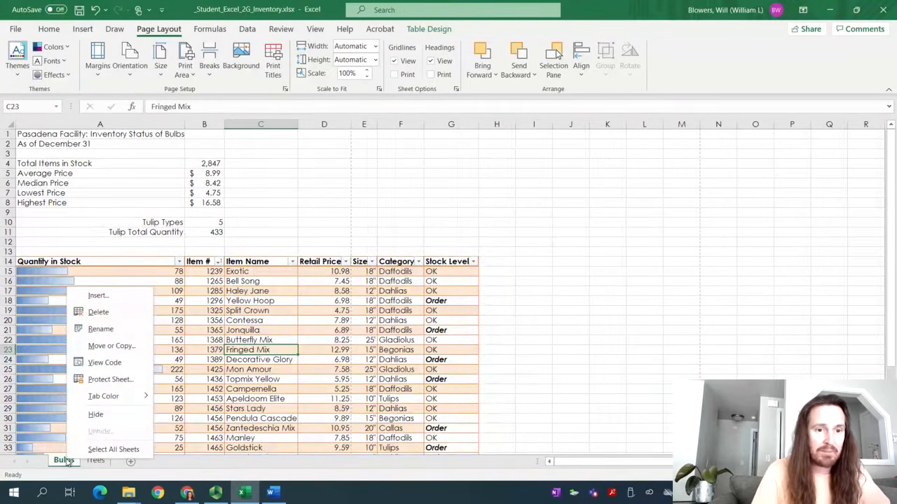
left_click(102, 449)
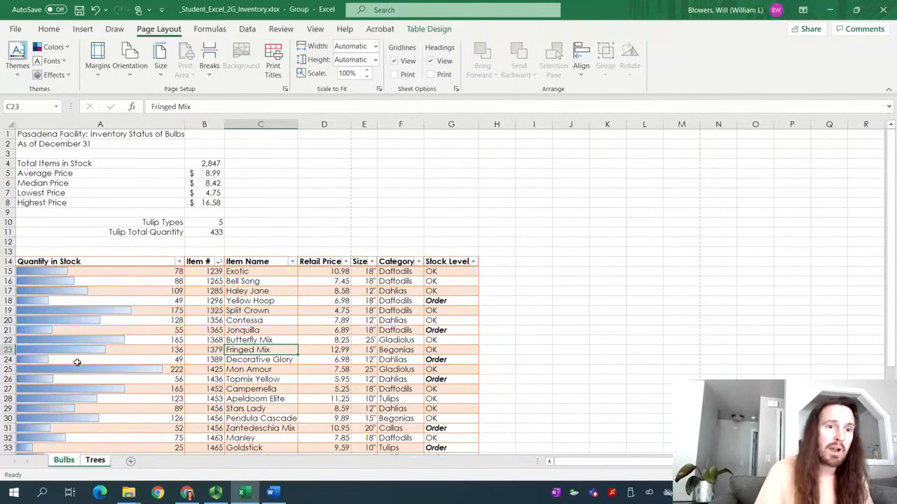
Step: Select the title range A1:G1 on the grouped worksheets, ready for alignment formatting
left_click(37, 133)
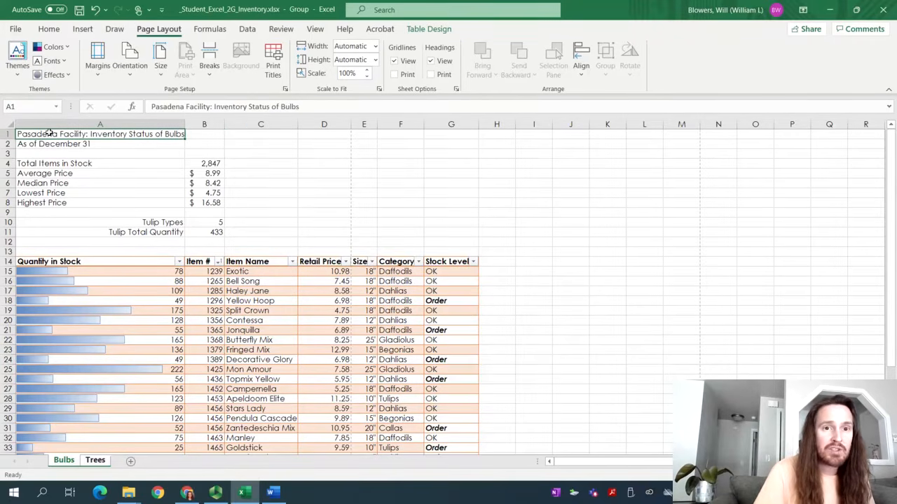
left_click_drag(49, 133, 454, 125)
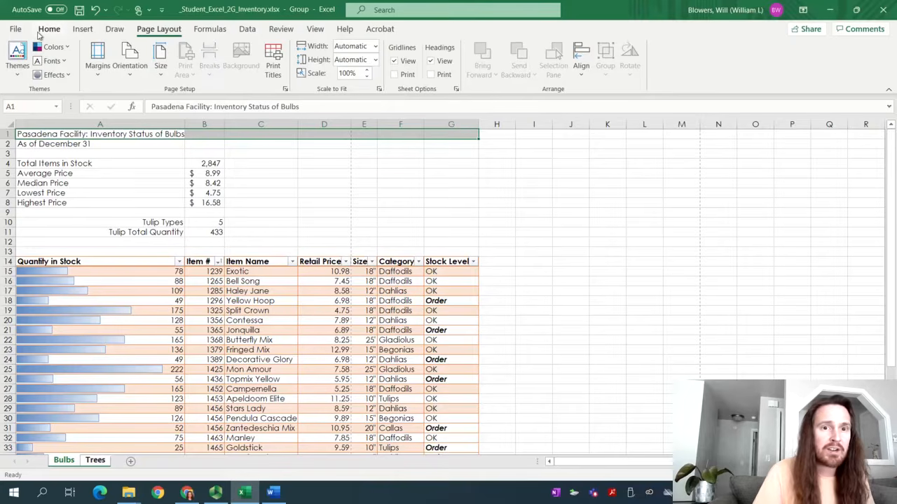
left_click(42, 32)
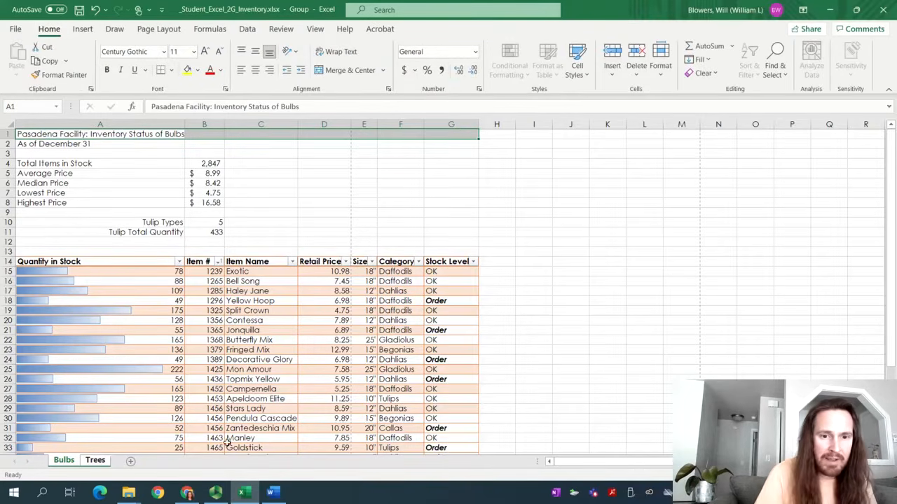
Step: Switch to Word, highlight the text of instruction 13 in yellow and read instructions 14 and 15
left_click(272, 492)
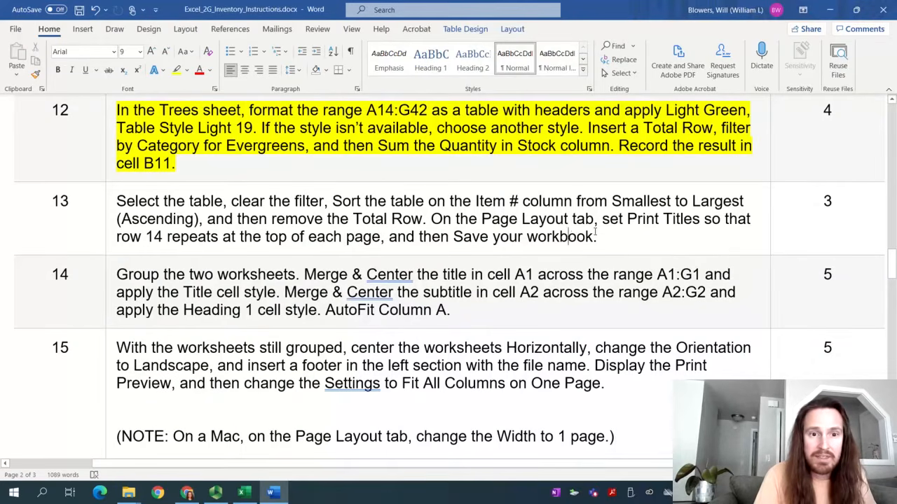
left_click_drag(611, 232, 115, 204)
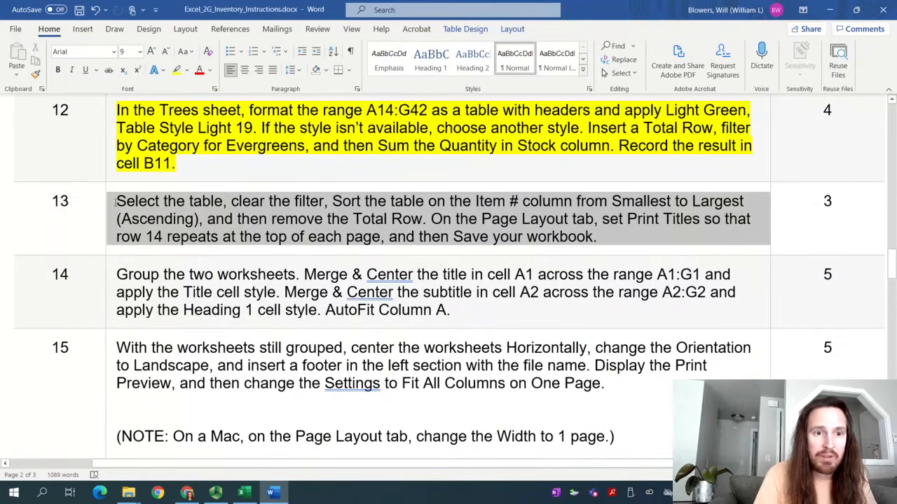
left_click(176, 70)
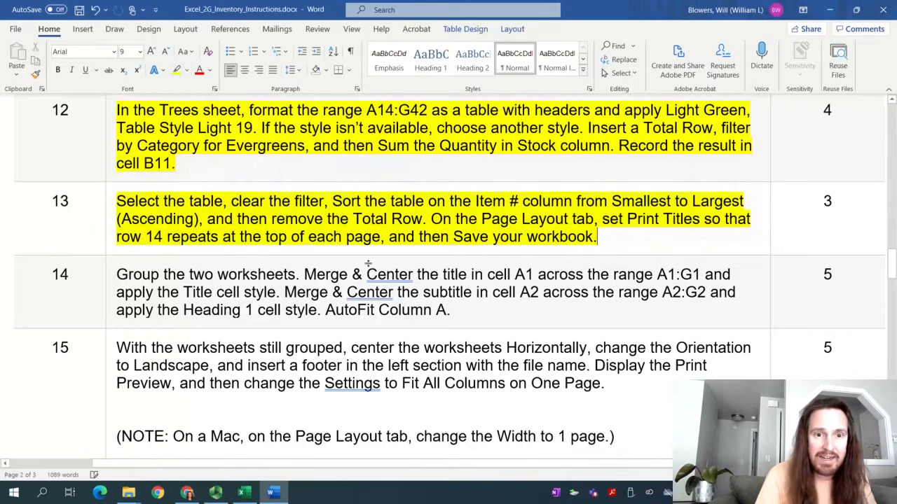
scroll(368, 264, "down", 3)
scroll(170, 274, "up", 1)
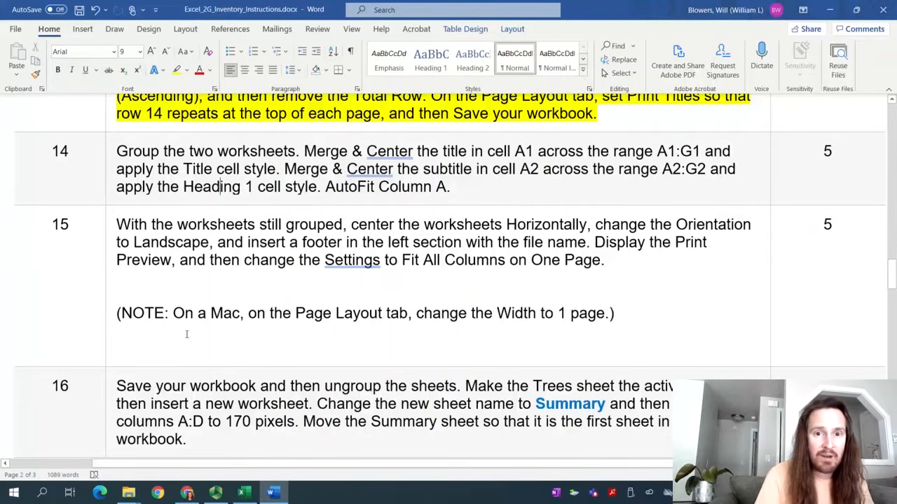
Step: Return to Excel, merge and center the title across A1:G1 and apply the Title cell style
left_click(243, 493)
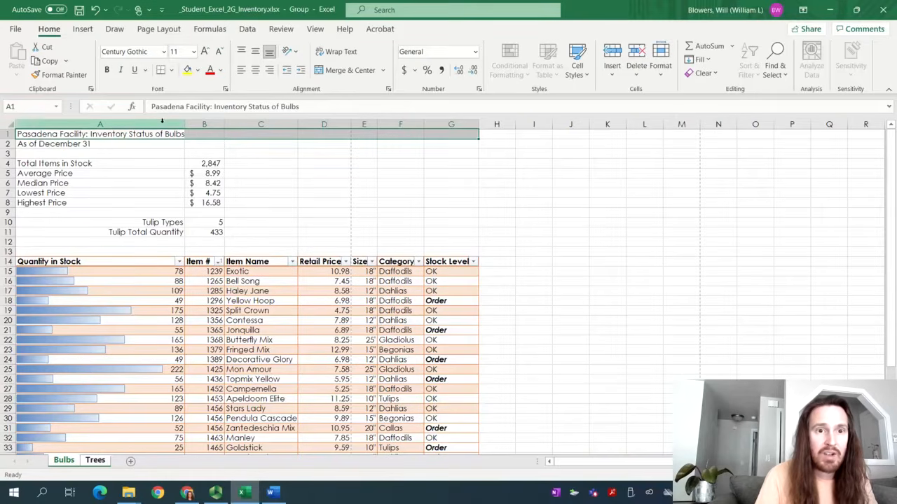
left_click(339, 74)
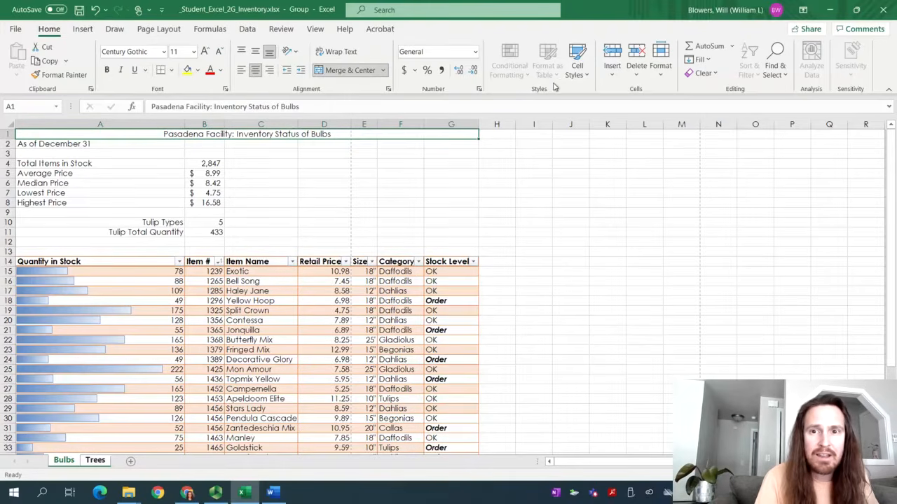
left_click(576, 74)
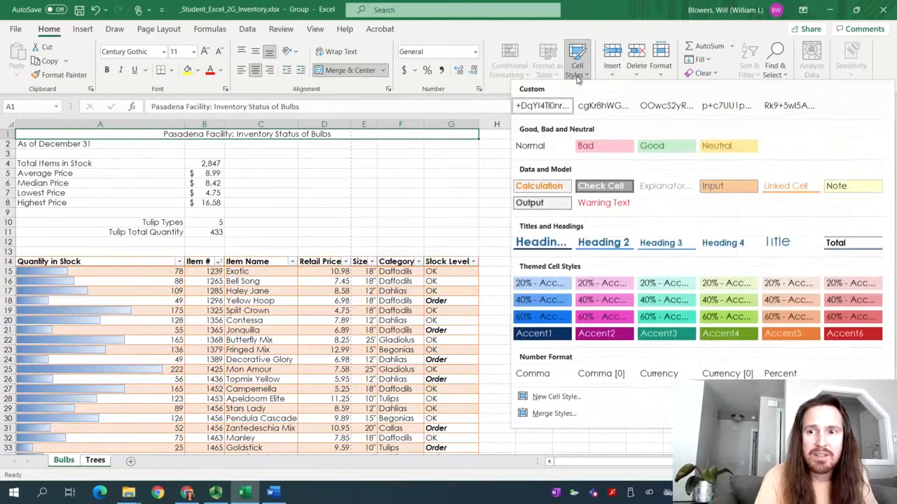
left_click(790, 242)
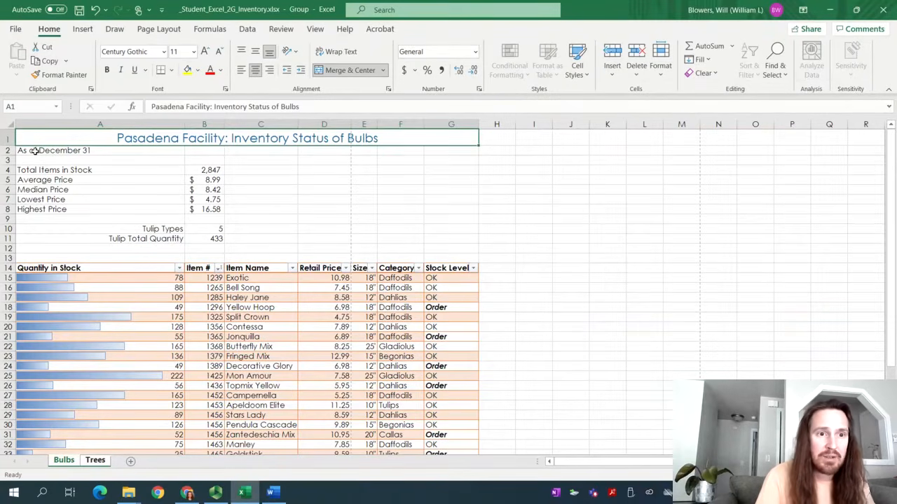
Step: Merge and center the subtitle across A2:G2 and apply the Heading 1 cell style
left_click_drag(34, 150, 468, 150)
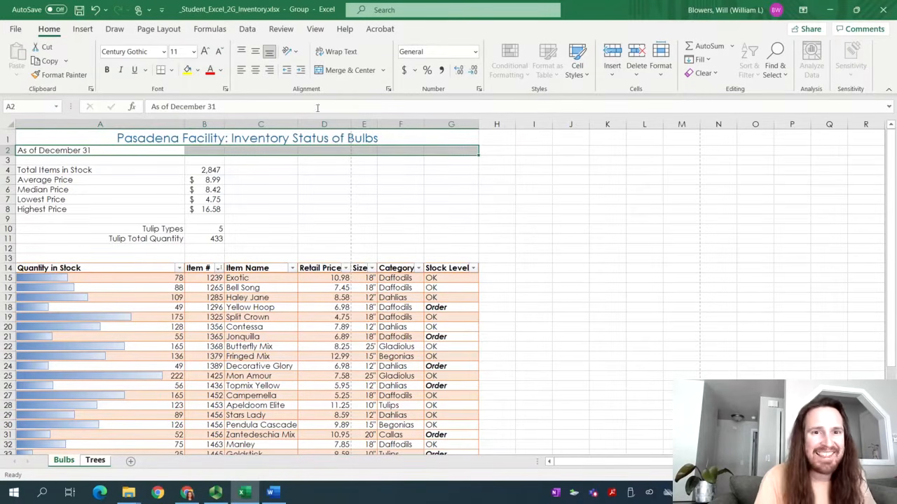
left_click(343, 73)
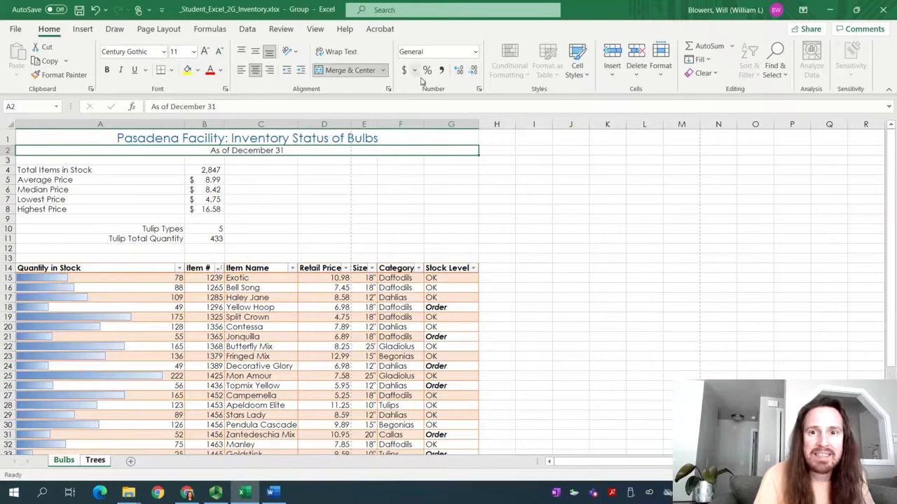
left_click(577, 65)
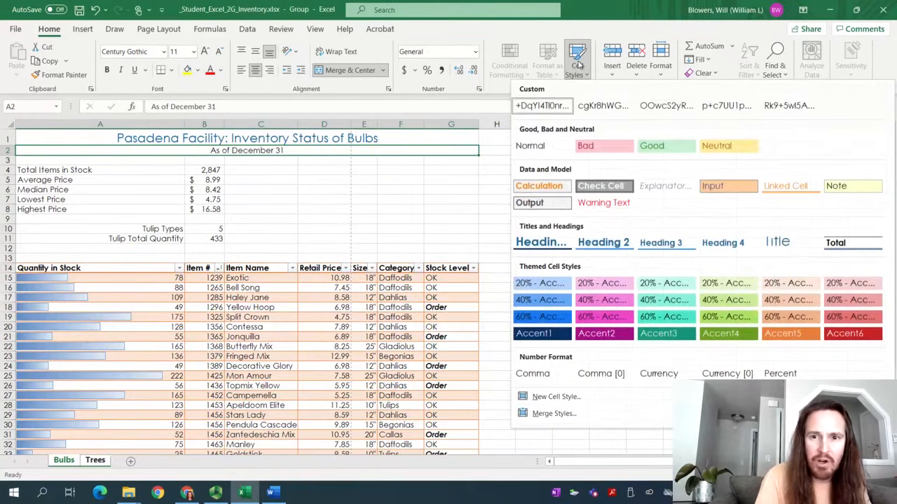
left_click(546, 246)
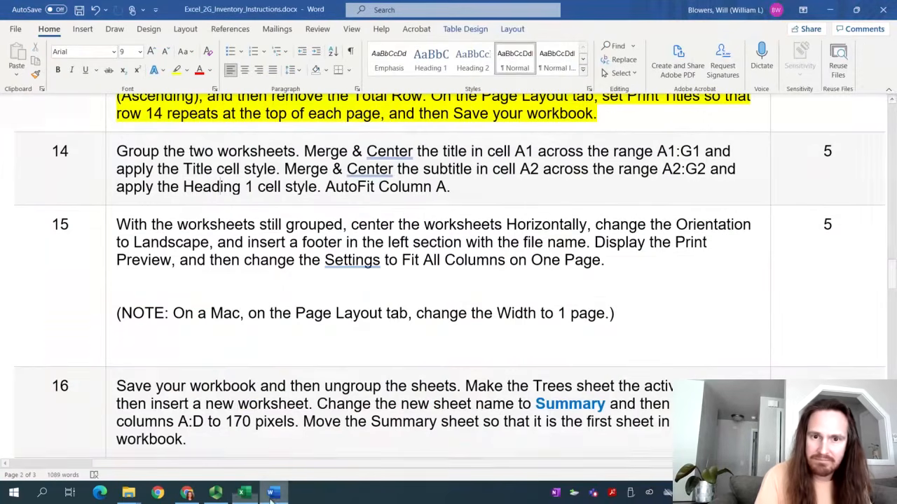
Step: Switch to Word and highlight the text of instruction 14 in yellow
left_click(273, 492)
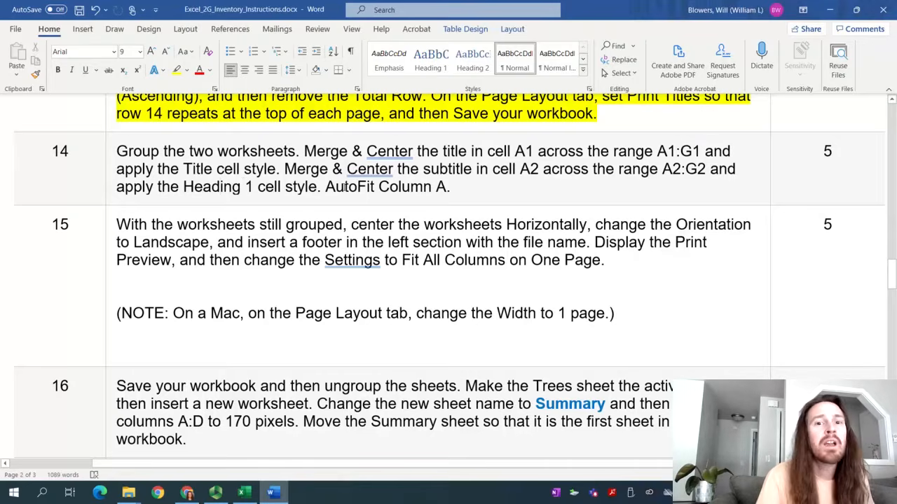
left_click_drag(452, 187, 117, 151)
left_click(177, 70)
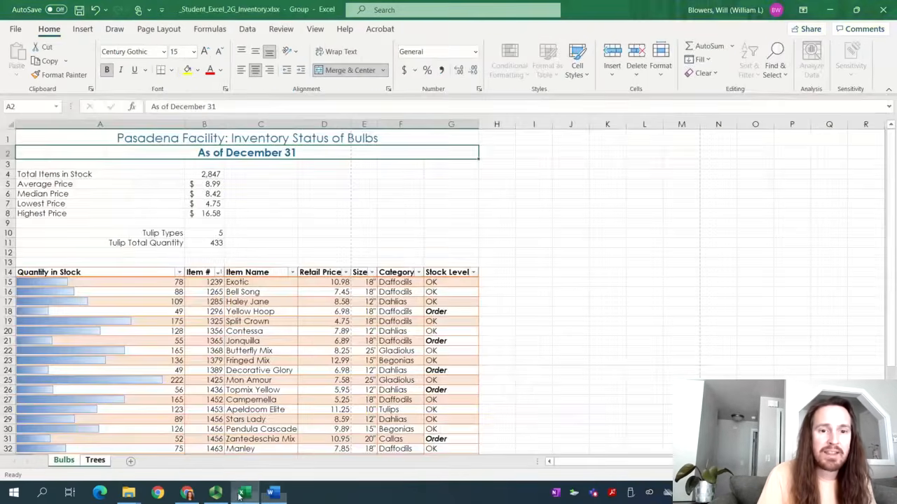
Step: Return to Excel and AutoFit the width of column A on the grouped worksheets
left_click(244, 492)
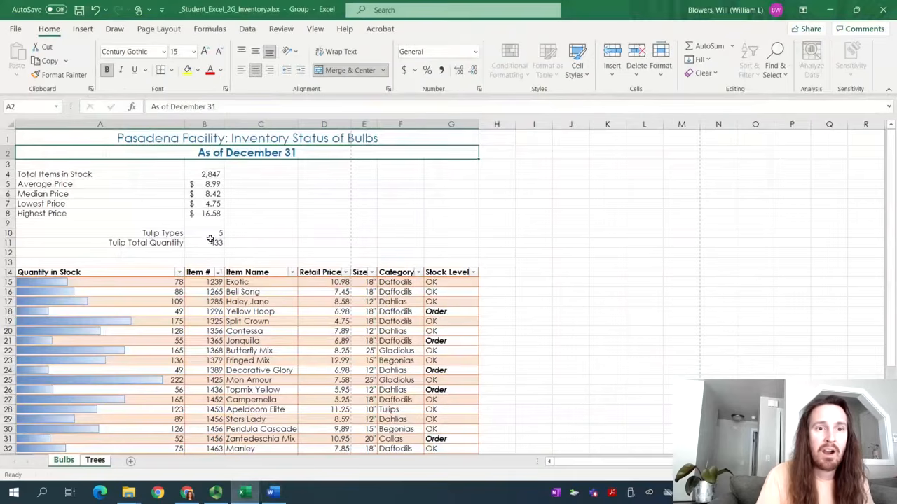
double_click(183, 123)
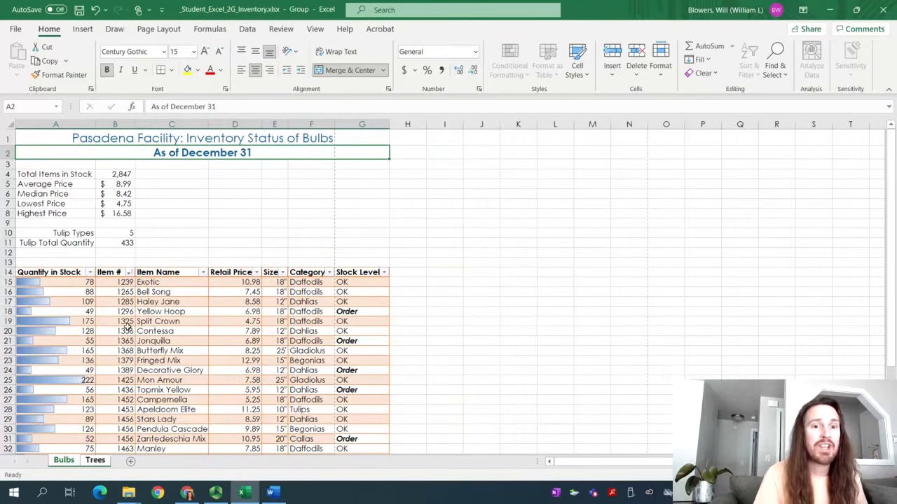
Step: Switch to Word and review the page setup requirements in instruction 15
left_click(272, 493)
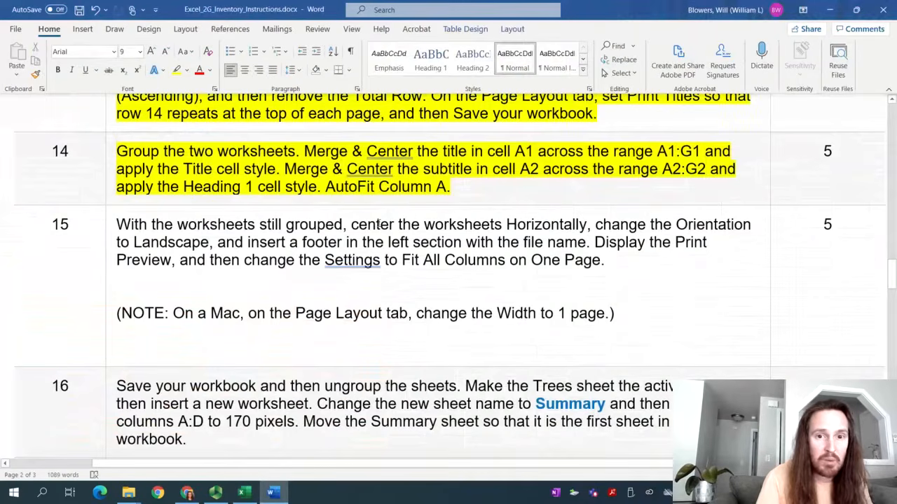
left_click_drag(352, 225, 604, 243)
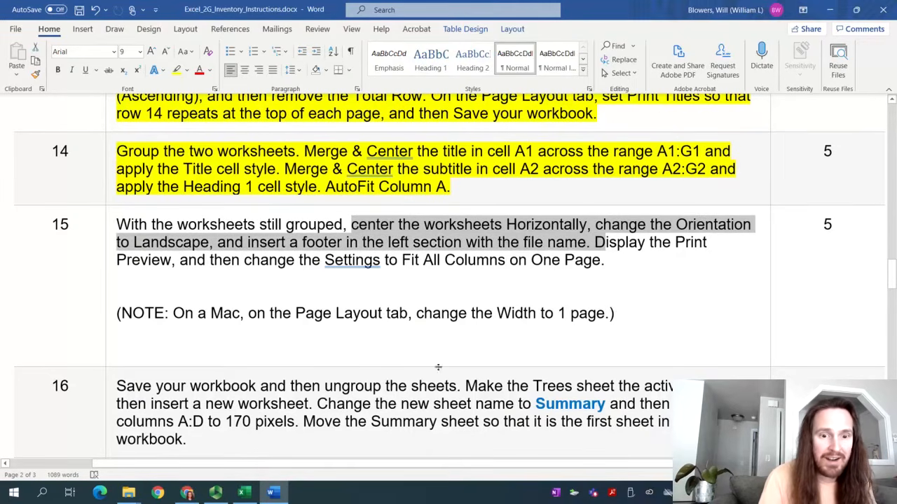
left_click(215, 493)
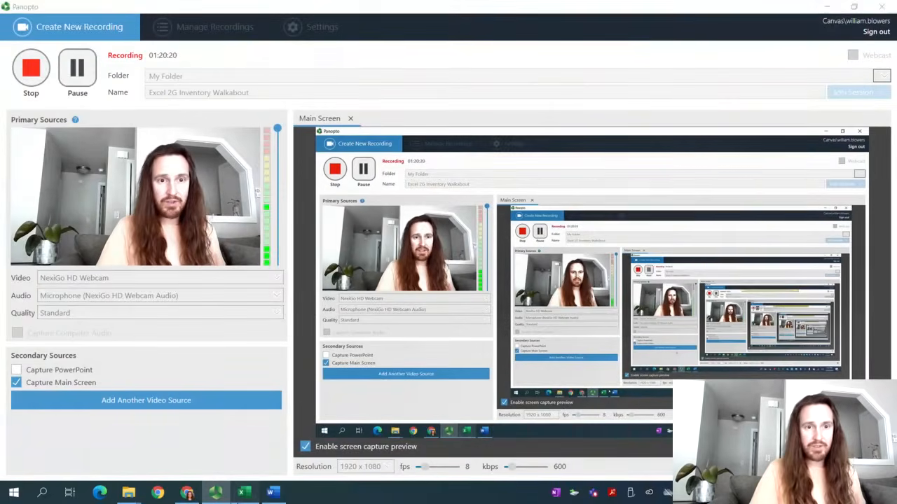
Step: Switch to Excel and set the grouped worksheets to landscape orientation, centered horizontally on the page
left_click(243, 492)
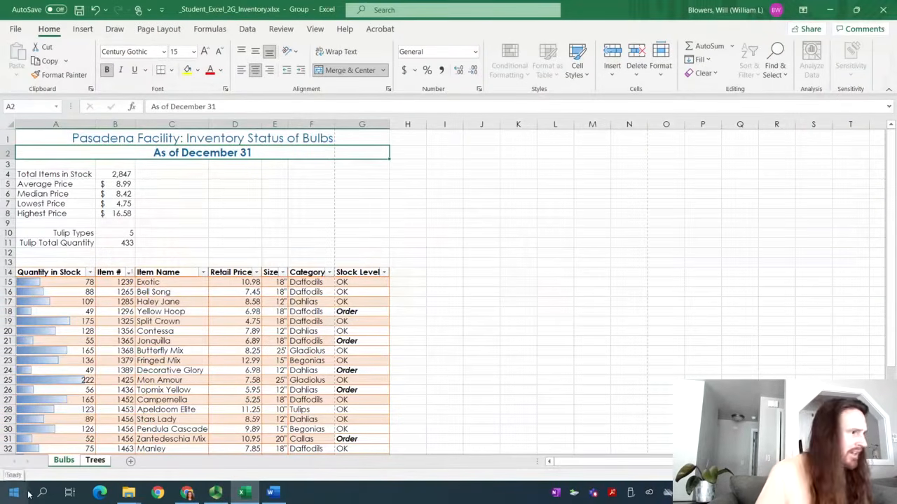
left_click(176, 31)
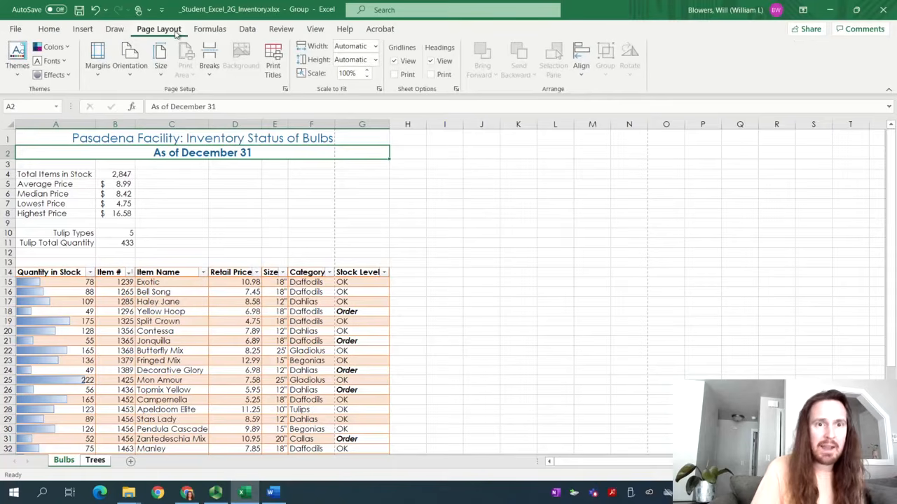
left_click(285, 89)
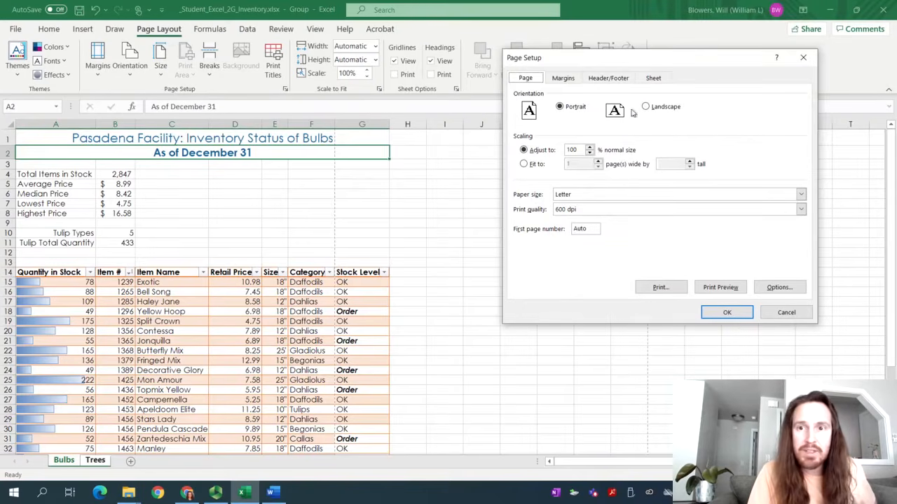
left_click(646, 107)
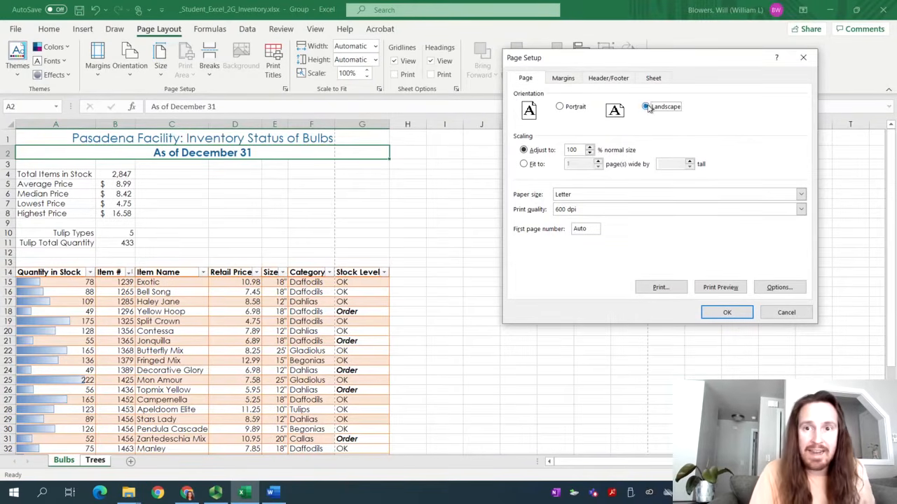
left_click(564, 79)
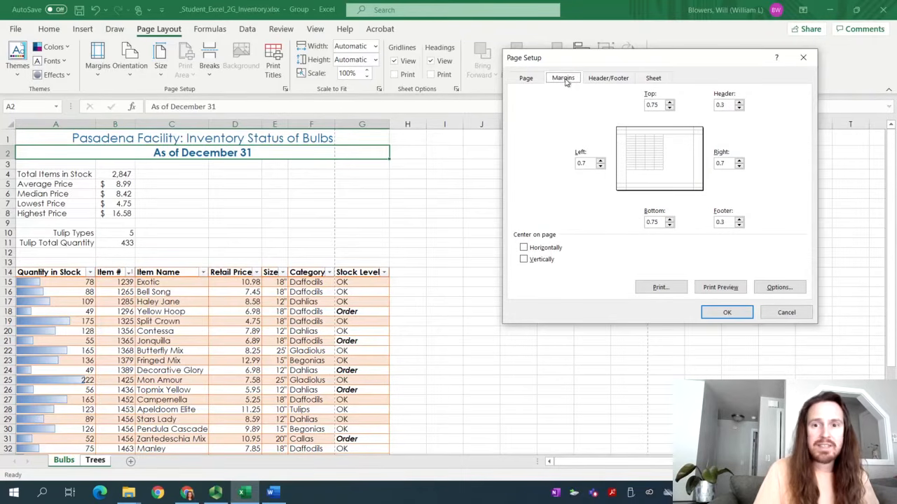
left_click(555, 249)
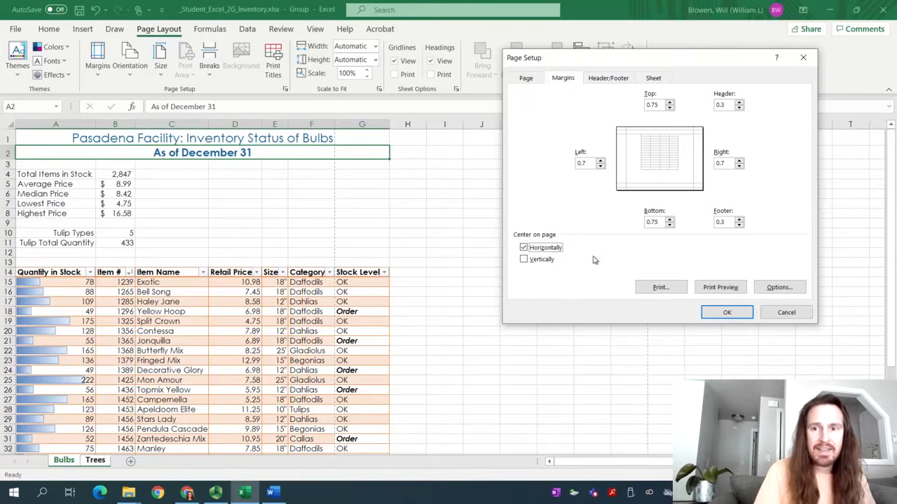
Step: Insert the file name in the left section of a custom footer and apply the page setup
left_click(652, 78)
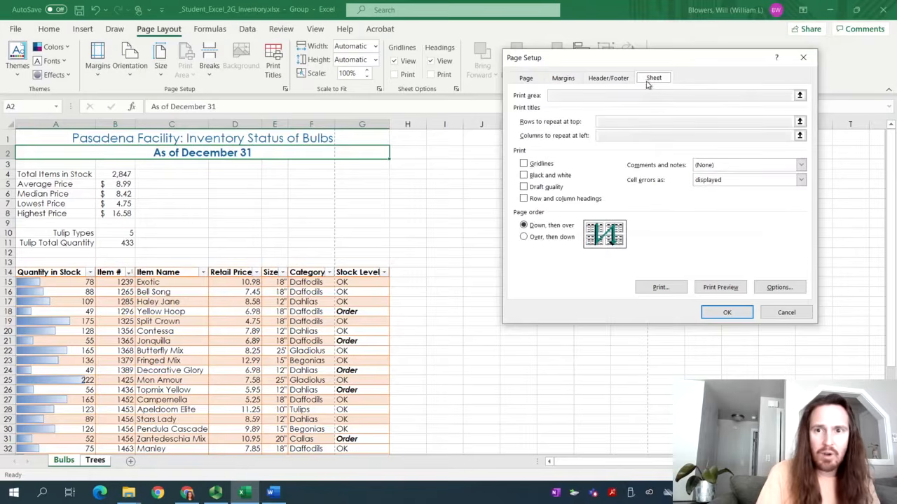
left_click(608, 78)
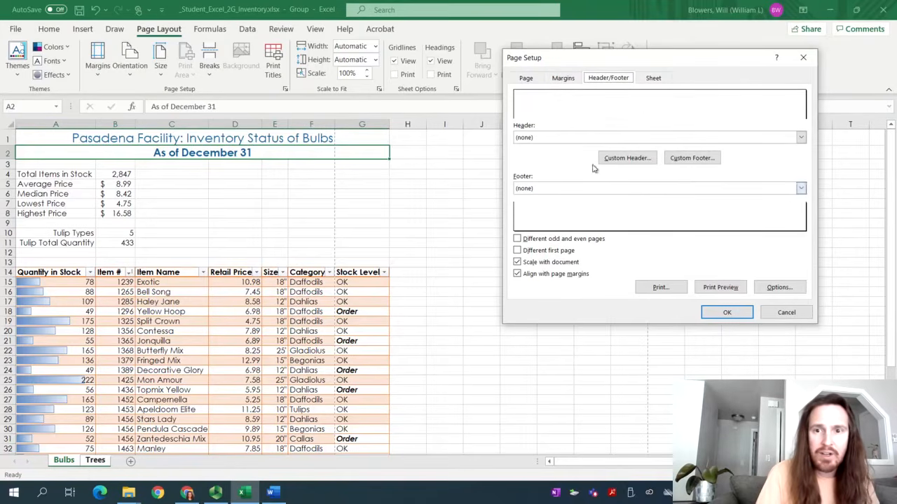
left_click(690, 158)
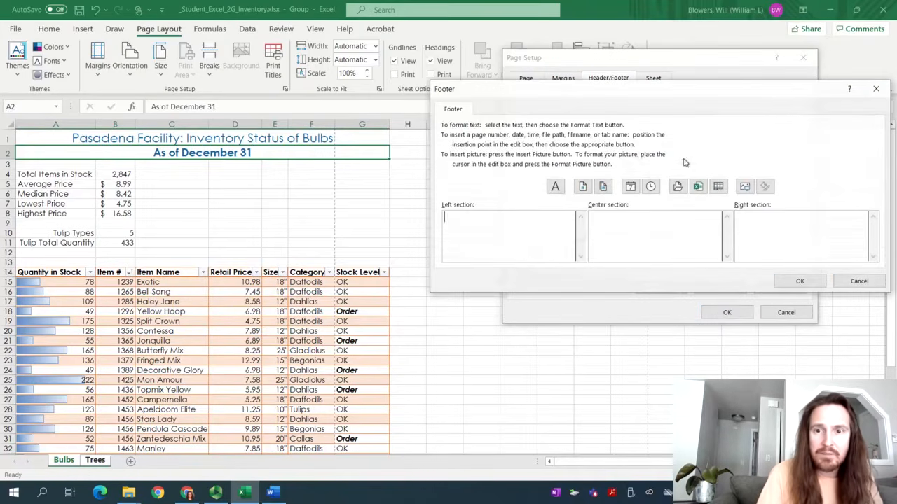
left_click(470, 216)
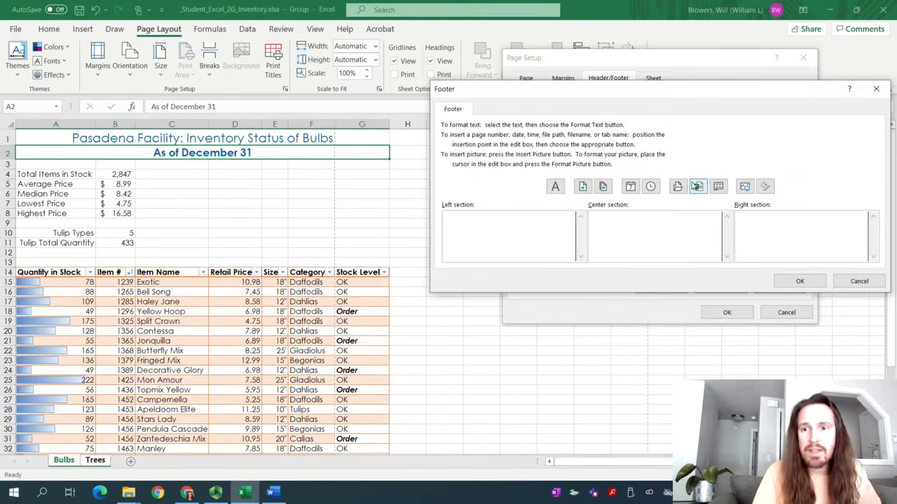
left_click(696, 185)
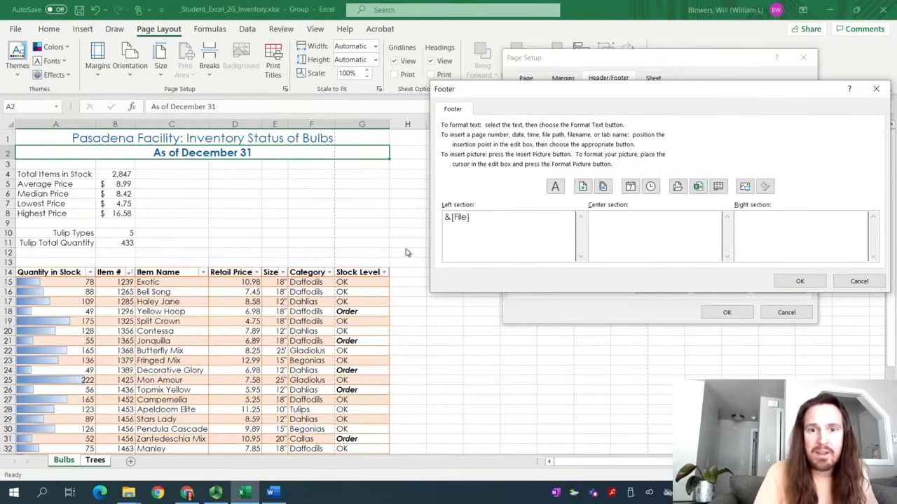
left_click(796, 281)
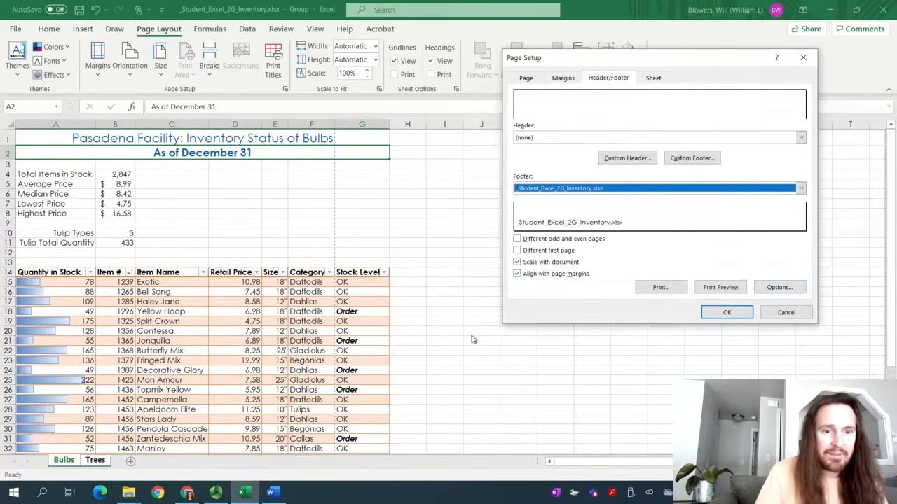
left_click(223, 491)
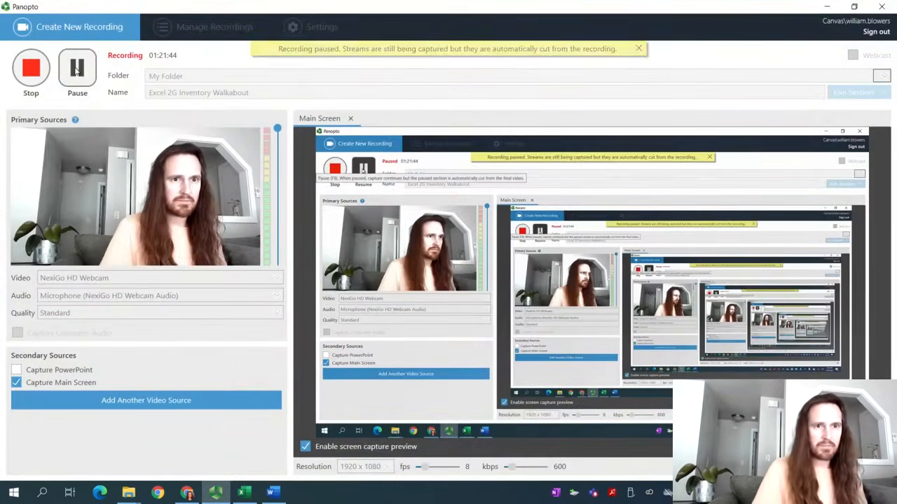
left_click(242, 492)
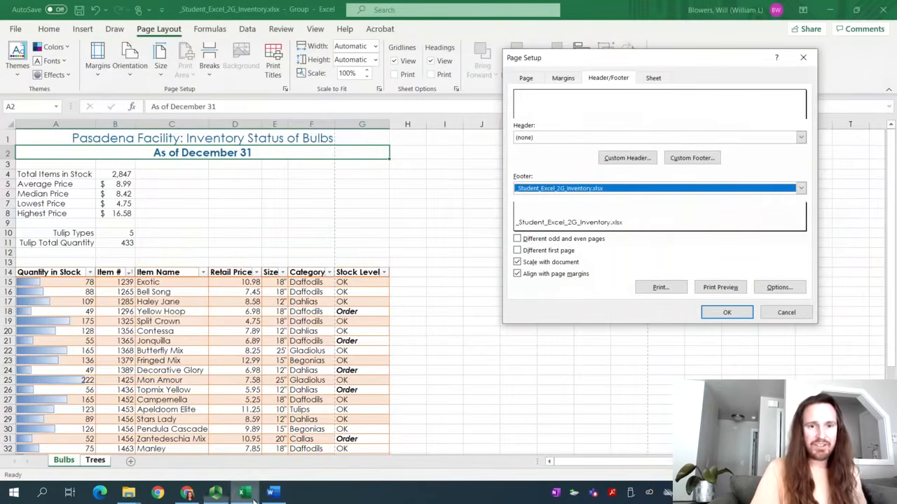
left_click(726, 313)
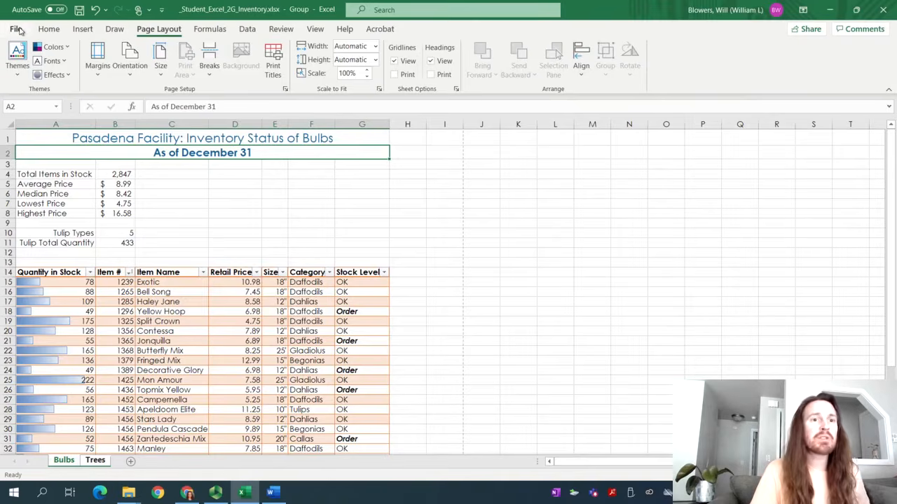
Step: Display the print preview and check every page of the Bulbs and Trees sheets
left_click(19, 31)
left_click(36, 246)
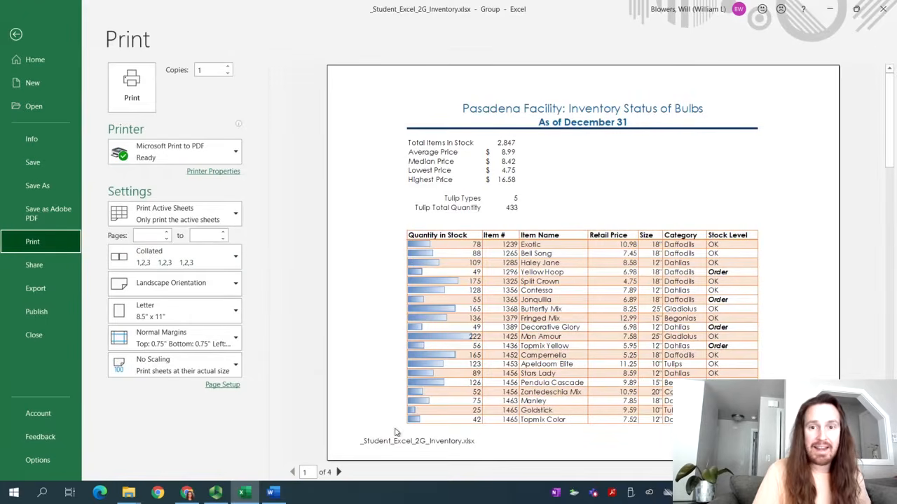
left_click(338, 472)
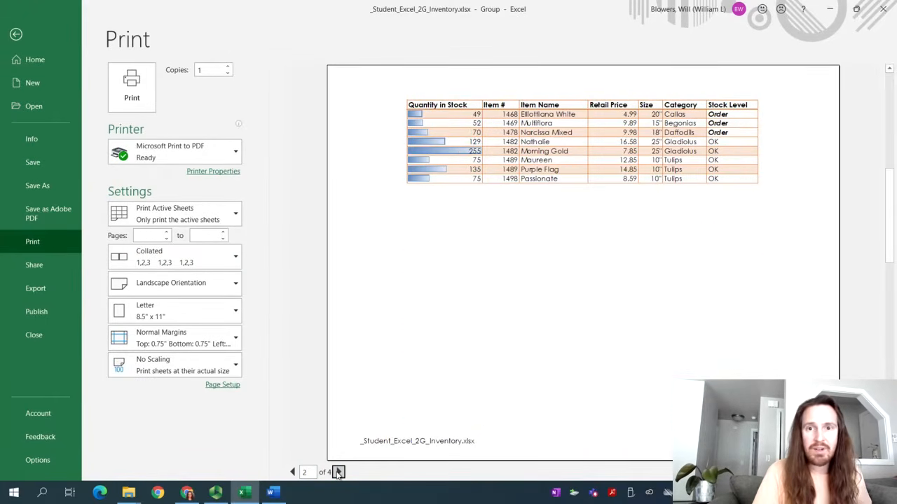
left_click(338, 472)
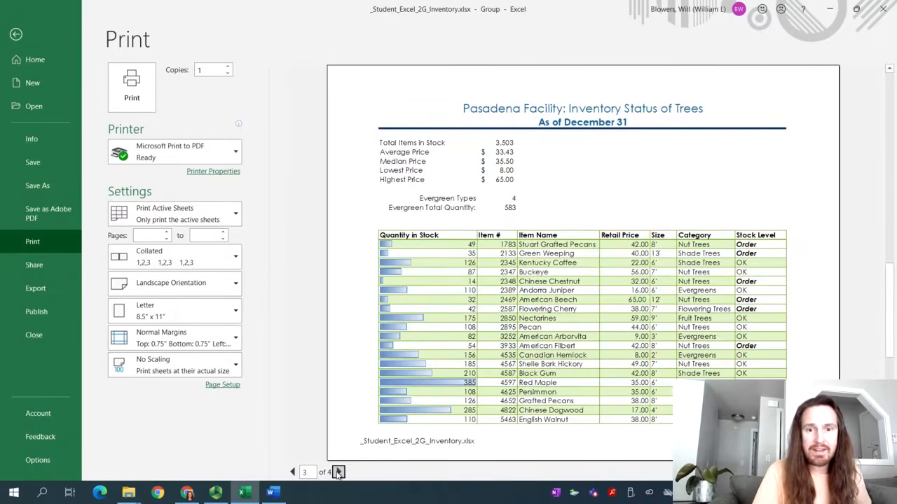
left_click(338, 472)
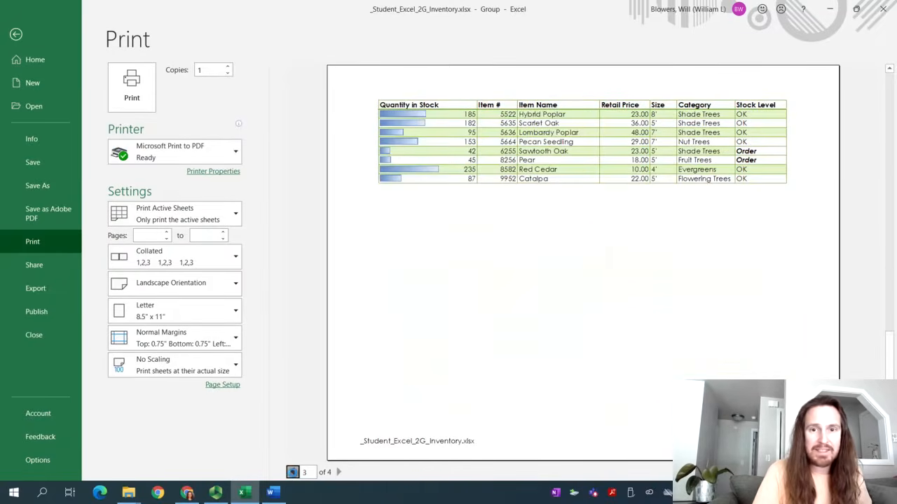
left_click(293, 472)
left_click(293, 472)
left_click(293, 472)
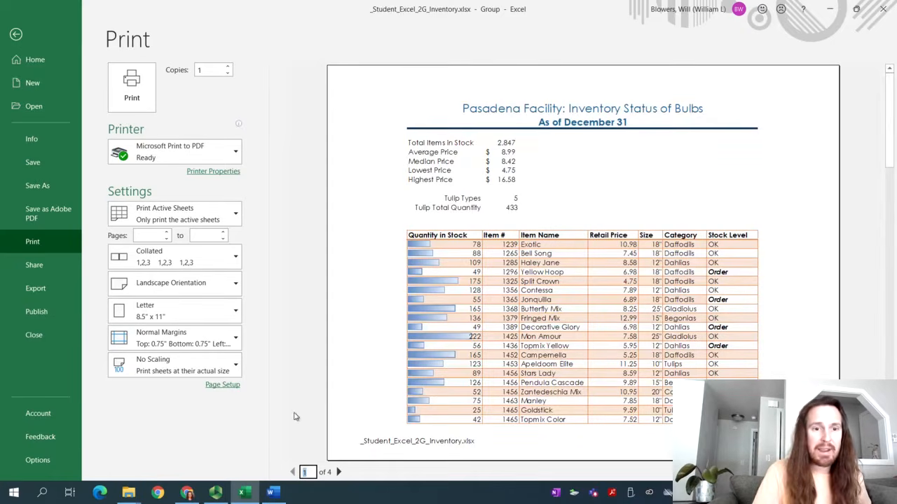
Step: Change the print scaling to Fit All Columns on One Page and save the workbook
left_click(179, 374)
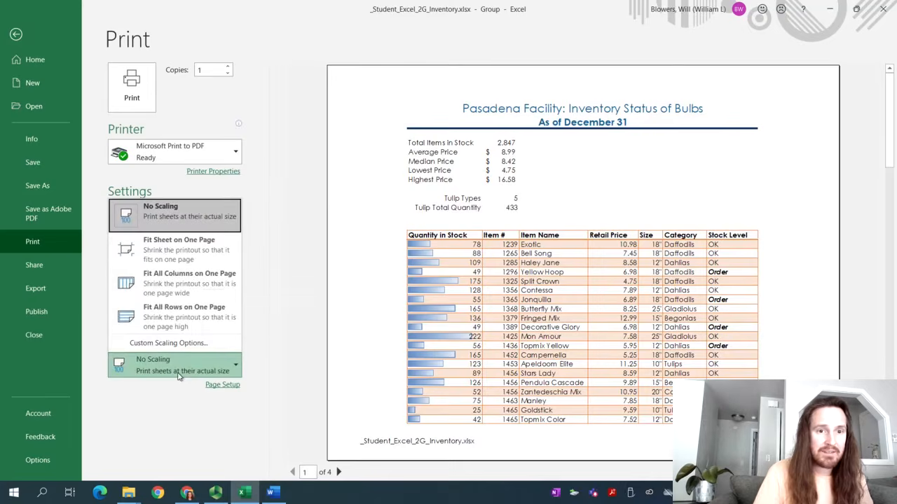
left_click(210, 494)
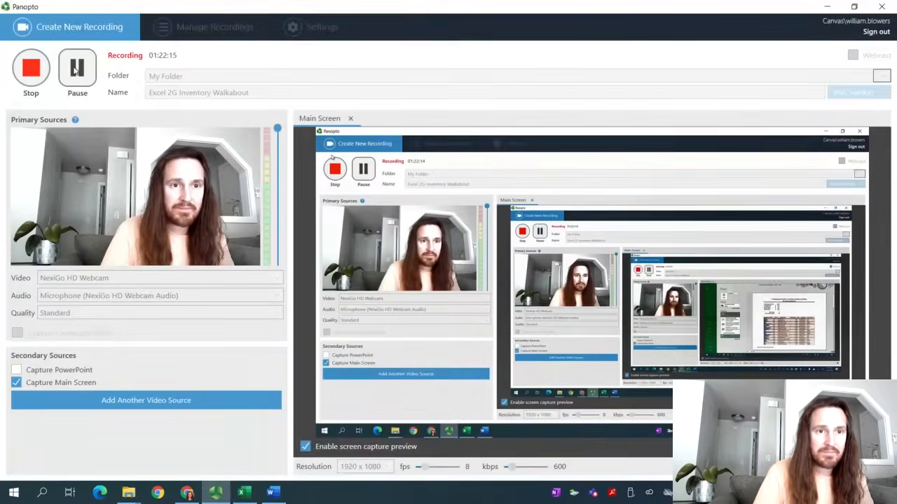
left_click(243, 493)
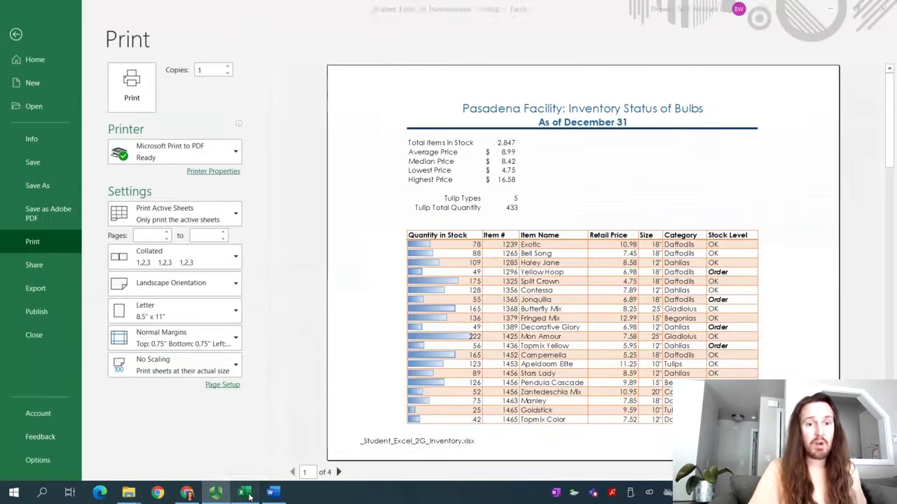
left_click(225, 374)
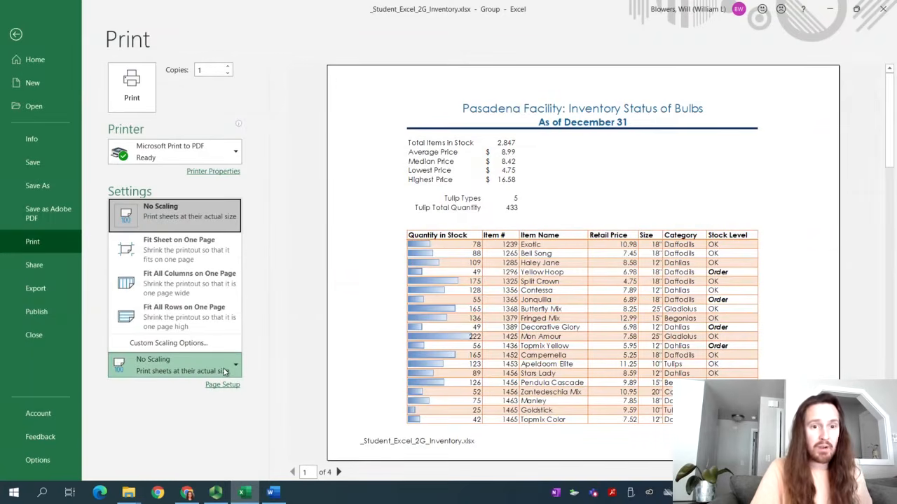
key("Escape")
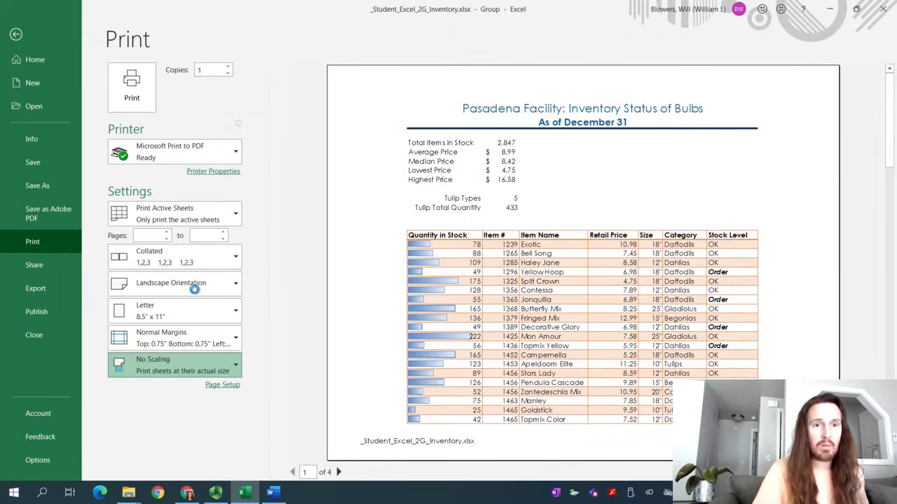
left_click(30, 161)
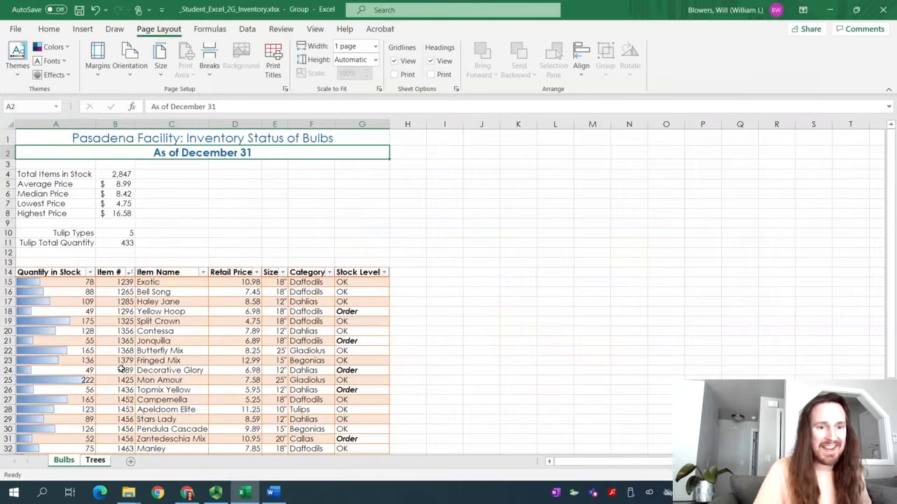
Step: Check the Bulbs and Trees sheets individually, regroup them and ungroup them with the Ungroup Sheets command
left_click(96, 461)
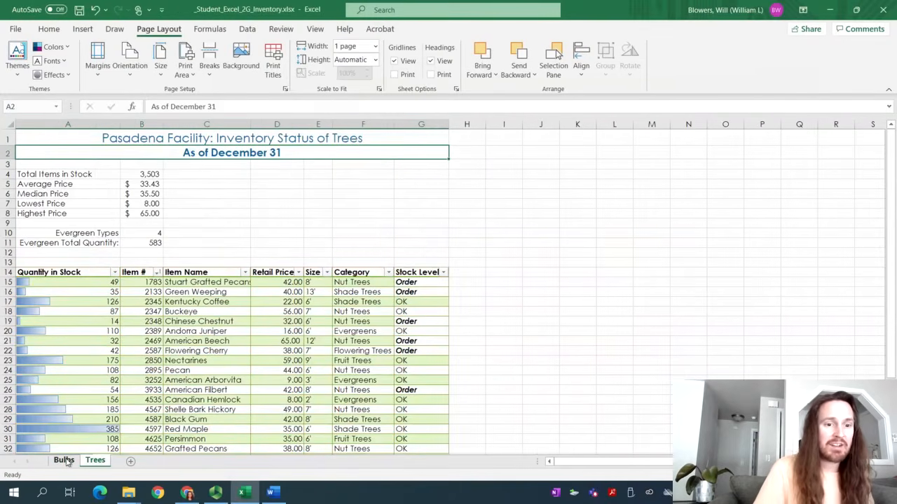
left_click(64, 461)
left_click(82, 461)
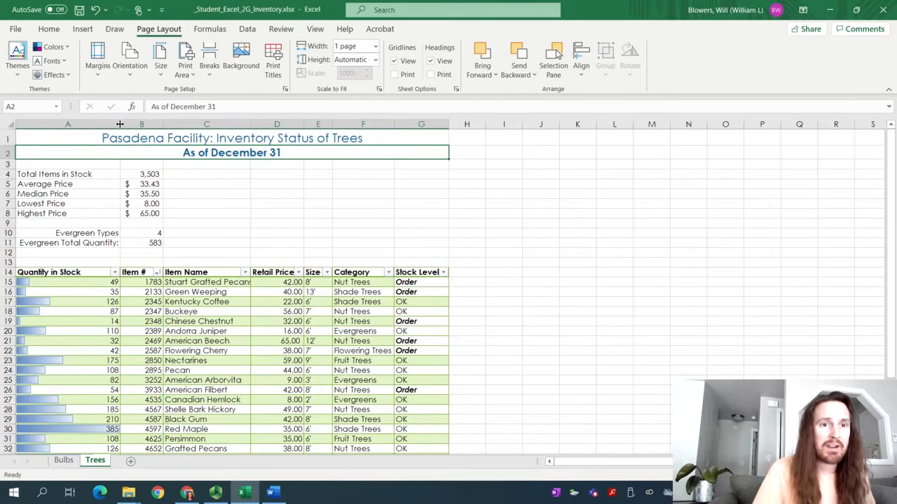
left_click(68, 466, "ctrl")
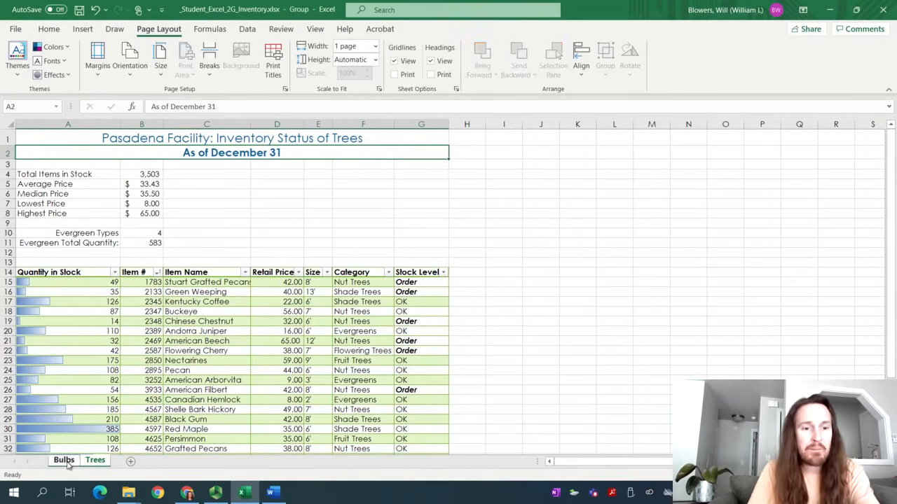
right_click(68, 465)
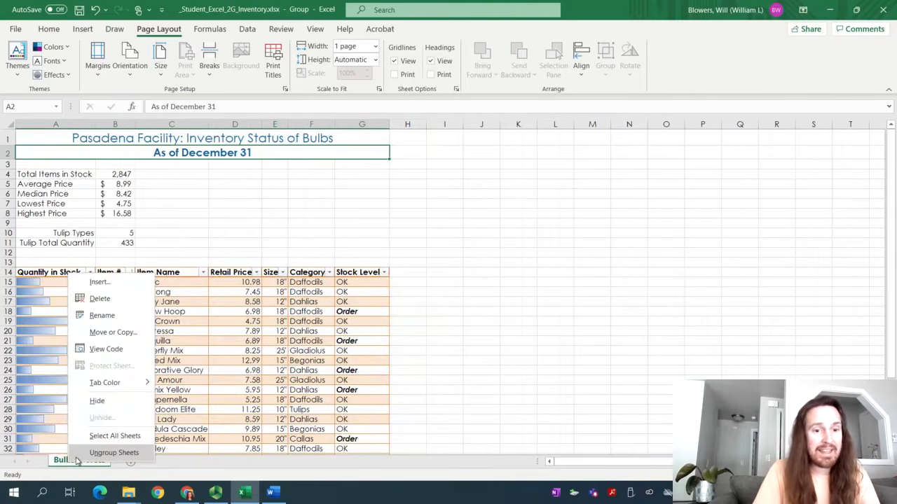
left_click(98, 453)
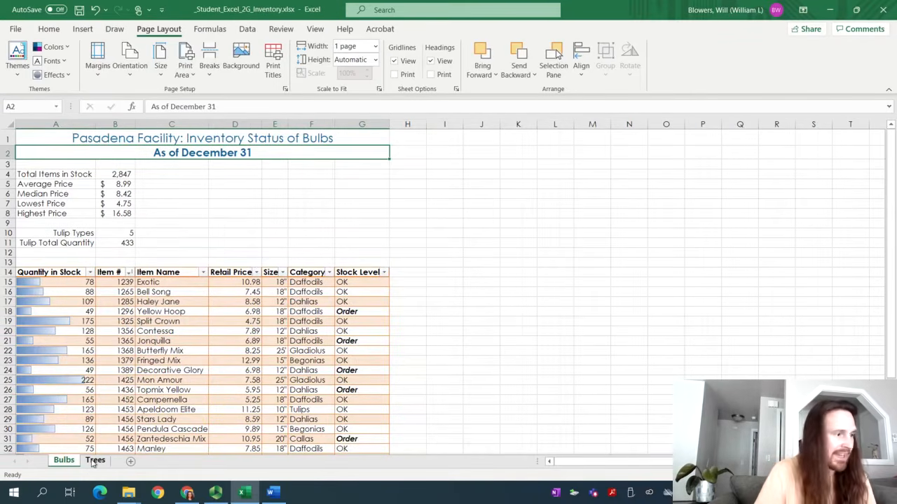
Step: Make the Trees sheet active and insert a new worksheet after it
left_click(93, 463)
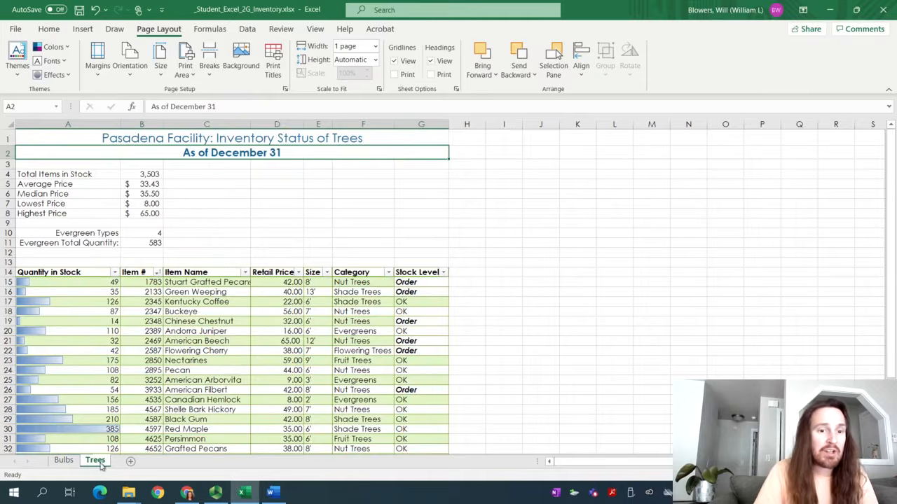
left_click(131, 462)
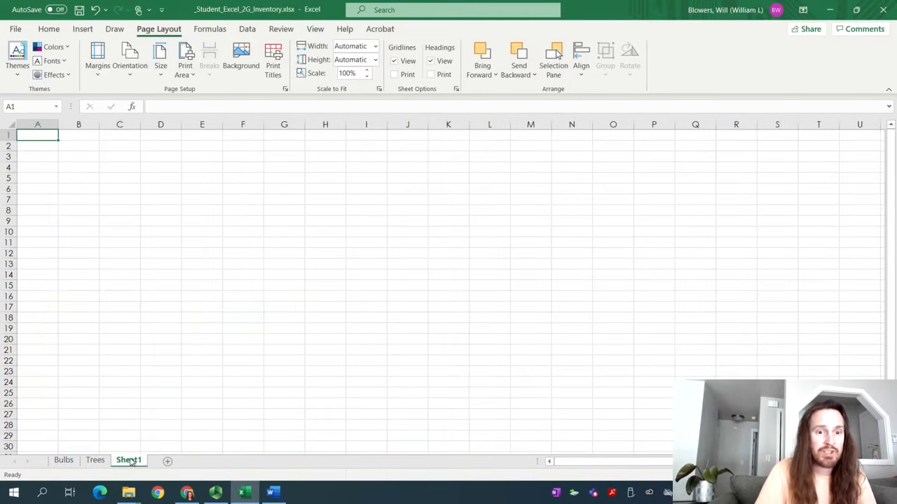
Step: Switch to the Word instructions, highlight all of step 15 in yellow as completed and bring step 16 into view
left_click(273, 493)
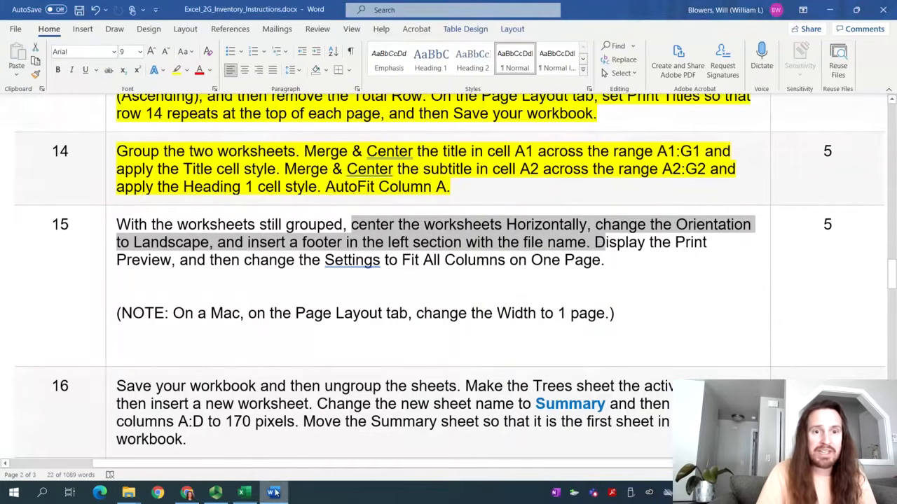
left_click(284, 274)
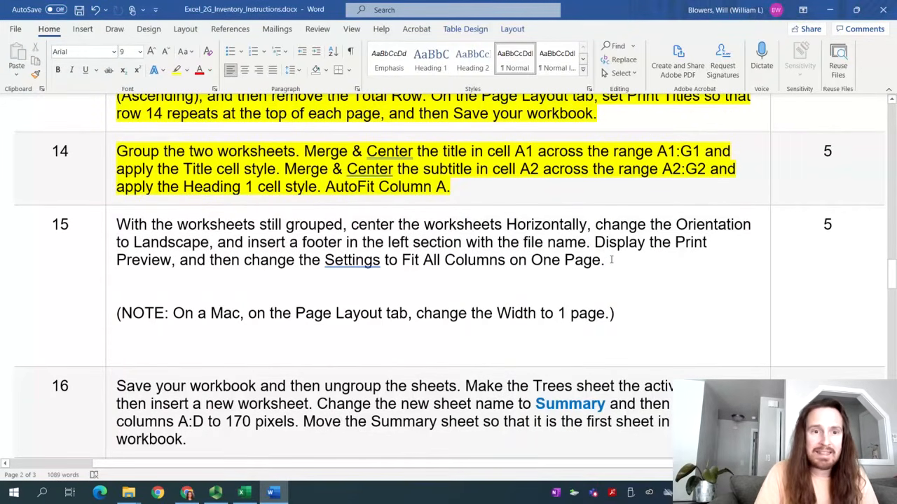
left_click_drag(617, 261, 119, 232)
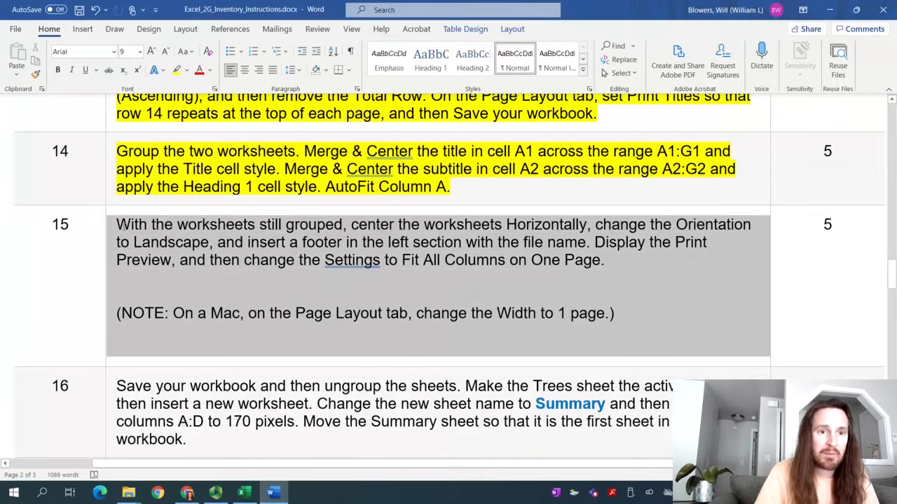
left_click(178, 70)
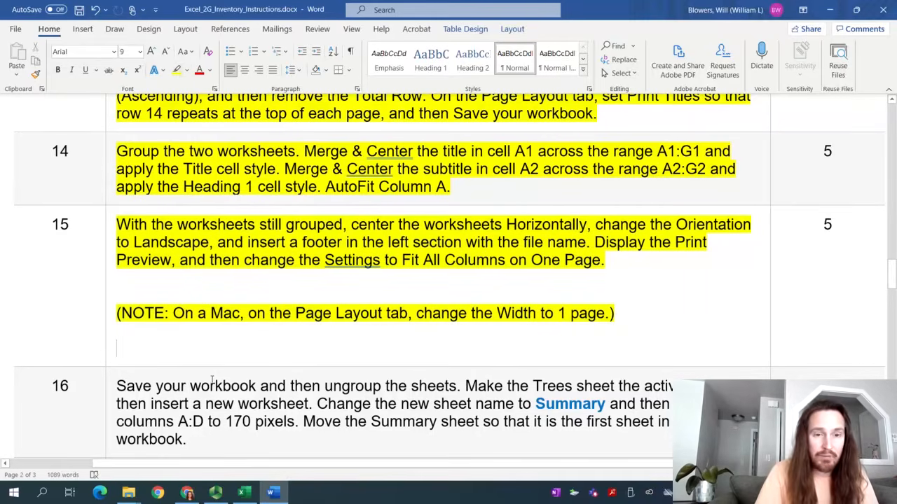
scroll(247, 420, "down", 5)
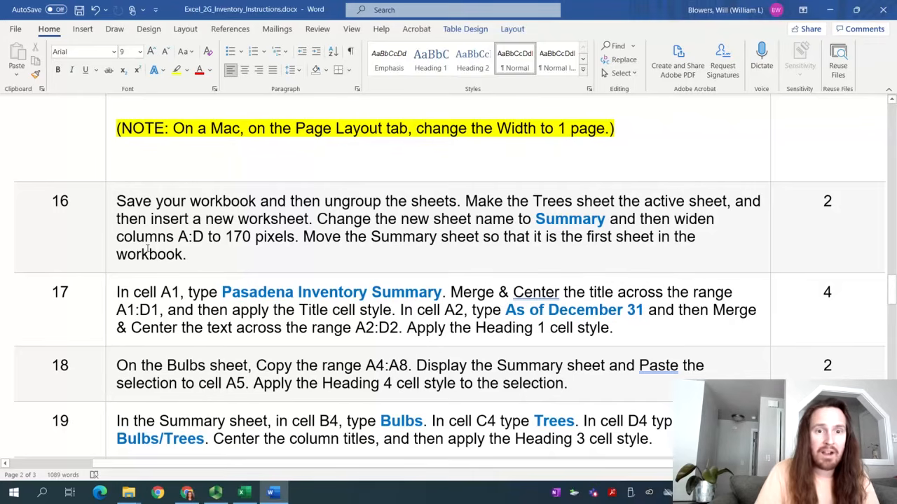
Step: Return to the Excel workbook and rename the new worksheet Sheet1 as Summary
left_click(214, 493)
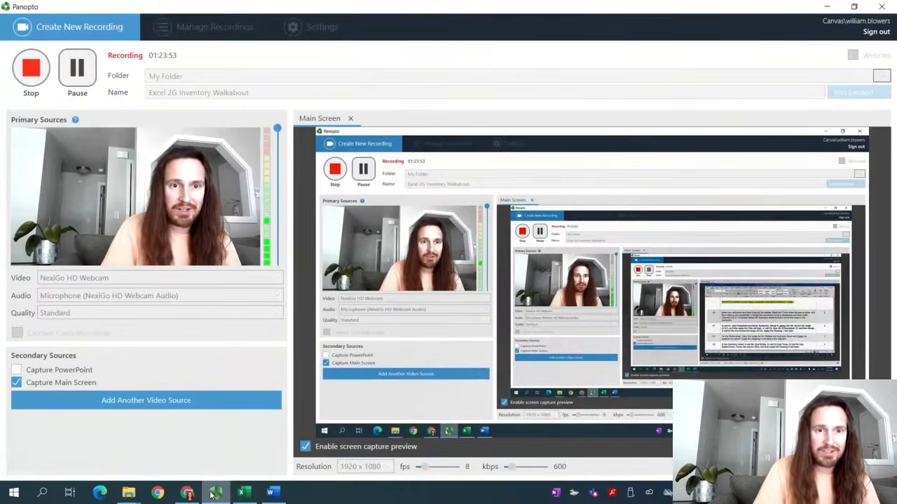
left_click(214, 493)
left_click(243, 494)
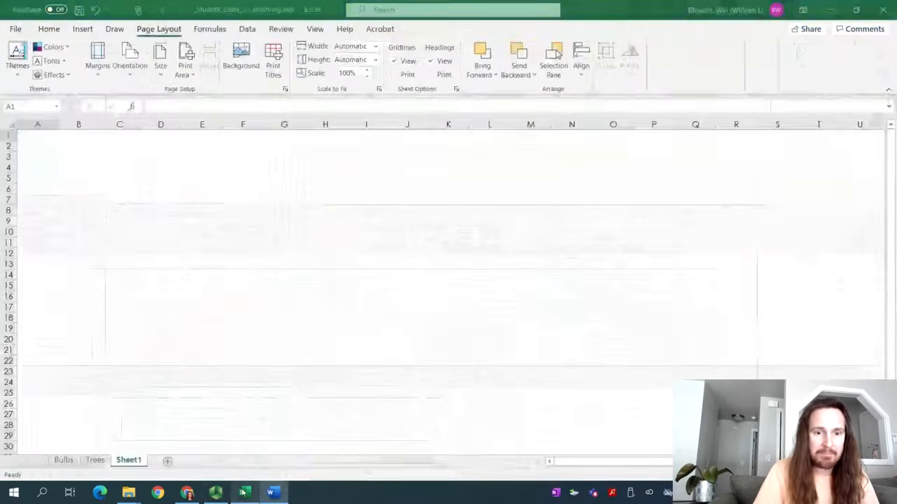
right_click(138, 463)
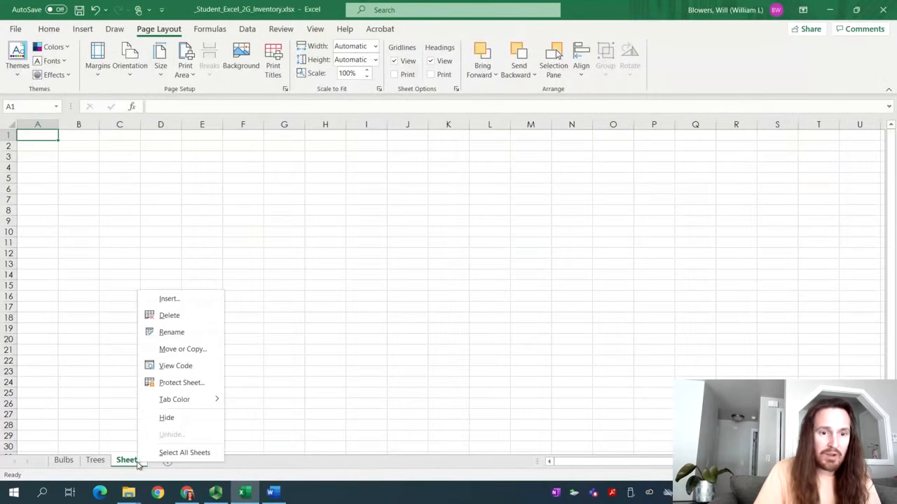
left_click(171, 332)
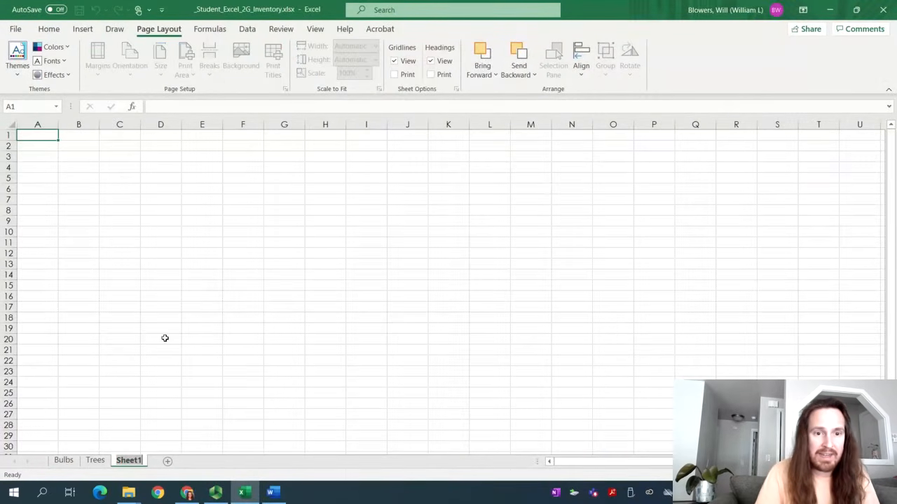
type("Summary")
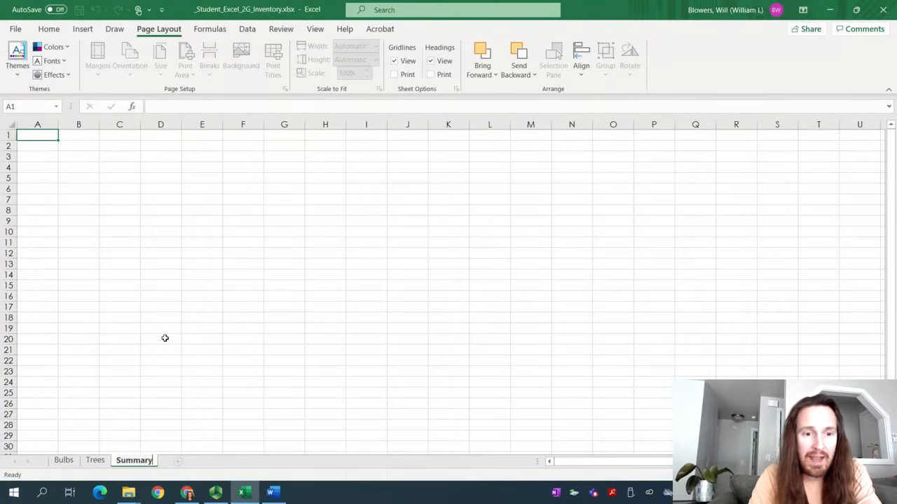
key("Return")
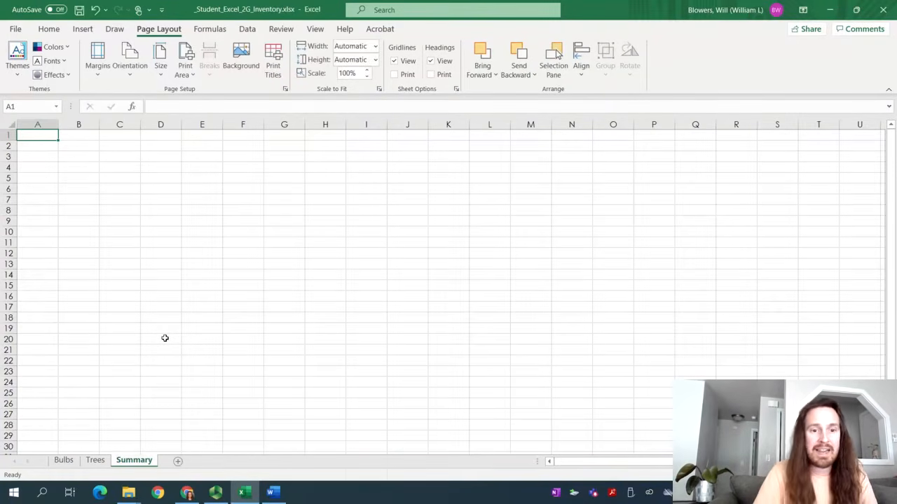
Step: Widen columns A:D of the Summary sheet to 170 pixels and move the sheet to the first position in the workbook
left_click(284, 492)
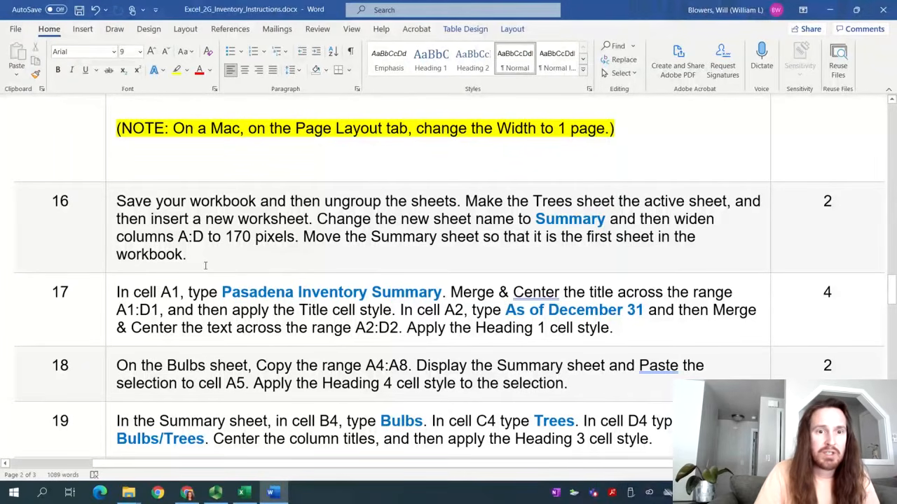
left_click(270, 496)
left_click(38, 124)
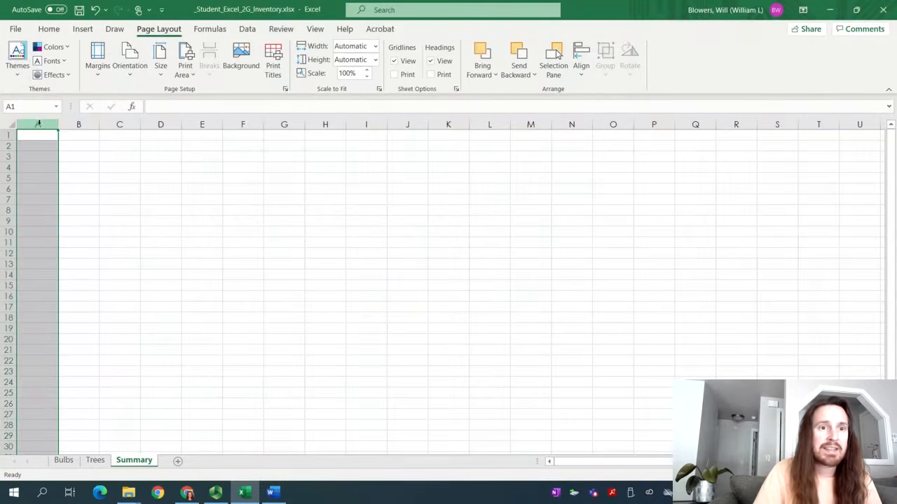
left_click(157, 122, "shift")
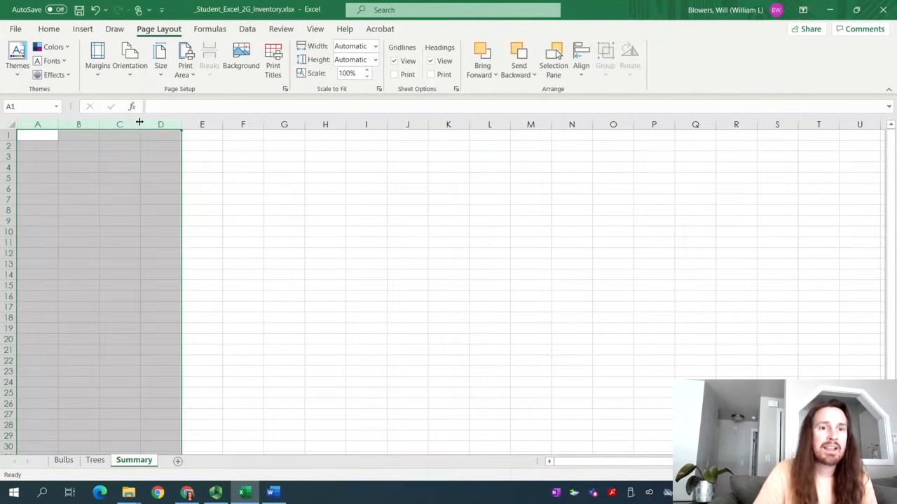
left_click_drag(139, 123, 178, 121)
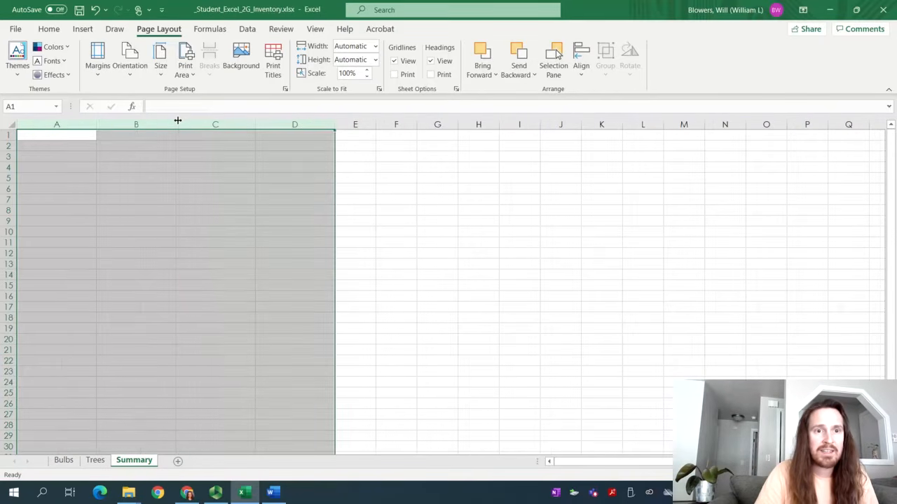
left_click(65, 134)
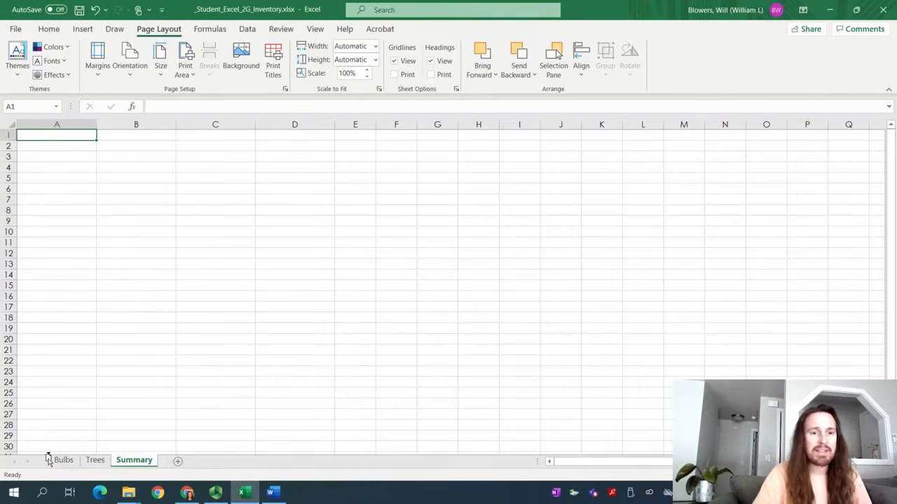
left_click_drag(50, 463, 64, 466)
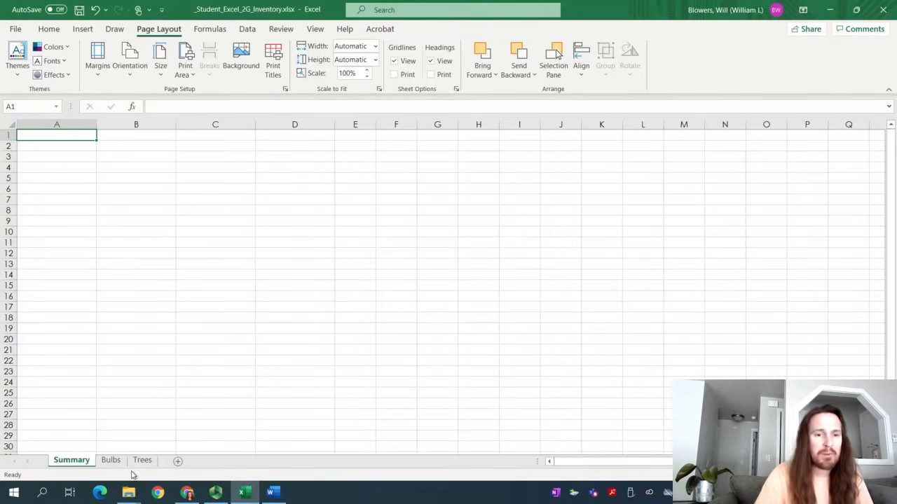
Step: Switch to the Word instructions, highlight step 16 in yellow as completed and read step 17
left_click(273, 493)
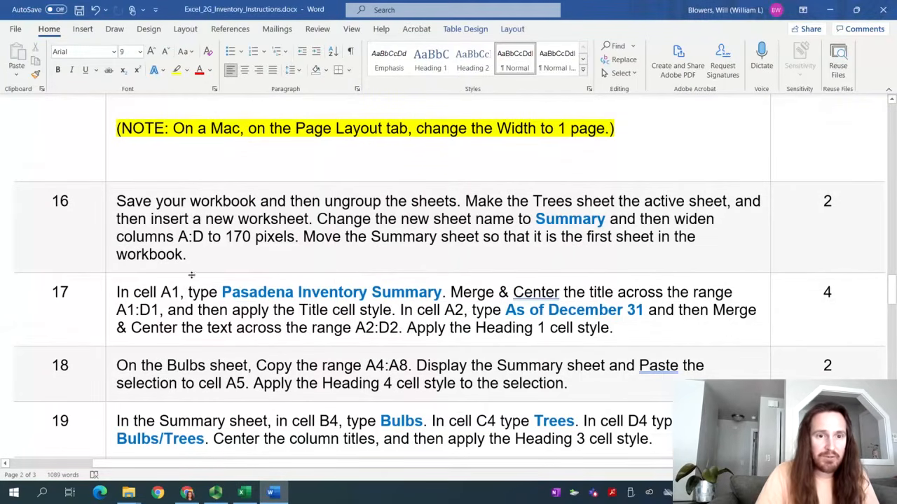
left_click_drag(184, 255, 117, 201)
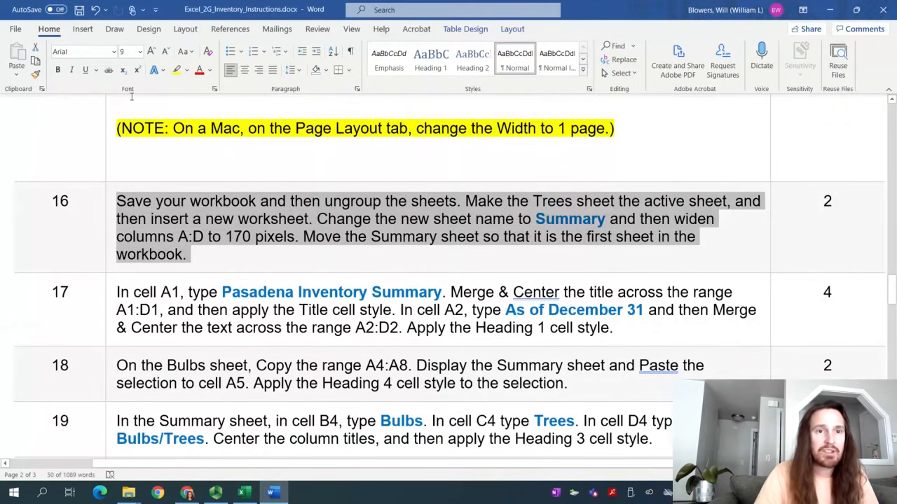
left_click(176, 70)
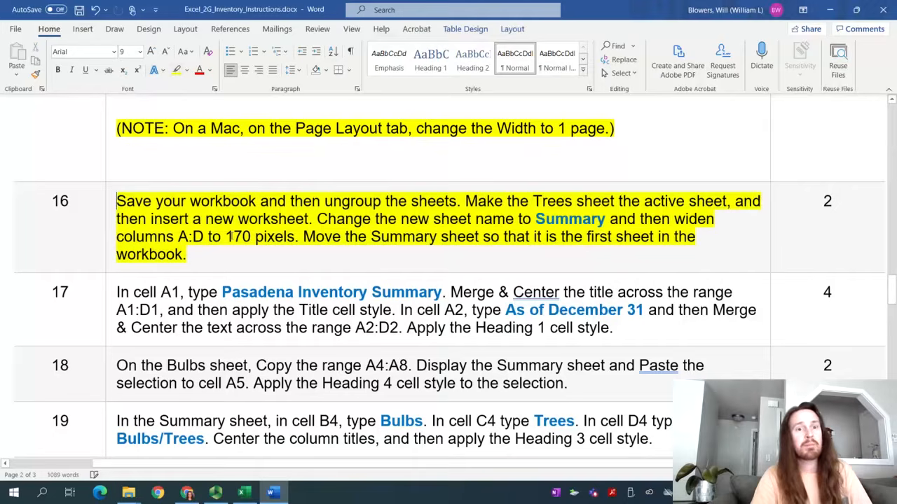
left_click(257, 309)
scroll(286, 266, "down", 2)
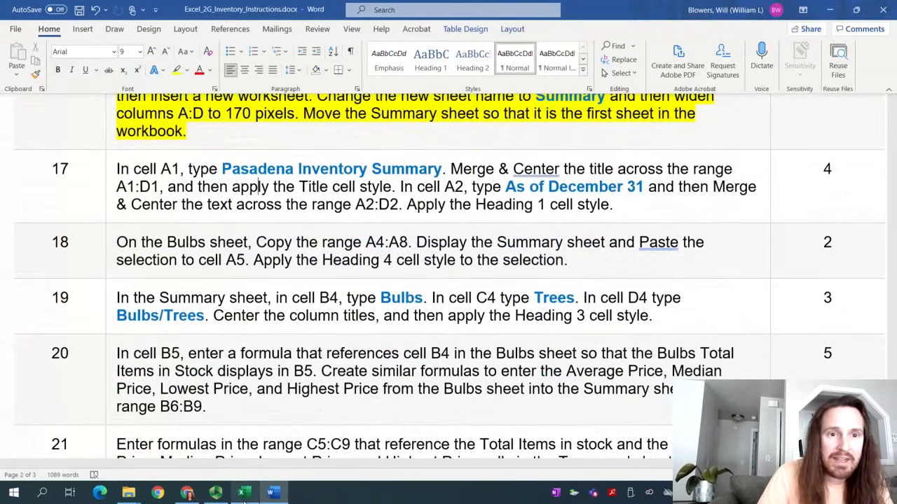
Step: Return to Excel and enter the title Pasadena Inventory Summary in cell A1 of the Summary sheet
left_click(242, 492)
type("P")
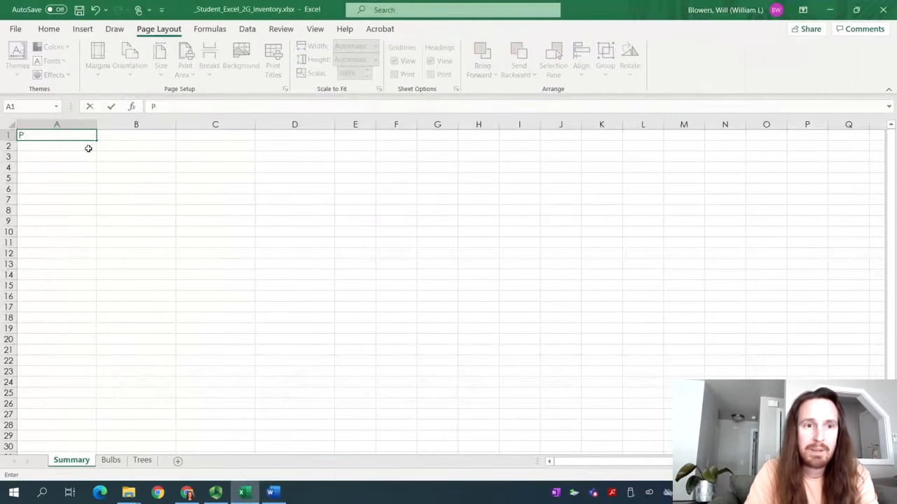
type("asadena")
key("BackSpace")
type("na I")
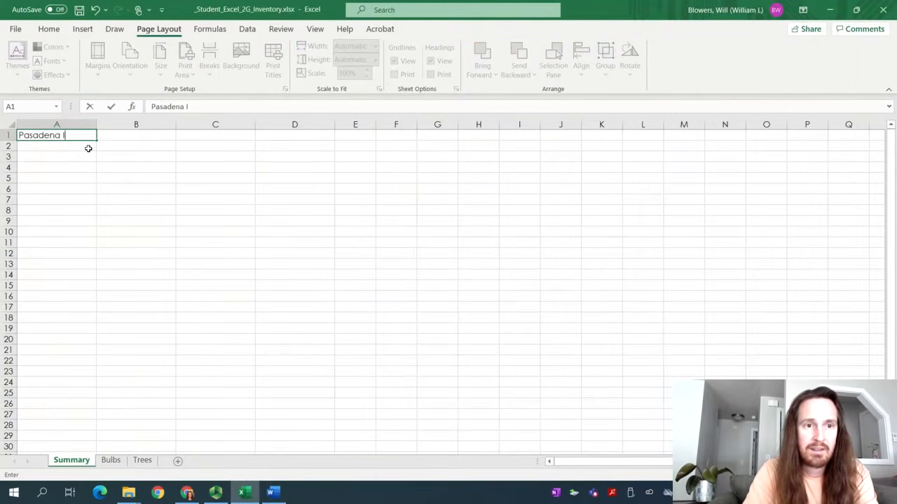
type("nventory Summary")
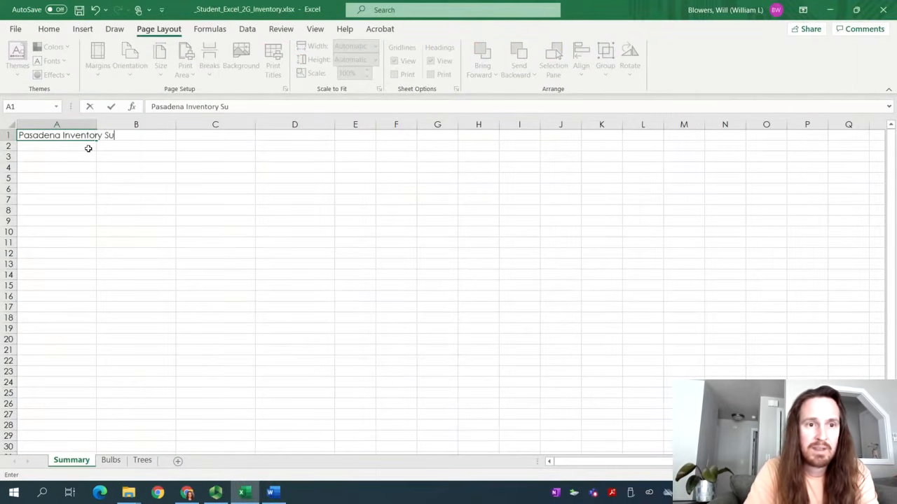
key("Return")
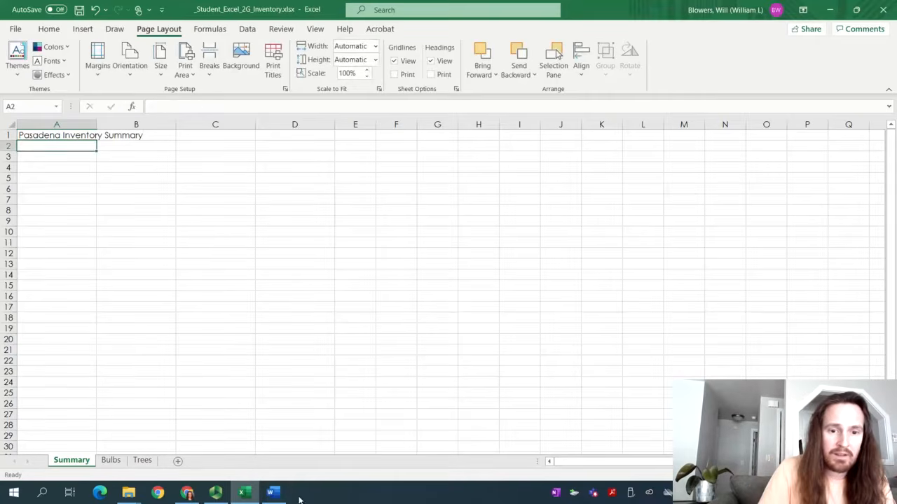
Step: Merge and center the title across the range A1:D1 and apply the Title cell style, checking the Word instructions first
left_click(273, 493)
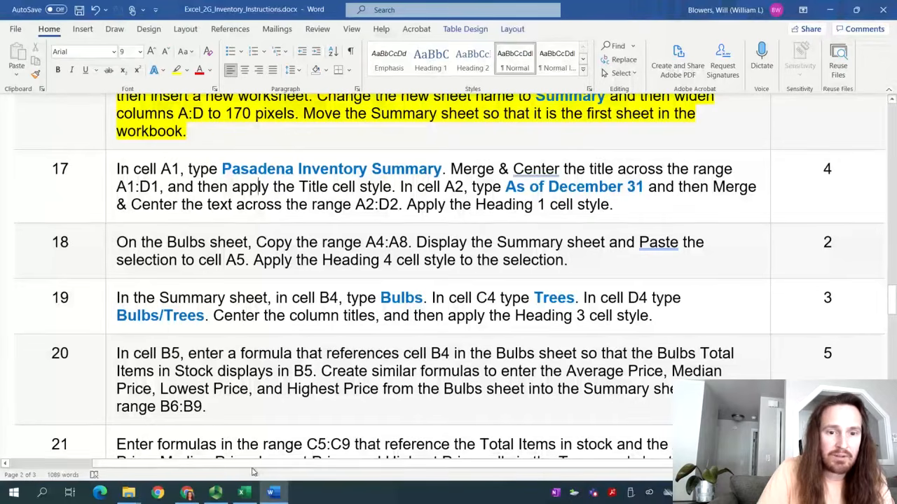
left_click(243, 493)
left_click_drag(32, 134, 278, 133)
left_click(49, 28)
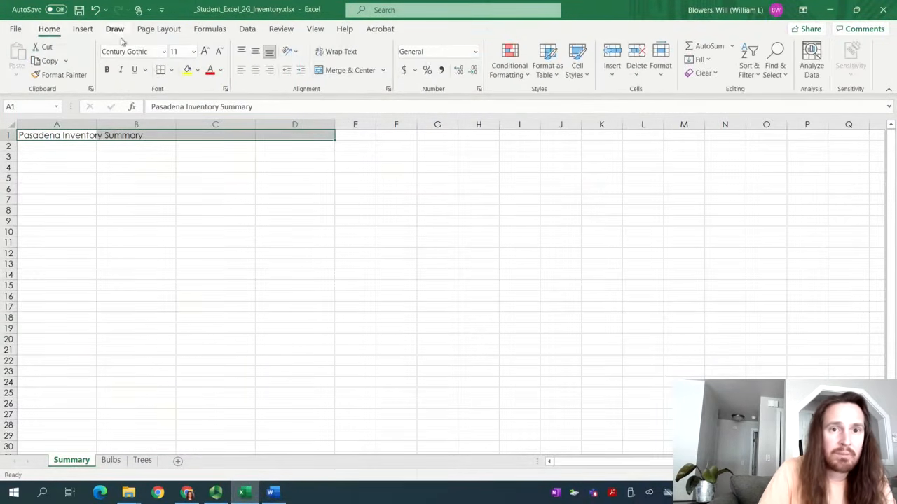
left_click(359, 70)
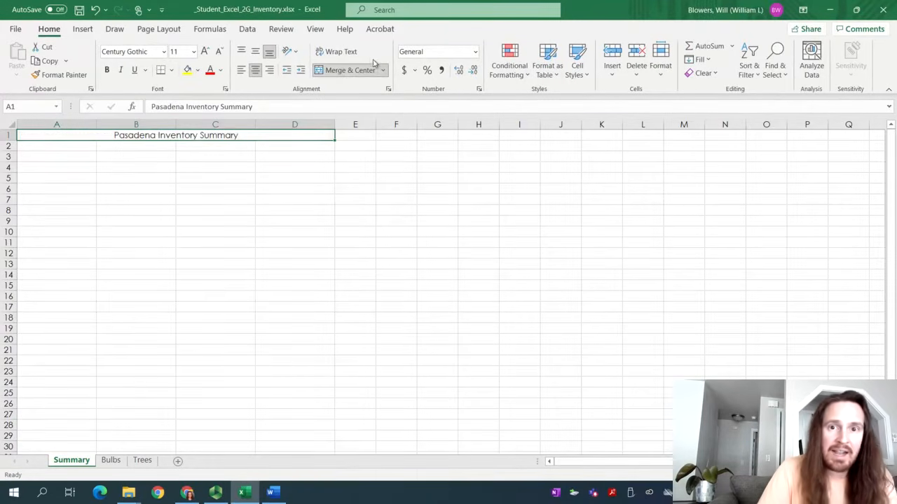
left_click(577, 70)
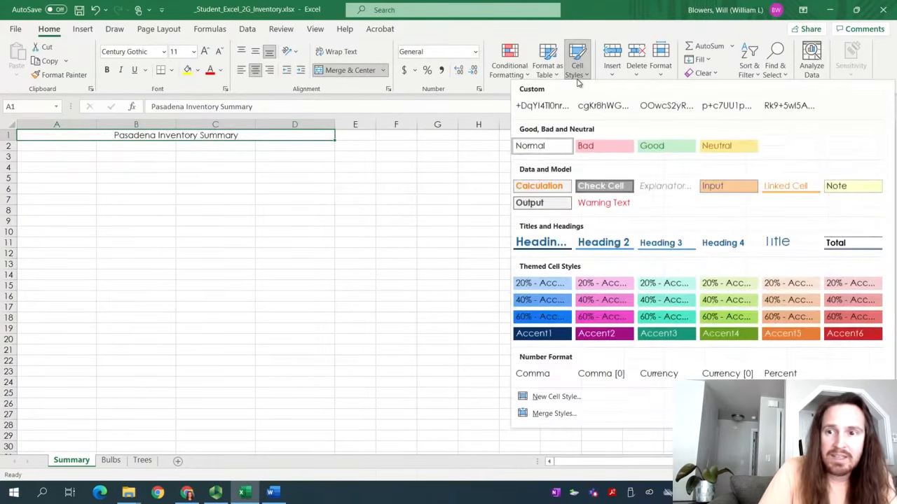
left_click(782, 243)
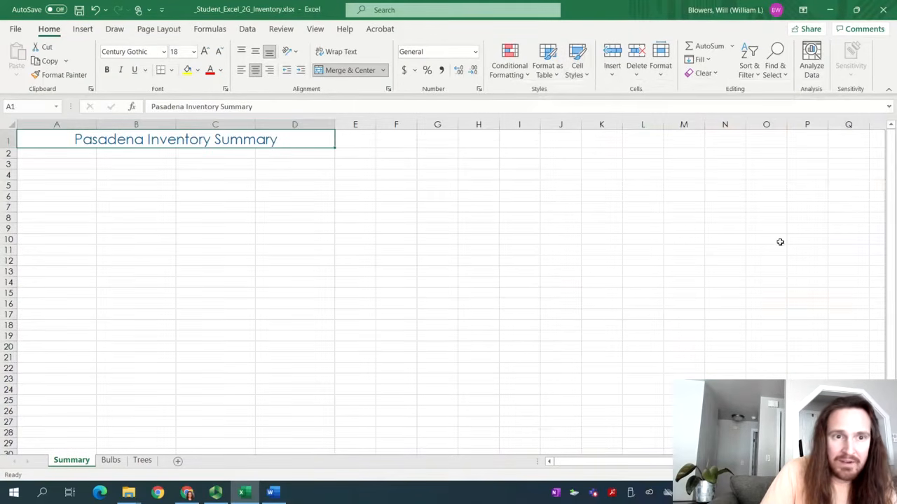
Step: Check the subtitle wording in the Word instructions and enter As of December 31 in cell A2 of the Summary sheet
left_click(31, 152)
left_click(271, 492)
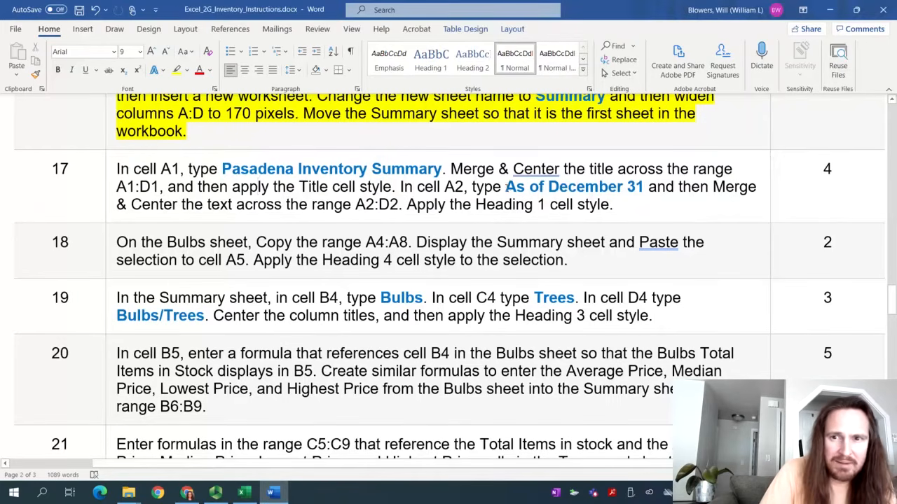
left_click(252, 494)
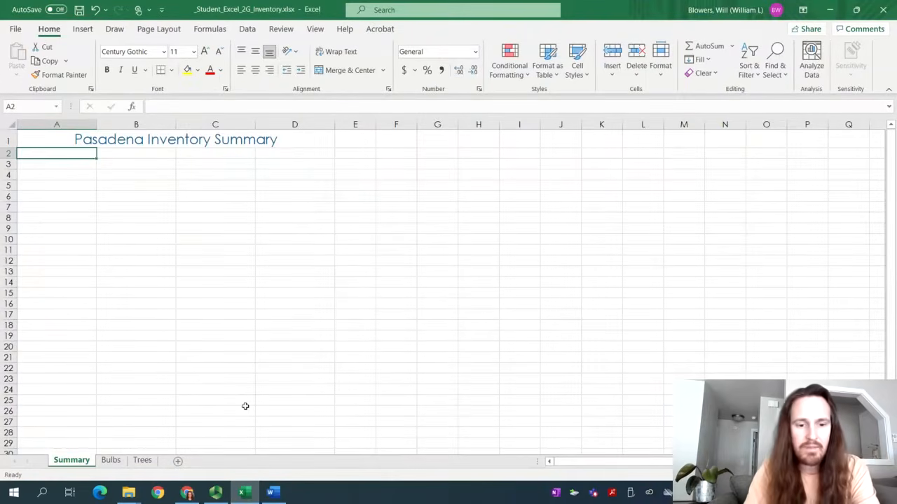
type("As of Decembe")
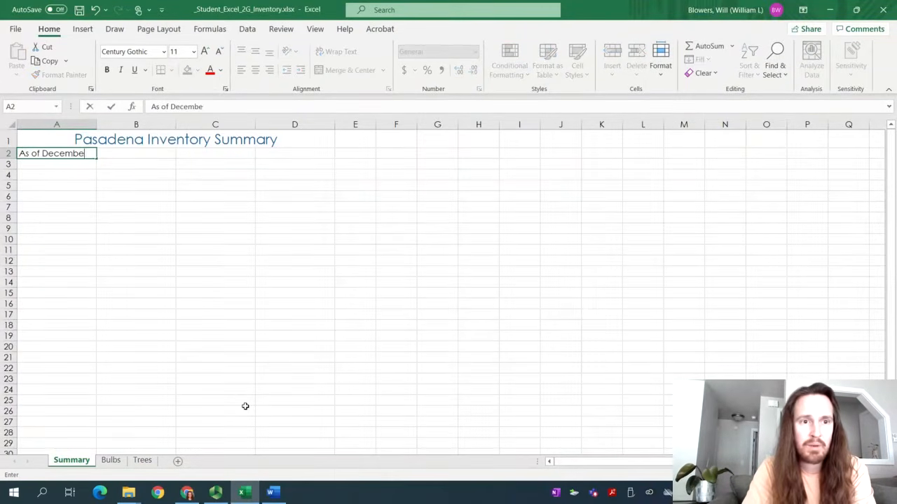
type("r 31")
key("Return")
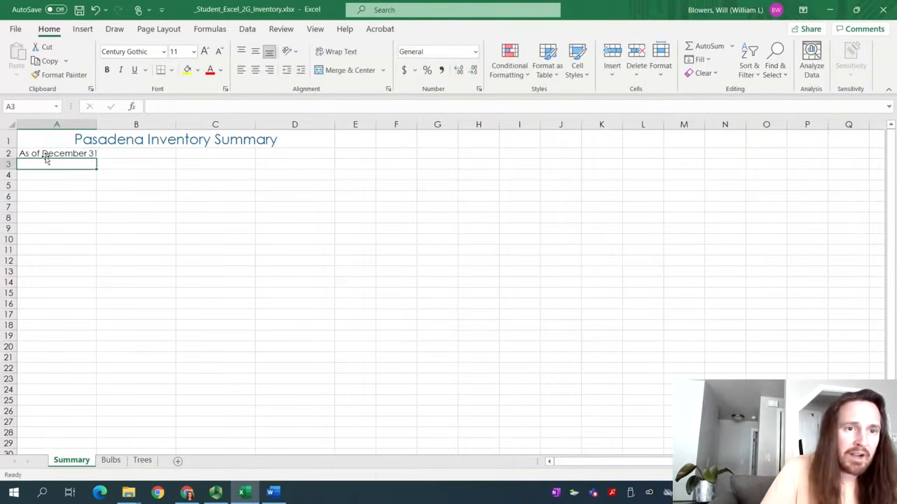
Step: Merge and center the subtitle across the range A2:D2 and apply the Heading 1 cell style
left_click_drag(45, 152, 280, 153)
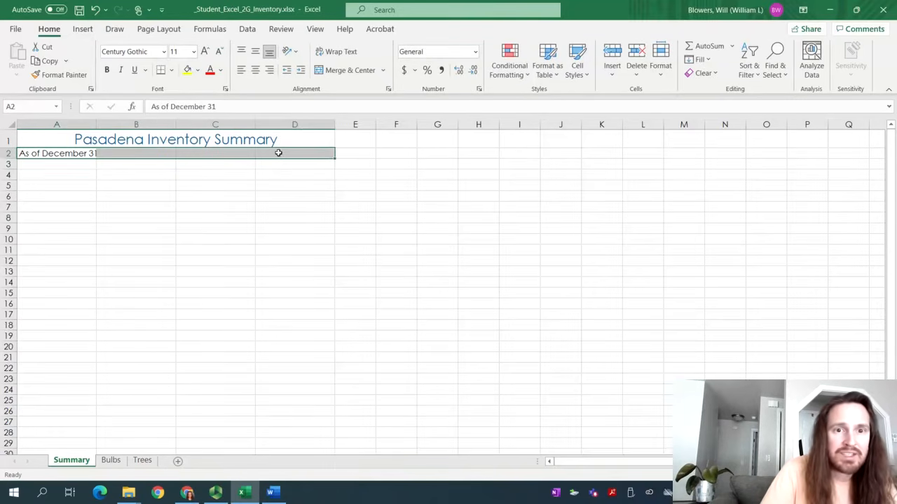
left_click(349, 70)
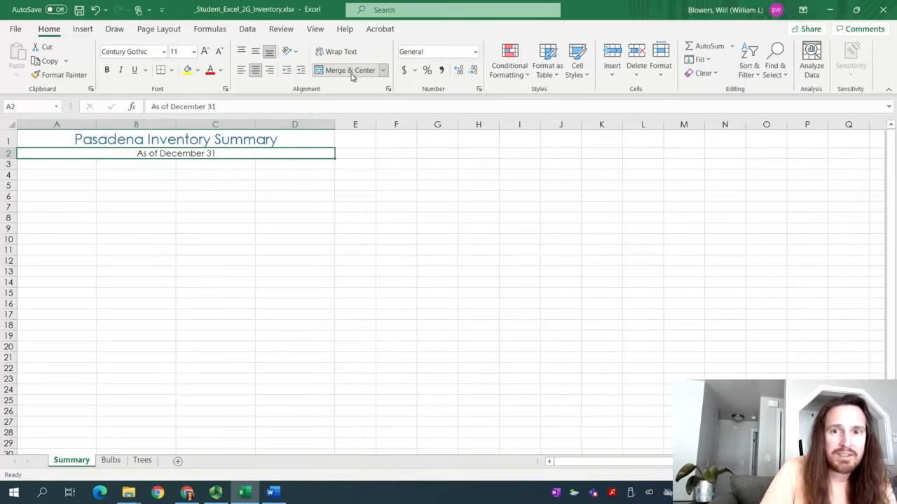
left_click(580, 73)
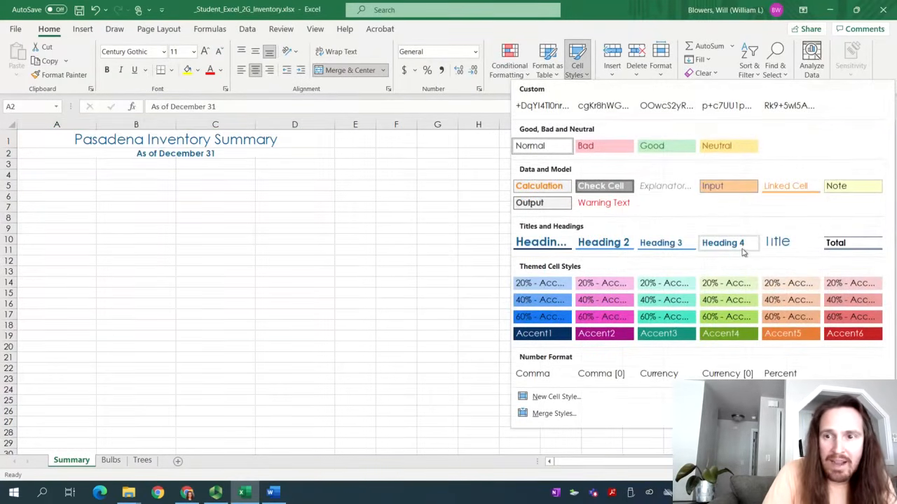
left_click(531, 243)
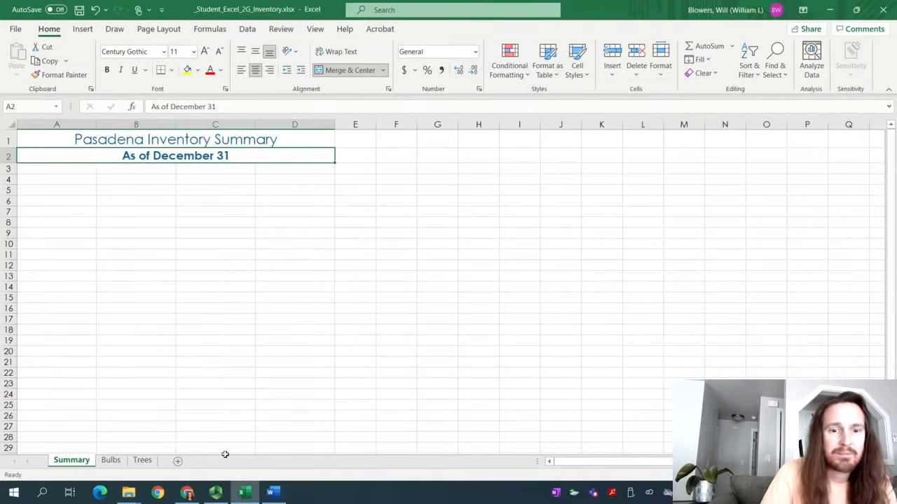
Step: Switch to the Word instructions, highlight step 17 in yellow as completed and read step 18
left_click(272, 492)
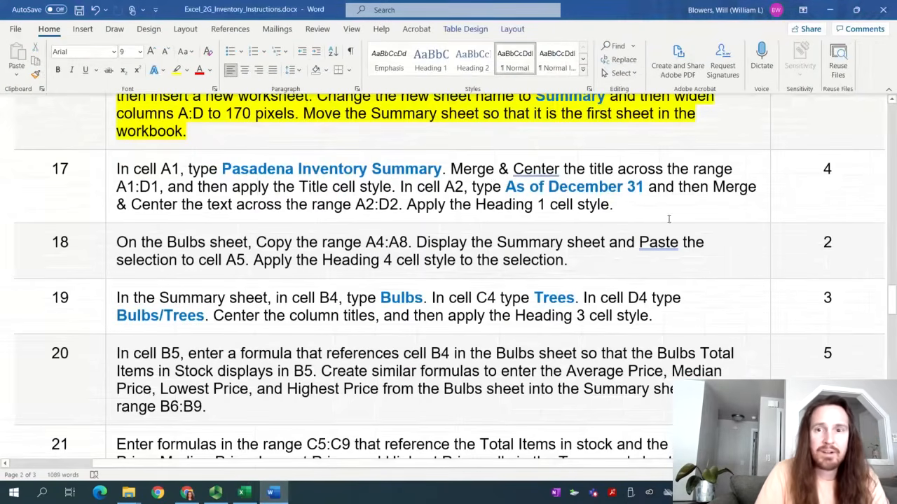
left_click_drag(651, 210, 116, 169)
left_click(177, 69)
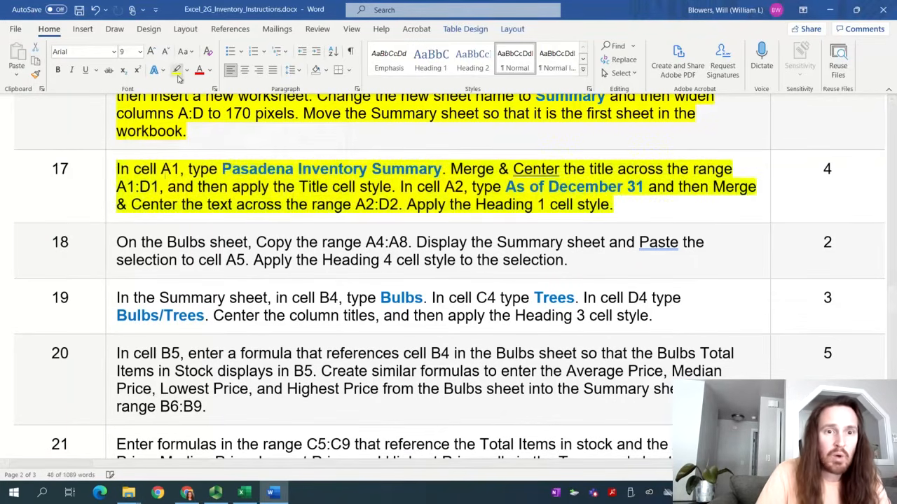
left_click(237, 260)
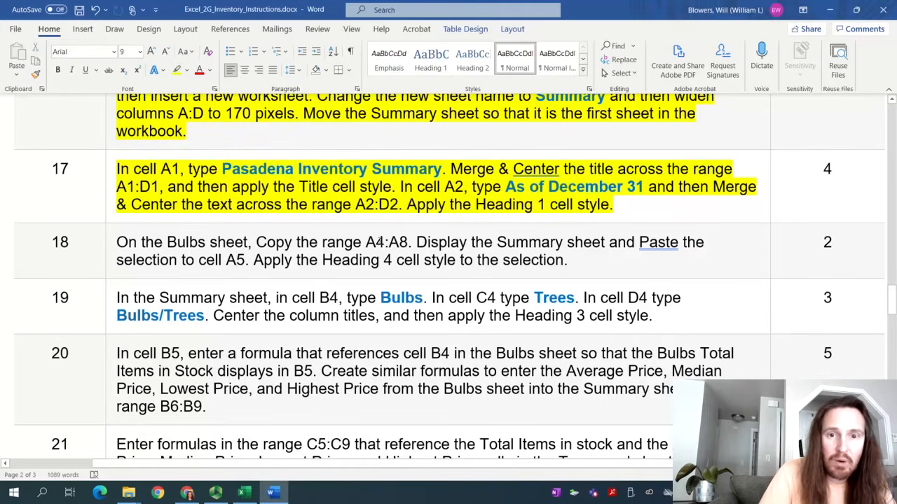
left_click_drag(378, 241, 407, 242)
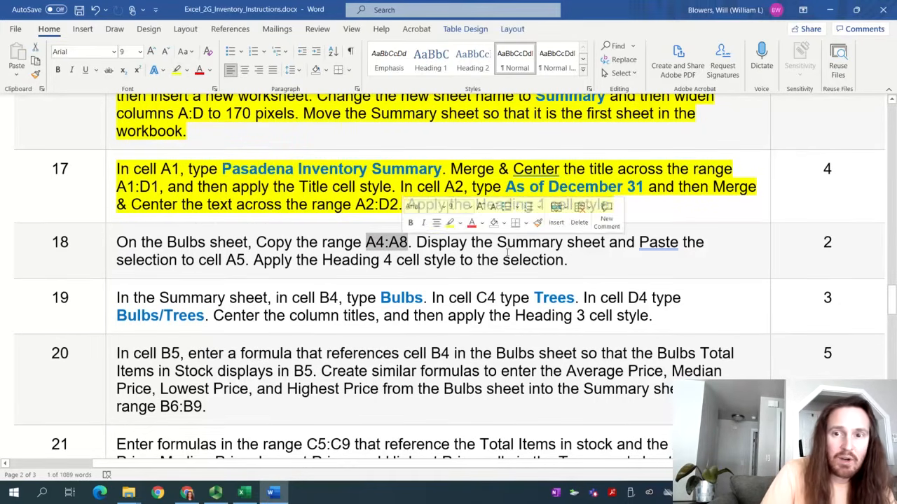
left_click(245, 260)
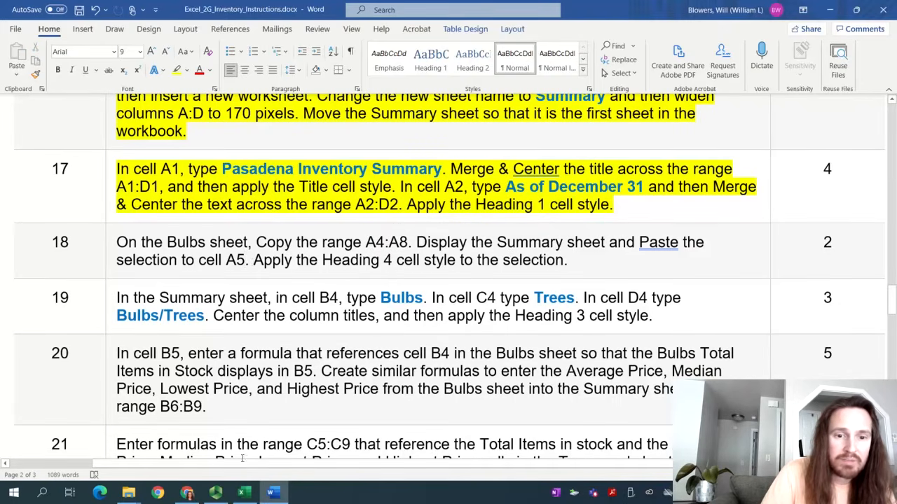
Step: Return to Excel, copy the range A4:A8 from the Bulbs sheet and paste it at cell A5 of the Summary sheet
left_click(243, 492)
left_click(111, 460)
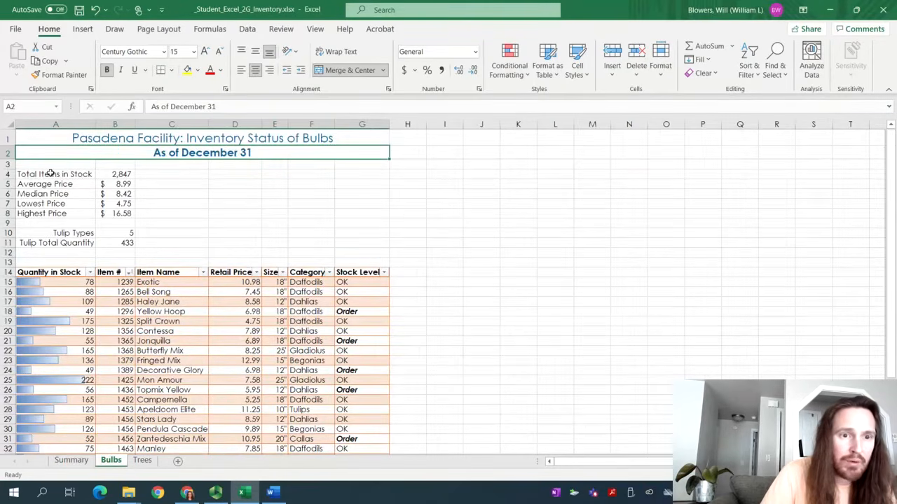
left_click_drag(51, 174, 86, 213)
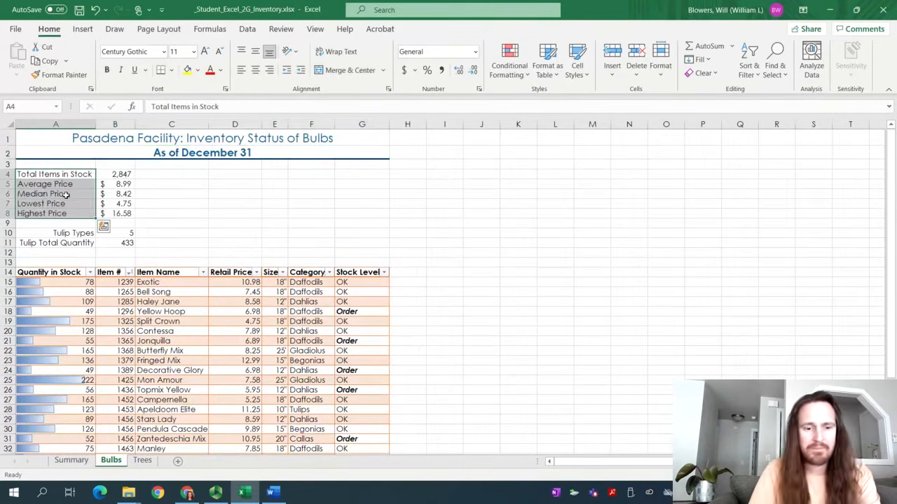
key("ctrl+c")
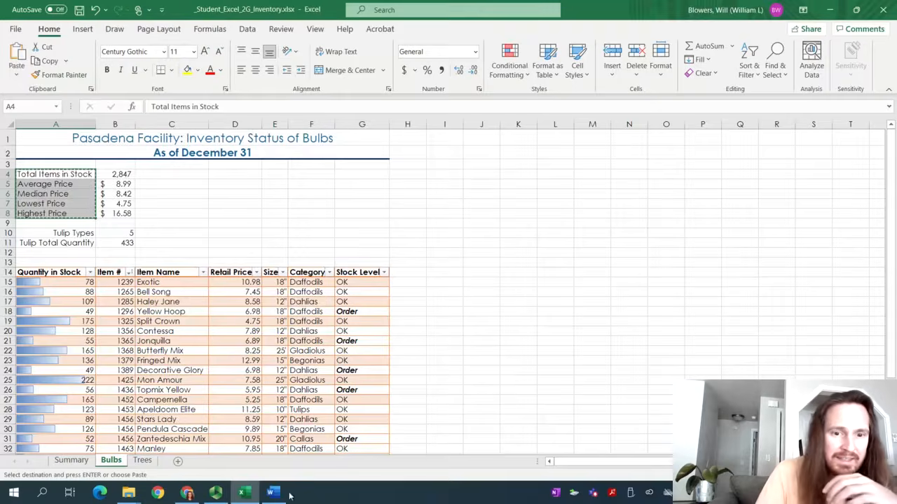
left_click(273, 492)
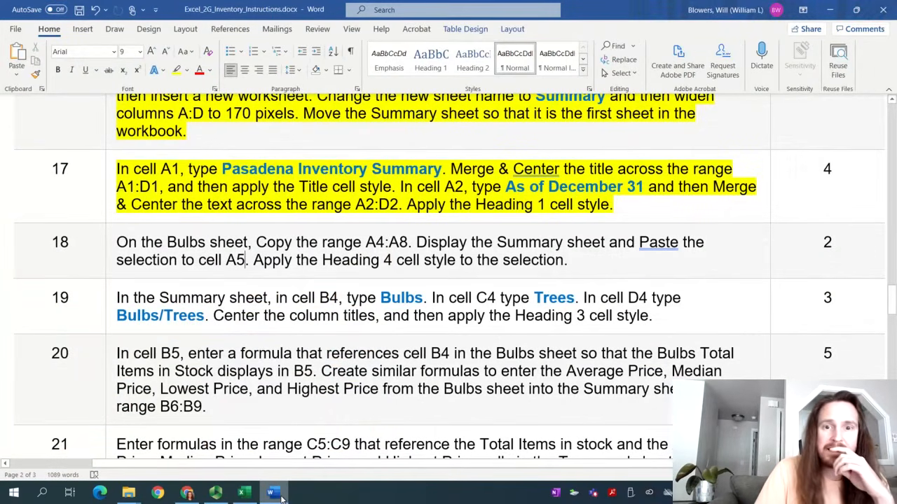
left_click(243, 493)
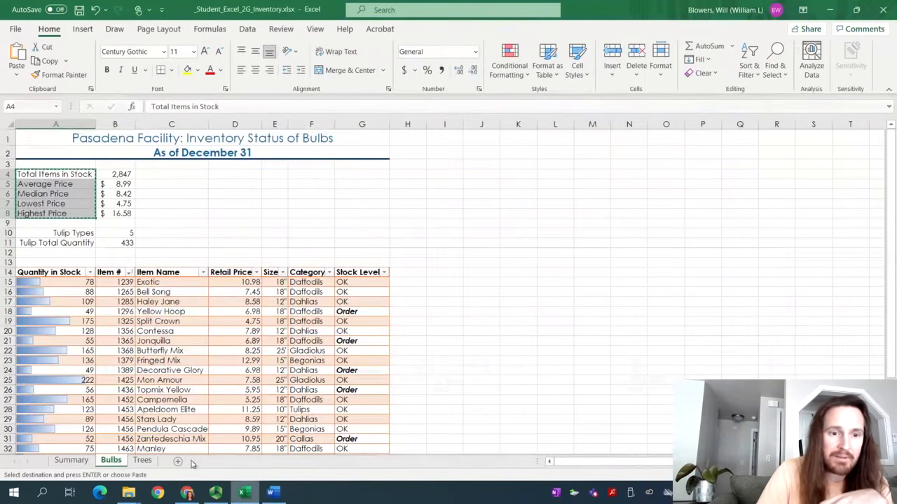
left_click(79, 459)
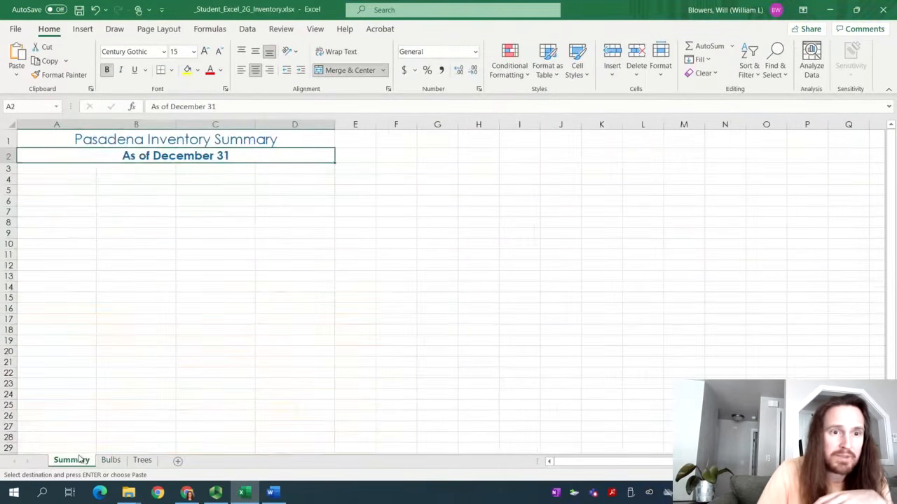
left_click(32, 191)
key("ctrl+v")
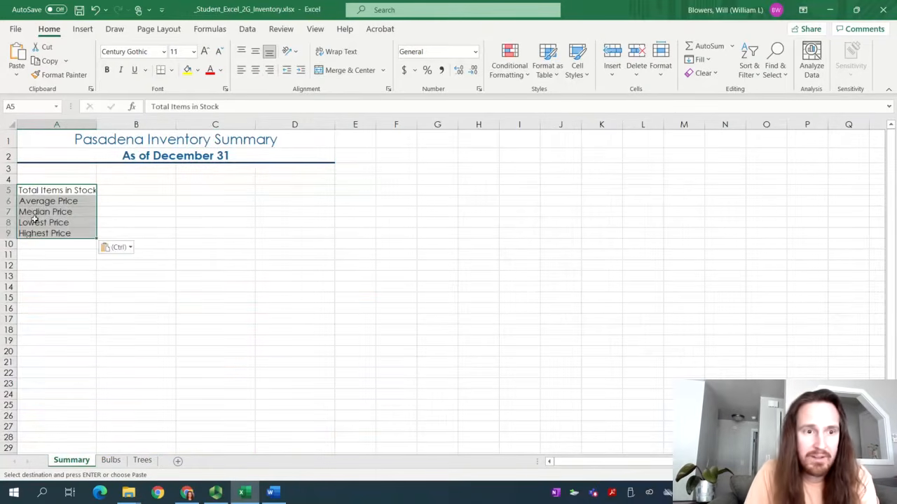
Step: Check the style in the Word instructions, apply the Heading 4 cell style to the pasted labels in A5:A9 and slightly widen column A
left_click(142, 460)
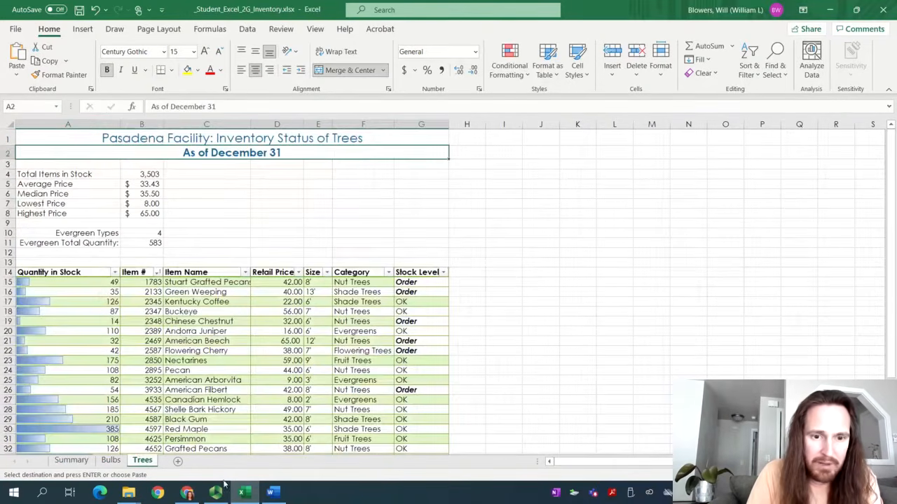
left_click(273, 493)
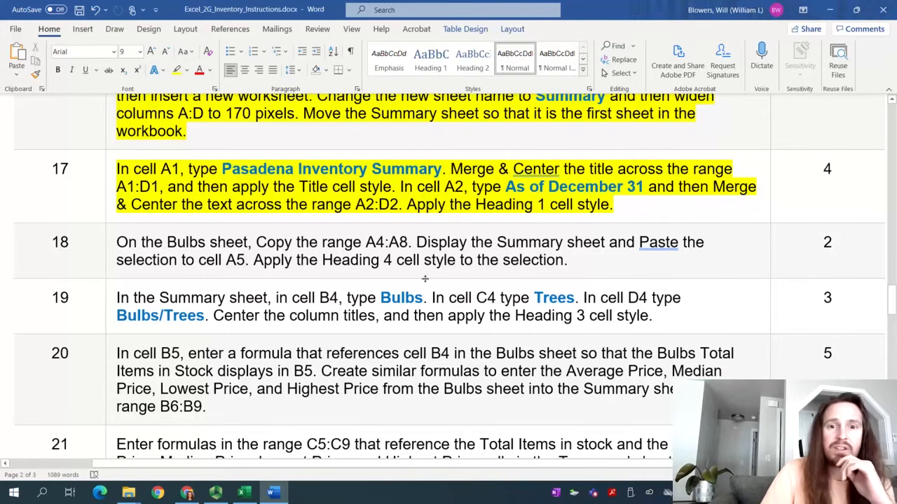
left_click(243, 494)
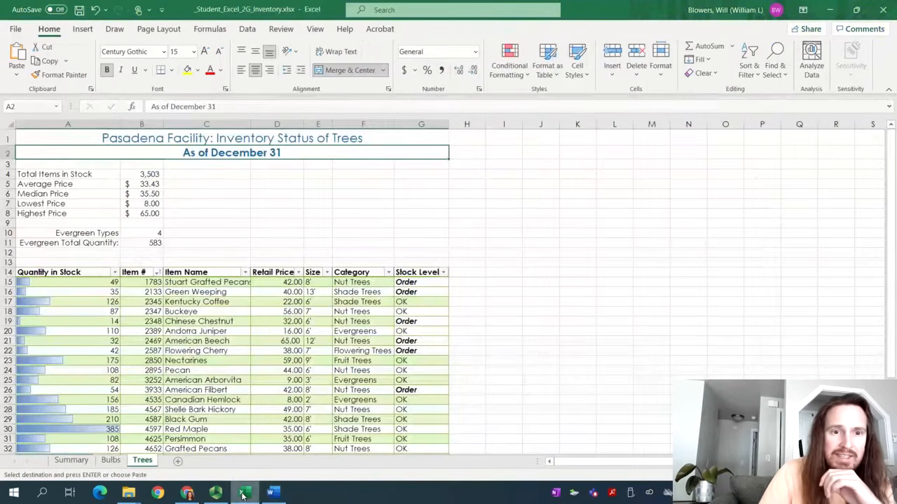
left_click(82, 462)
key("ctrl+v")
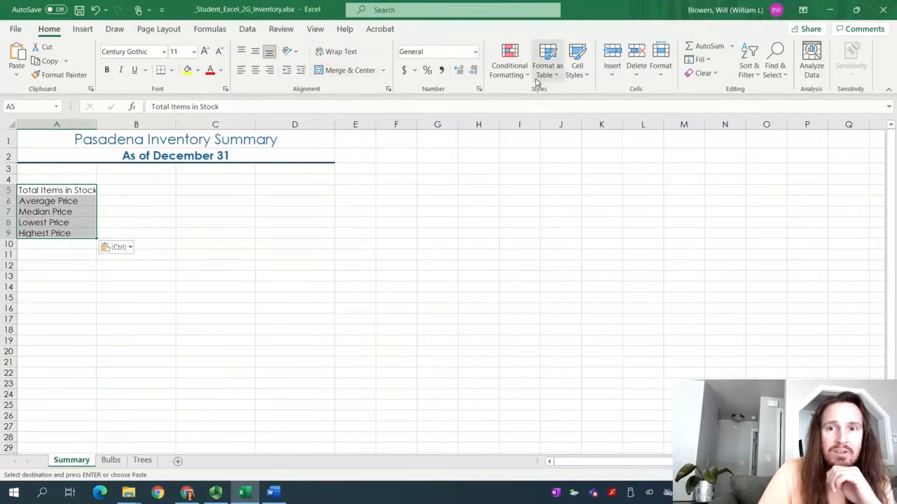
left_click(577, 68)
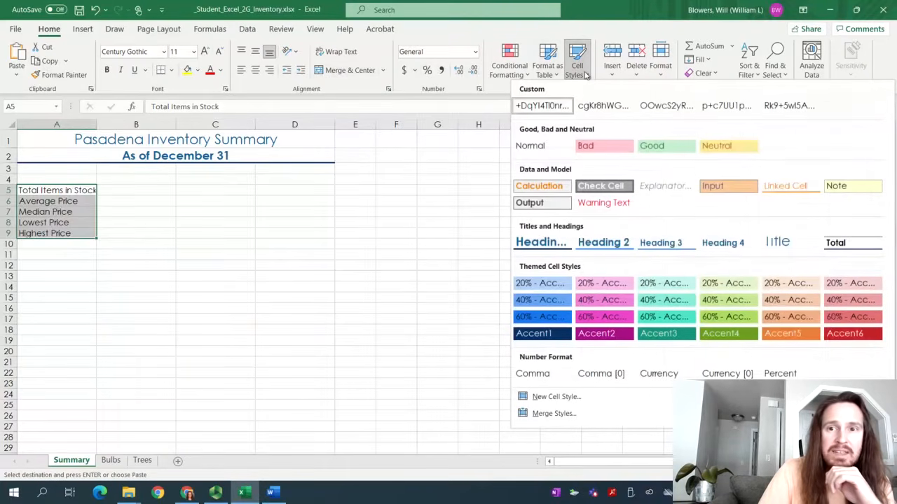
left_click(721, 243)
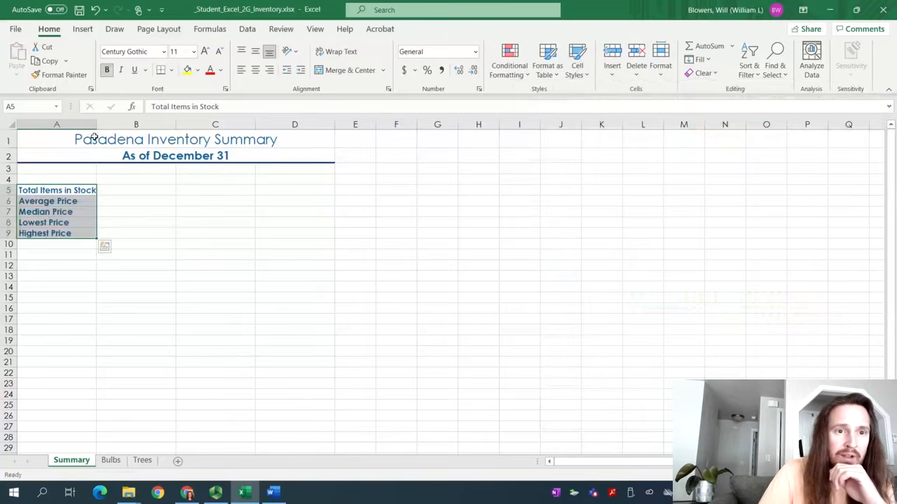
left_click_drag(97, 124, 100, 123)
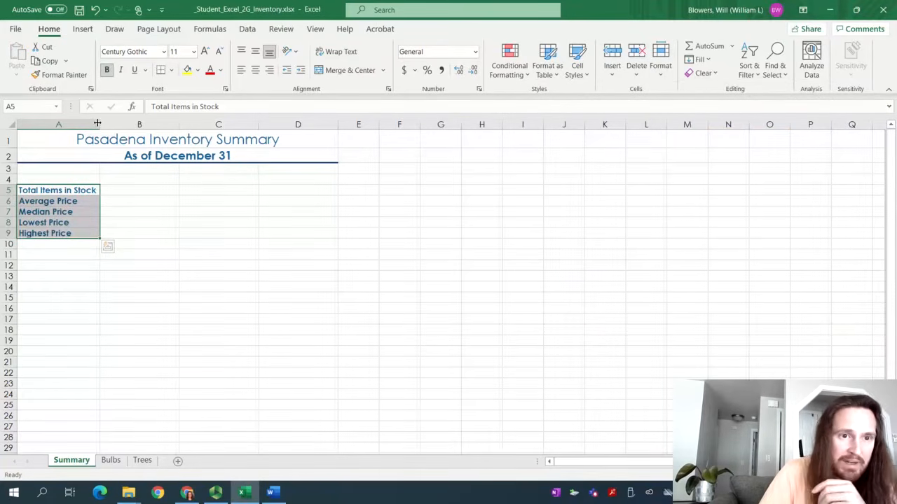
Step: Switch to the Word instructions, highlight step 18 in yellow as completed and read step 19
left_click(273, 493)
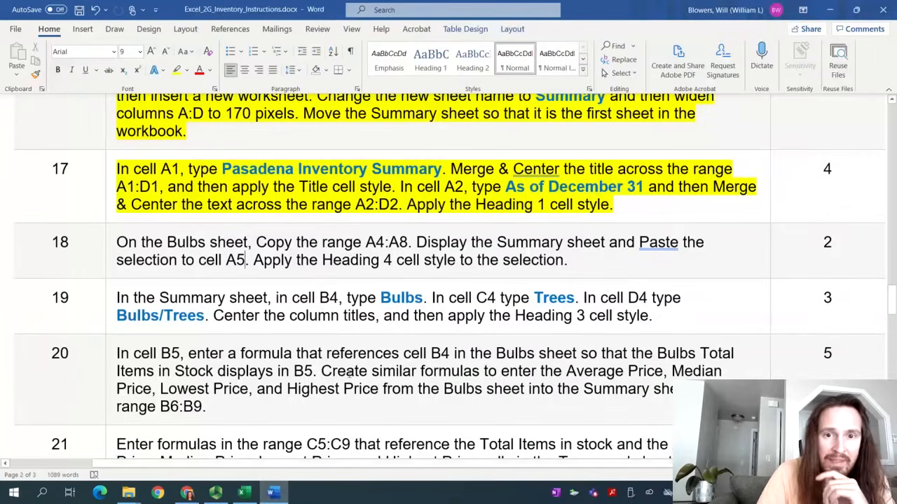
left_click(309, 260)
left_click_drag(585, 259, 116, 242)
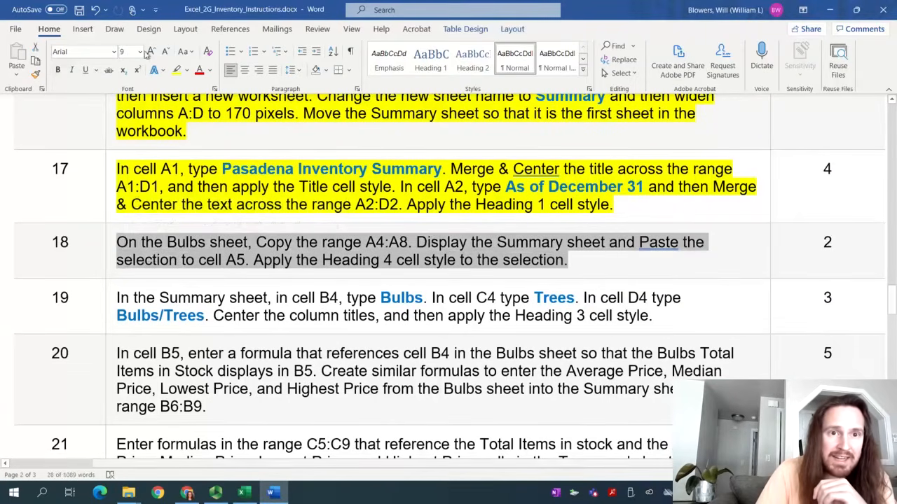
left_click(176, 70)
scroll(291, 306, "down", 3)
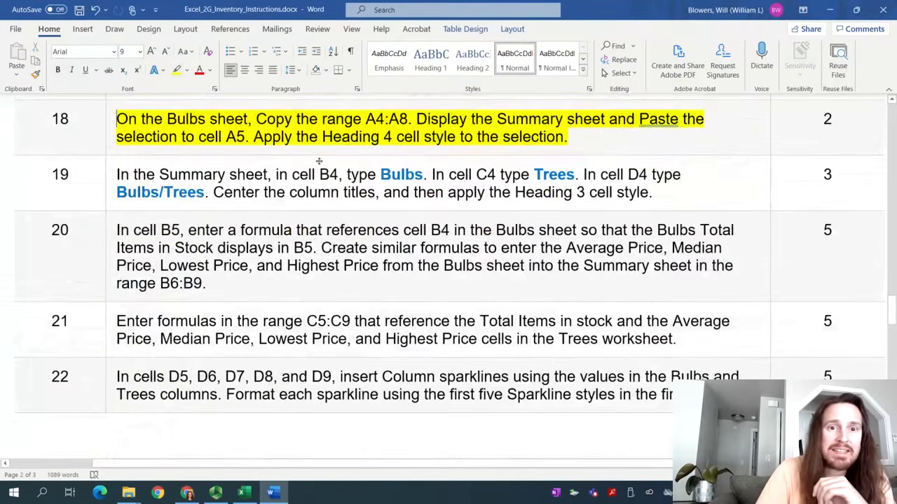
Step: Return to Excel and enter the column title Bulbs in cell B4 of the Summary sheet
left_click(244, 493)
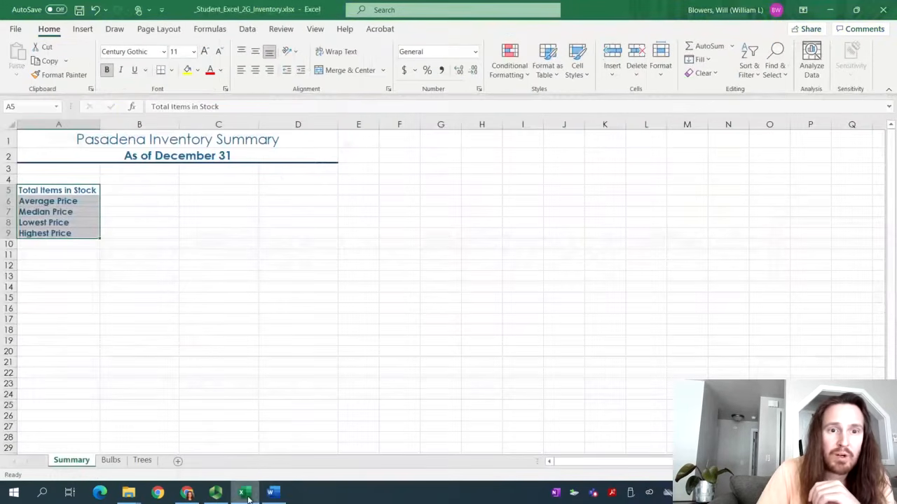
left_click(123, 182)
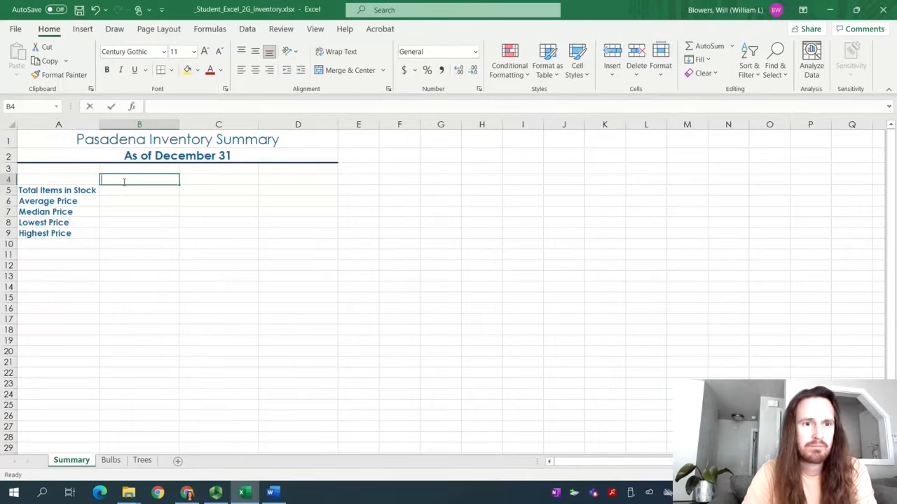
type("Bulbs")
key("Return")
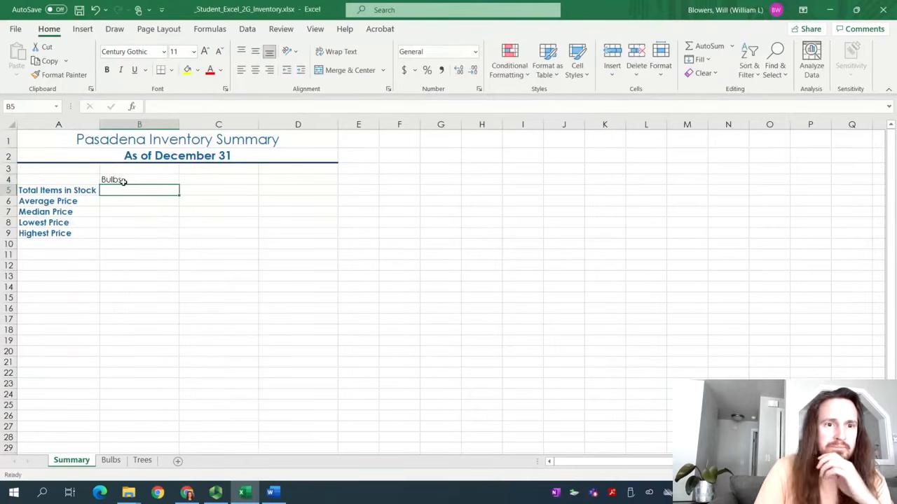
Step: Check the remaining column titles in the Word instructions, and enter Trees in cell C4 and Bulbs/Trees in cell D4 of the Summary sheet
left_click(273, 492)
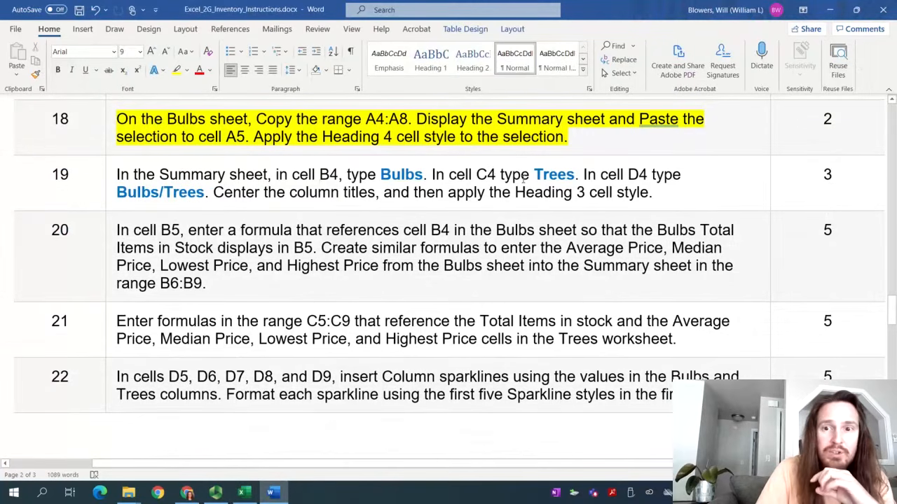
left_click(243, 492)
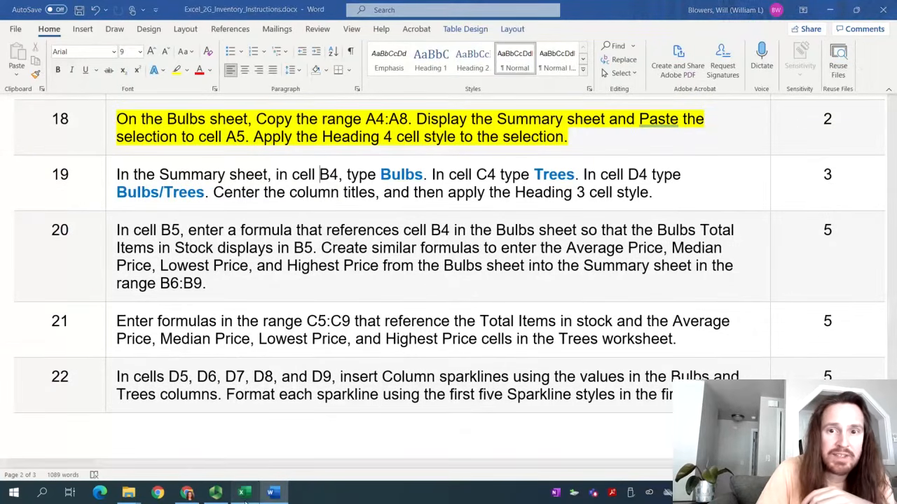
left_click(194, 183)
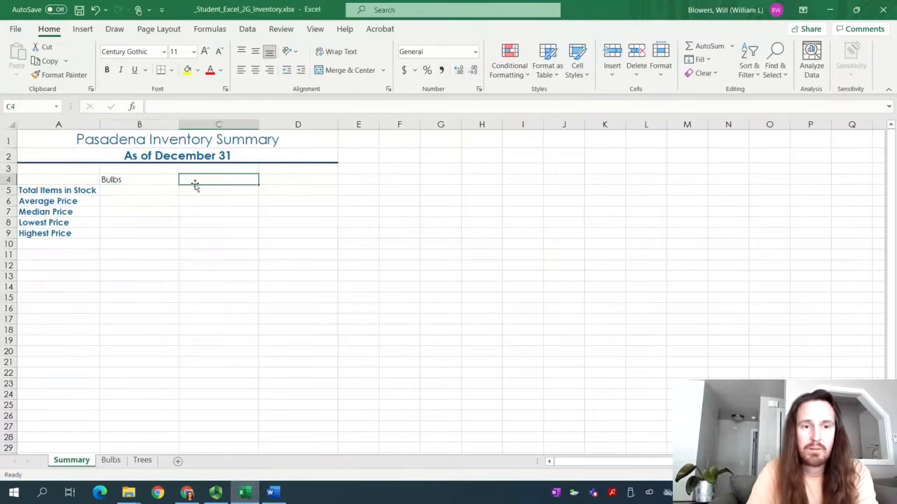
type("Trees")
key("Tab")
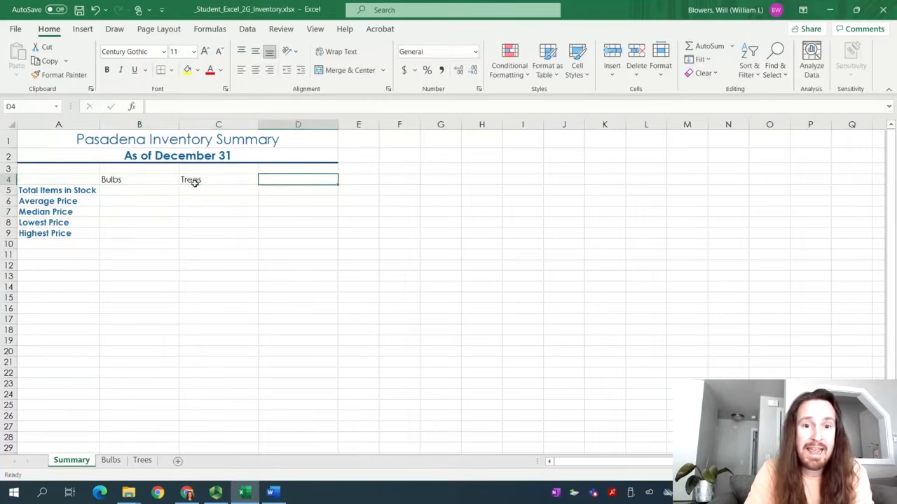
type("Bulbs/")
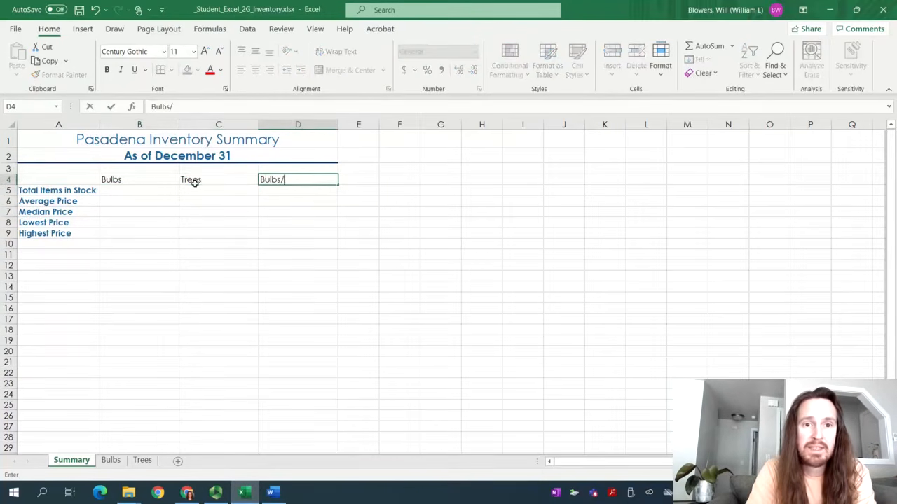
type("Trees")
key("Tab")
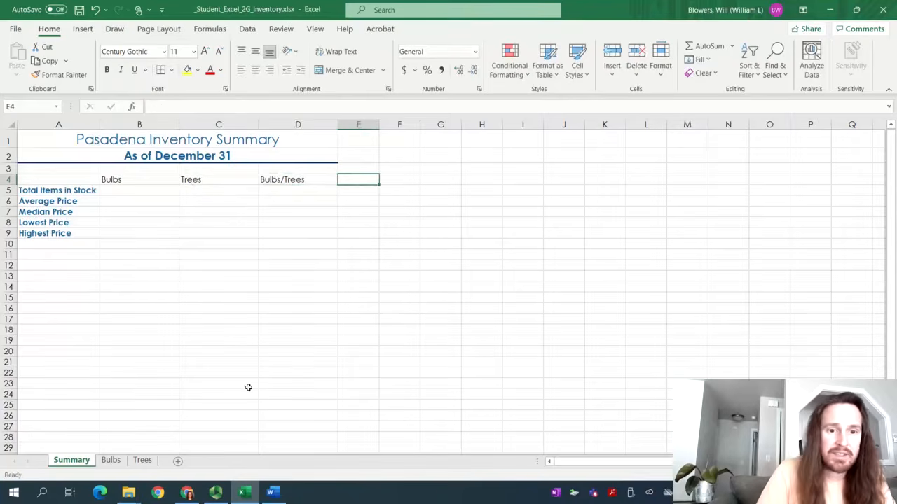
Step: Check the Word instructions for step 19, and center the column titles in B4:D4 of the Summary sheet
left_click(283, 495)
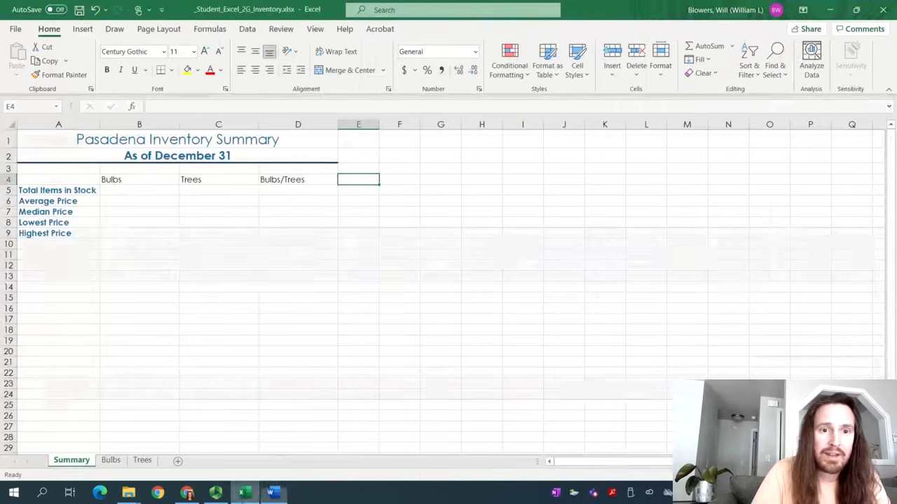
left_click(243, 492)
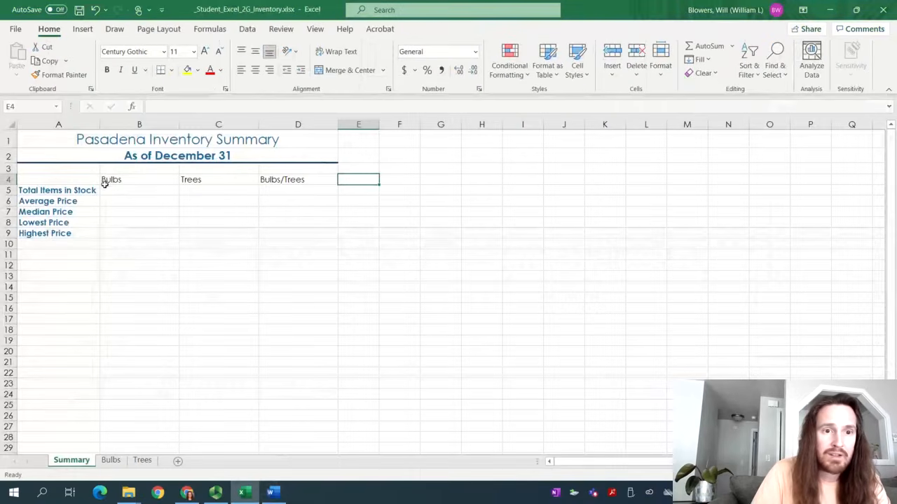
left_click(134, 179)
left_click_drag(134, 179, 302, 180)
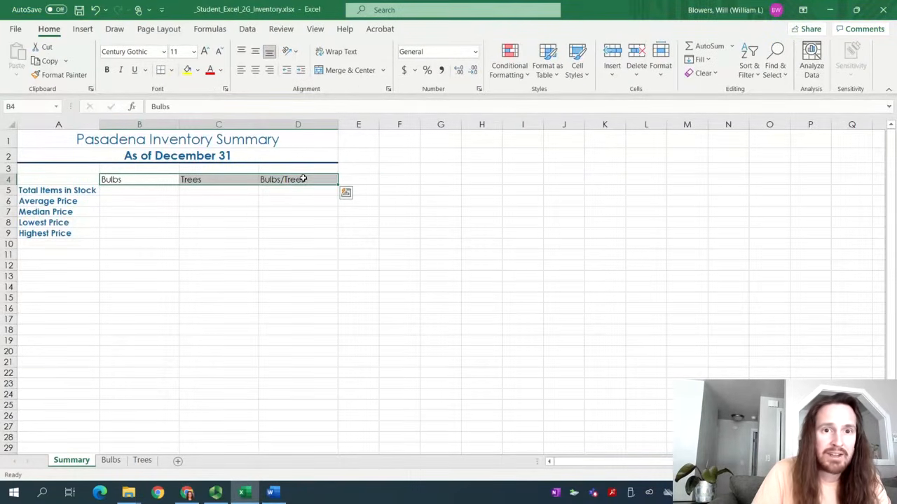
left_click(255, 71)
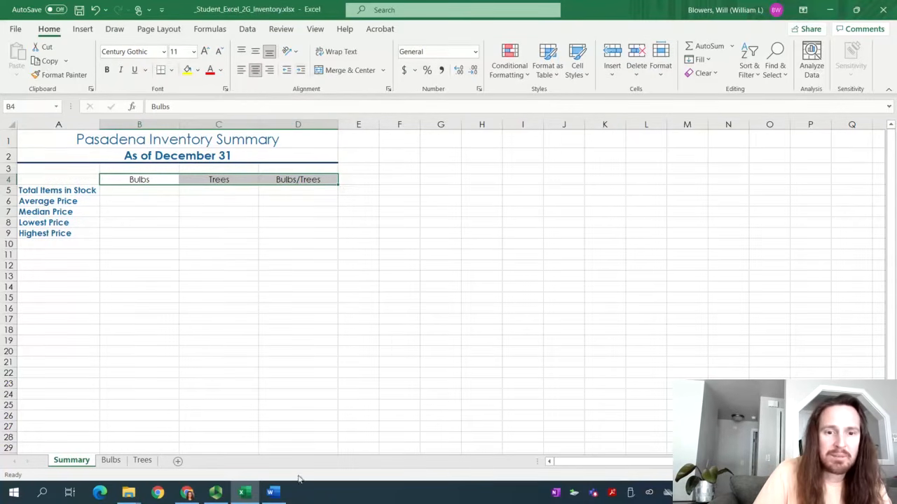
Step: Check the required style in the Word instructions and apply the Heading 3 cell style to the column titles in B4:D4
left_click(273, 493)
left_click(274, 493)
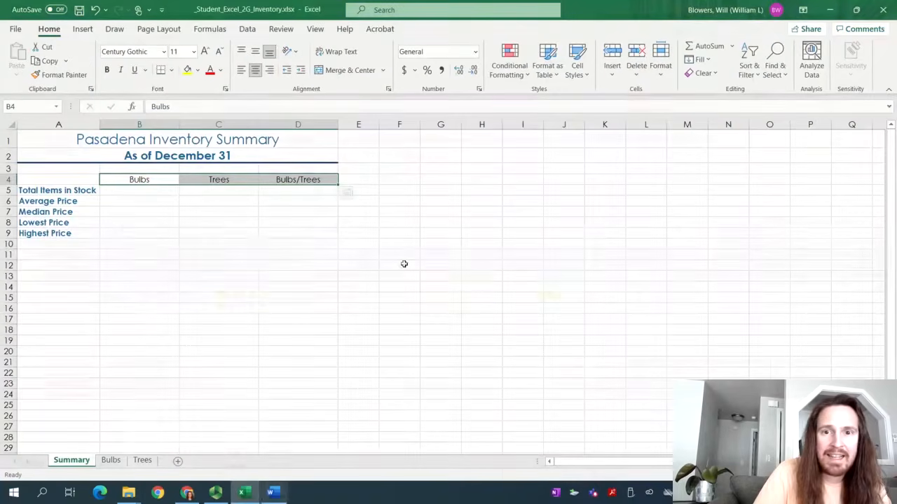
left_click(578, 68)
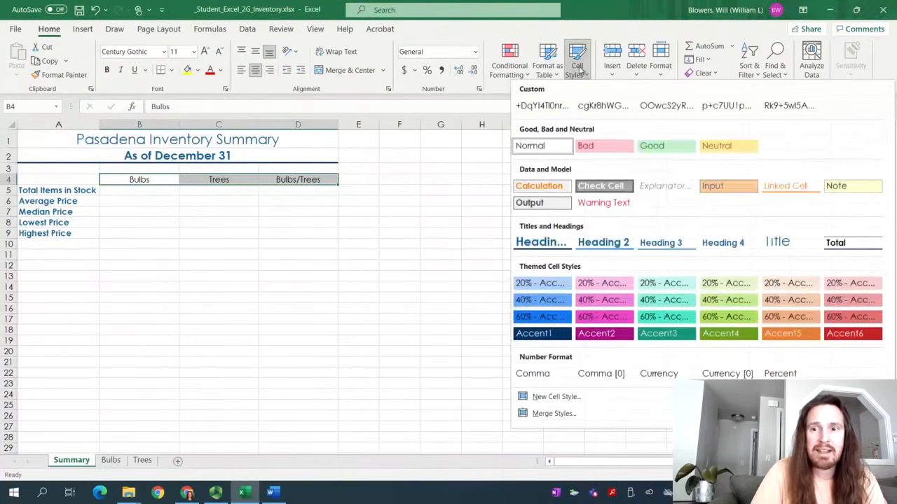
left_click(659, 249)
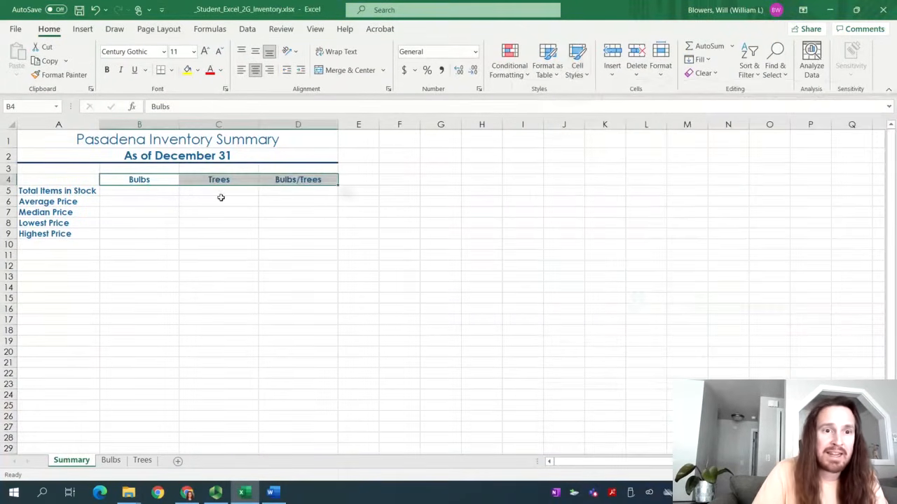
Step: Switch to the Word instructions and highlight the text of step 19 in yellow as completed
left_click(274, 493)
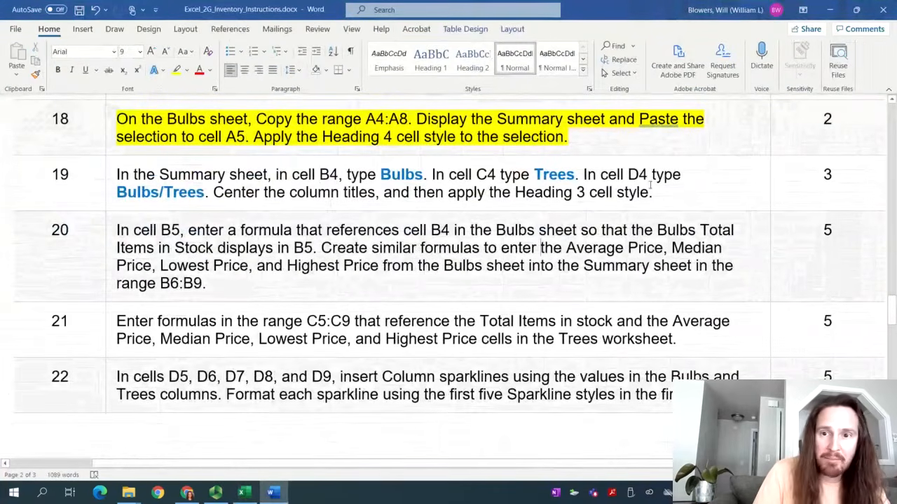
left_click_drag(657, 194, 115, 179)
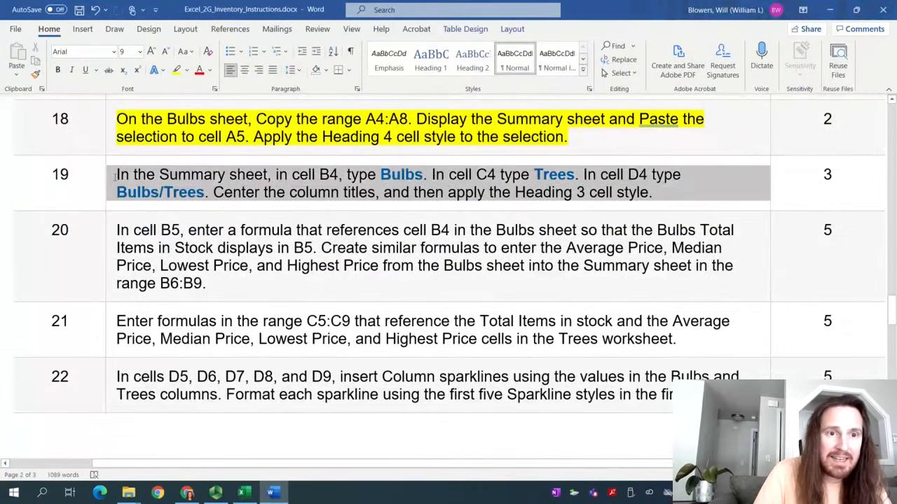
left_click(176, 71)
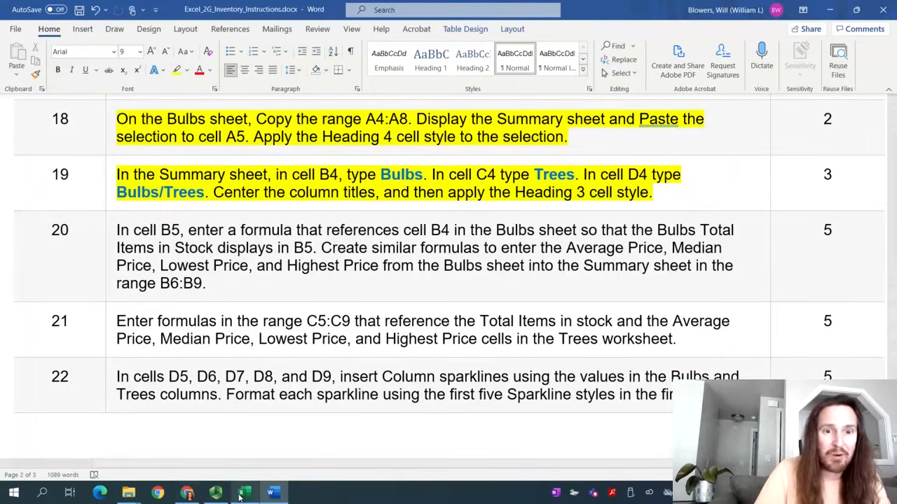
Step: Return to Excel and enter the formula =Bulbs!B4 in cell B5 of the Summary sheet for Total Items in Stock
left_click(276, 494)
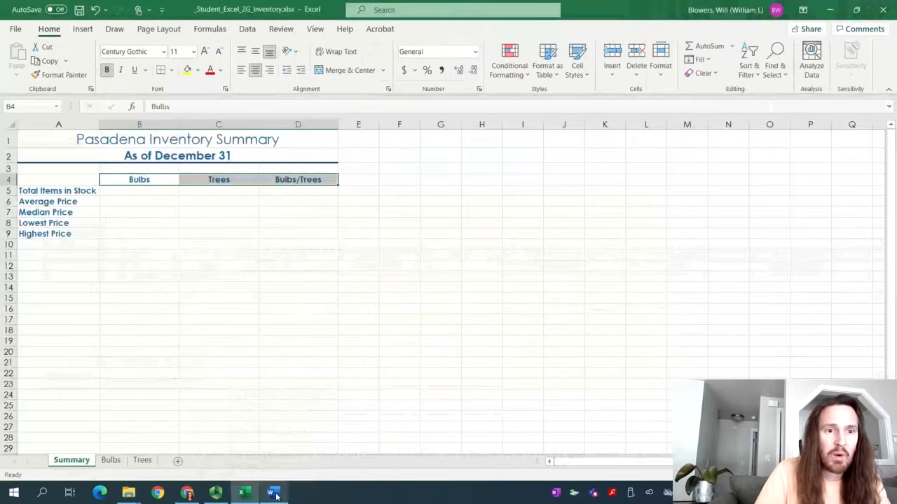
left_click(135, 190)
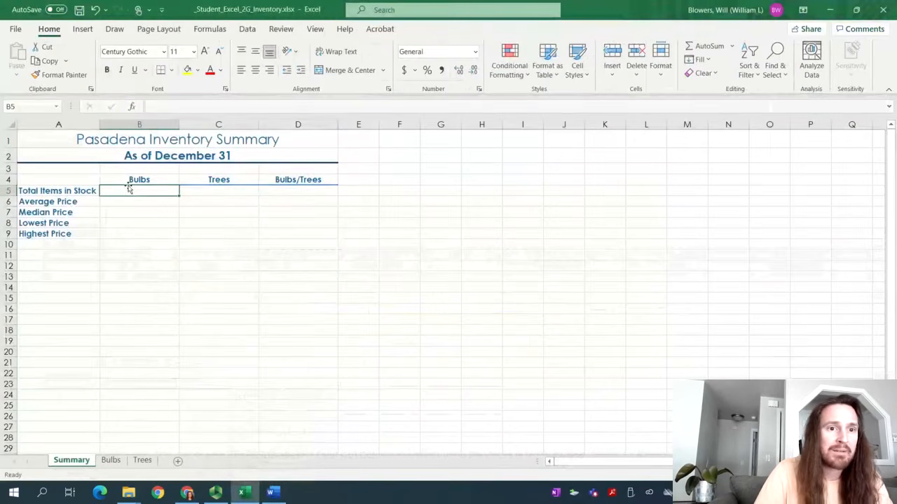
left_click(215, 493)
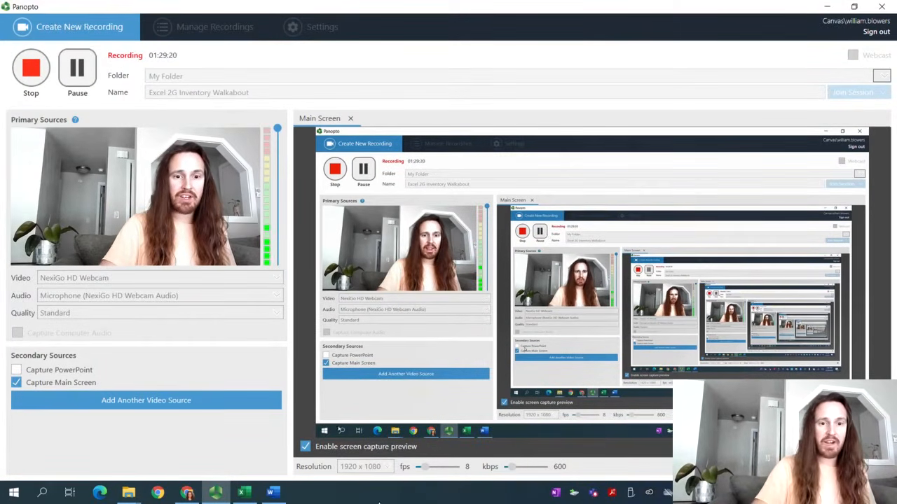
left_click(252, 494)
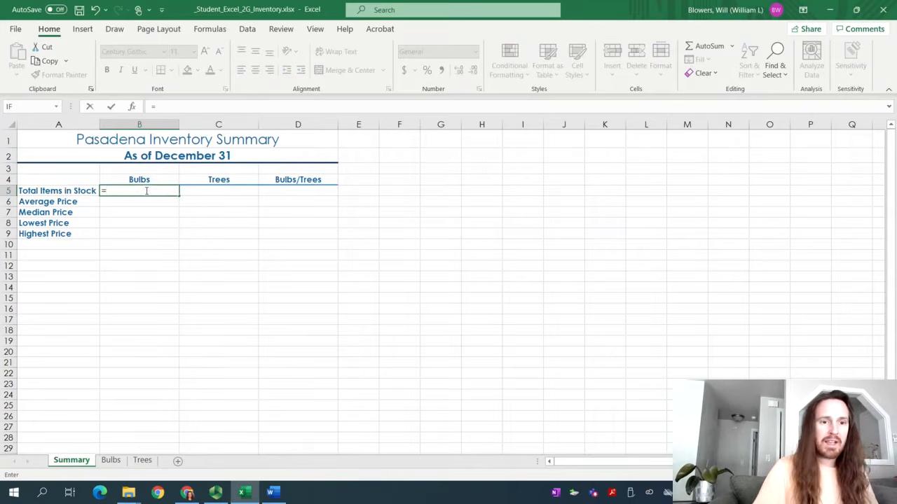
left_click(111, 460)
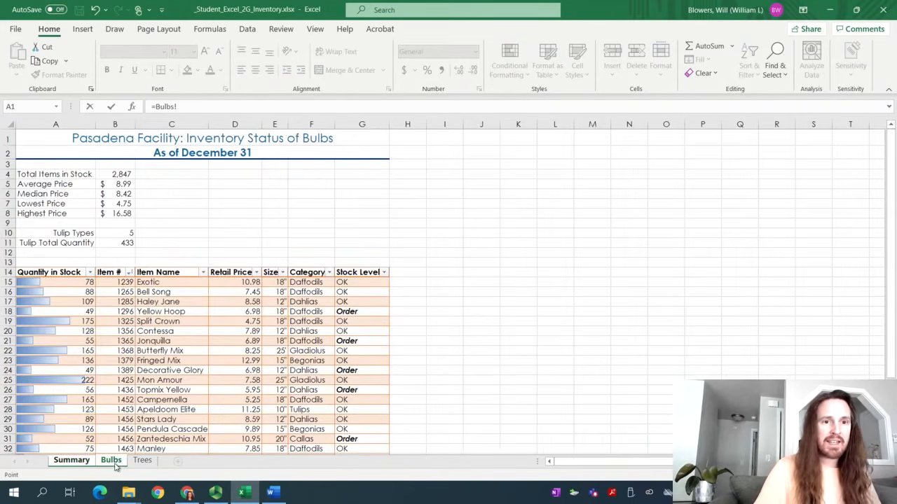
left_click(115, 174)
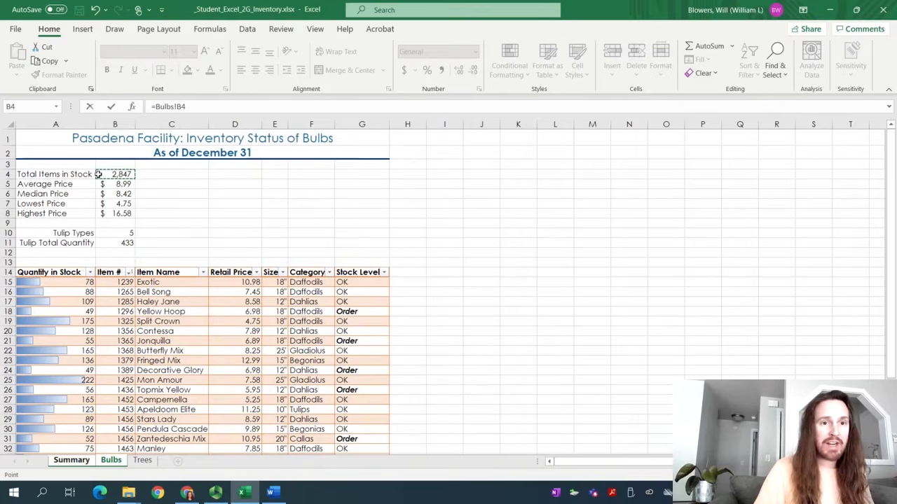
key("Return")
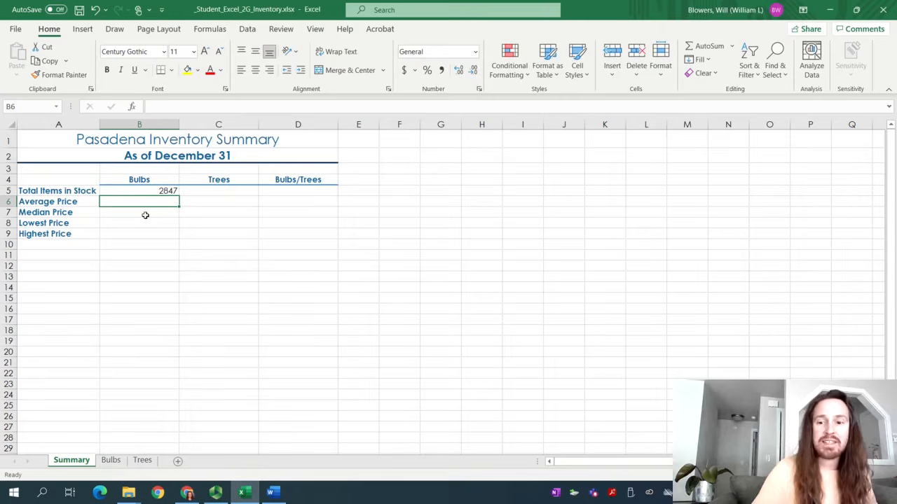
Step: Reference the Bulbs sheet's average and median prices by entering =Bulbs!B5 in B6 and =Bulbs!B6 in B7 of the Summary sheet
type("=")
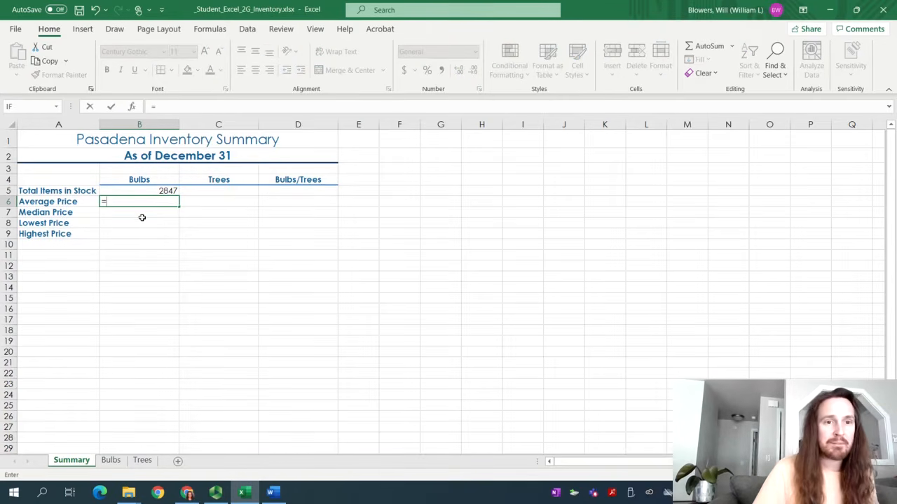
left_click(111, 460)
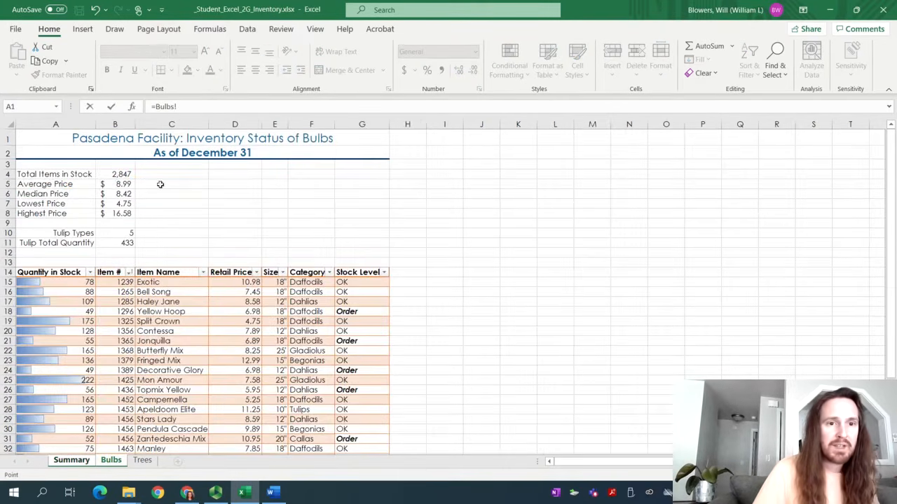
left_click(117, 183)
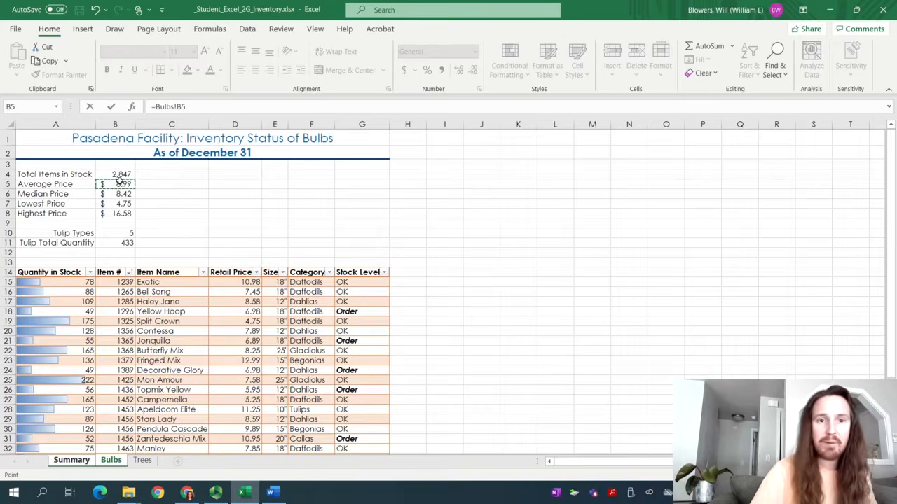
key("Return")
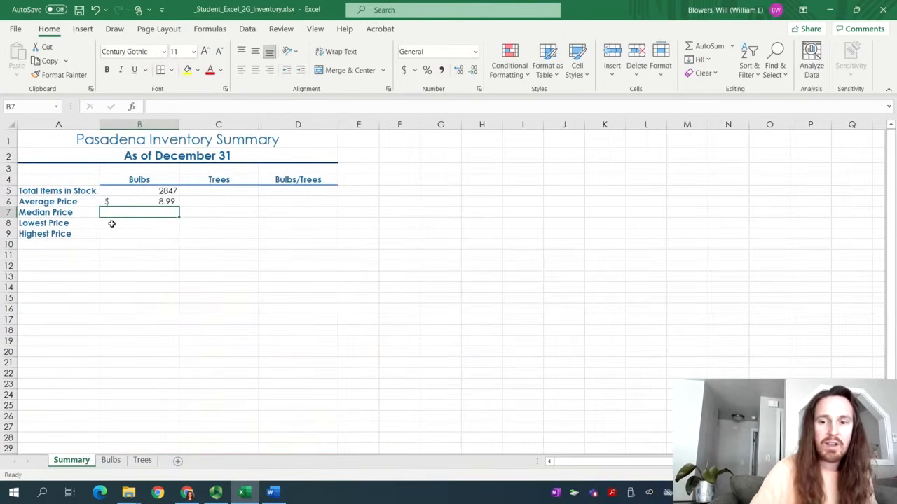
type("=")
left_click(111, 459)
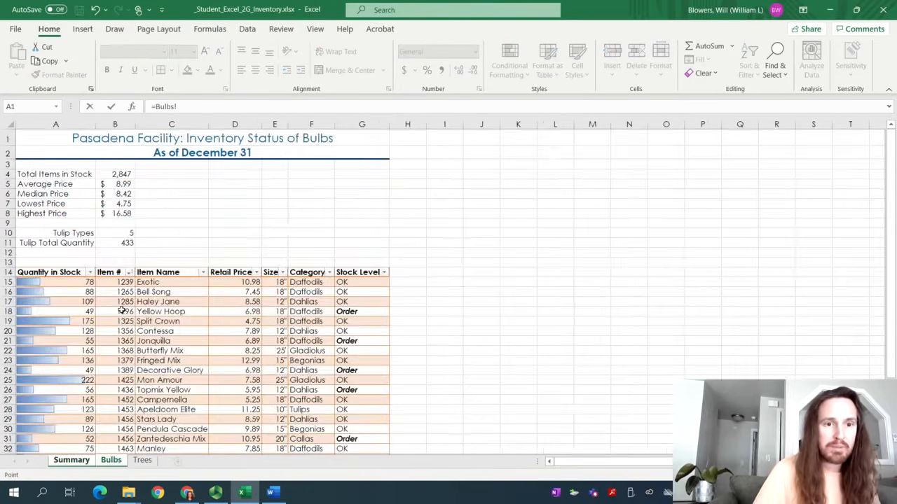
left_click(117, 194)
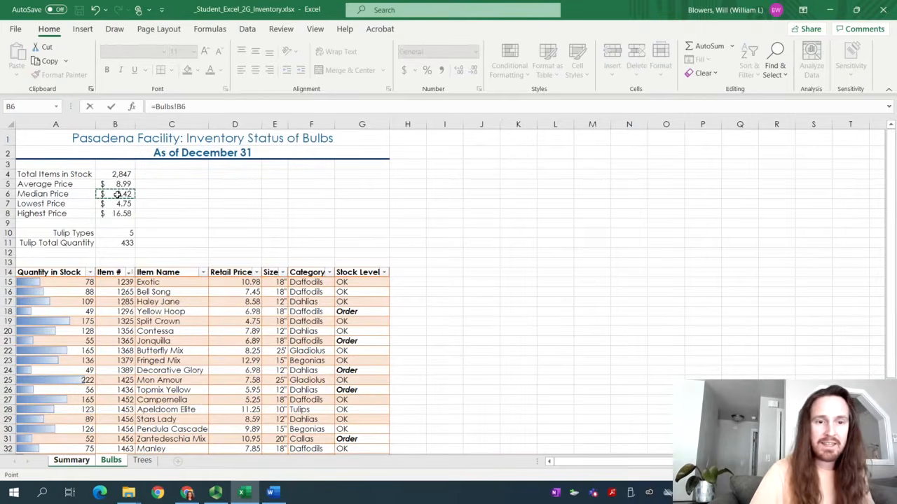
key("Return")
Step: Reference the Bulbs sheet's lowest and highest prices by entering =Bulbs!B7 in B8 and =Bulbs!B8 in B9 of the Summary sheet
type("=")
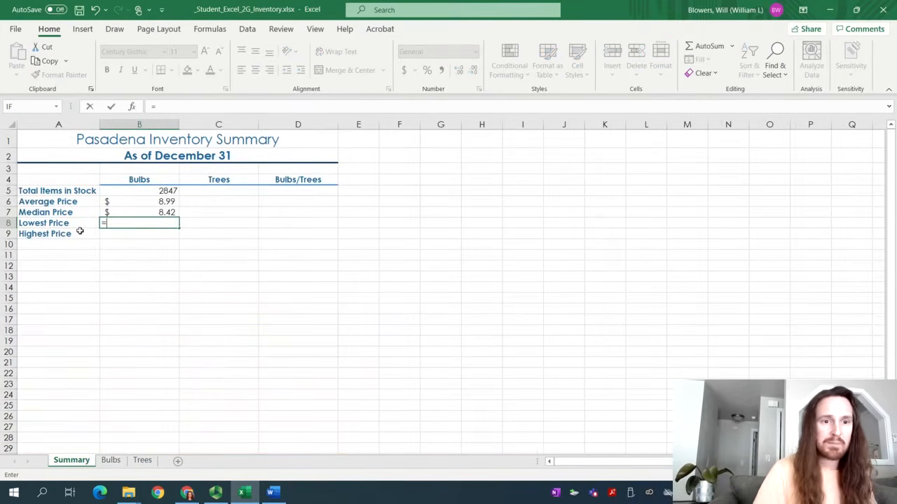
left_click(111, 460)
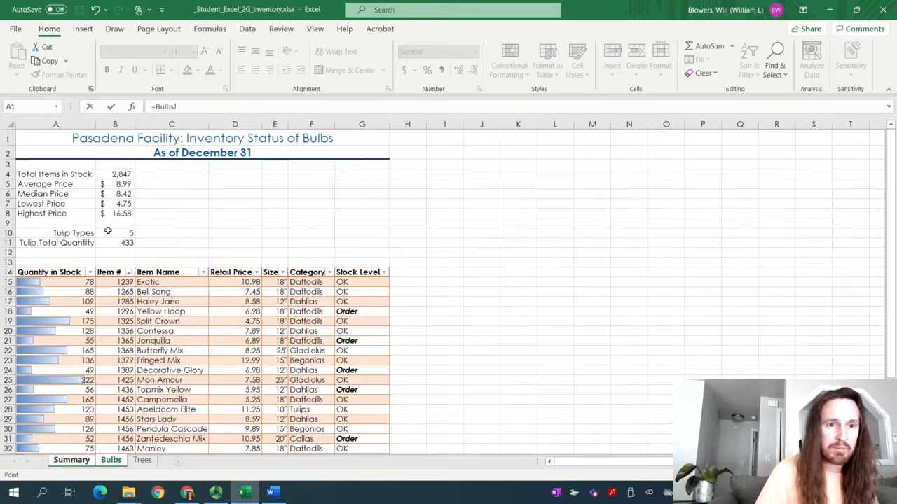
left_click(118, 204)
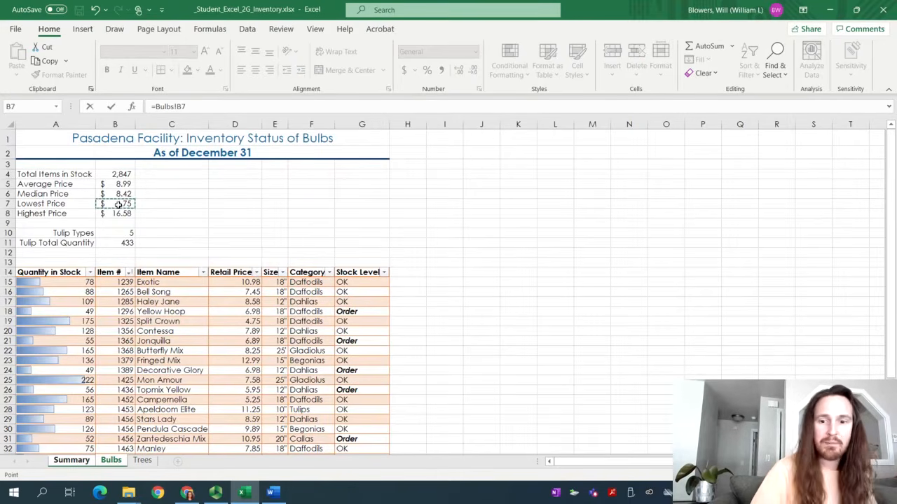
key("Return")
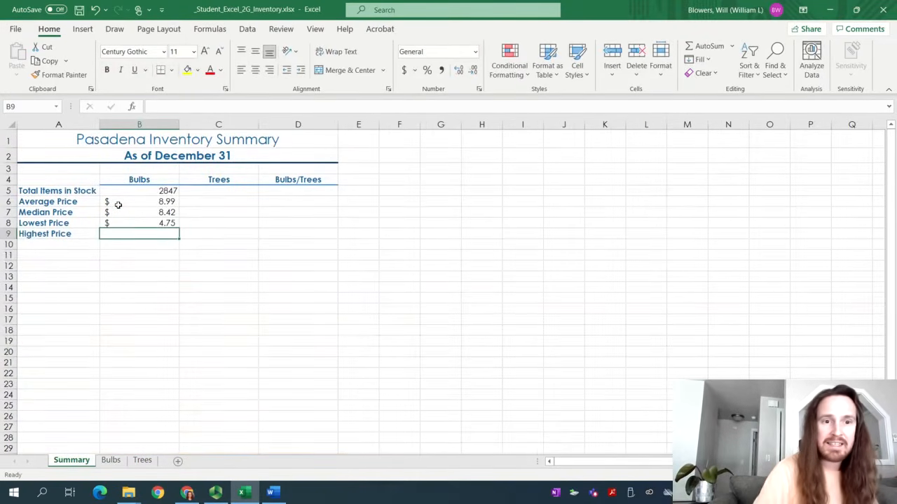
type("=")
left_click(112, 460)
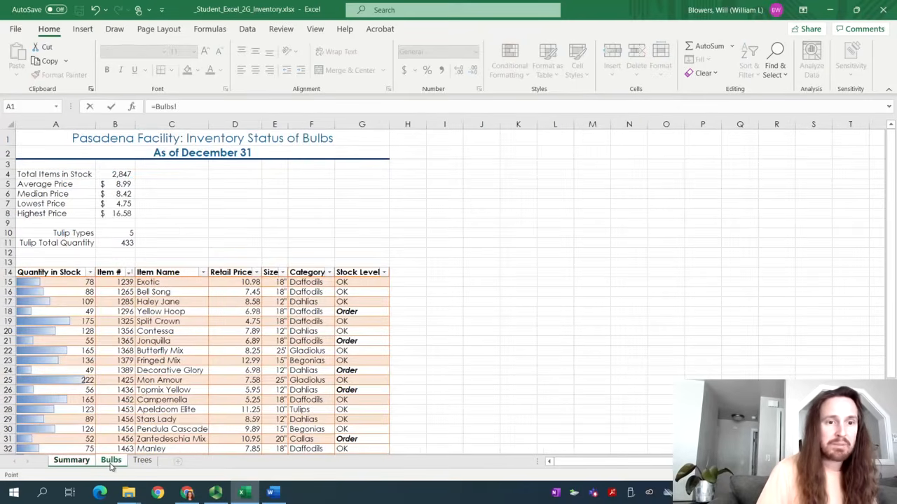
left_click(119, 212)
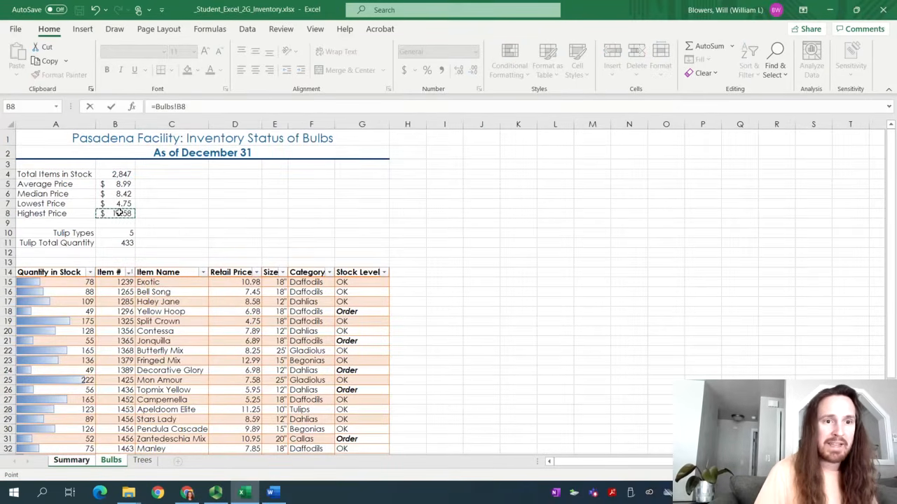
key("Return")
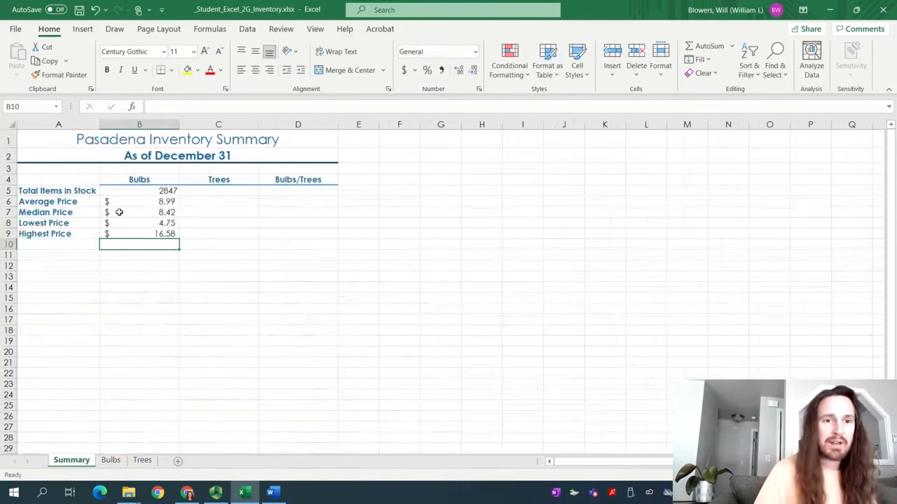
Step: Enter the formula =Trees!B4 in cell C5 of the Summary sheet for the trees' Total Items in Stock
left_click(206, 190)
type("=")
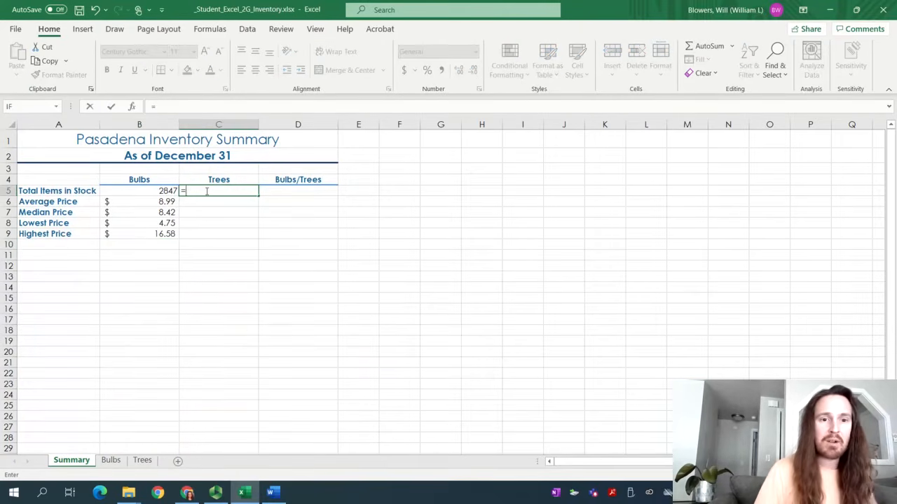
left_click(142, 461)
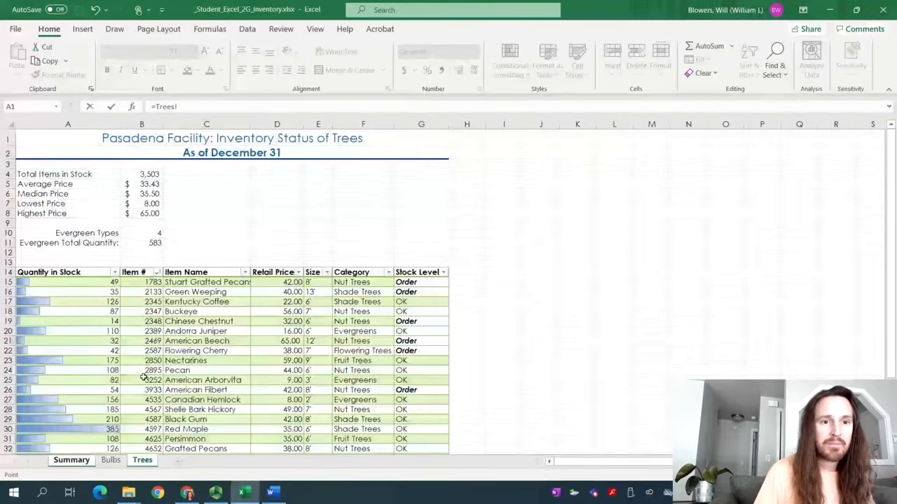
left_click(141, 173)
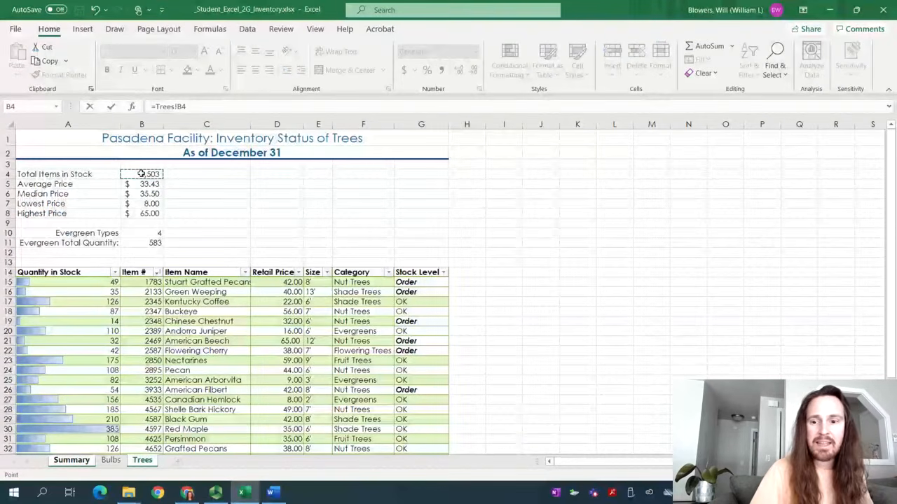
key("Return")
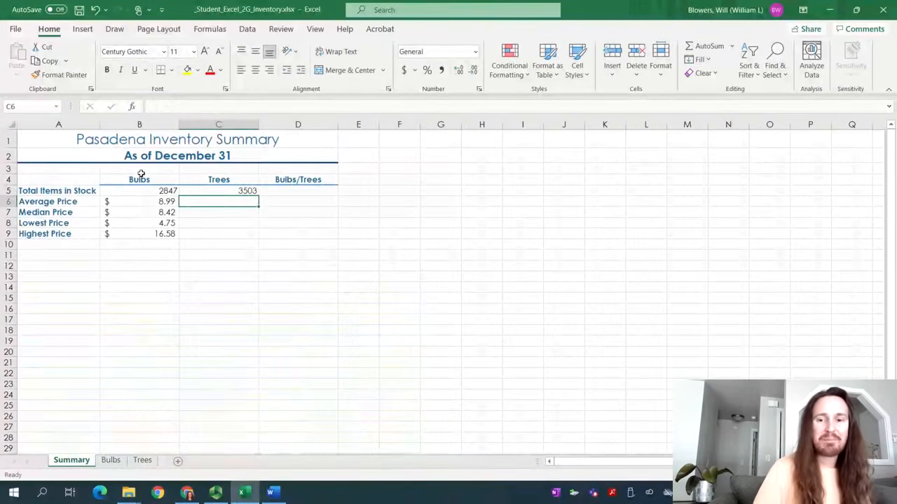
type("=")
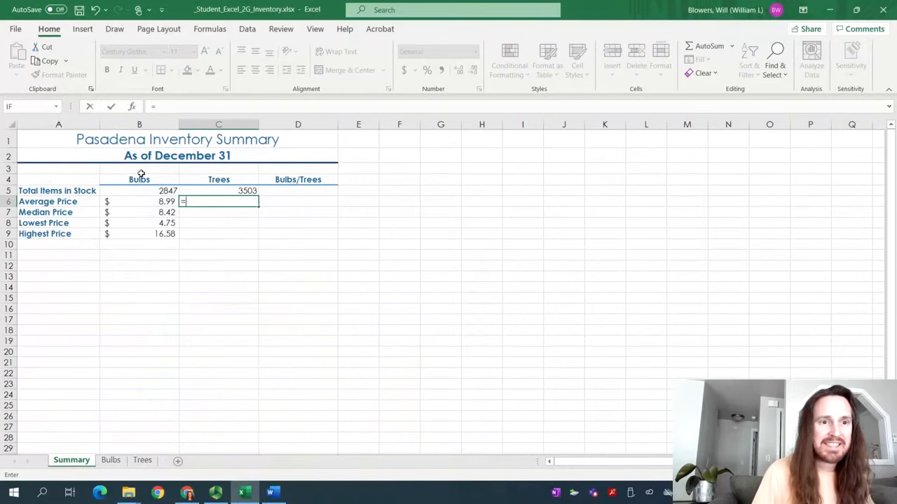
left_click(142, 460)
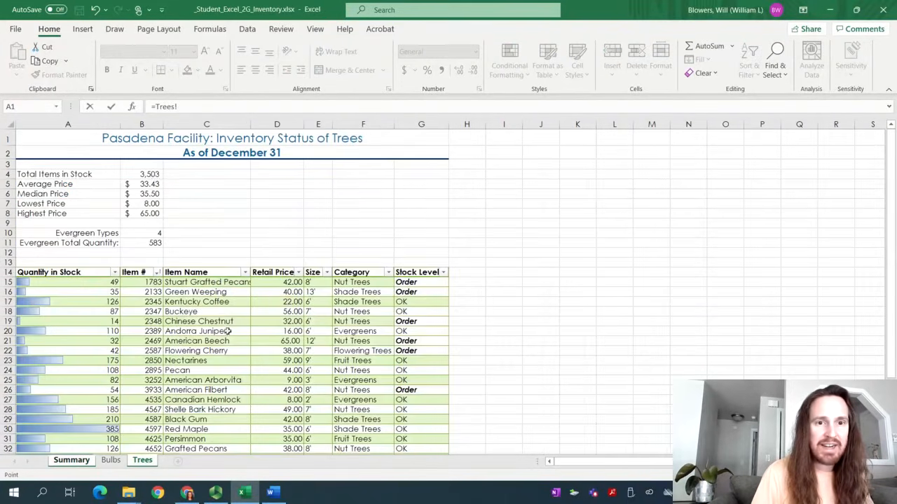
left_click(144, 194)
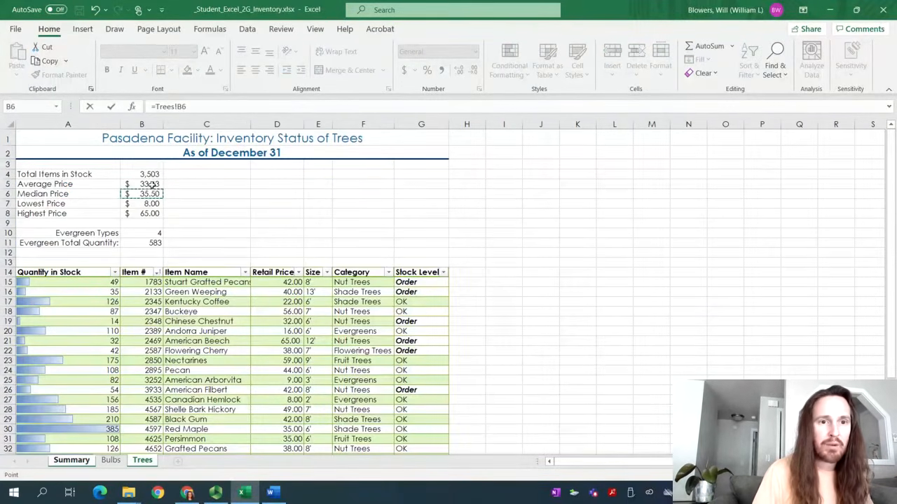
left_click(189, 106)
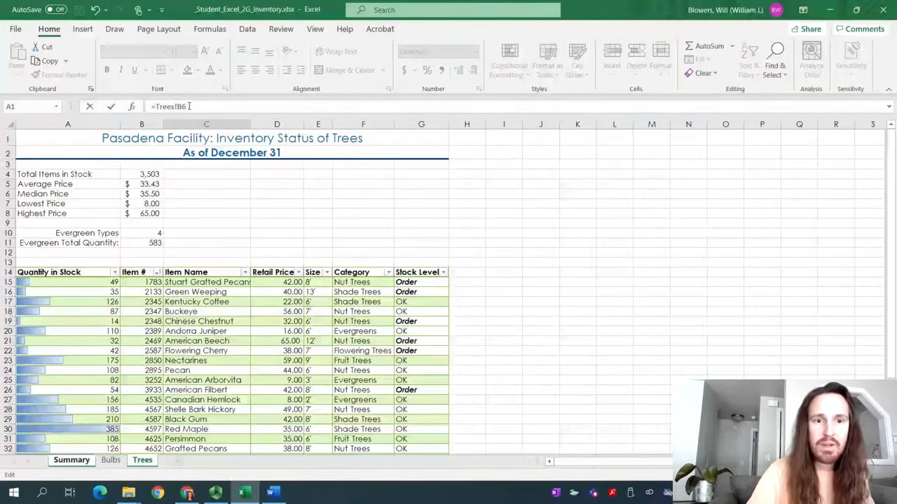
key("BackSpace")
key("BackSpace")
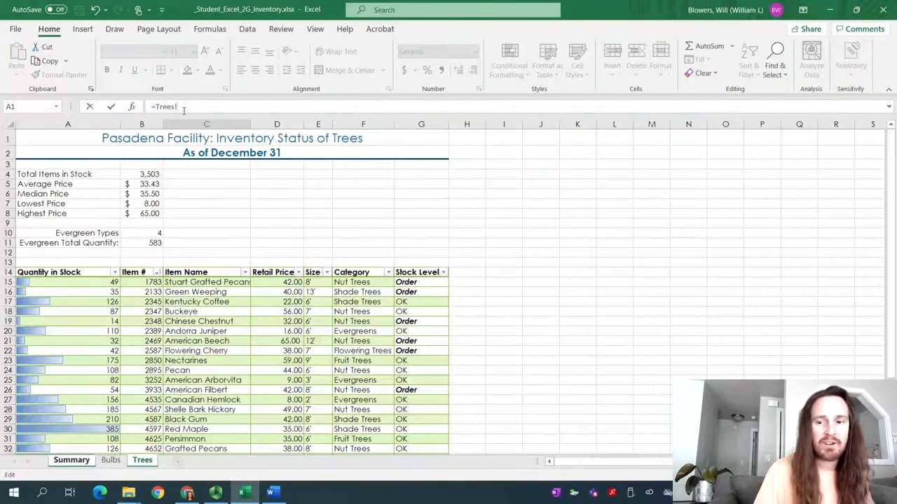
left_click(144, 184)
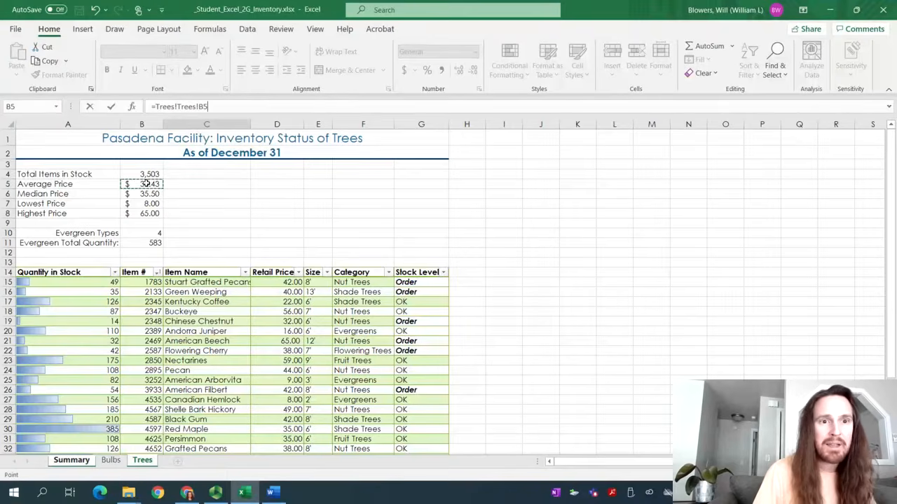
key("Return")
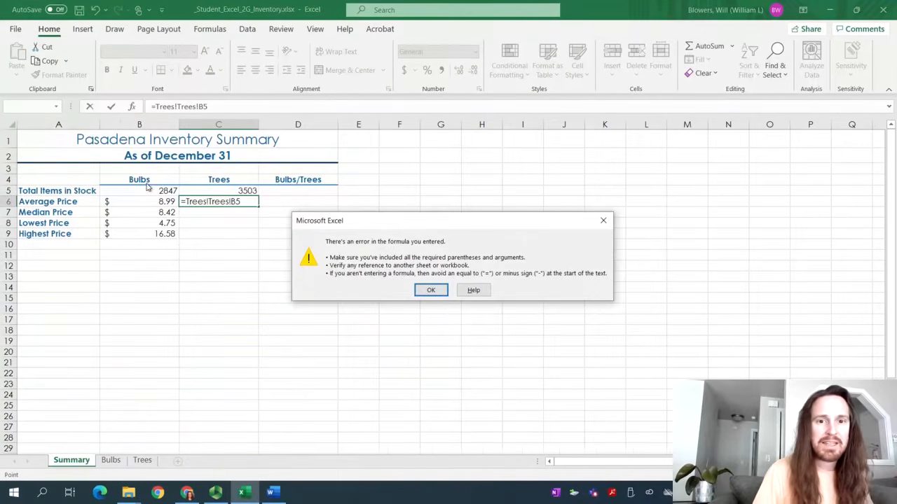
left_click(426, 290)
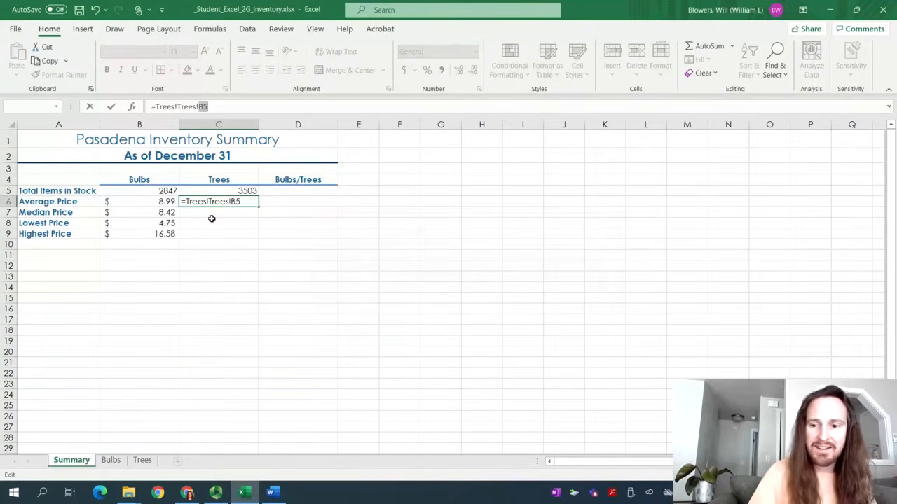
key("BackSpace")
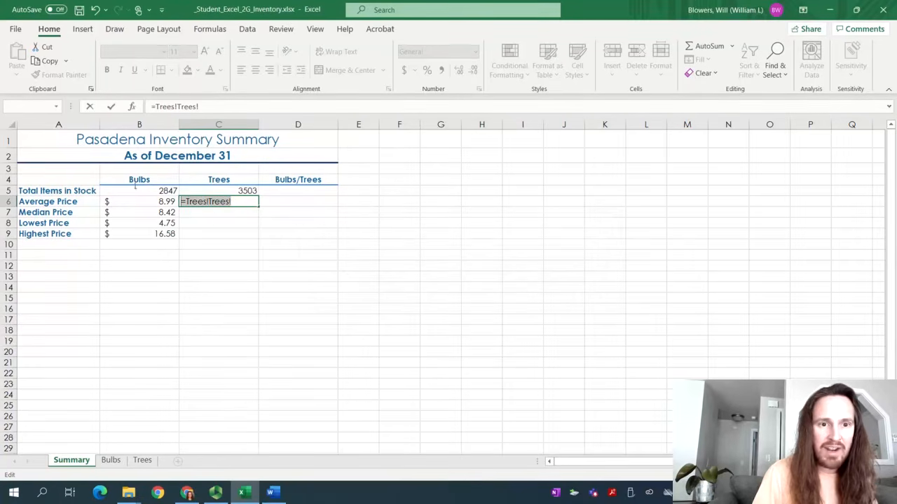
key("Escape")
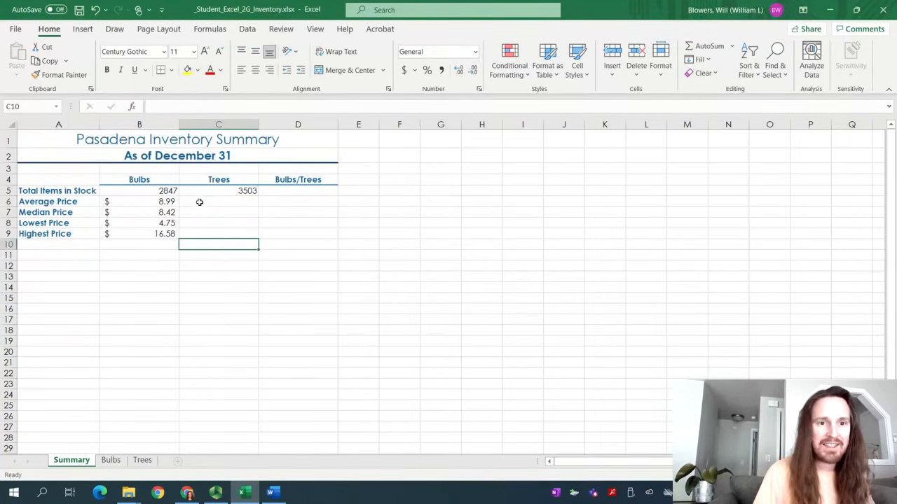
Step: Reference the Trees sheet's average and median prices by entering =Trees!B5 in C6 and =Trees!B6 in C7 of the Summary sheet
type("=")
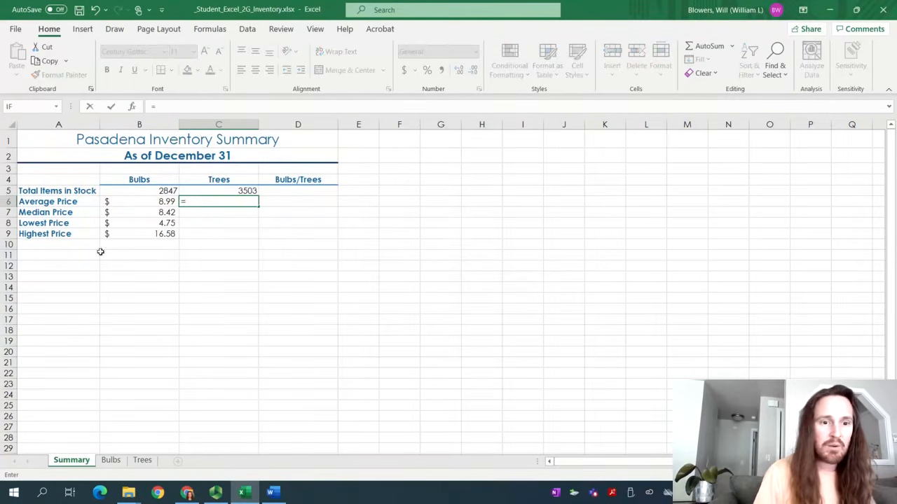
left_click(142, 461)
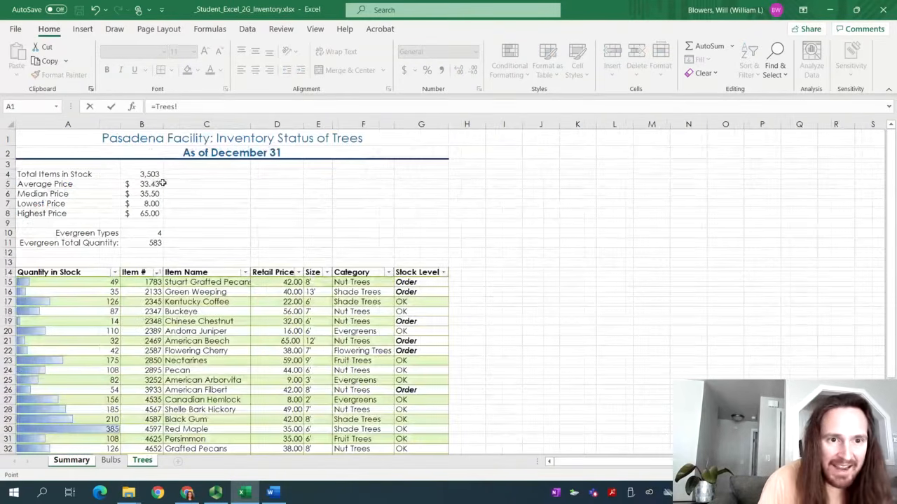
left_click(149, 183)
key("Return")
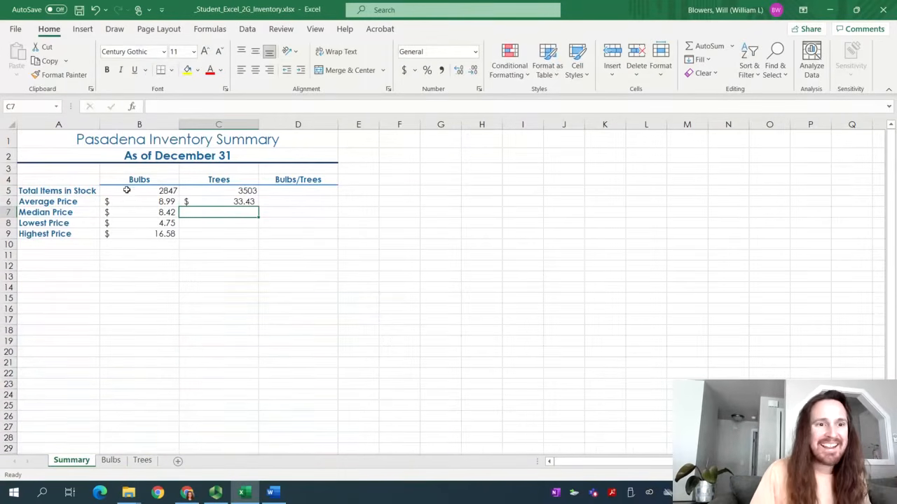
type("=Trees!")
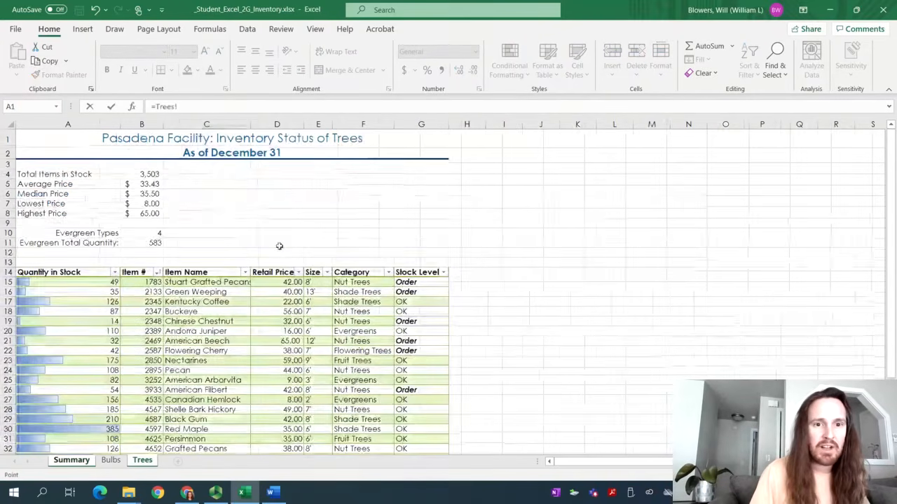
left_click(142, 460)
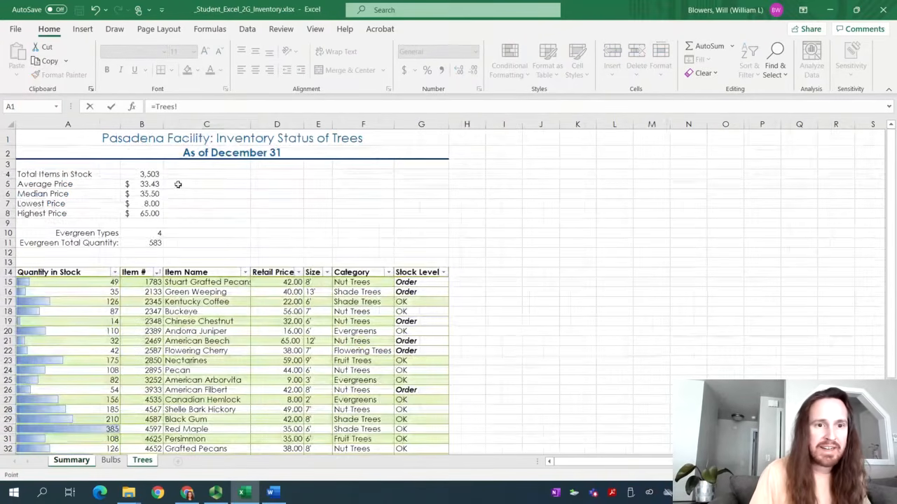
left_click(143, 193)
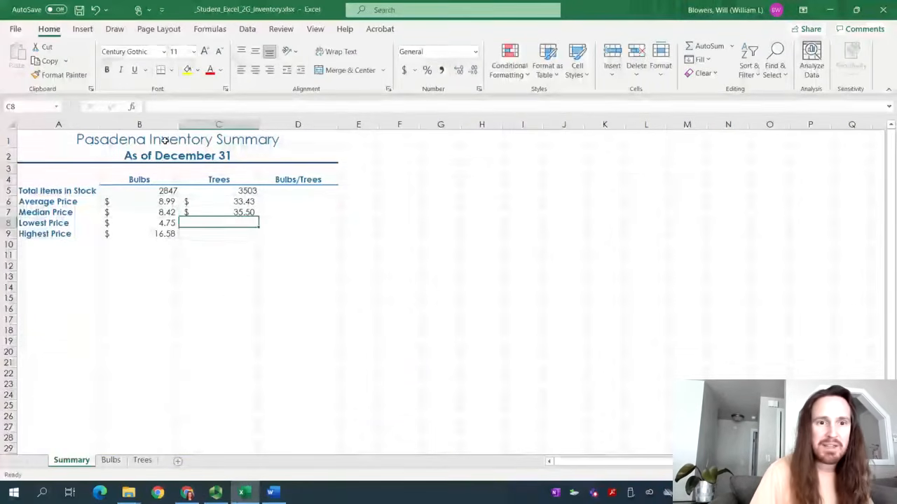
key("Return")
Step: Reference the Trees sheet's lowest and highest prices by entering =Trees!B7 in C8 and =Trees!B8 in C9 of the Summary sheet
type("=")
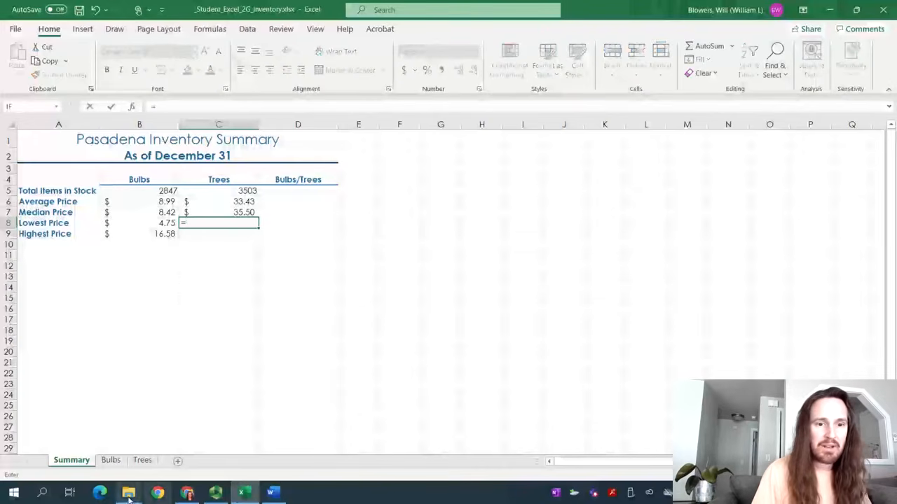
left_click(142, 460)
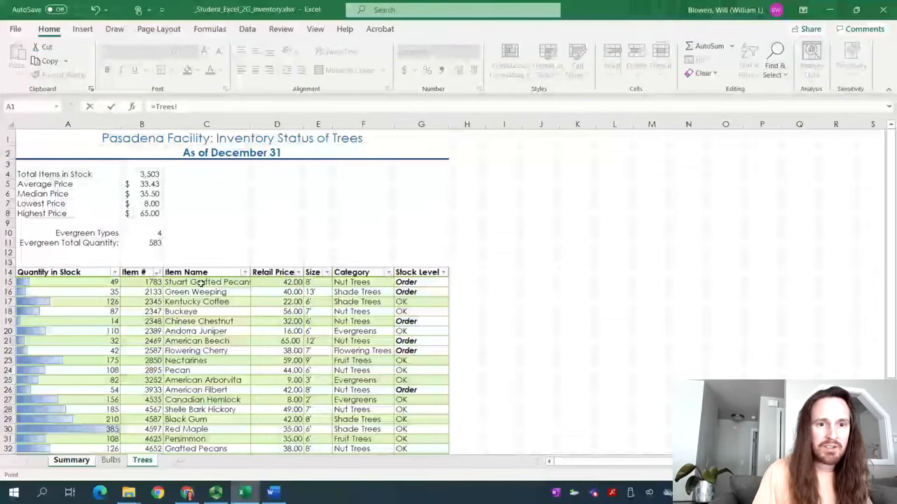
left_click(144, 203)
key("Return")
type("=")
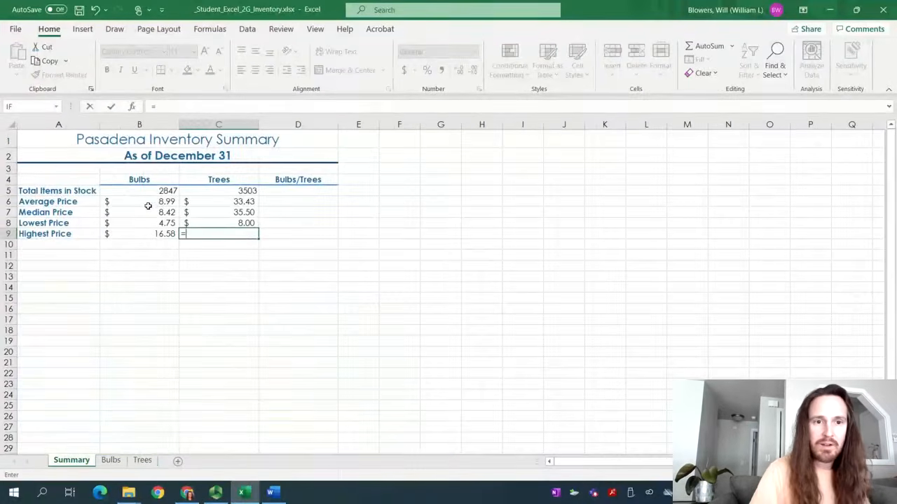
left_click(143, 461)
left_click(146, 213)
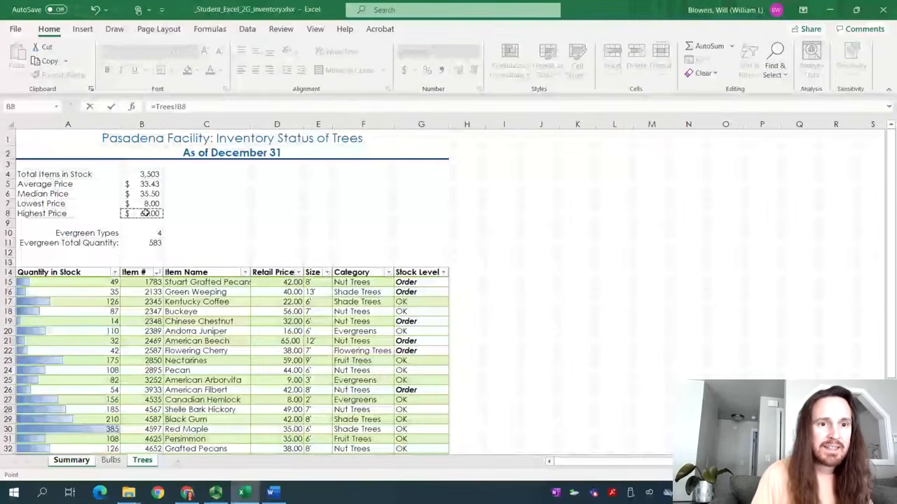
key("Return")
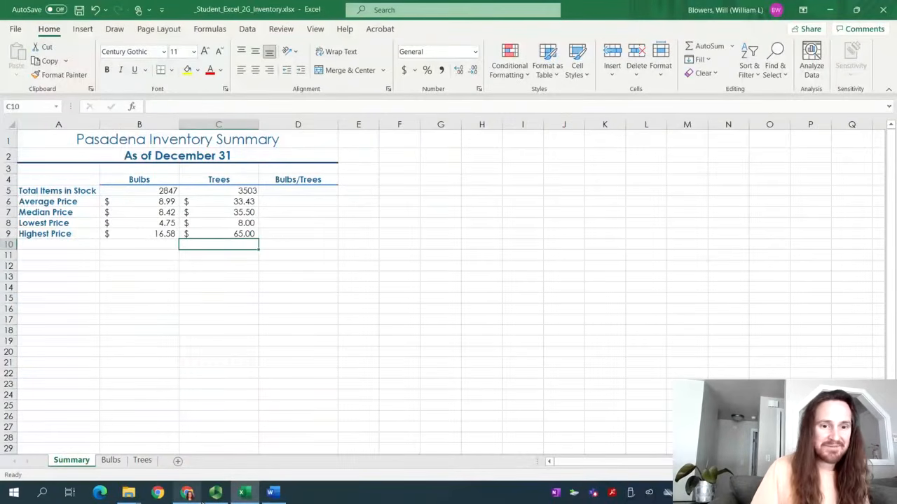
left_click(215, 492)
left_click(78, 71)
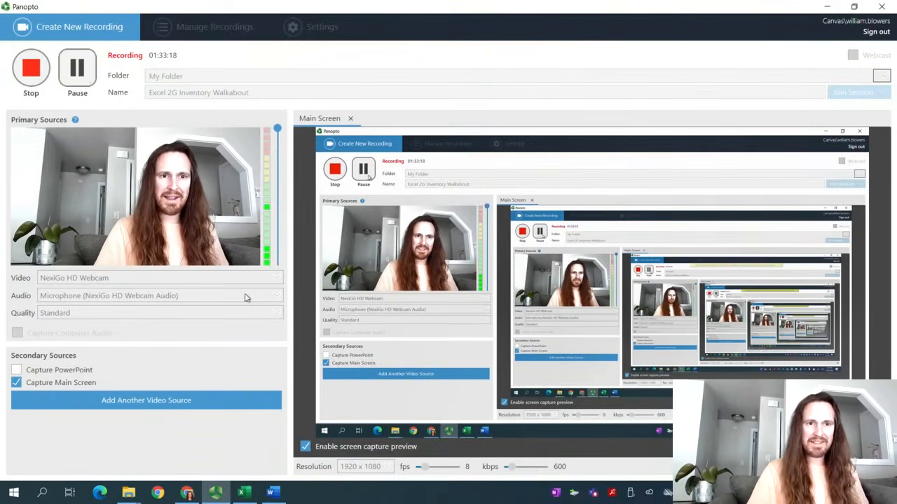
left_click(246, 494)
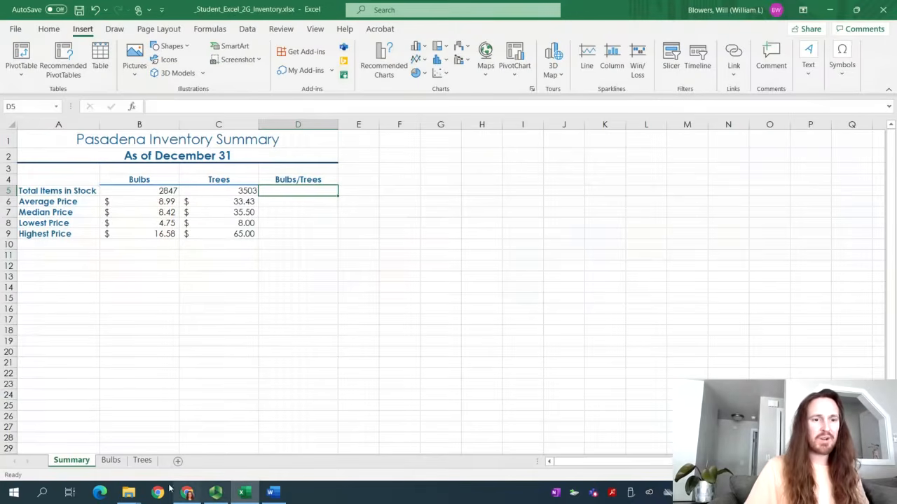
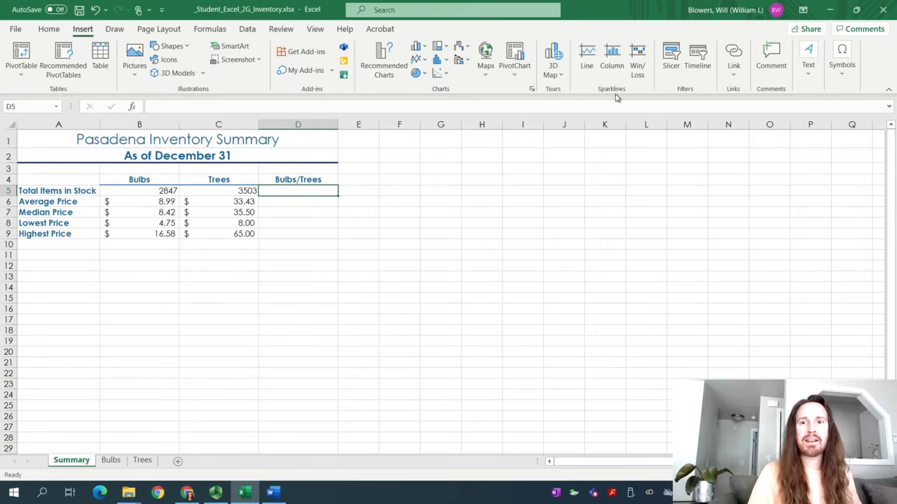
Step: Insert a column sparkline in cell D5 from data range B5:C5 and apply the first dark blue sparkline style
left_click(612, 63)
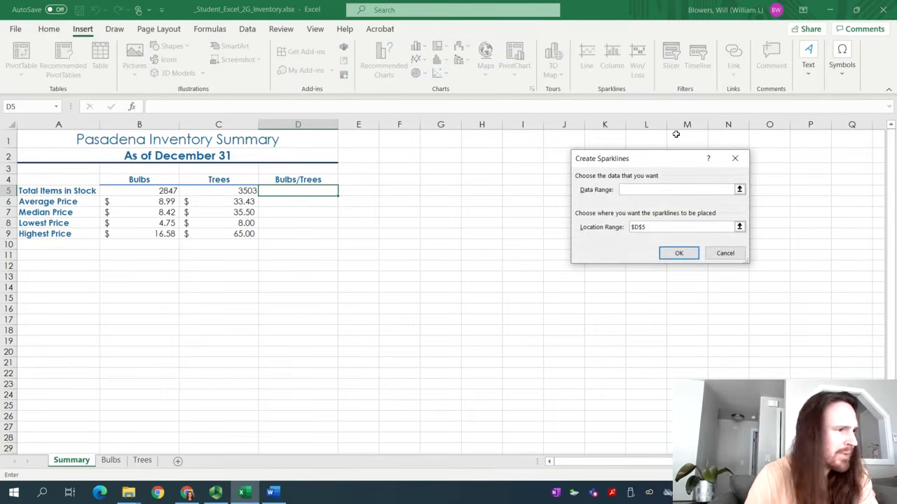
type("b5")
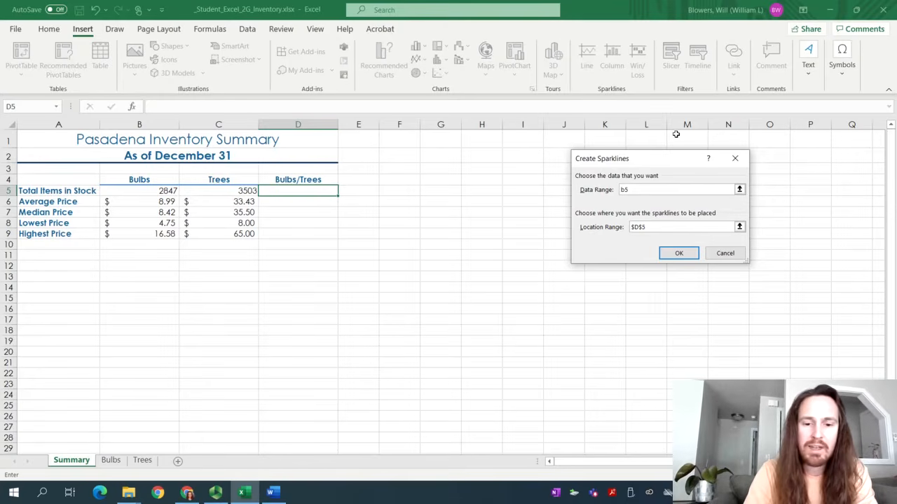
type(":c5")
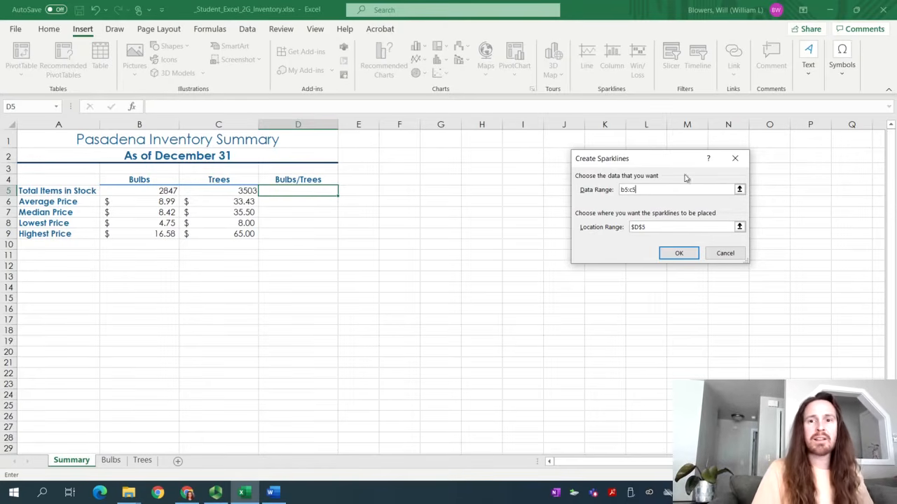
left_click(680, 253)
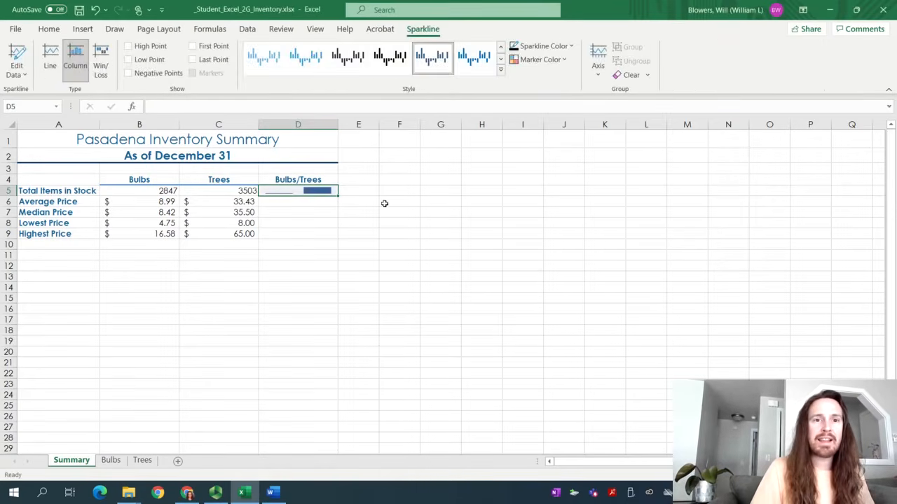
left_click(501, 70)
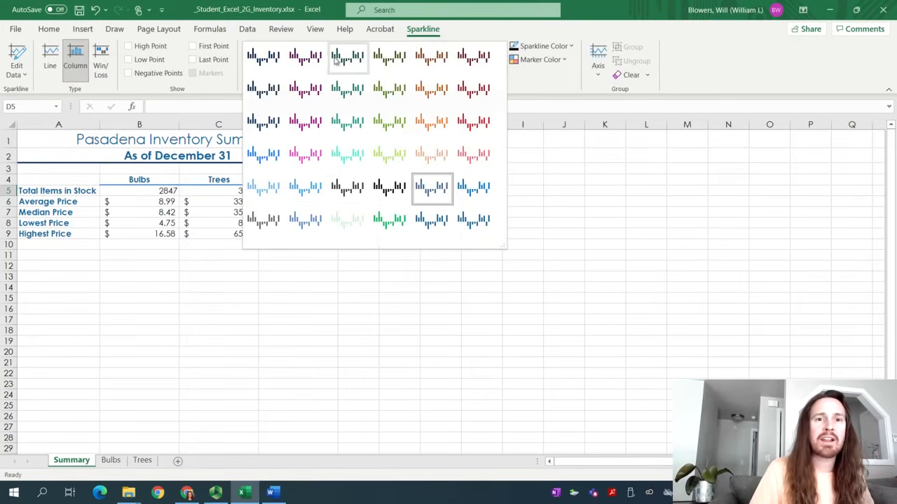
left_click(268, 60)
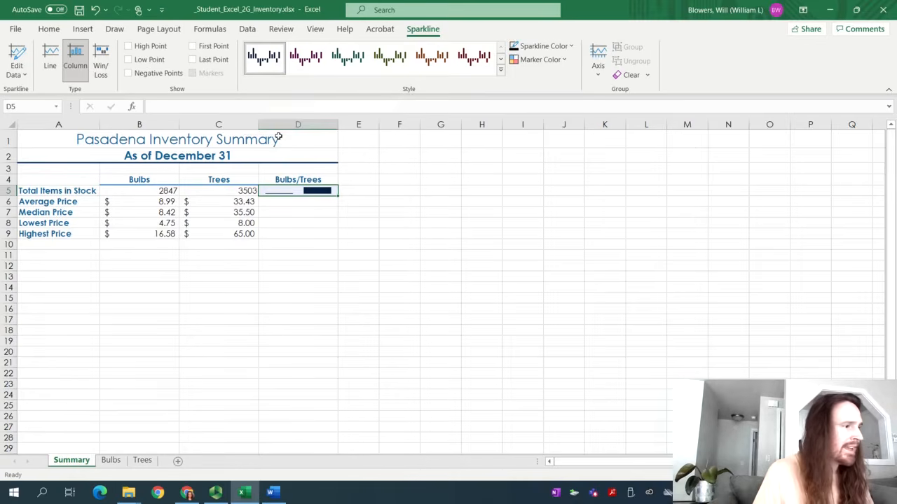
Step: Insert a column sparkline in cell D6 from data range B6:C6 and apply the second, dark purple style in the first row
left_click(289, 202)
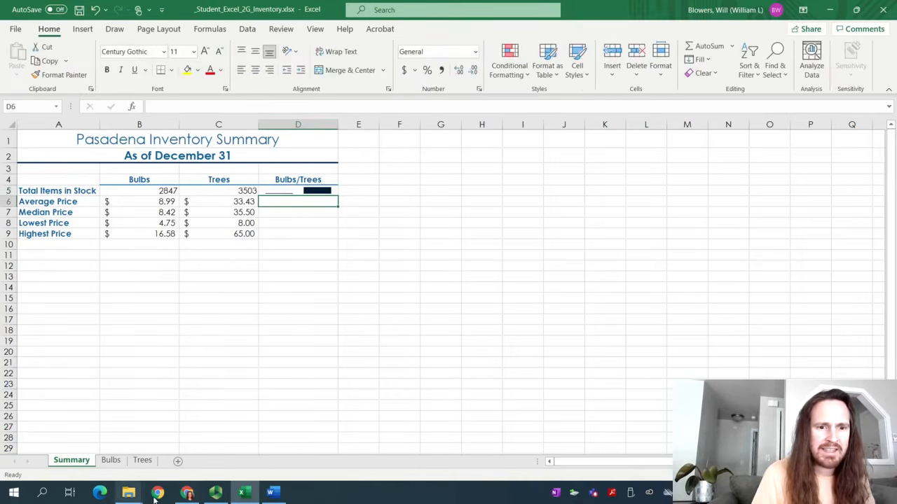
left_click(215, 493)
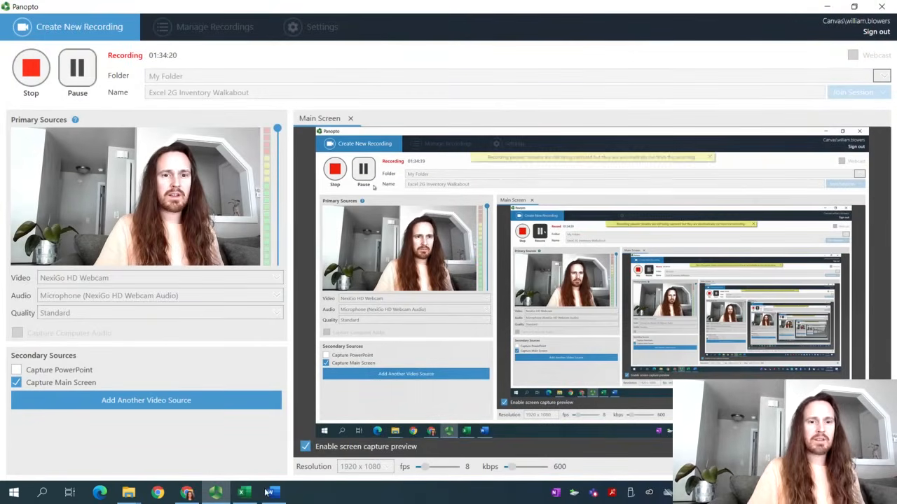
left_click(254, 495)
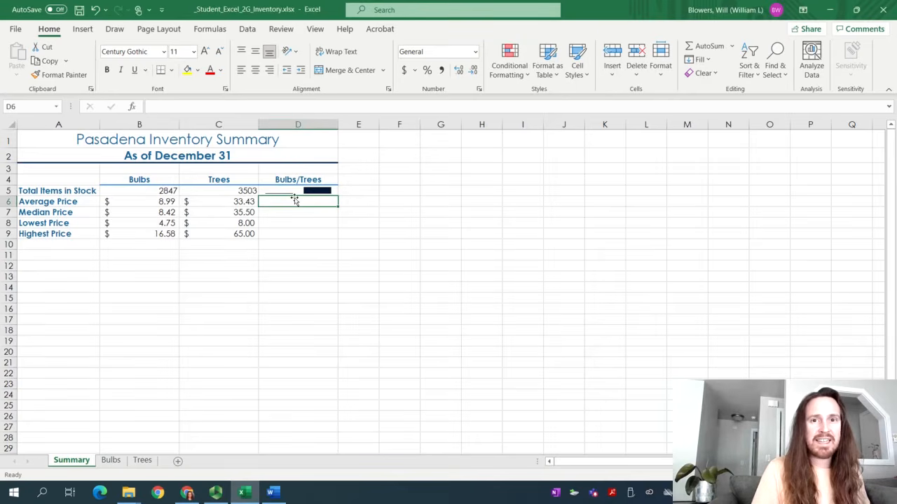
left_click(85, 29)
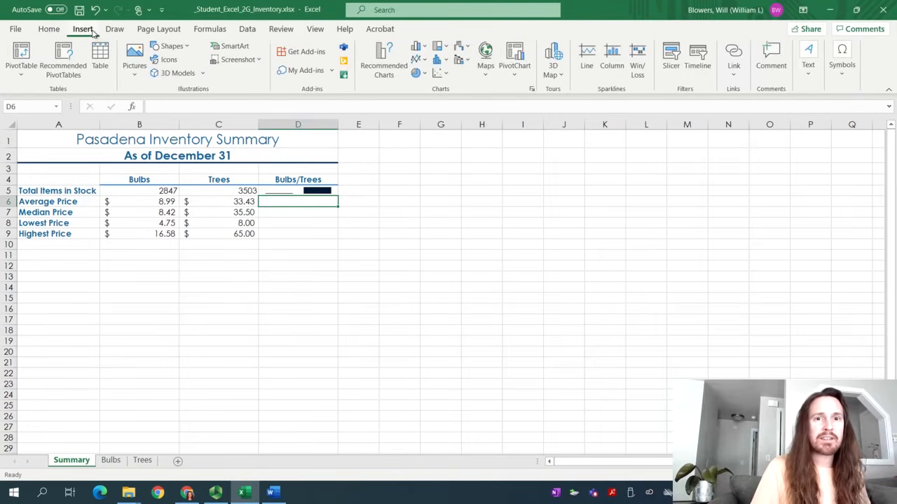
left_click(611, 60)
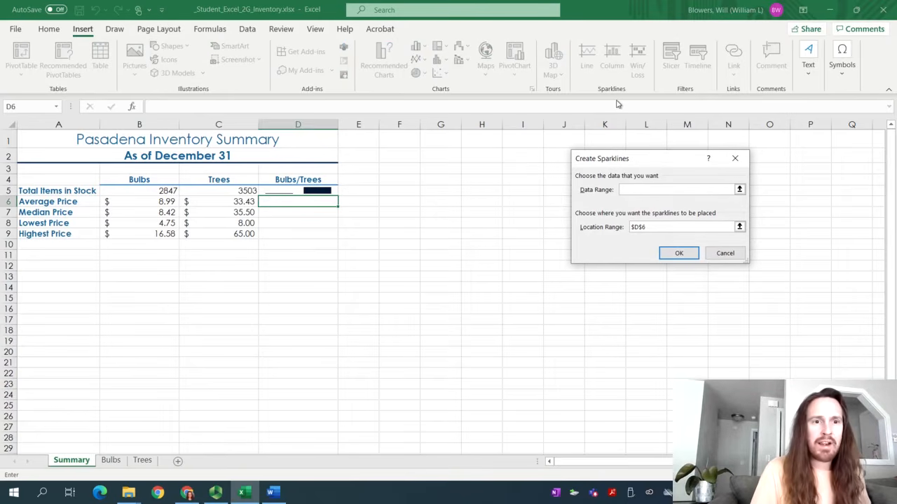
type("b")
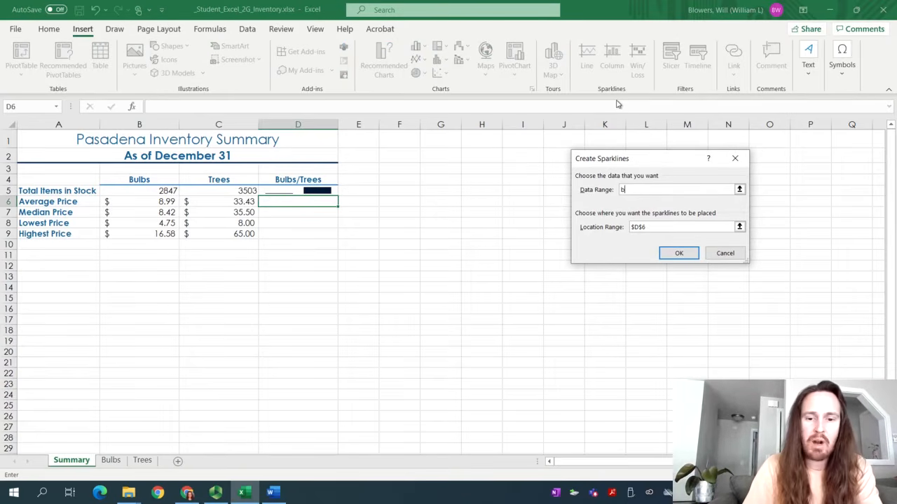
type("6:c6")
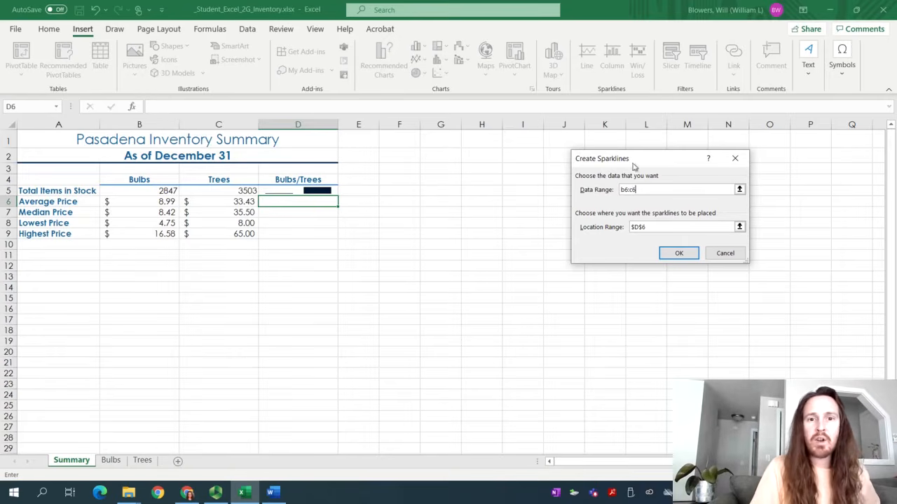
left_click(678, 253)
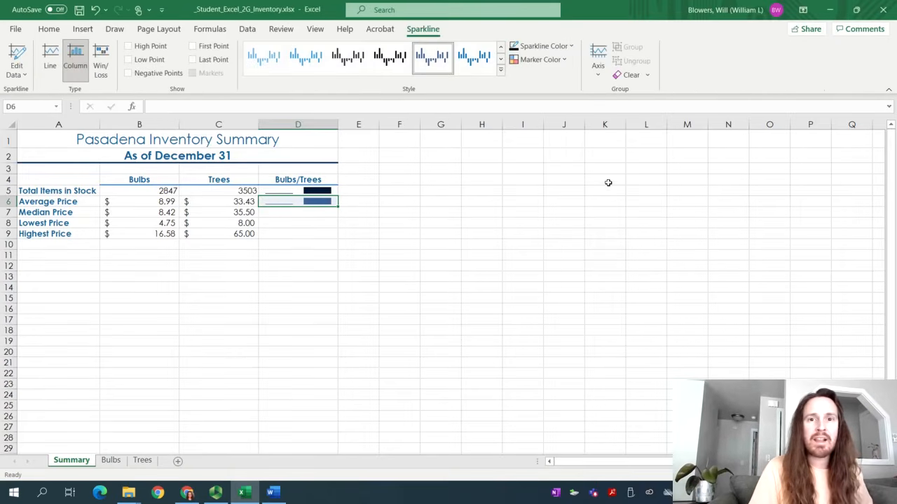
left_click(500, 69)
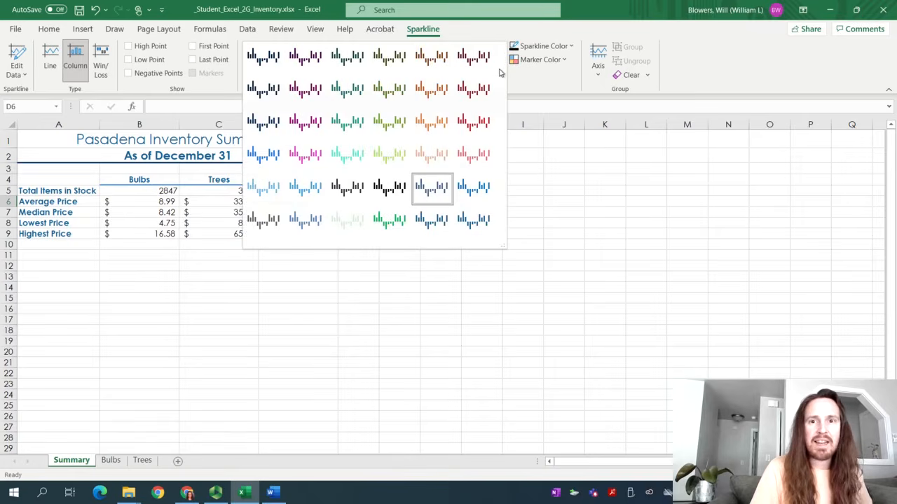
left_click(306, 57)
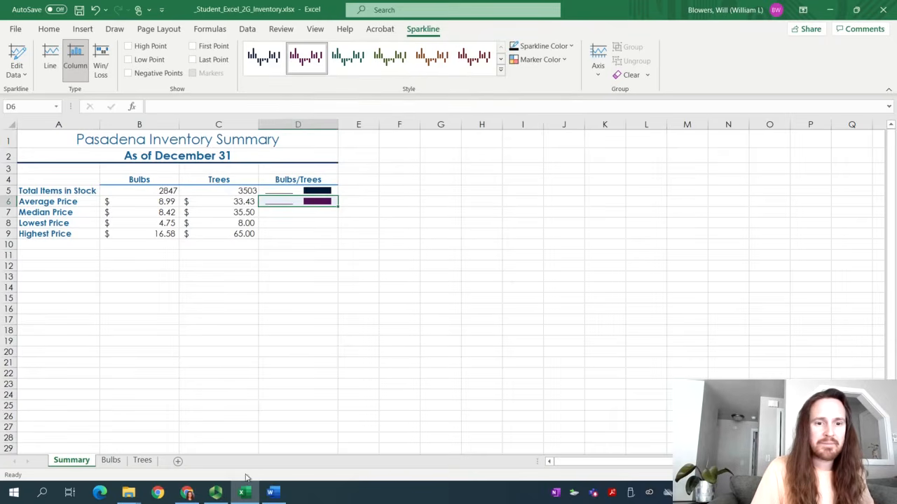
left_click(215, 492)
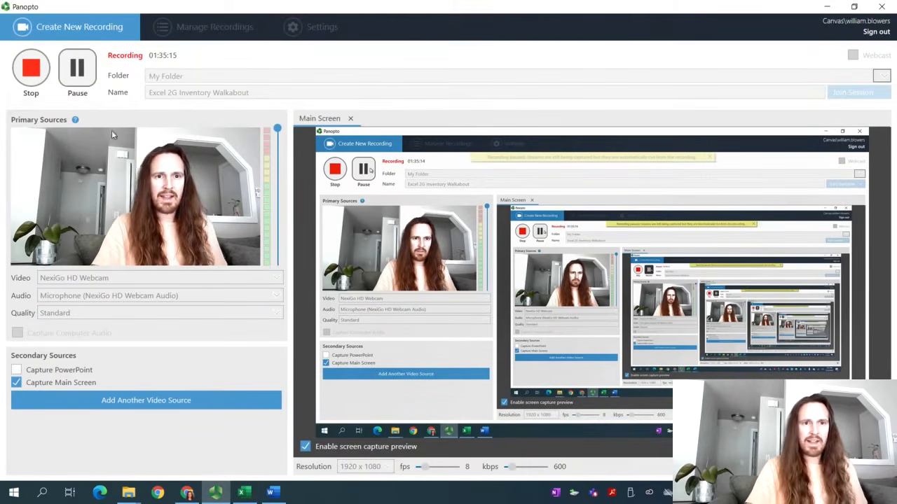
left_click(245, 491)
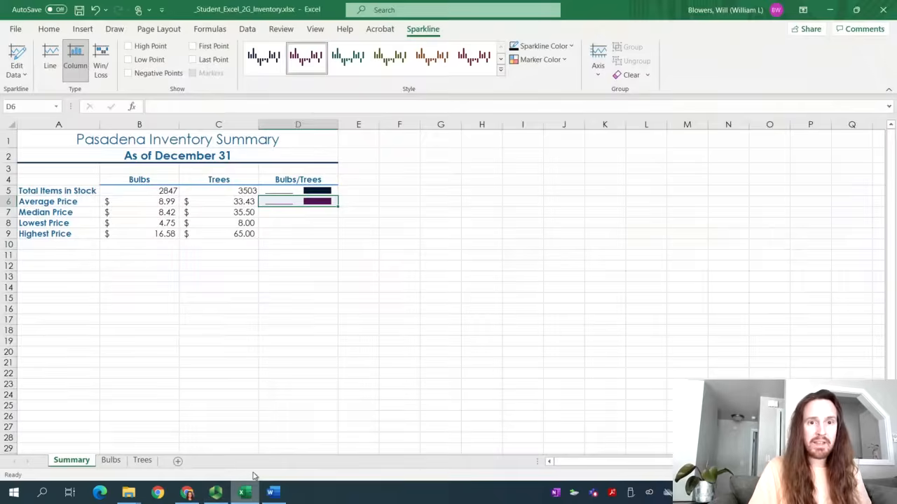
Step: Insert a column sparkline in cell D7 from data range B7:C7 and apply the third, dark teal style in the first row
left_click(301, 213)
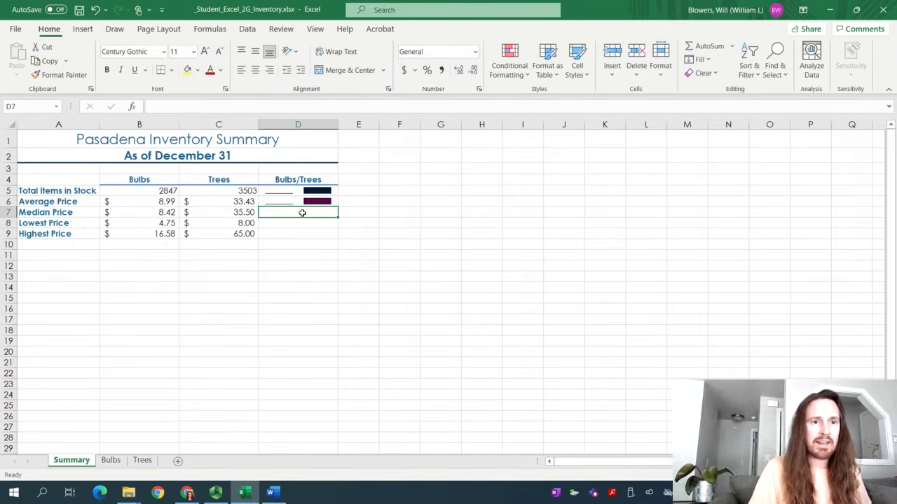
left_click(83, 29)
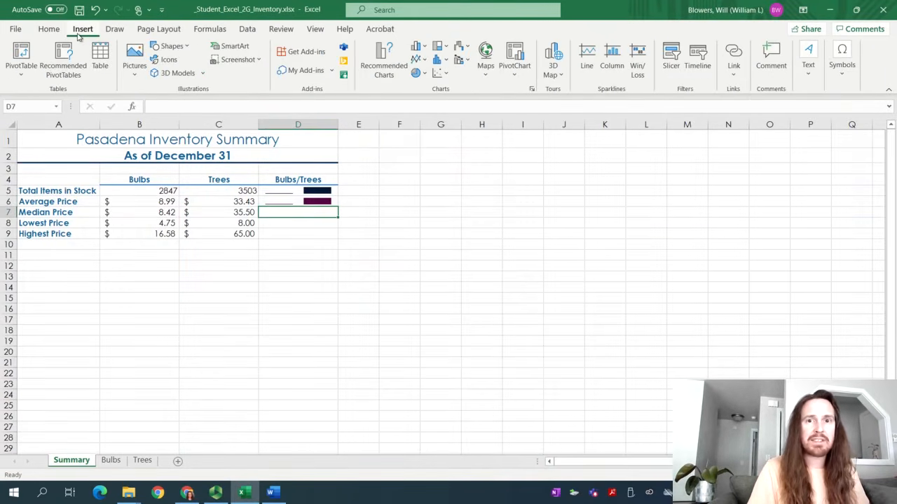
left_click(612, 62)
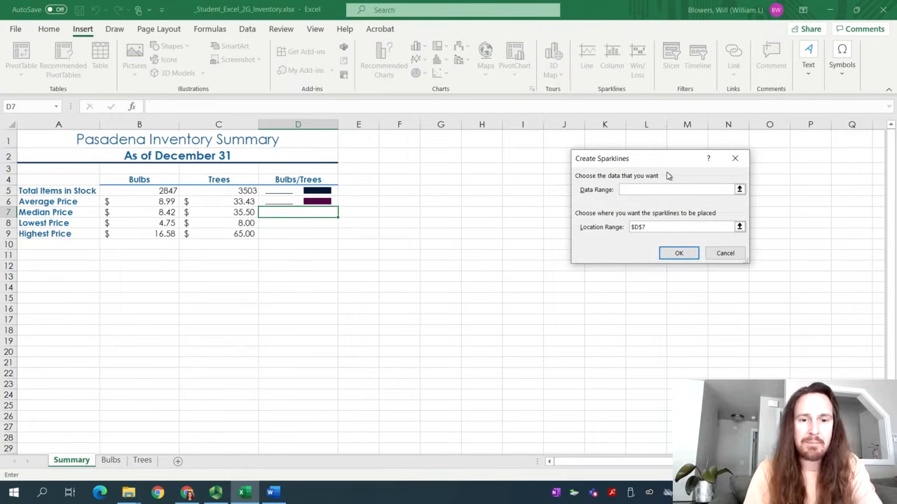
type("b7")
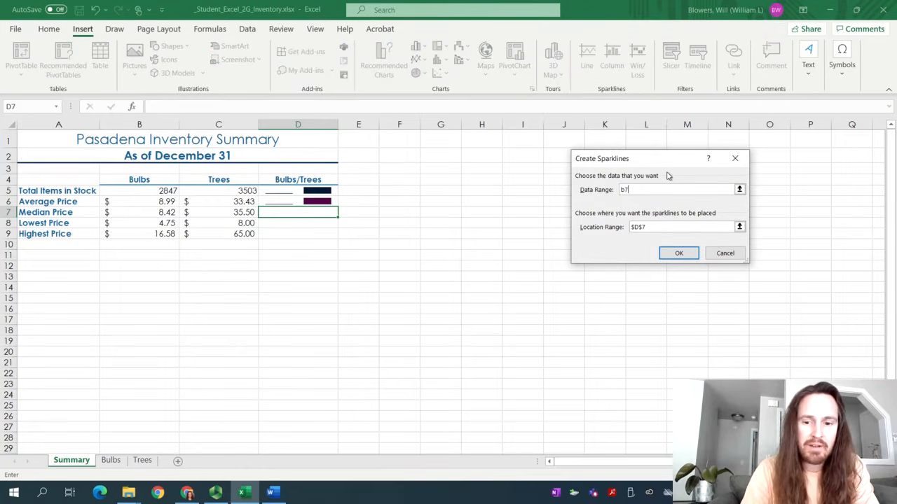
type(":c7")
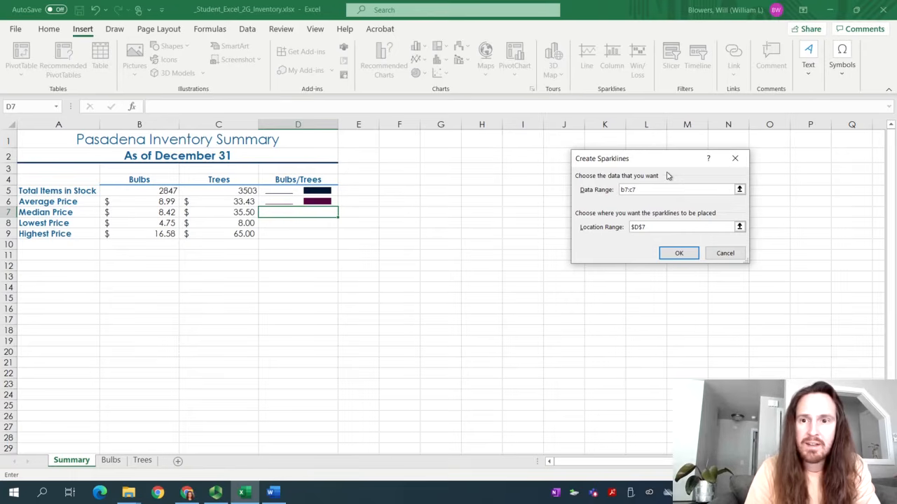
key("Return")
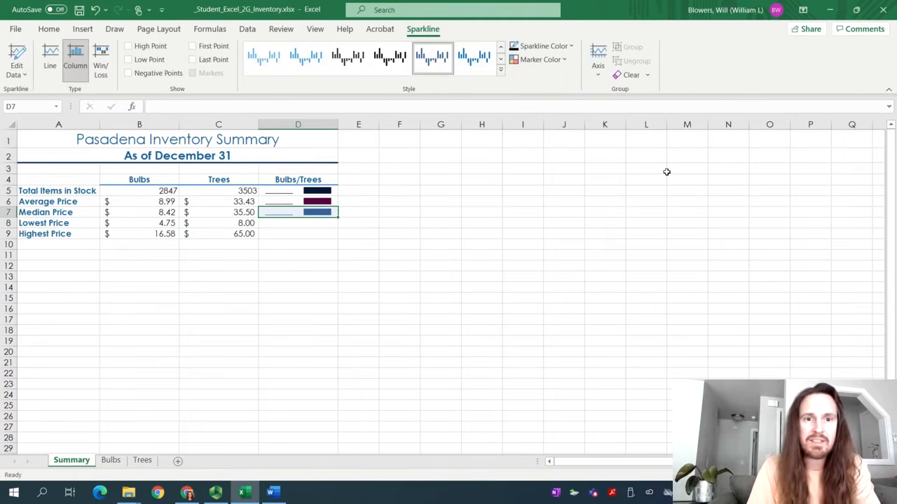
left_click(500, 70)
left_click(348, 58)
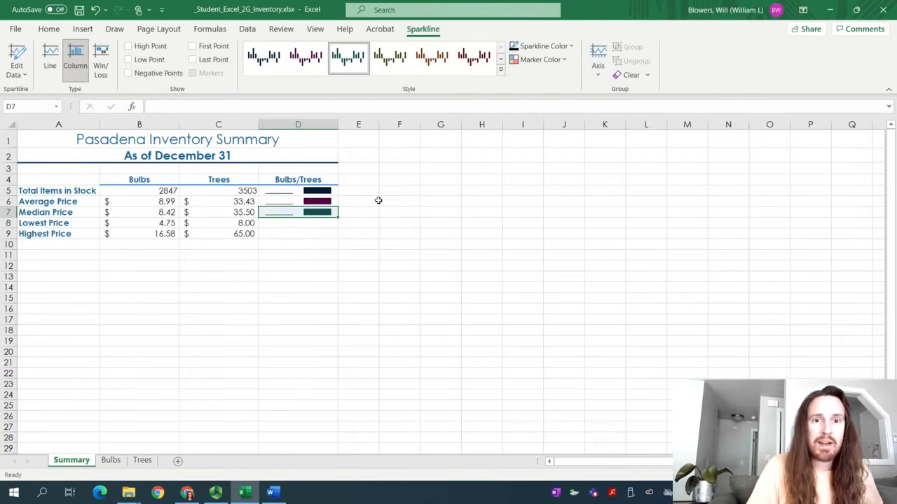
Step: Insert a column sparkline in cell D8 from the Lowest Price values for Bulbs and Trees, using the fourth, olive green style in the first row
left_click(304, 223)
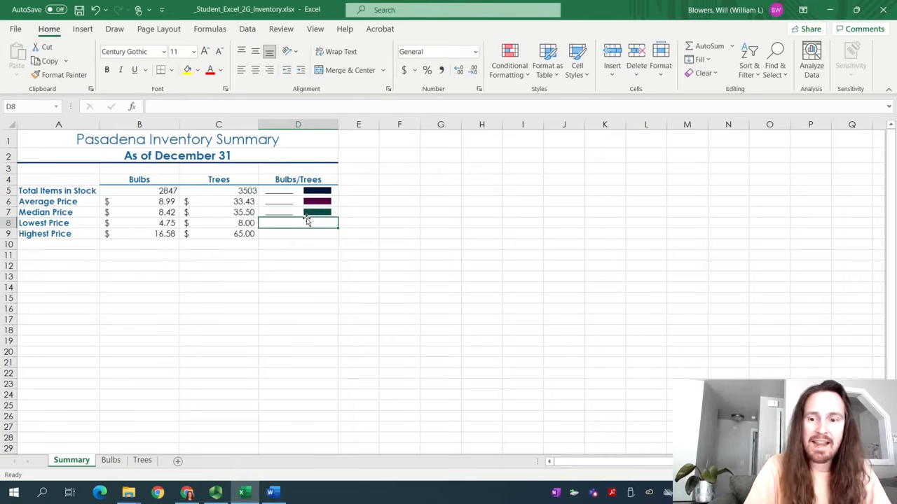
left_click(83, 30)
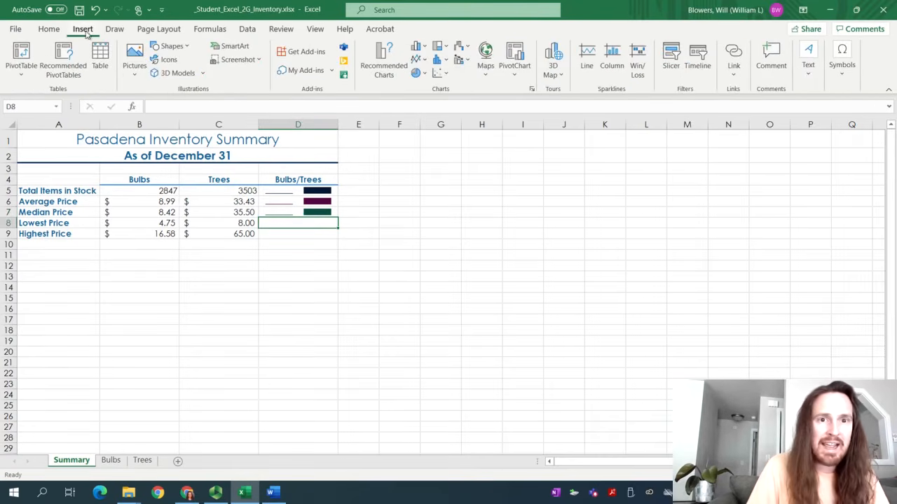
left_click(611, 67)
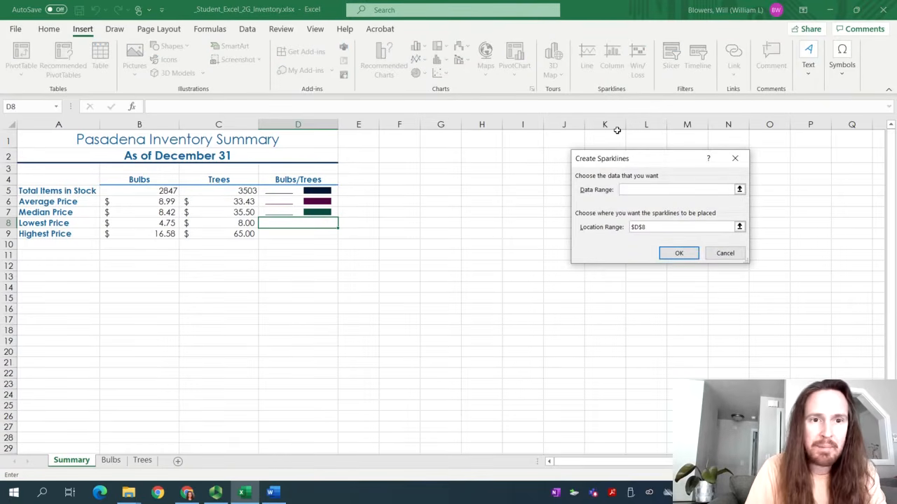
type("b")
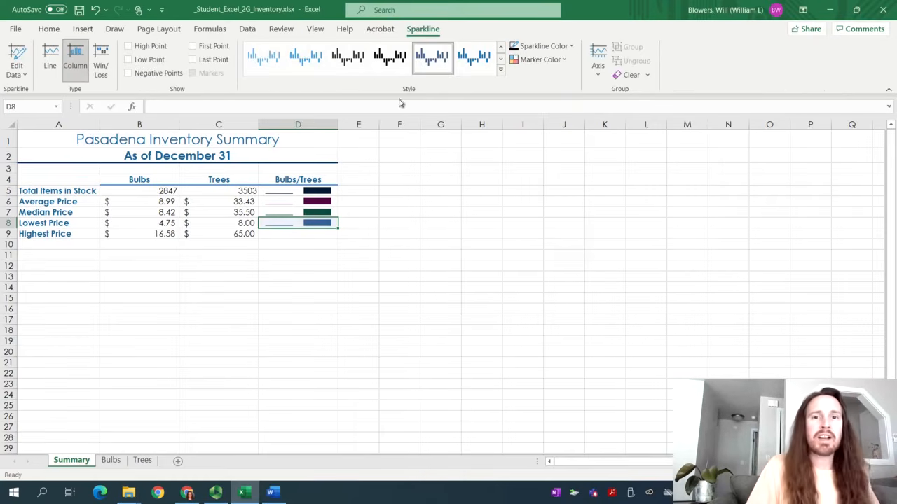
left_click(500, 69)
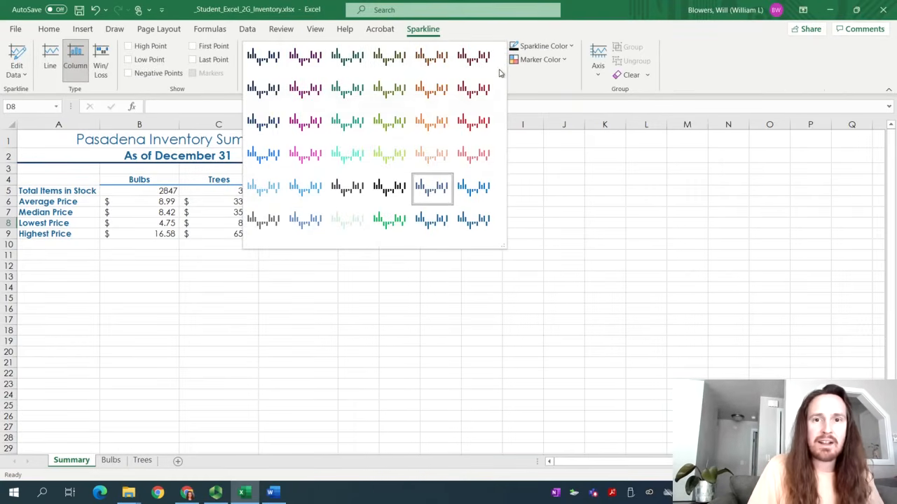
left_click(408, 61)
left_click(304, 236)
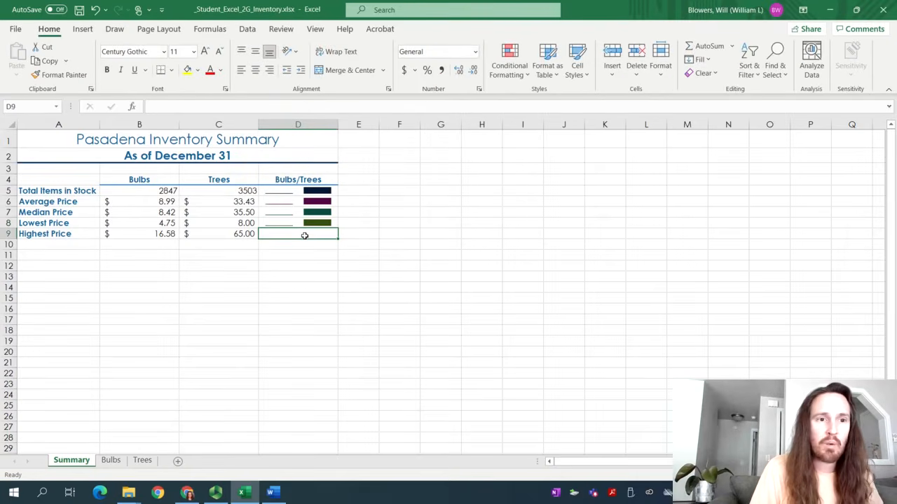
type("=")
key("BackSpace")
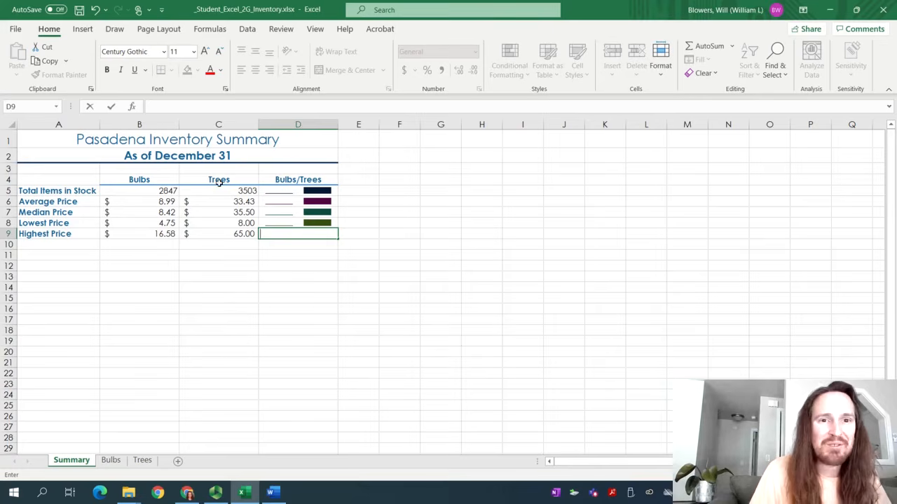
Step: Insert a column sparkline in cell D9 from data range B9:C9 and apply the fifth, brown-orange style in the first row
left_click(82, 29)
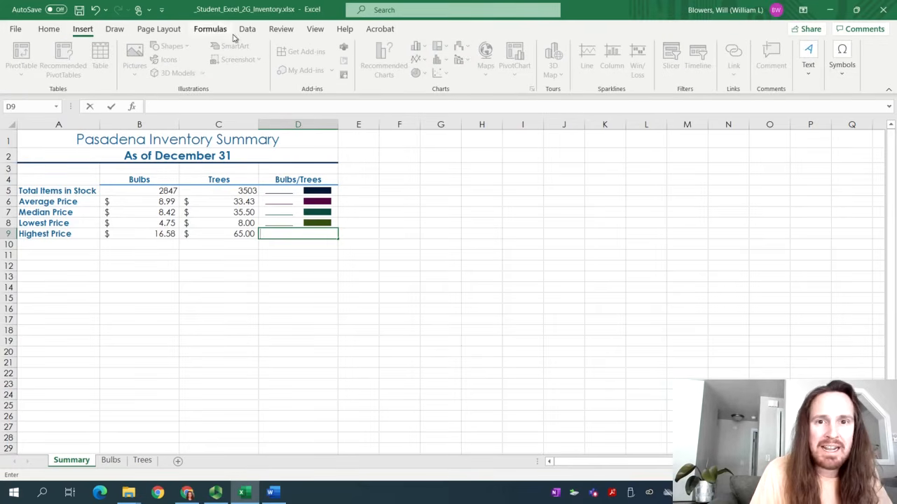
left_click(91, 233)
left_click(283, 236)
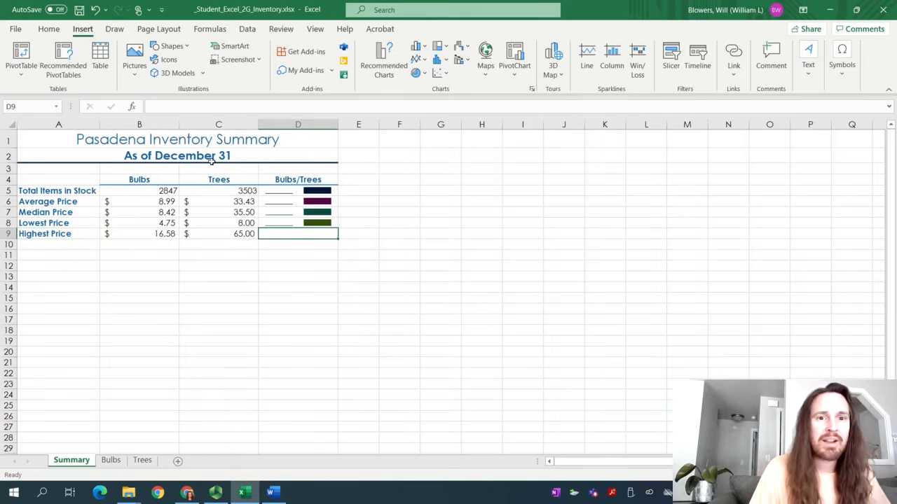
left_click(611, 63)
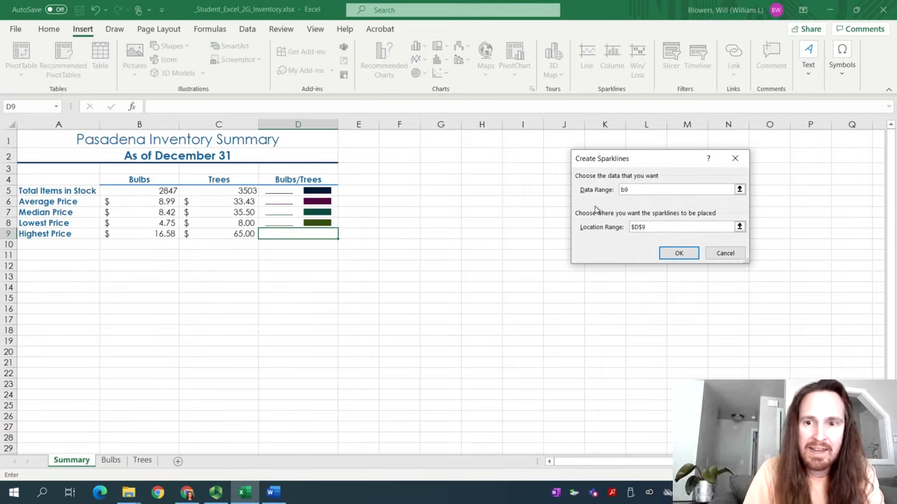
type("b9:")
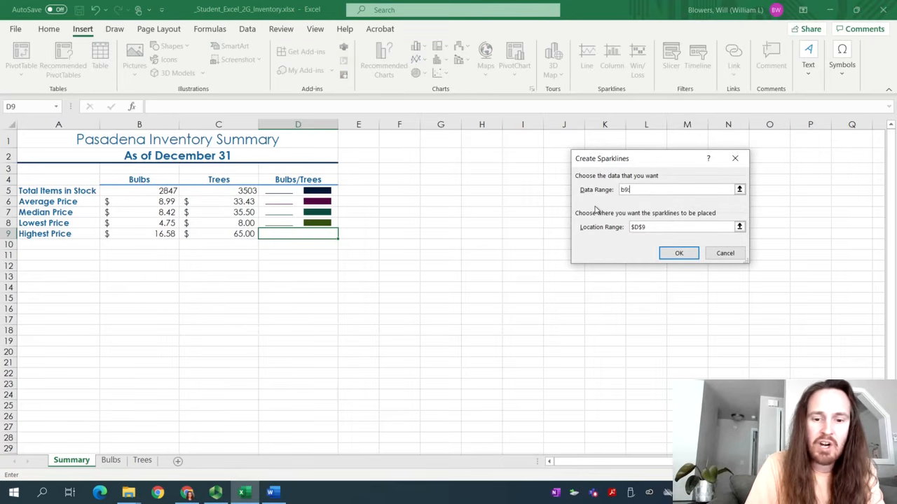
type("c9")
key("Return")
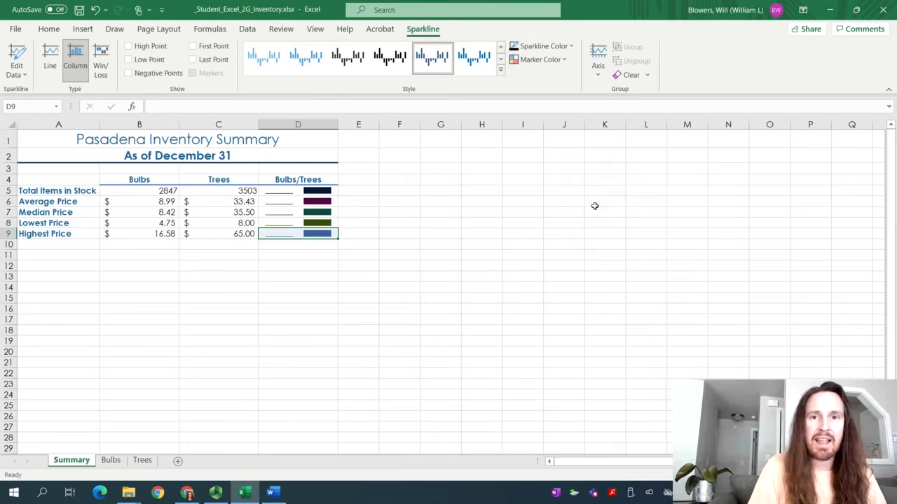
left_click(501, 70)
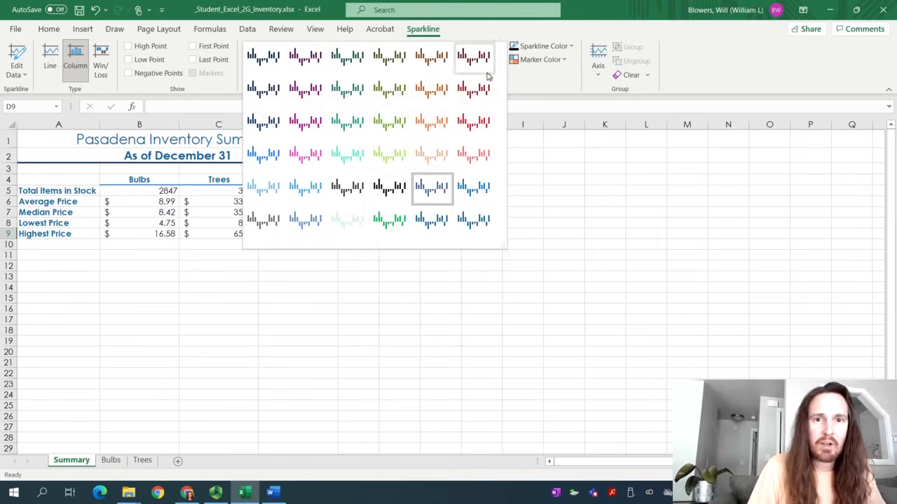
left_click(431, 57)
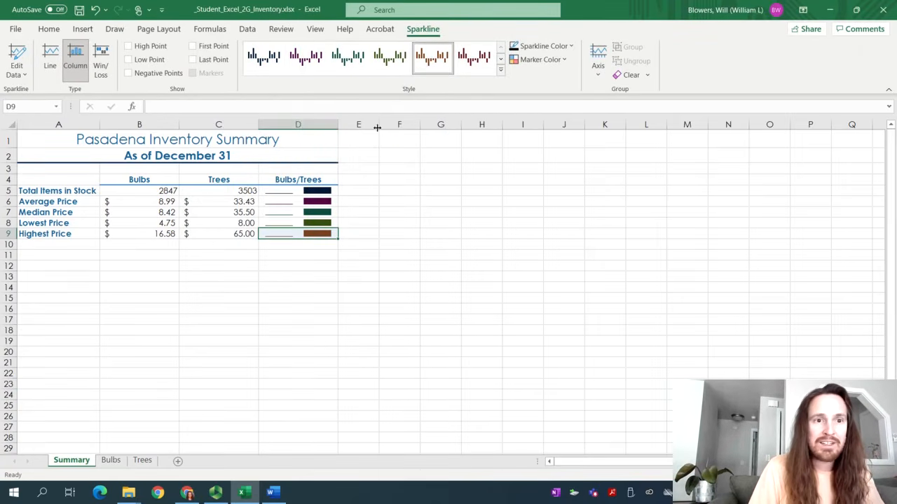
Step: Switch to the Word instructions document and highlight the text of instruction 22 about column sparklines in yellow
left_click(272, 492)
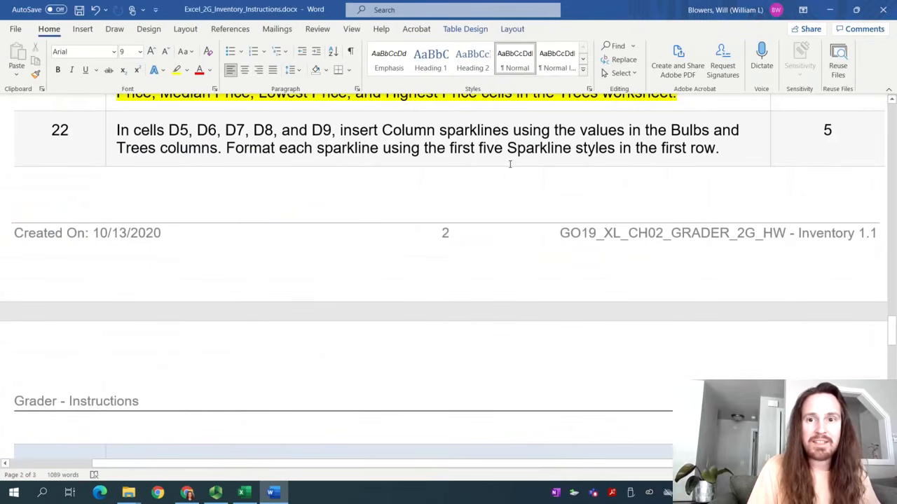
scroll(509, 165, "up", 2)
left_click_drag(725, 209, 118, 188)
left_click(176, 70)
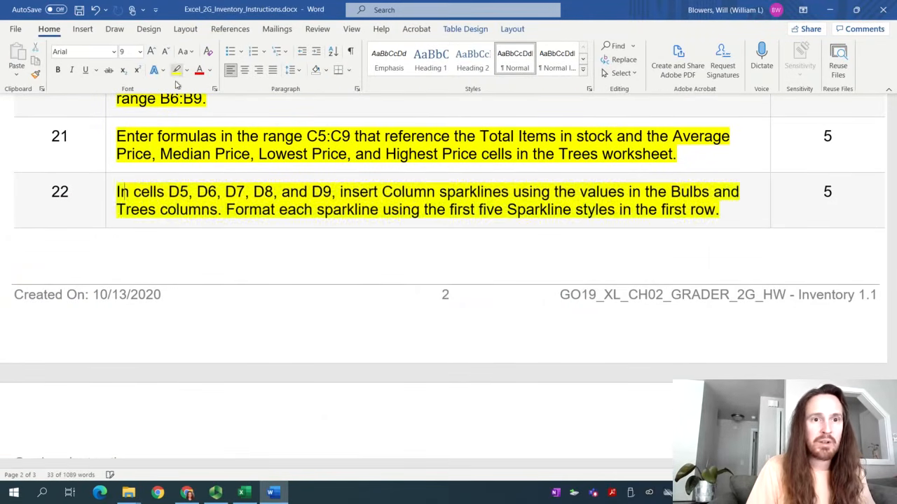
Step: Read instruction 23, switch to the Excel workbook, and apply Comma Style with zero decimal places to range B5:C5 of the Summary worksheet
scroll(230, 211, "down", 8)
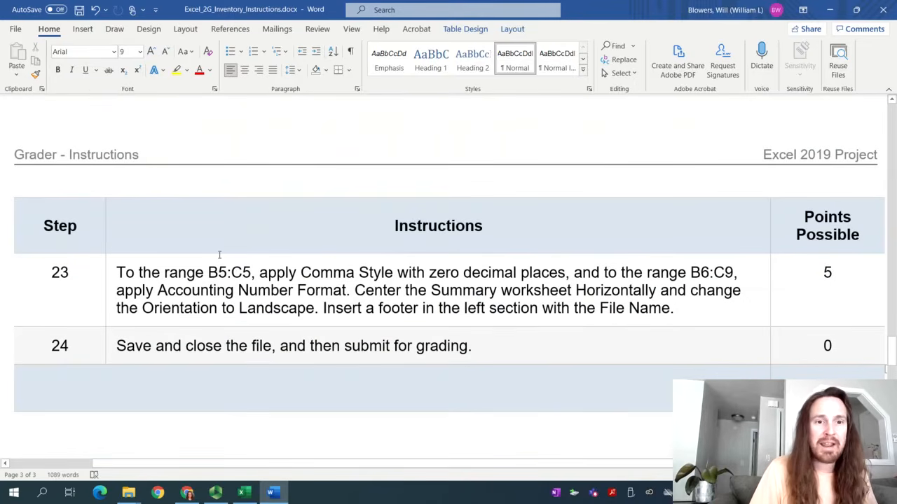
left_click(218, 265)
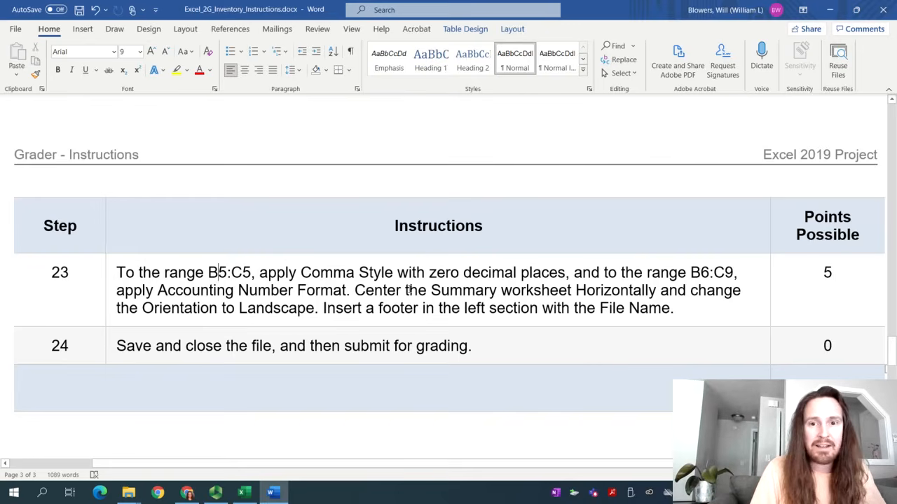
left_click(243, 493)
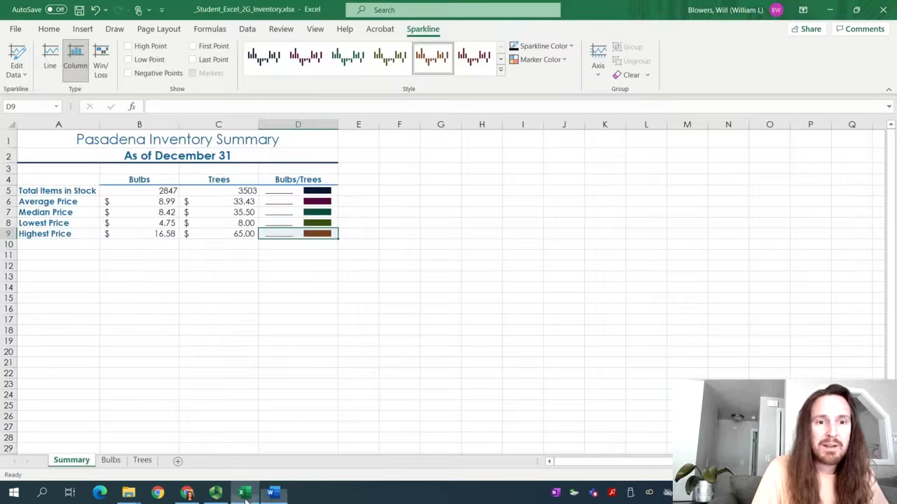
left_click(131, 191)
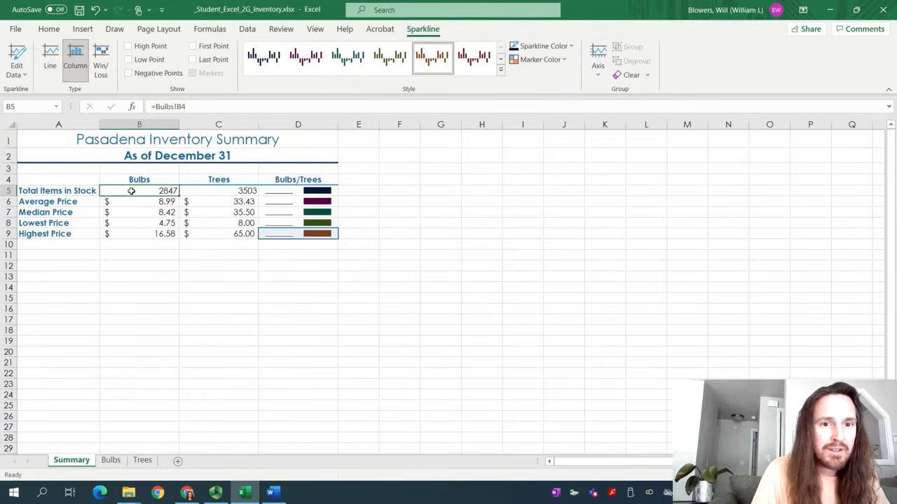
left_click_drag(167, 191, 188, 191)
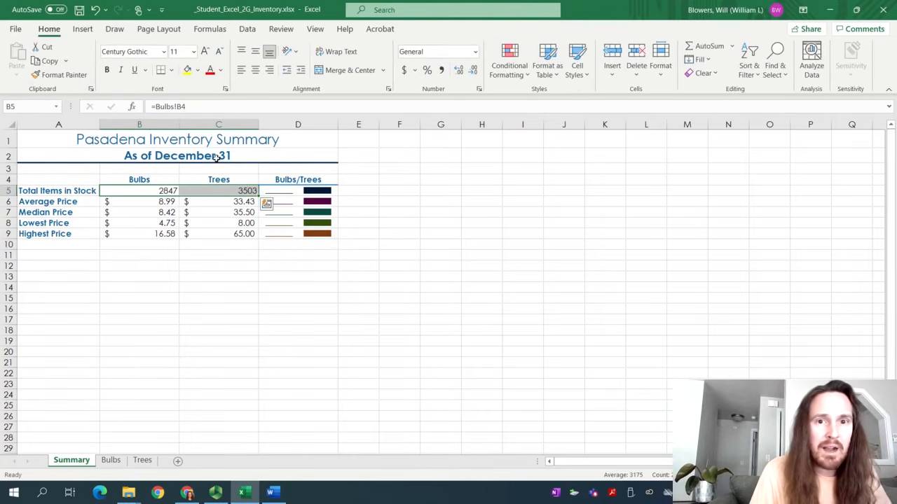
left_click(442, 71)
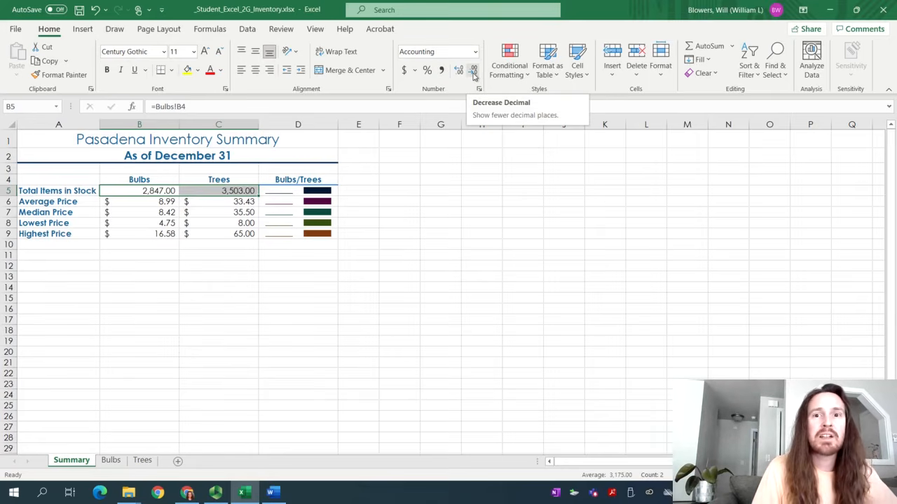
left_click(473, 73)
left_click(474, 72)
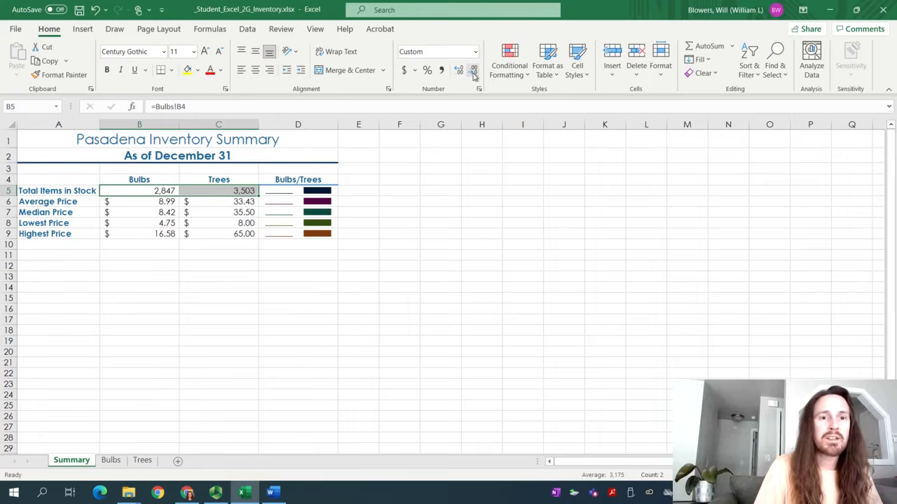
Step: Check the range named in the Word instructions and apply Accounting Number Format to B6:C9 in the Excel Summary worksheet
left_click(271, 493)
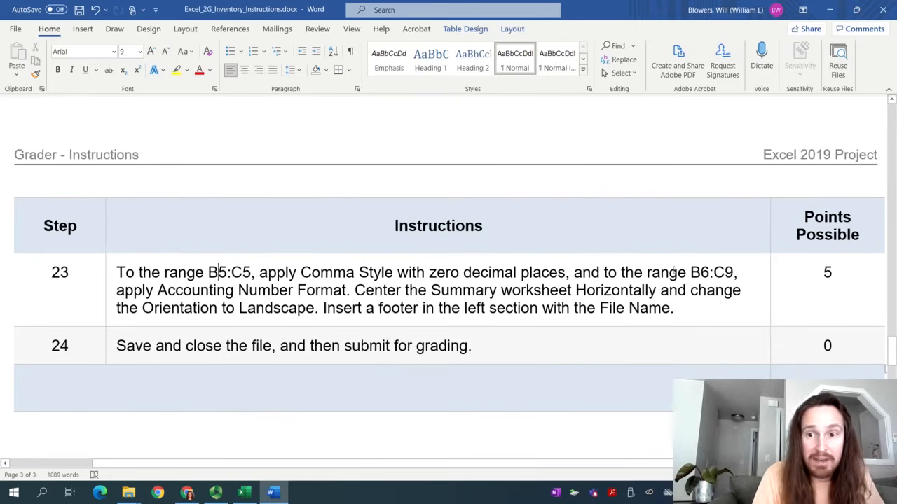
left_click_drag(692, 275, 734, 275)
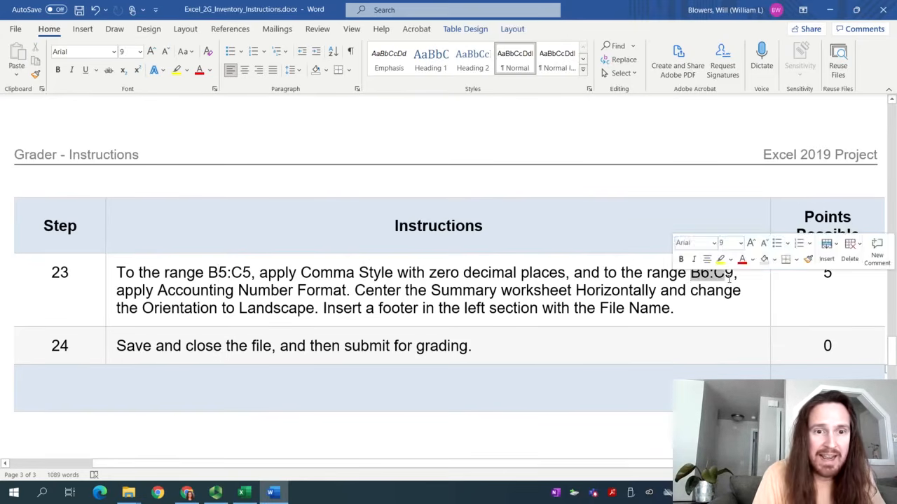
left_click(239, 494)
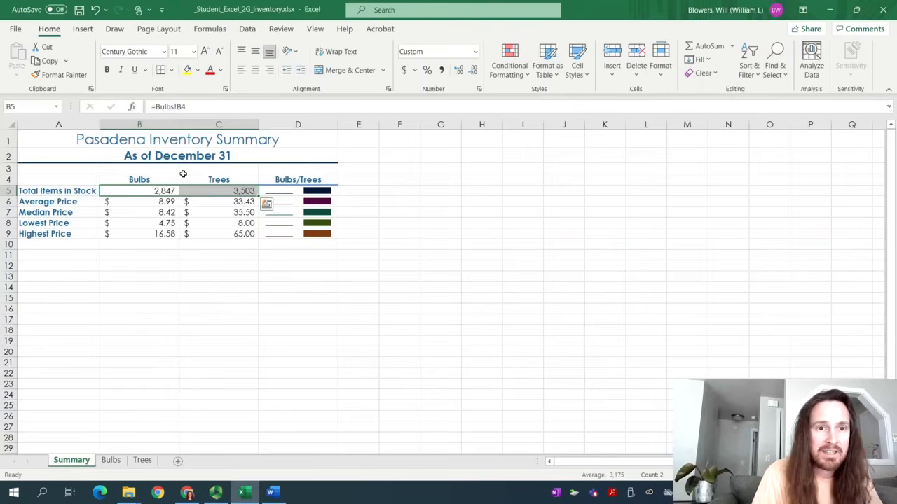
left_click(139, 203)
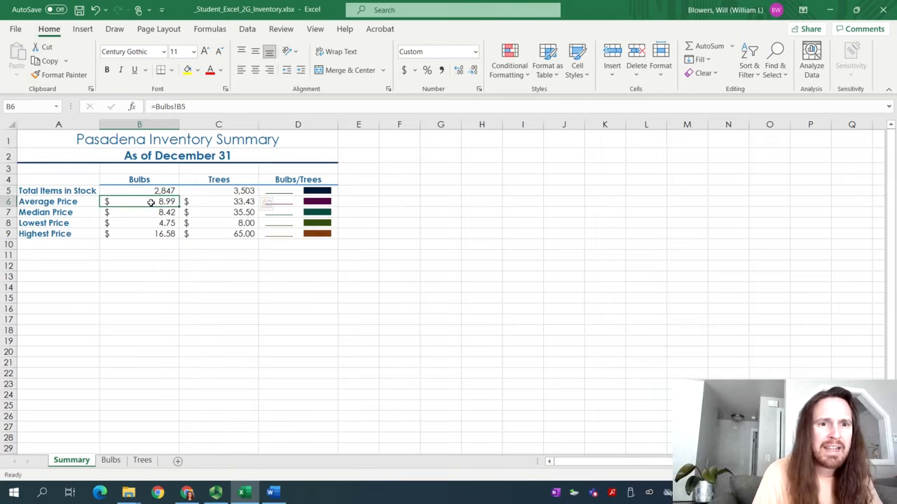
left_click_drag(151, 202, 210, 232)
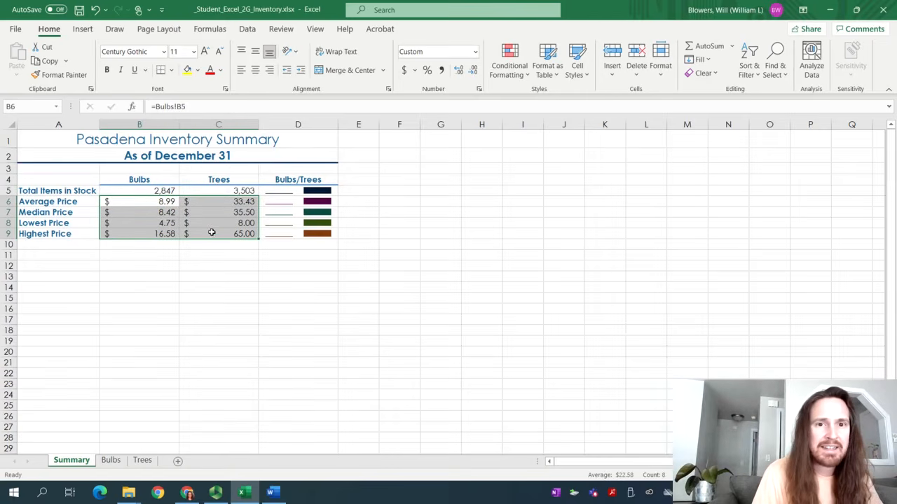
left_click(406, 71)
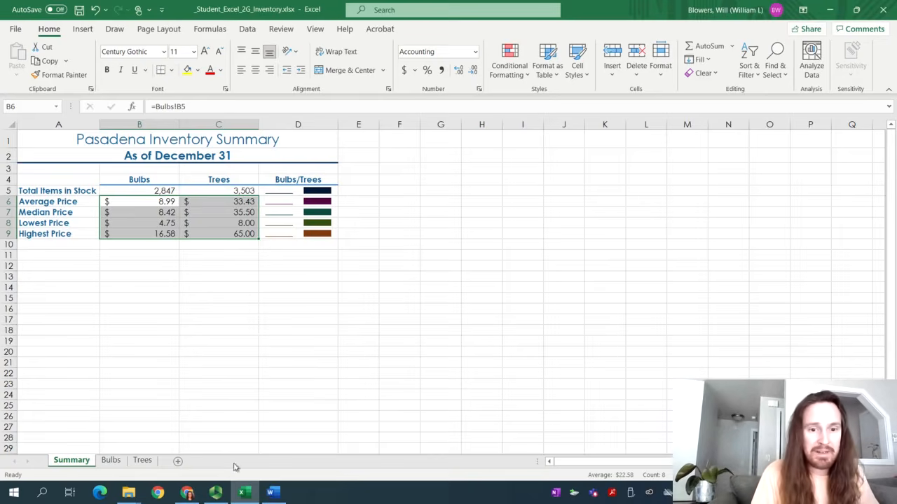
Step: In the Summary worksheet's Page Setup, choose Landscape orientation and center the page horizontally
left_click(271, 493)
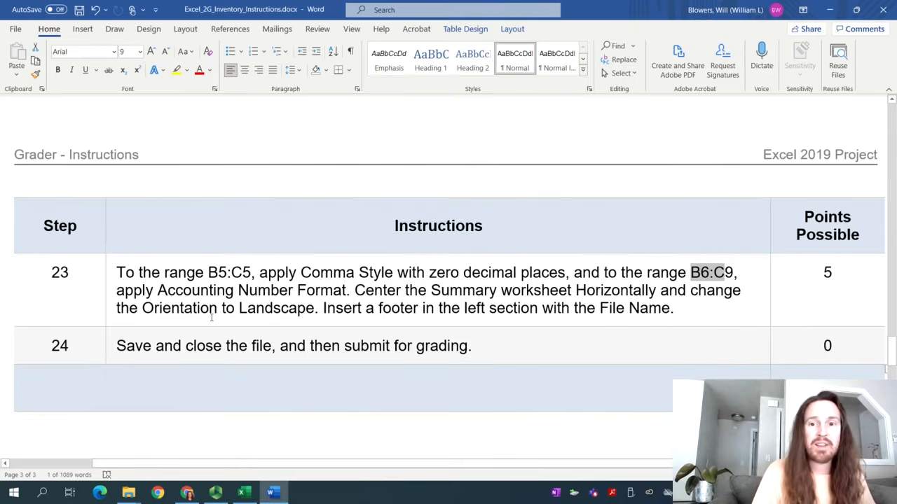
left_click(244, 493)
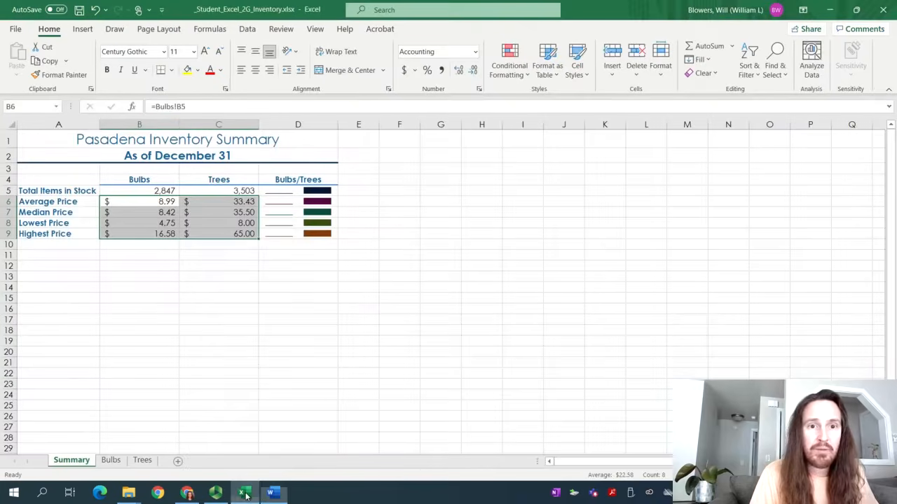
left_click(223, 217)
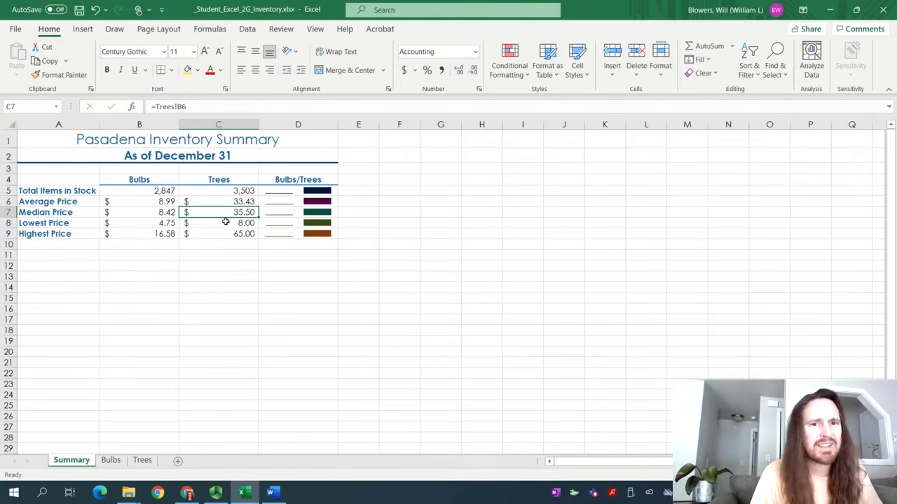
left_click(157, 29)
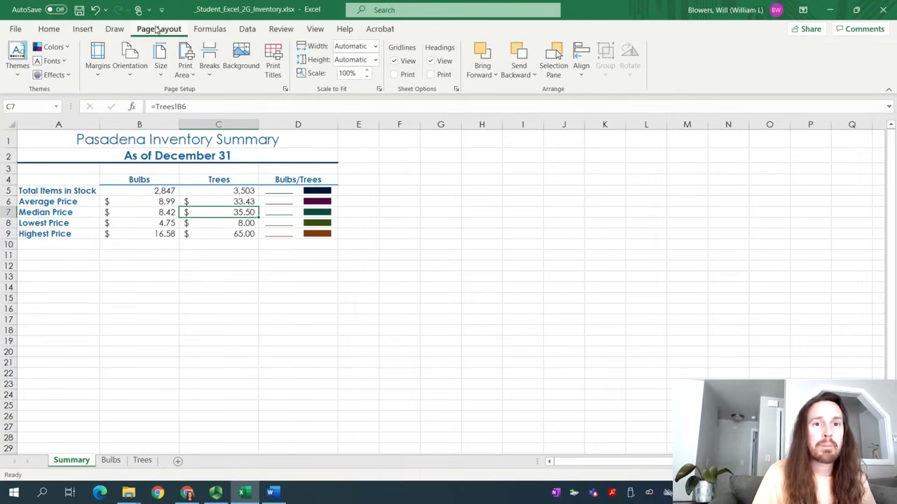
left_click(285, 90)
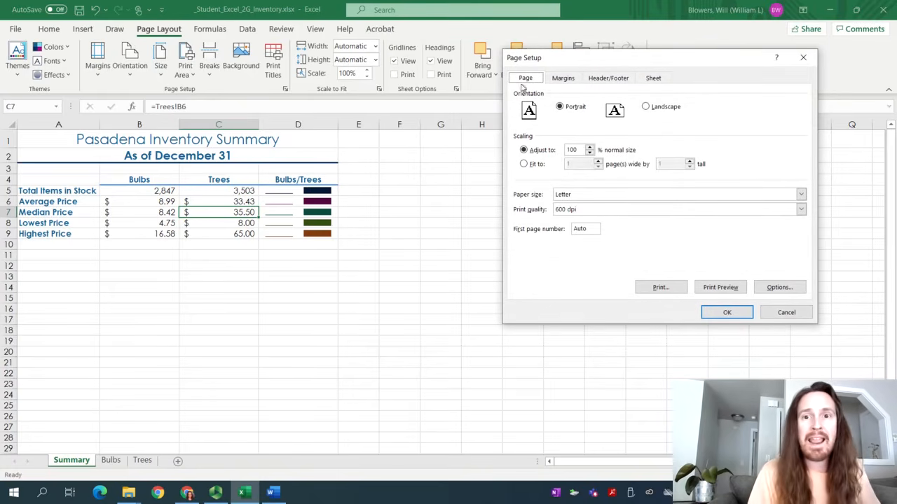
left_click(654, 110)
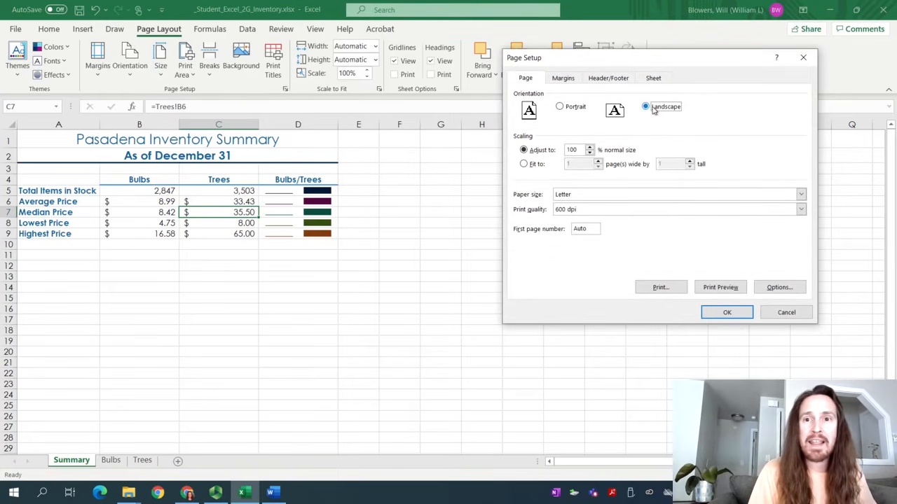
left_click(557, 82)
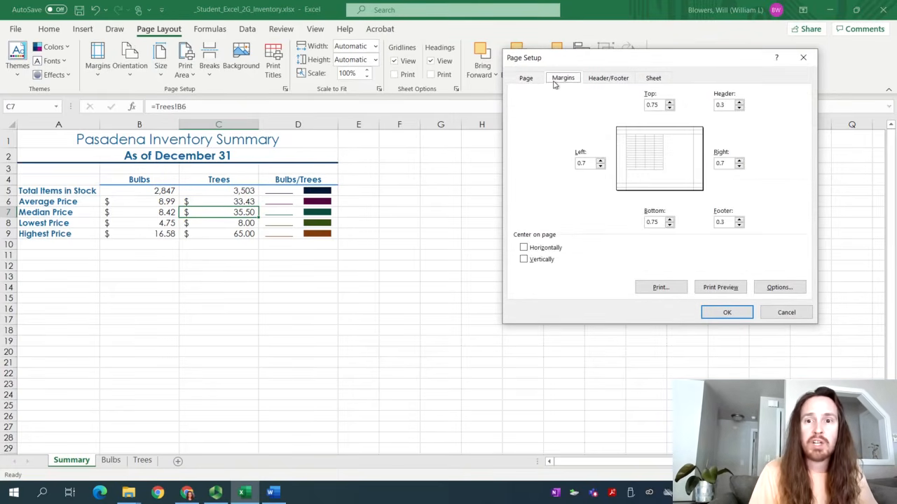
left_click(536, 248)
Step: Check the footer requirement in the Word instructions and insert the File Name in the left section of the Summary worksheet's custom footer
left_click(273, 492)
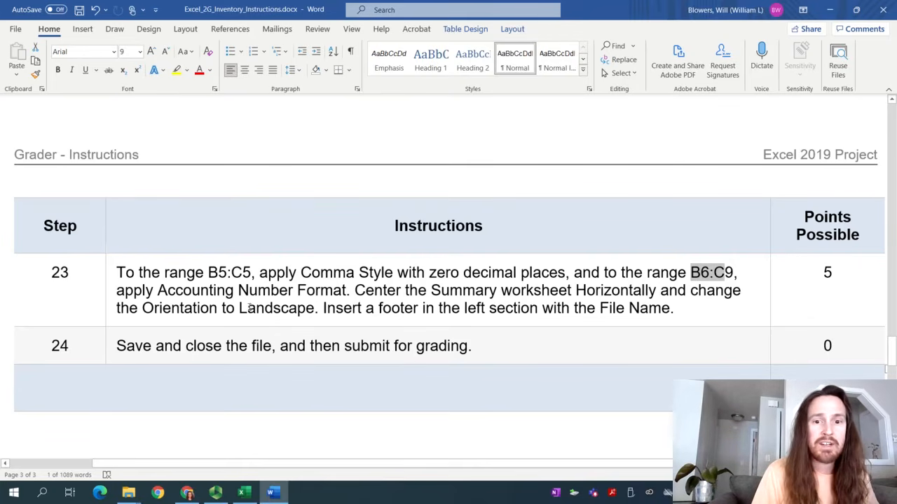
left_click(244, 493)
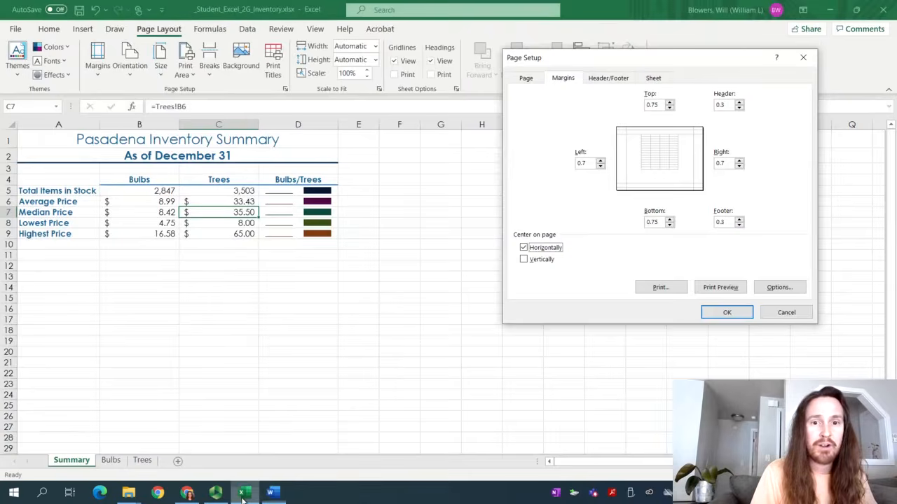
left_click(611, 78)
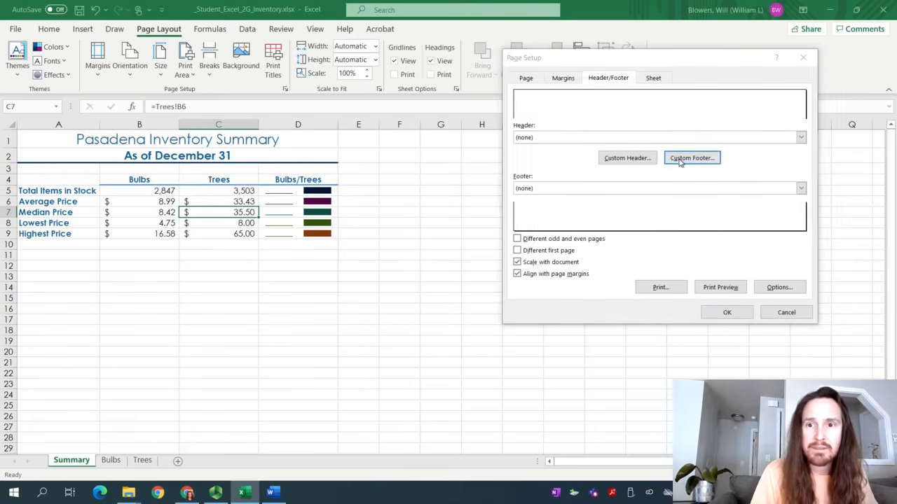
left_click(691, 158)
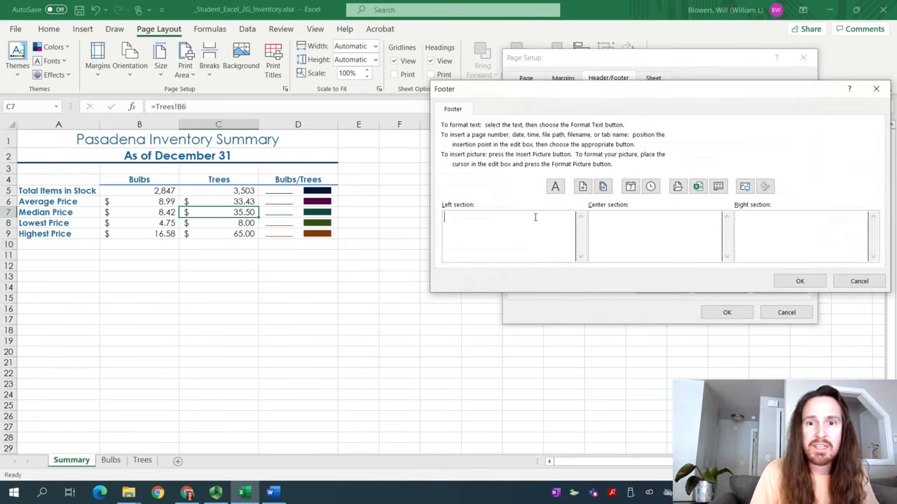
left_click(698, 186)
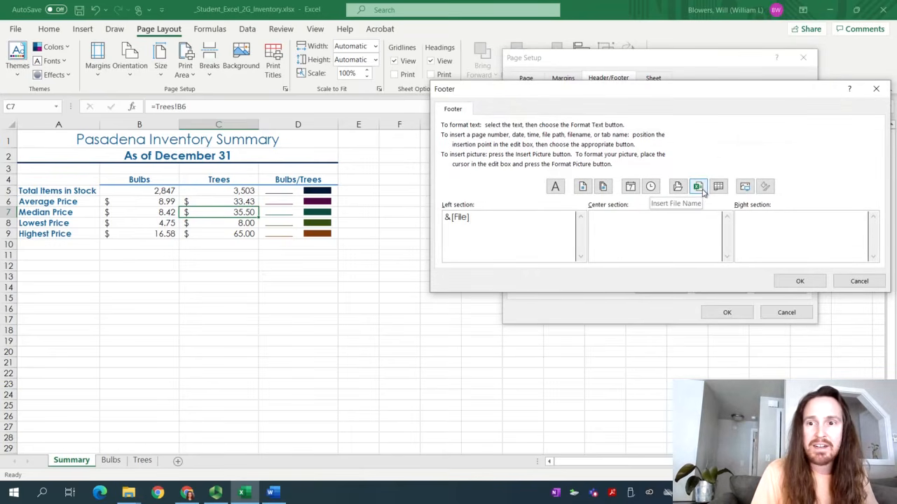
left_click(799, 281)
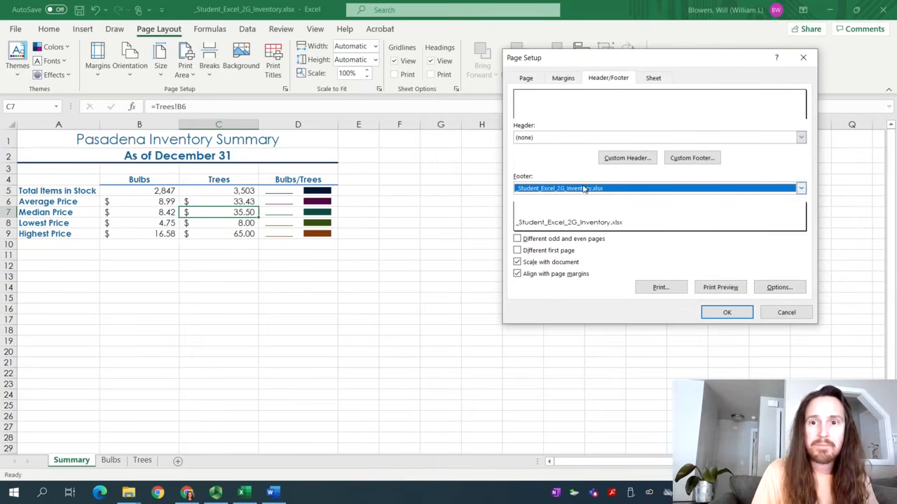
Step: Switch to the Word instructions document and highlight the full text of instruction 23 in yellow
left_click(273, 492)
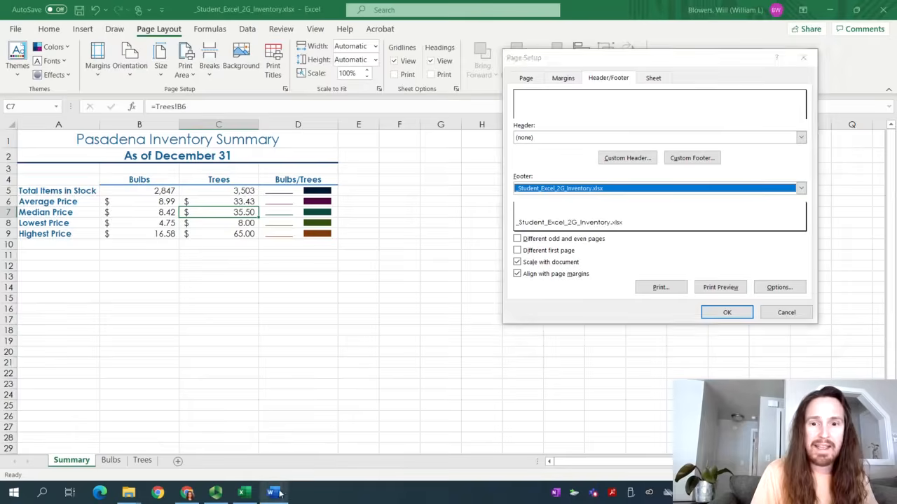
left_click(521, 308)
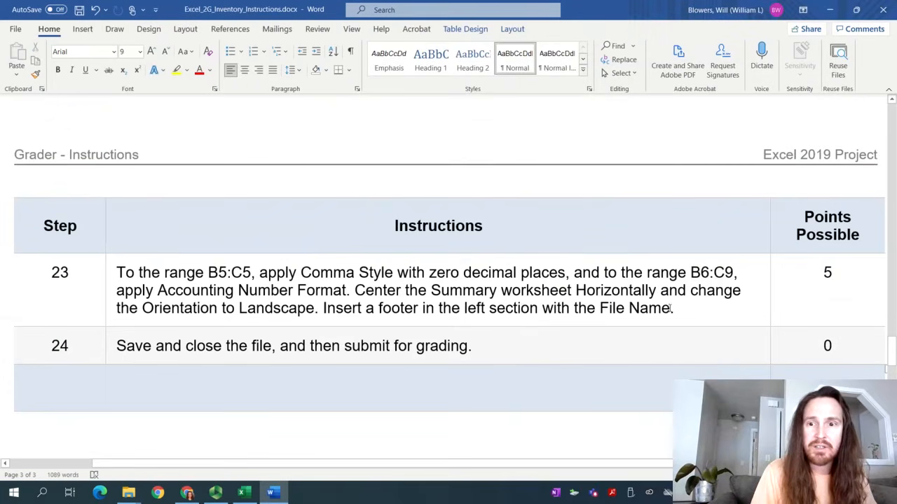
left_click_drag(672, 310, 116, 272)
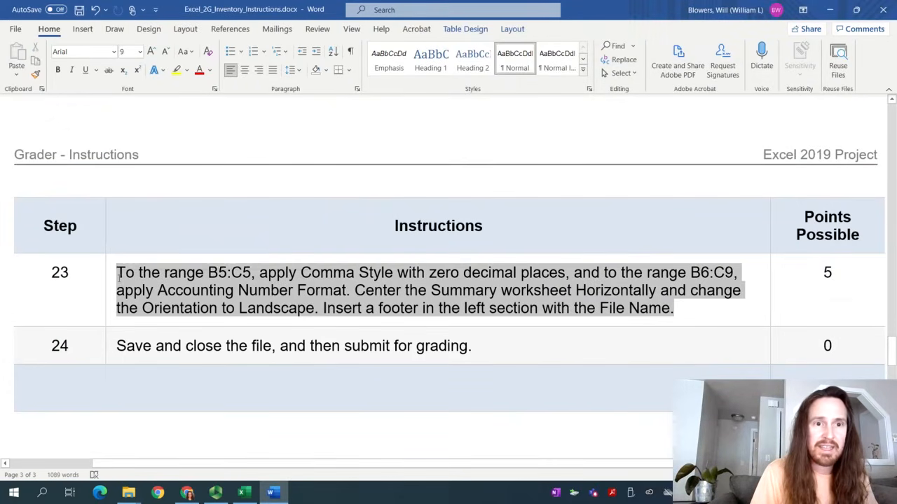
key("ctrl+alt+h")
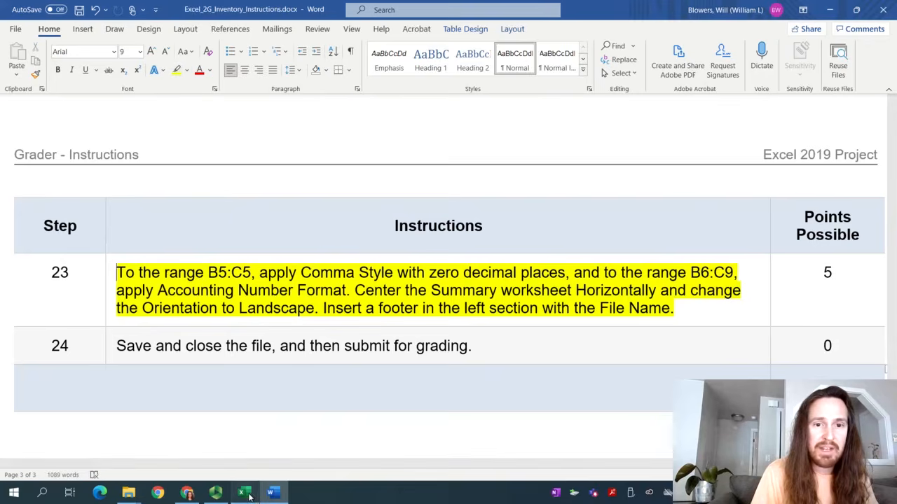
Step: Return to the Excel workbook, review the margins, orientation and footer in Page Setup, and apply the settings to the Summary worksheet
left_click(243, 493)
left_click(565, 79)
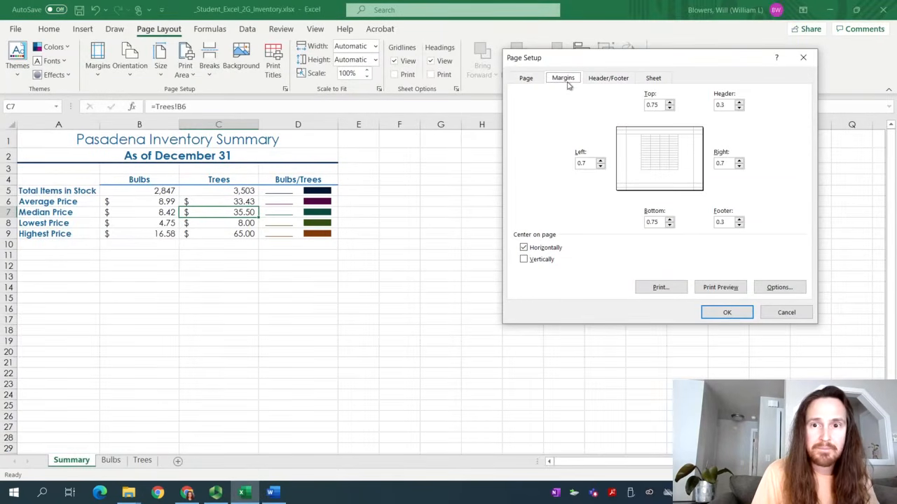
left_click(524, 79)
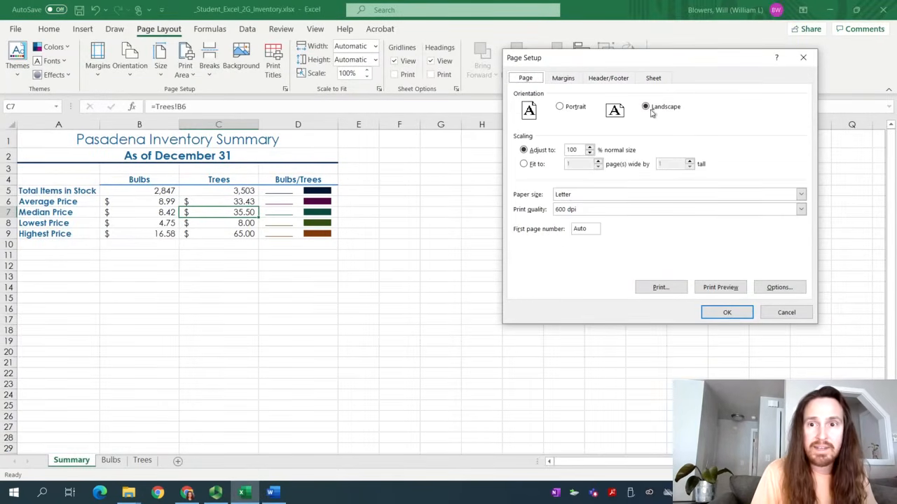
left_click(652, 80)
left_click(610, 79)
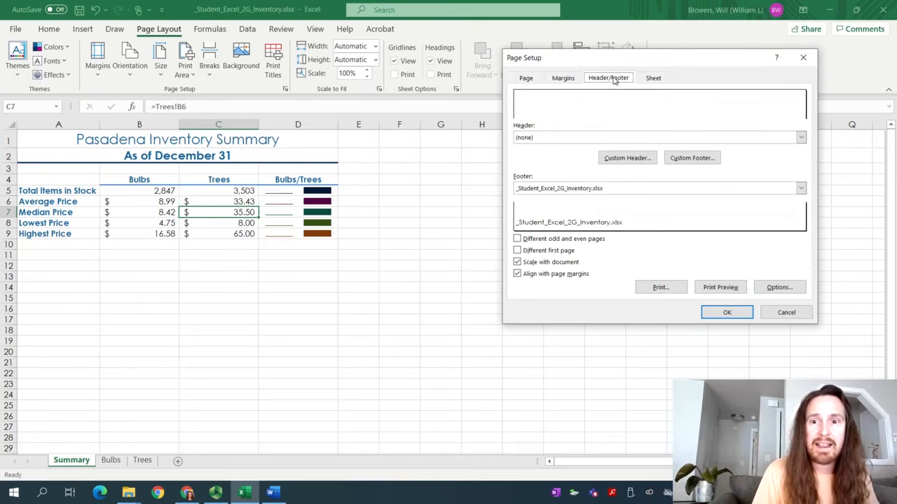
left_click(725, 314)
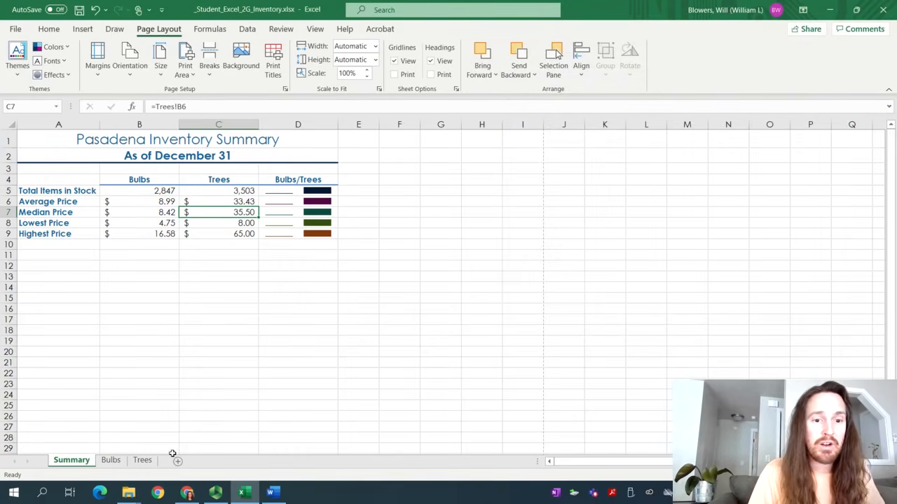
mouse_move(188, 493)
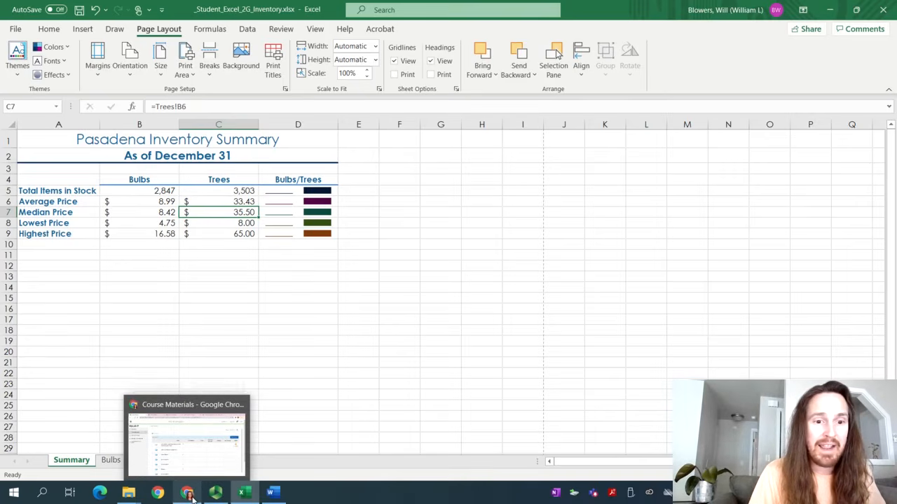
Step: Switch to Chrome and bring up the submission page of the Excel 2G Inventory homework
left_click(188, 434)
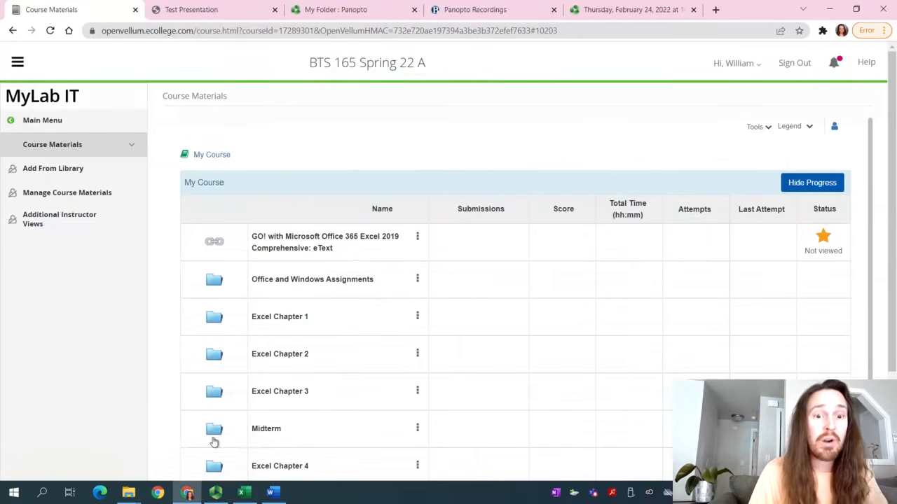
scroll(263, 364, "down", 2)
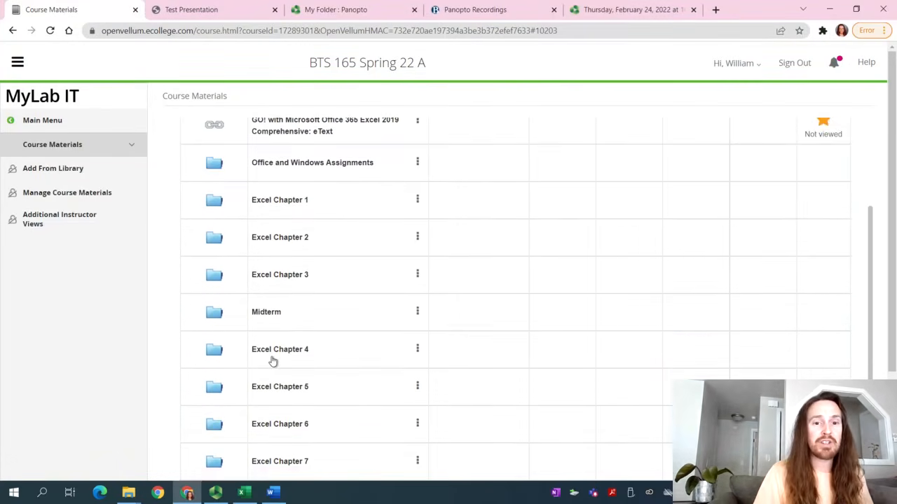
left_click(171, 5)
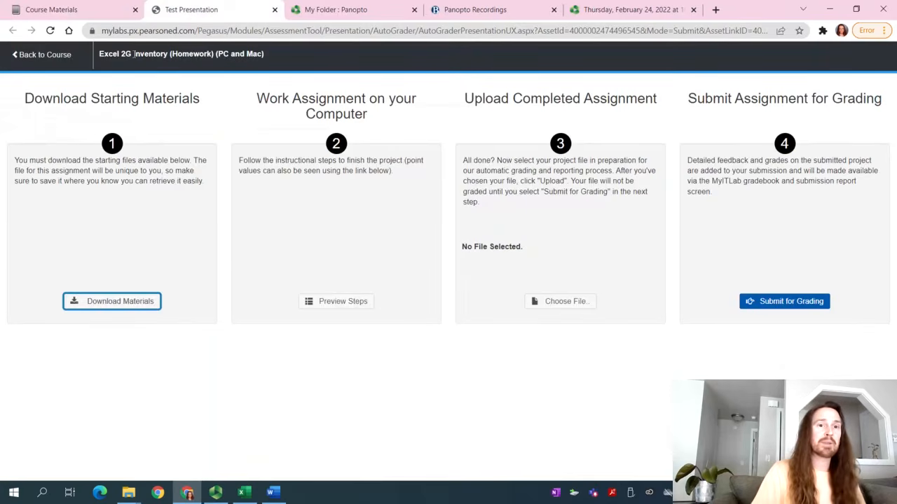
left_click(215, 492)
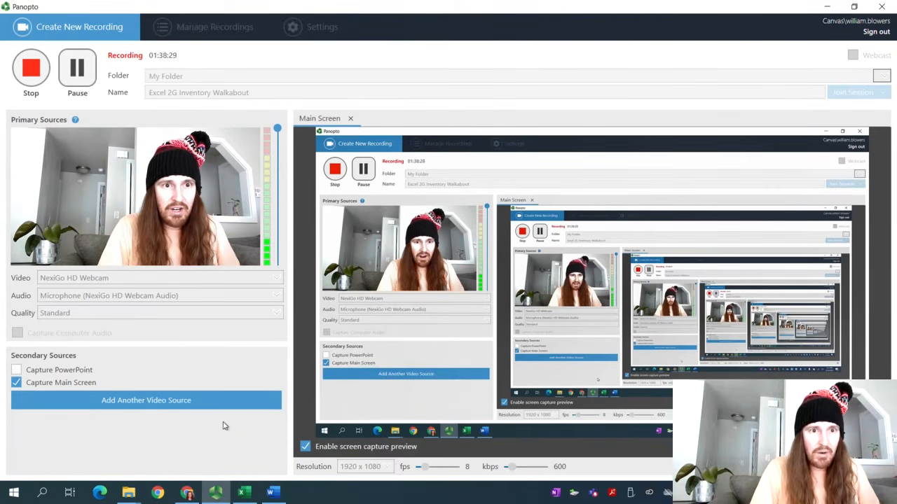
key("alt+Tab")
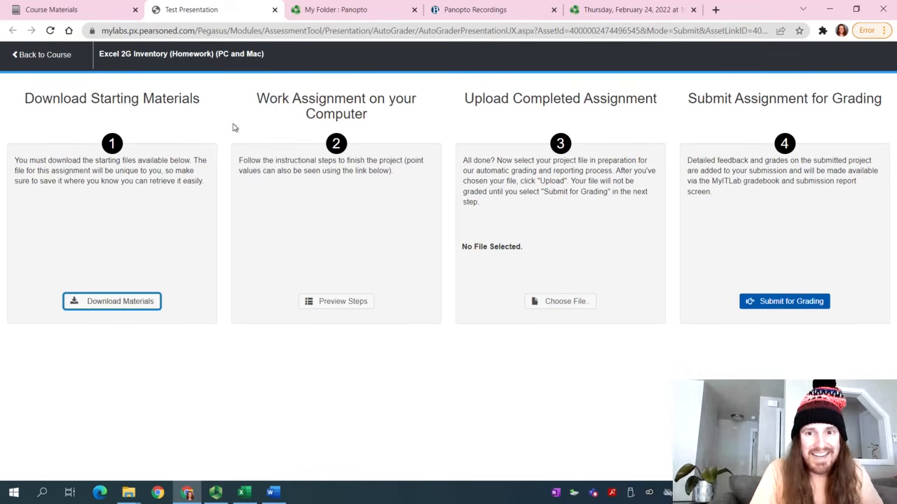
Step: Upload _Student_Excel_2G_Inventory.xlsx from the _Student_Excel_2G_Inventory folder in Downloads as the completed assignment
left_click(534, 301)
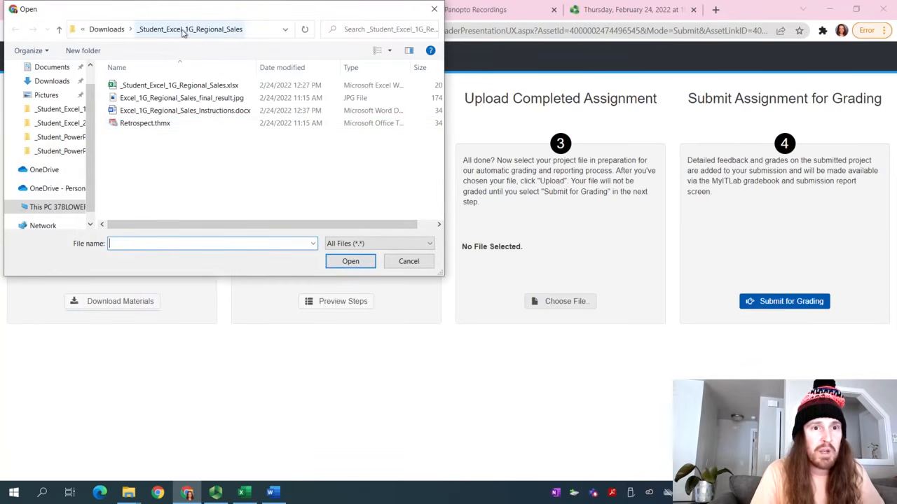
left_click(106, 29)
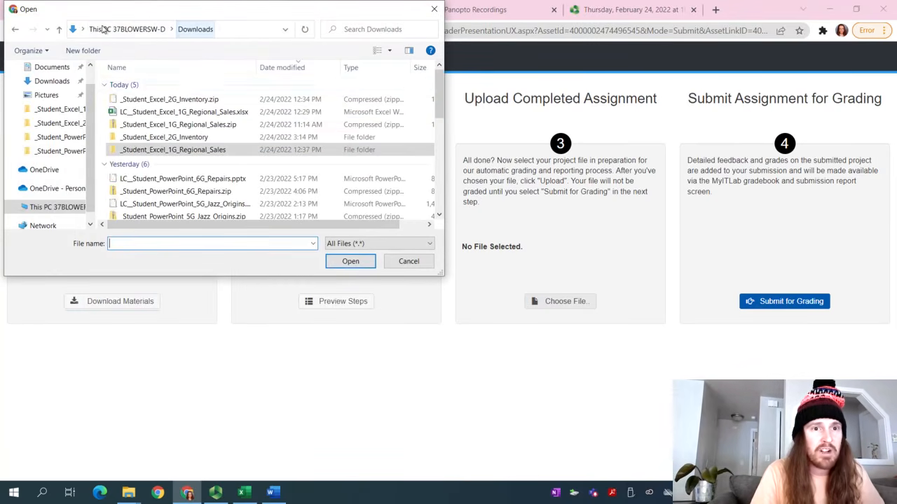
double_click(181, 138)
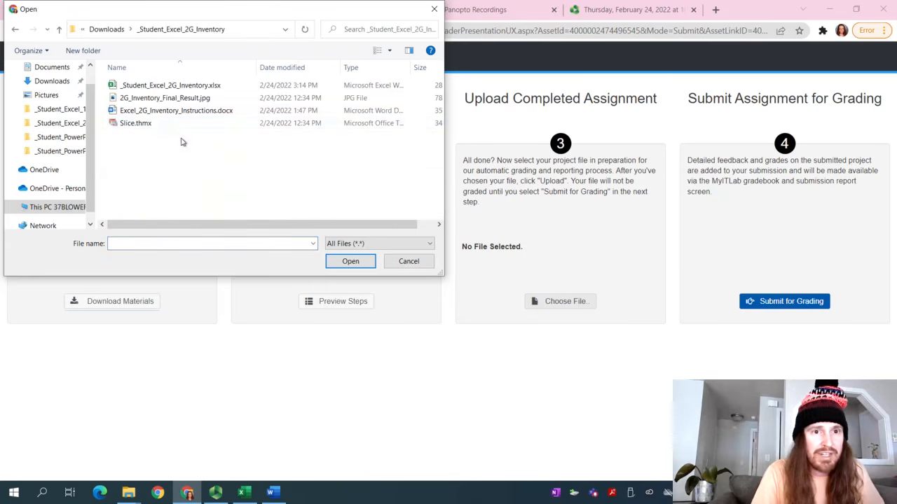
double_click(171, 85)
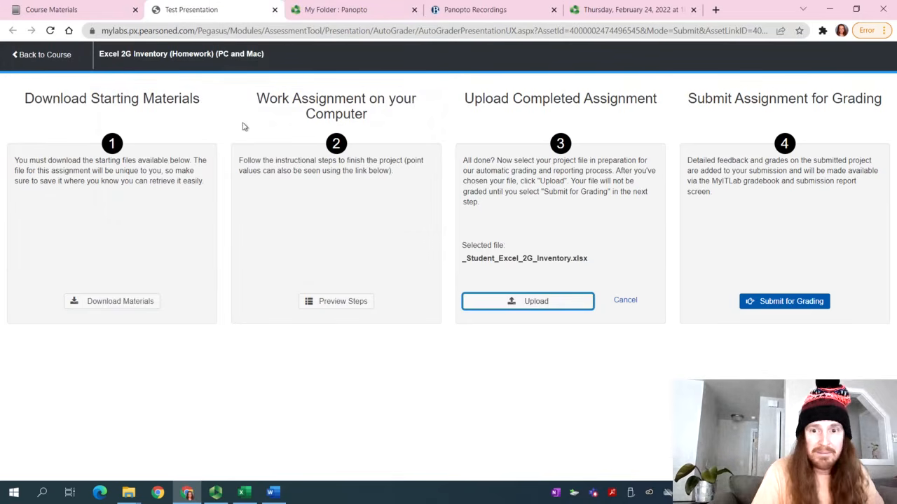
left_click(498, 303)
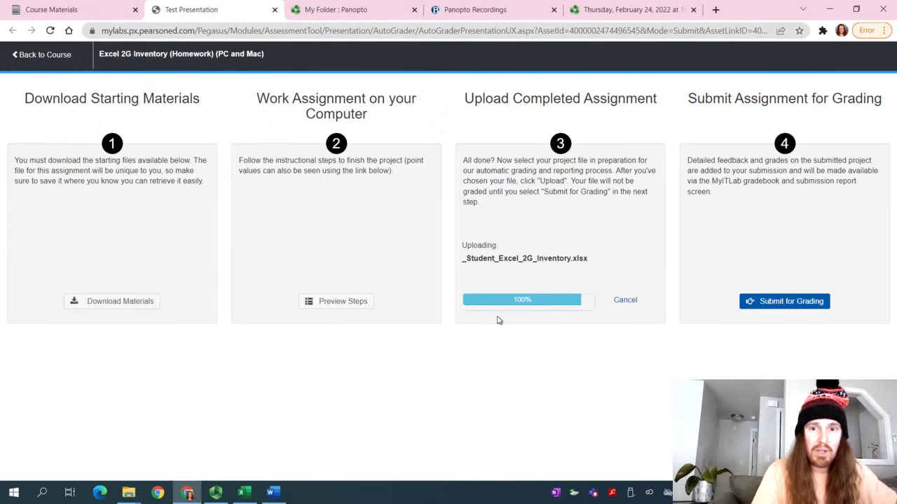
Step: Submit the uploaded Excel 2G Inventory workbook for grading and close the submission page
left_click(215, 492)
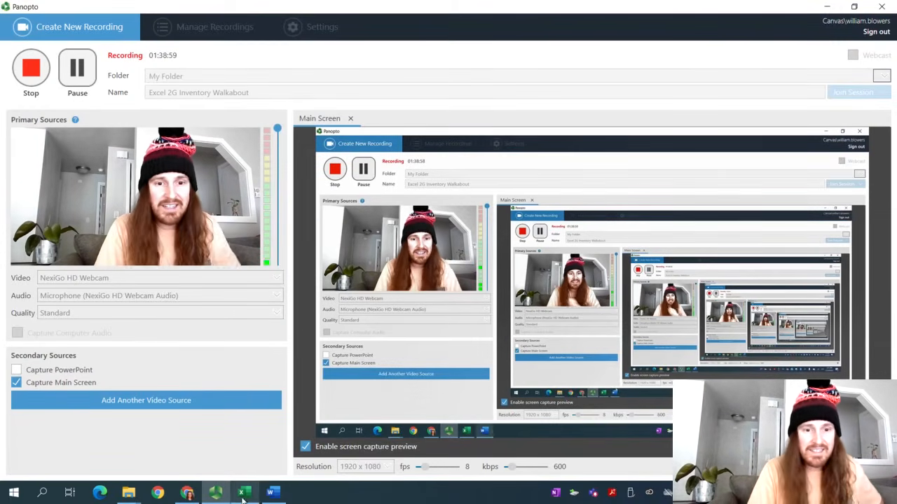
left_click(189, 493)
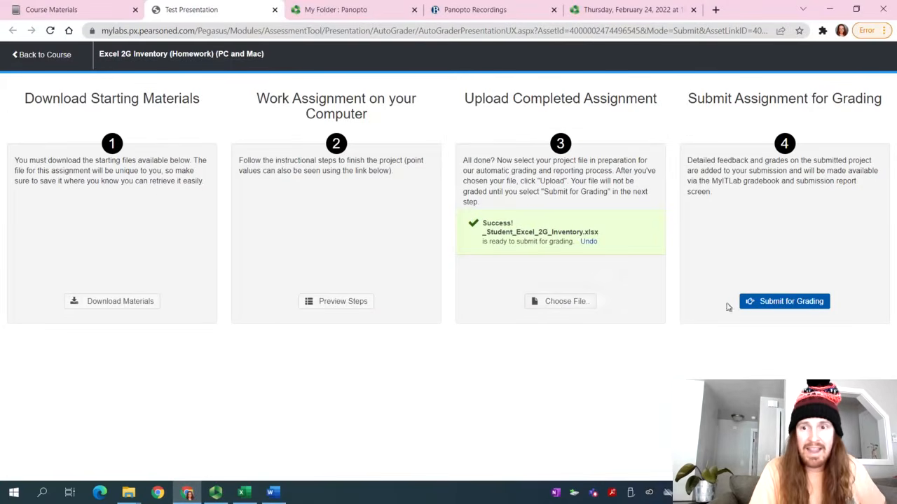
left_click(749, 302)
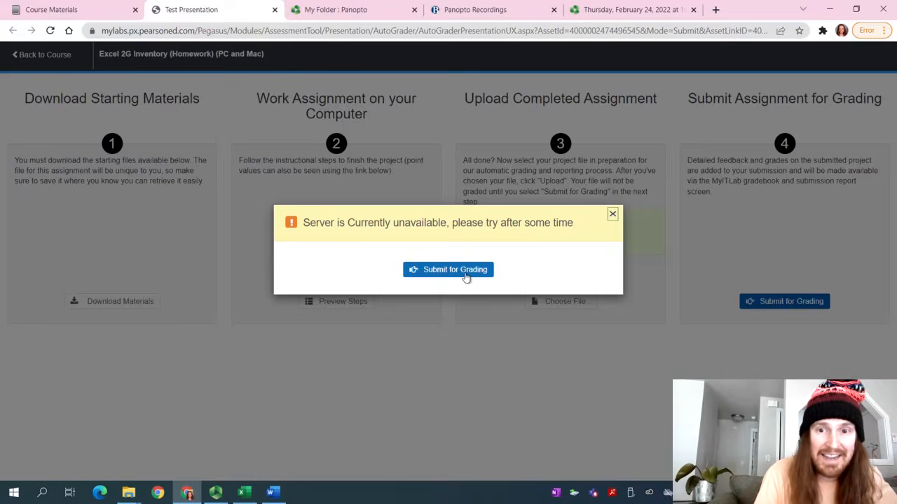
key("ctrl+w")
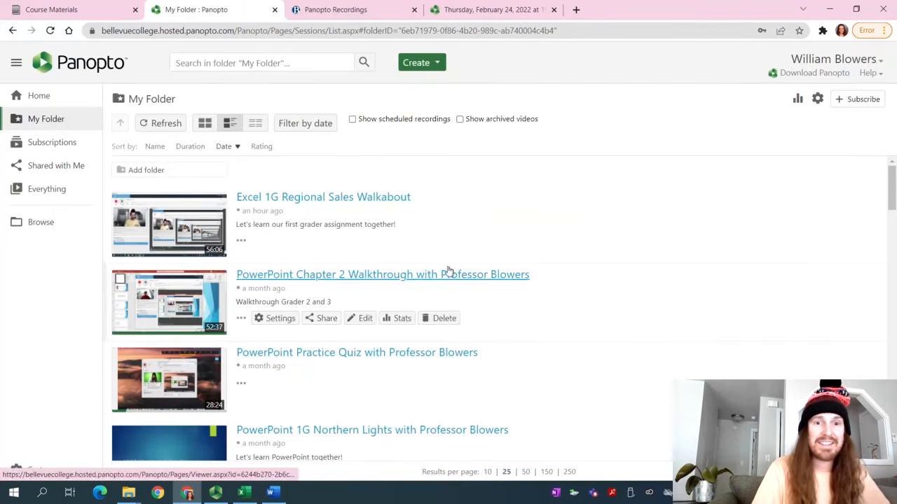
Step: Return to the MyLab IT Course Materials page and reload it
left_click(215, 492)
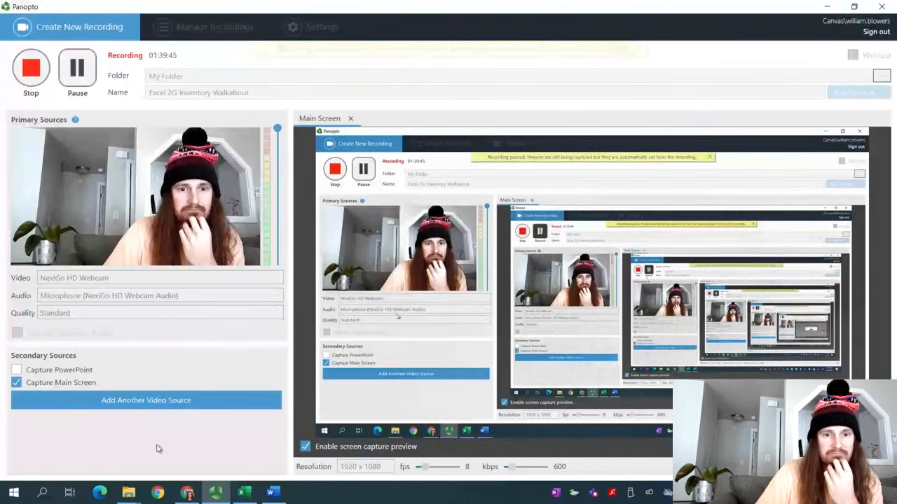
left_click(196, 493)
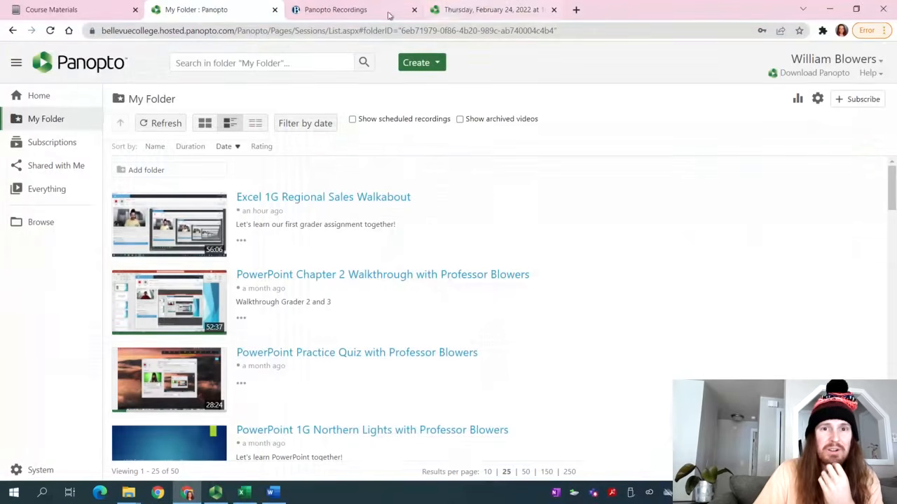
left_click(357, 11)
left_click(228, 11)
left_click(84, 10)
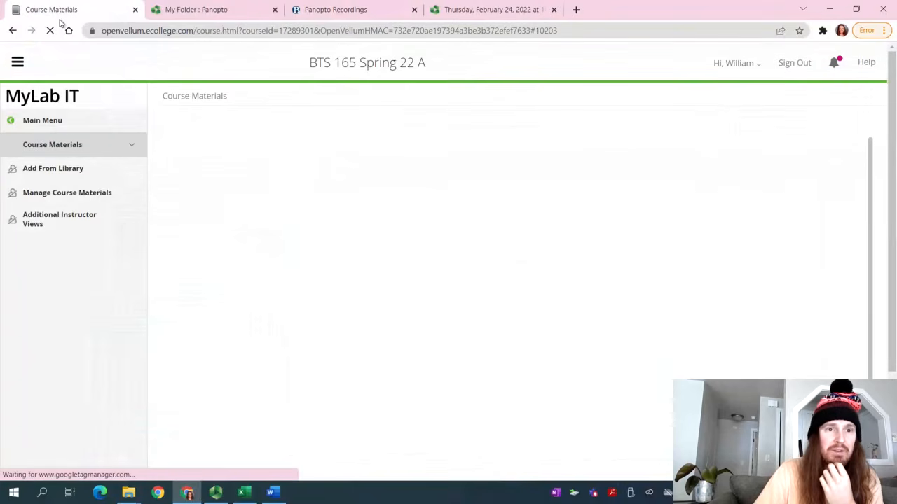
left_click(66, 122)
left_click(51, 293)
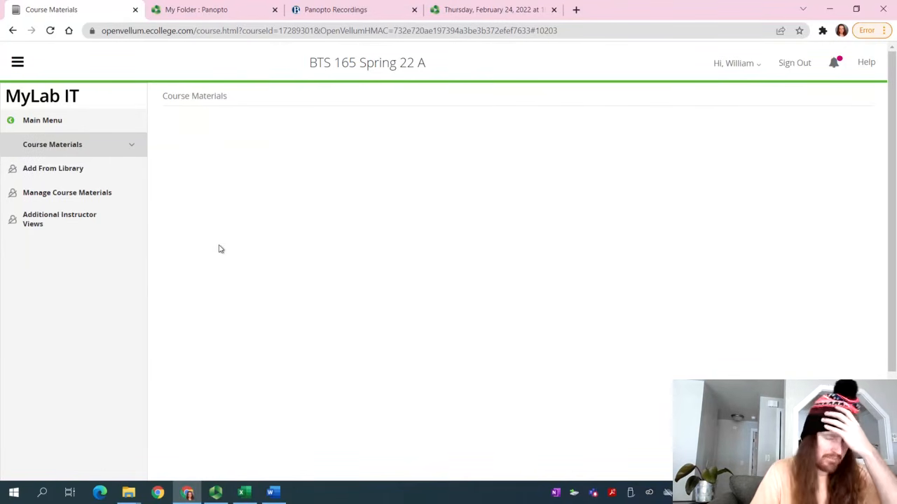
Step: Open the Excel Chapter 2 folder in the course materials and check the score of the Excel 2G Inventory homework
left_click(216, 492)
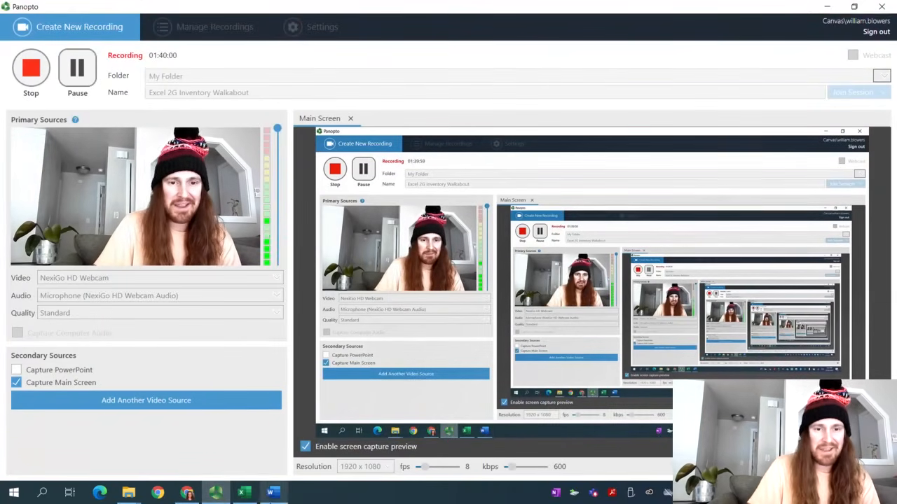
left_click(196, 491)
scroll(463, 258, "down", 3)
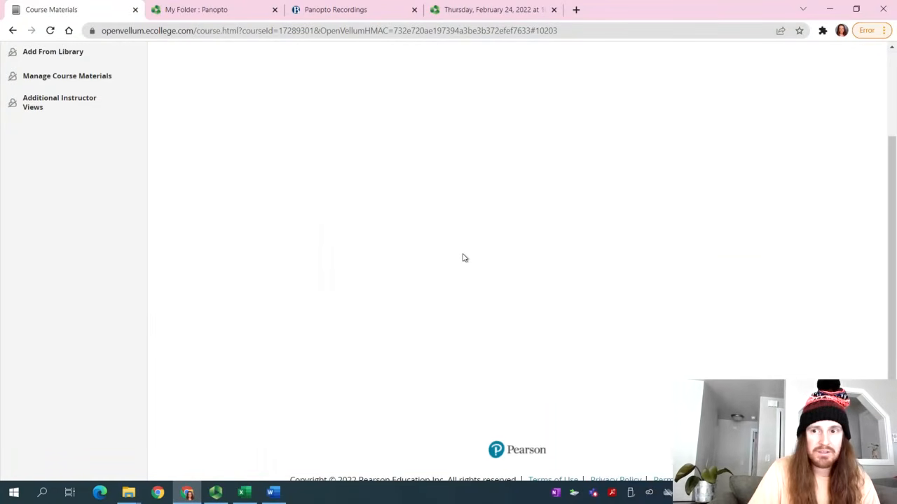
scroll(402, 307, "up", 1)
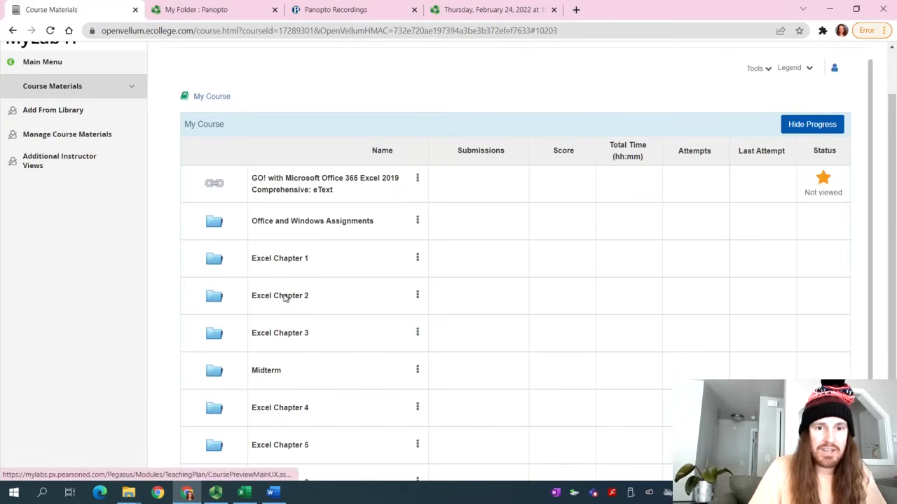
scroll(285, 298, "down", 1)
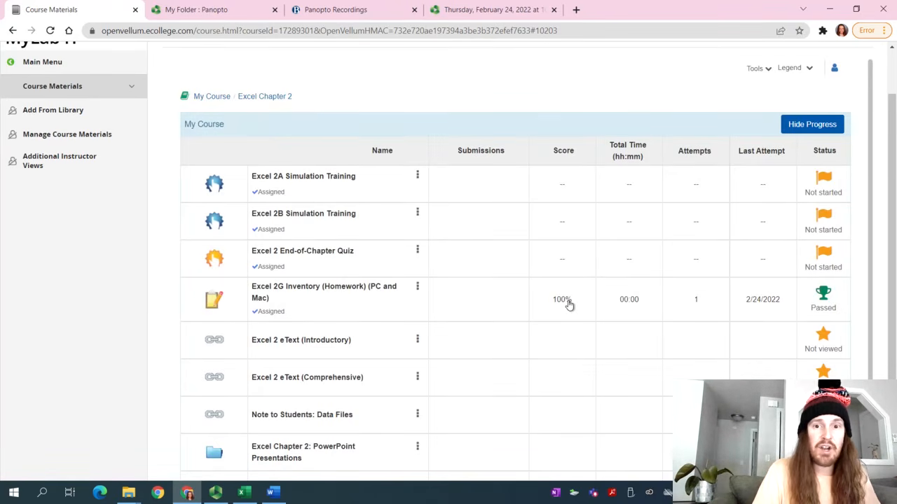
Step: View the submissions of the Excel 2G Inventory homework and open the score card of Submission 1/1
left_click(417, 288)
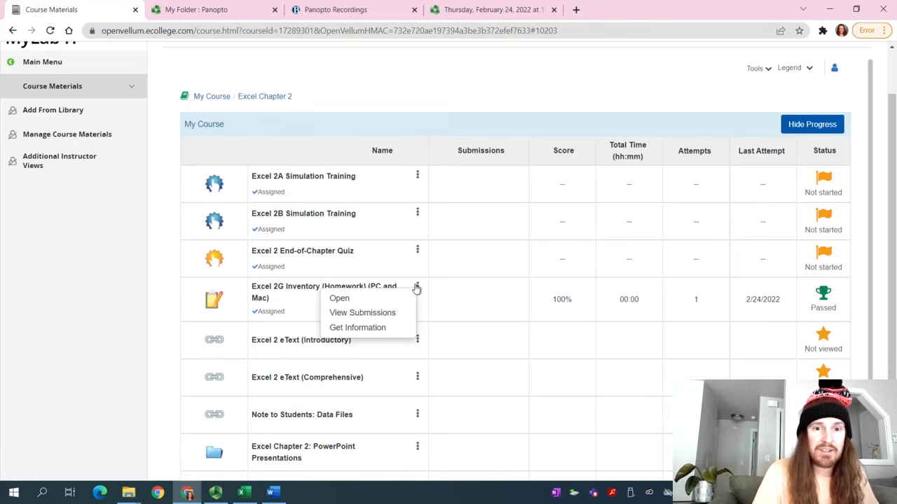
left_click(376, 315)
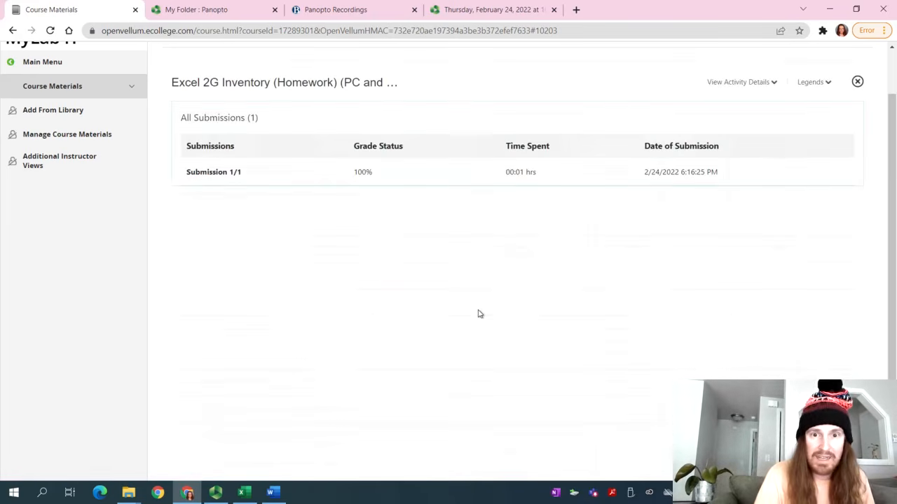
left_click(415, 183)
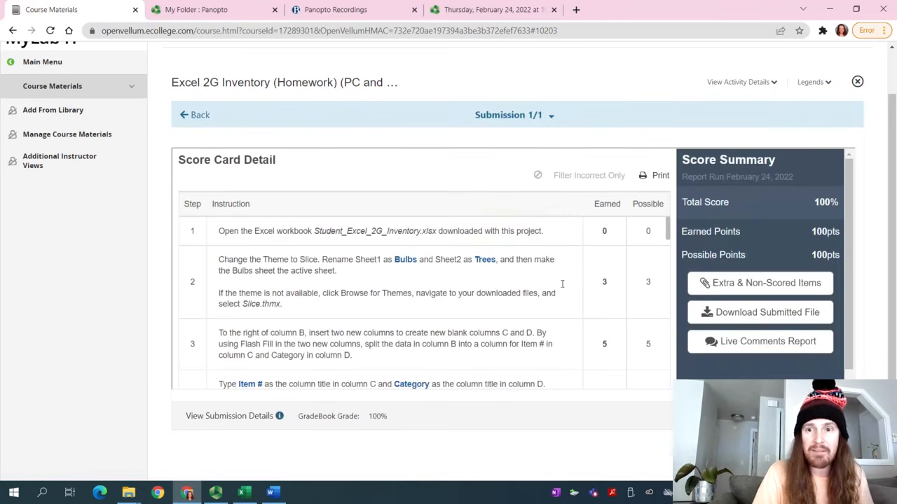
Step: Review the score card through its last instruction and download the Live Comments Report
left_click_drag(664, 231, 663, 386)
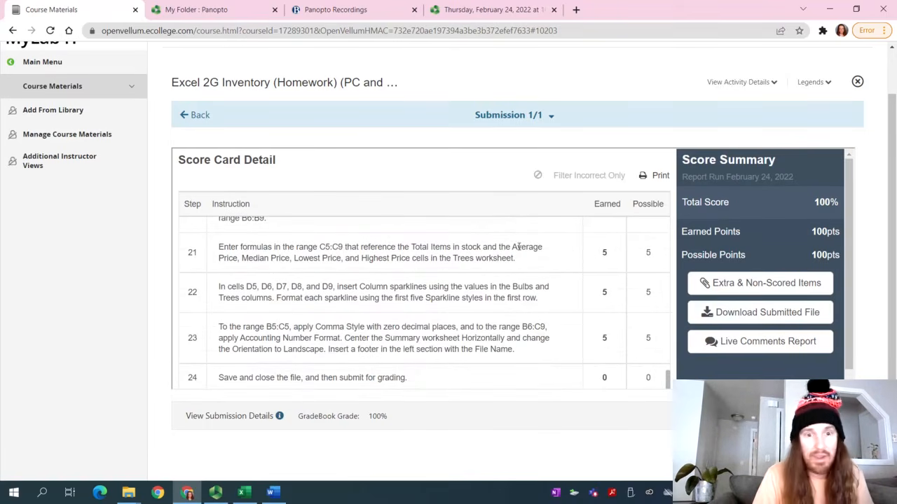
left_click(748, 351)
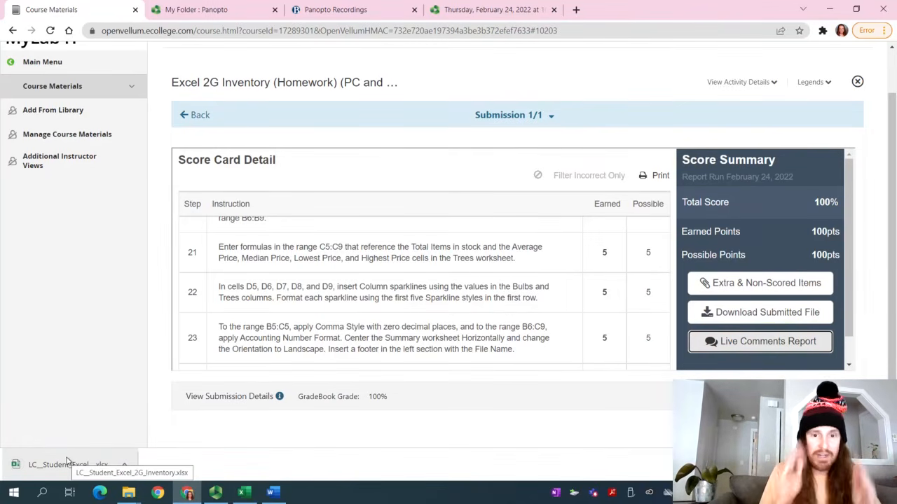
left_click(216, 492)
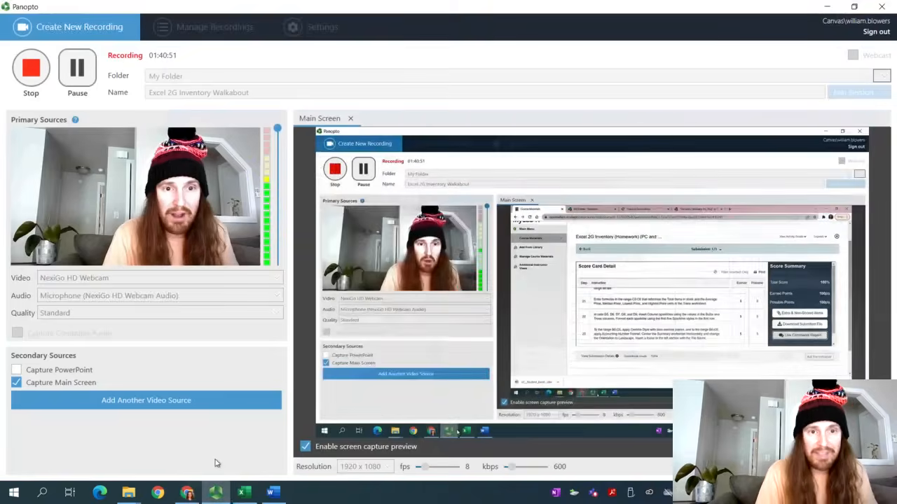